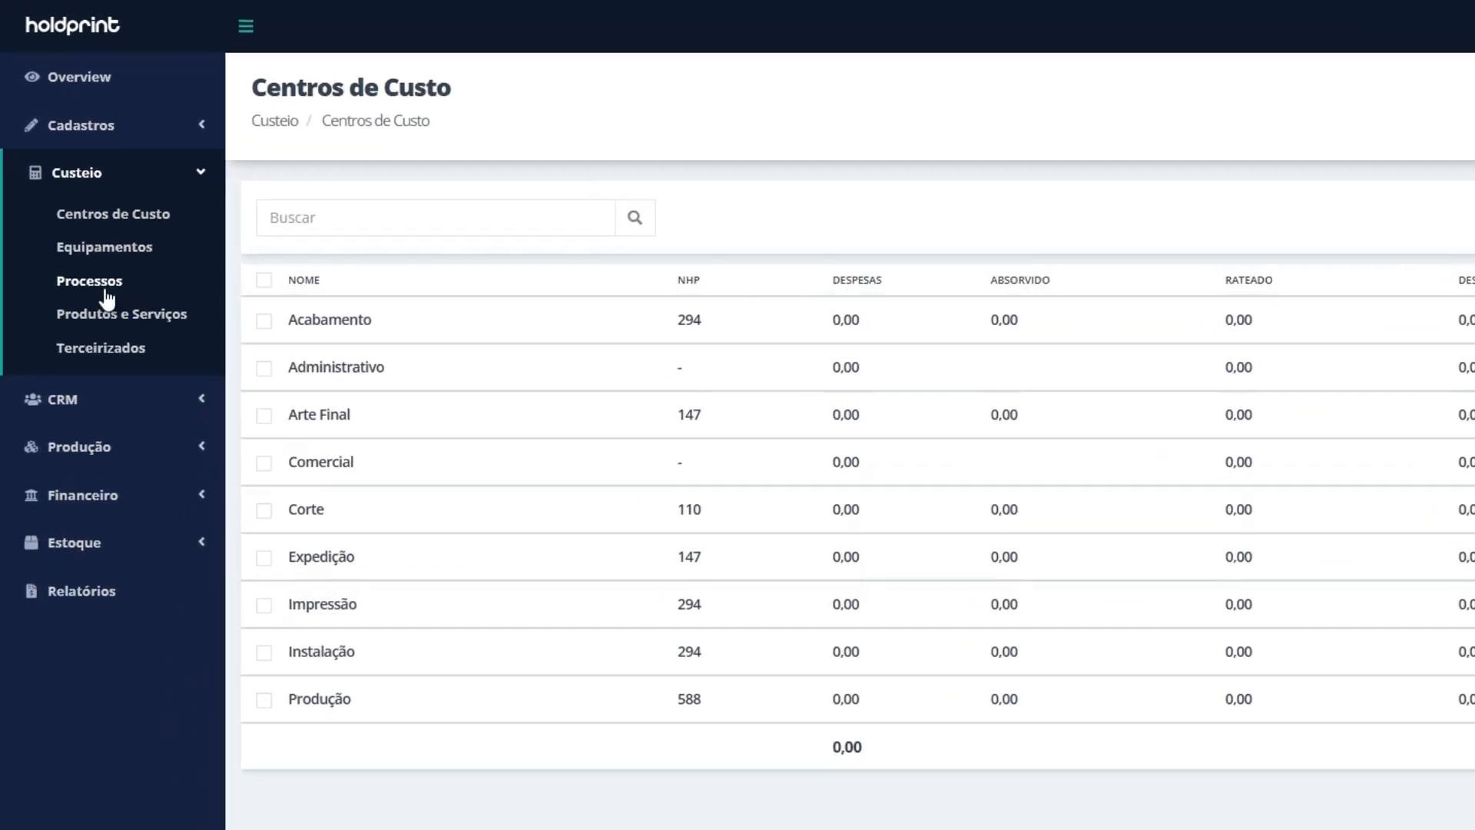
# Step: Open the Processos list under Custeio and look through the registered processes
pyautogui.click(64, 288)
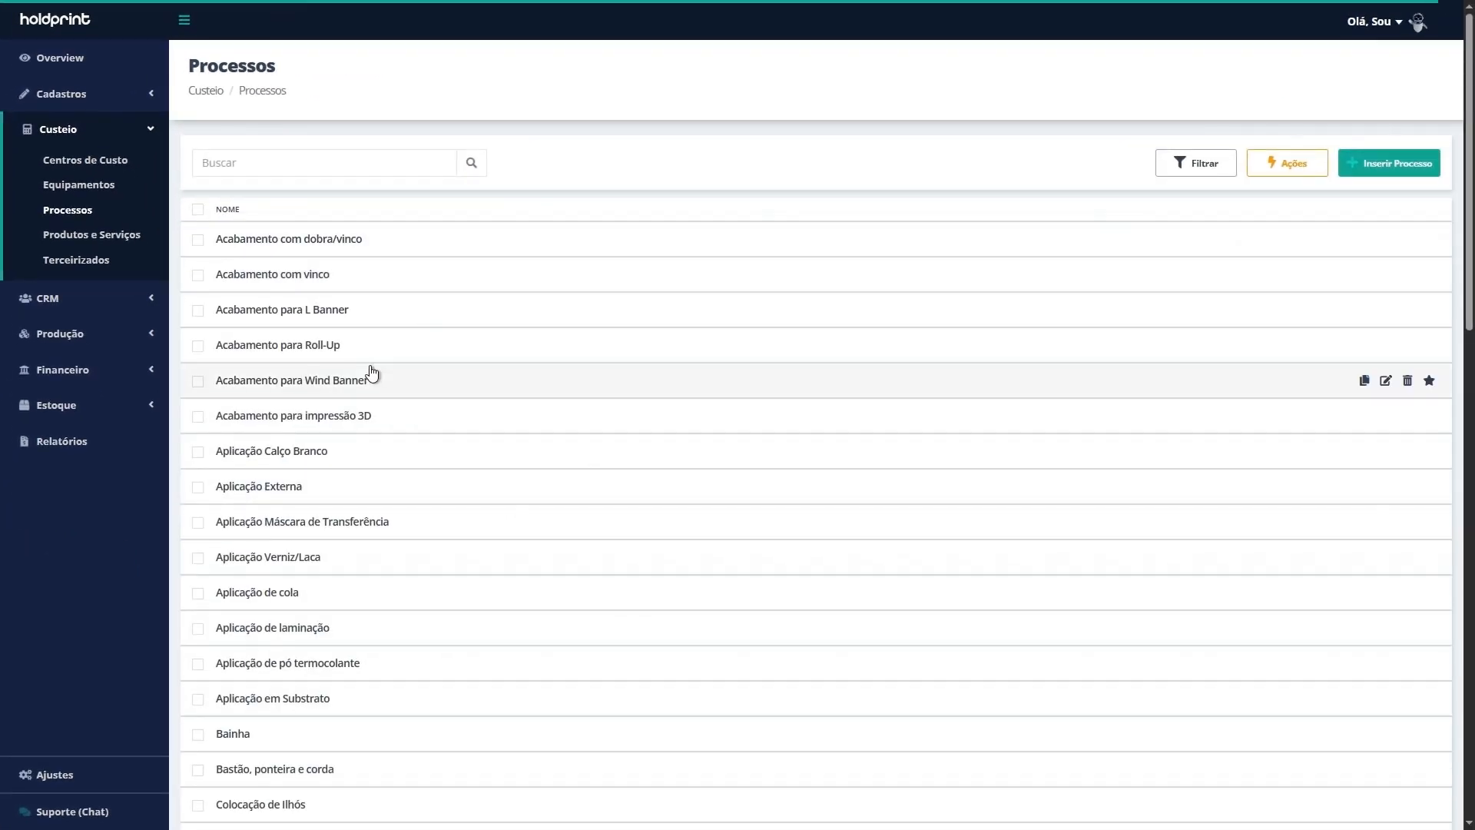
pyautogui.scroll(-2, 424, 676)
pyautogui.scroll(-9, 376, 569)
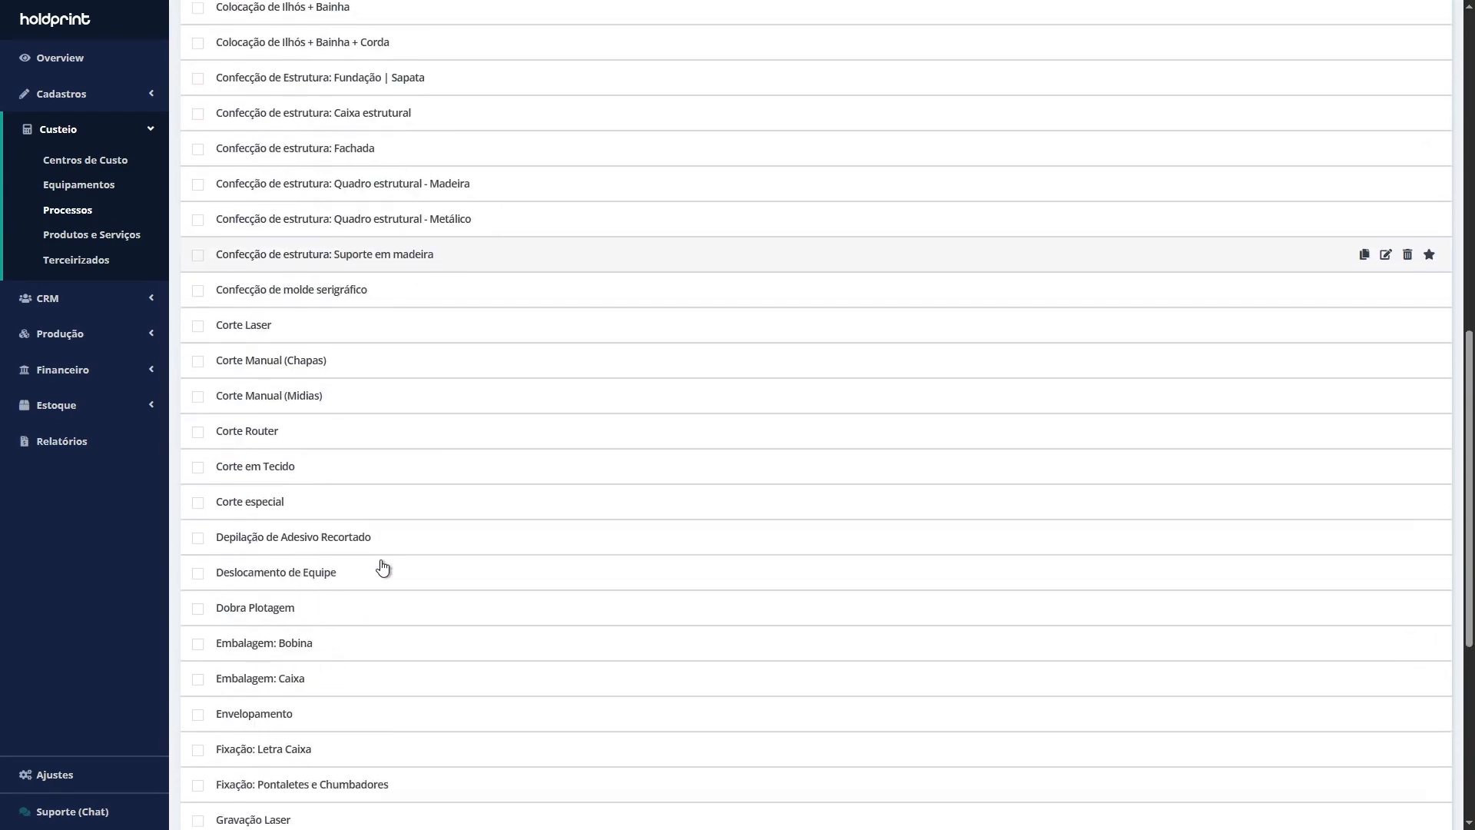
pyautogui.scroll(10, 381, 567)
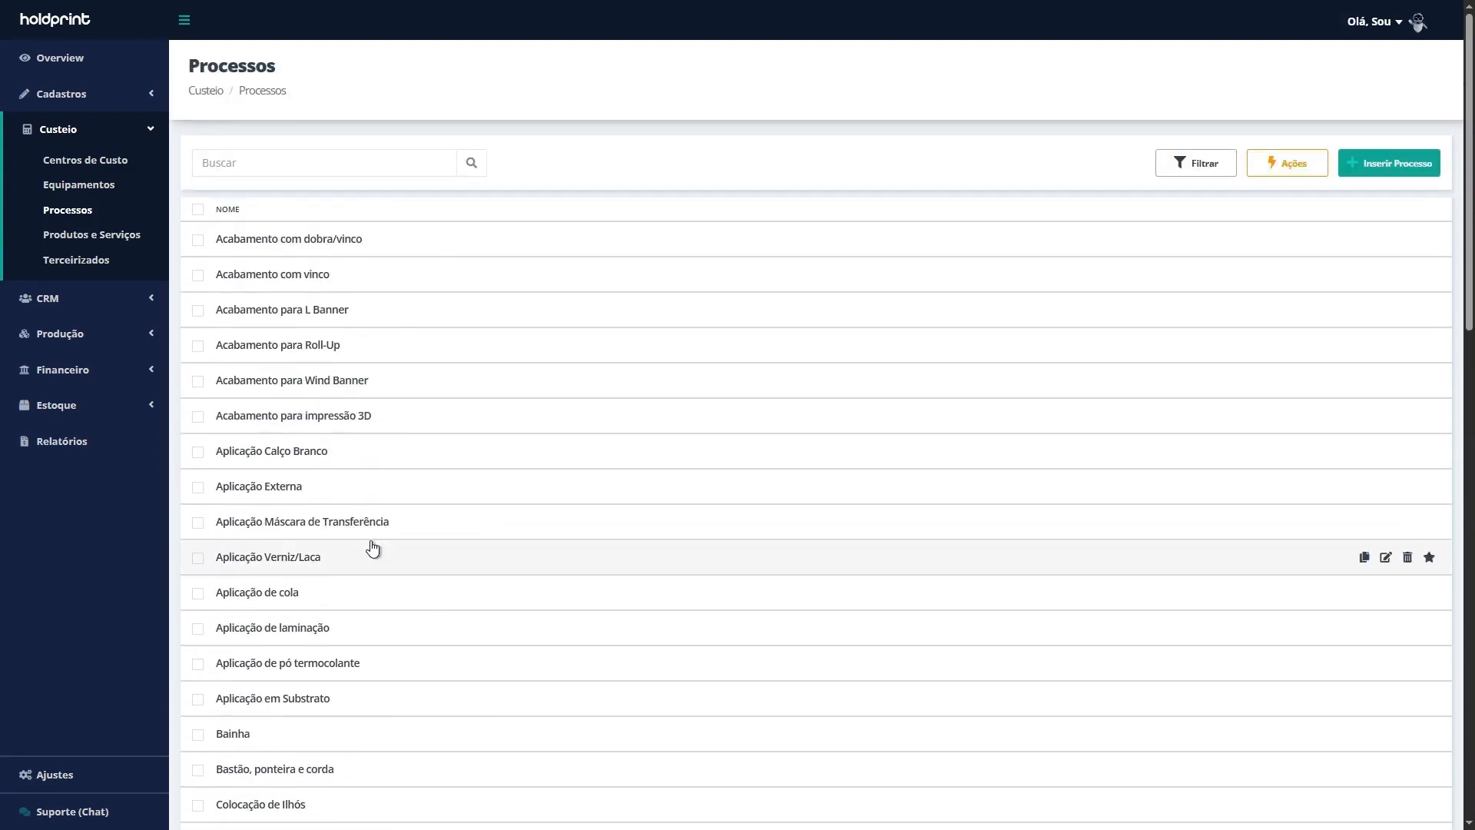
# Step: Open the Acabamento com vinco process and check the cost center options in its description
pyautogui.click(310, 277)
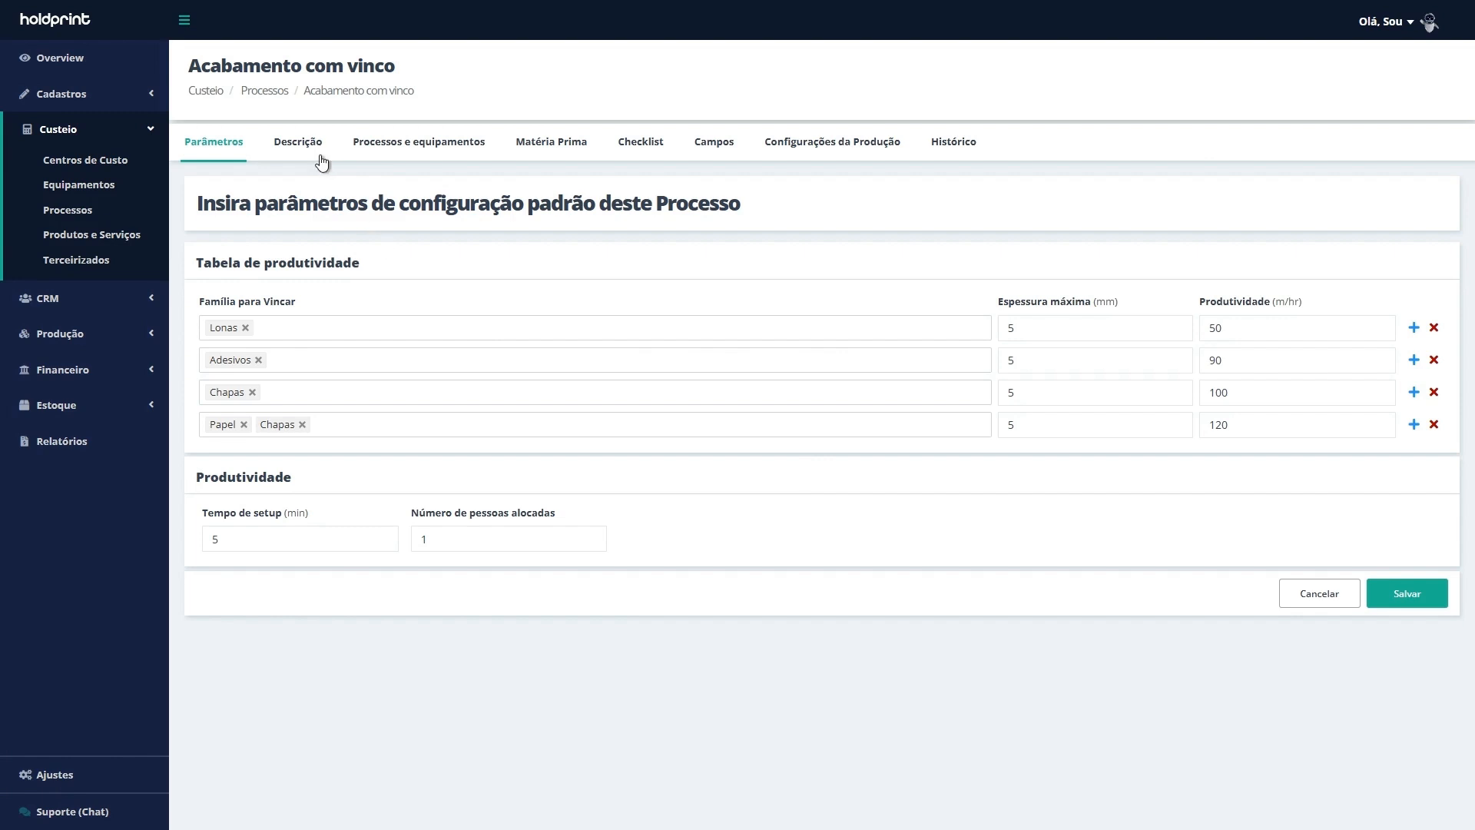
pyautogui.click(314, 149)
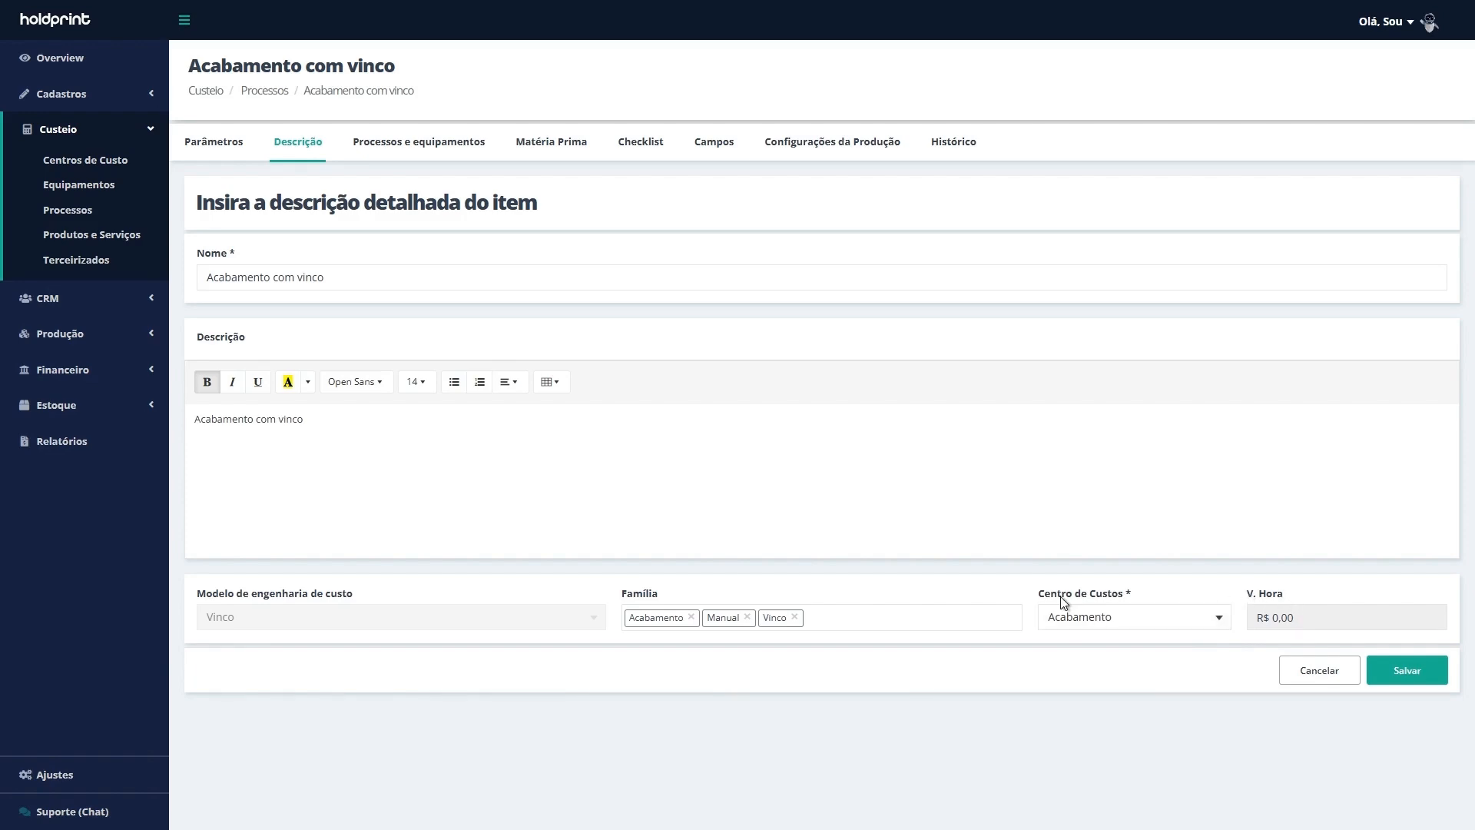
pyautogui.click(1212, 618)
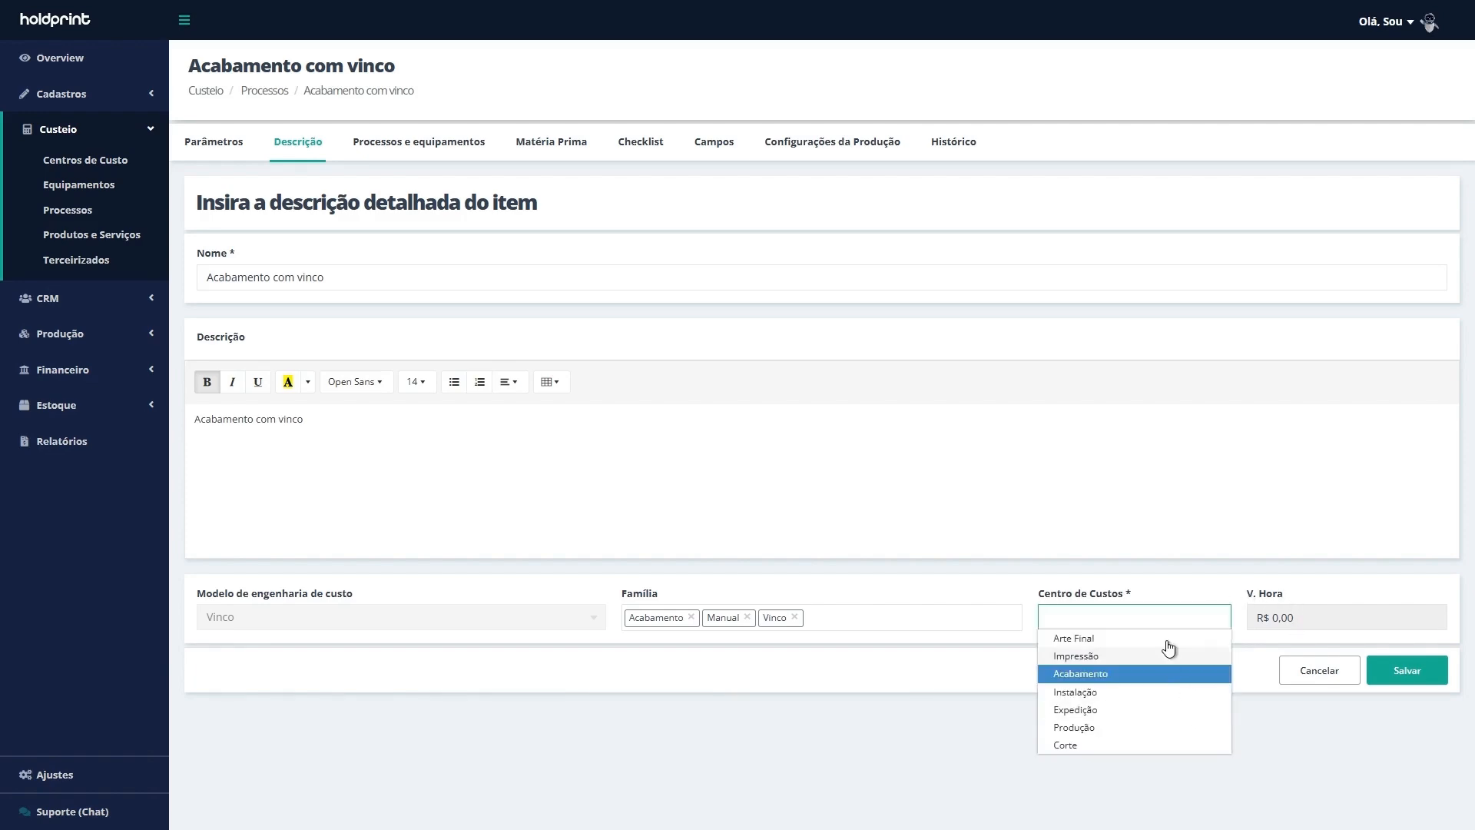
pyautogui.press('Return')
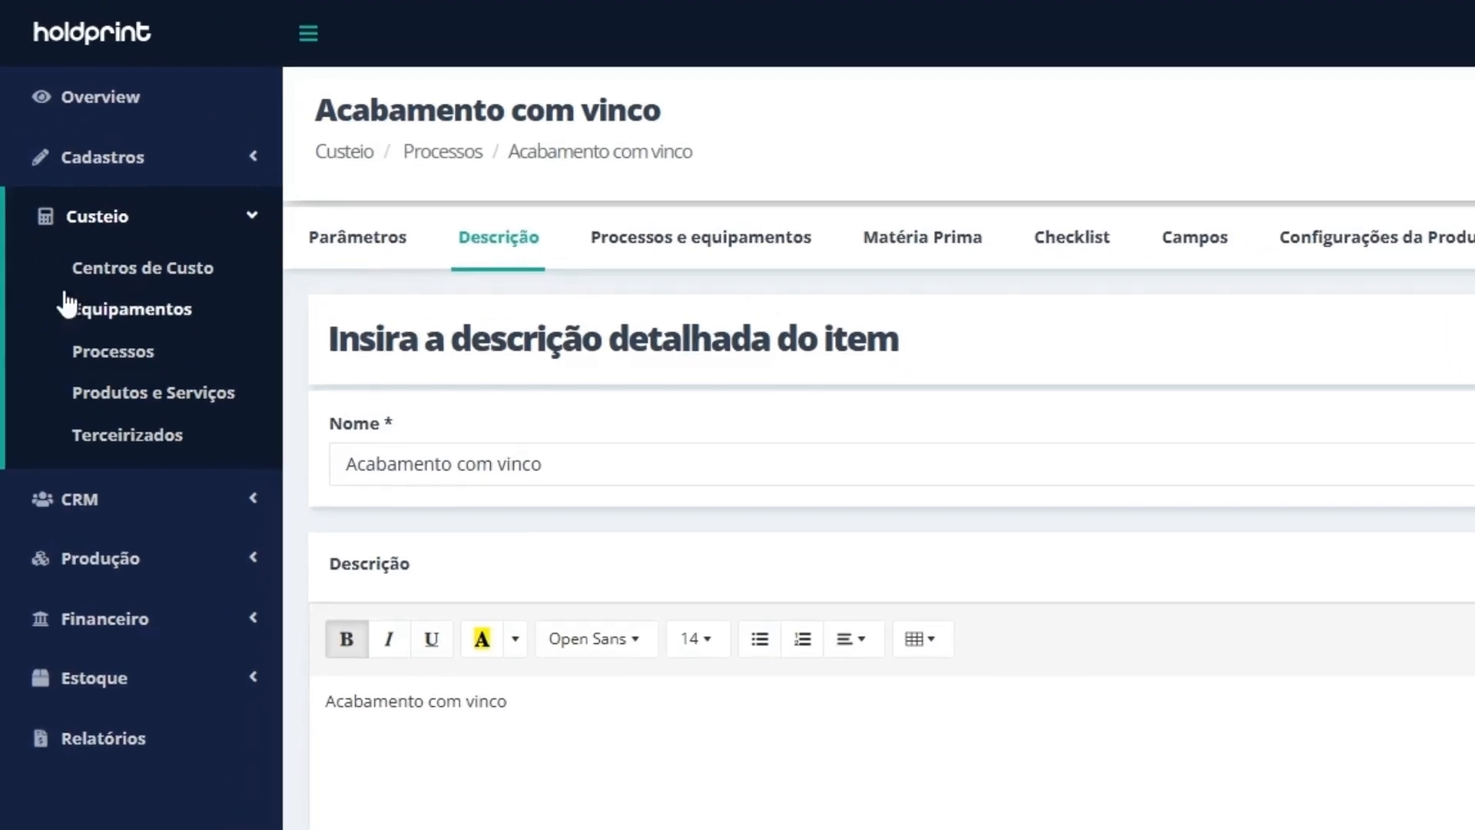
# Step: Open the Corte Laser equipment record and check its available cost center options
pyautogui.click(110, 318)
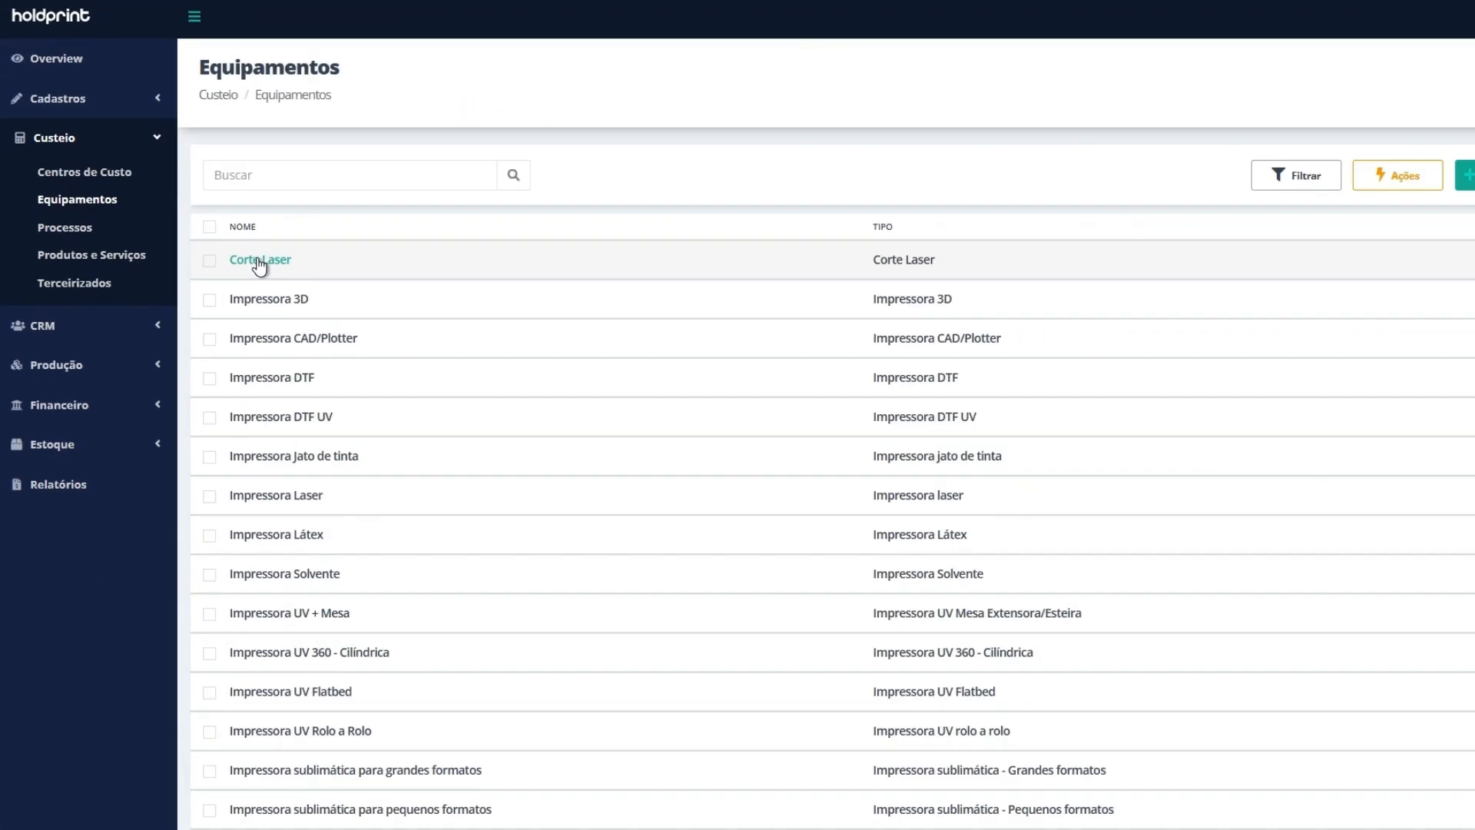
pyautogui.click(465, 423)
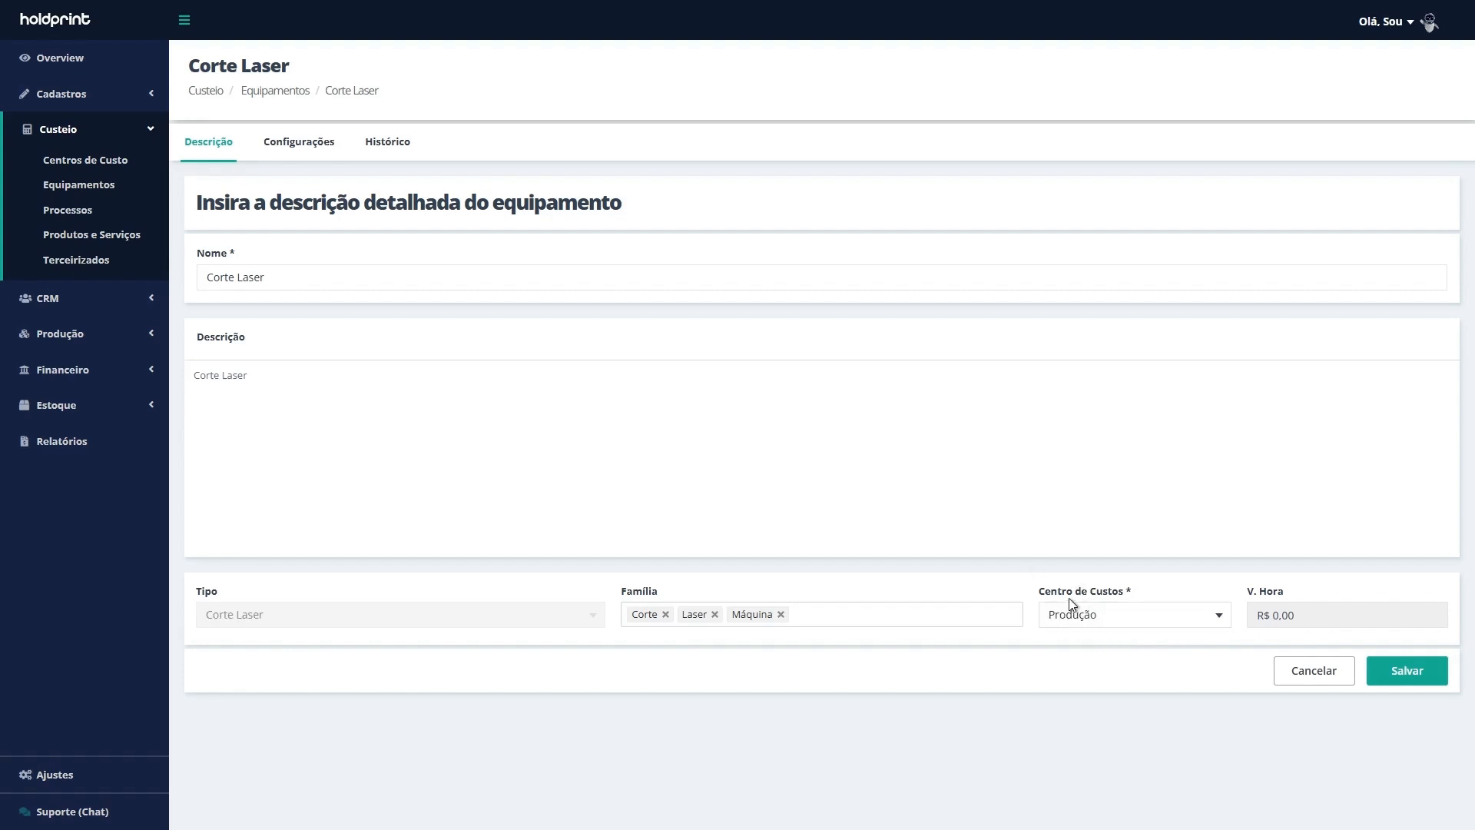
pyautogui.click(1215, 624)
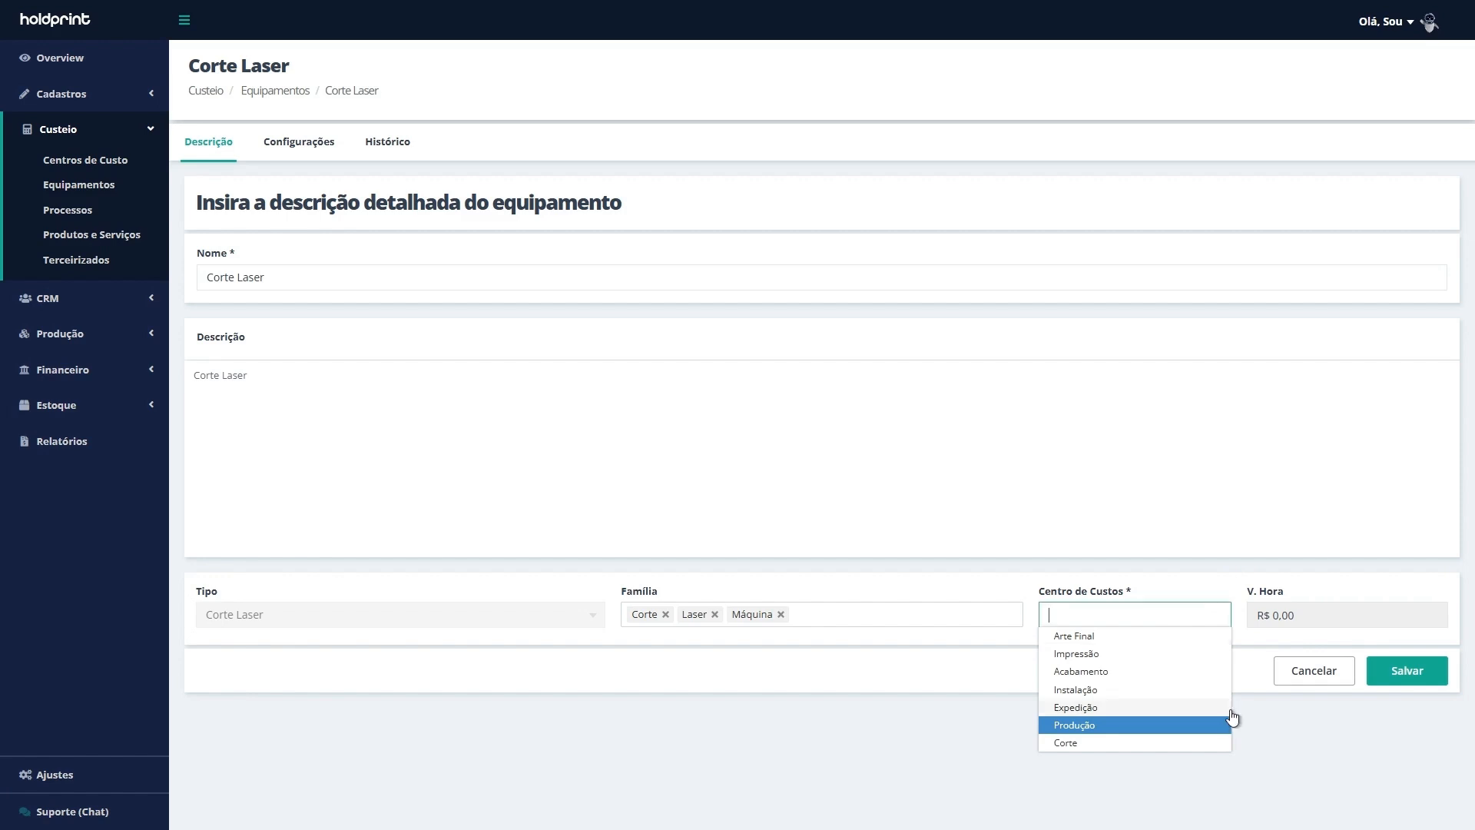
pyautogui.click(1203, 575)
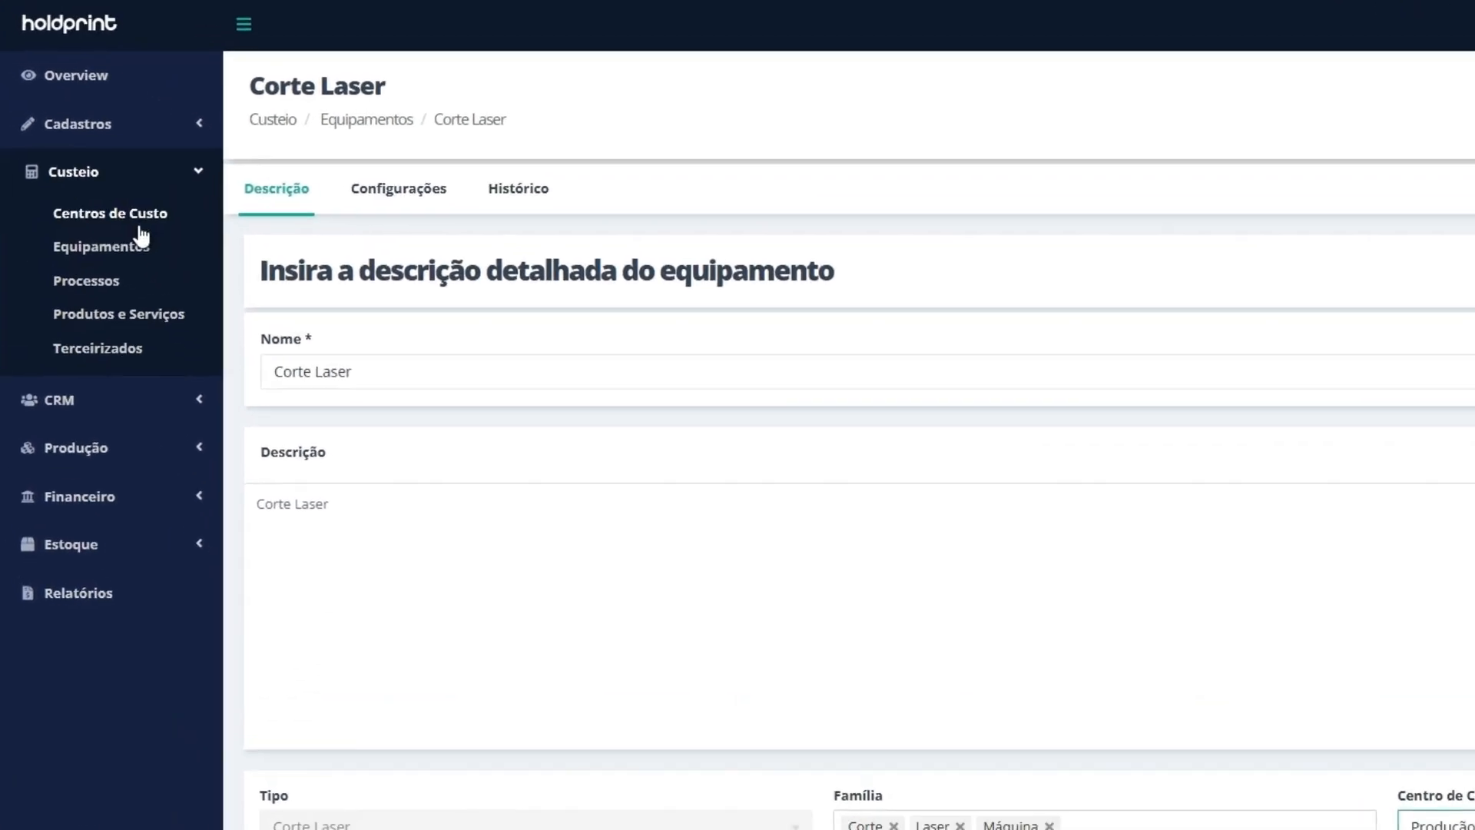
# Step: In the CRM proposal's Adesivo Branco Impresso costs, examine the Impressão: Solvente process's cost center, time spent and total
pyautogui.click(107, 405)
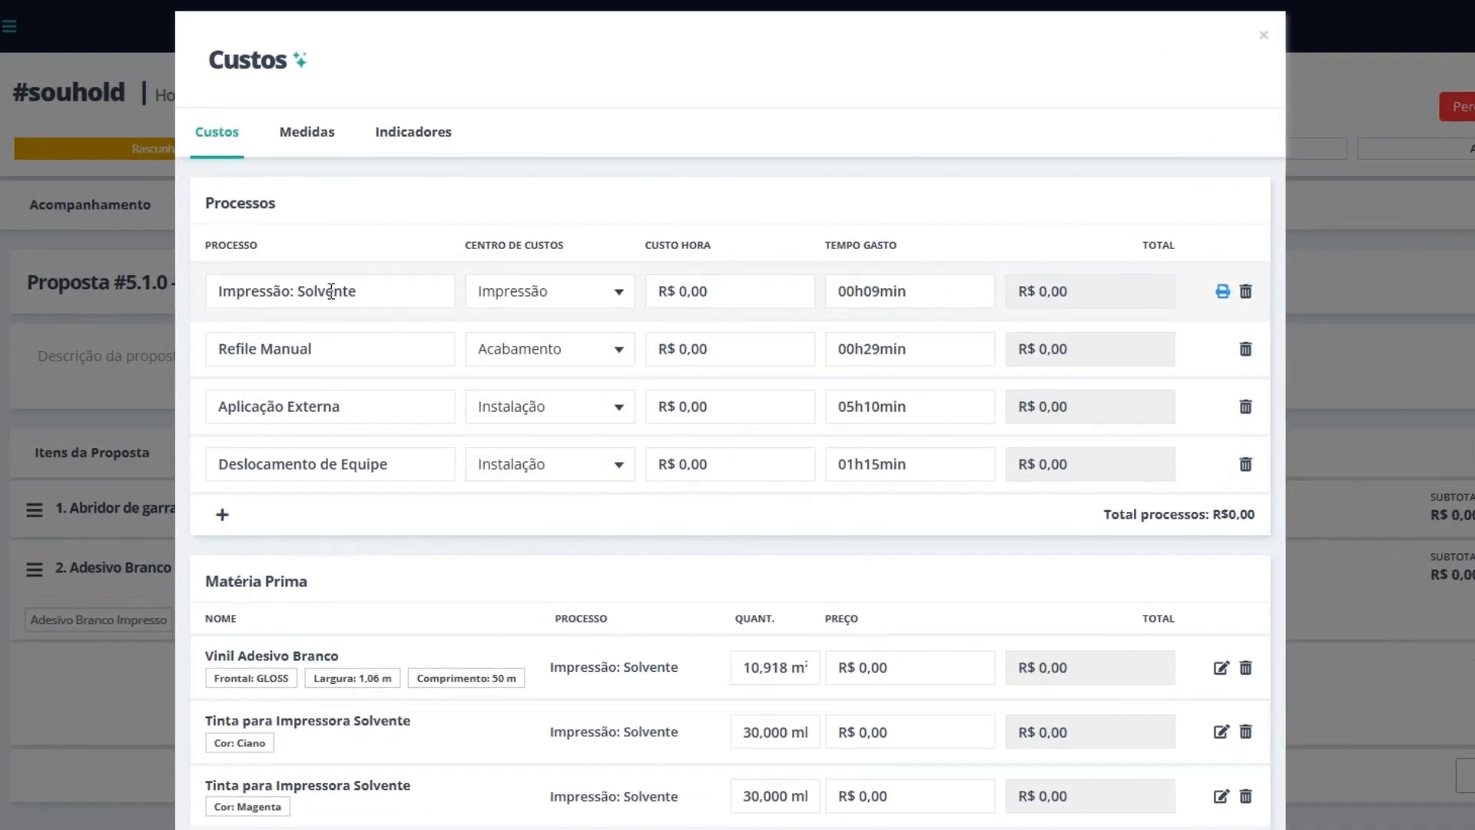
pyautogui.click(623, 290)
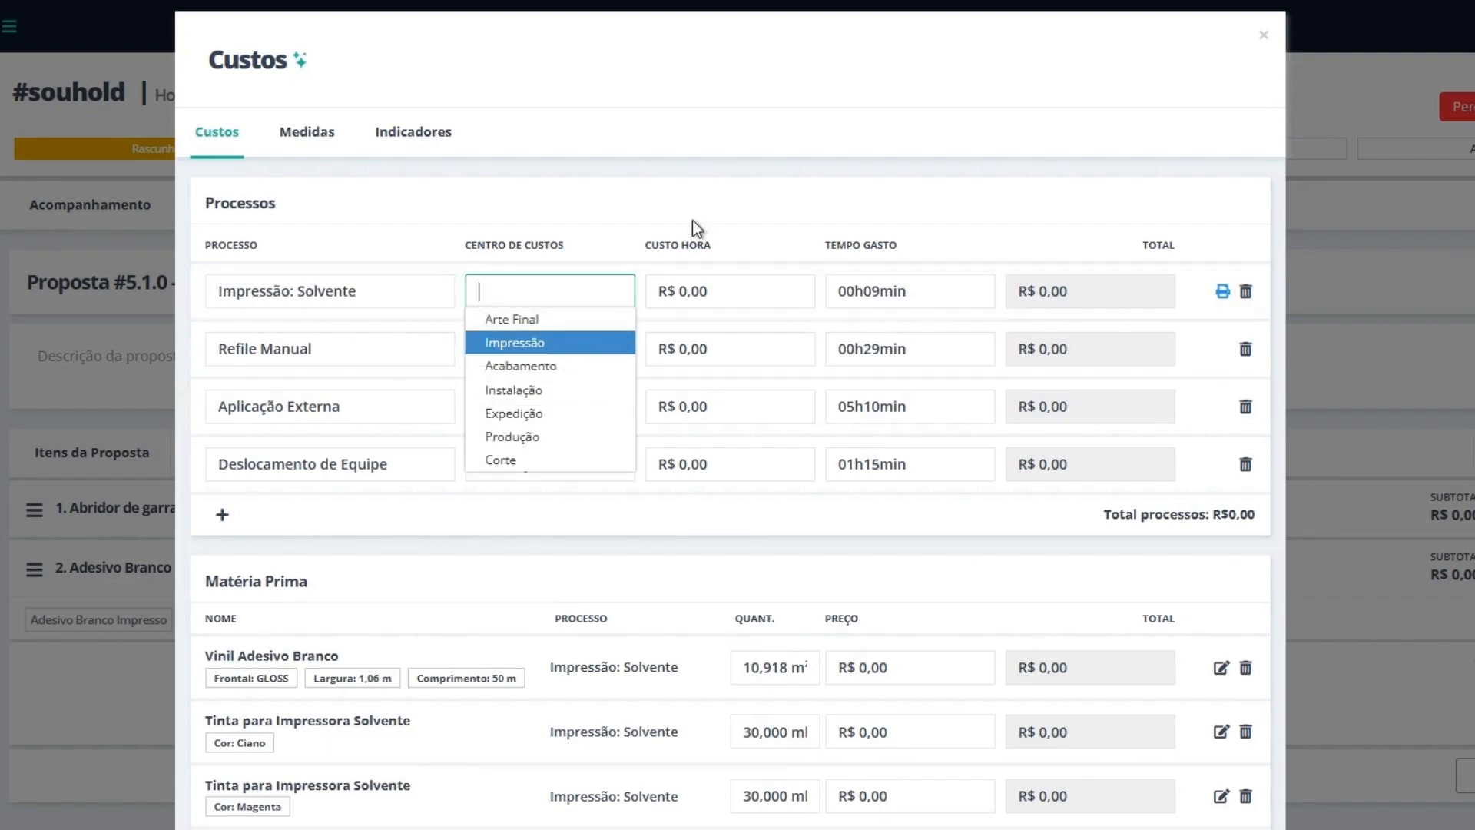
pyautogui.click(849, 201)
pyautogui.click(931, 294)
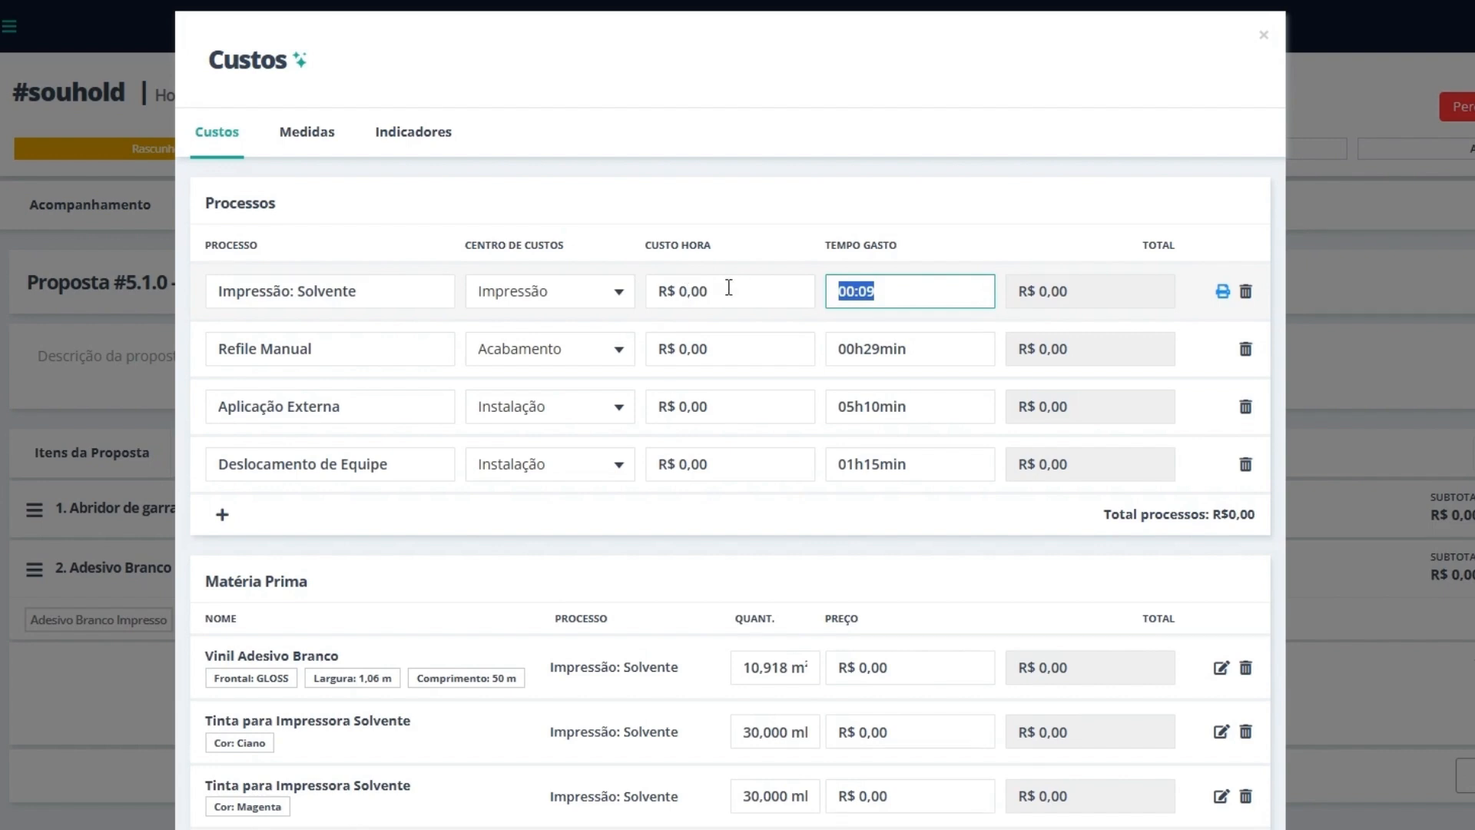
pyautogui.click(1152, 297)
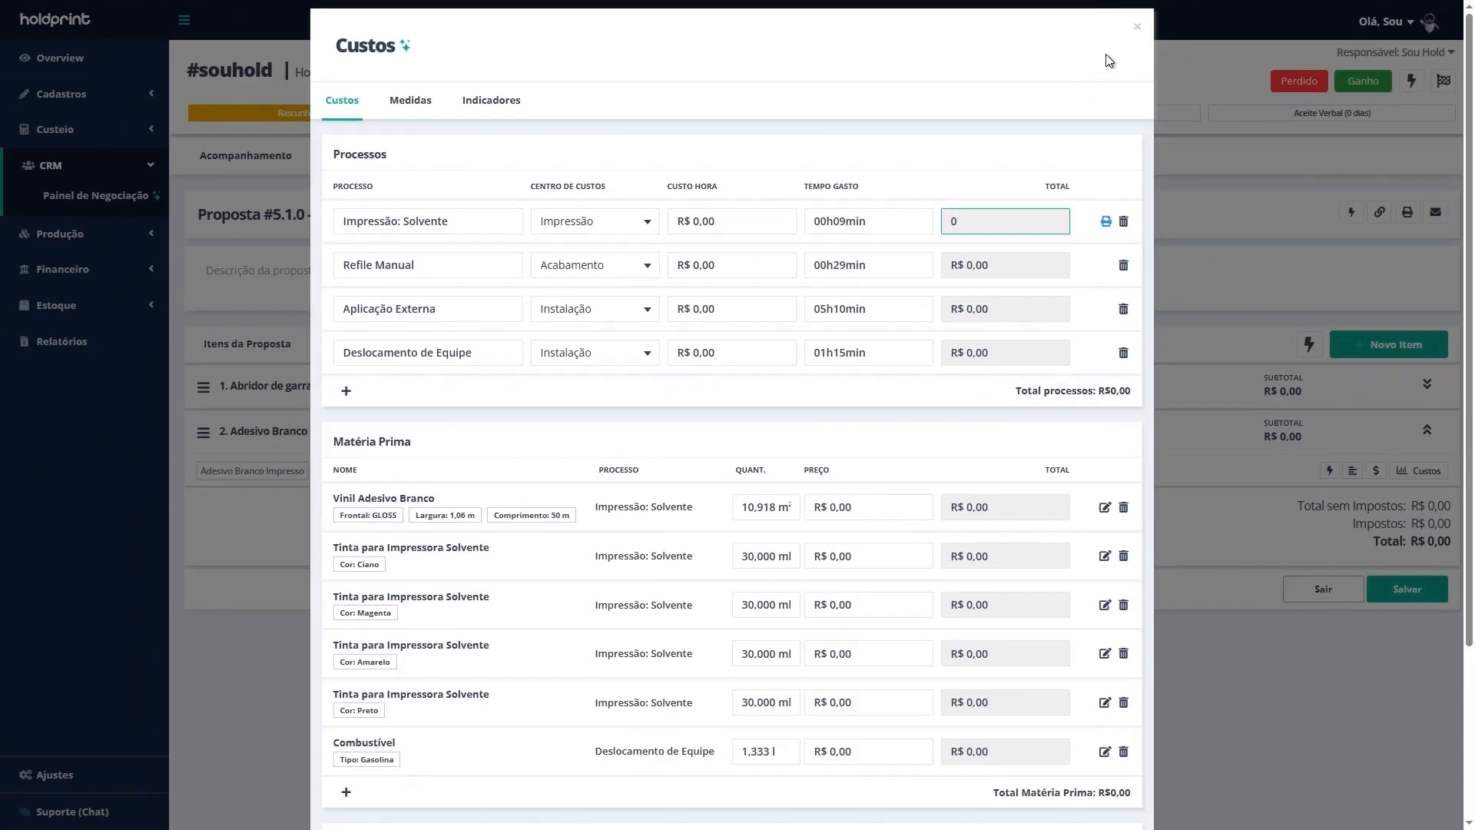
pyautogui.click(1137, 26)
# Step: Deactivate the Expedição cost center and reassign its linked processes to the Produção cost center
pyautogui.click(54, 129)
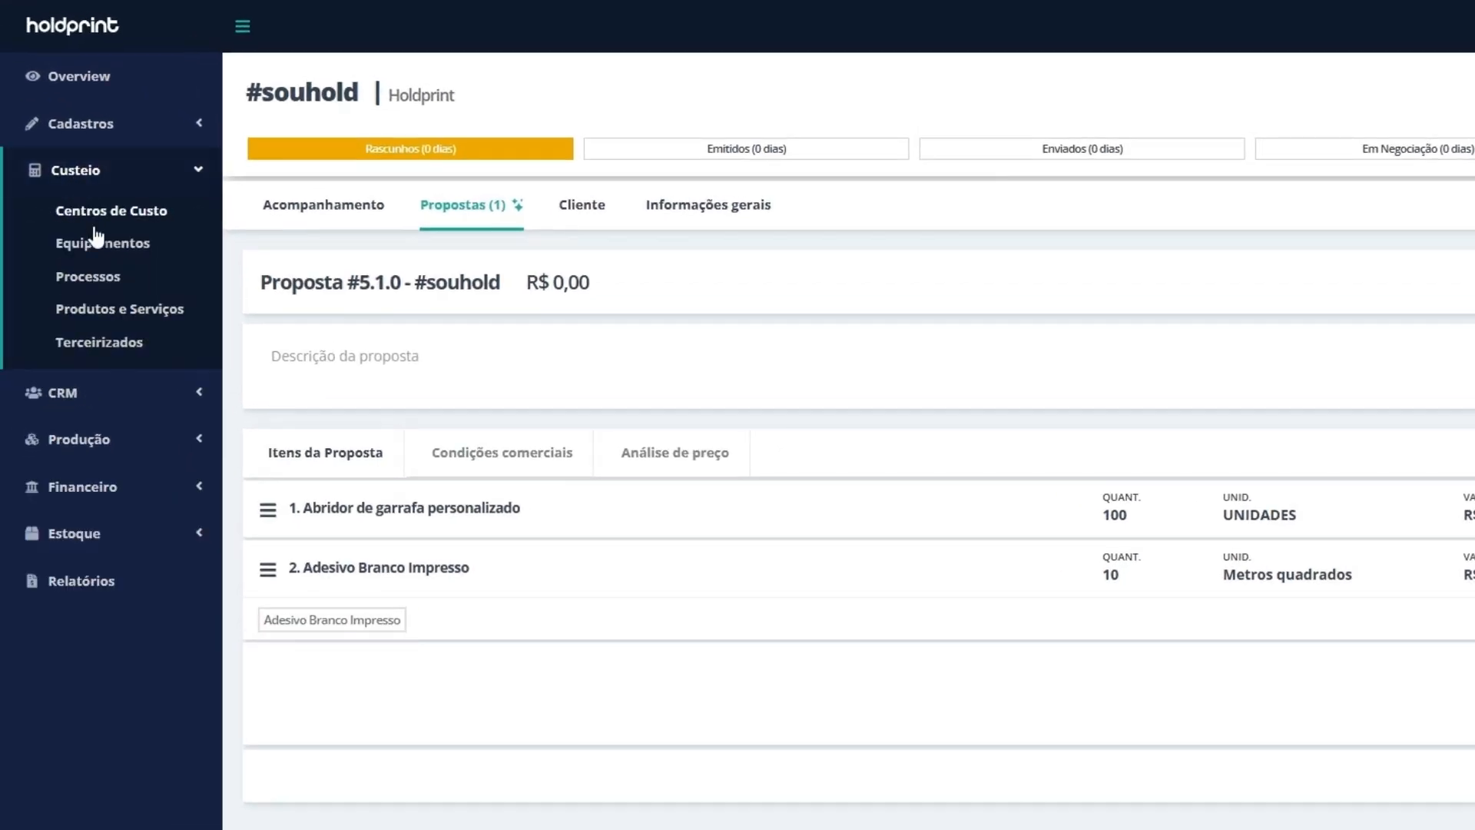
pyautogui.click(106, 215)
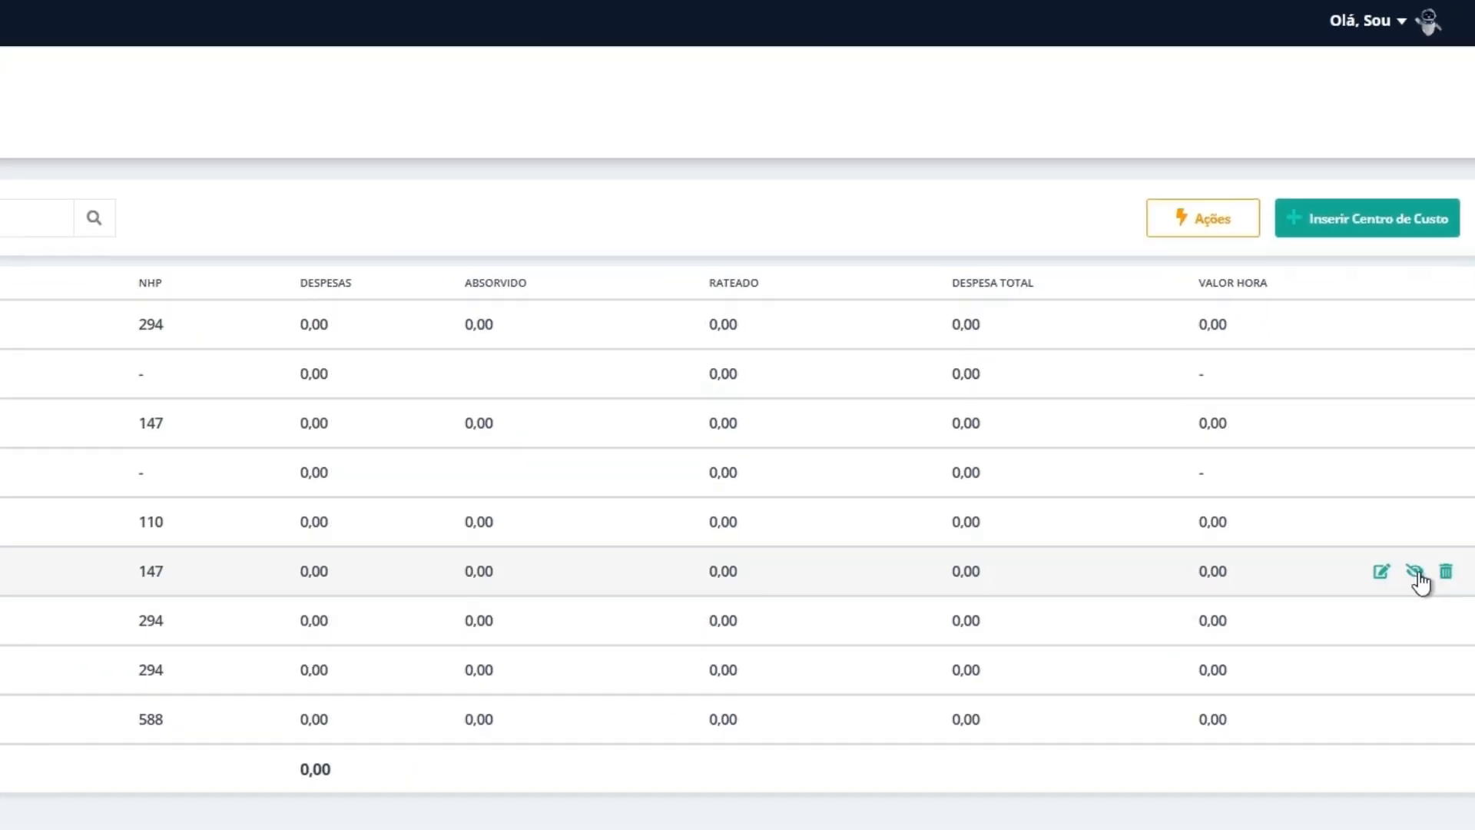
pyautogui.click(1387, 673)
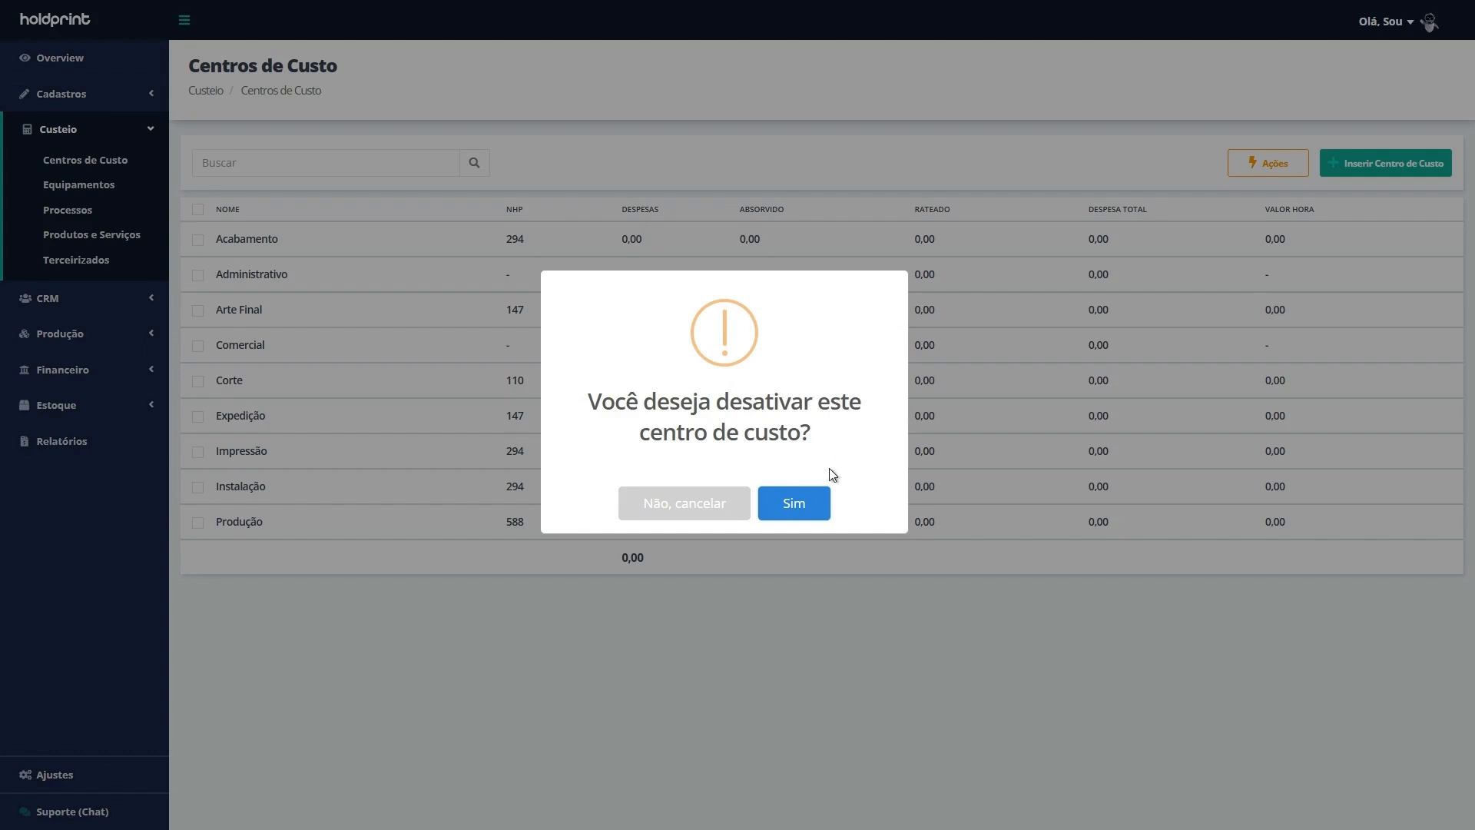
pyautogui.click(795, 503)
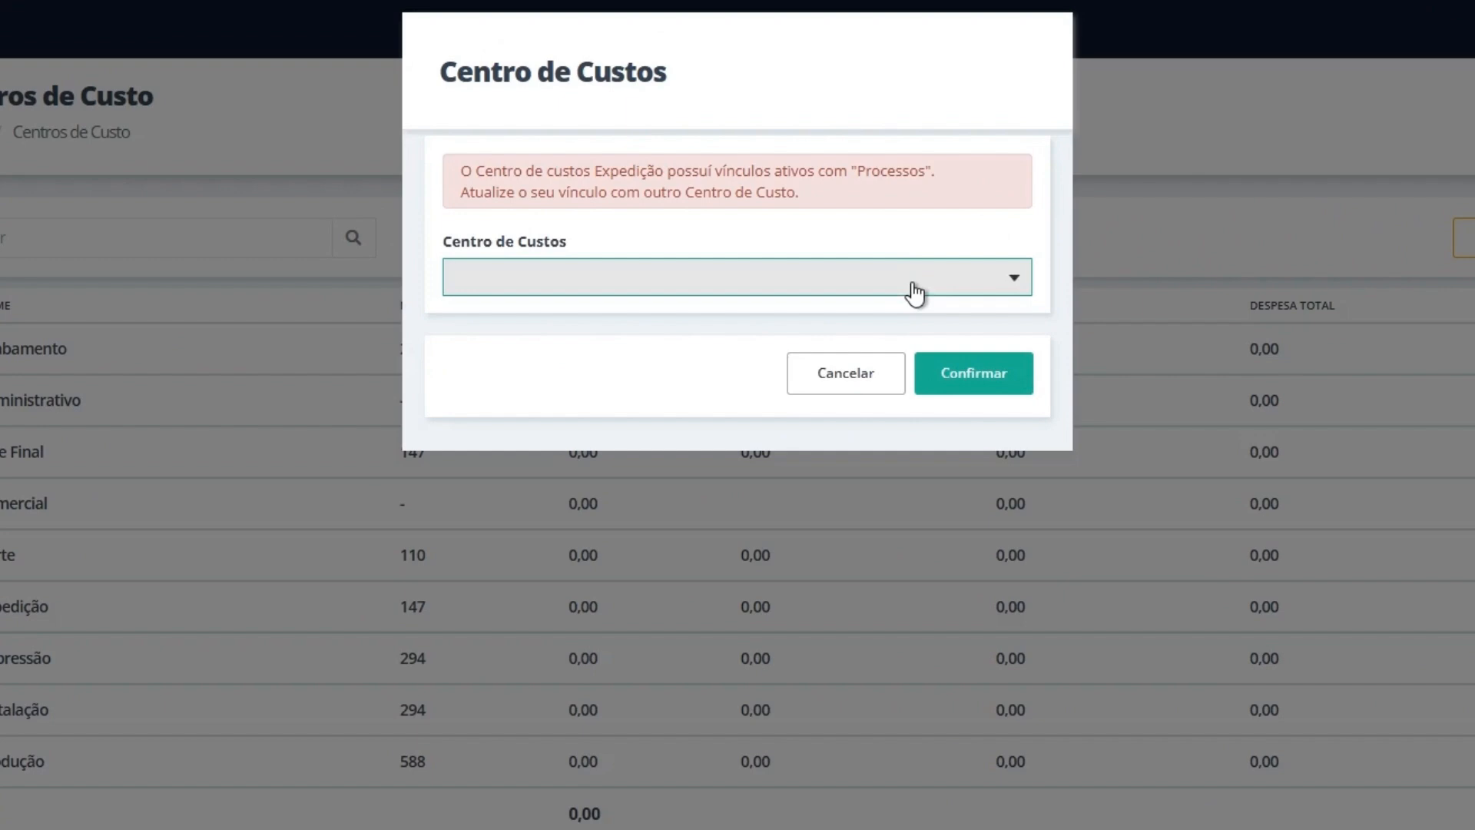
pyautogui.click(915, 293)
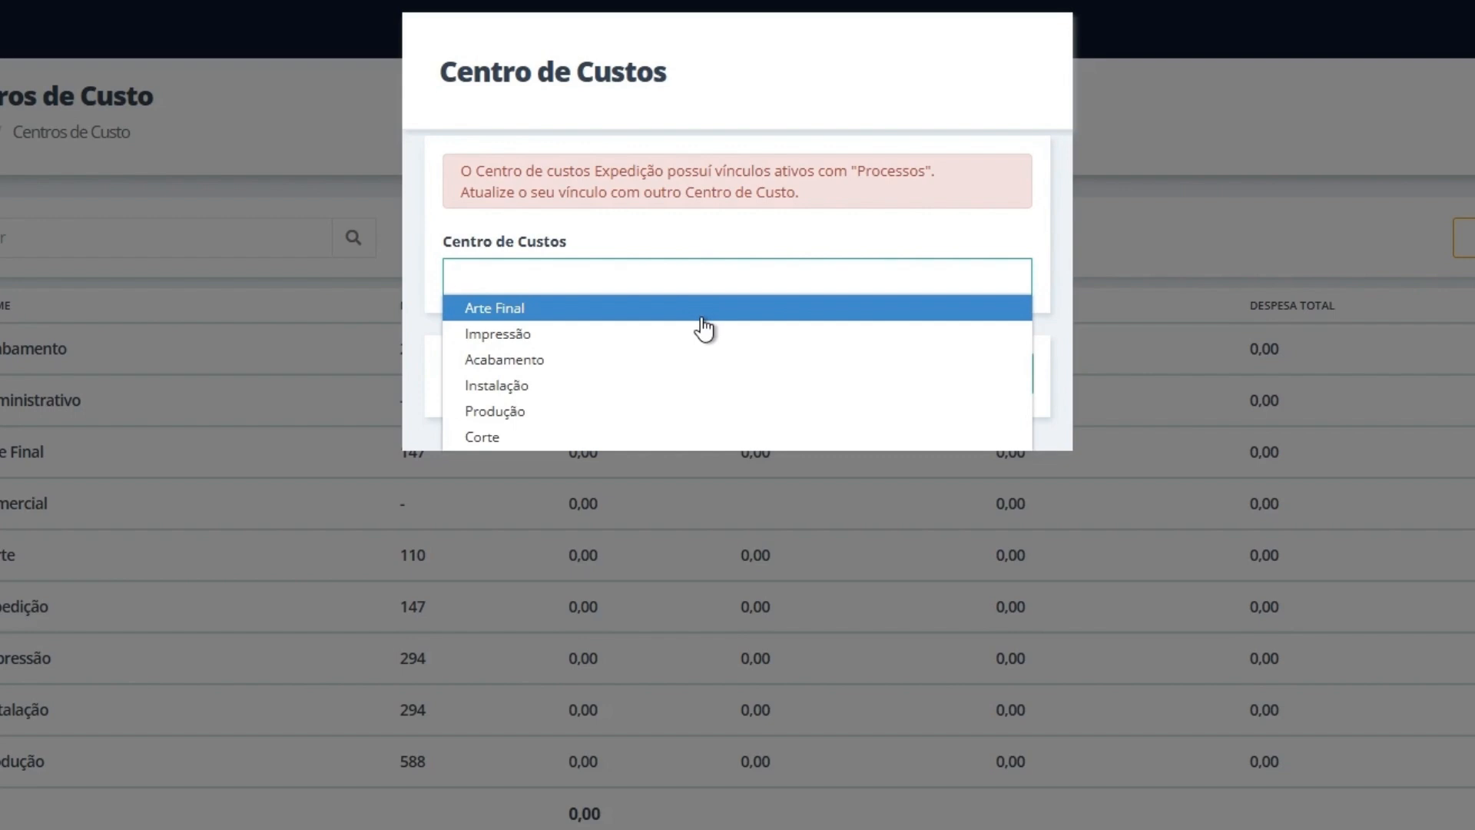
pyautogui.click(546, 415)
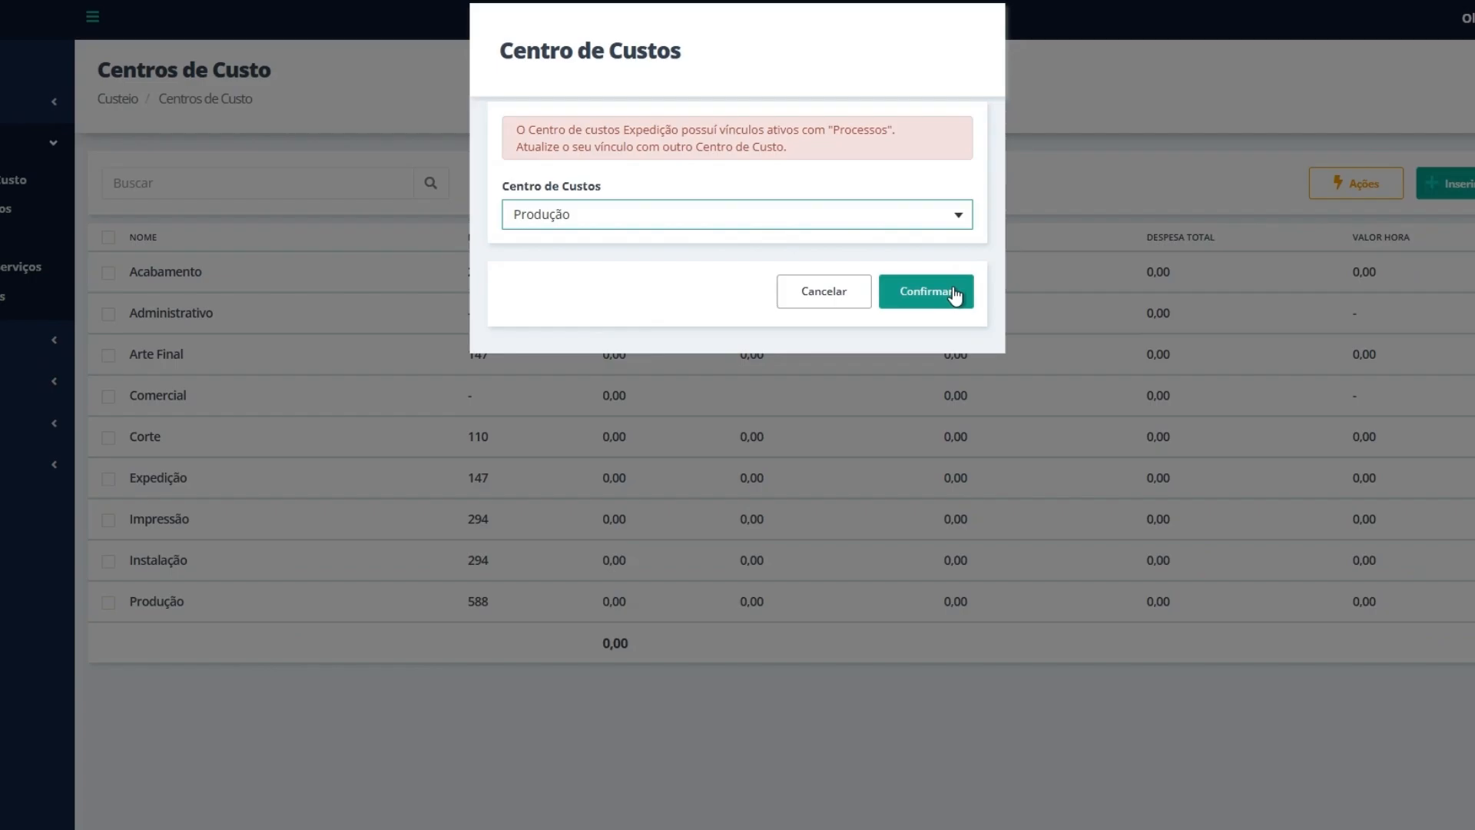
pyautogui.click(1009, 376)
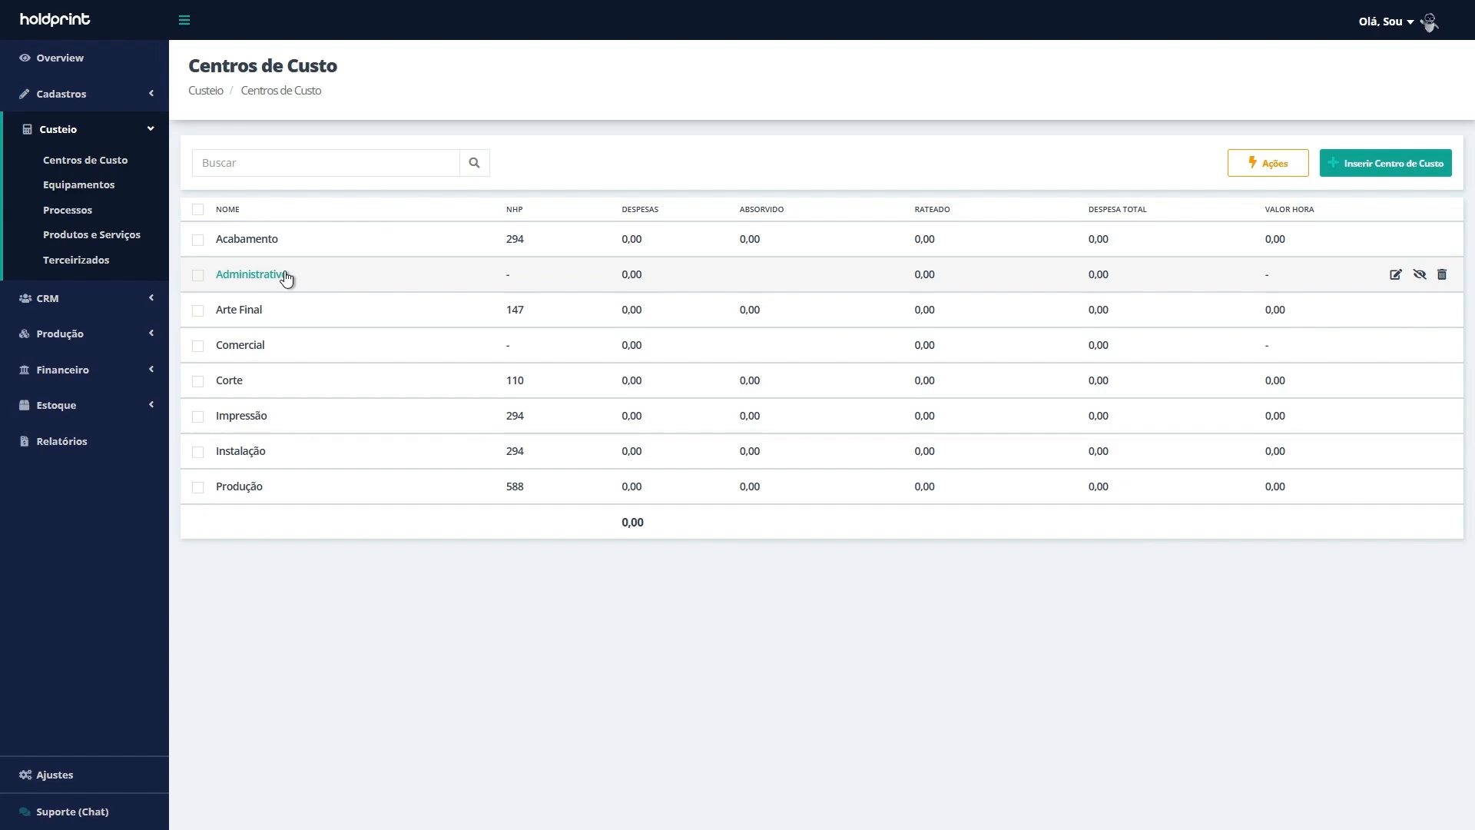
# Step: Open the Administrativo cost center, review its type options and close it without changes
pyautogui.click(285, 278)
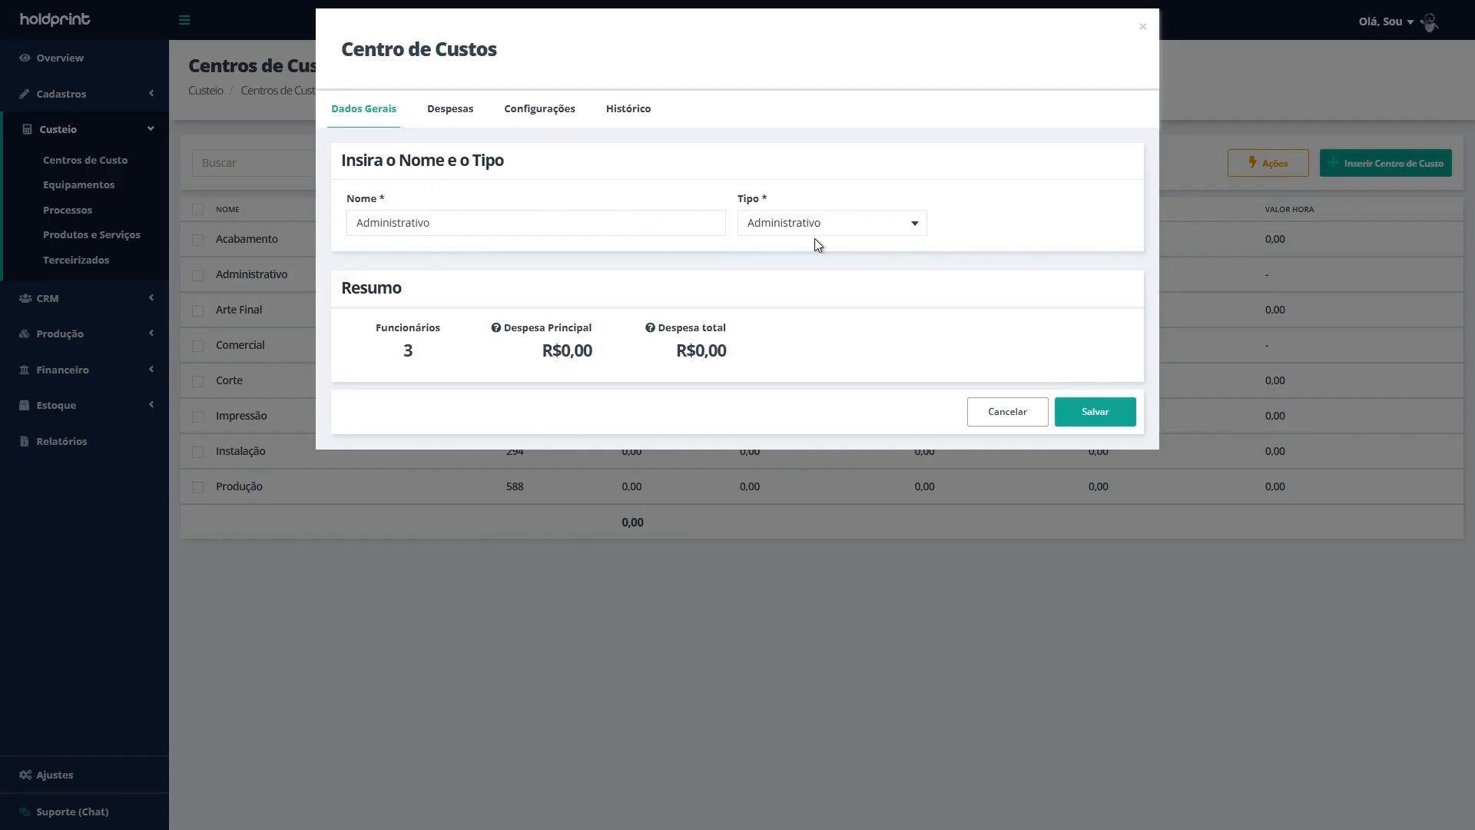
pyautogui.click(867, 236)
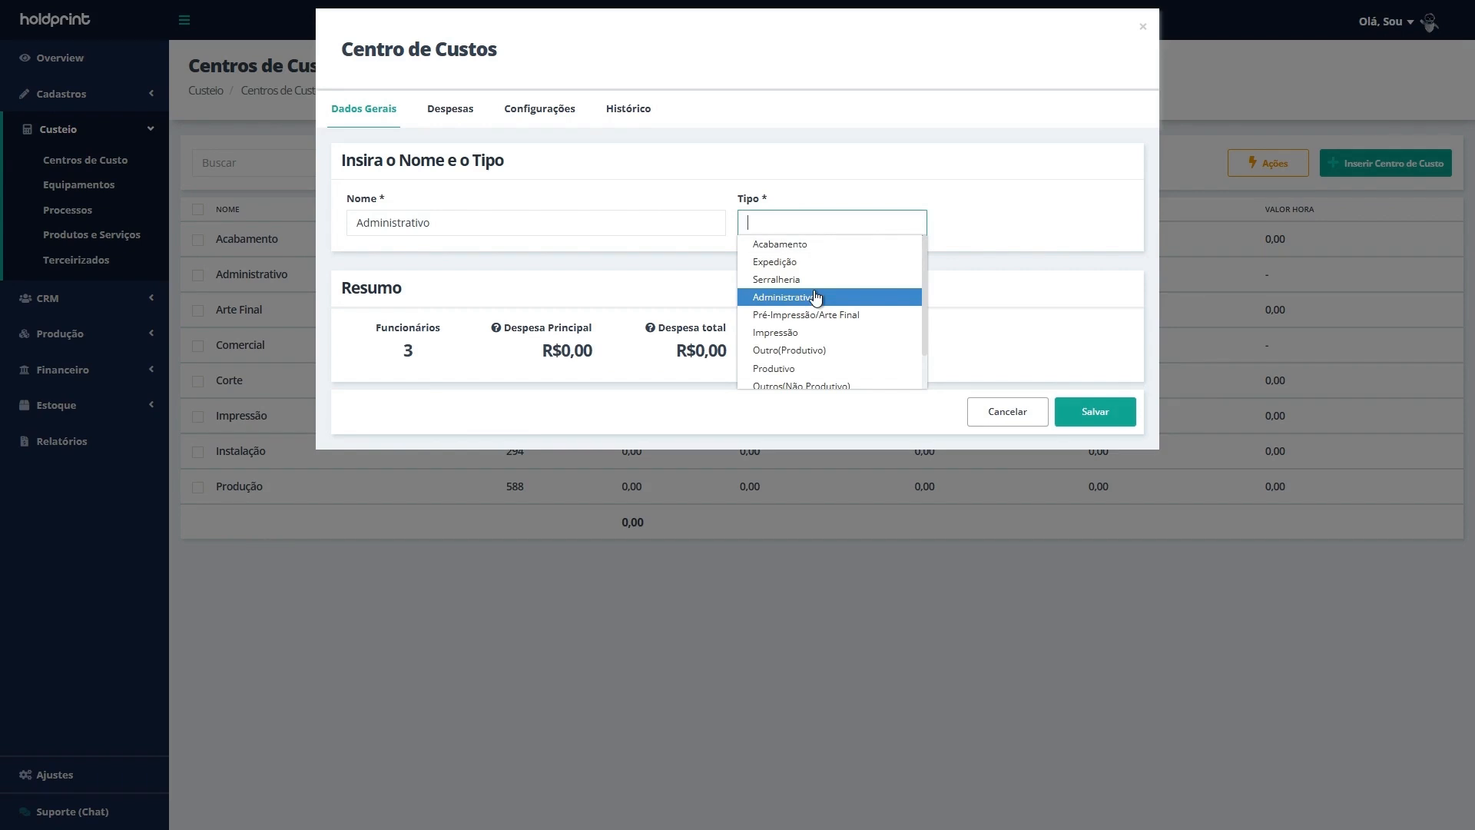
pyautogui.click(974, 185)
pyautogui.click(1142, 27)
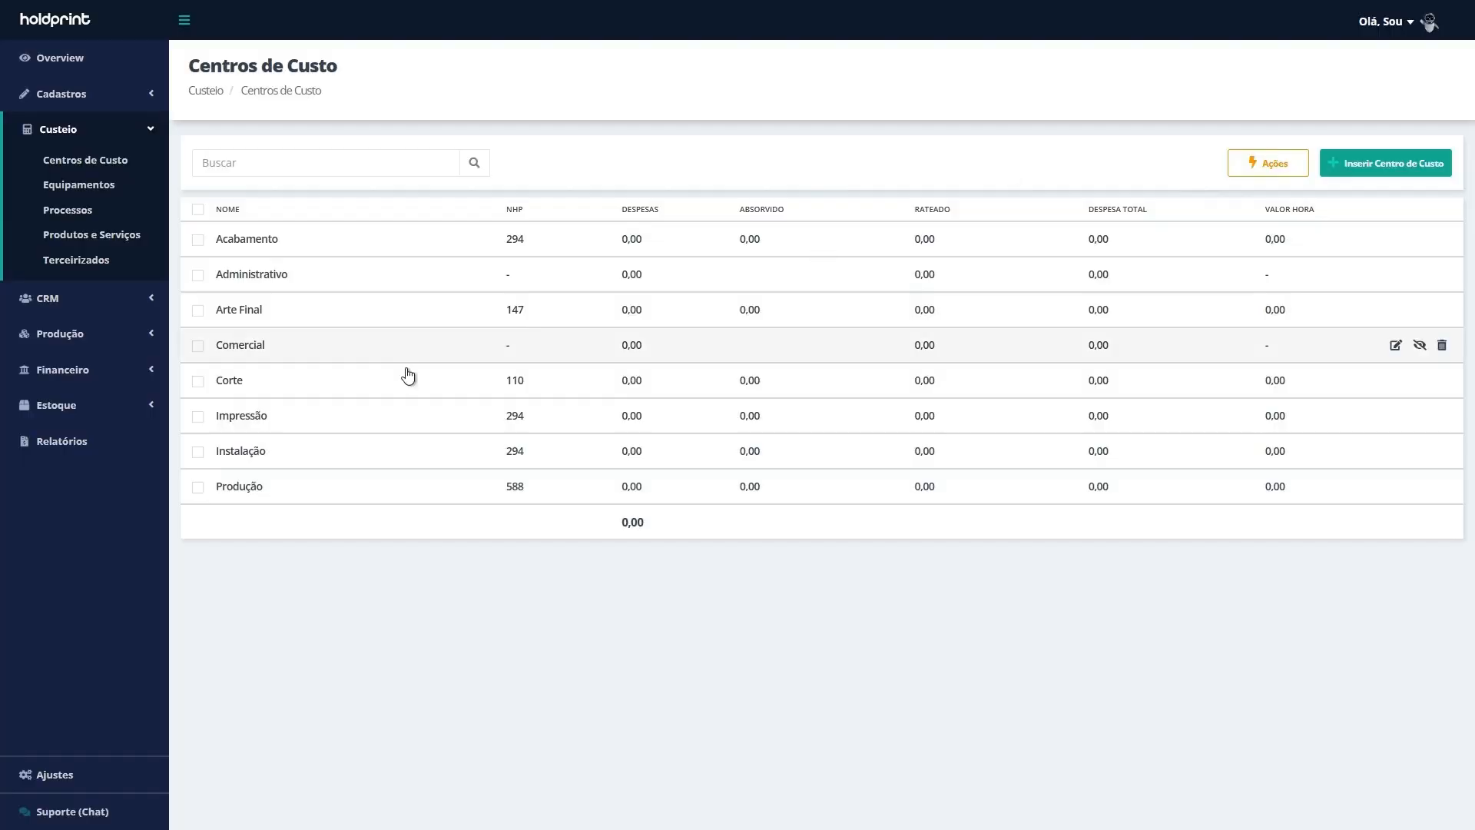
# Step: Review the general data of the Produção and Impressão cost centers, including the hour options for Impressão
pyautogui.click(247, 490)
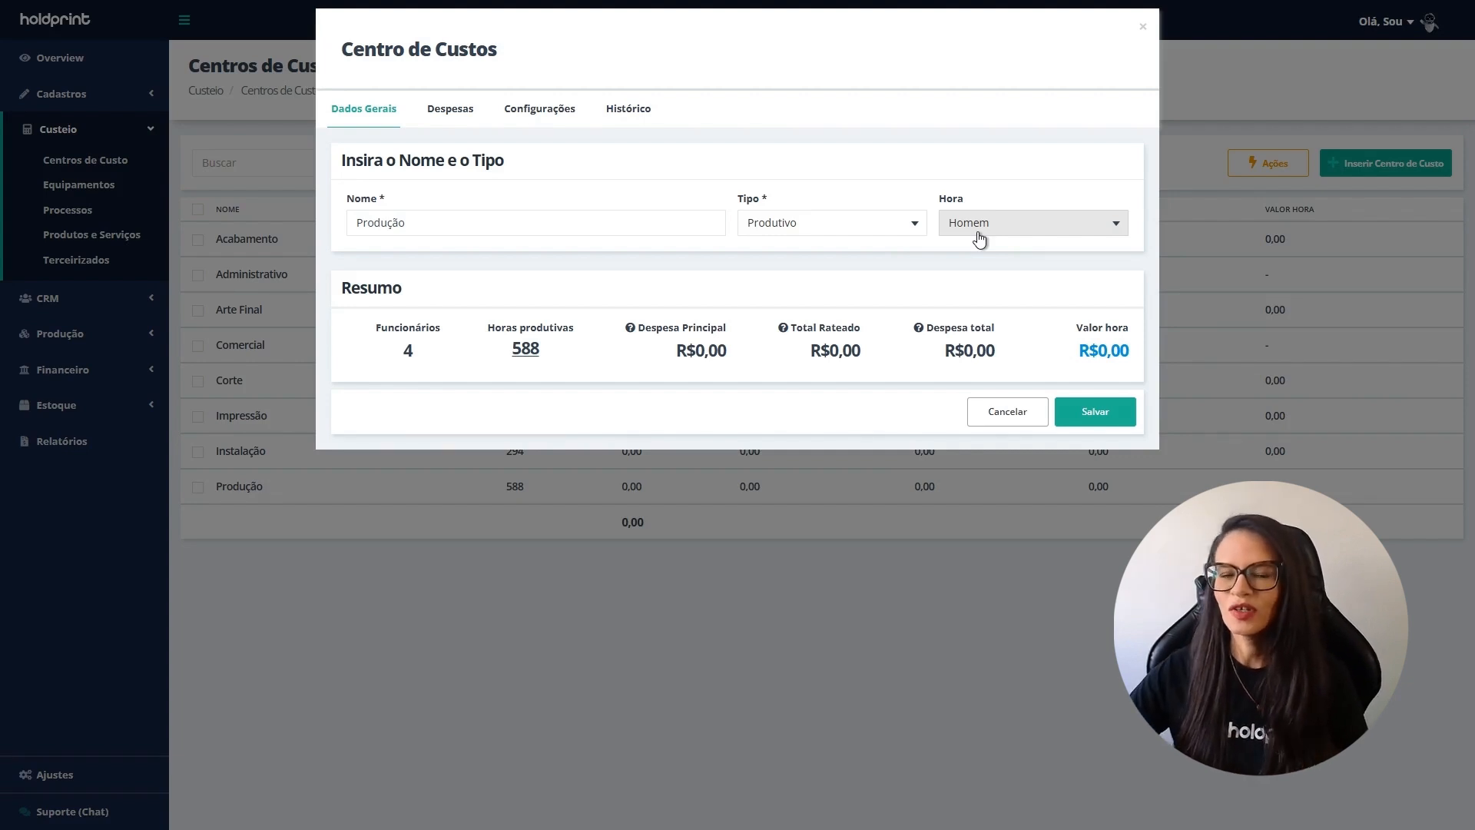
pyautogui.click(1143, 27)
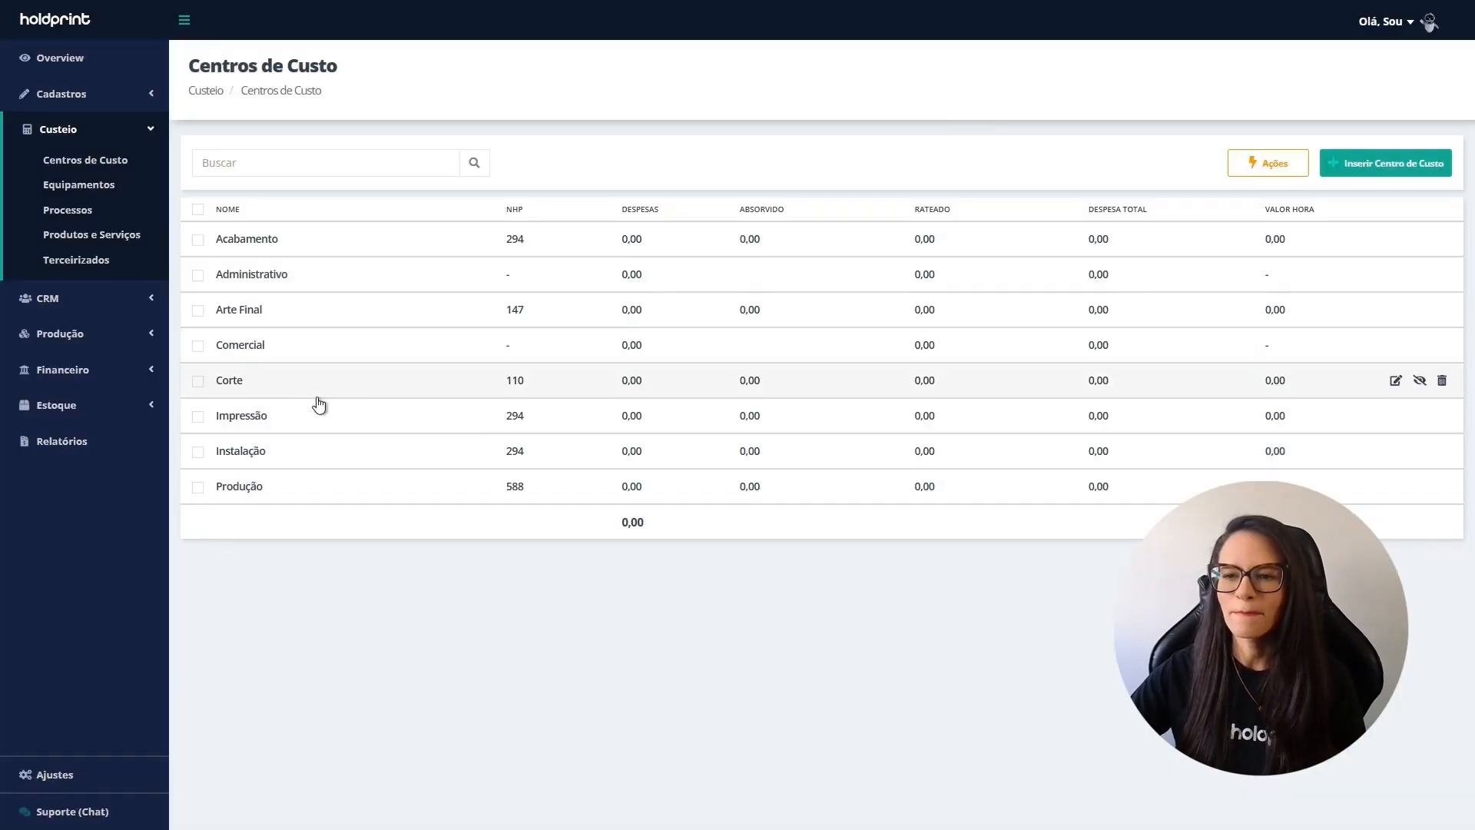
pyautogui.click(255, 419)
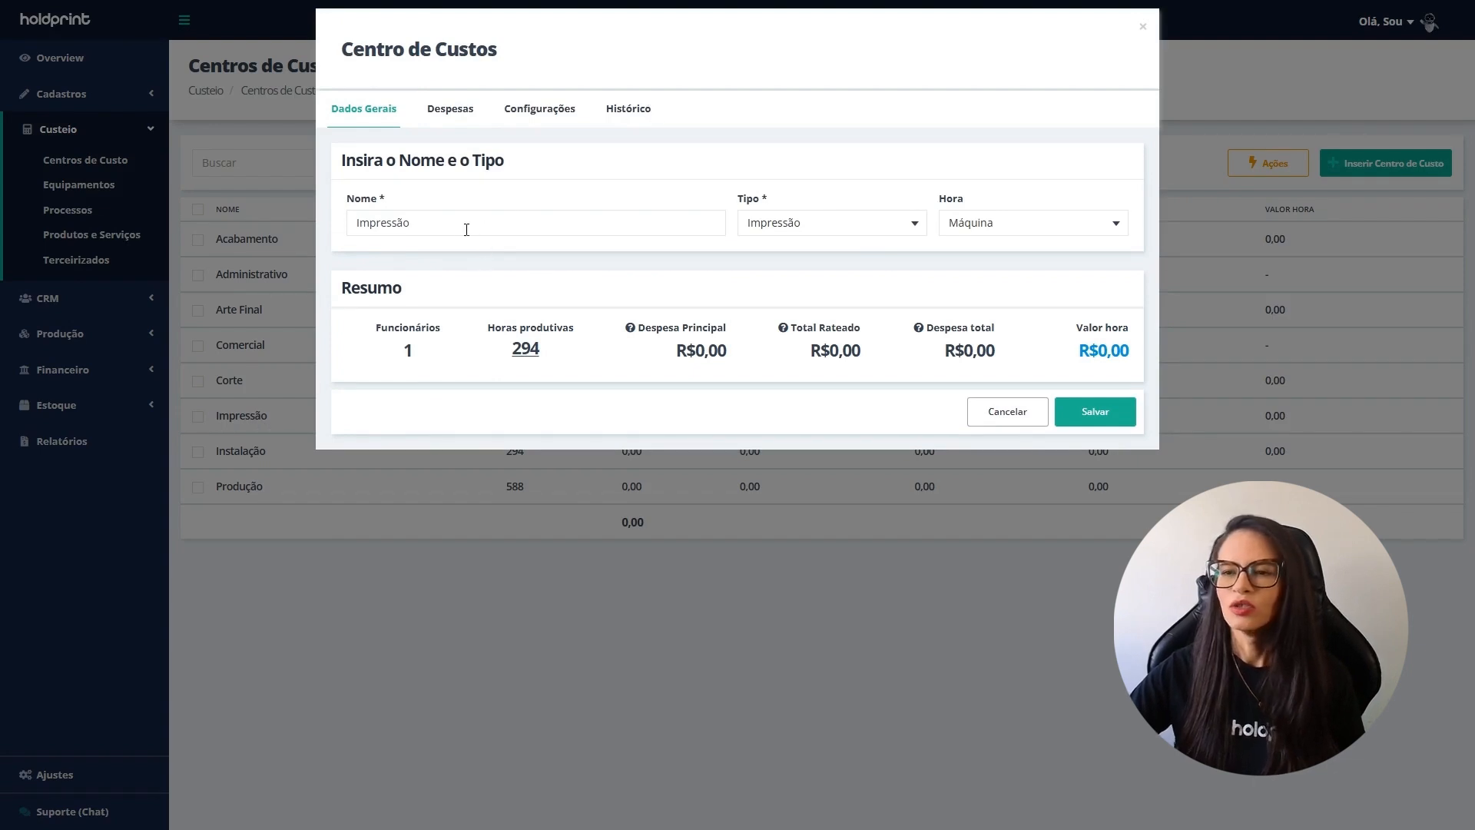
pyautogui.click(1014, 231)
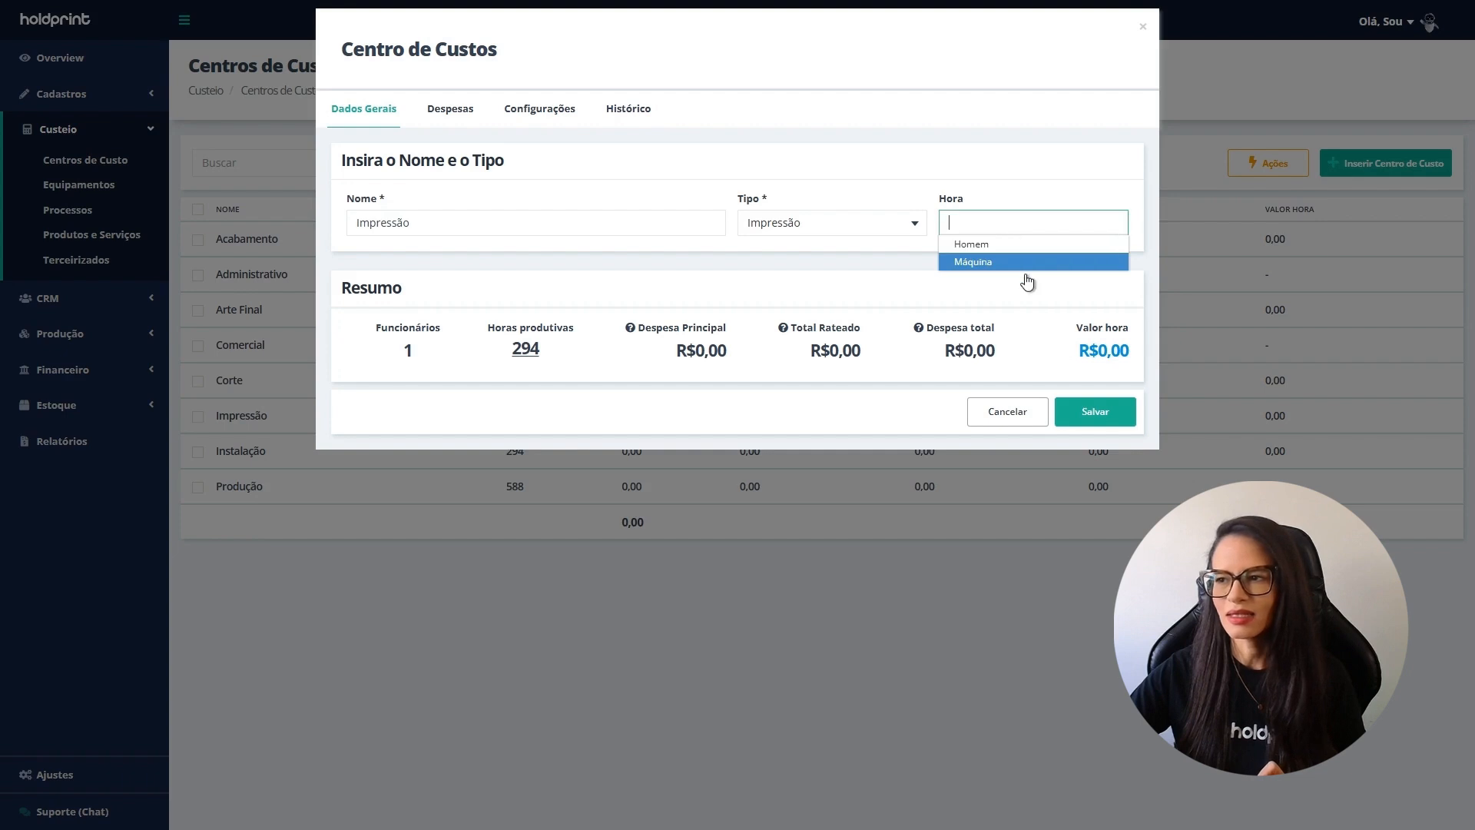
pyautogui.click(1034, 191)
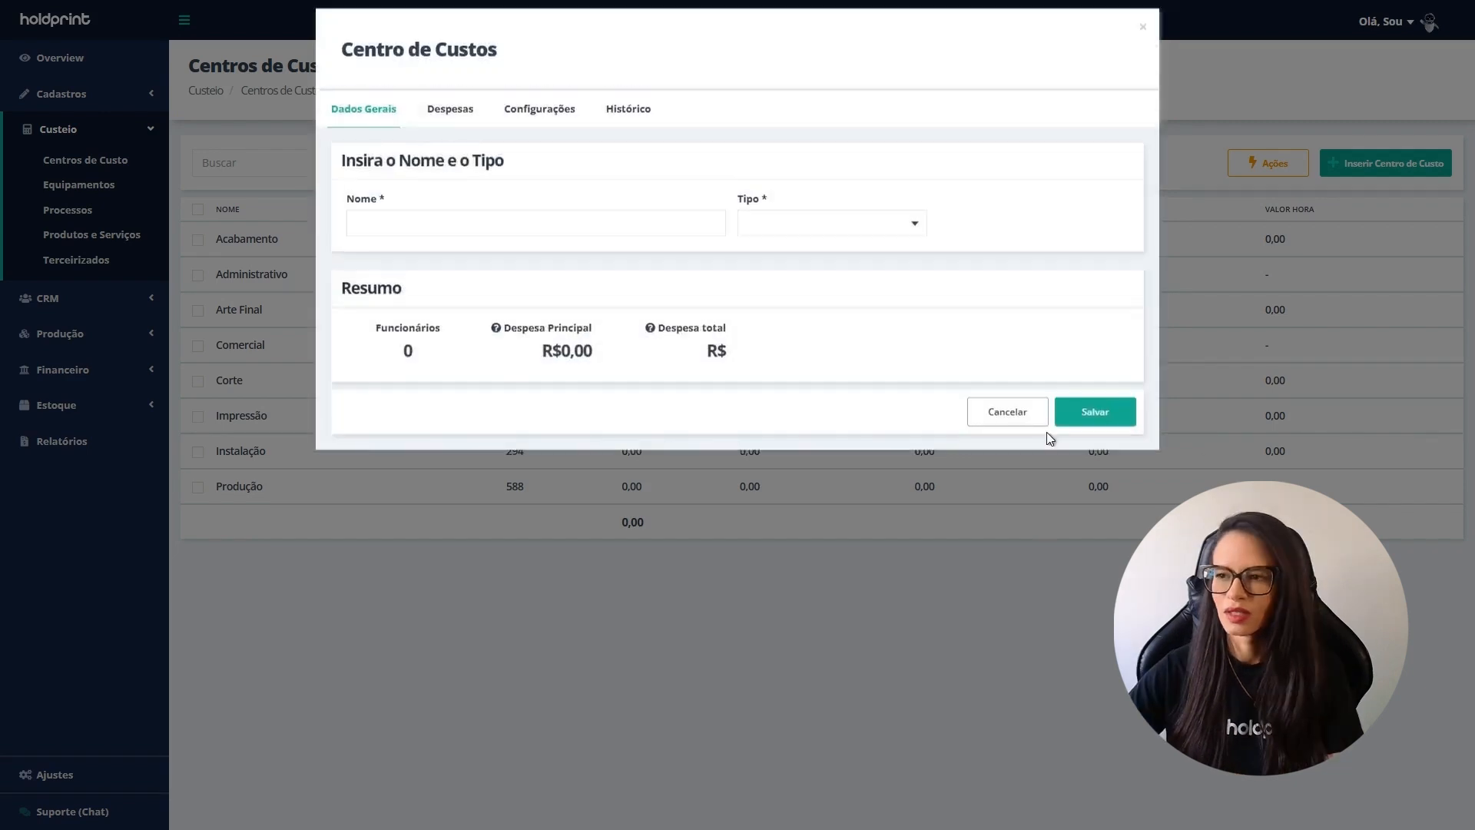
pyautogui.click(1143, 26)
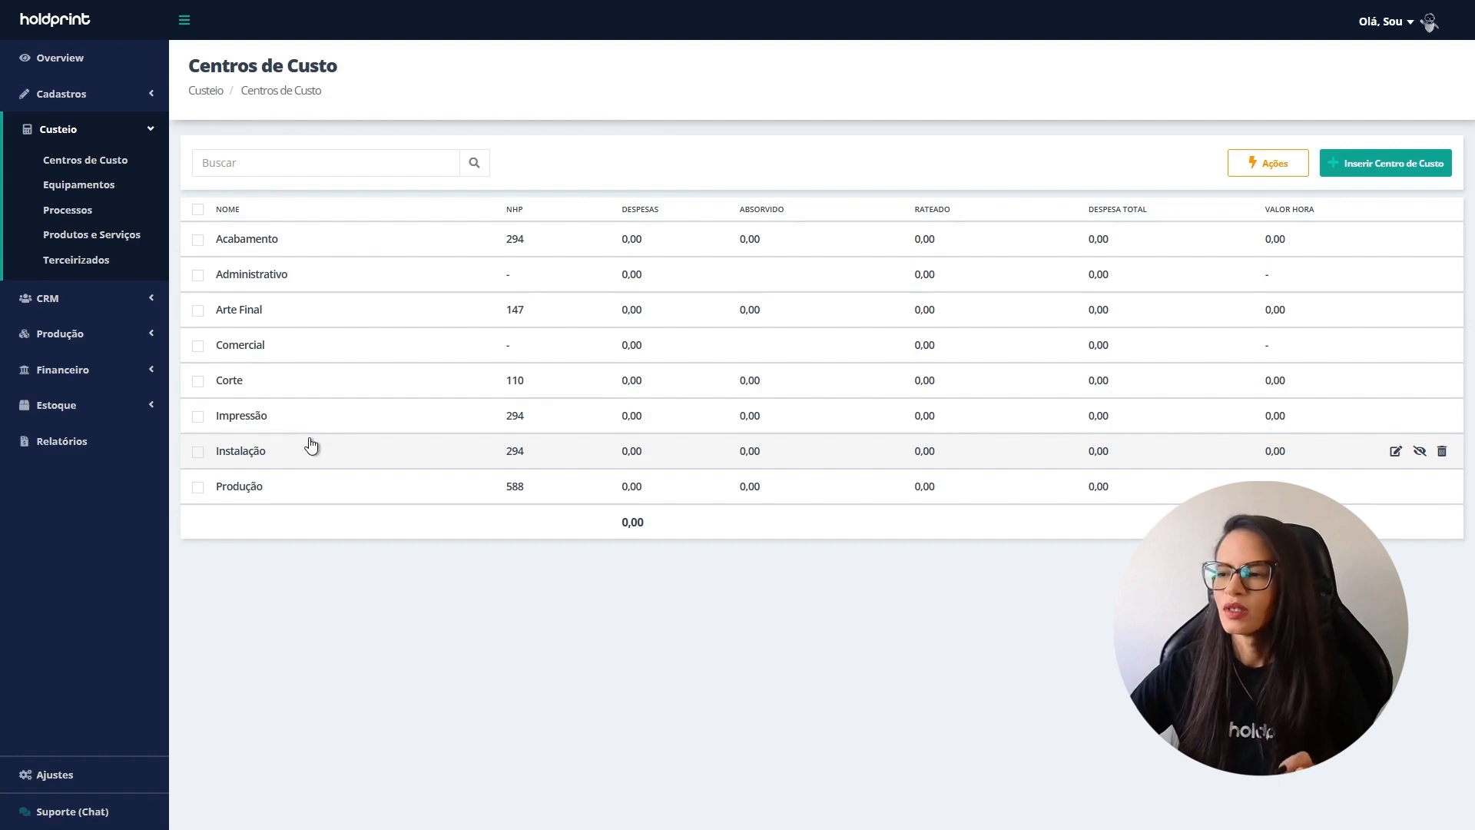
# Step: Start a new cost center named Router with type Produtivo and Máquina as its hour basis
pyautogui.click(1386, 169)
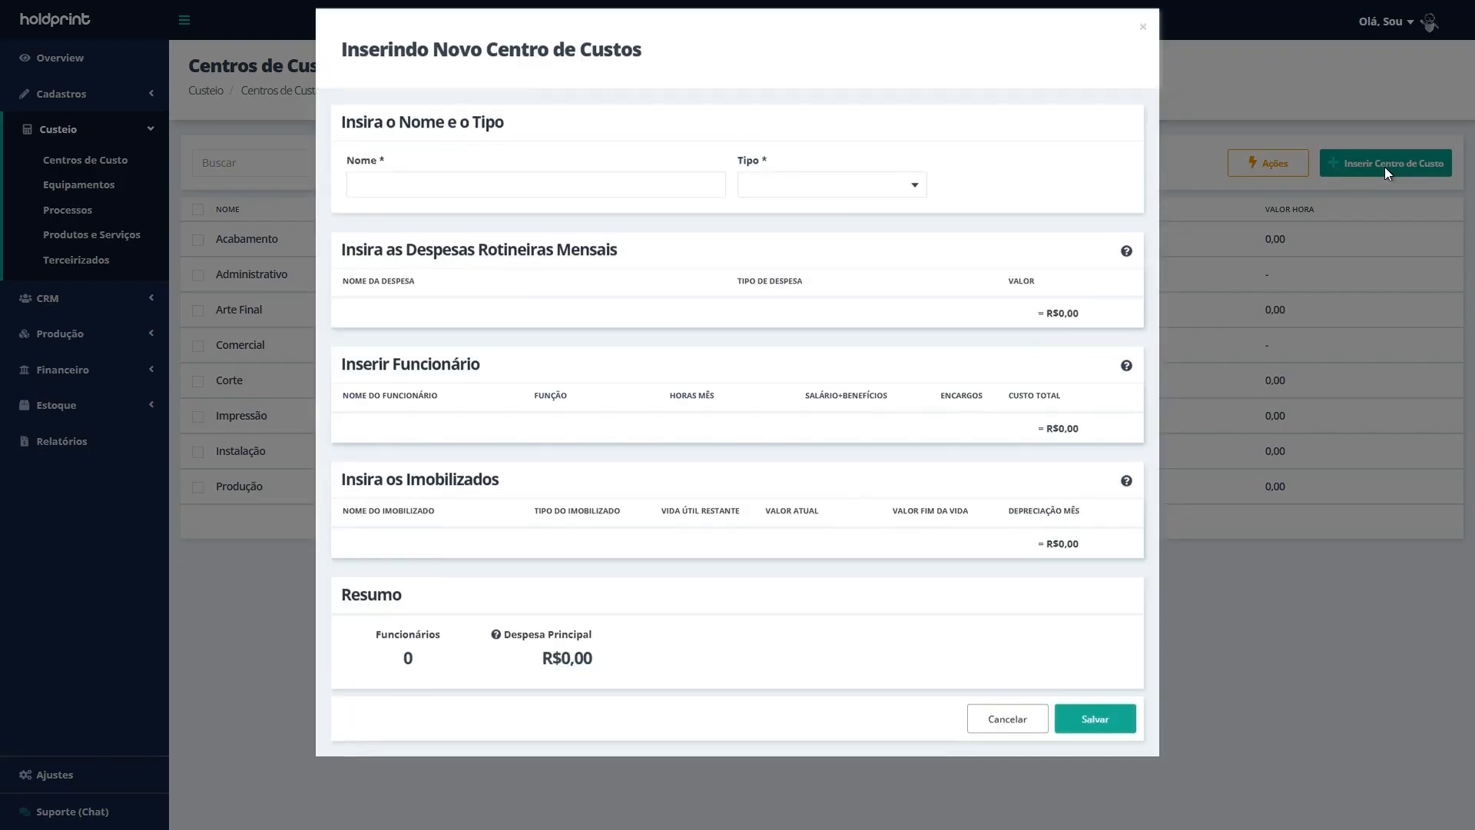
pyautogui.click(644, 191)
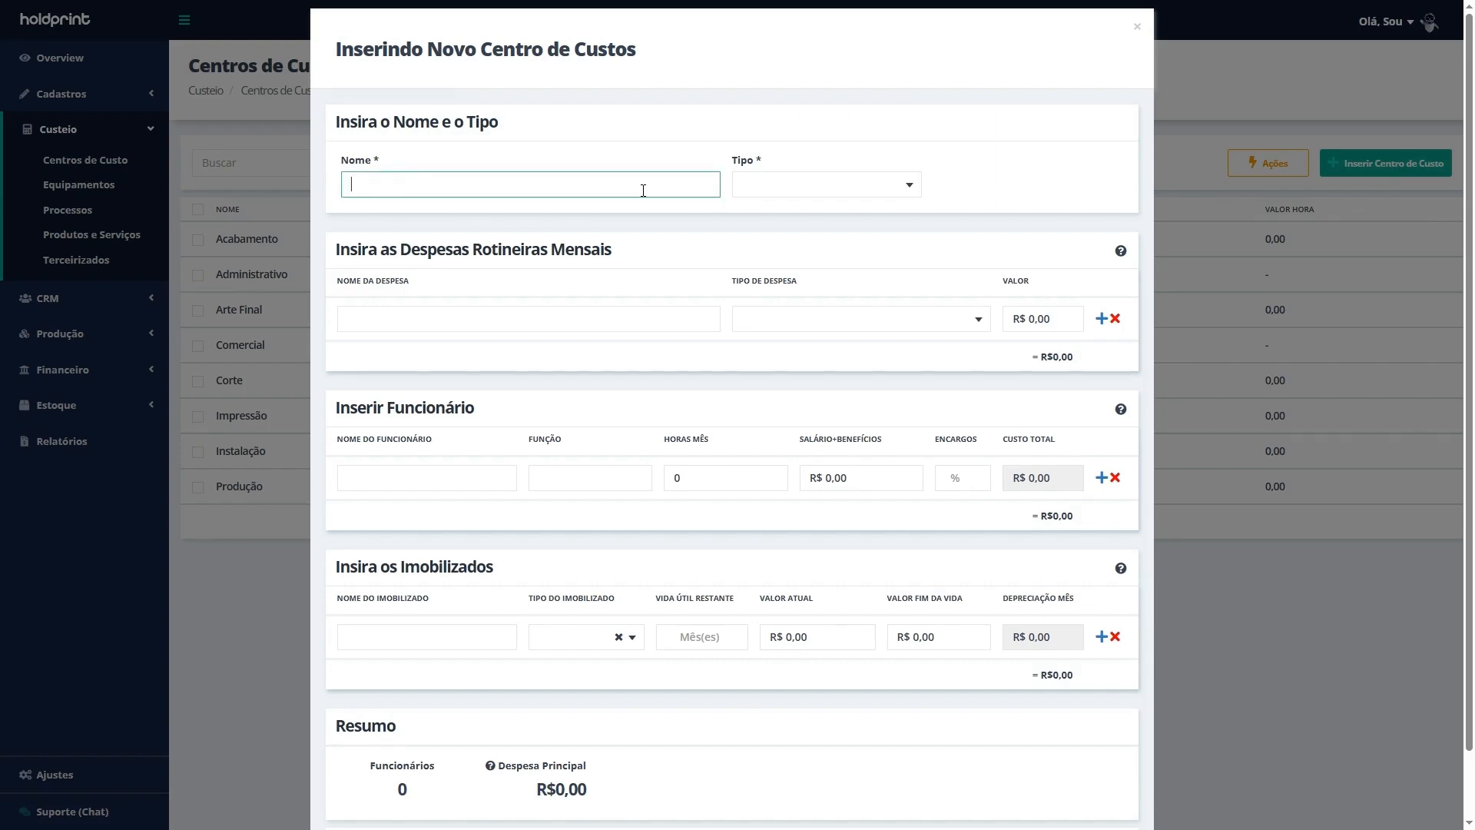
pyautogui.write('Router')
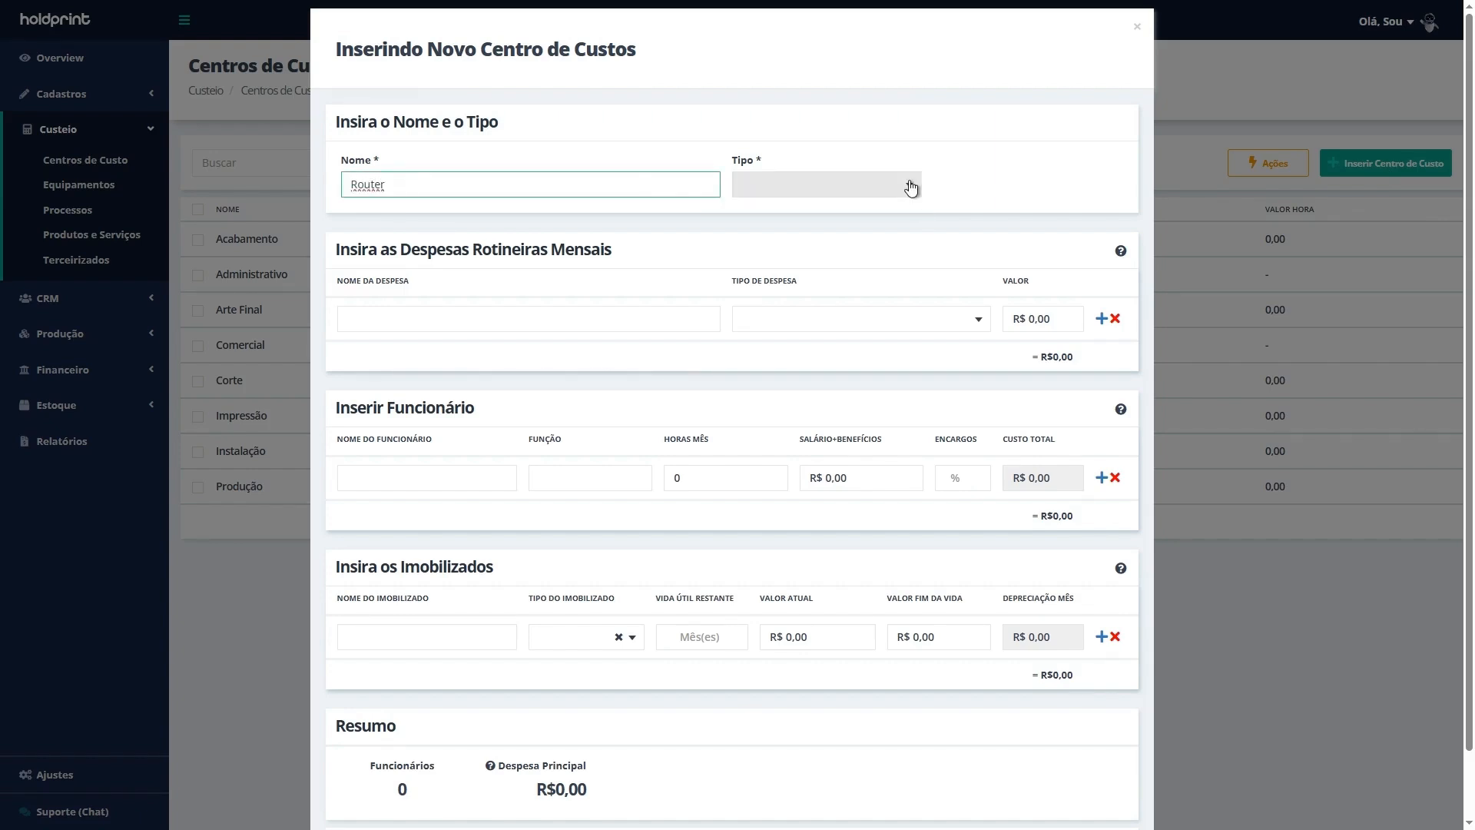
pyautogui.click(910, 187)
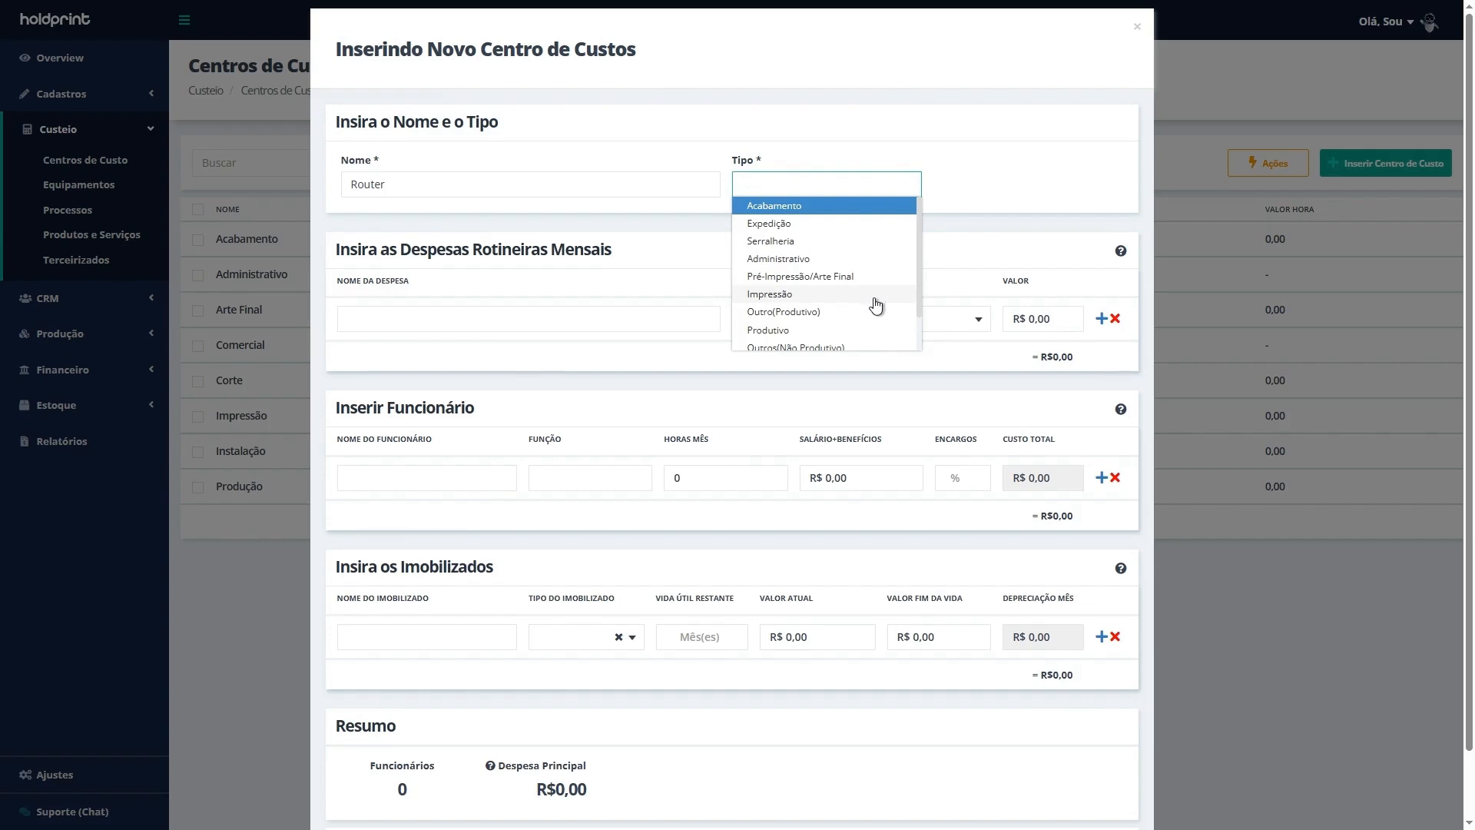
pyautogui.click(850, 329)
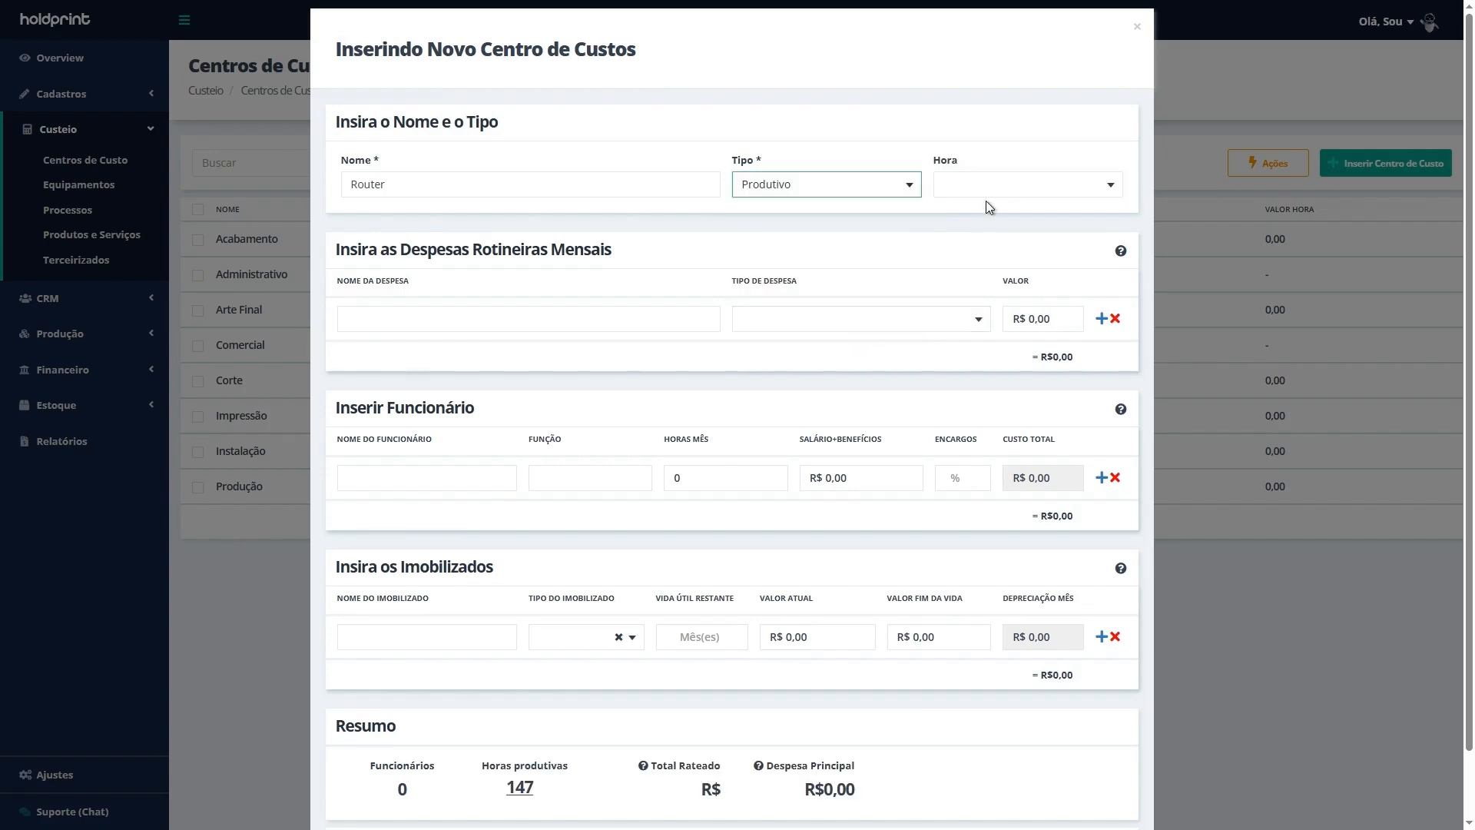
pyautogui.click(1005, 183)
pyautogui.click(998, 224)
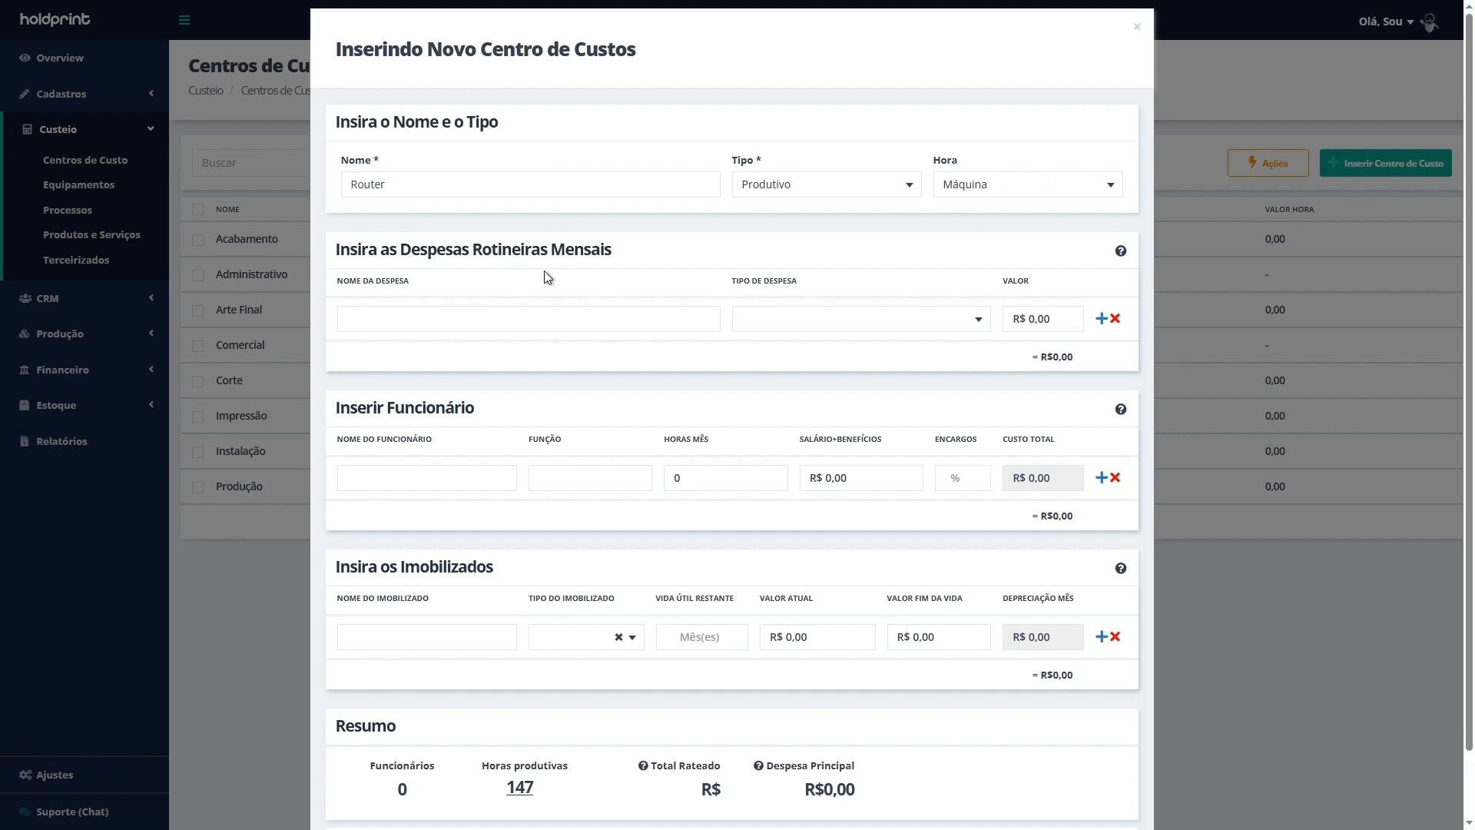
# Step: Enter the monthly expense Material de limpeza with type Material para limpeza and a value of R$ 100,00
pyautogui.click(650, 322)
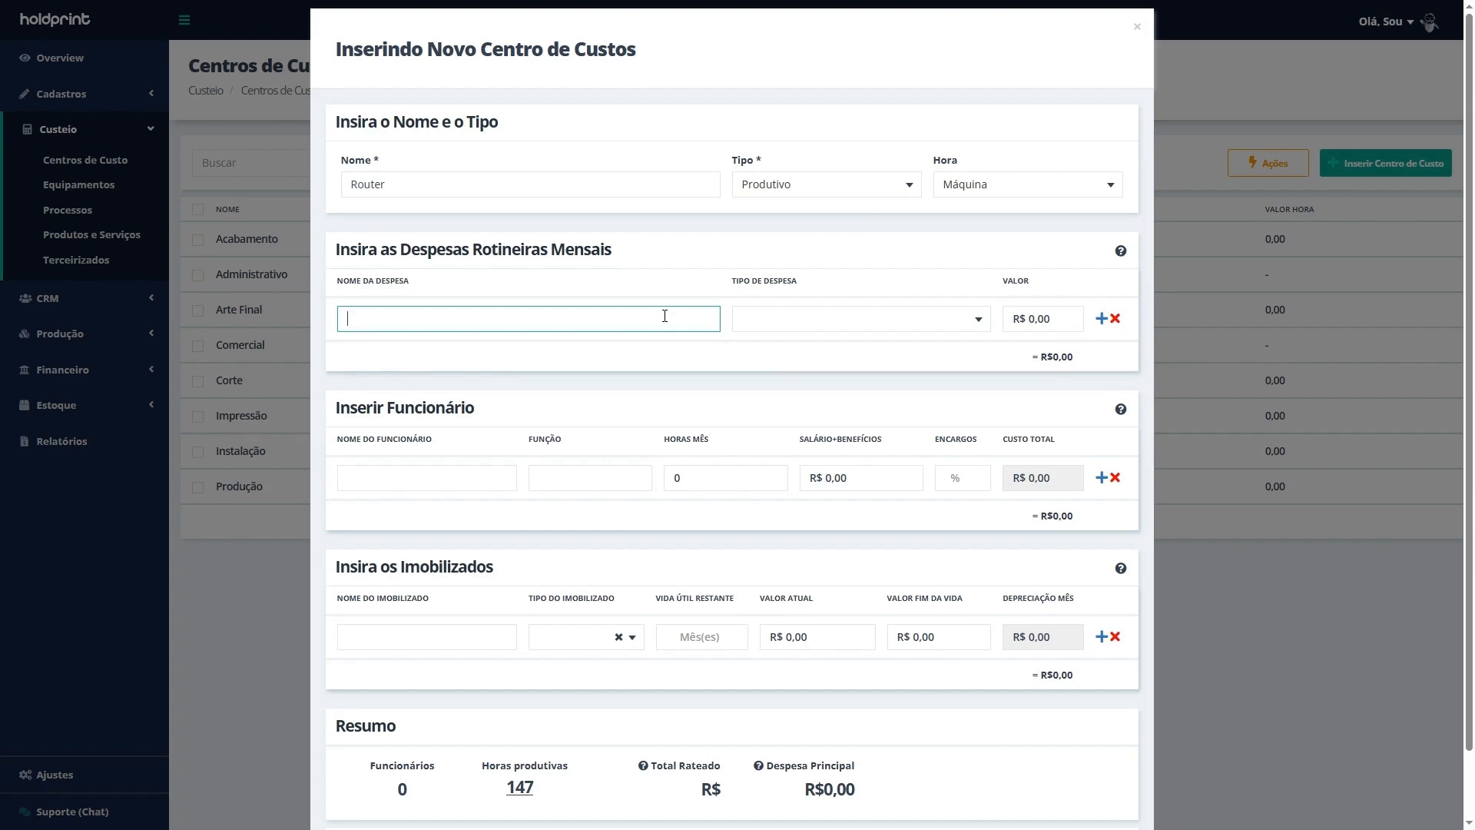
pyautogui.write('Material de limpeza')
pyautogui.click(852, 318)
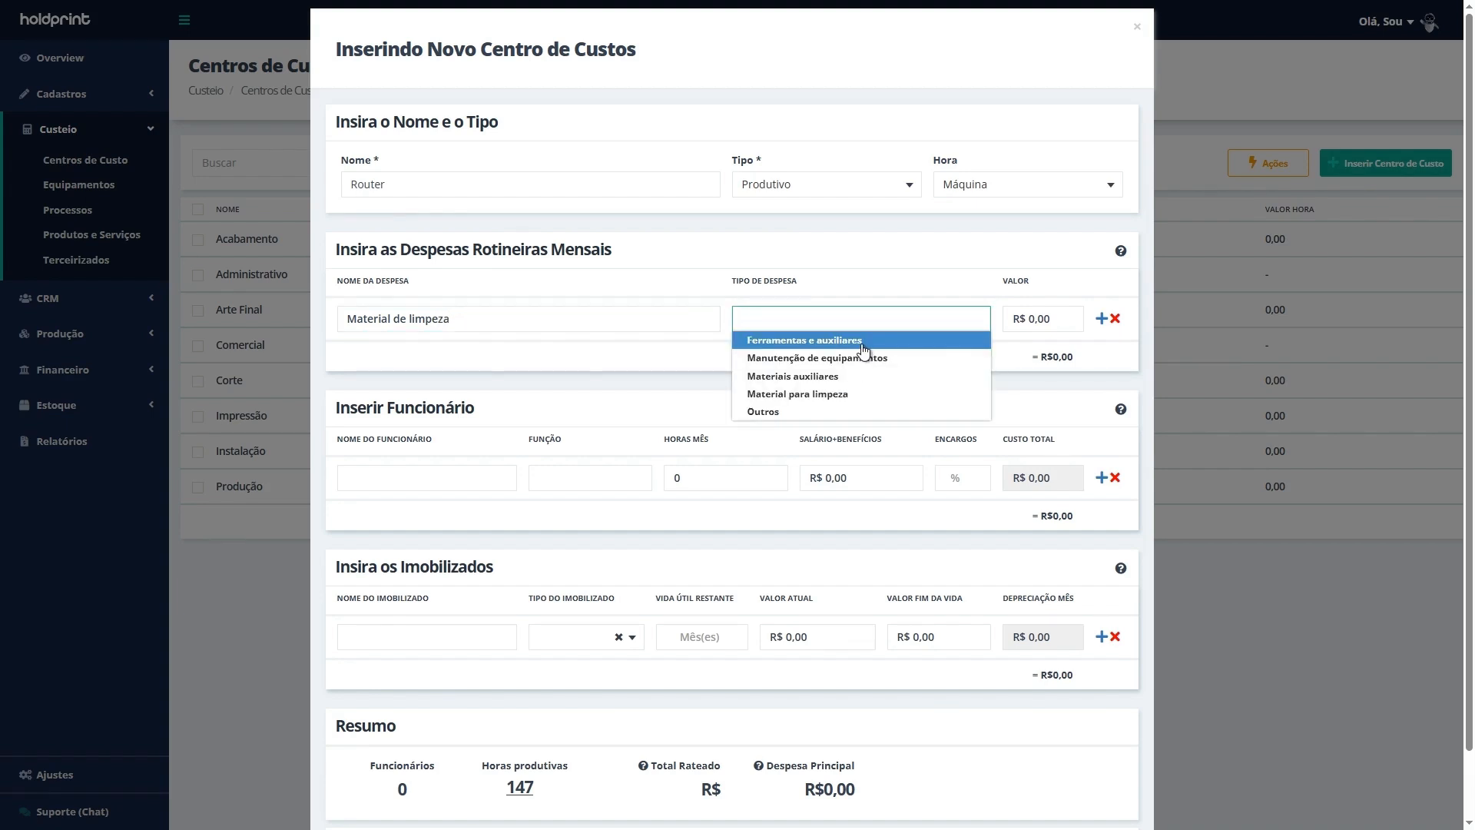
pyautogui.click(853, 394)
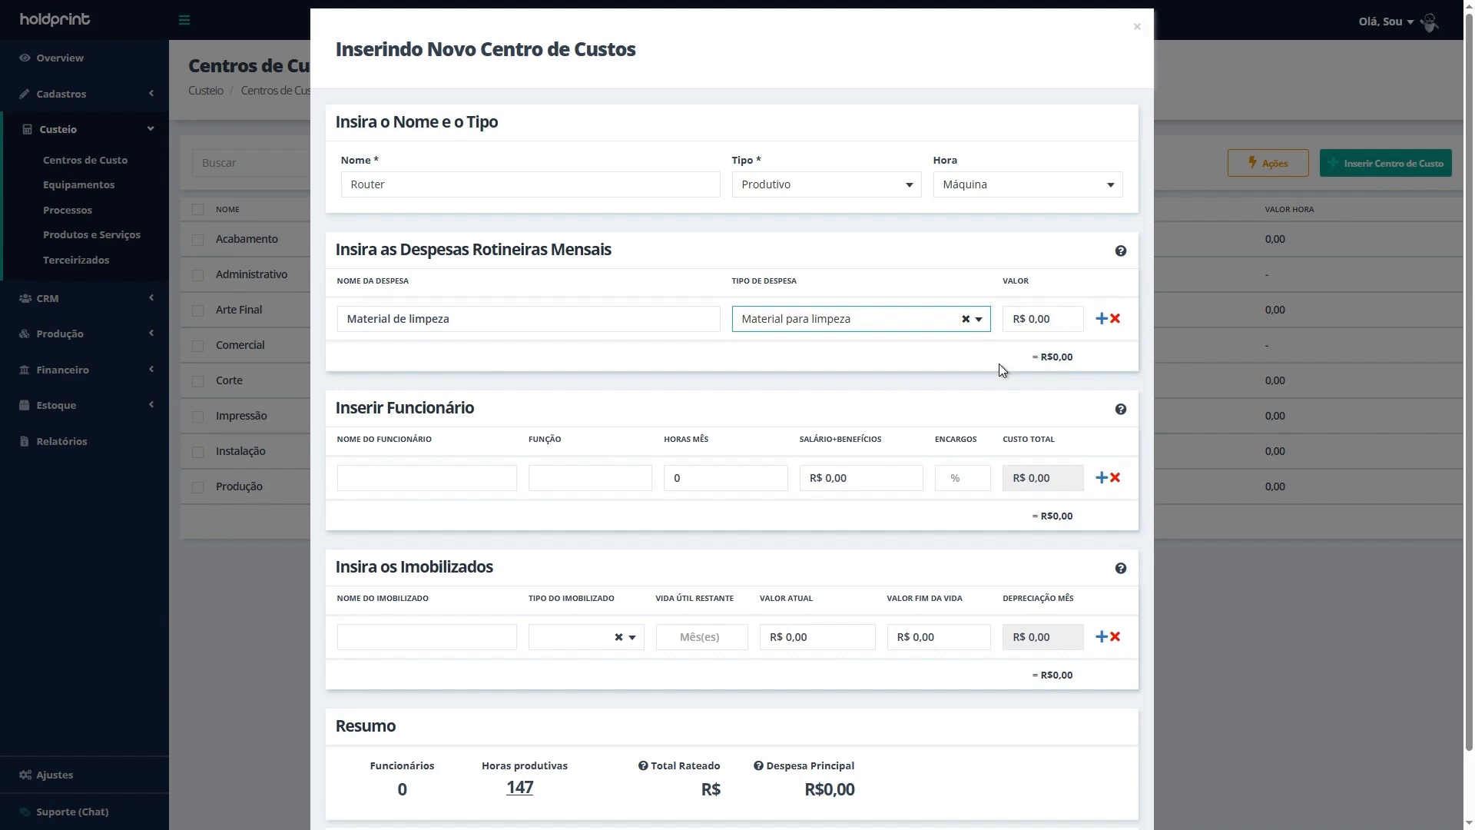
pyautogui.click(1047, 329)
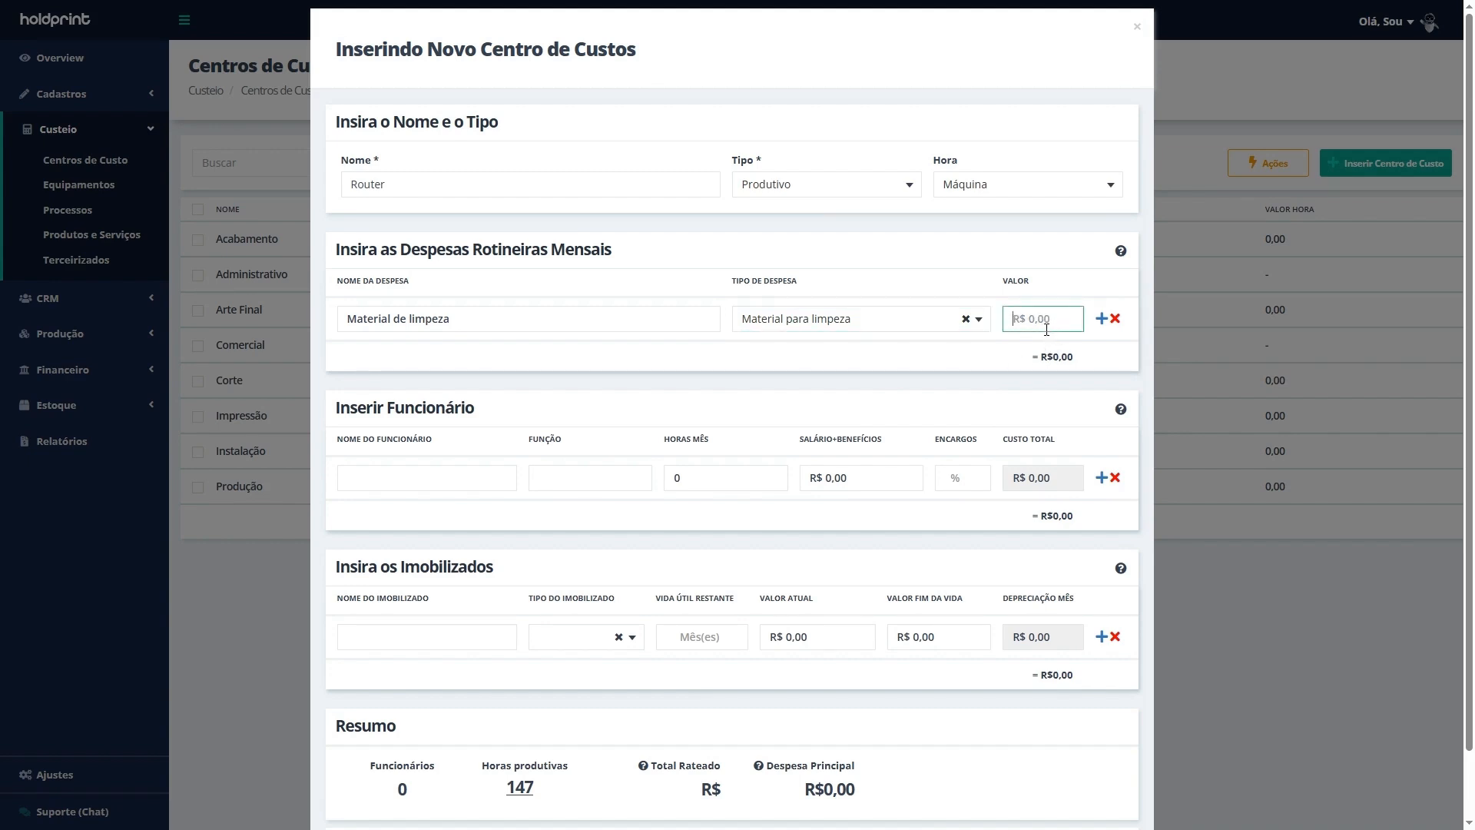
pyautogui.write('100')
pyautogui.click(1080, 289)
# Step: Add a second monthly expense, Manutenção, with type Manutenção de equipamentos and a value of R$ 250,00
pyautogui.click(1102, 318)
pyautogui.click(467, 358)
pyautogui.write('Manutenção')
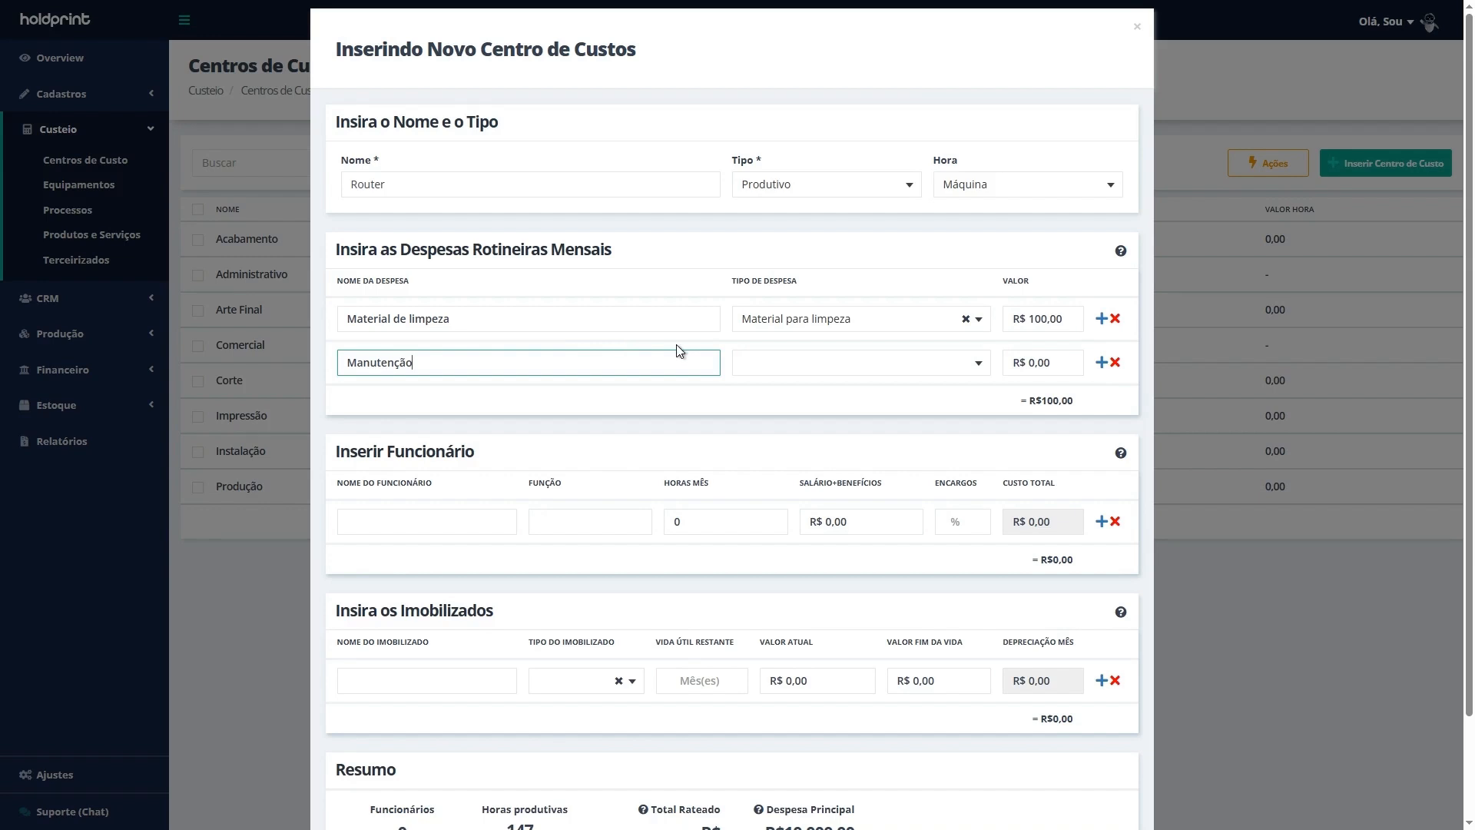
pyautogui.click(800, 367)
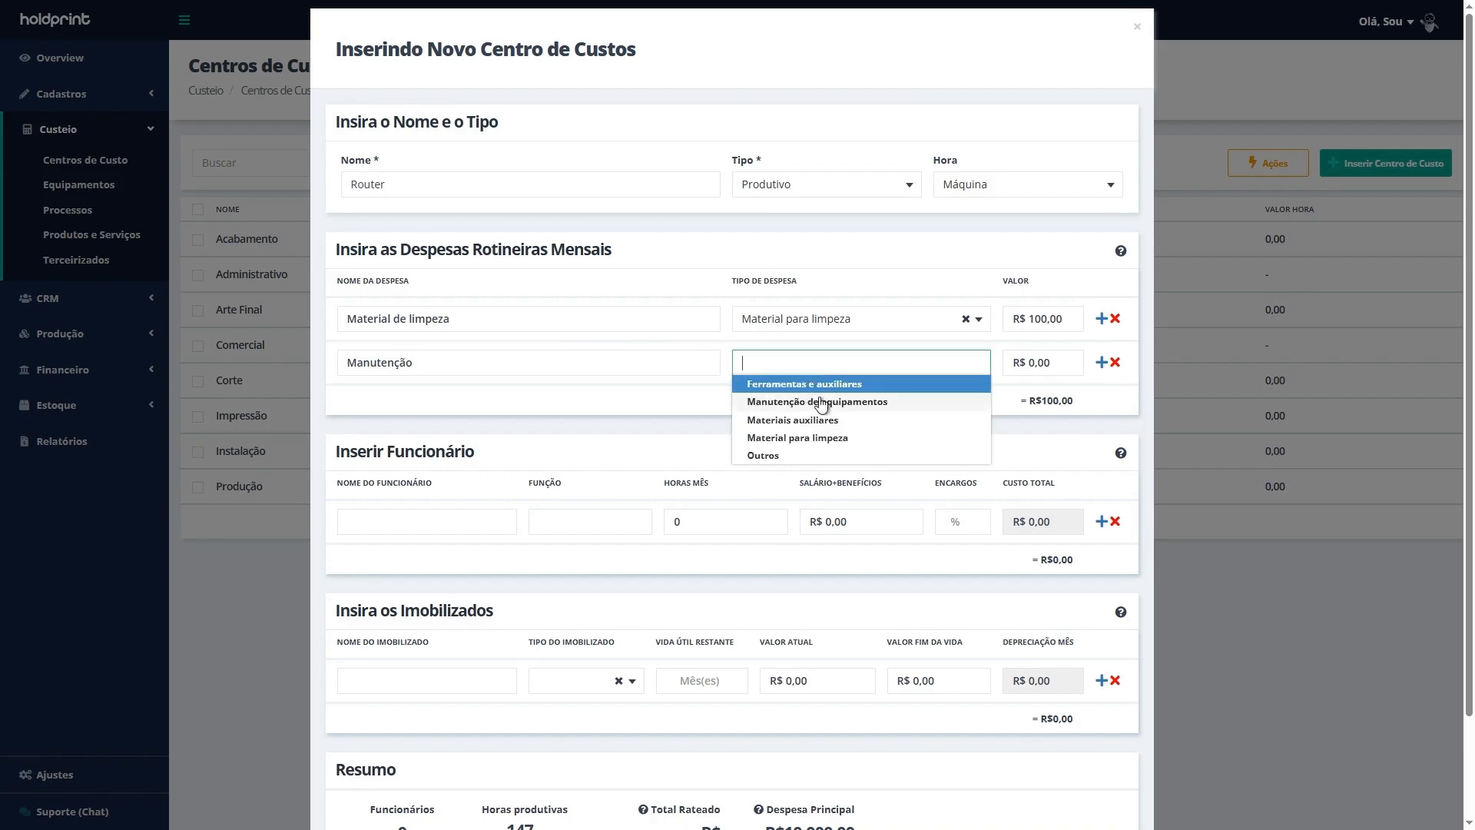
pyautogui.click(843, 402)
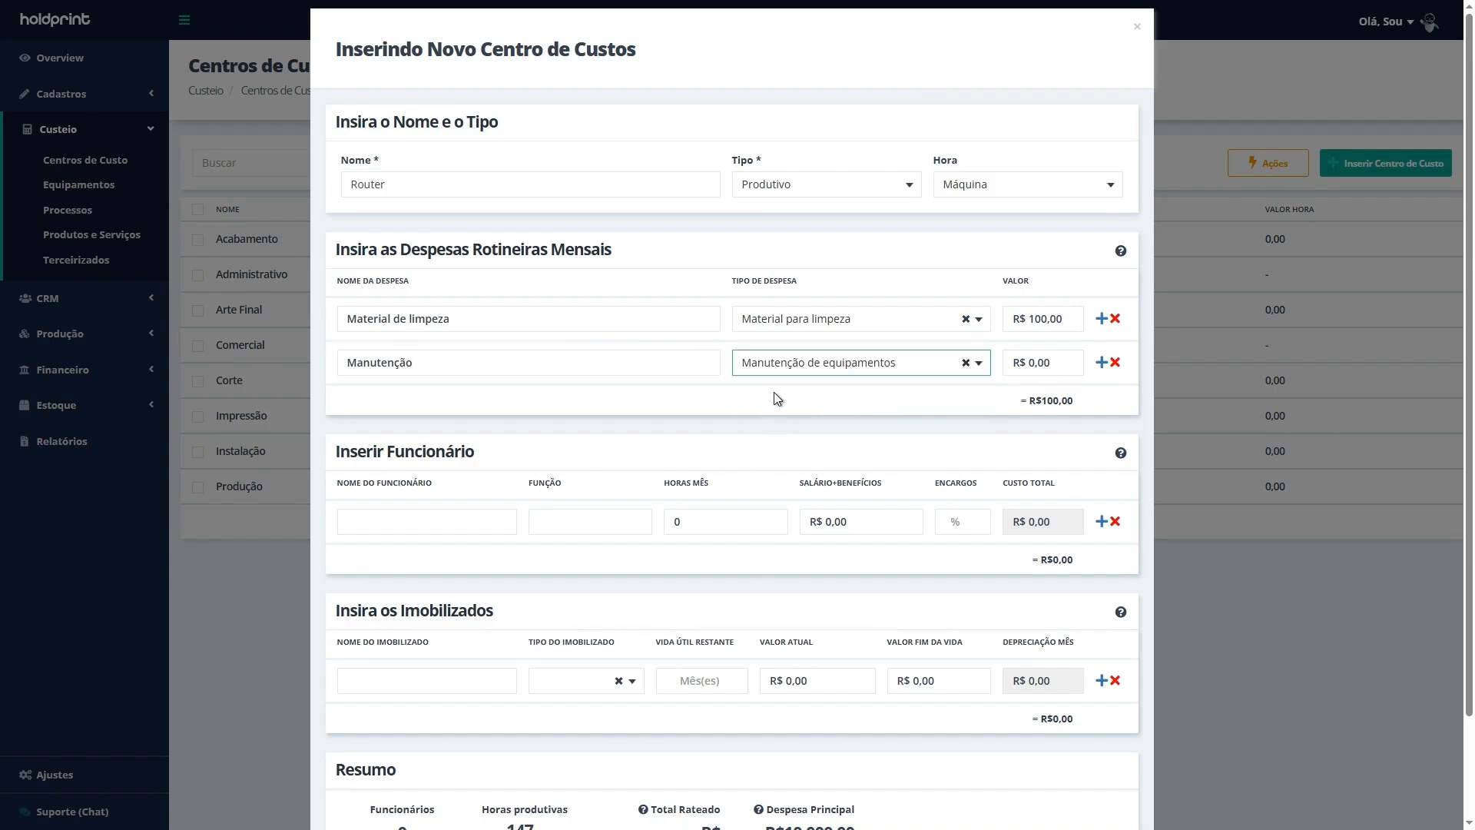
pyautogui.click(867, 406)
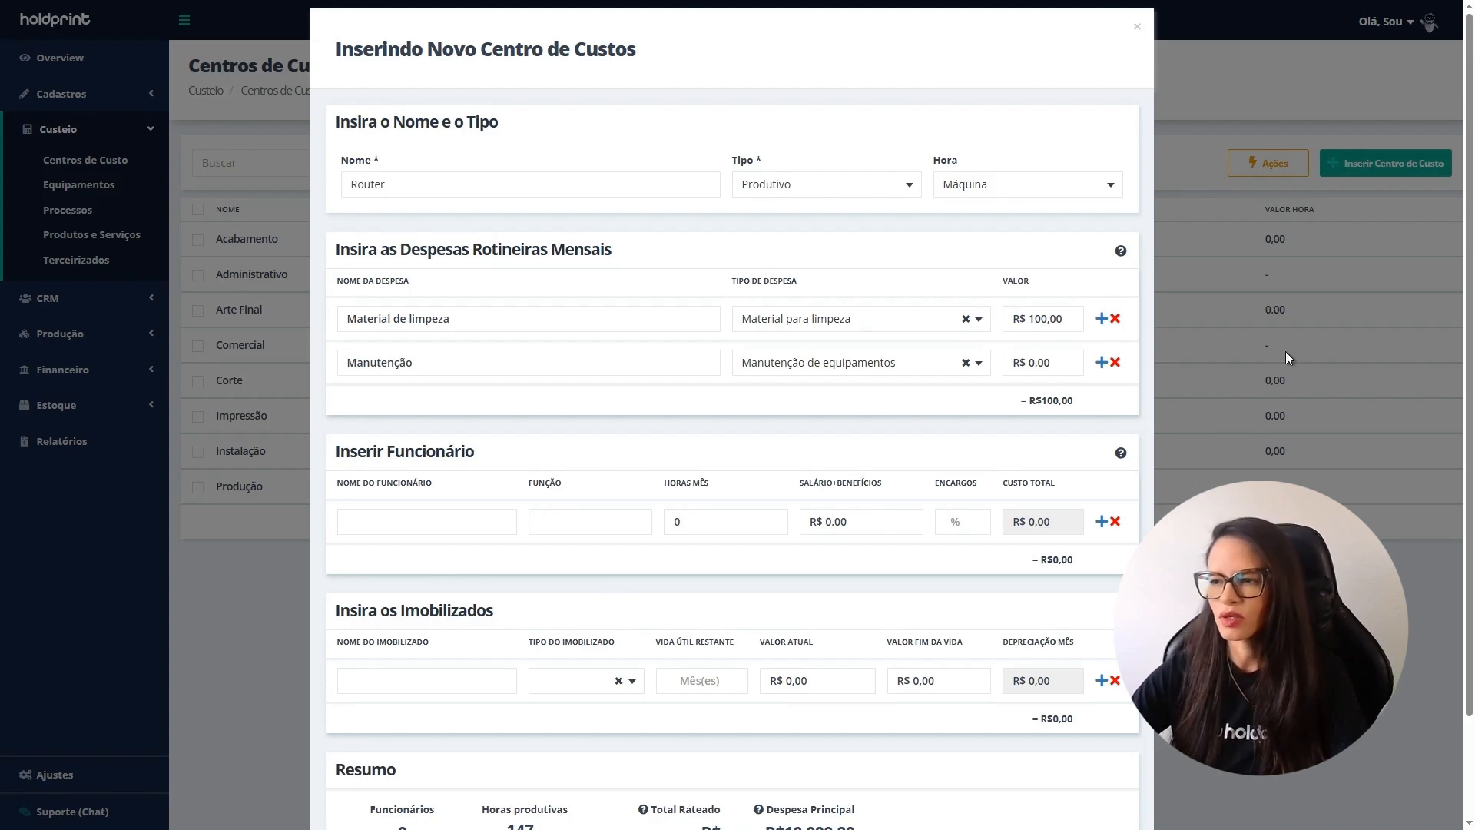
pyautogui.click(1070, 361)
pyautogui.write('250')
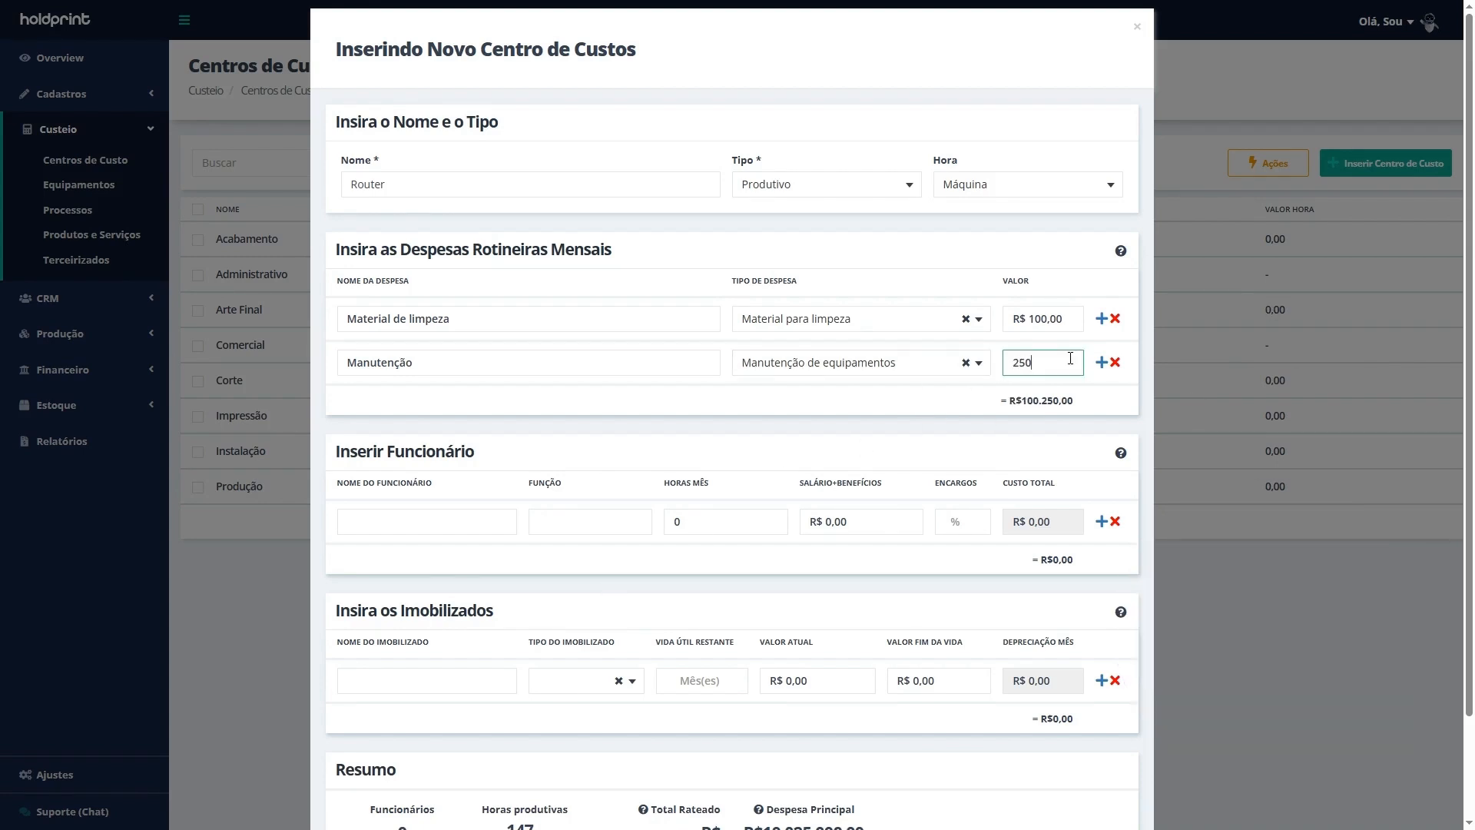
pyautogui.click(945, 394)
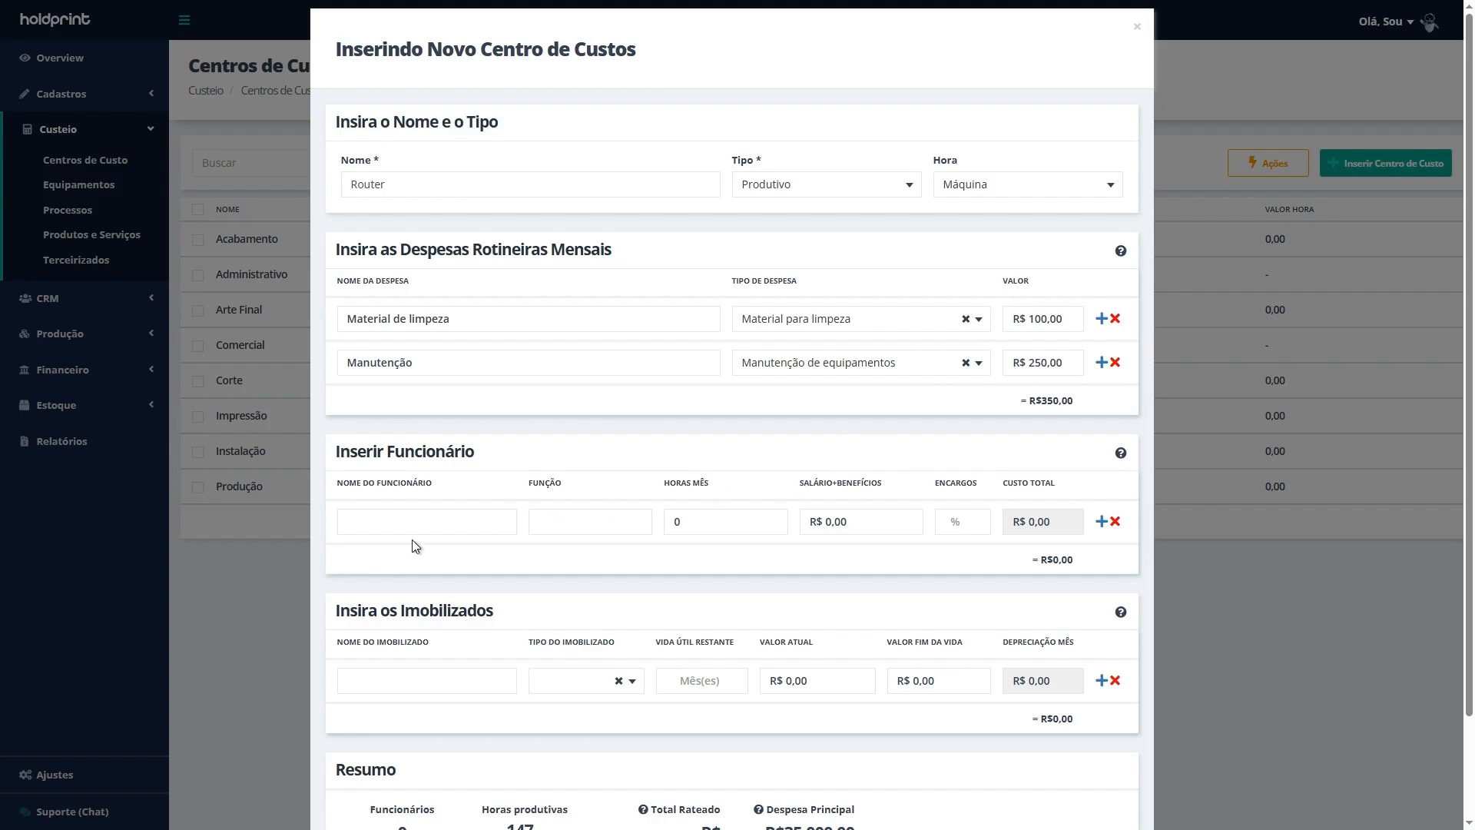
# Step: Enter an employee's name with the function Operador and a salary plus benefits of R$ 3000,00
pyautogui.click(458, 517)
pyautogui.write('Antônio')
pyautogui.click(545, 523)
pyautogui.write('Operador')
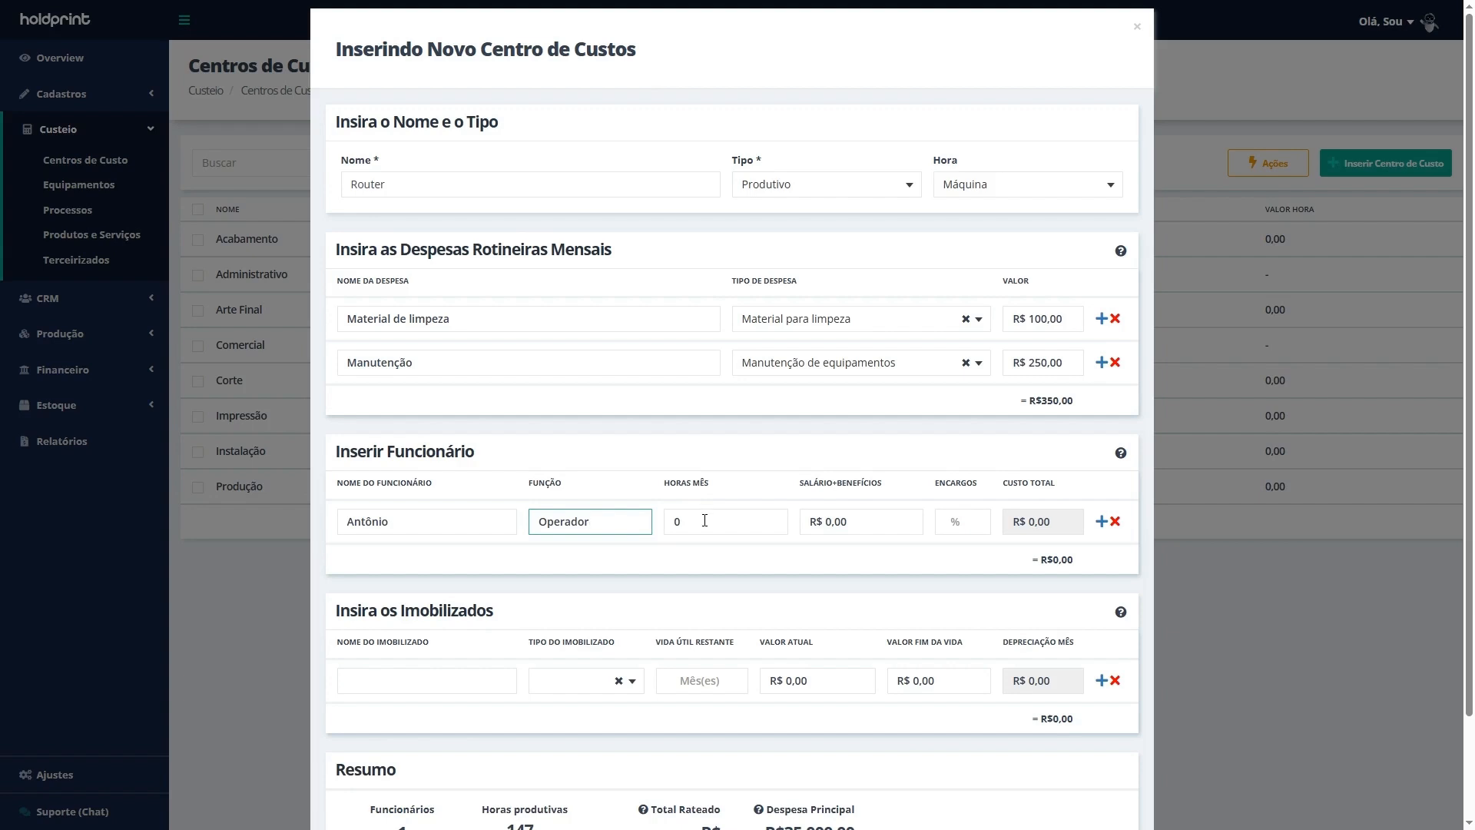
pyautogui.click(705, 521)
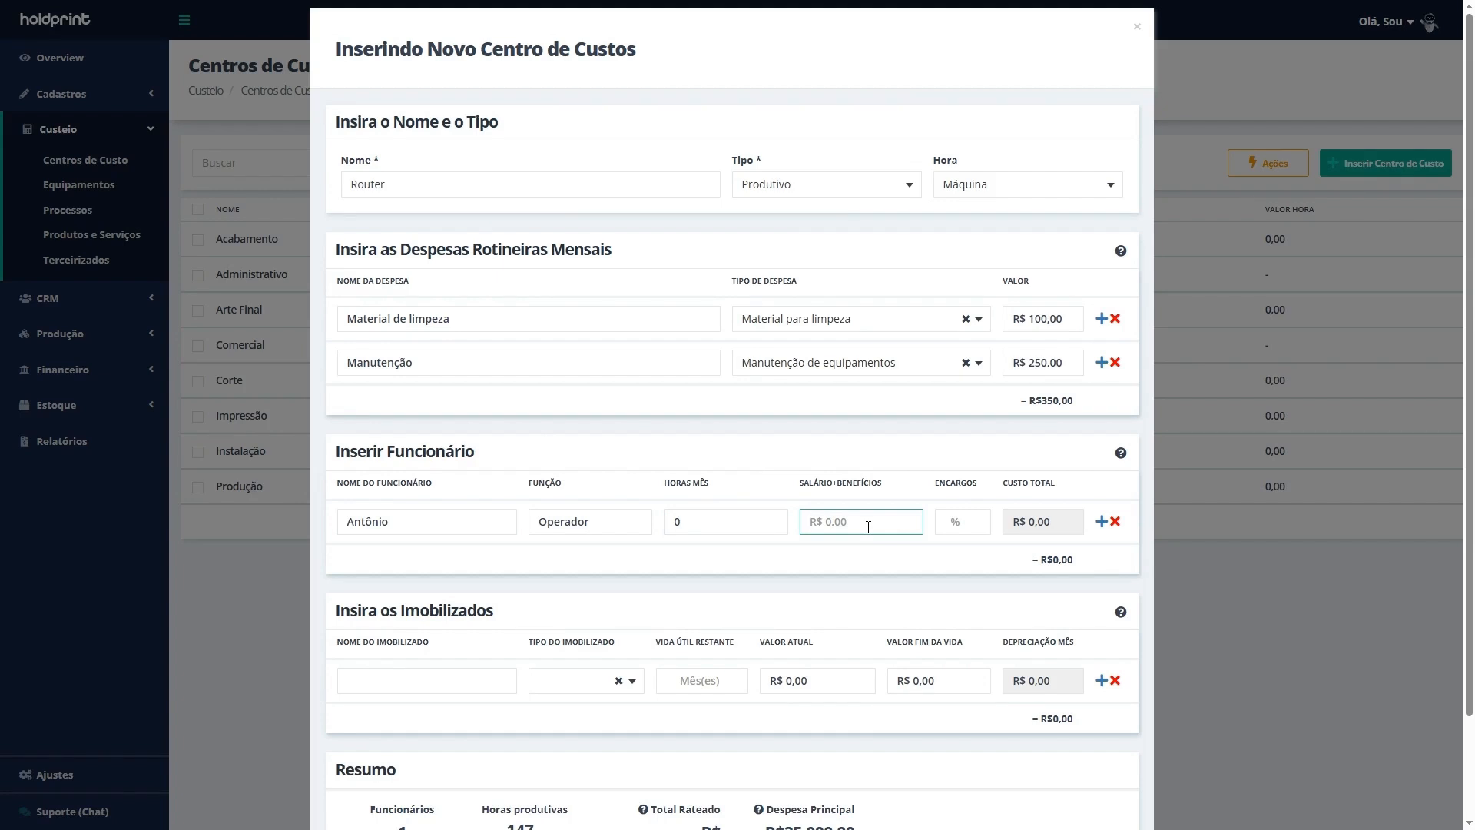
pyautogui.write('3000')
pyautogui.click(906, 463)
# Step: Enter a fixed asset named Router, of type Router CNC, with 120 months of remaining useful life
pyautogui.scroll(-2, 906, 464)
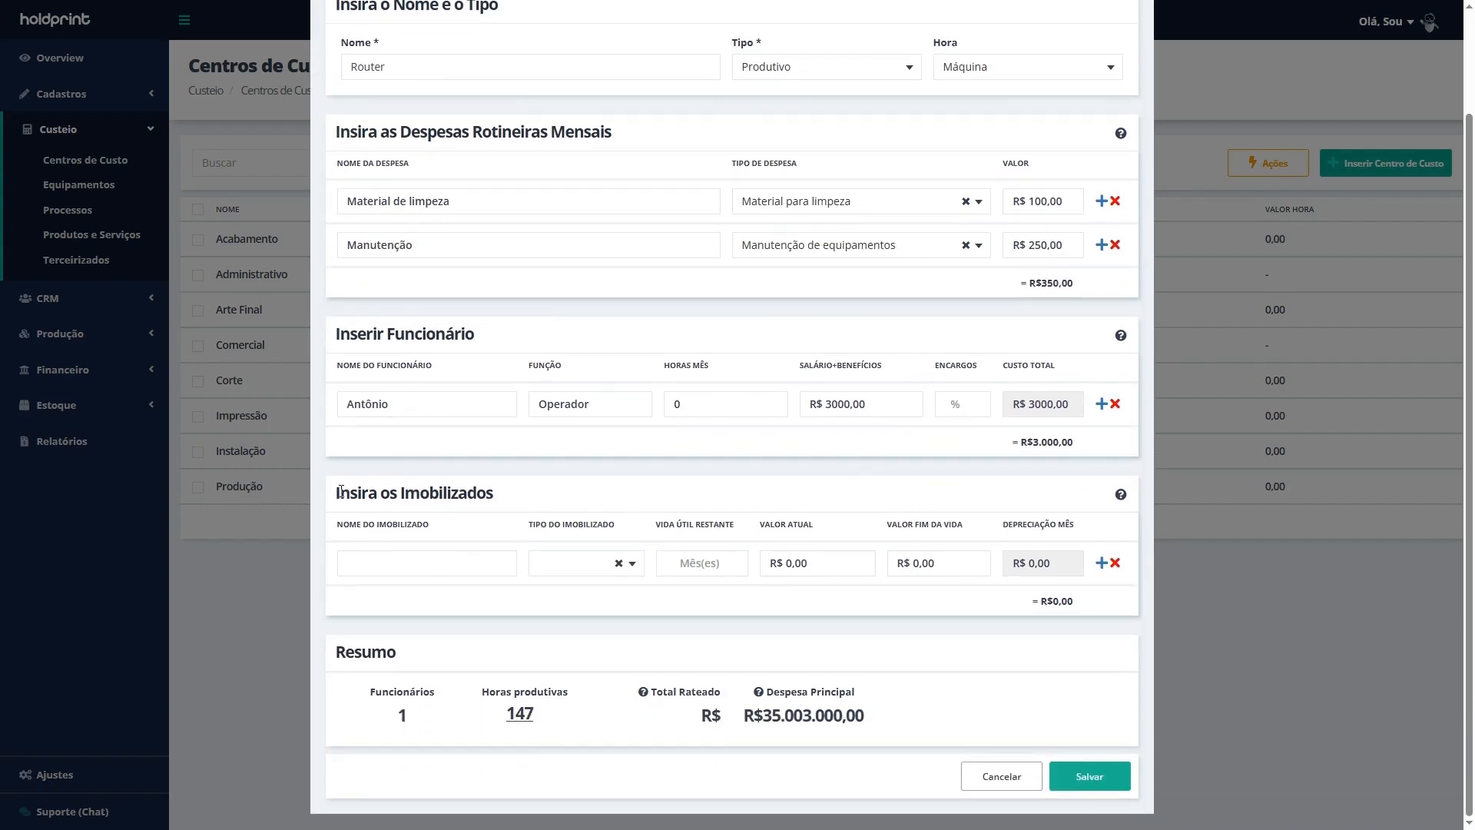
pyautogui.moveTo(338, 492); pyautogui.dragTo(513, 507)
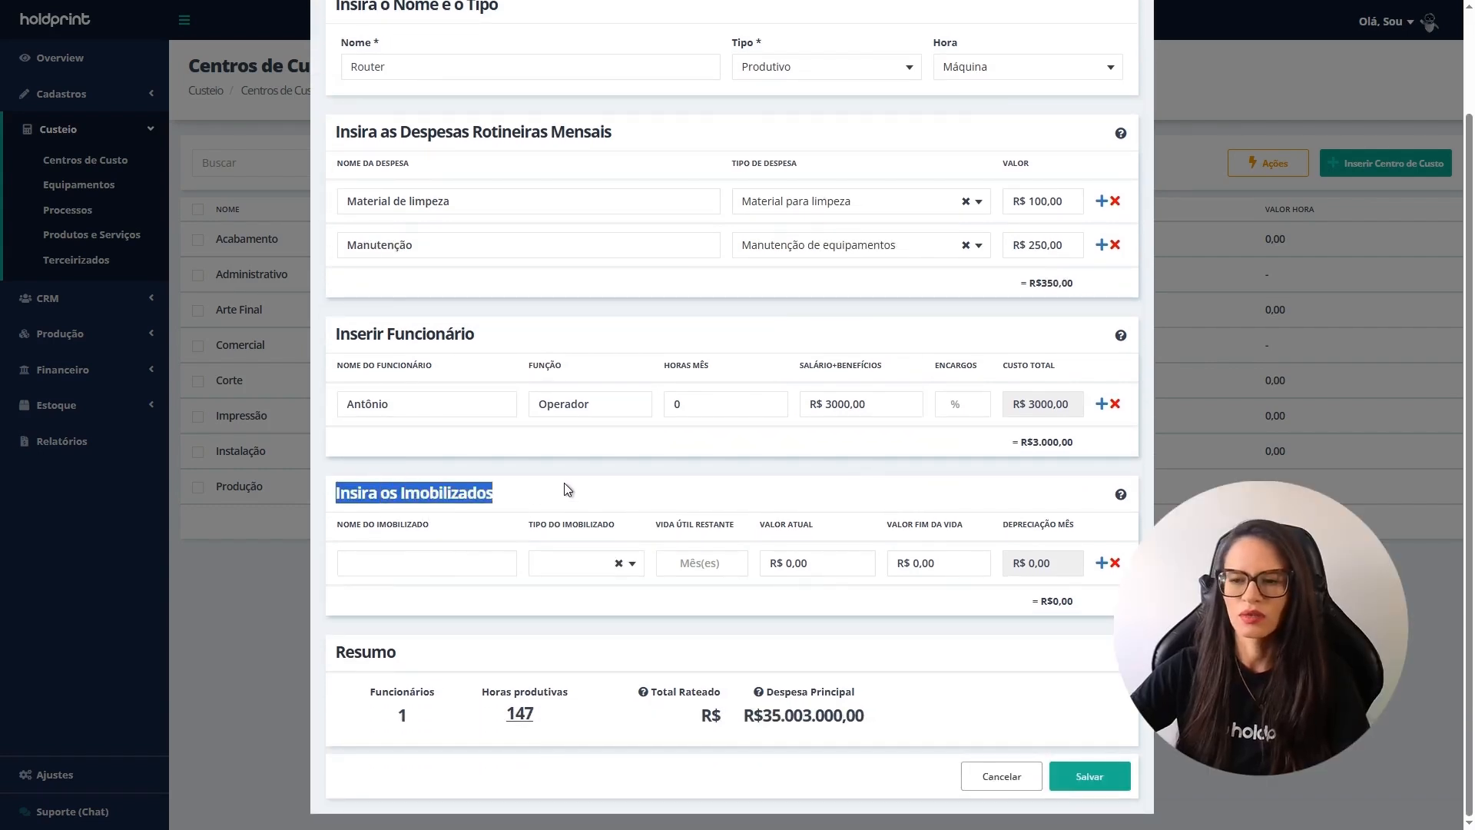
pyautogui.click(418, 563)
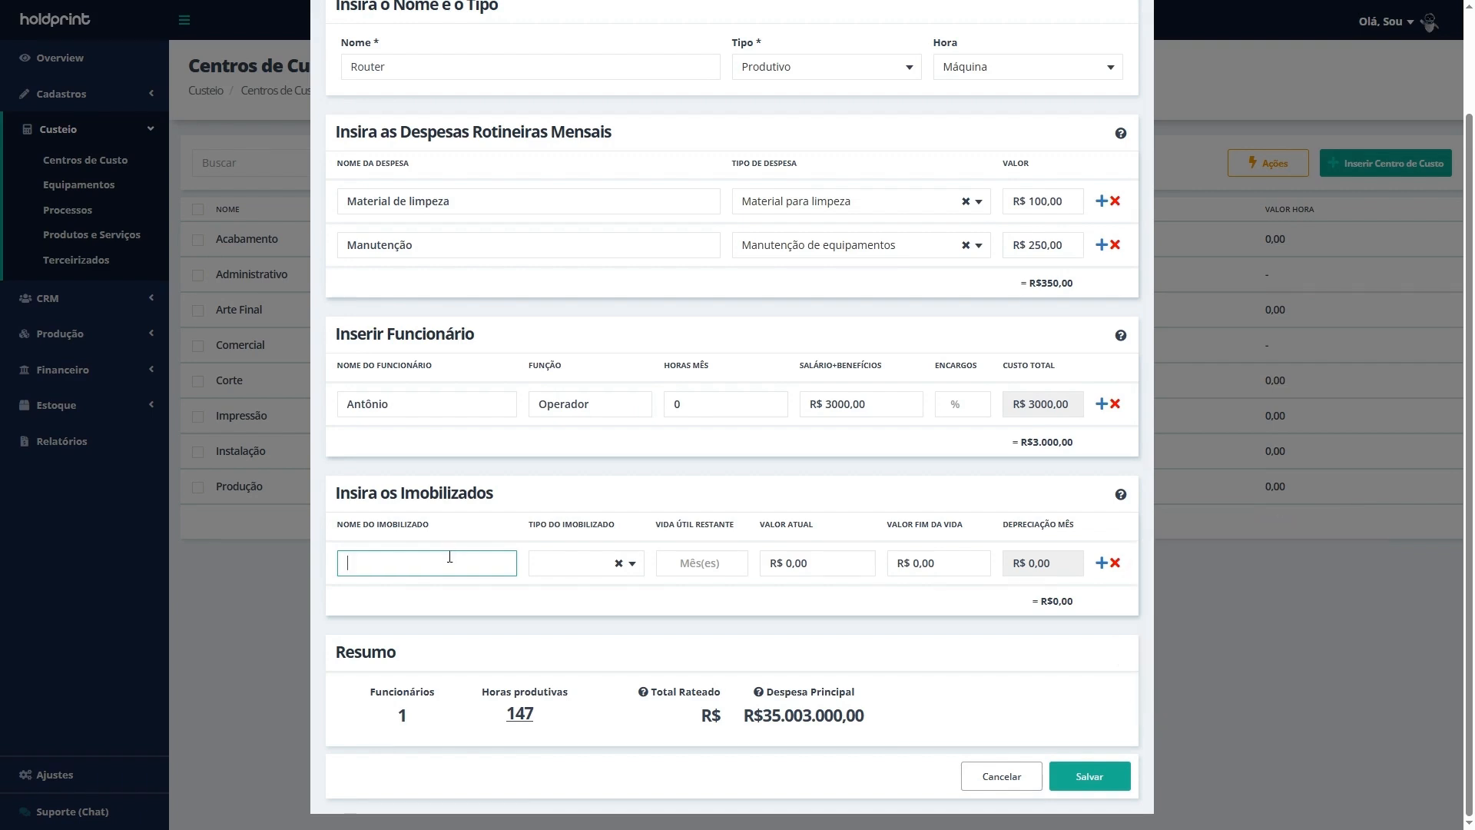
pyautogui.write('Router')
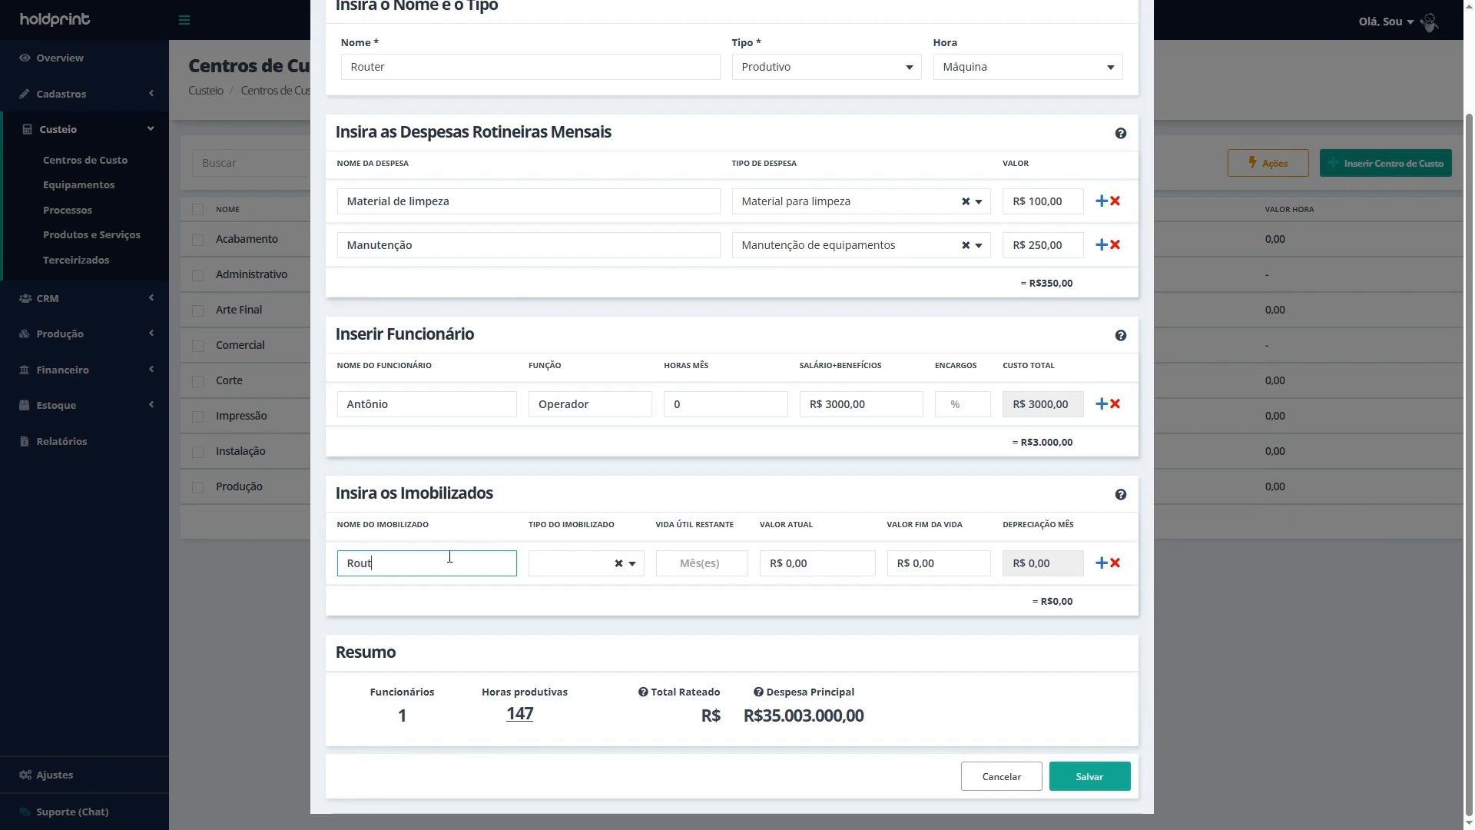
pyautogui.click(546, 573)
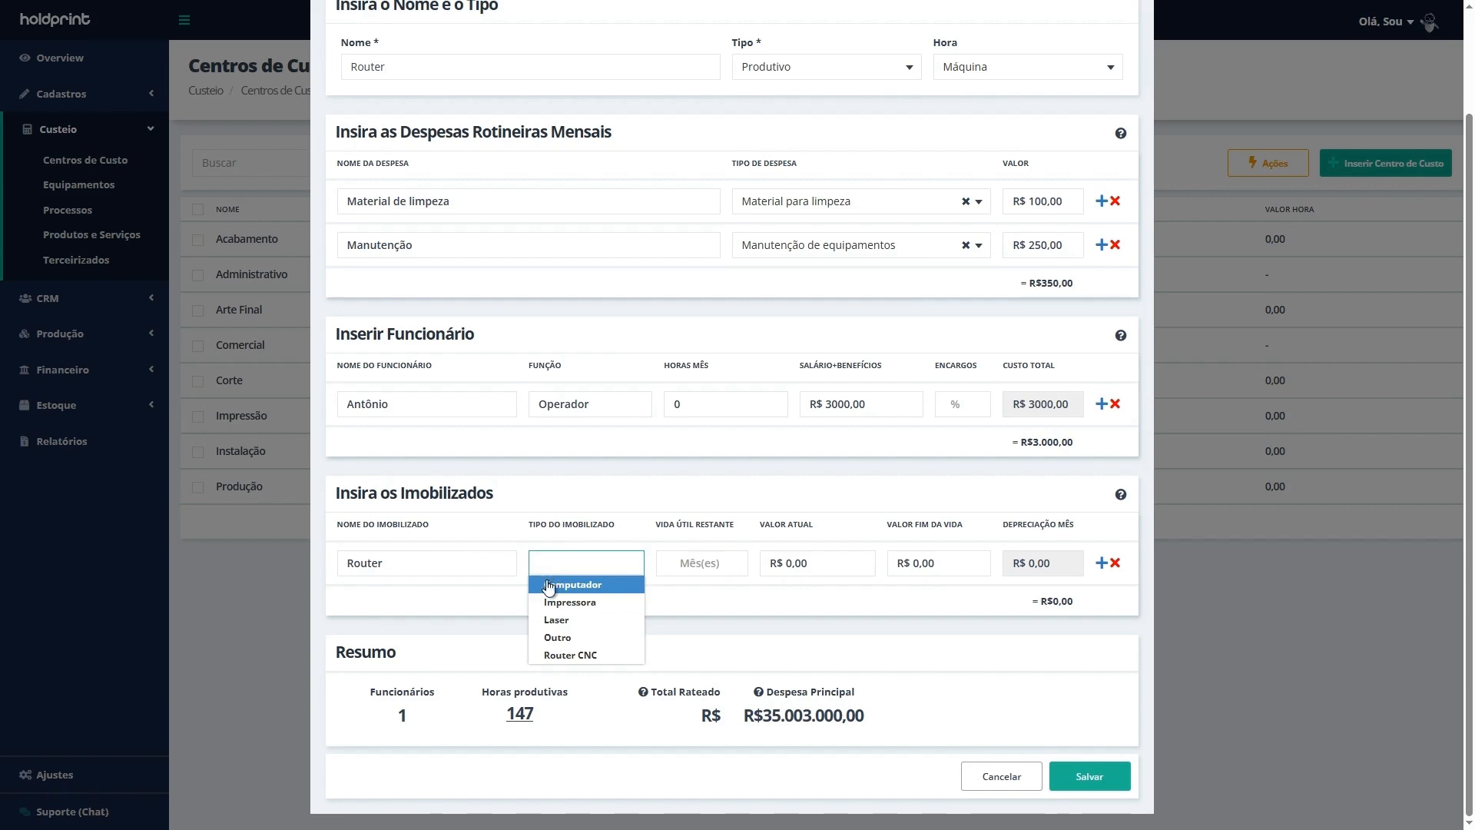
pyautogui.click(576, 655)
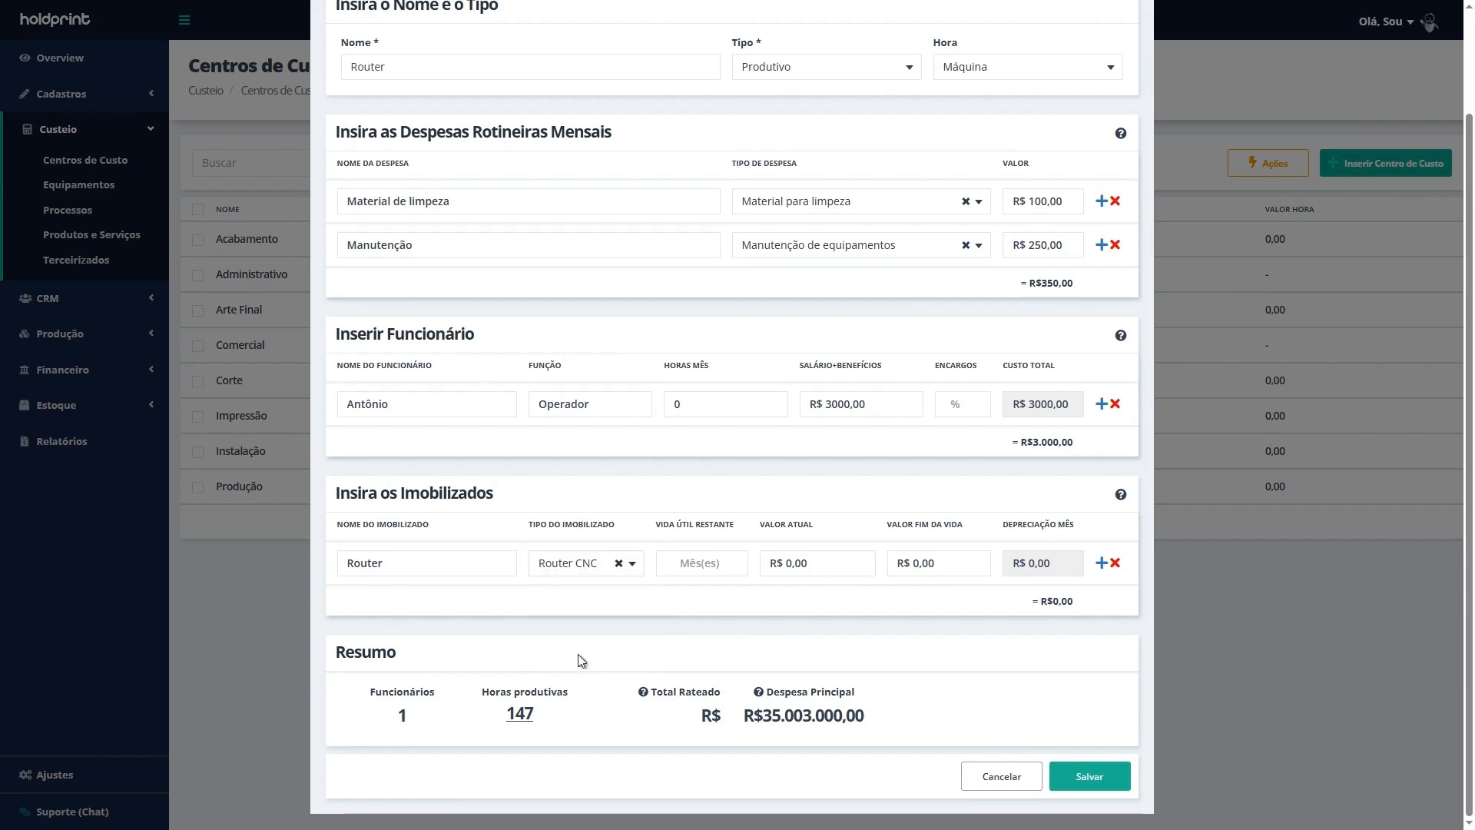
pyautogui.click(701, 563)
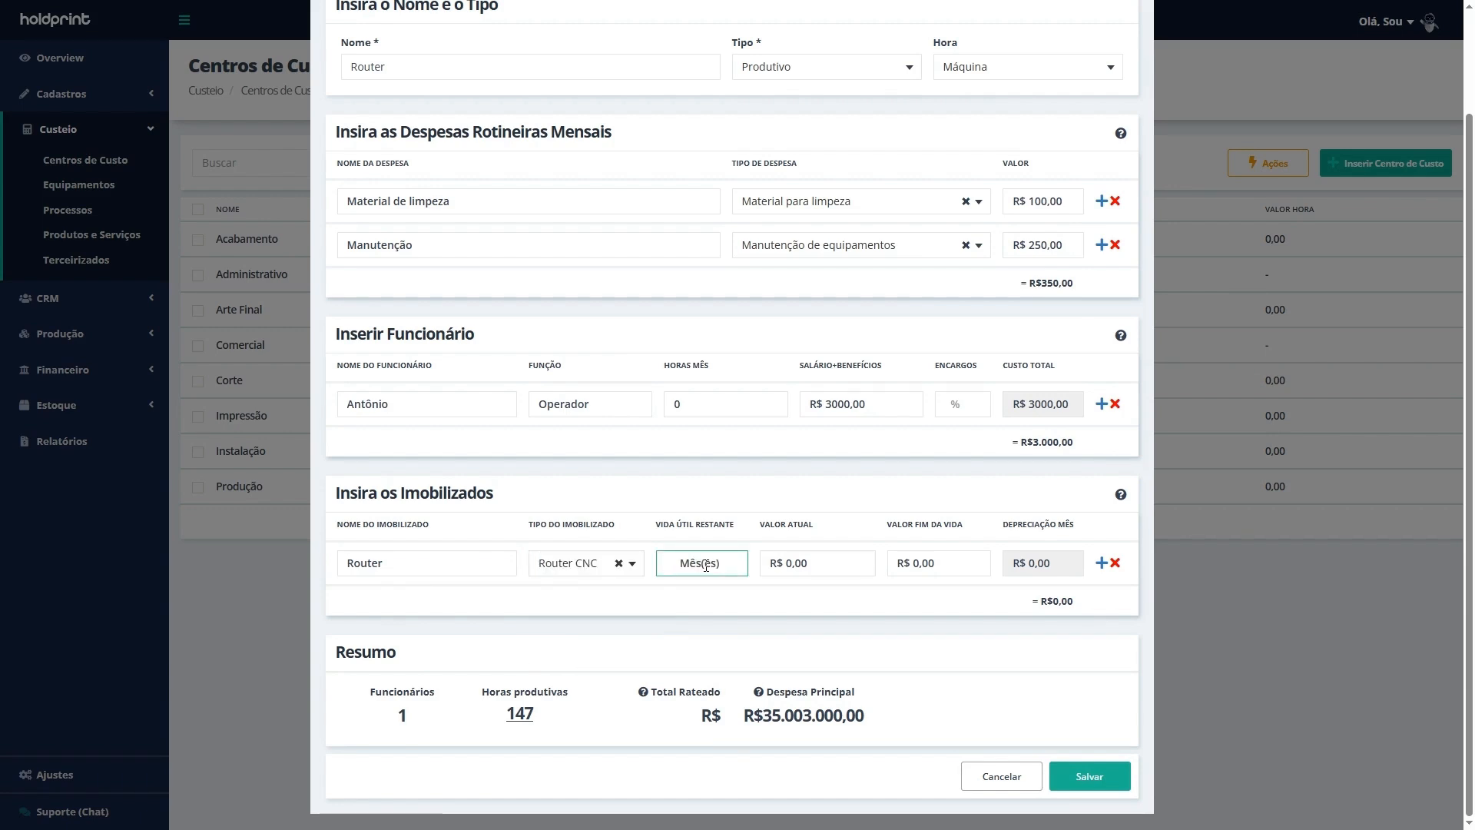
pyautogui.write('120')
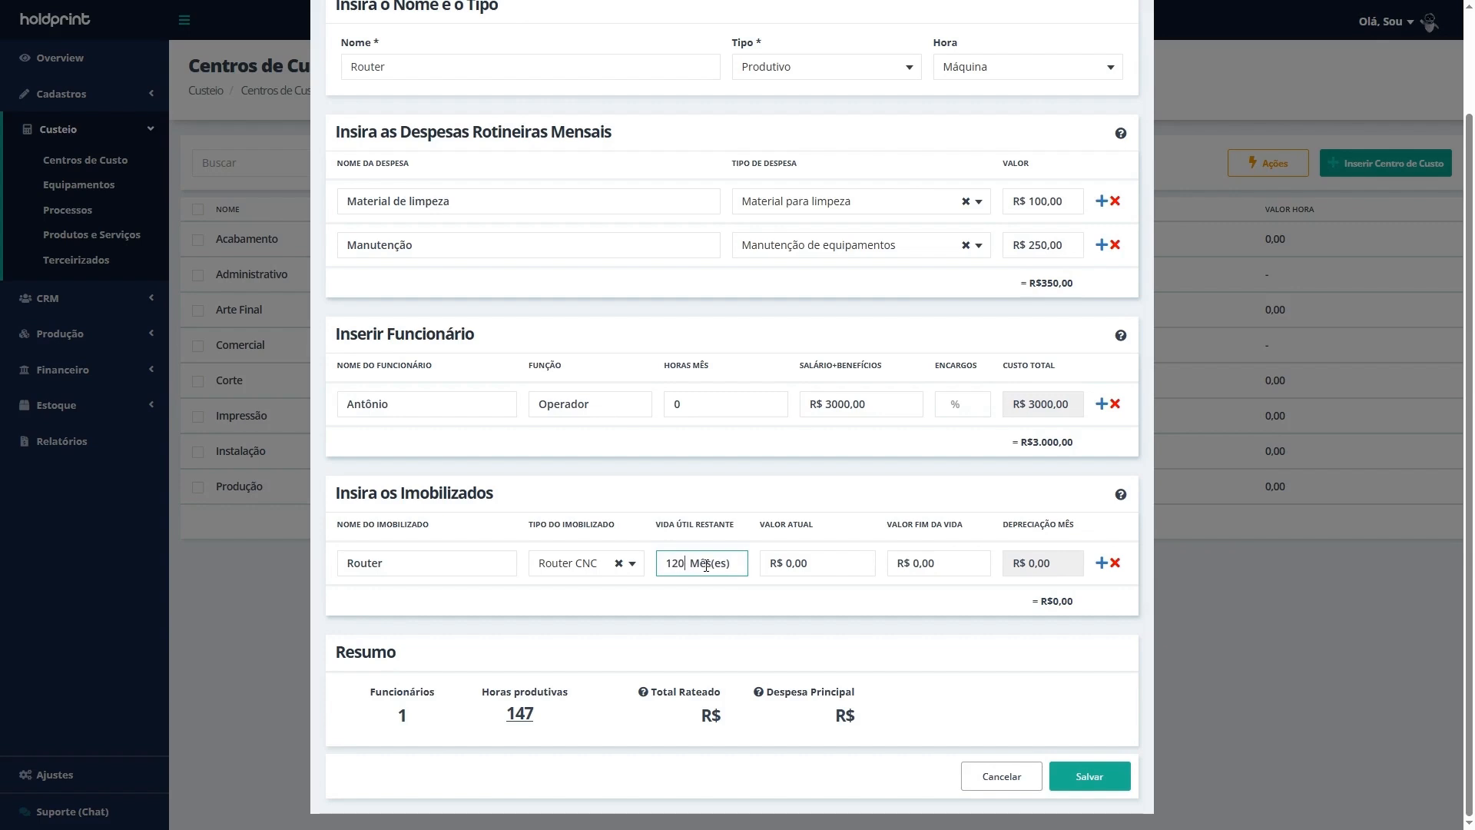
pyautogui.click(760, 501)
# Step: Set the Router asset's current value to R$ 100000 and end-of-life value to R$ 40000, and save the cost center
pyautogui.click(826, 562)
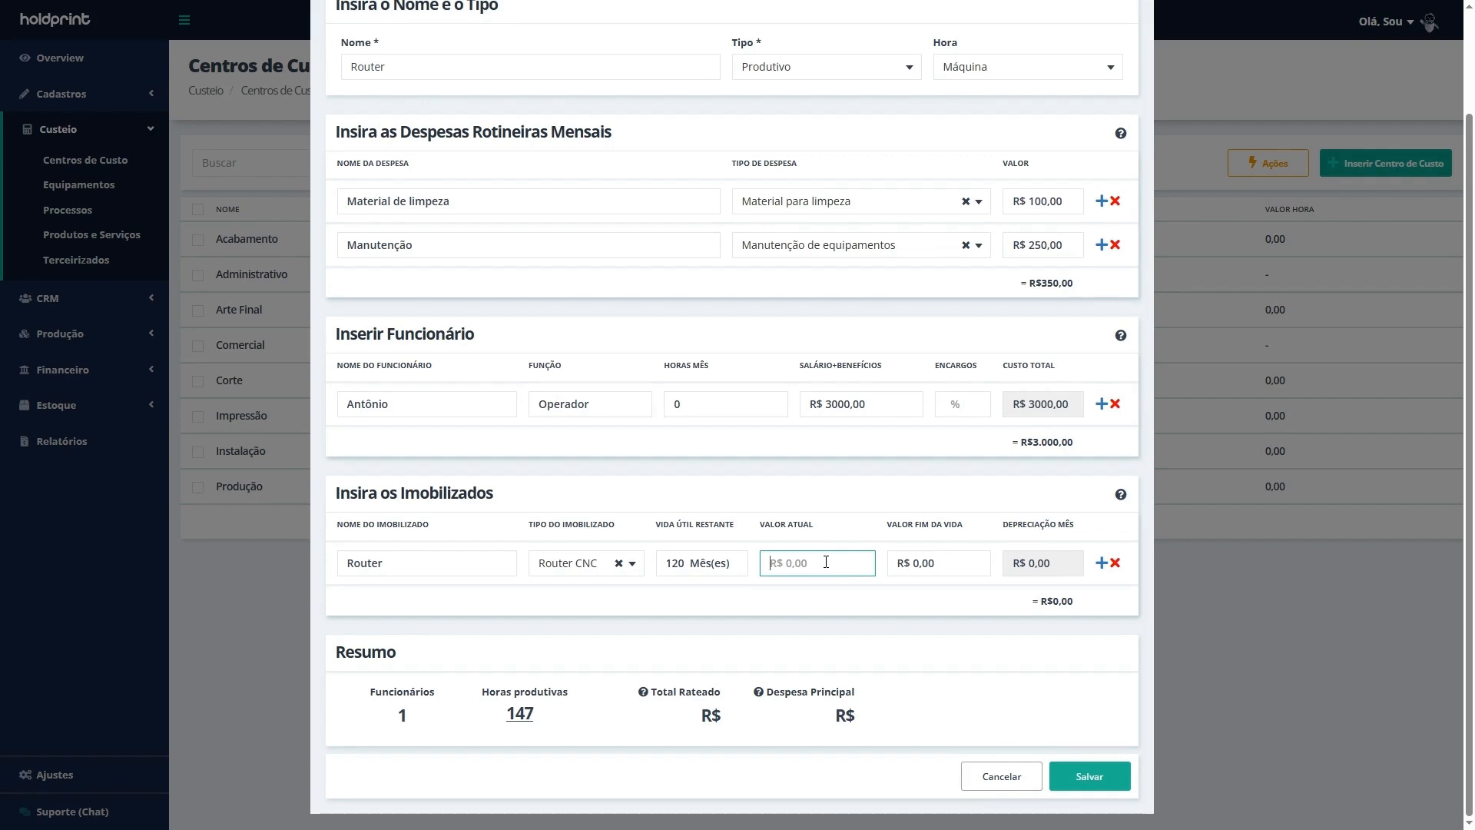
pyautogui.write('100000')
pyautogui.click(949, 568)
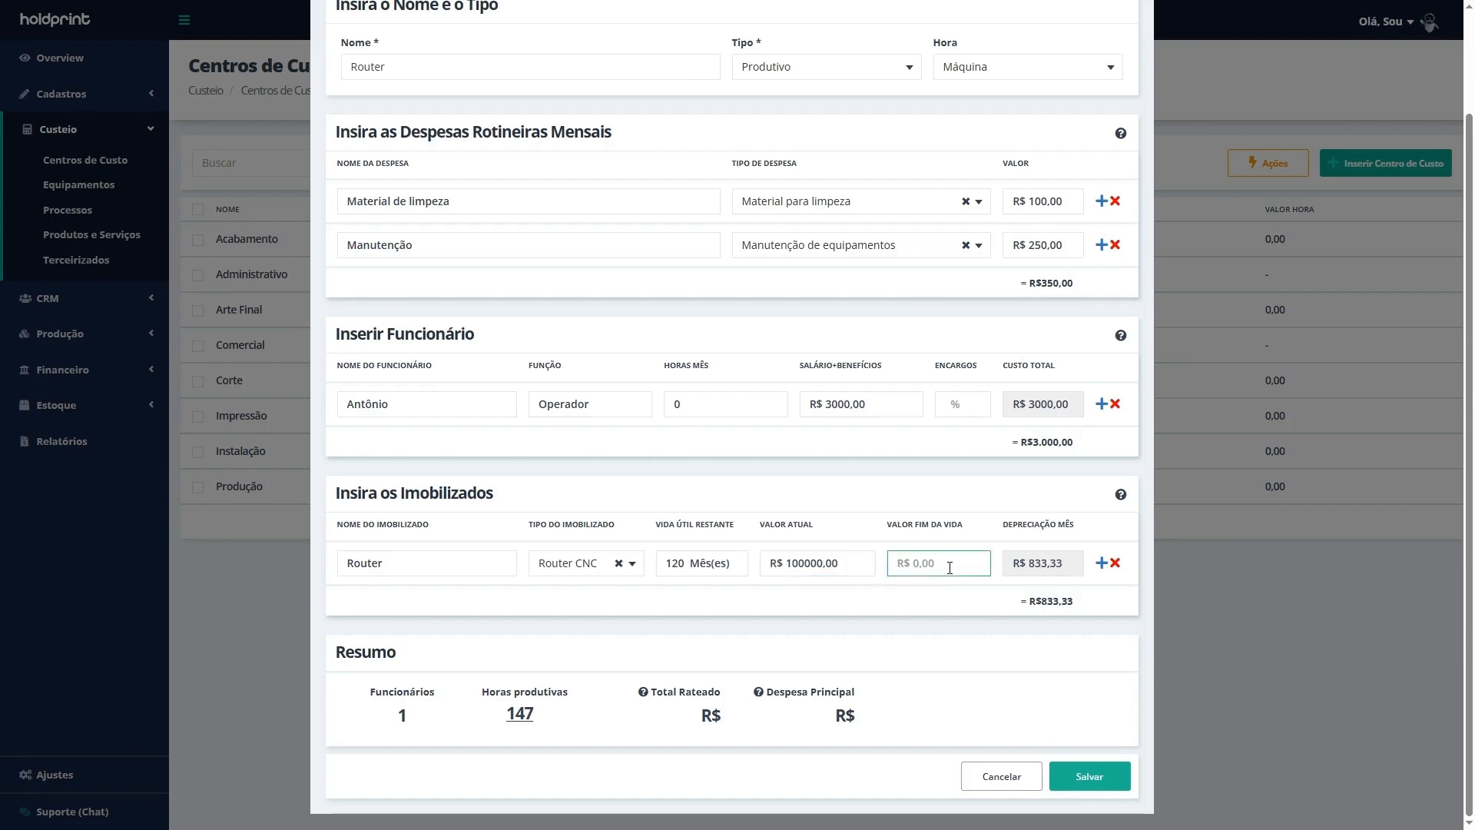
pyautogui.write('40000')
pyautogui.click(1072, 541)
pyautogui.click(1091, 778)
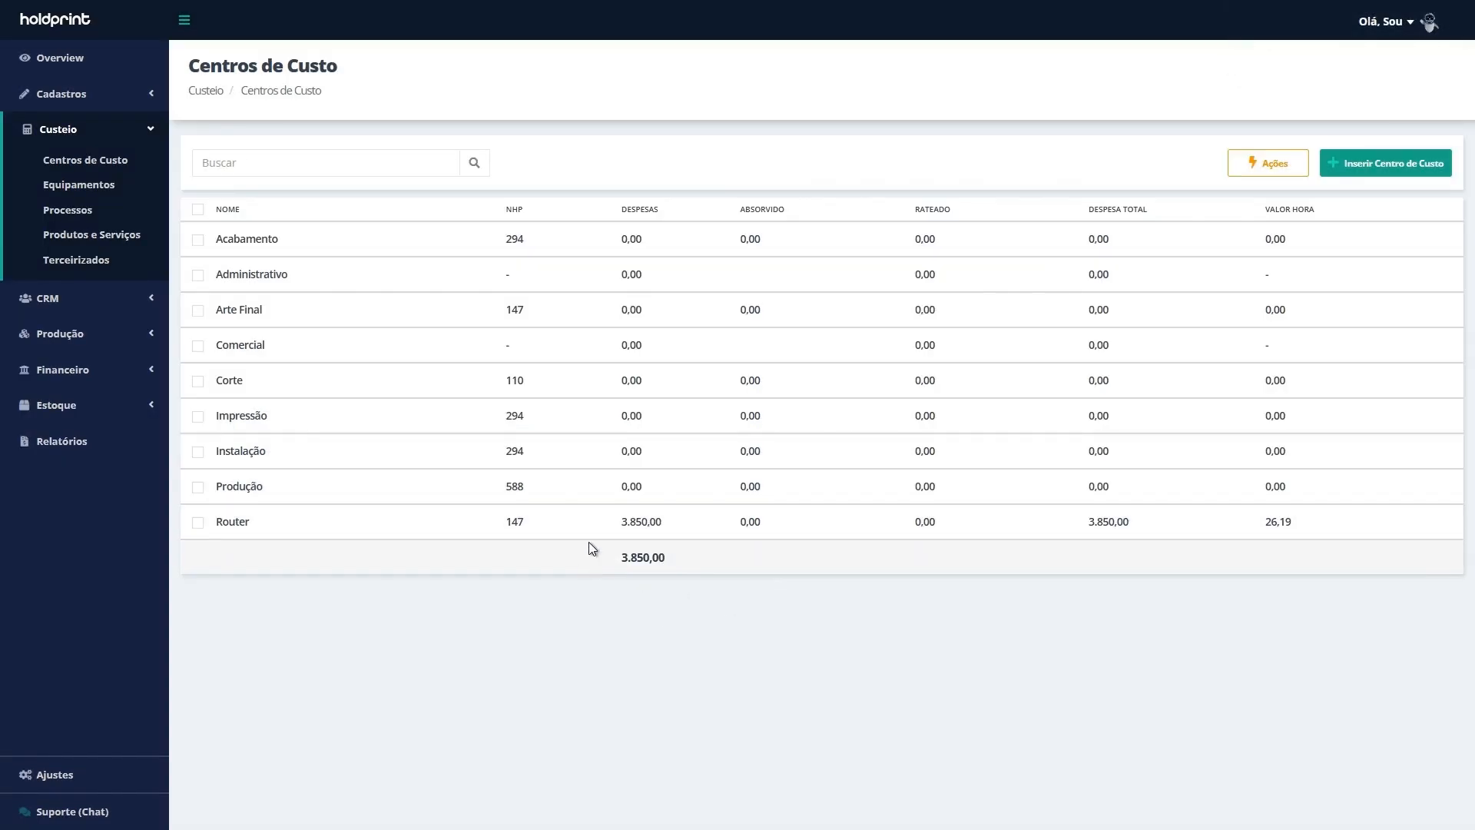
# Step: Start another new cost center named Impressão with type Produtivo and Máquina as its hour basis
pyautogui.moveTo(374, 527)
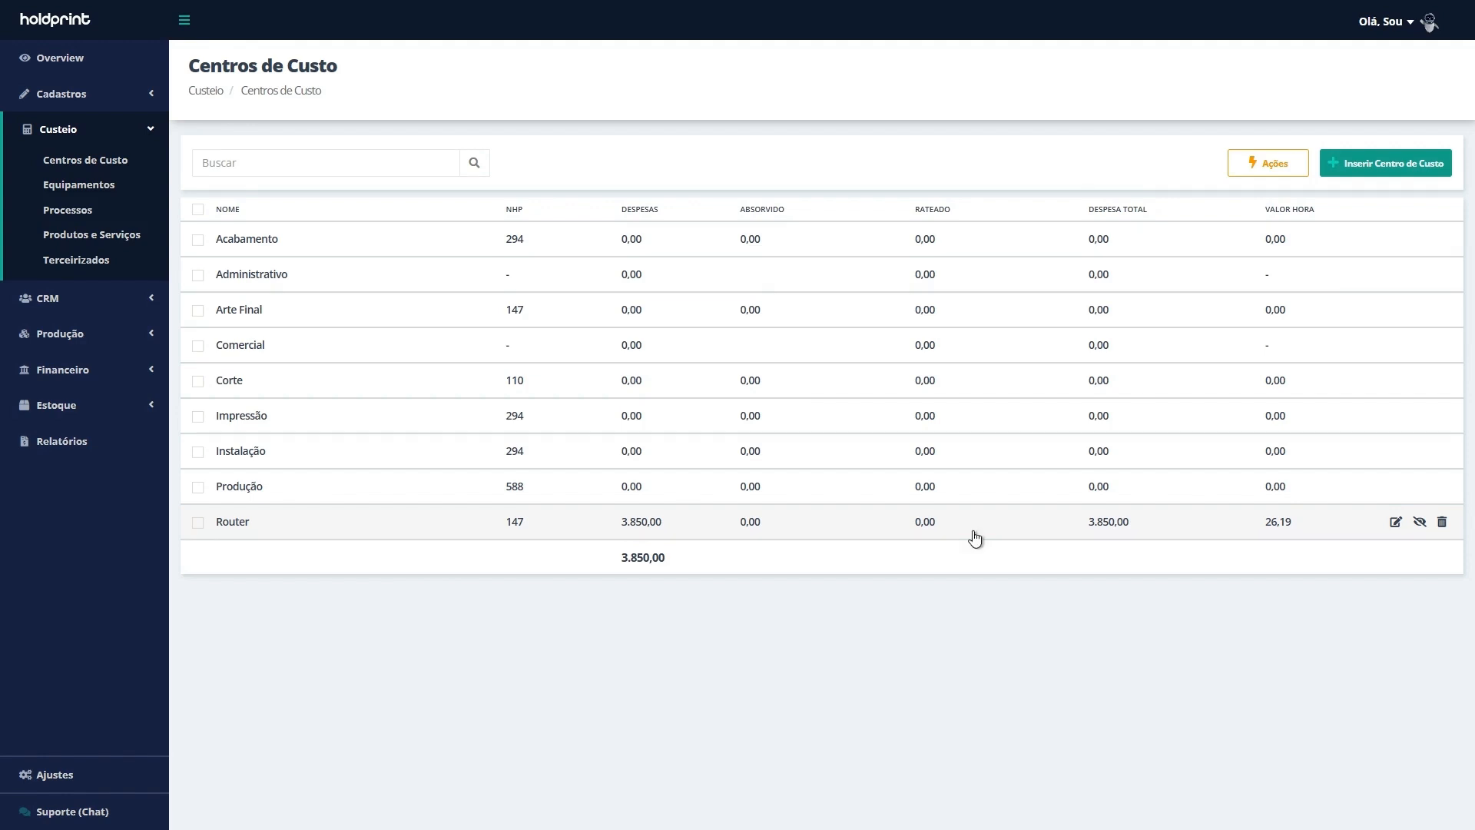
pyautogui.click(1394, 170)
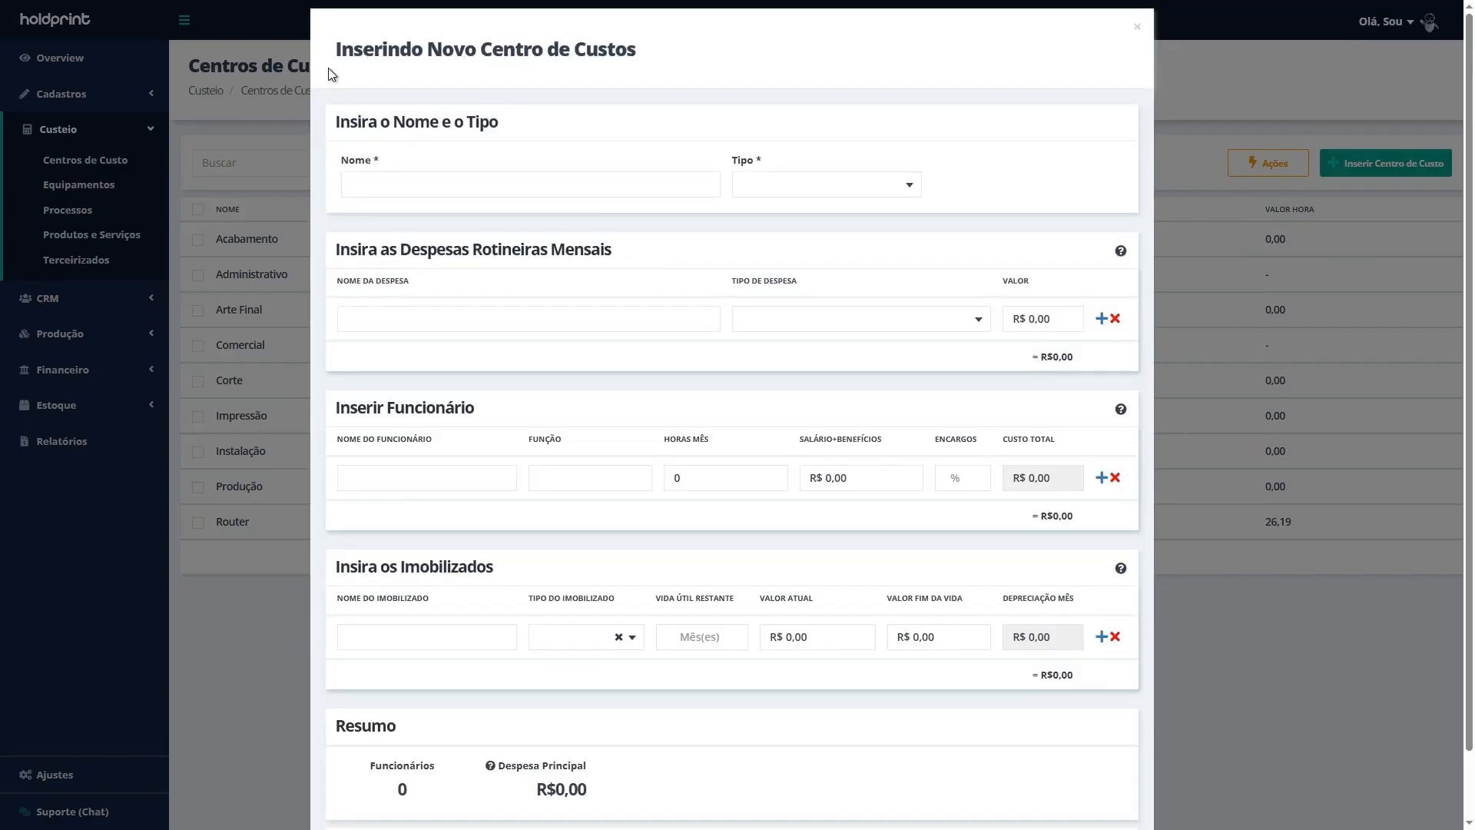
pyautogui.click(645, 184)
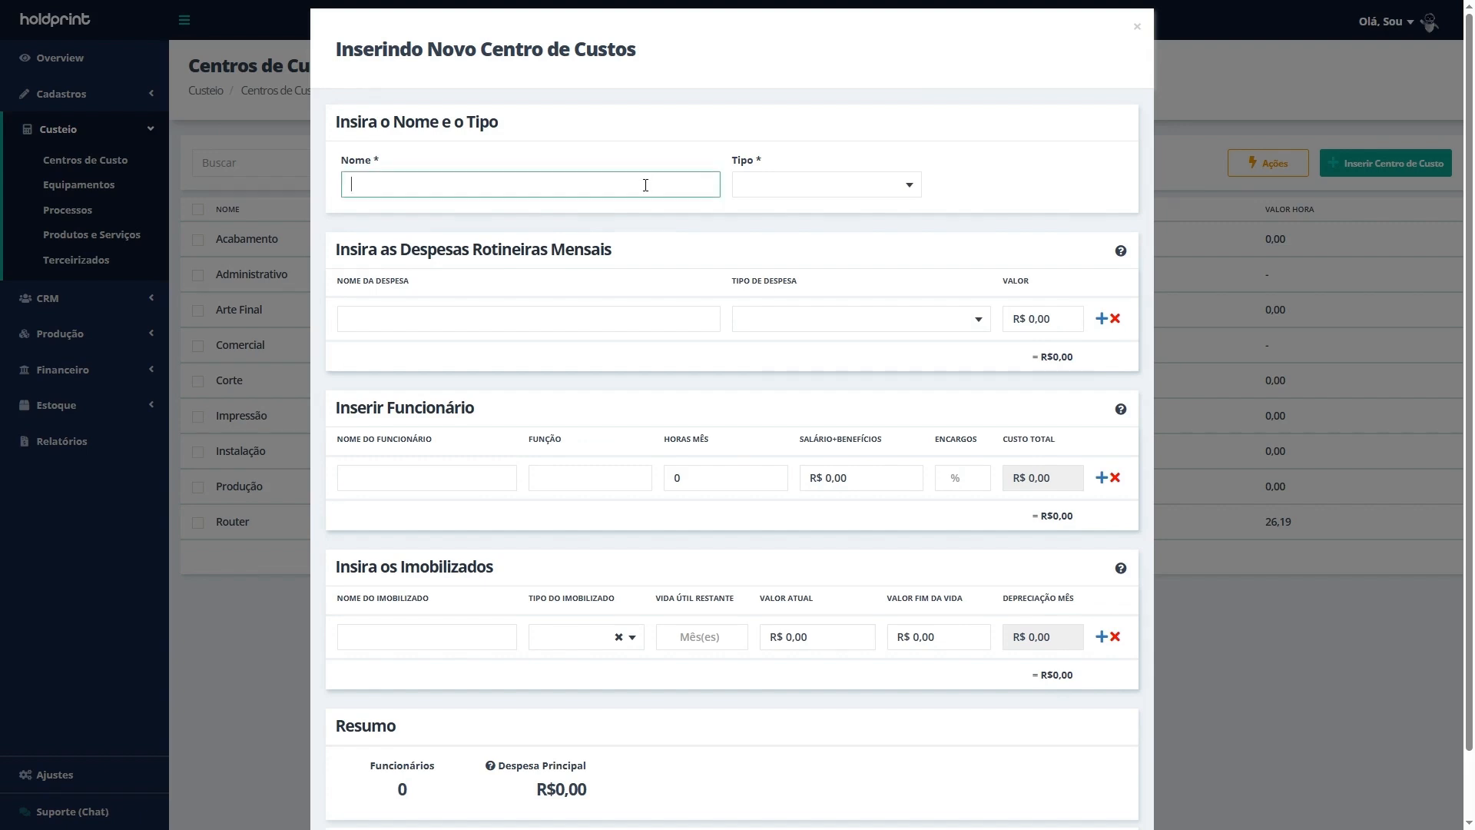
pyautogui.write('Impressão')
pyautogui.click(822, 185)
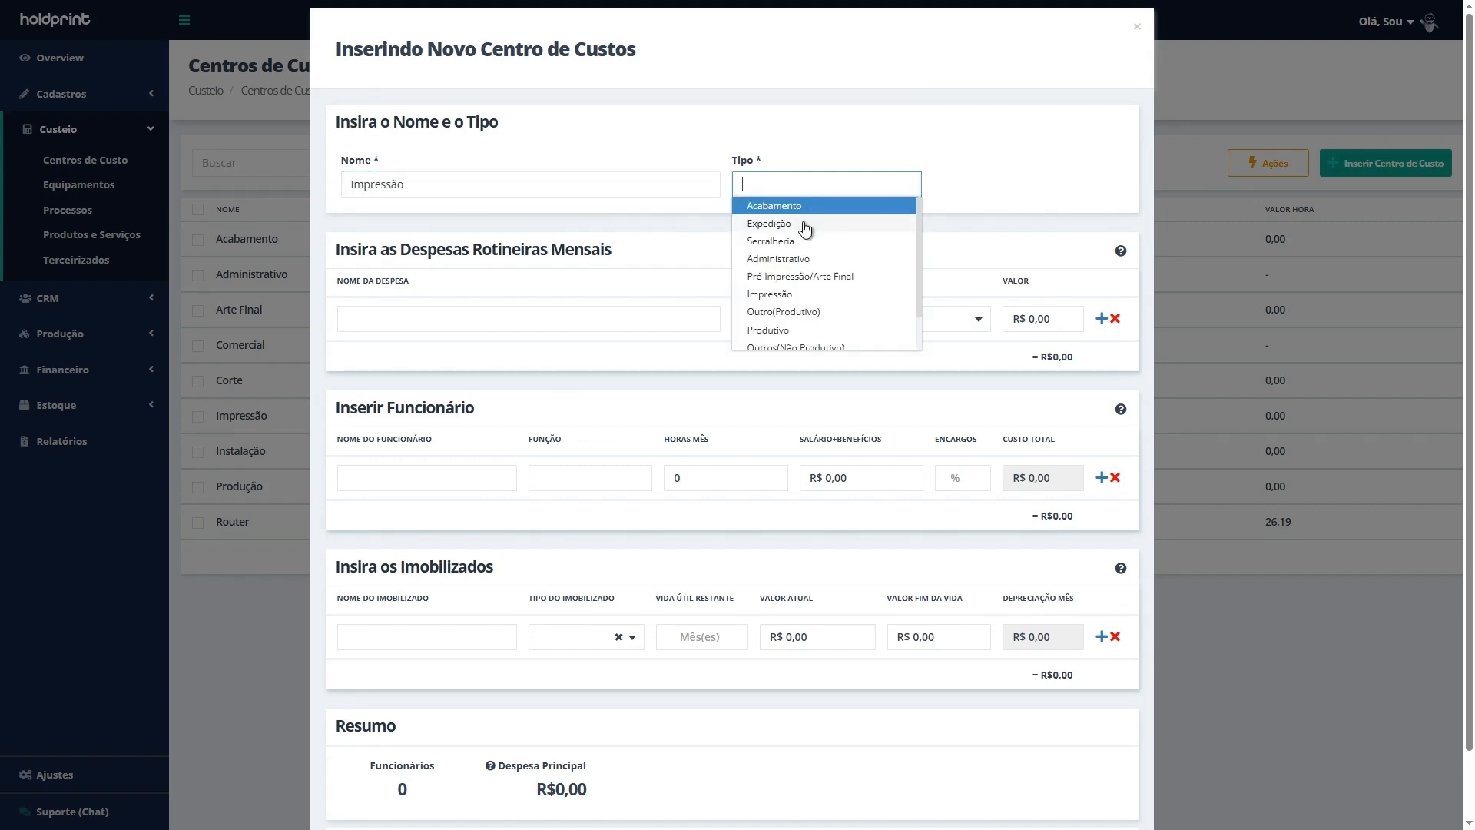
pyautogui.click(819, 333)
# Step: Enter a monthly expense named Manutenção, of type Manutenção de equipamentos, with a value of R$ 270,00
pyautogui.click(671, 316)
pyautogui.write('Manutenção')
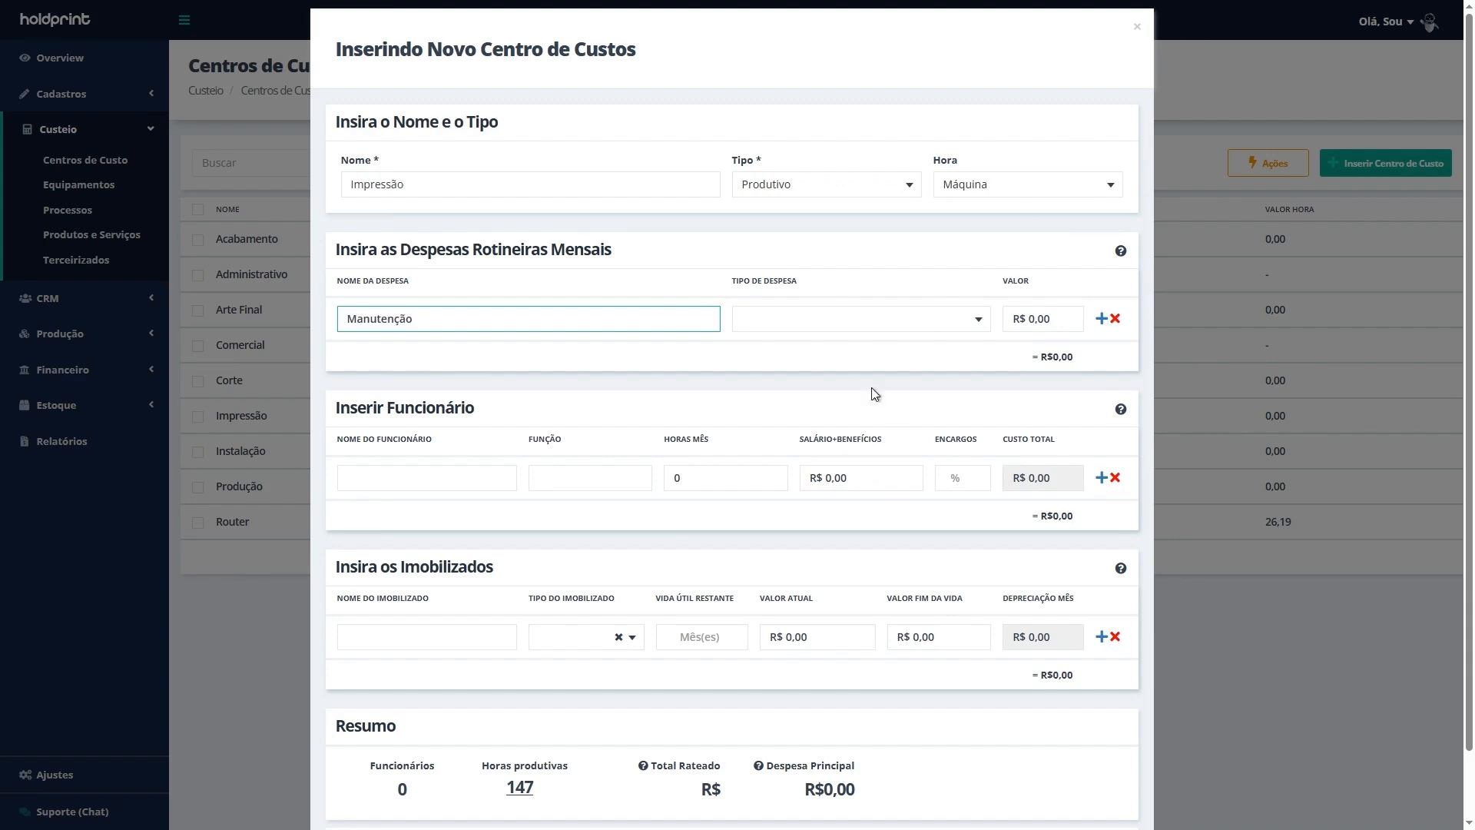
pyautogui.click(872, 331)
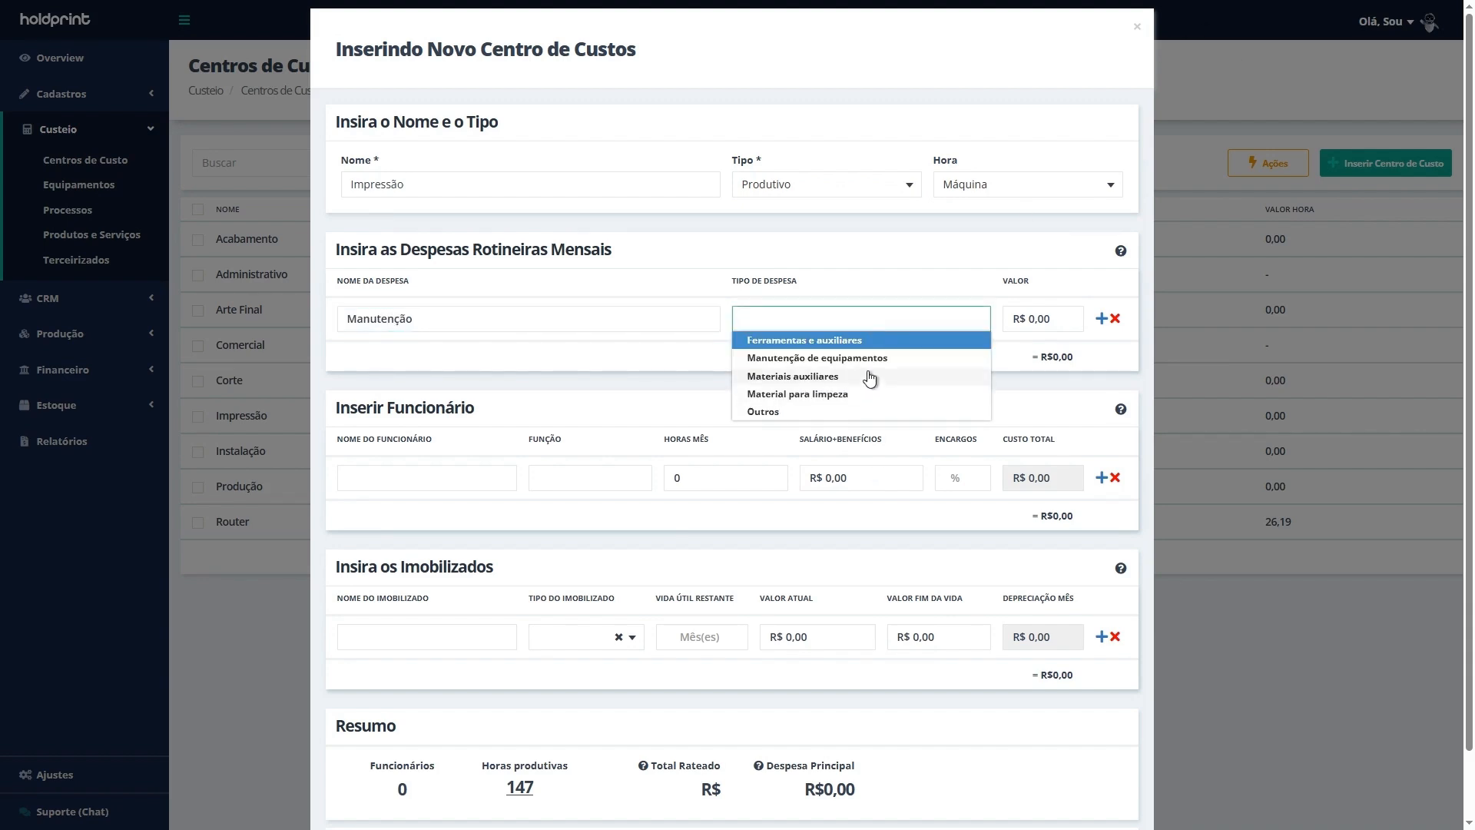
pyautogui.click(960, 358)
pyautogui.click(1019, 318)
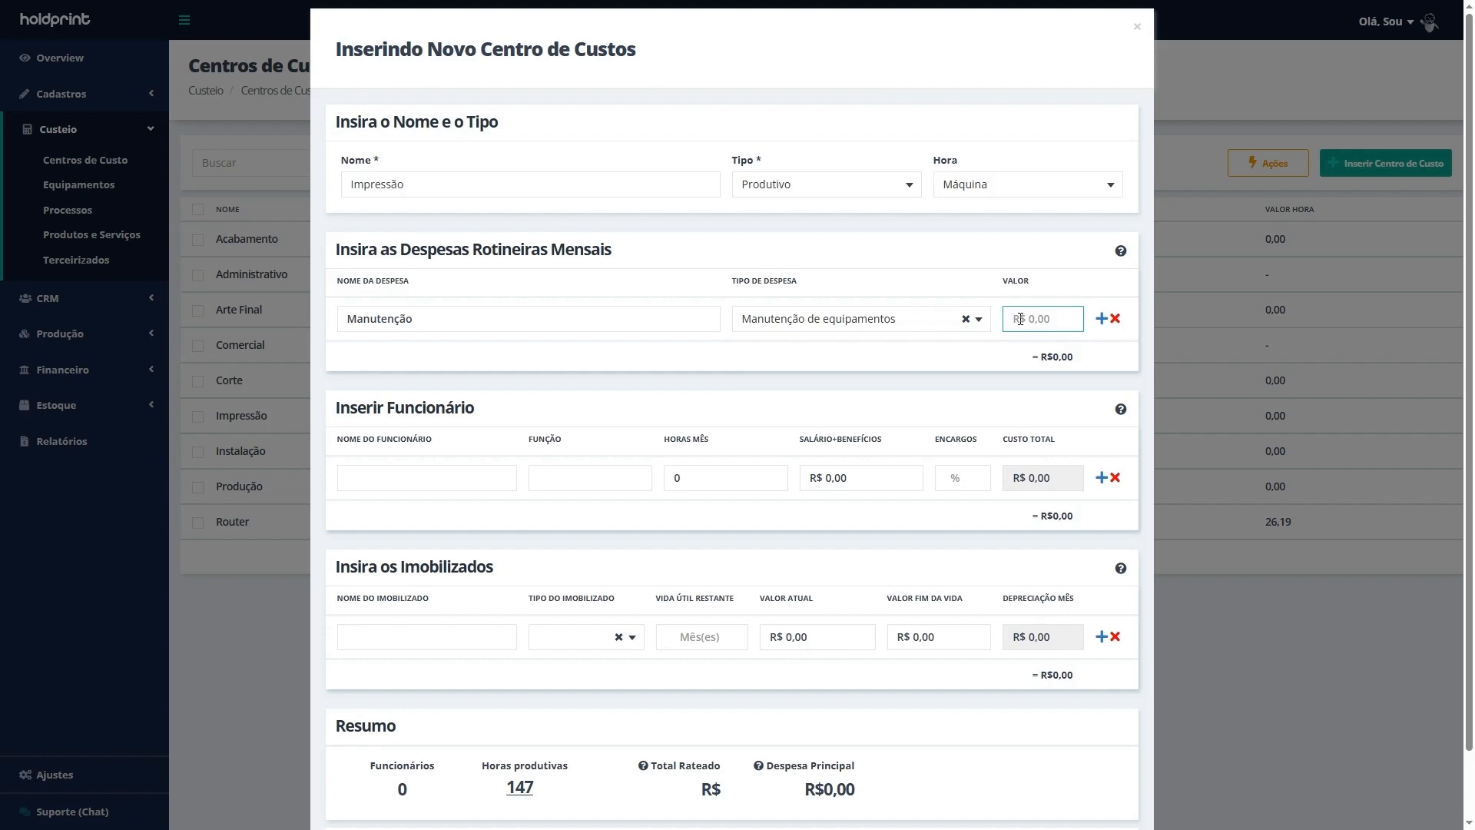
pyautogui.write('270')
# Step: Enter the employee's name with the function Operadora and a salary plus benefits of R$ 3000,00
pyautogui.click(467, 477)
pyautogui.write('N')
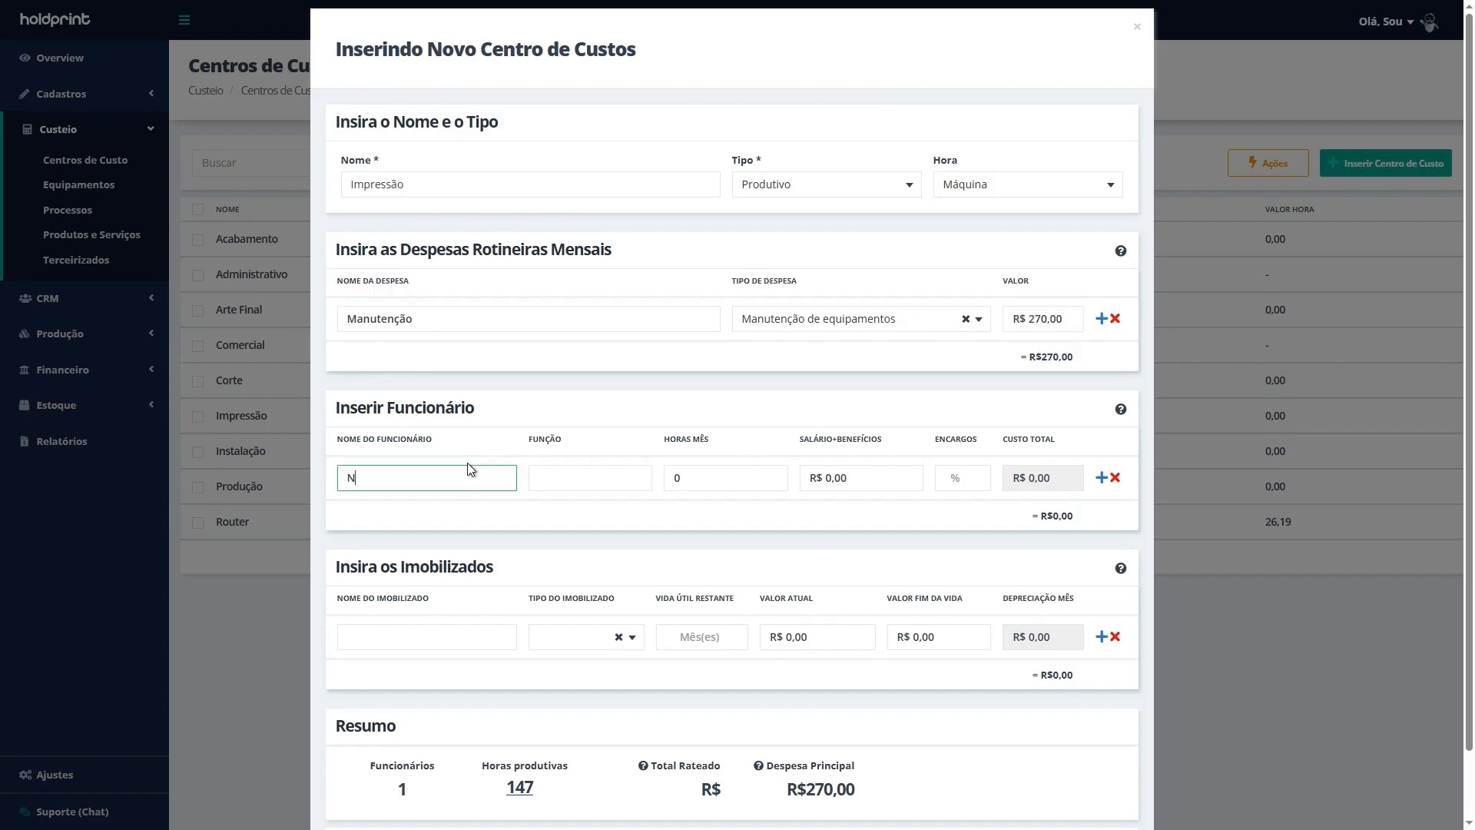
pyautogui.write('atália')
pyautogui.press('Tab')
pyautogui.write('Operadora')
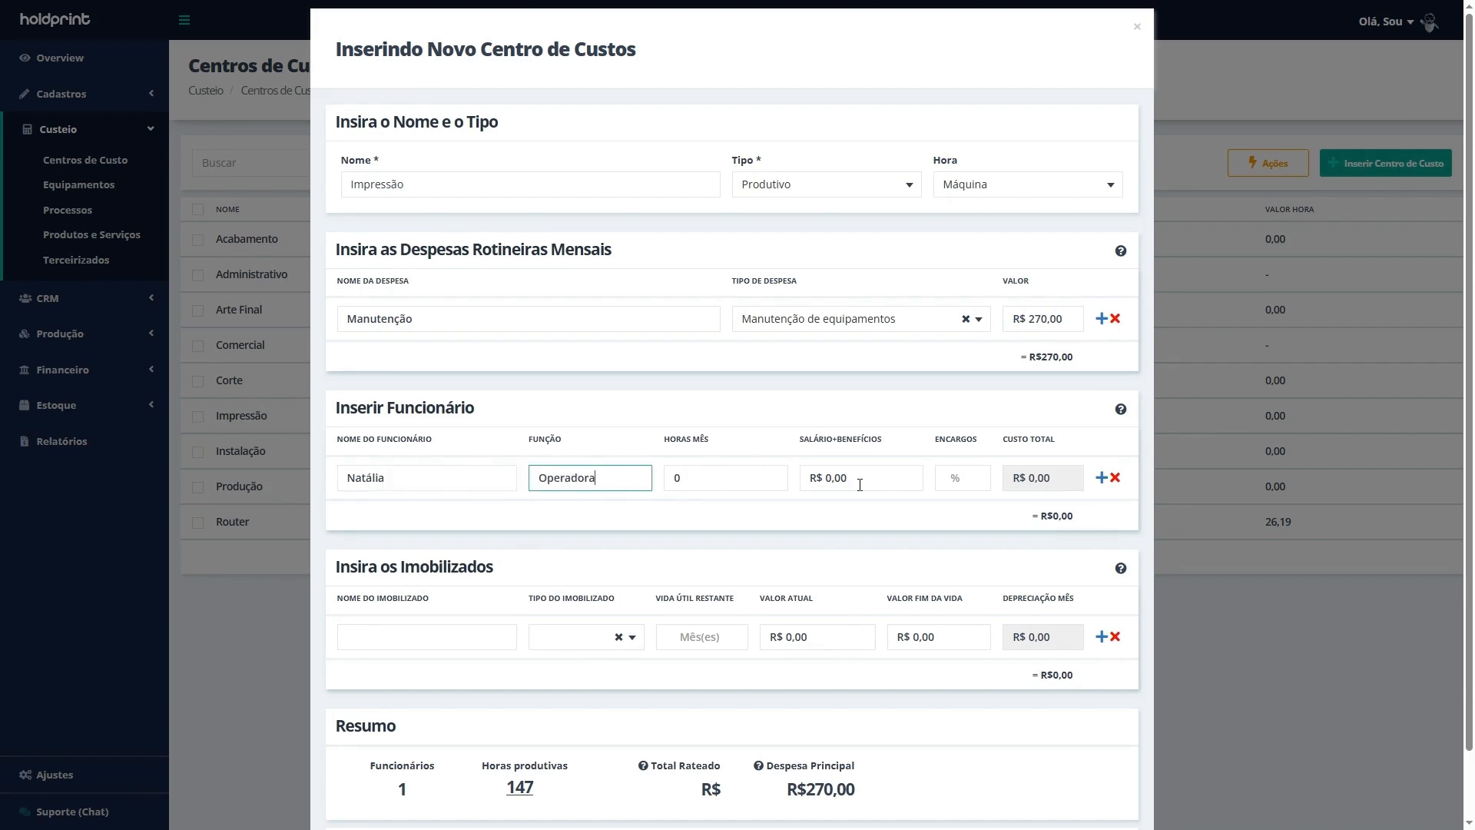
pyautogui.click(884, 486)
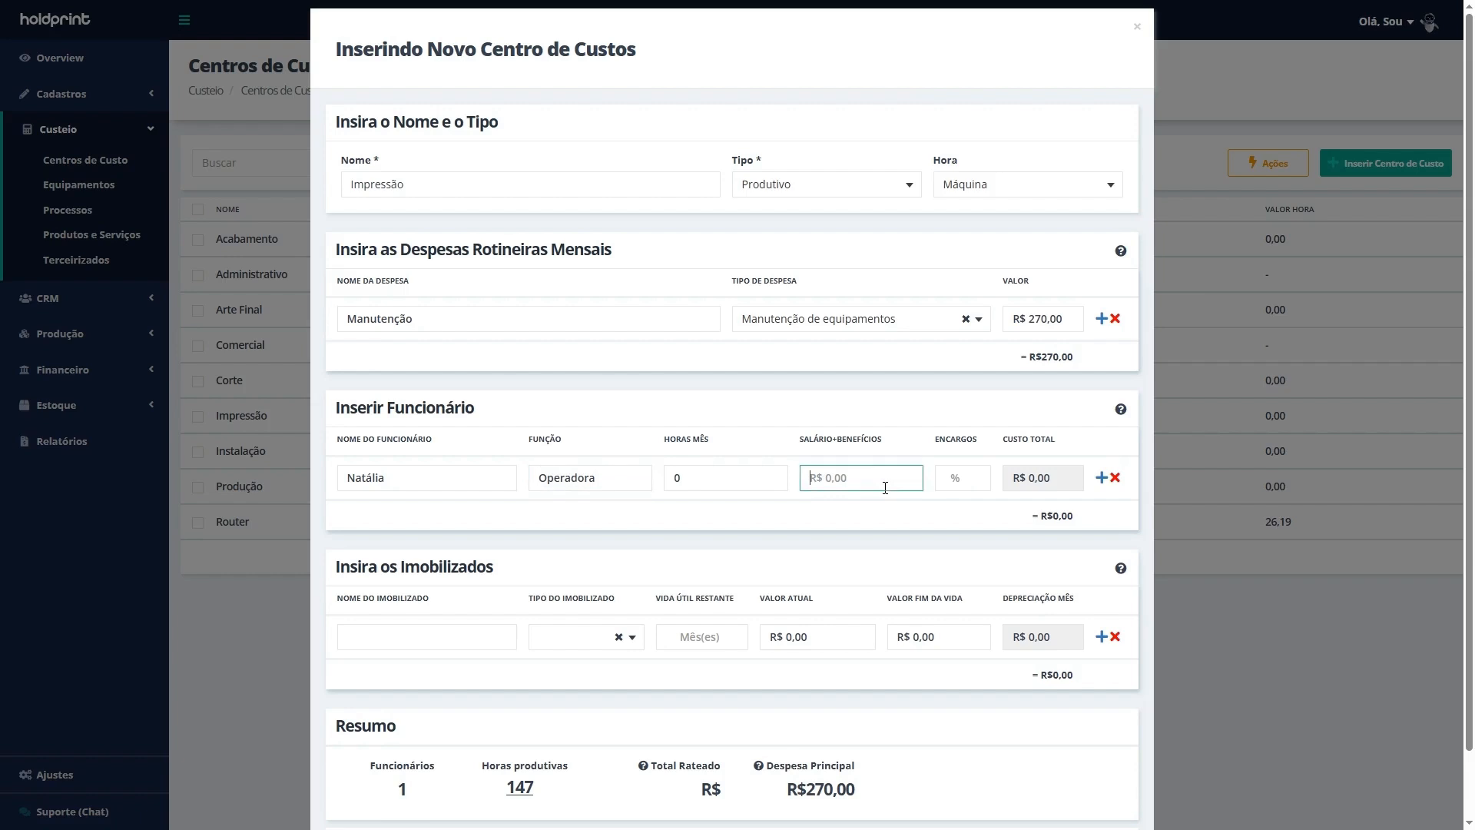
pyautogui.write('3000')
# Step: Enter a fixed asset named Mimaki, of type Impressora, with 60 months of remaining useful life
pyautogui.scroll(-1, 484, 558)
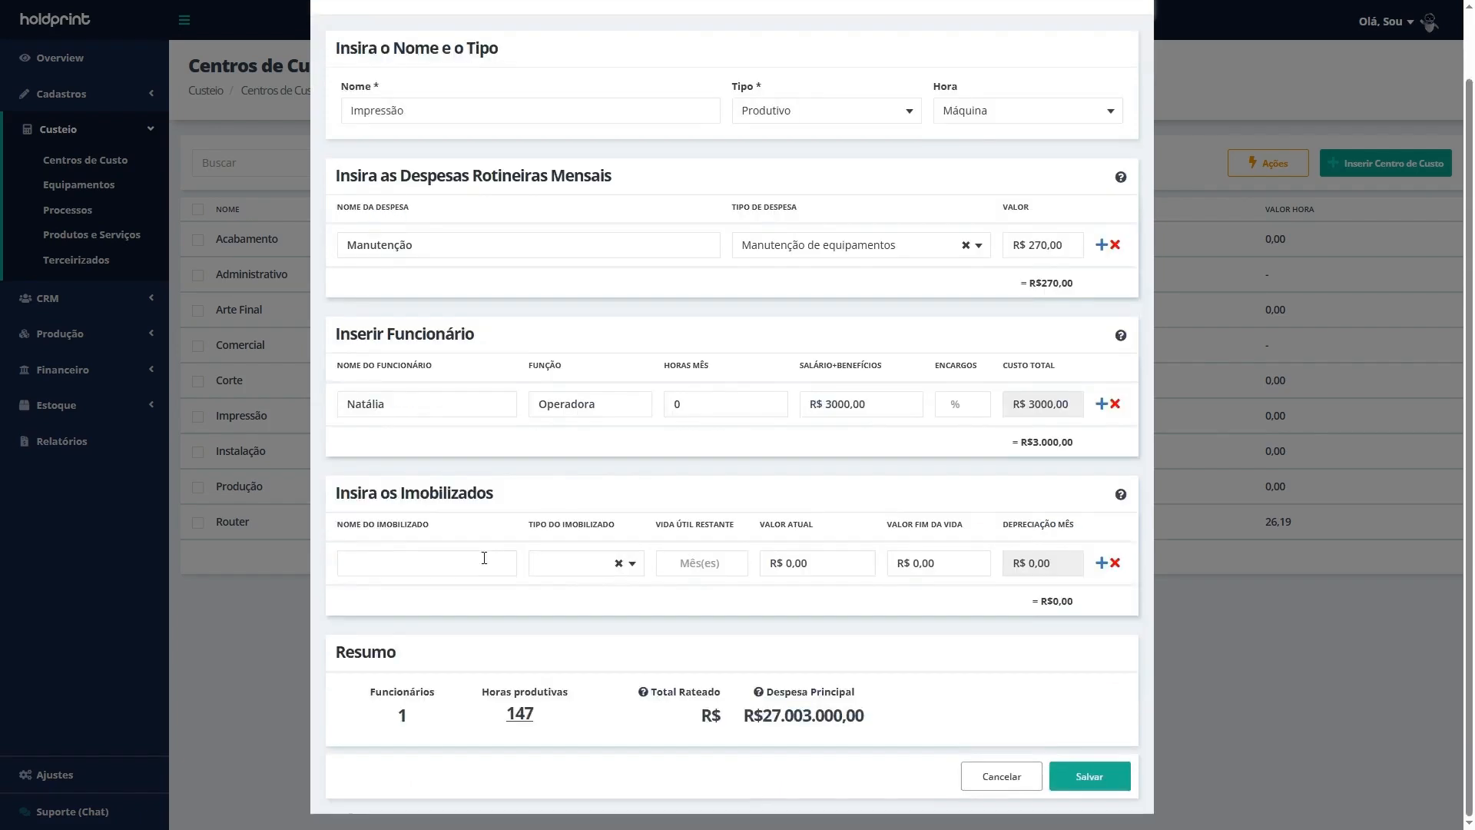
pyautogui.click(475, 559)
pyautogui.write('Mimaki')
pyautogui.click(676, 565)
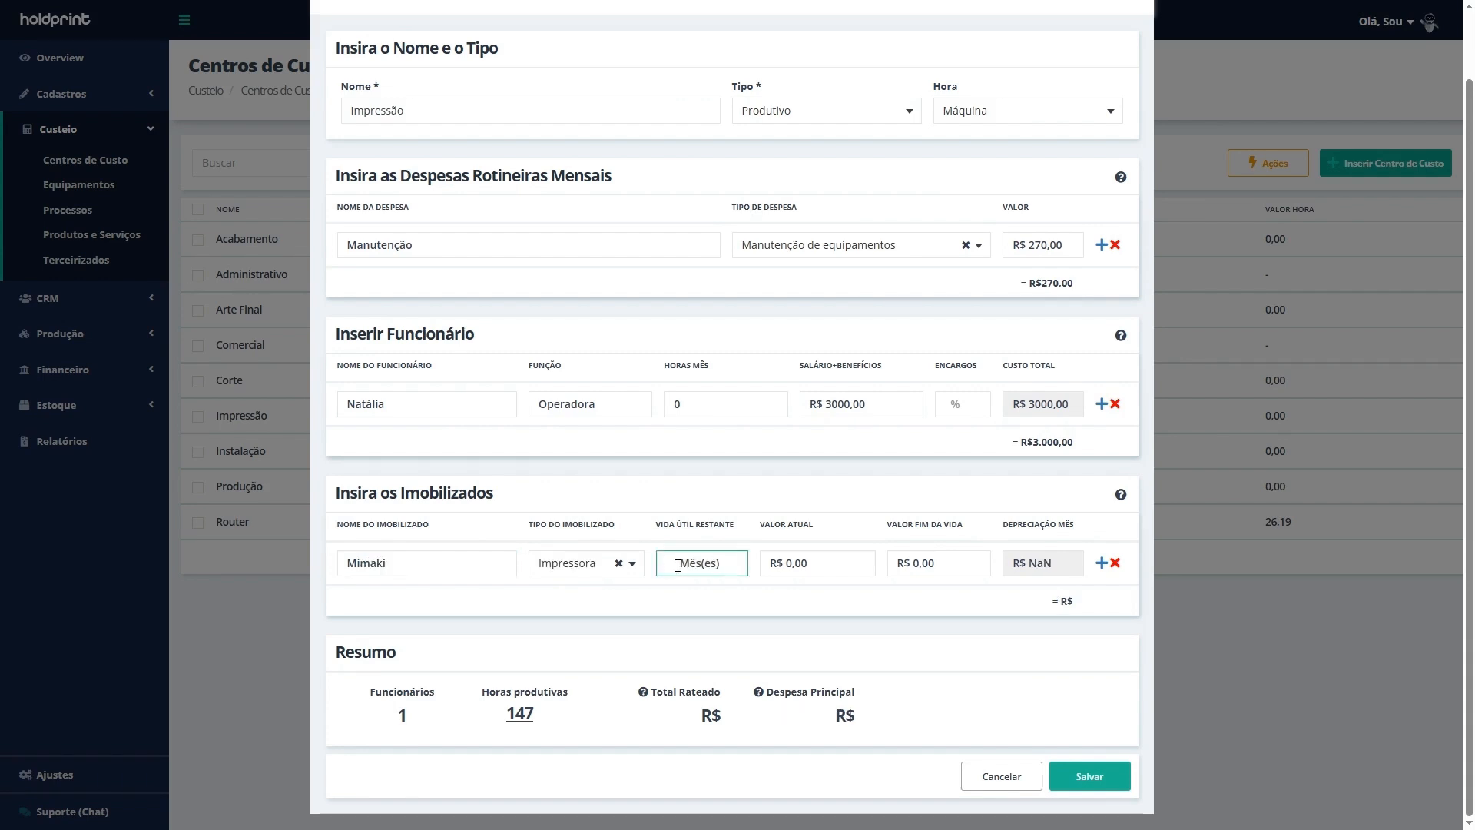
pyautogui.write('60')
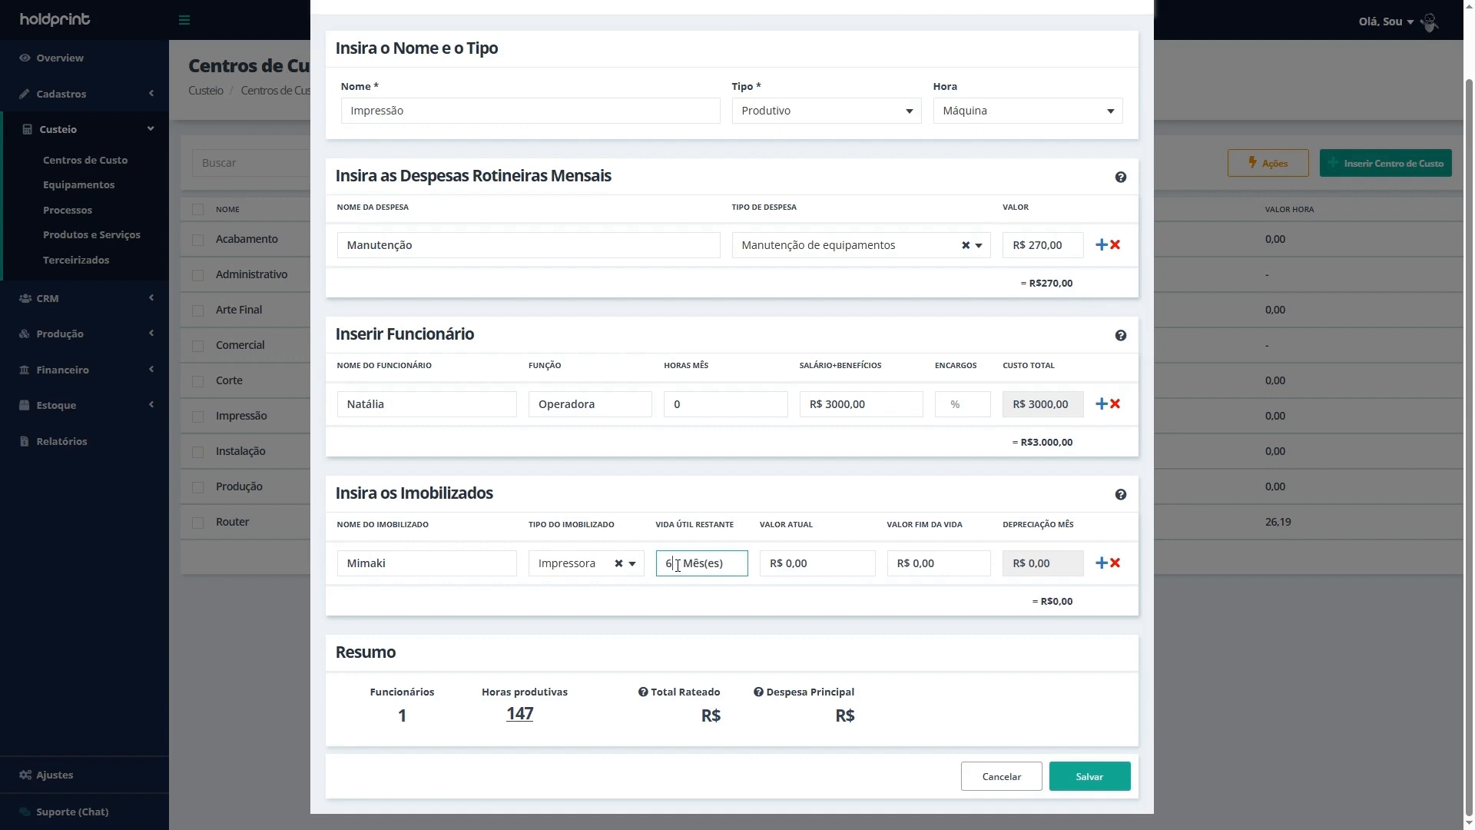
# Step: Set the Mimaki asset's current value to R$ 80000 and its end-of-life value to R$ 35000
pyautogui.click(857, 565)
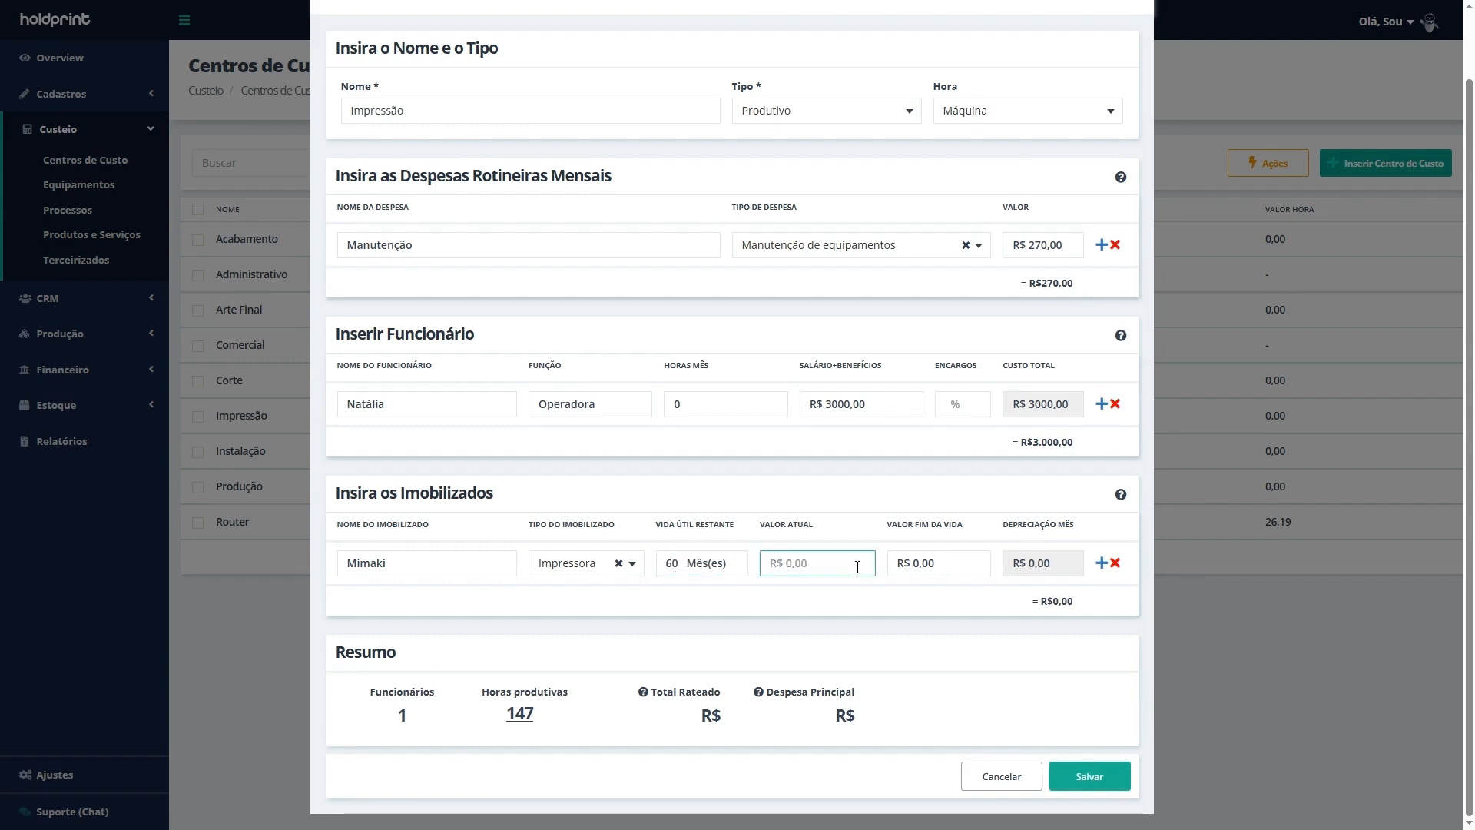
pyautogui.write('80000')
pyautogui.press('Tab')
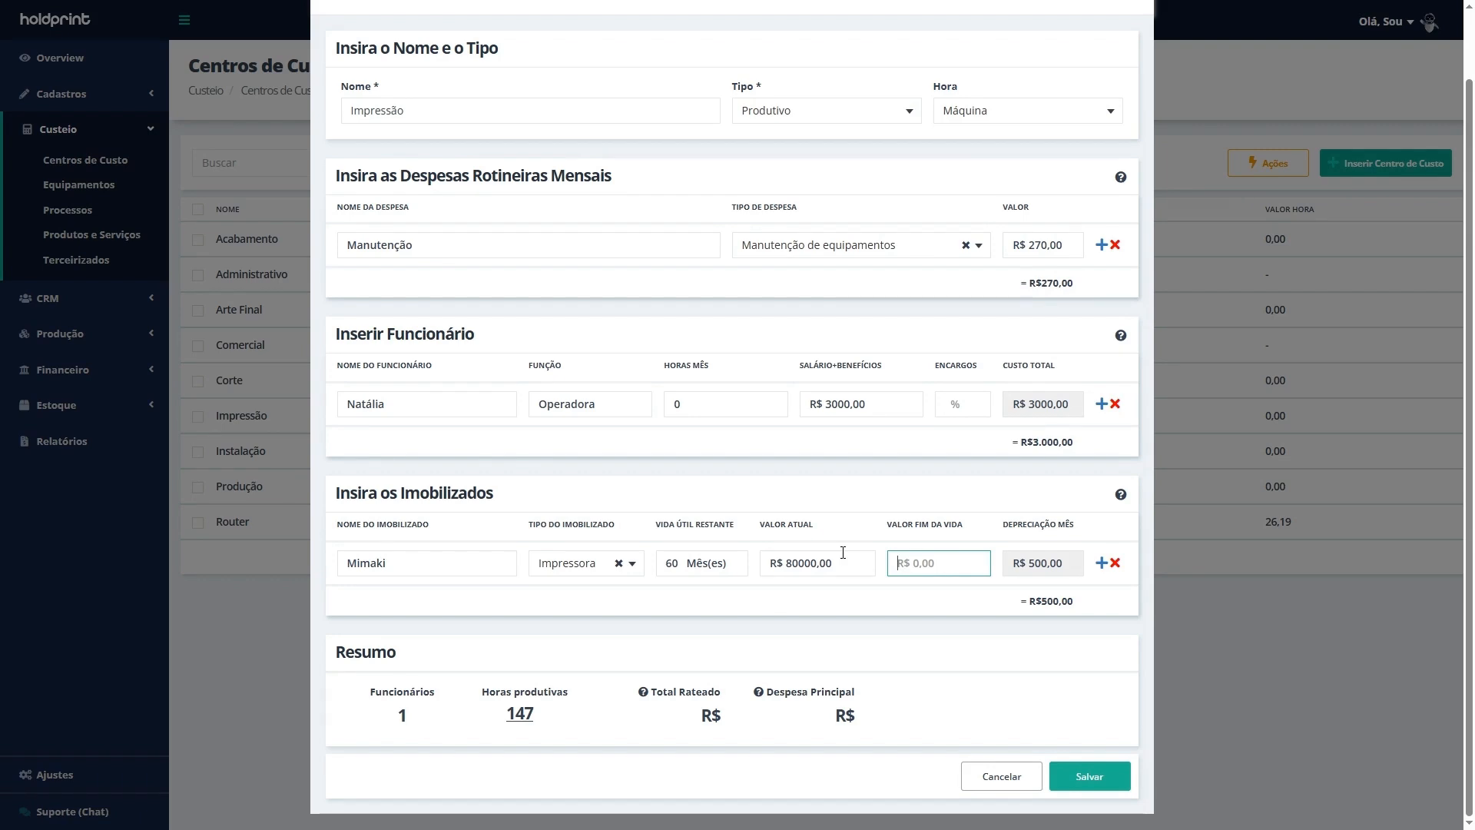
pyautogui.write('35000')
pyautogui.press('Tab')
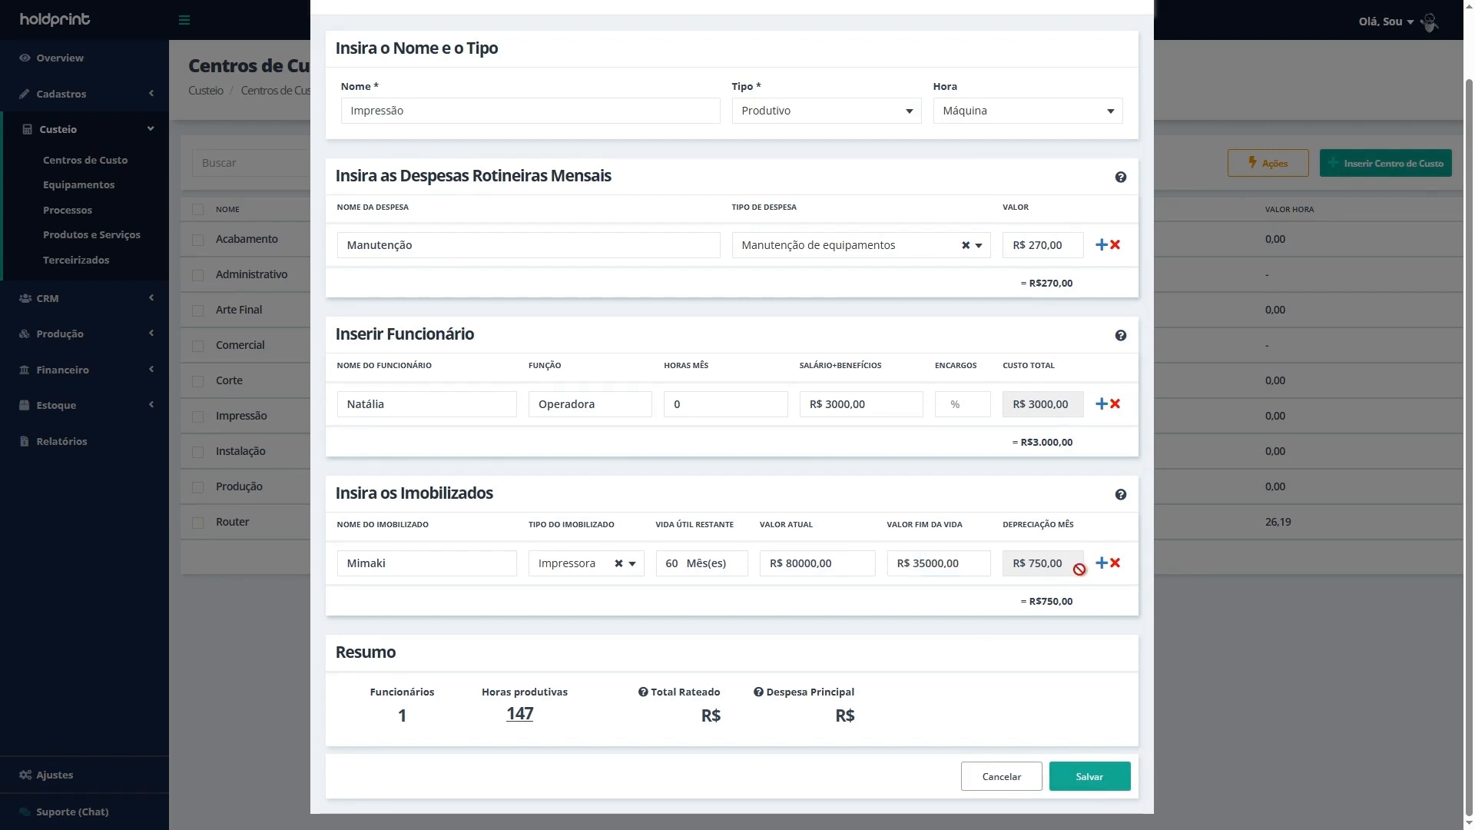
# Step: Add a second fixed asset named Computador, of type Computador, with 3 months of remaining useful life
pyautogui.click(1101, 562)
pyautogui.click(385, 606)
pyautogui.write('Computador')
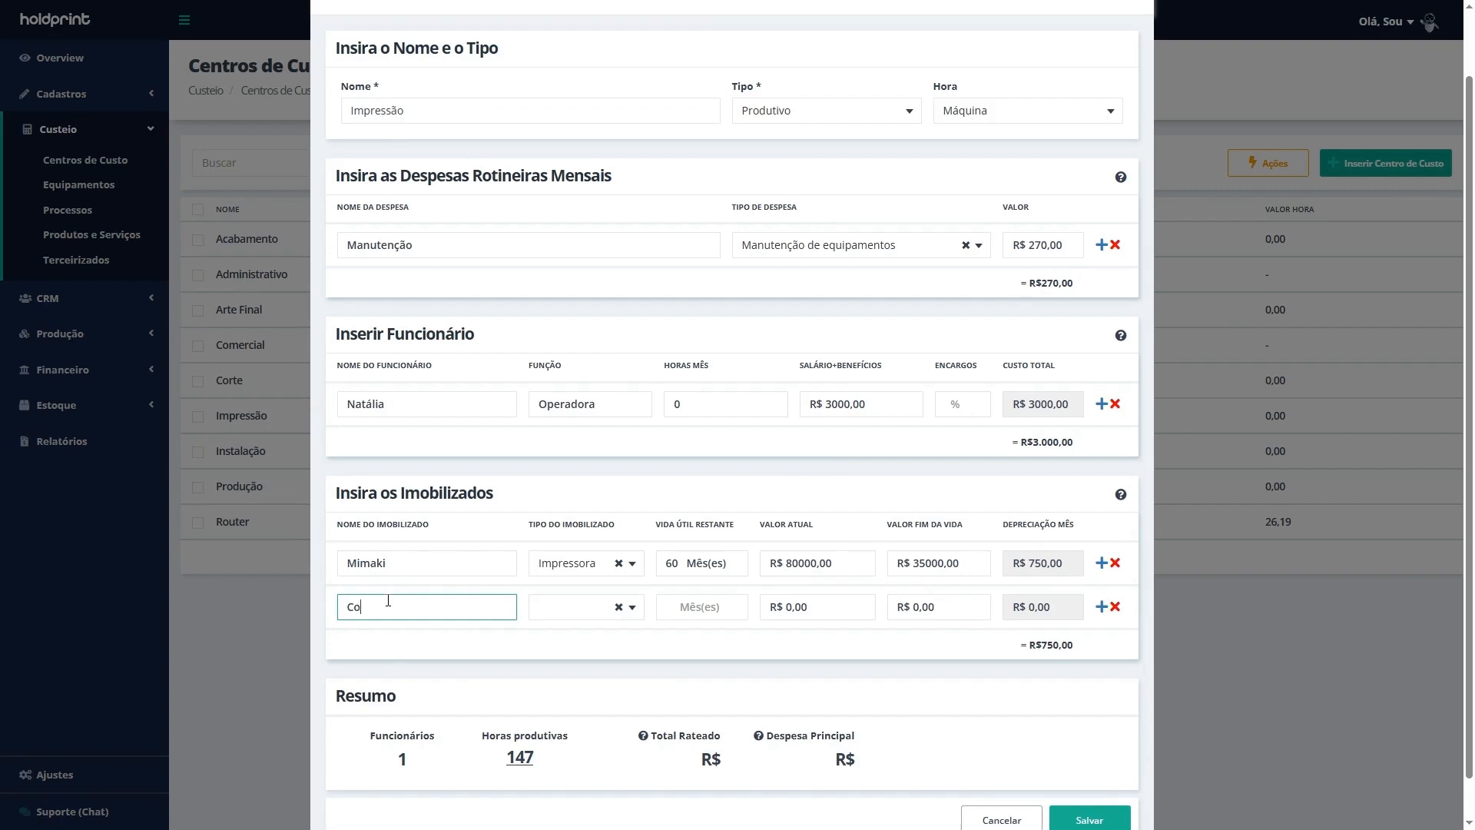
pyautogui.click(592, 607)
pyautogui.click(594, 630)
pyautogui.click(708, 605)
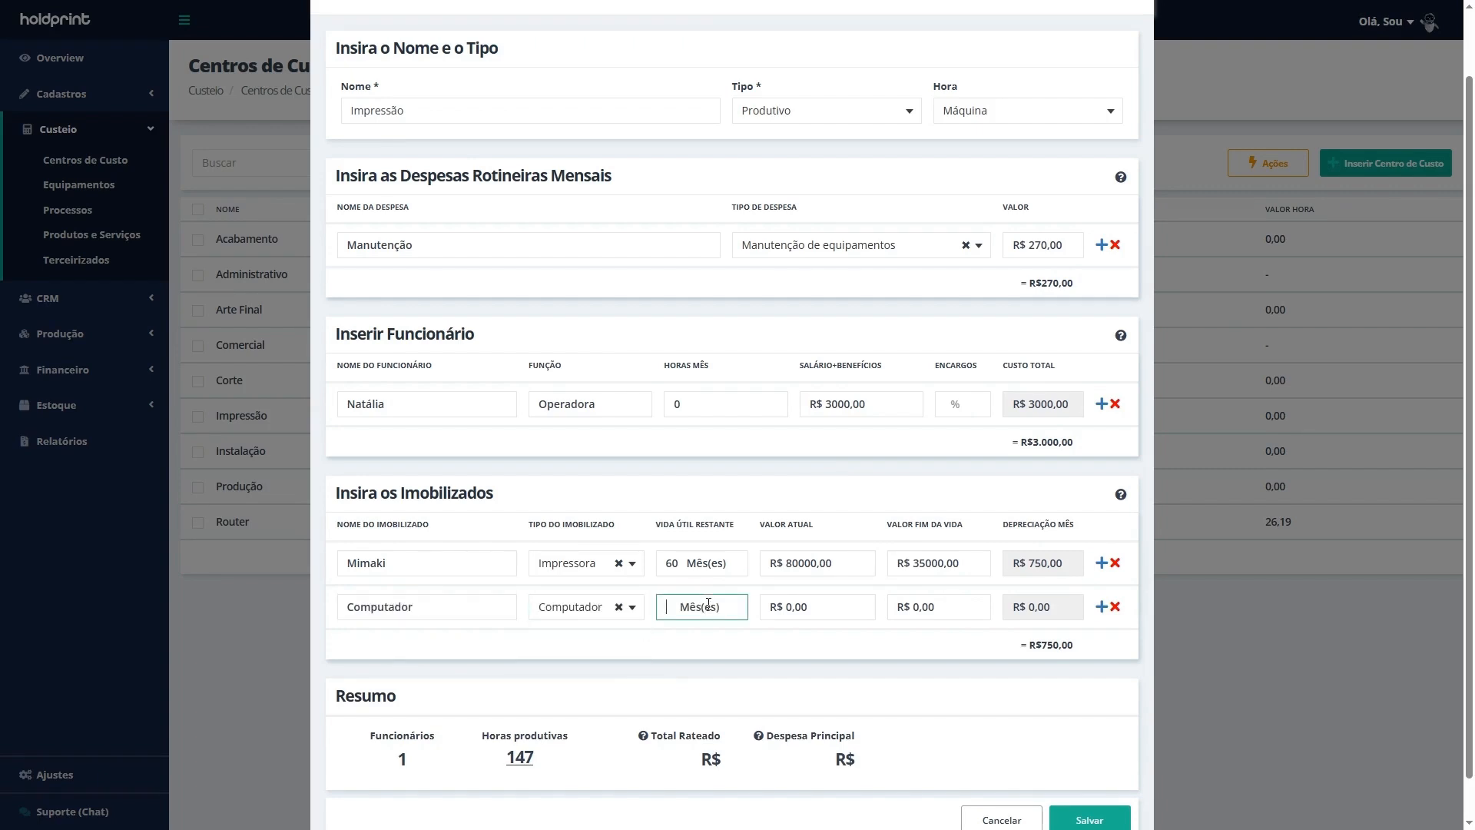
pyautogui.write('3')
# Step: Set the Computador asset's current value to R$ 3000 and end-of-life value to R$ 700, and save the cost center
pyautogui.click(821, 604)
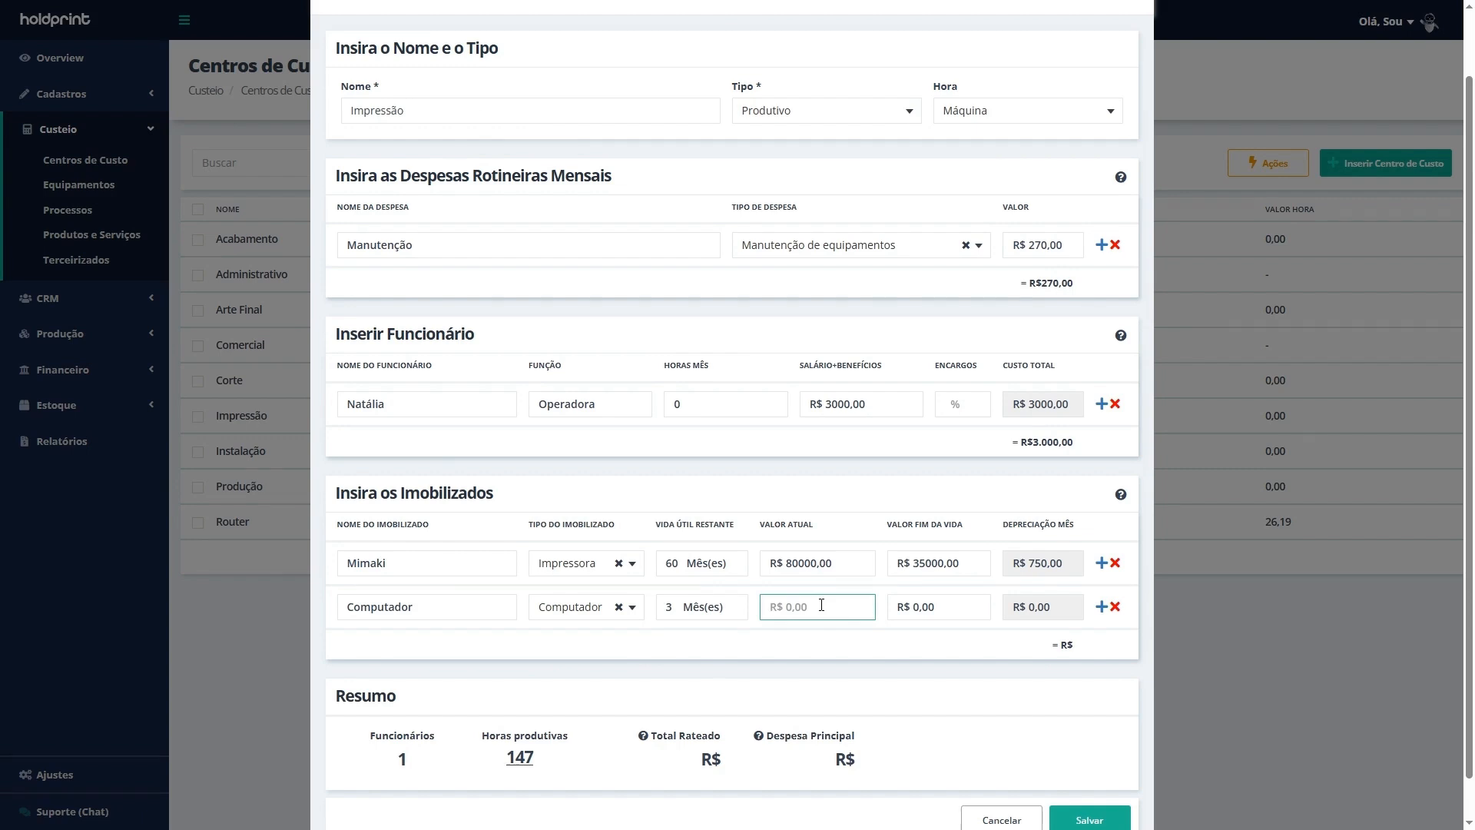
pyautogui.write('3000')
pyautogui.press('Tab')
pyautogui.write('700')
pyautogui.scroll(-1, 1013, 681)
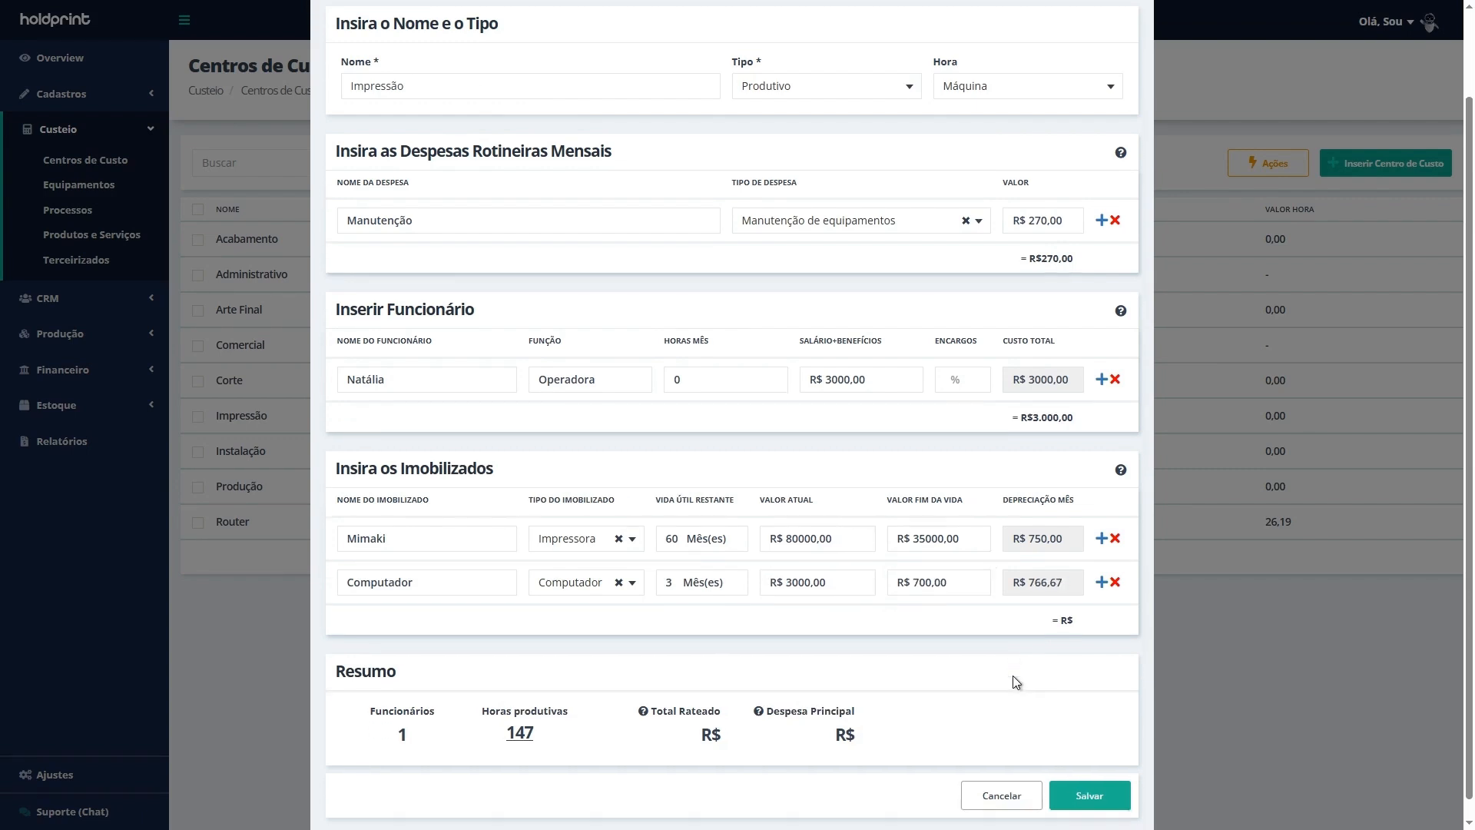
pyautogui.click(1092, 777)
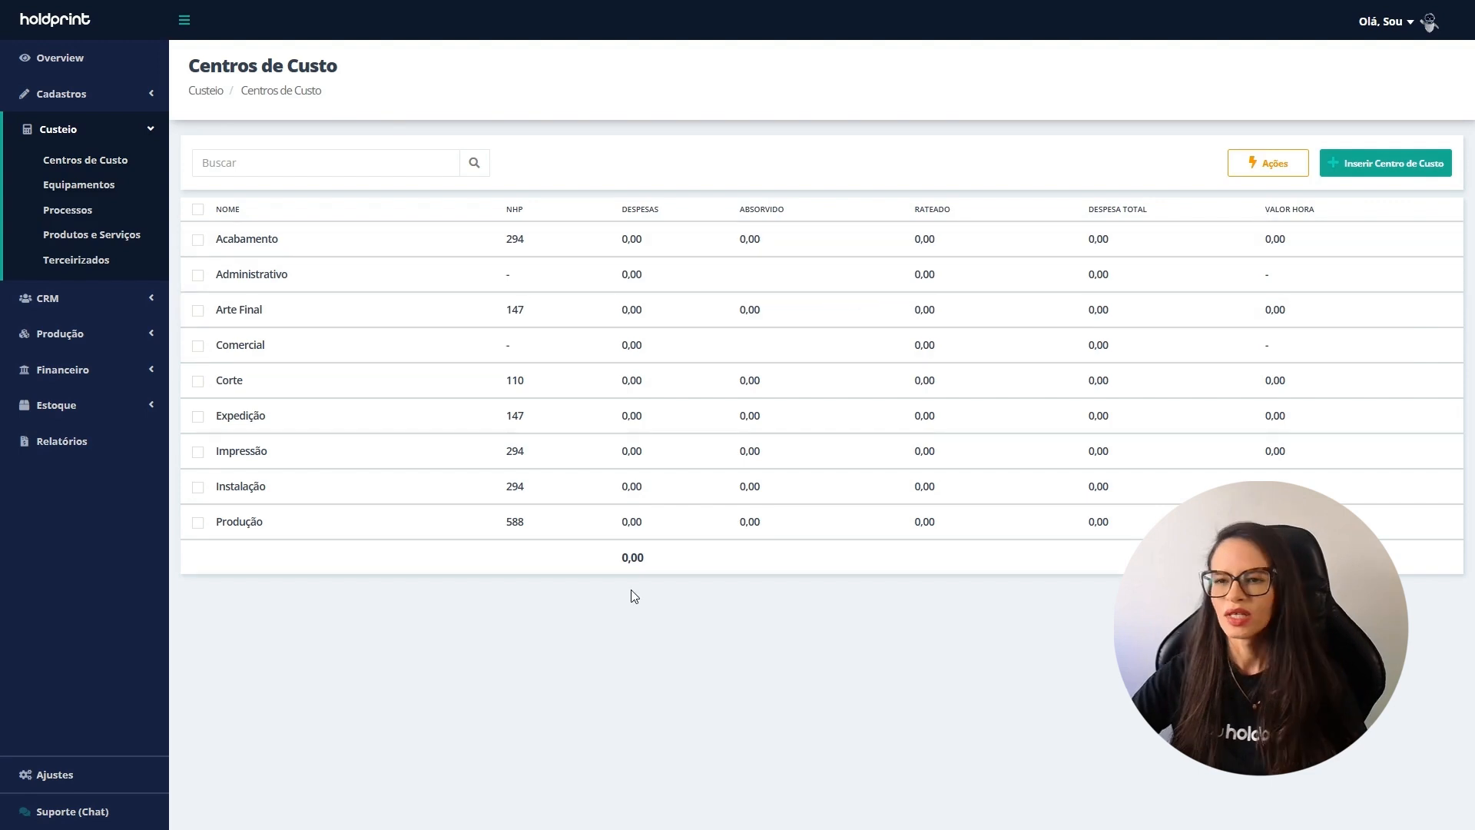
# Step: Open the Administrativo cost center from the list and check its type selection
pyautogui.doubleClick(662, 572)
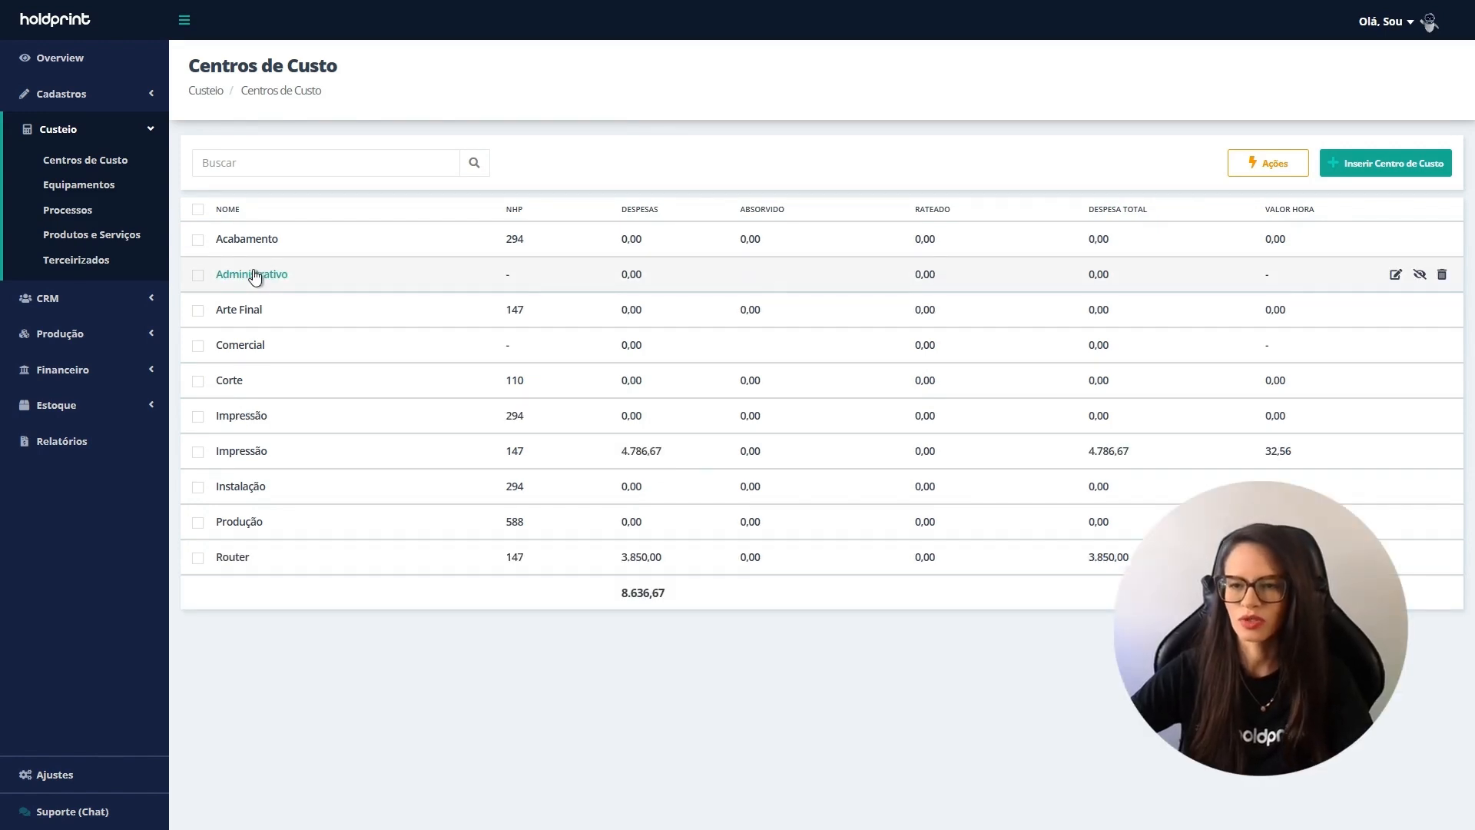
pyautogui.click(253, 274)
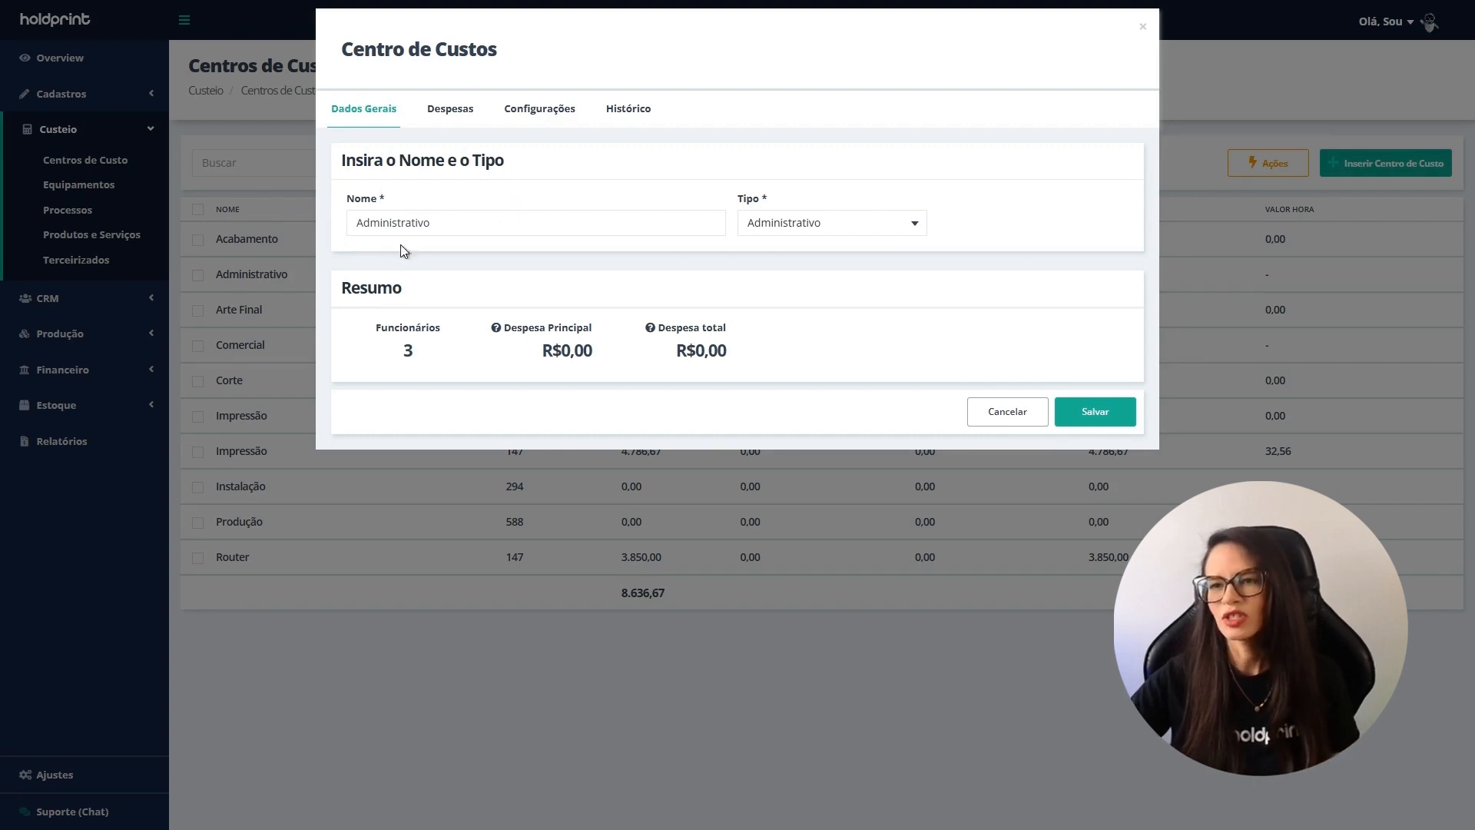
pyautogui.click(919, 220)
pyautogui.click(549, 176)
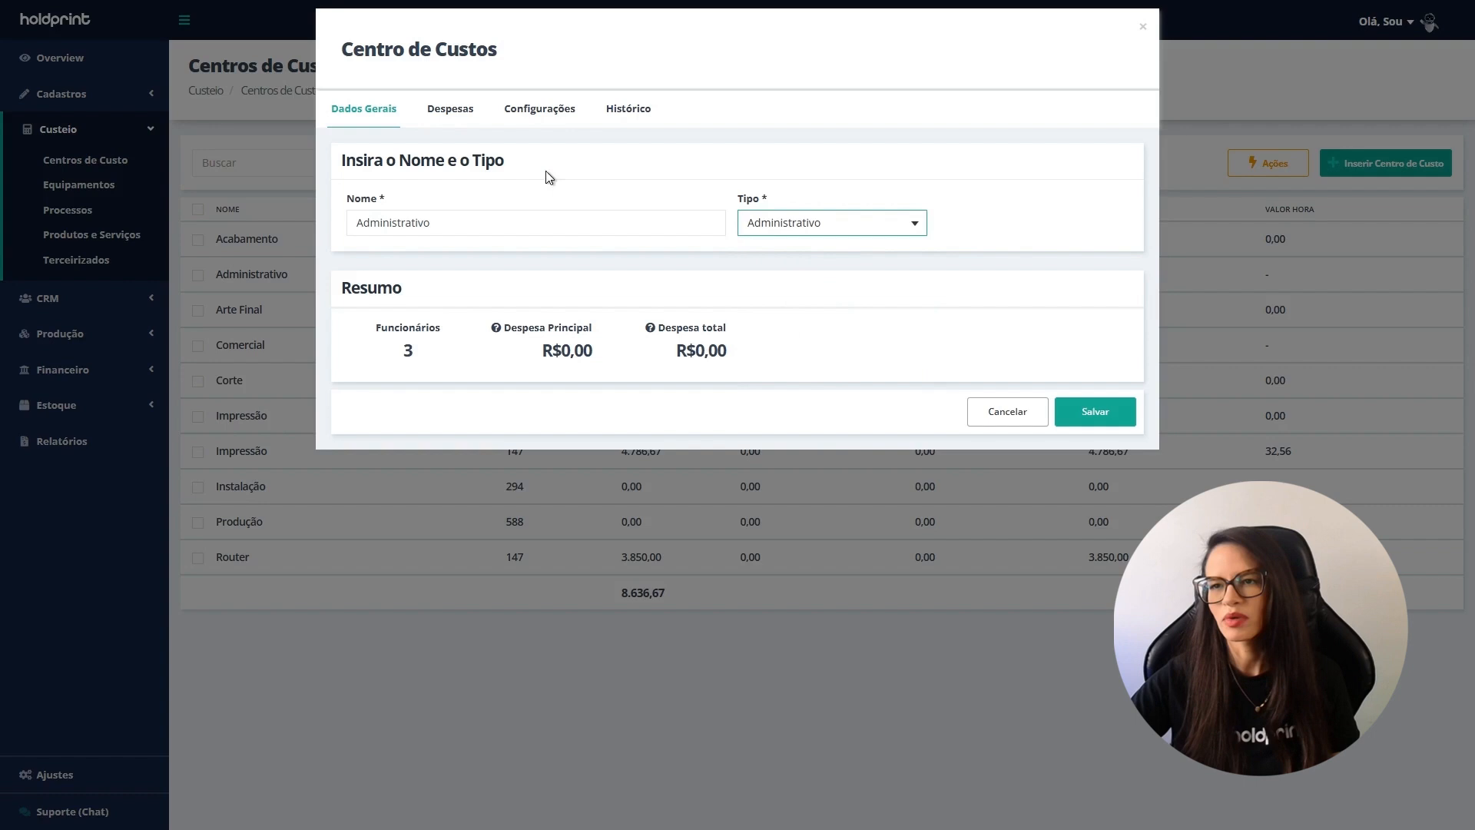
# Step: Review the Administrativo cost center's general monthly expenses, employee expenses and fixed asset depreciation
pyautogui.click(460, 111)
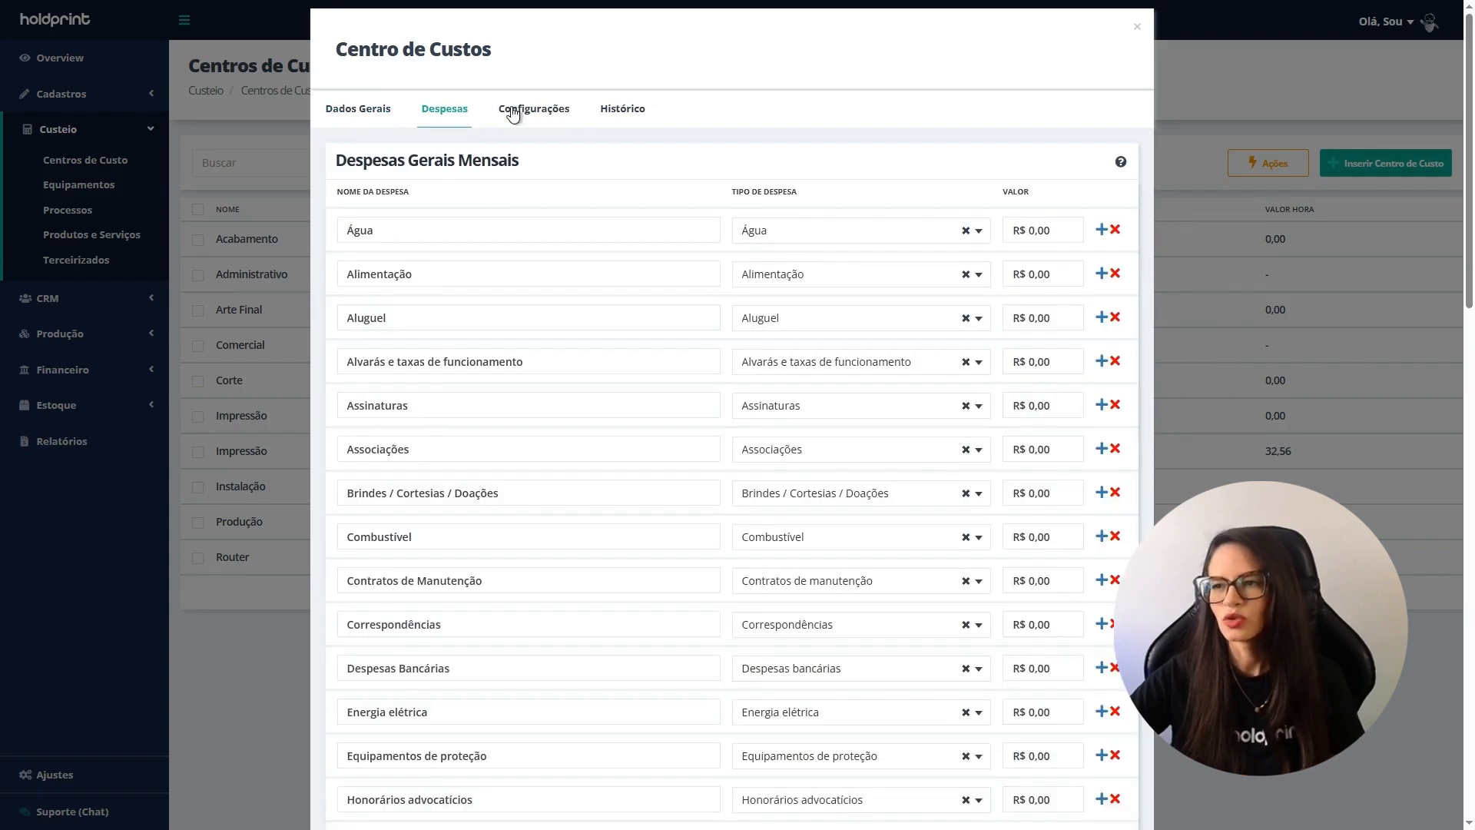
pyautogui.scroll(-1, 929, 67)
pyautogui.scroll(-1, 384, 238)
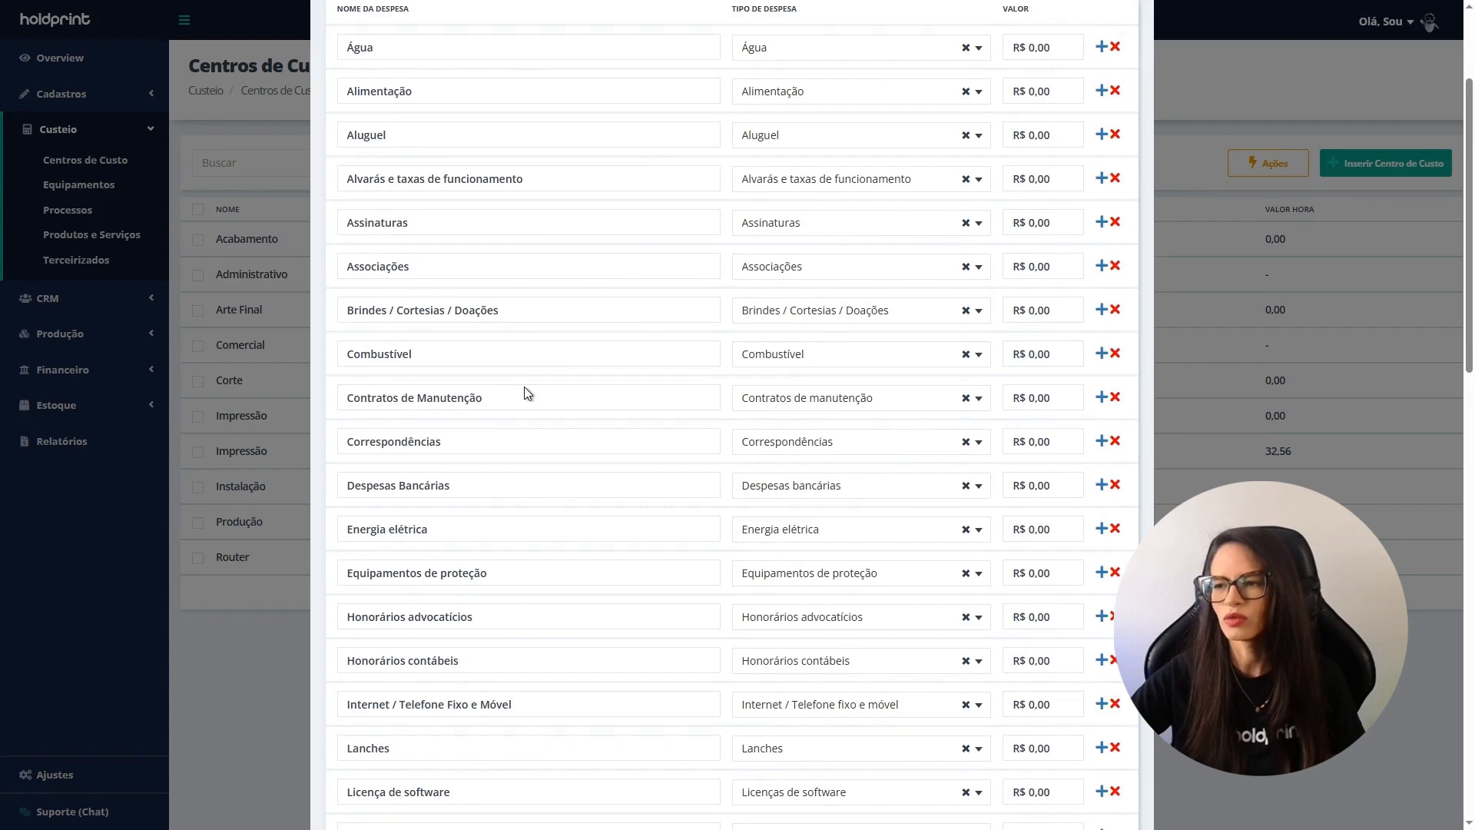
pyautogui.scroll(1, 538, 384)
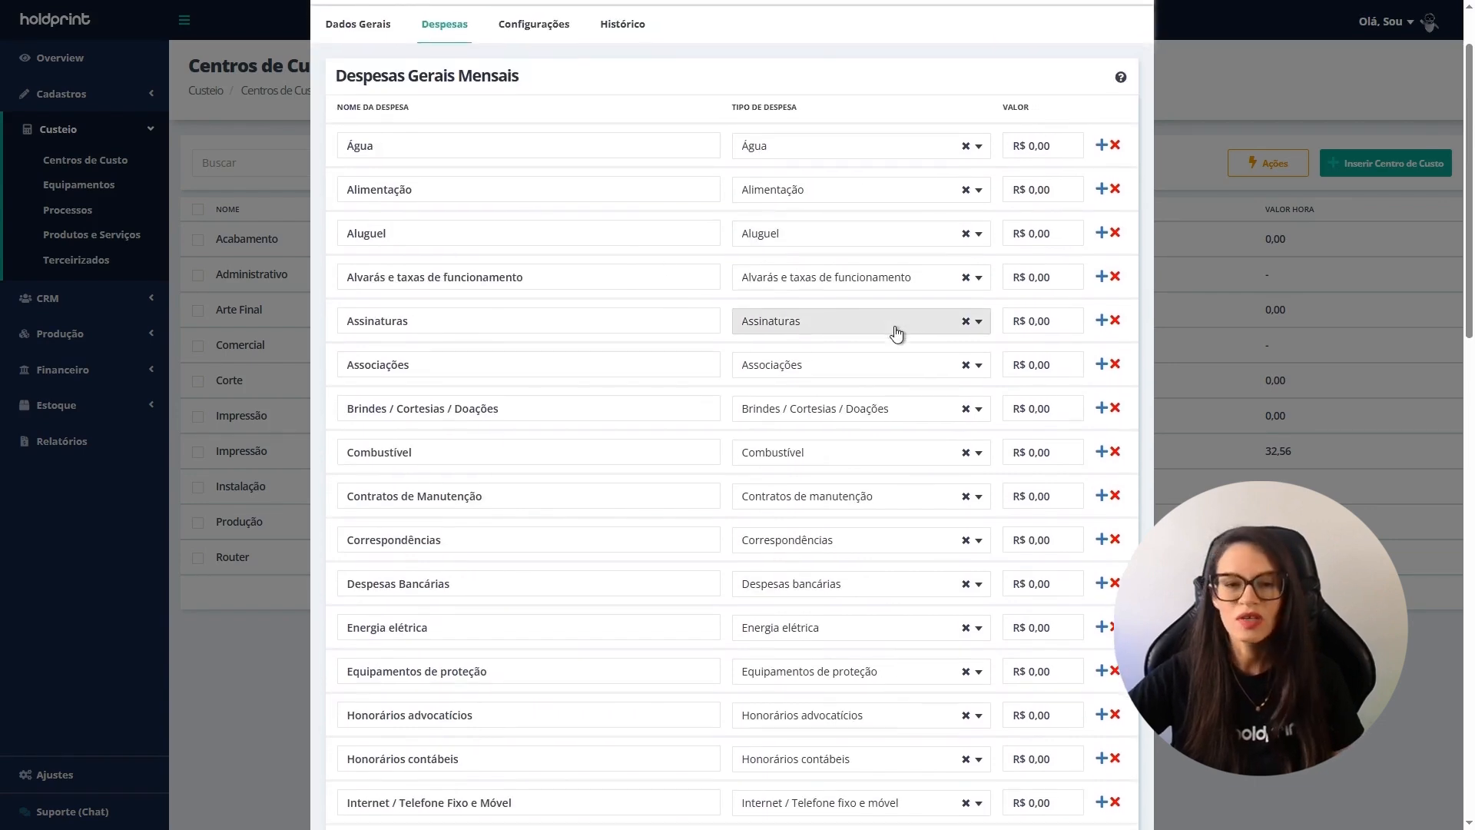
pyautogui.scroll(-4, 897, 332)
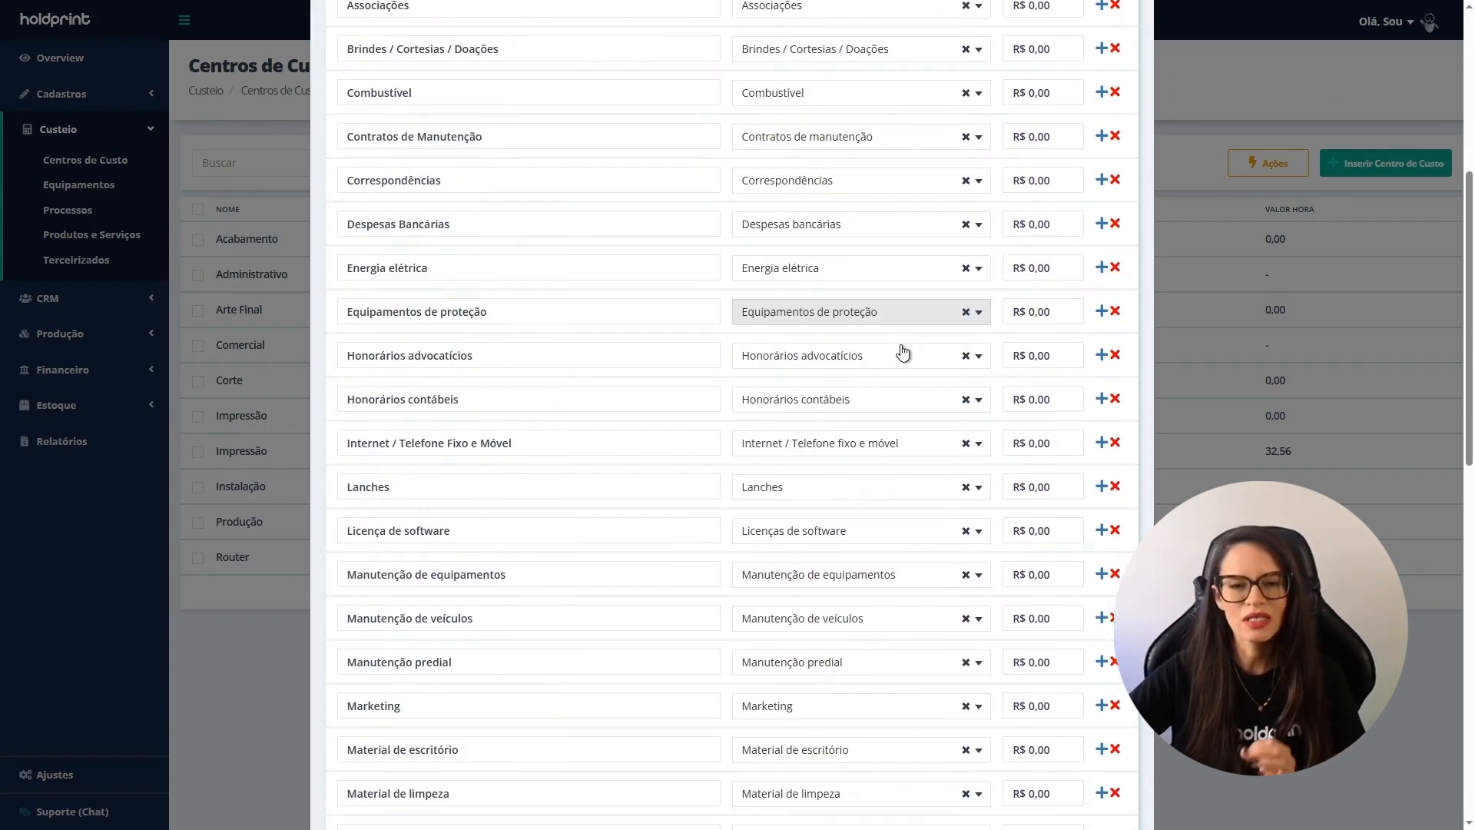
pyautogui.scroll(-3, 903, 351)
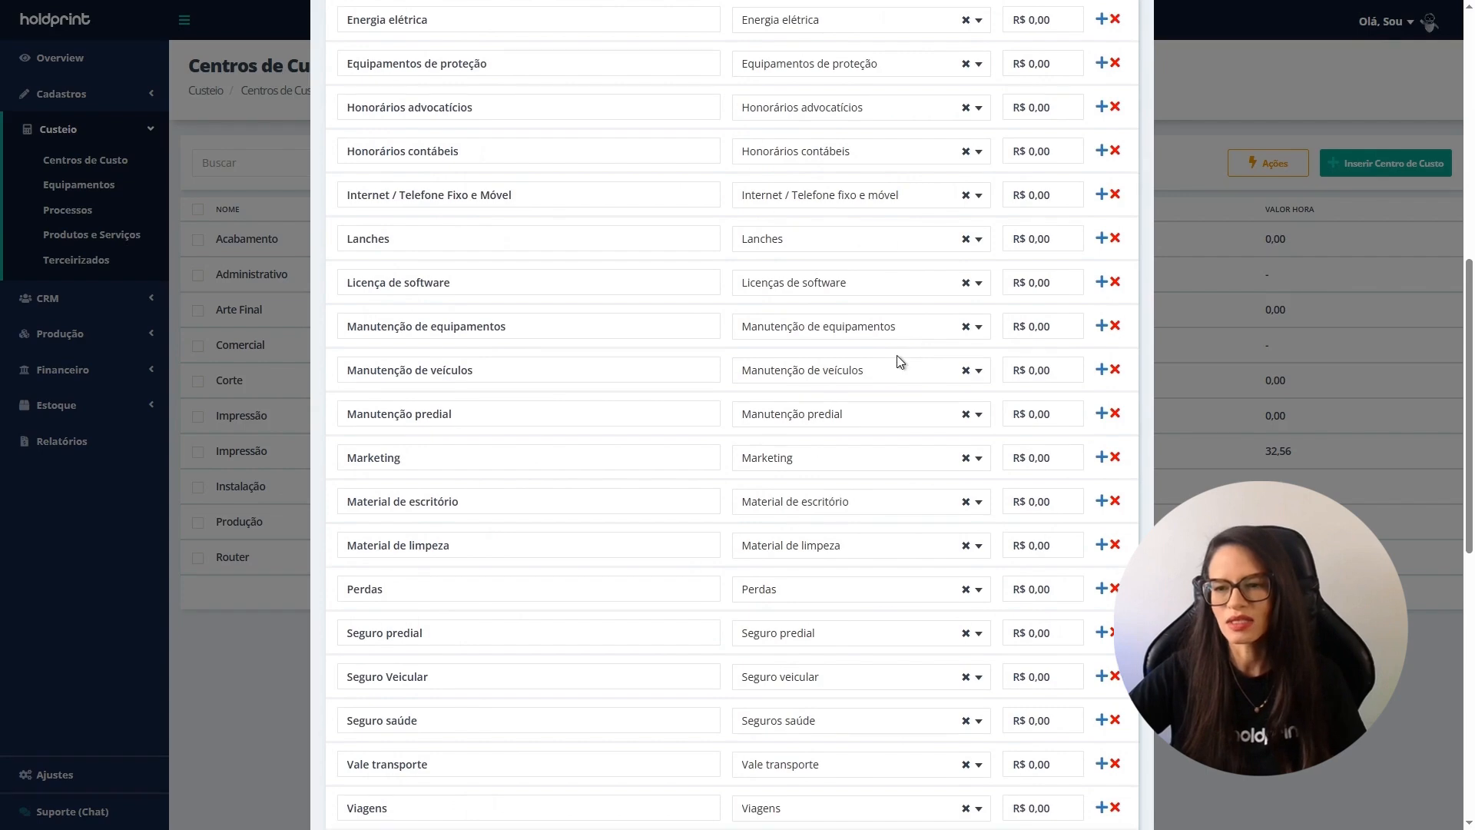
pyautogui.scroll(-5, 901, 361)
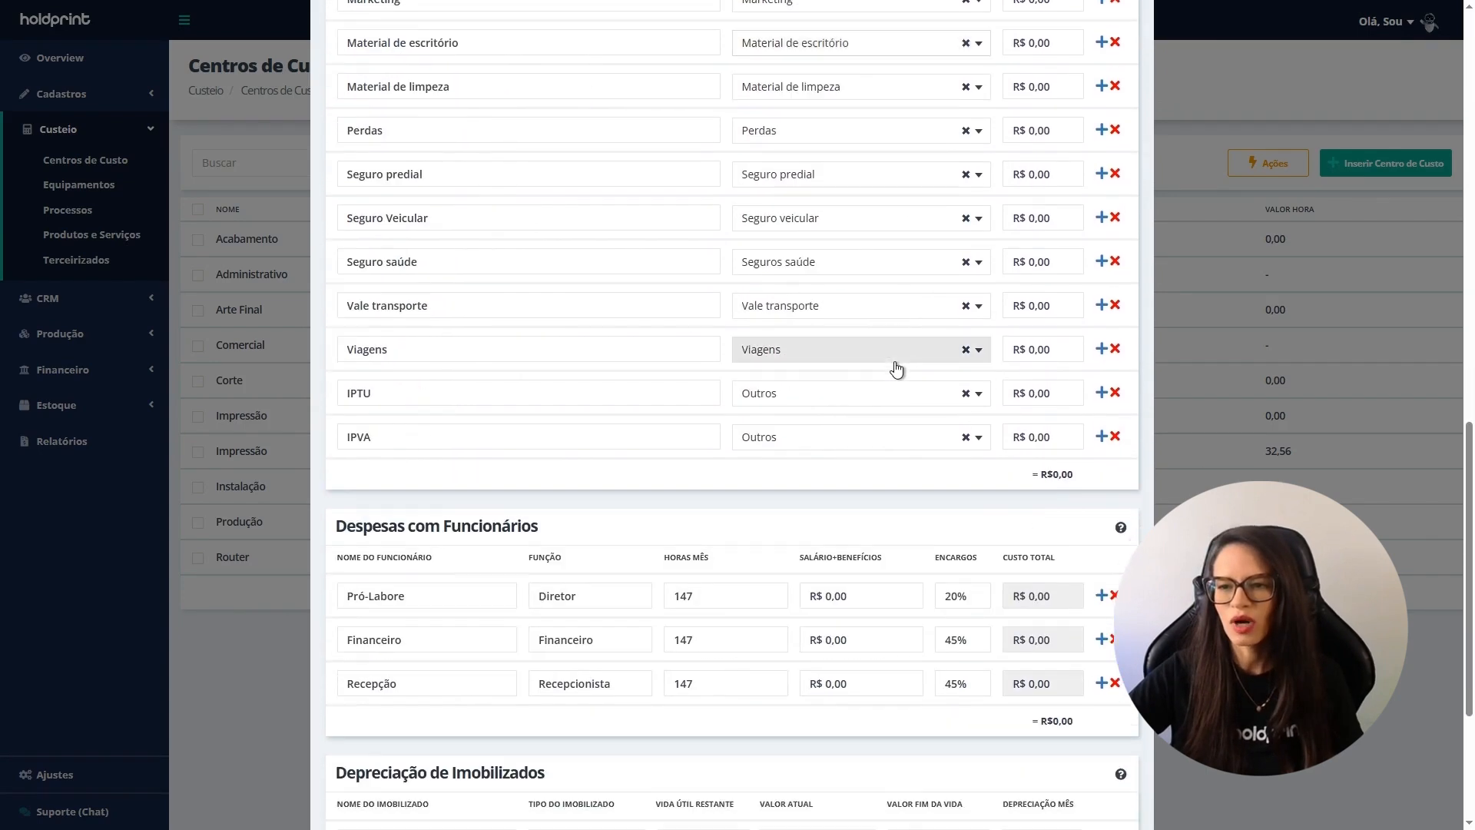
pyautogui.scroll(-2, 897, 369)
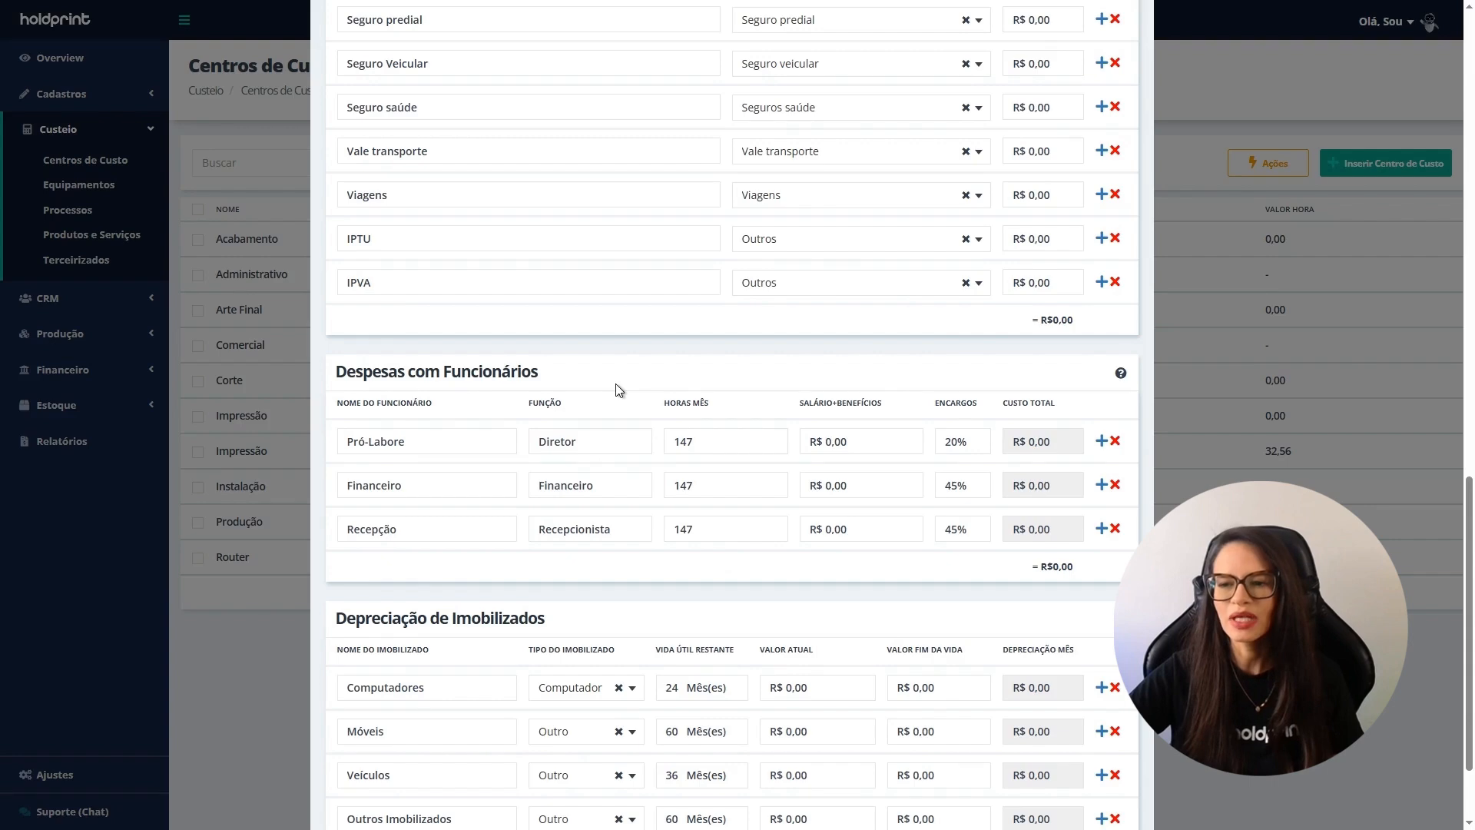
pyautogui.scroll(-2, 612, 428)
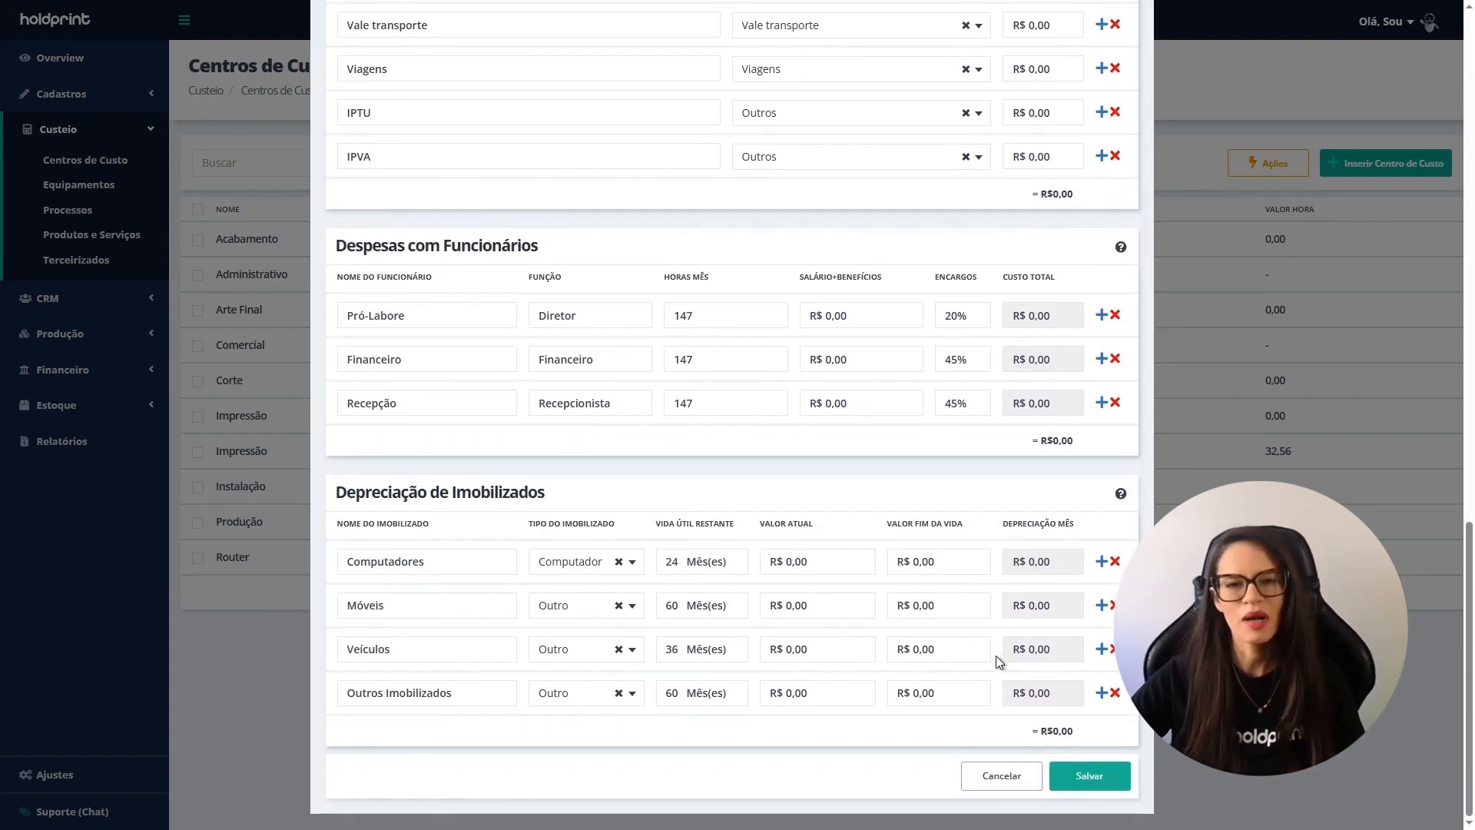
# Step: Set the monthly expense values to R$ 600 for Água, R$ 800 for Alimentação and R$ 4000 for Aluguel
pyautogui.scroll(19, 967, 625)
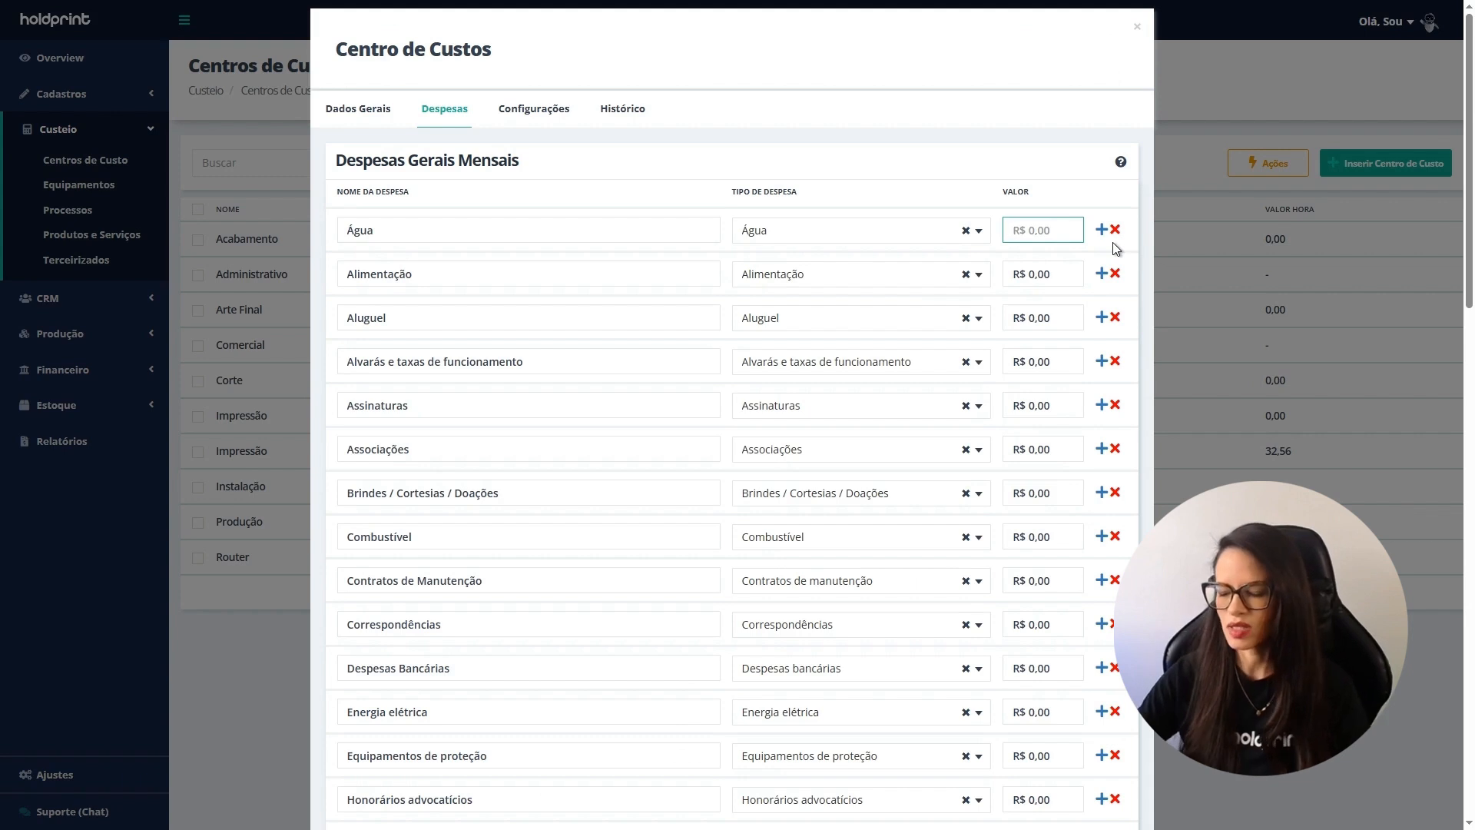
pyautogui.write('600')
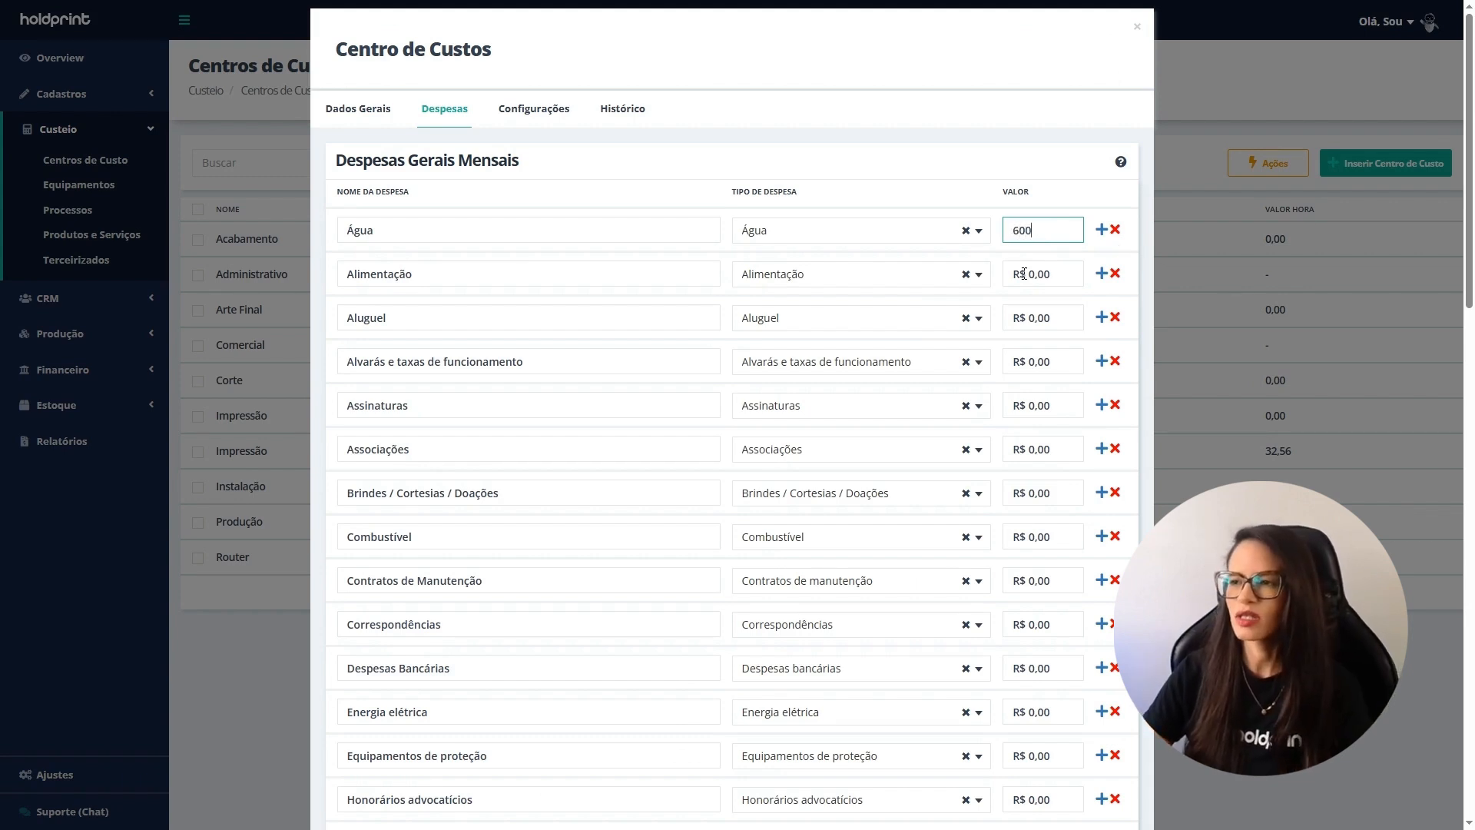
pyautogui.click(1024, 273)
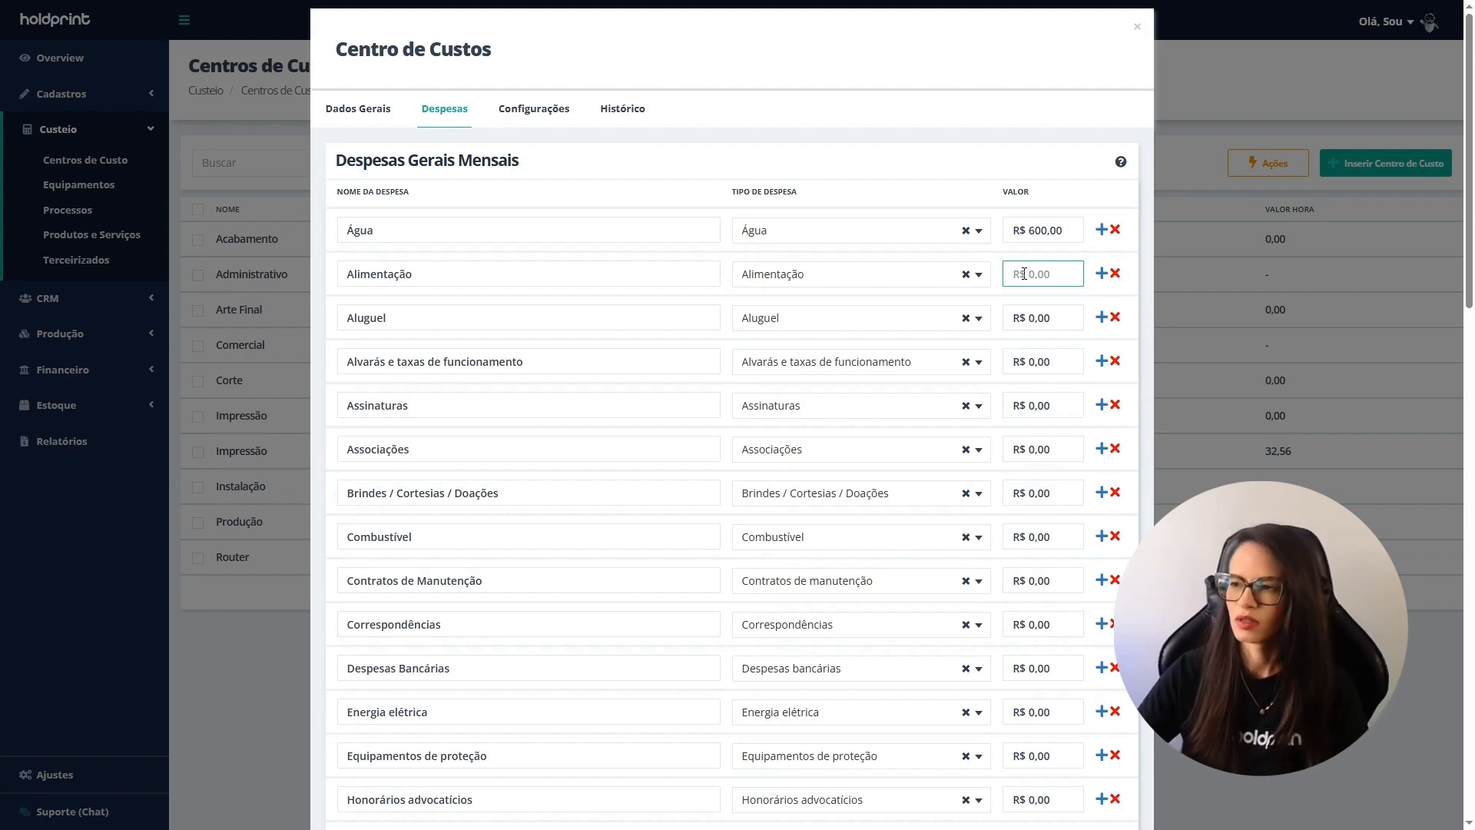
pyautogui.write('800')
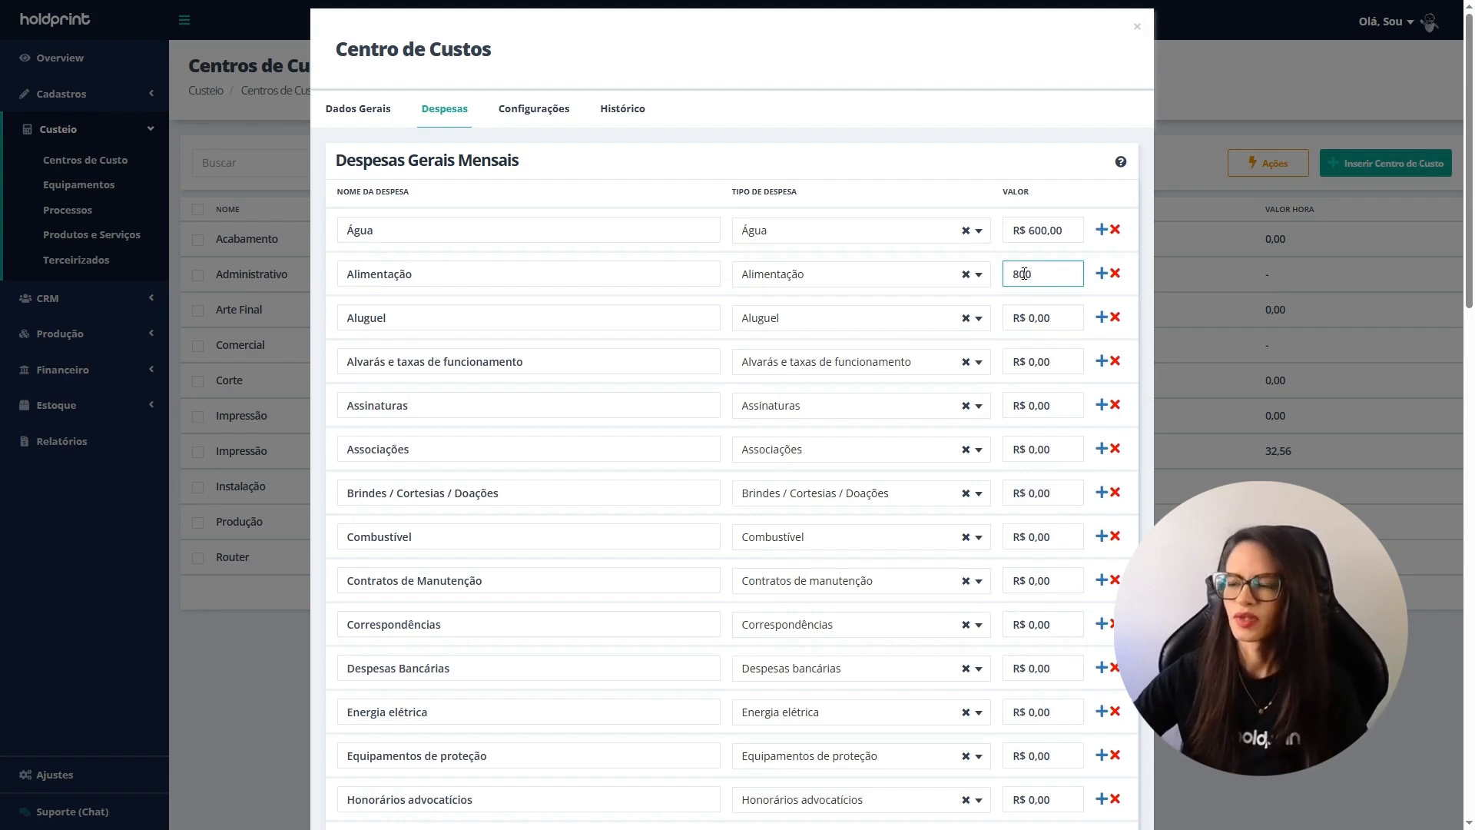
pyautogui.click(1072, 325)
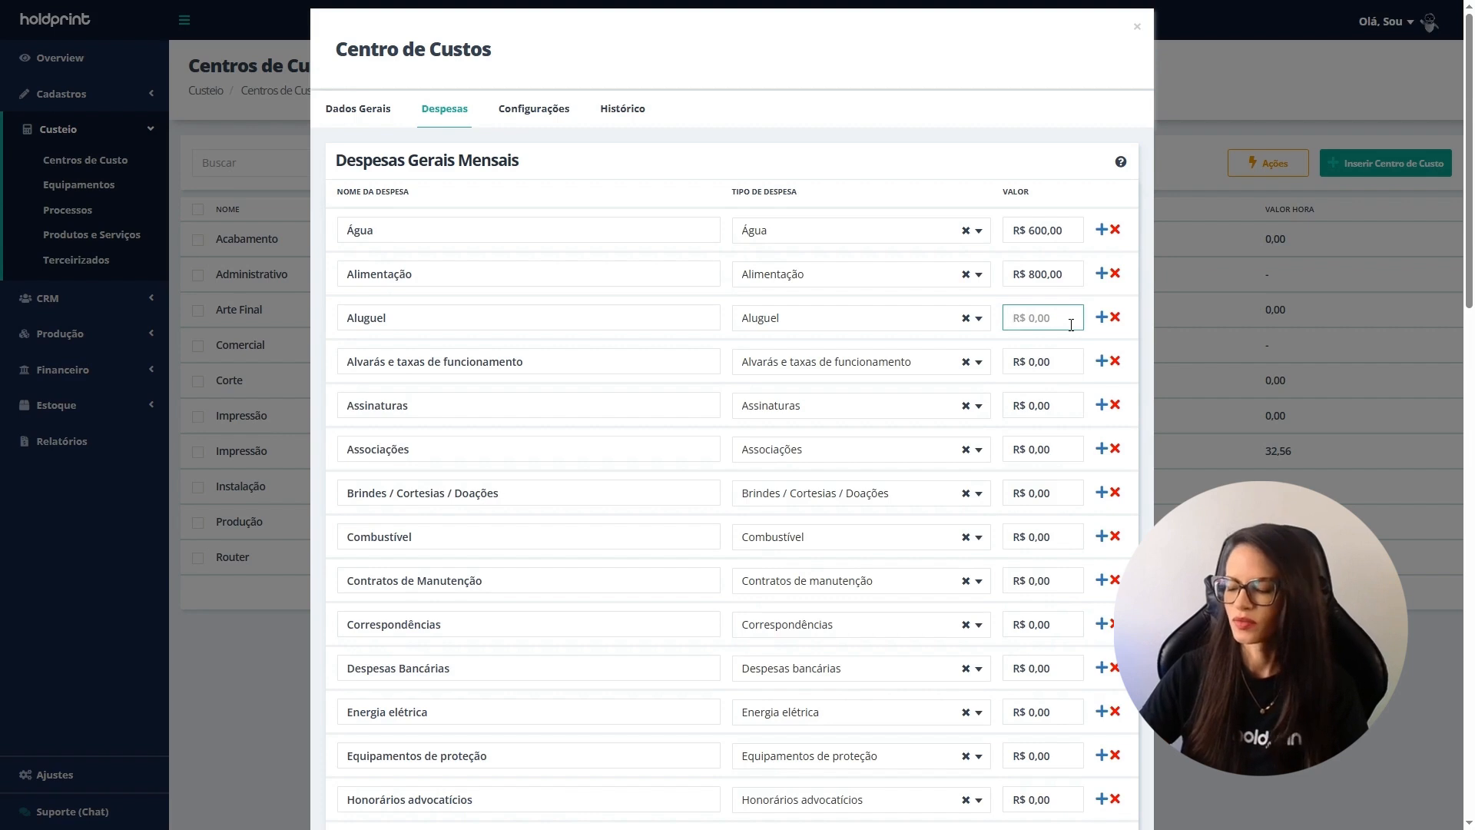
pyautogui.write('4000')
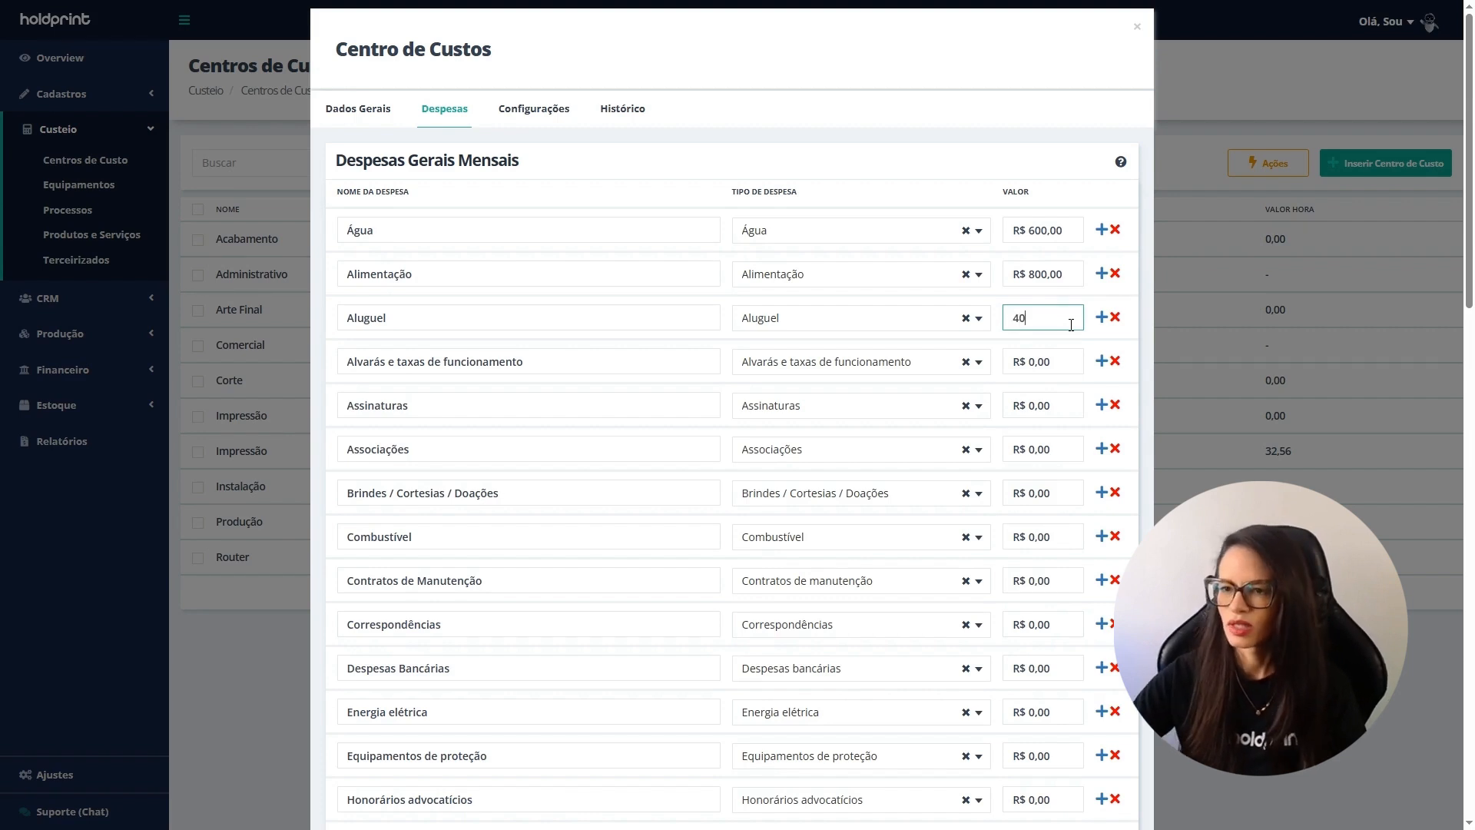
# Step: Set the monthly values of Alvarás e taxas de funcionamento to R$ 50 and Assinaturas to R$ 200
pyautogui.click(1054, 363)
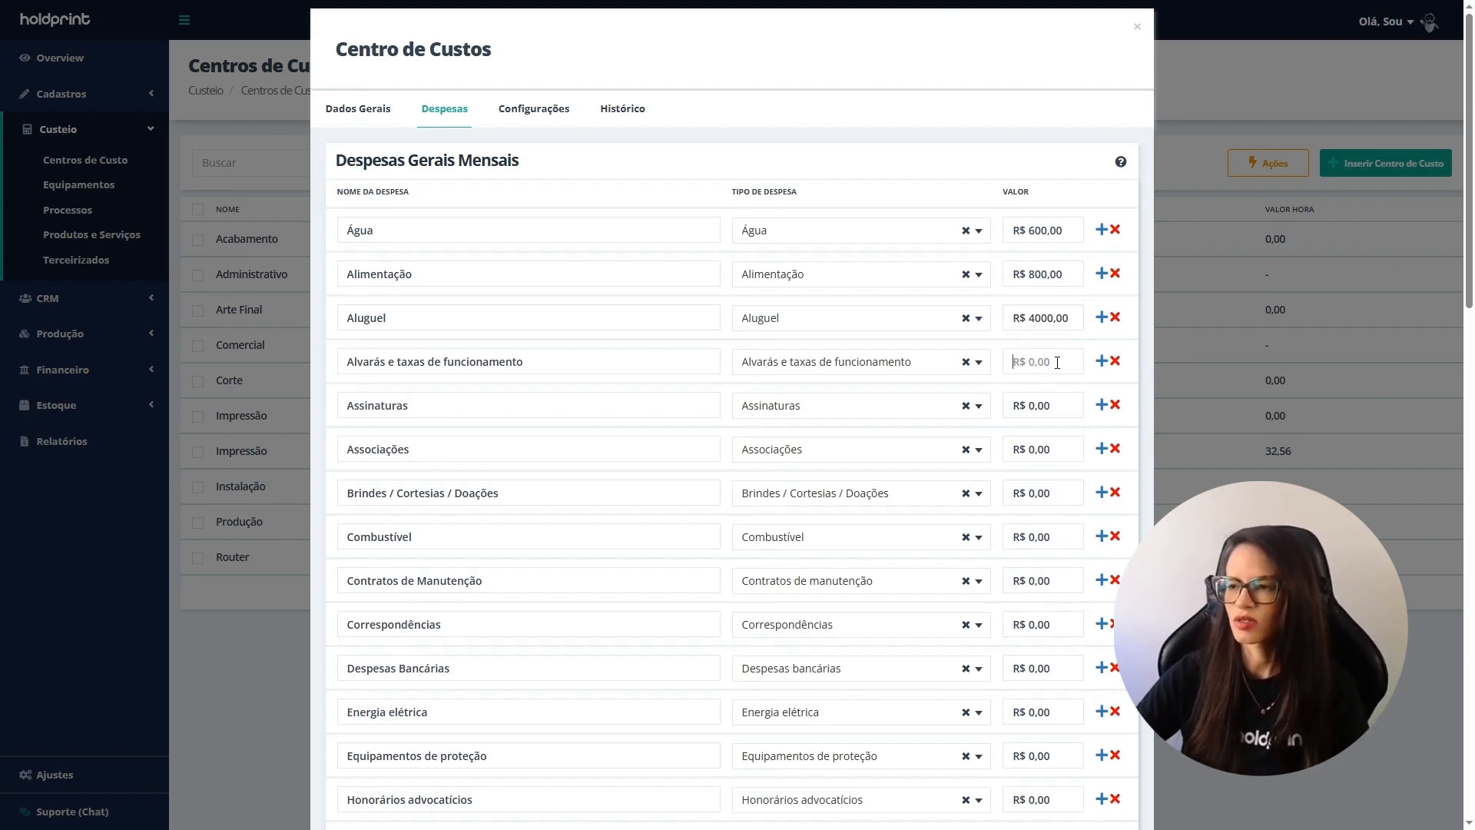
pyautogui.write('50')
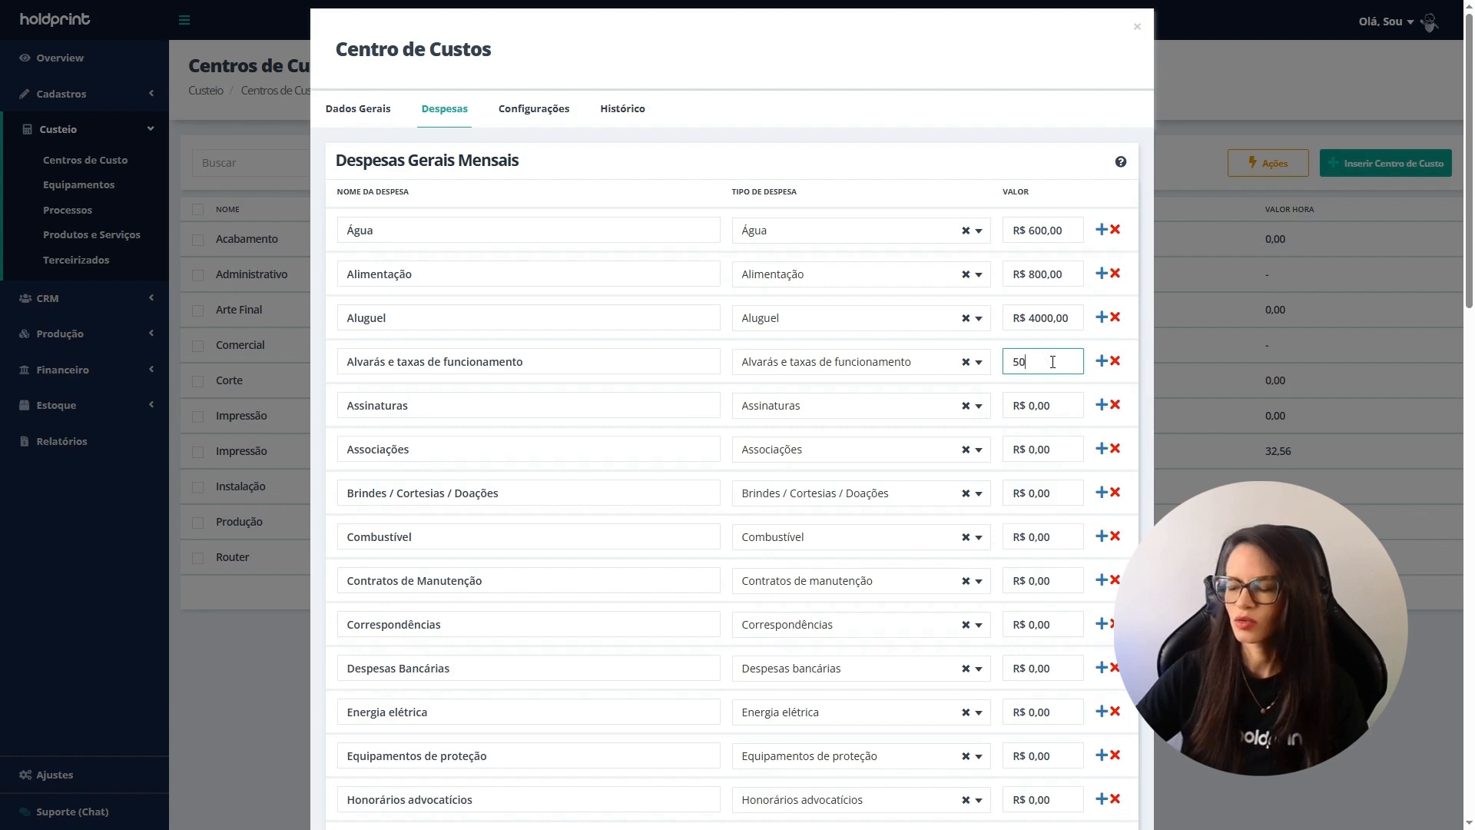
pyautogui.click(1053, 408)
pyautogui.write('200')
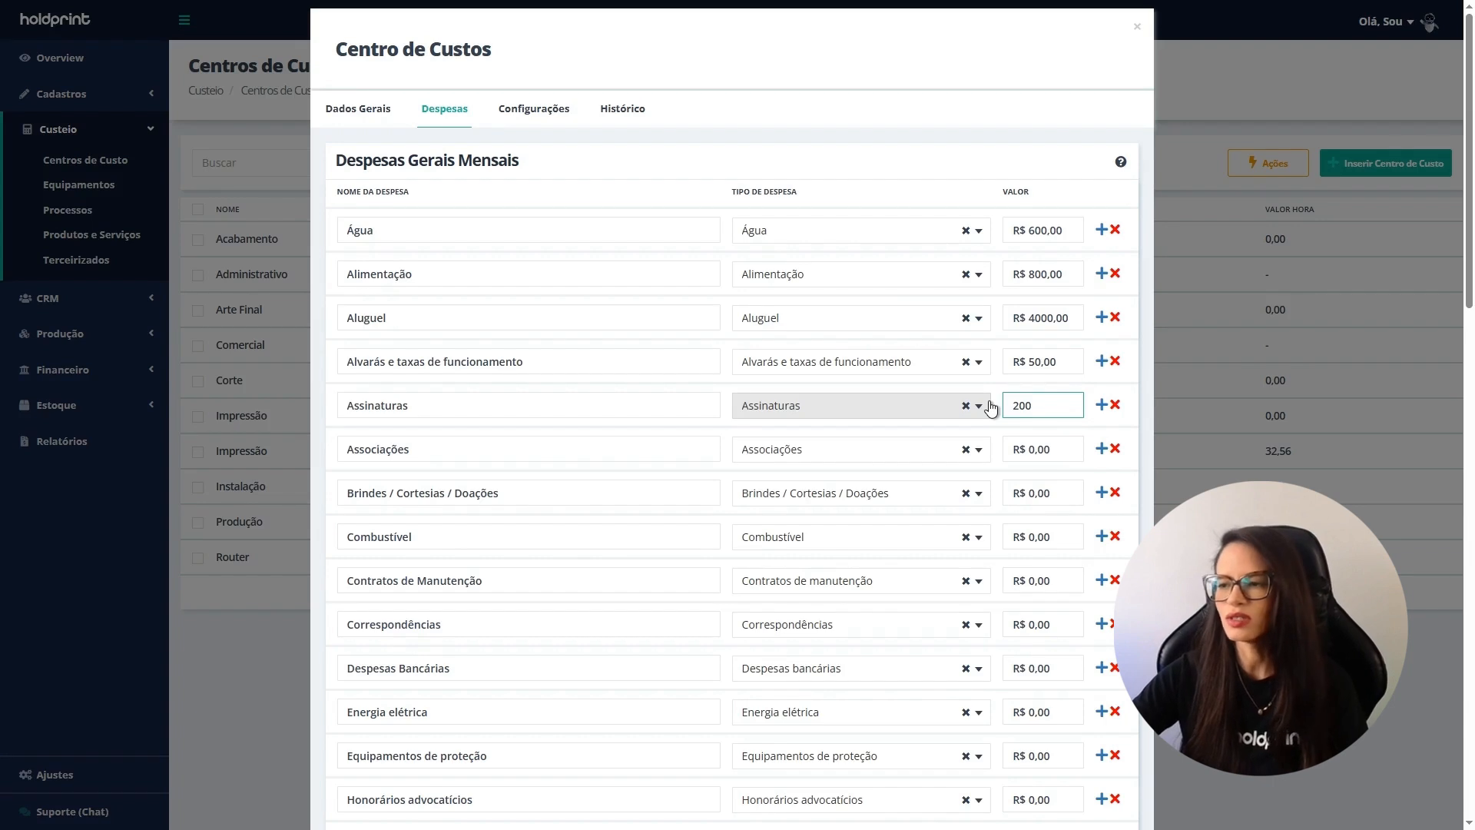
# Step: Remove the Associações expense and set Brindes / Cortesias / Doações to R$ 100
pyautogui.click(1115, 449)
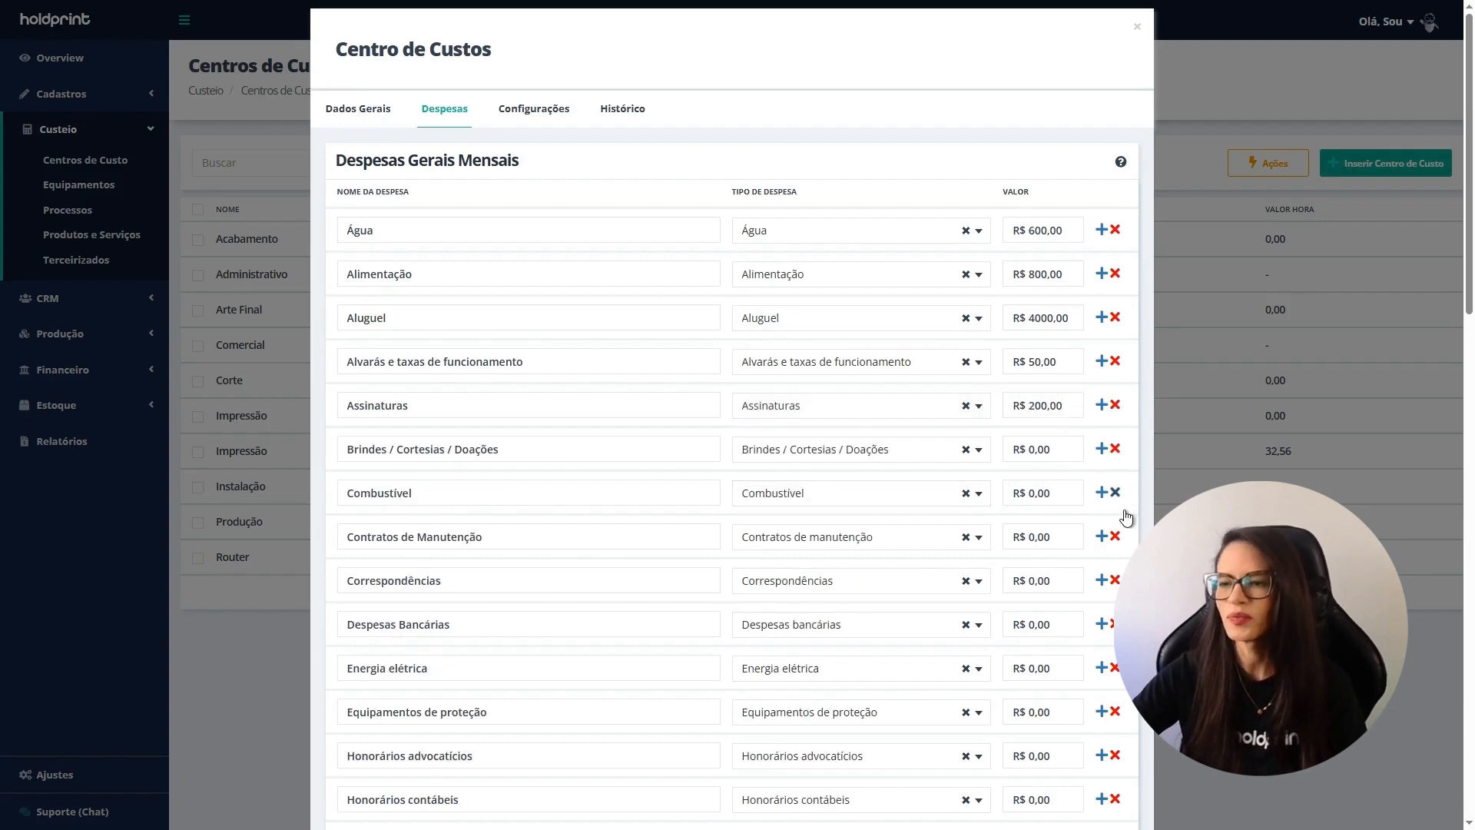
pyautogui.click(1058, 449)
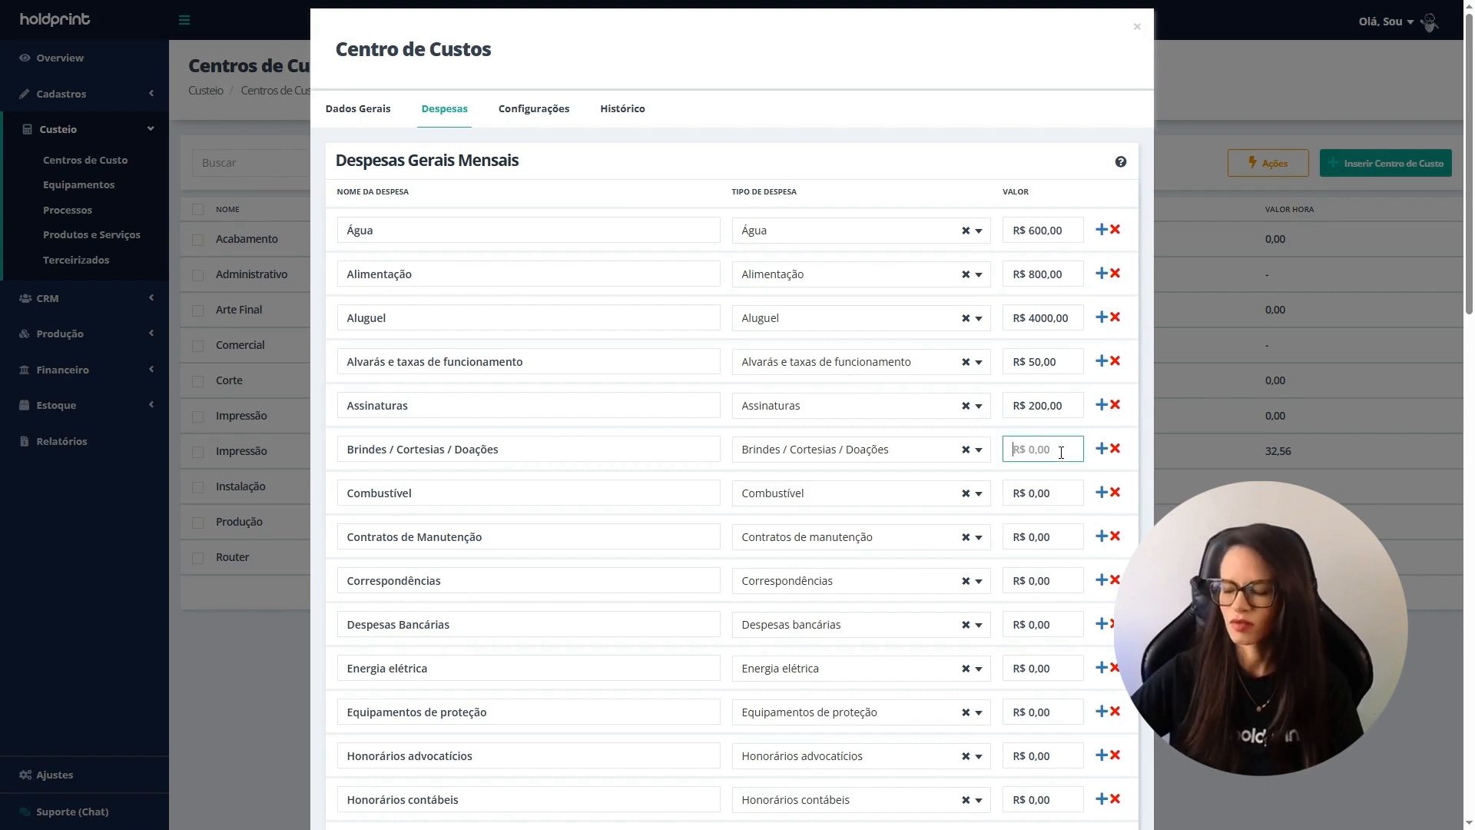
pyautogui.write('100')
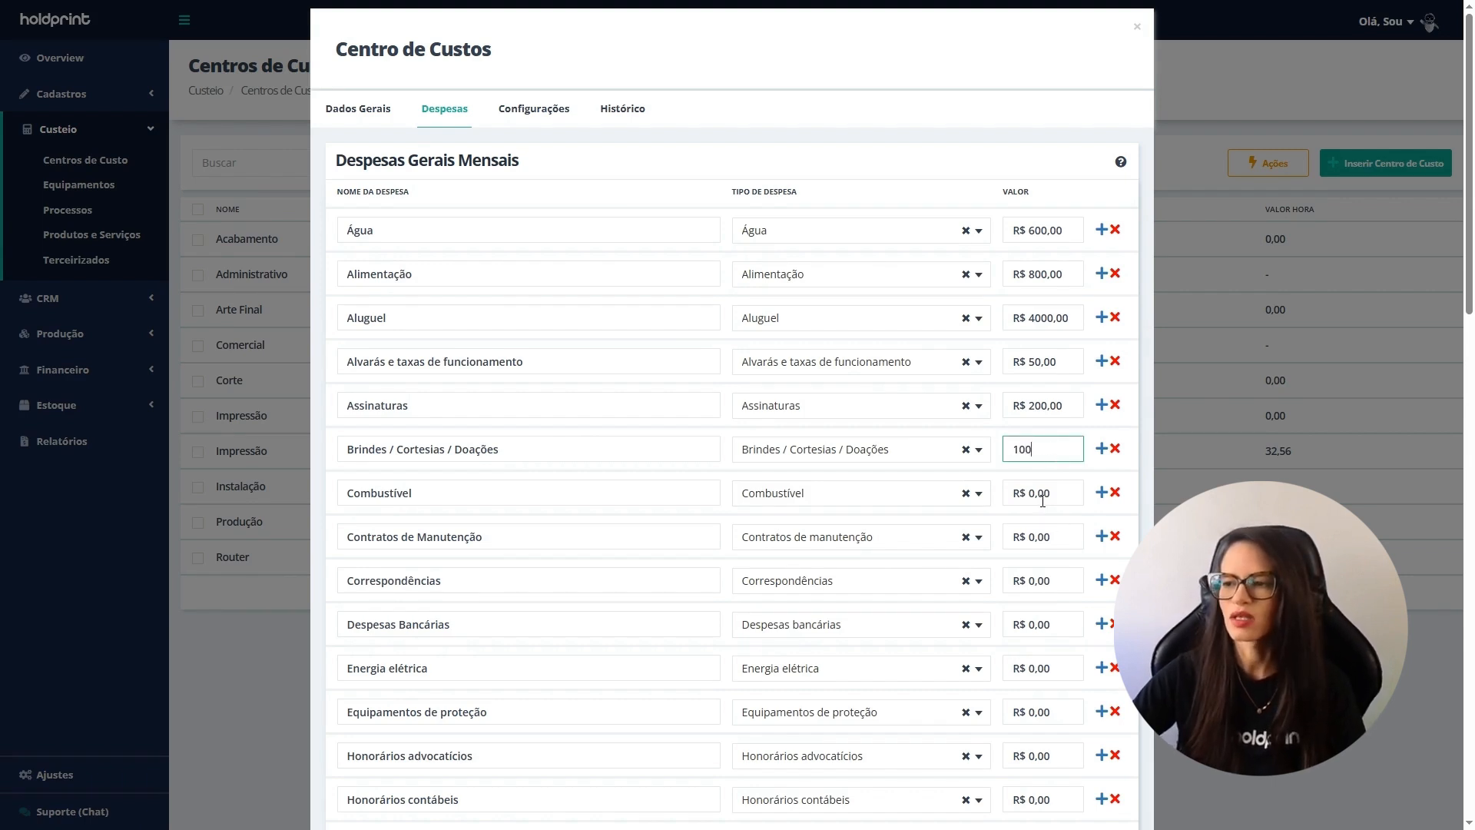
# Step: Set Combustível to R$ 600, Contratos de Manutenção to R$ 200 and Correspondências to R$ 150
pyautogui.click(1043, 500)
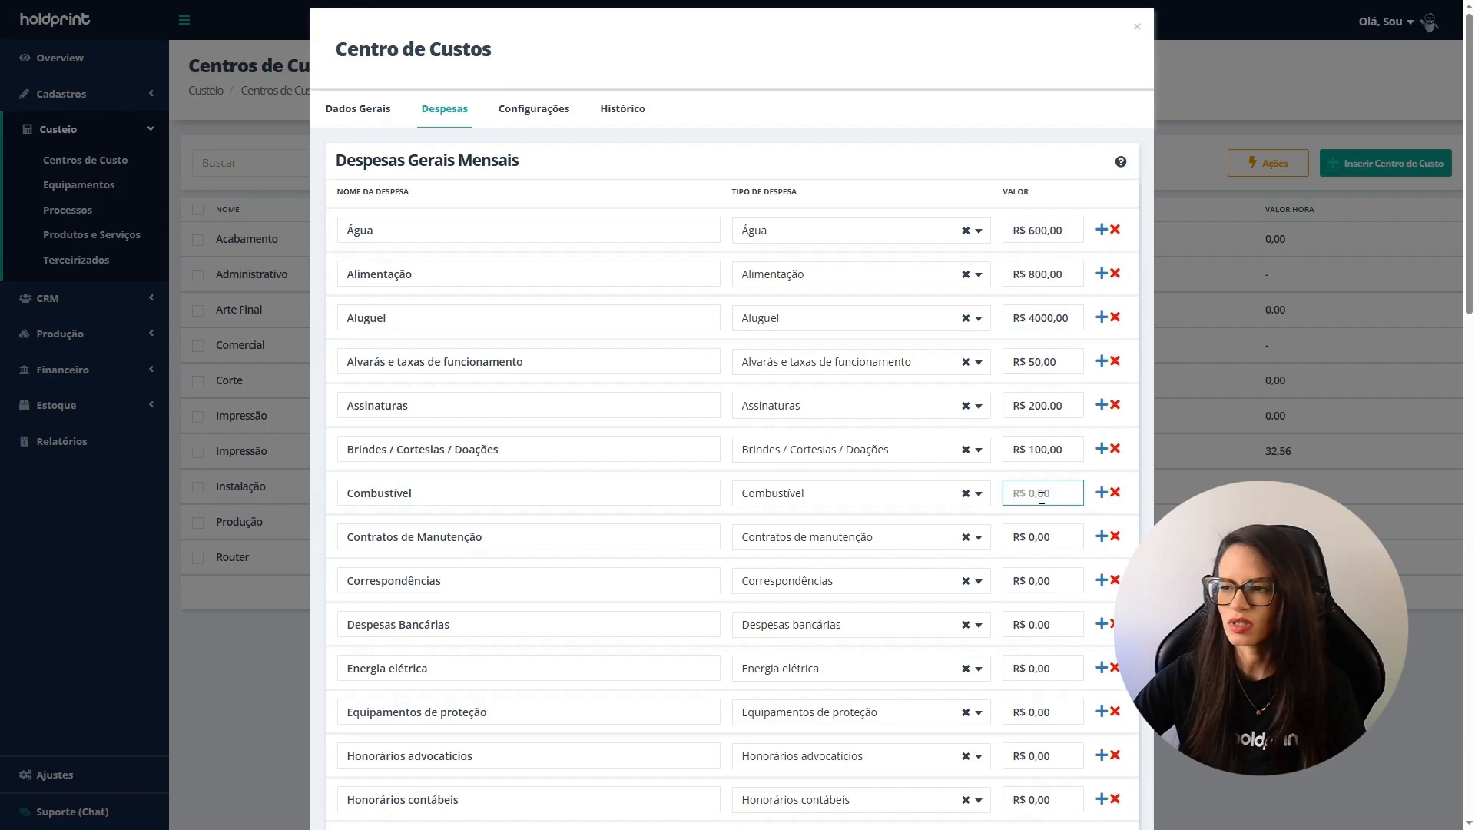
pyautogui.write('600')
pyautogui.click(1062, 532)
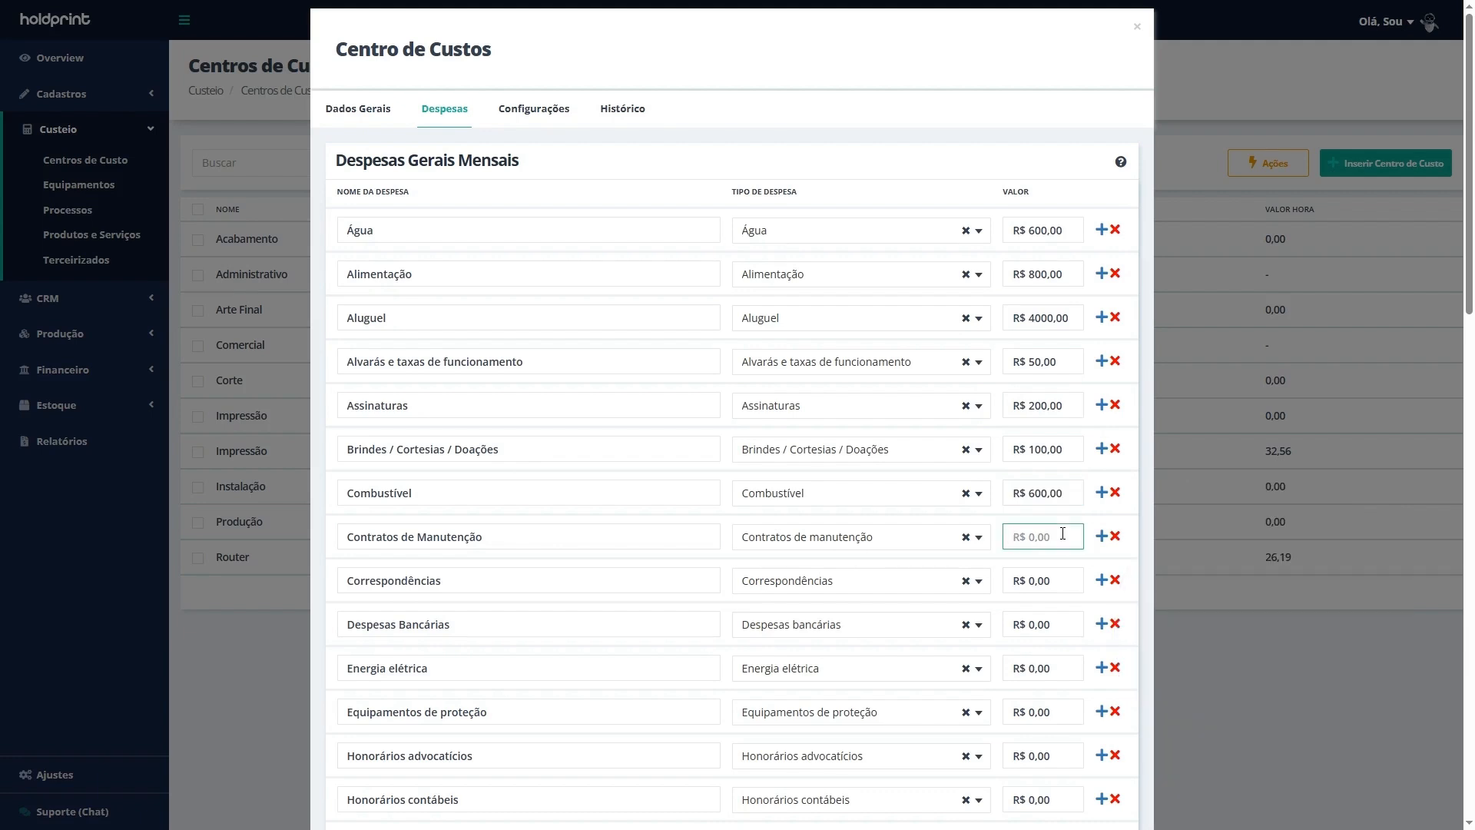
pyautogui.write('200')
pyautogui.click(1071, 580)
pyautogui.write('150')
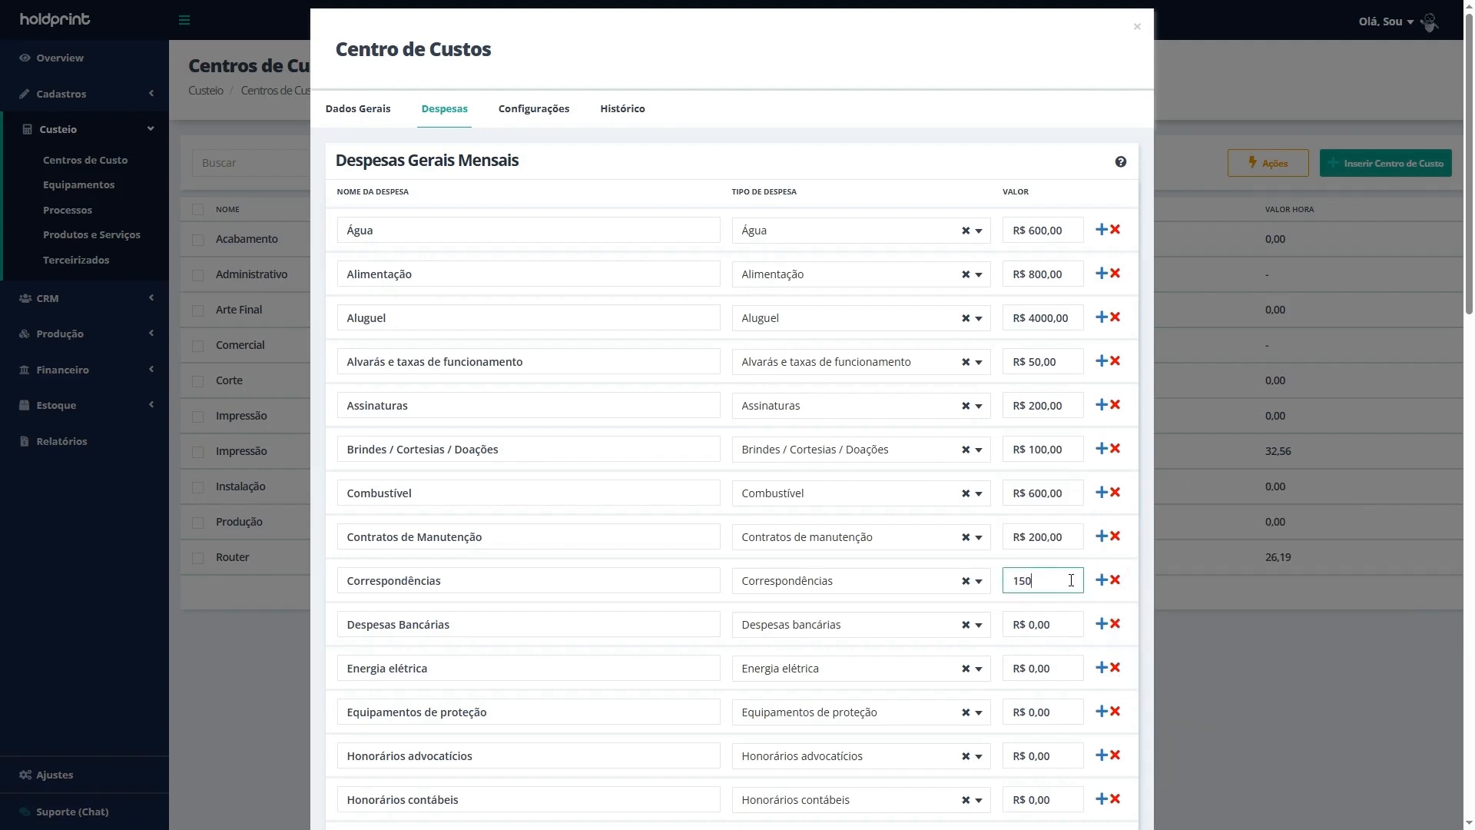
# Step: Set Manutenção de equipamentos to R$ 200, Manutenção de veículos to R$ 500 and Manutenção predial to R$ 50
pyautogui.scroll(-1, 1075, 598)
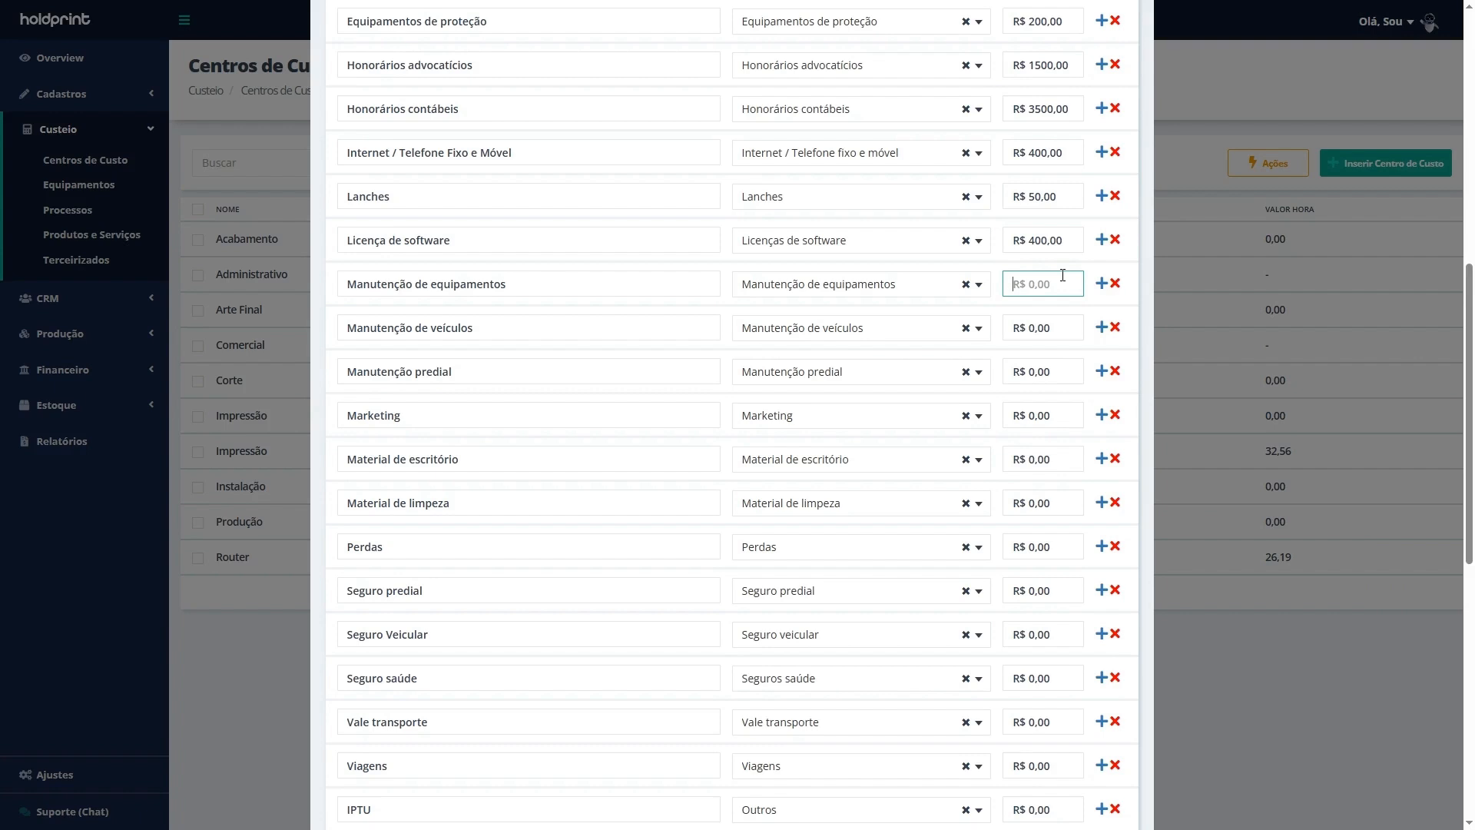
pyautogui.write('200')
pyautogui.click(1053, 328)
pyautogui.write('500')
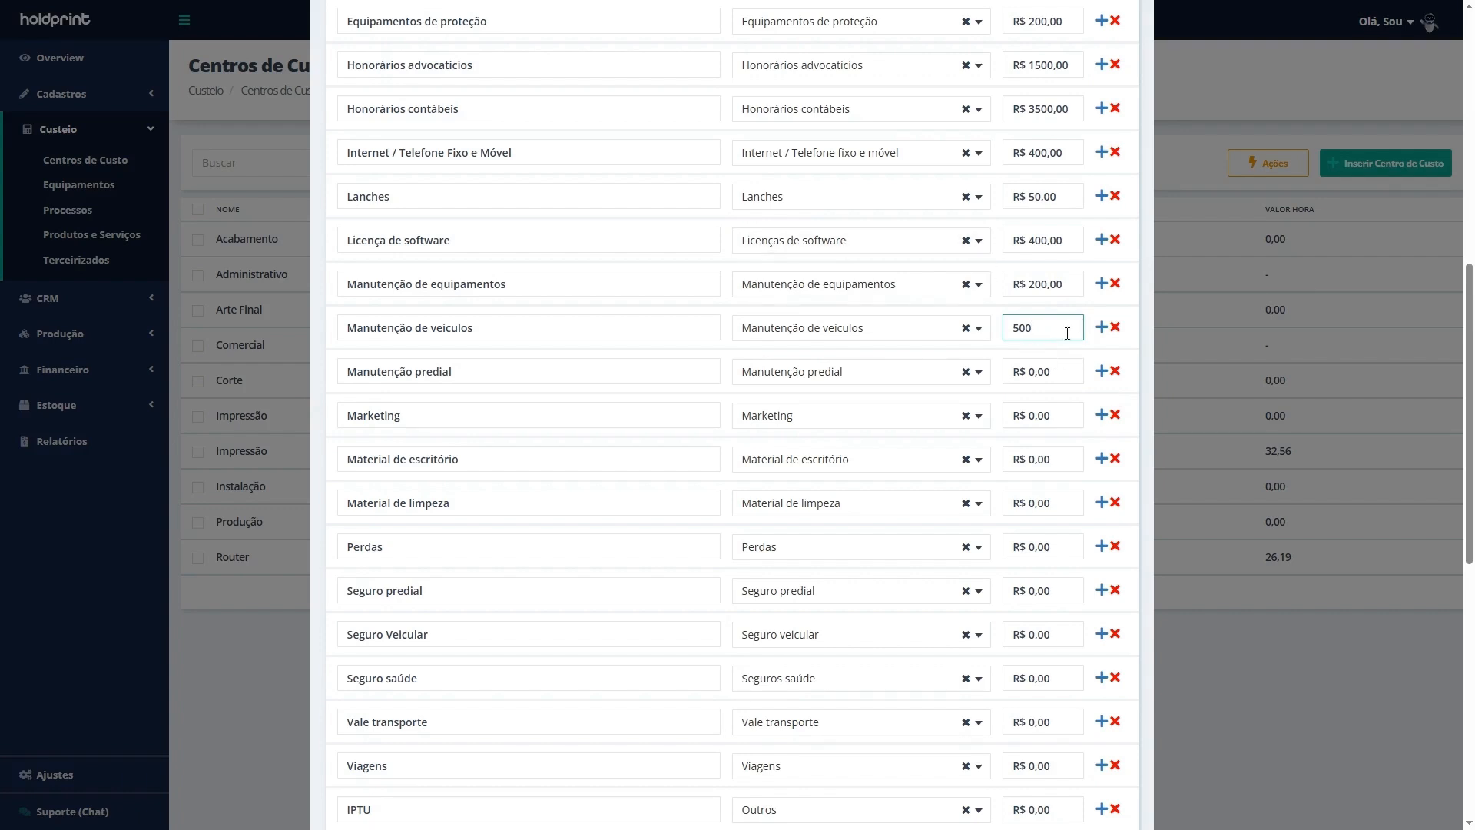
pyautogui.click(1077, 371)
pyautogui.write('50')
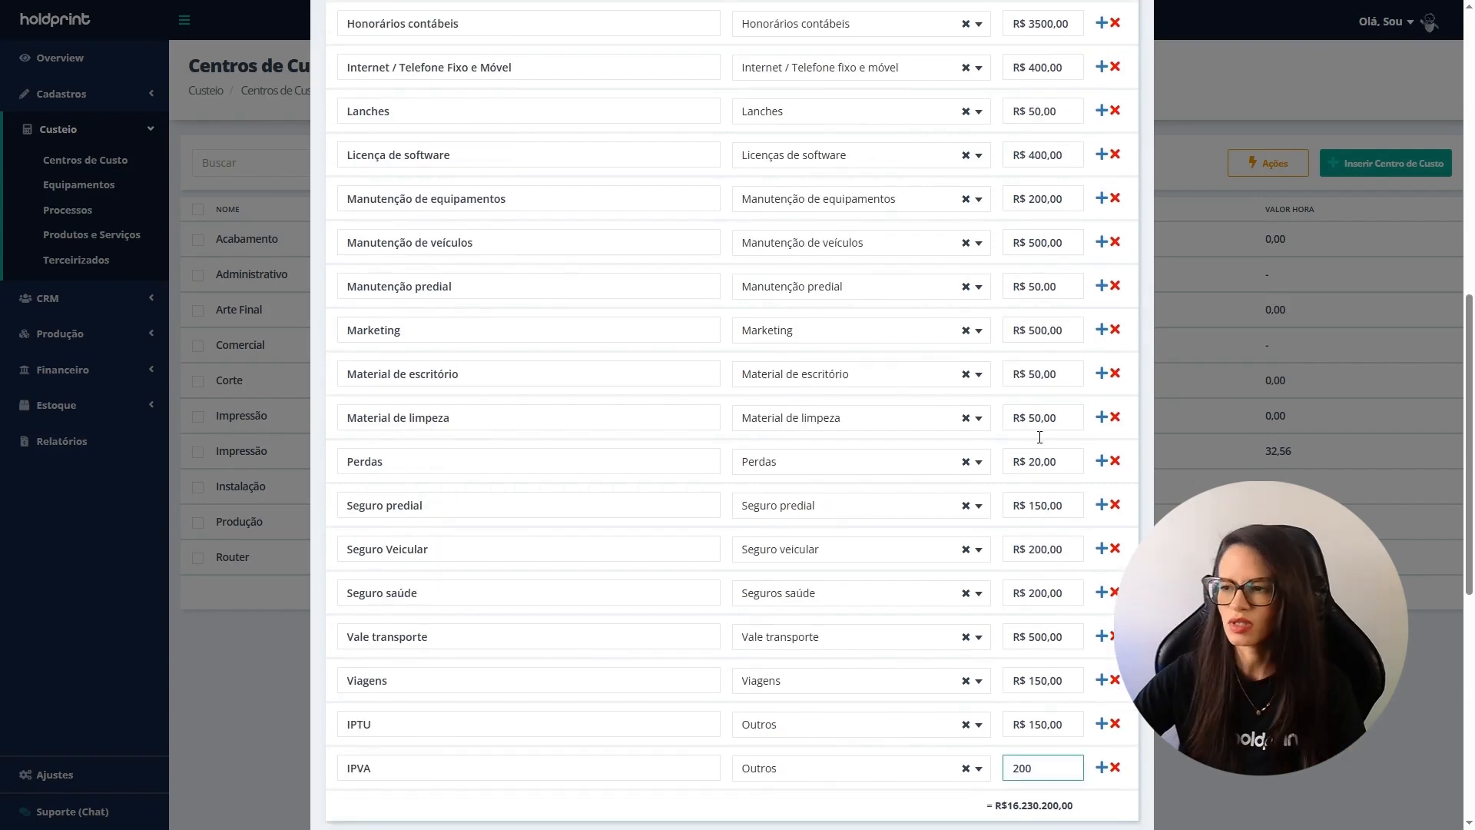
# Step: Add a general monthly expense named Estacionamento below IPVA, with Outros as its expense type
pyautogui.scroll(4, 1037, 286)
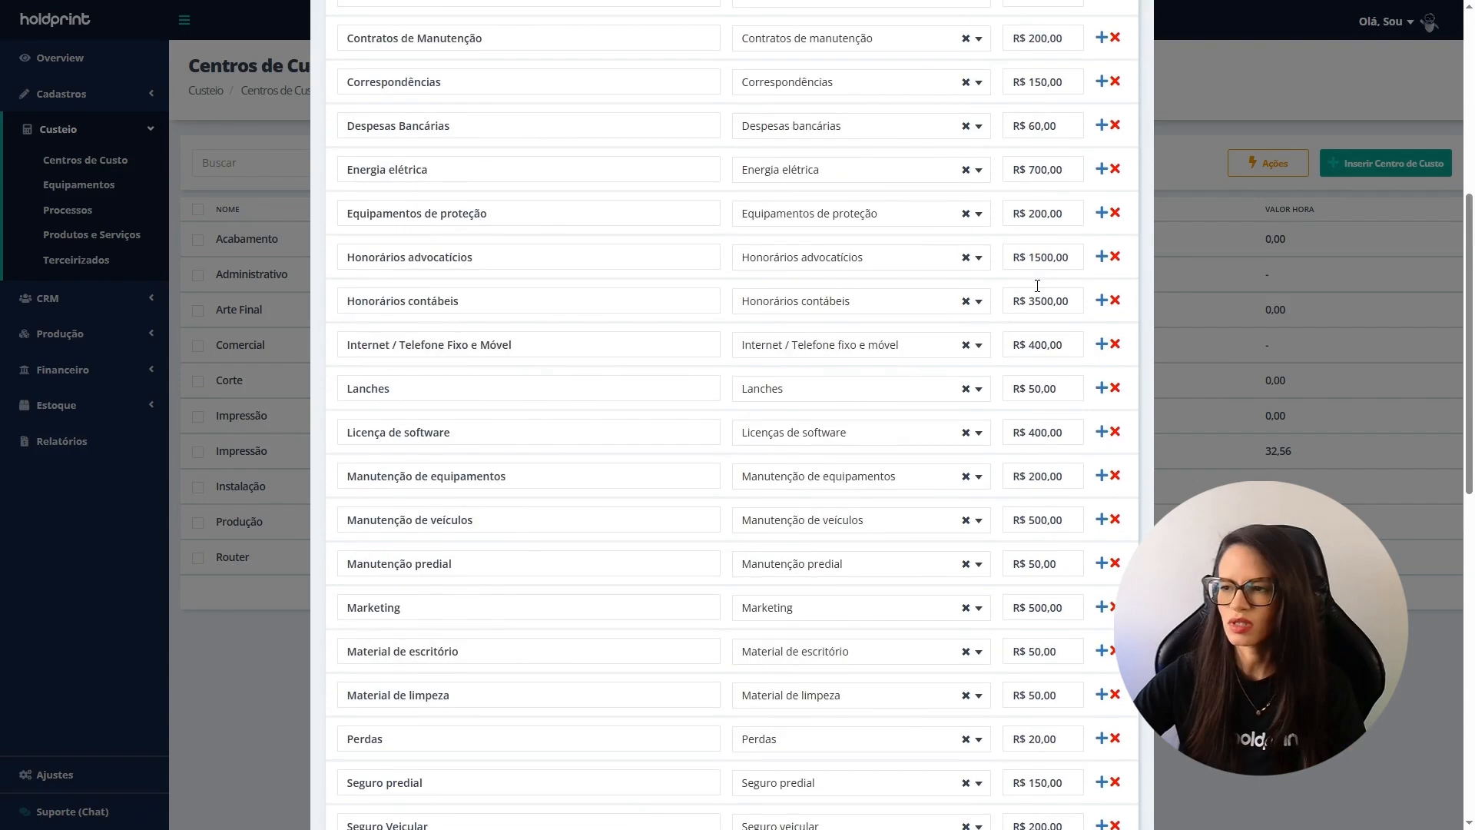
pyautogui.scroll(-5, 1037, 286)
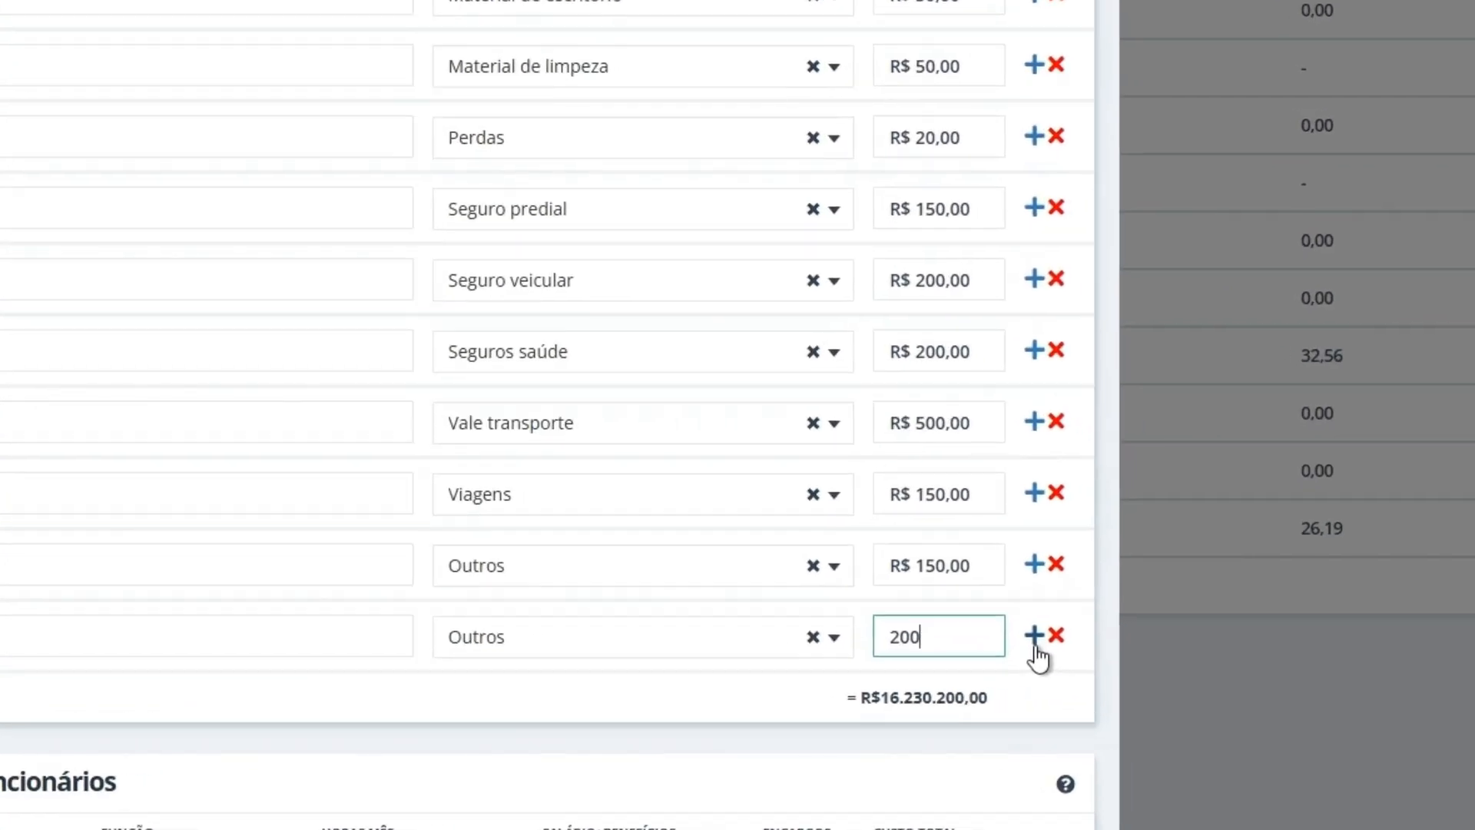
pyautogui.click(1102, 624)
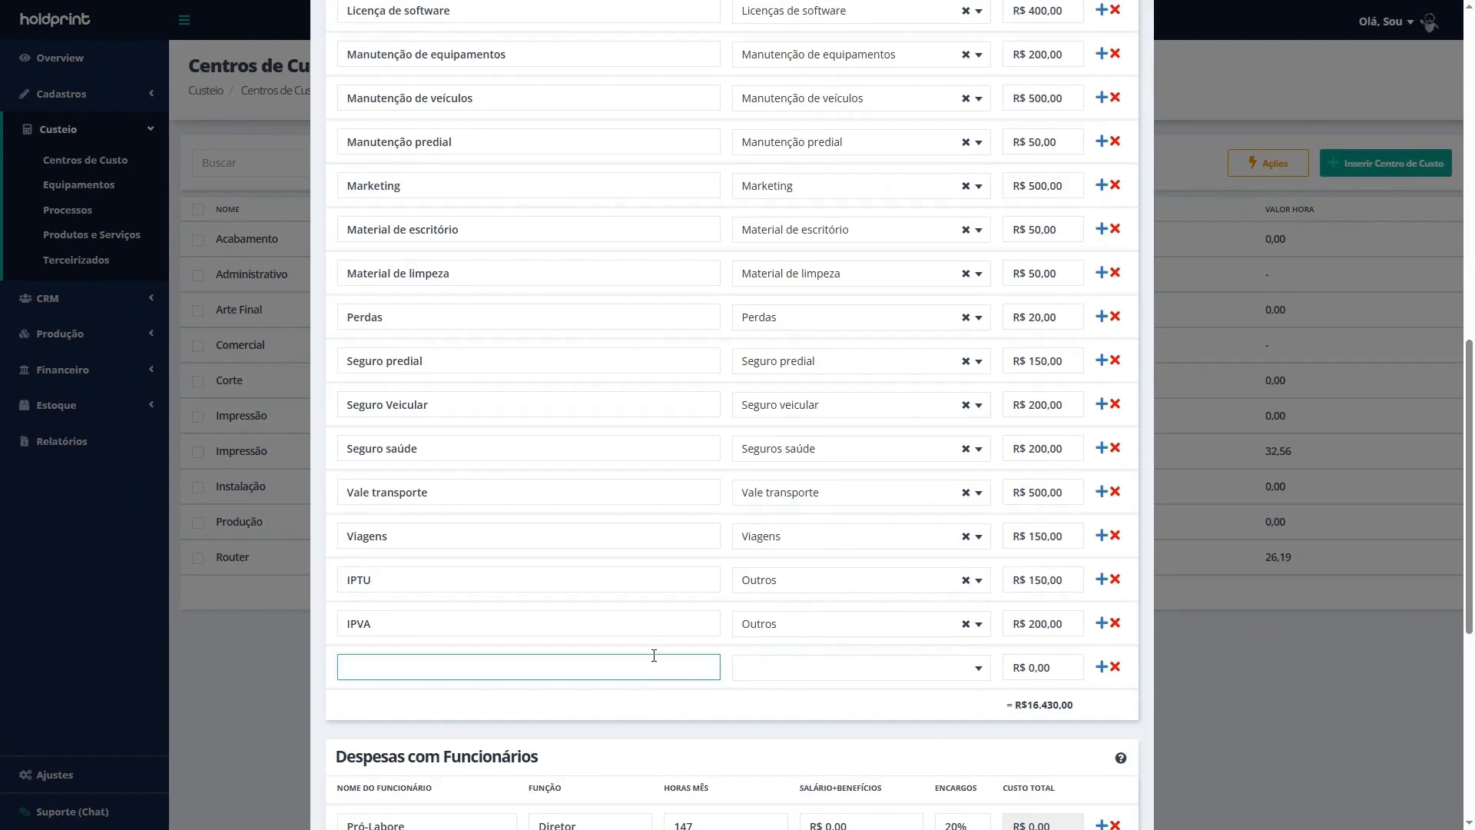
pyautogui.write('Estacionamento')
pyautogui.press('Tab')
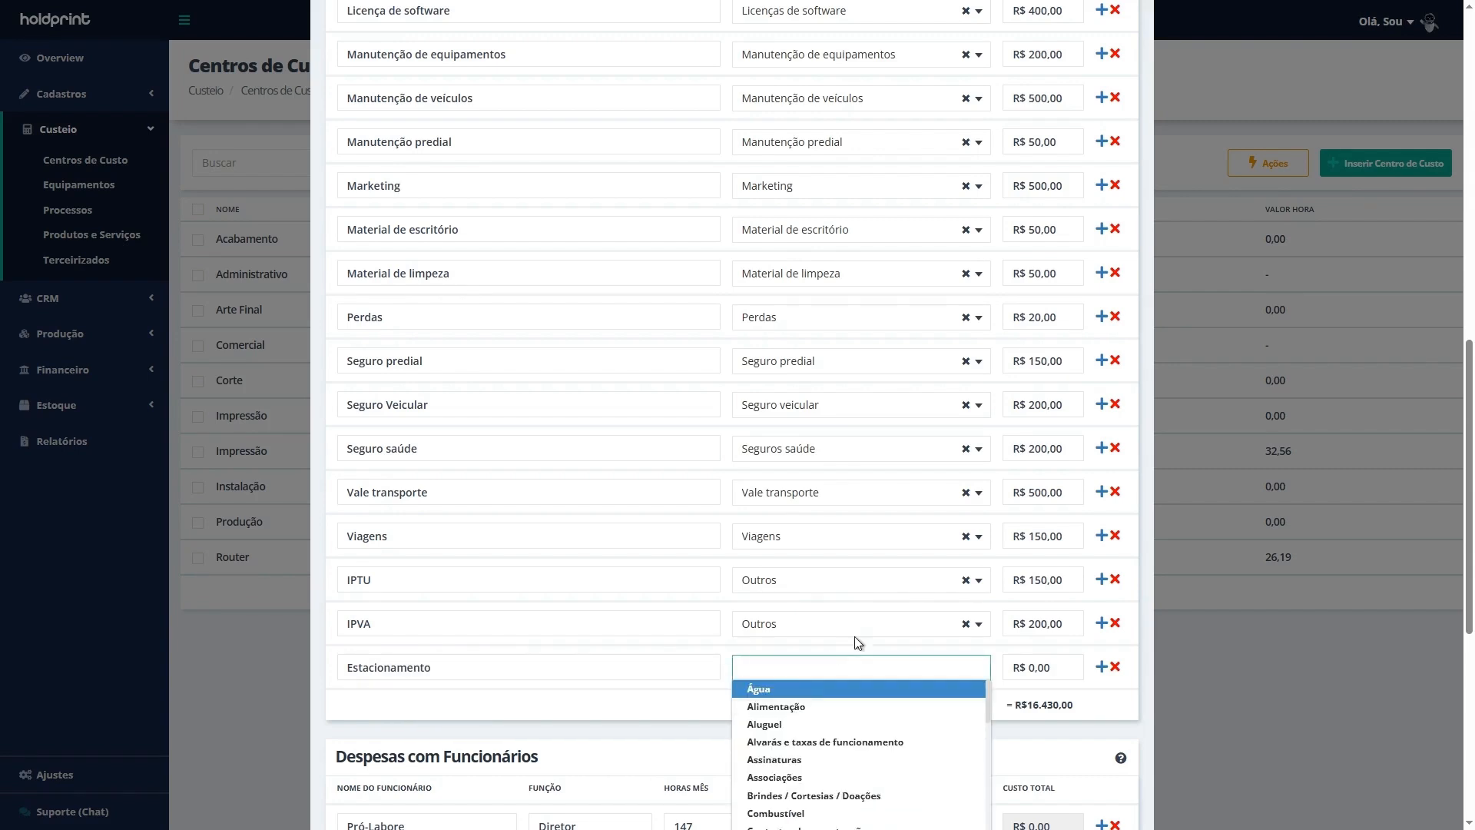
pyautogui.scroll(-2, 866, 638)
pyautogui.scroll(-2, 866, 632)
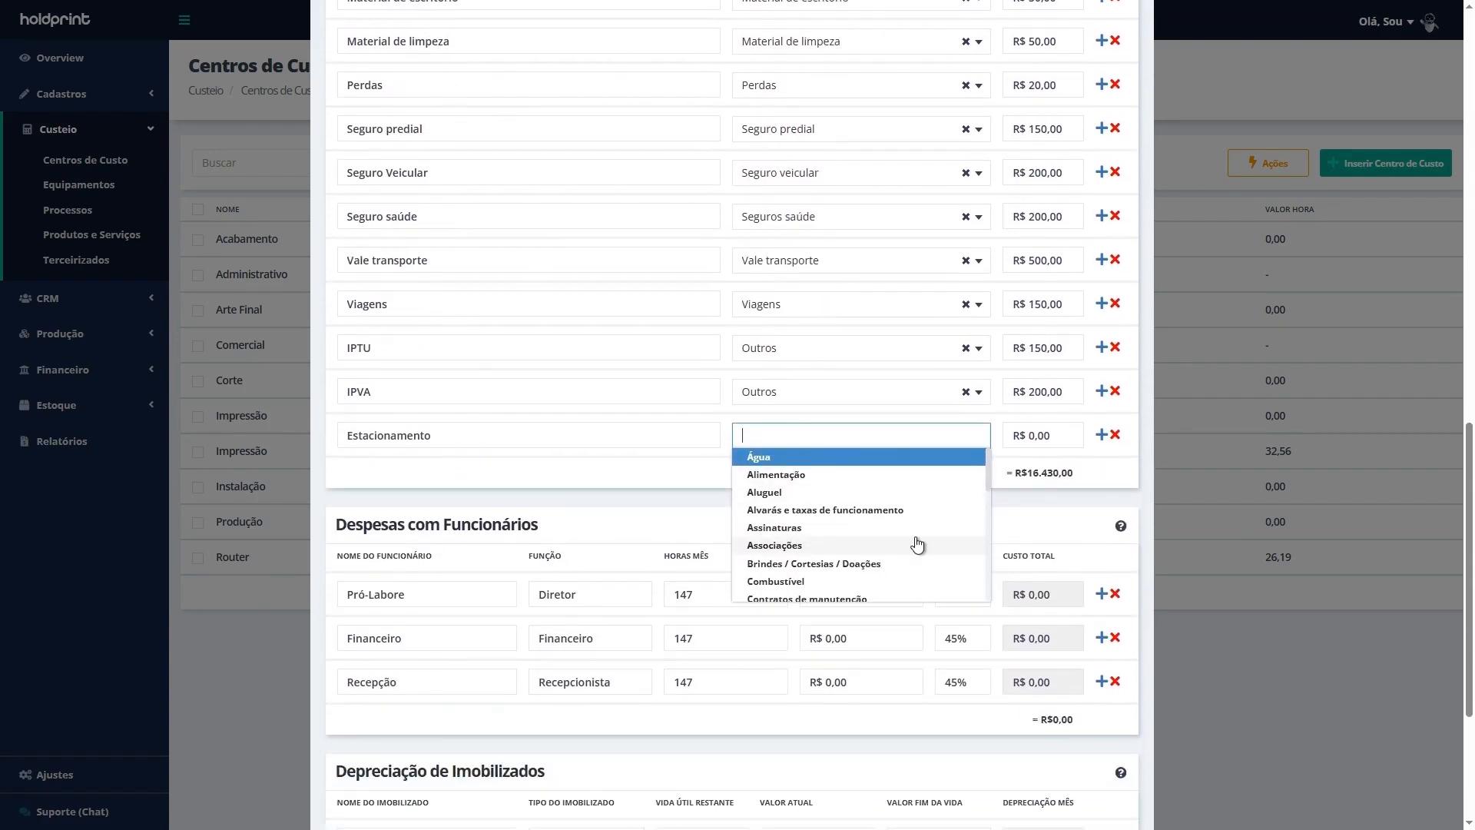
pyautogui.scroll(-2, 992, 410)
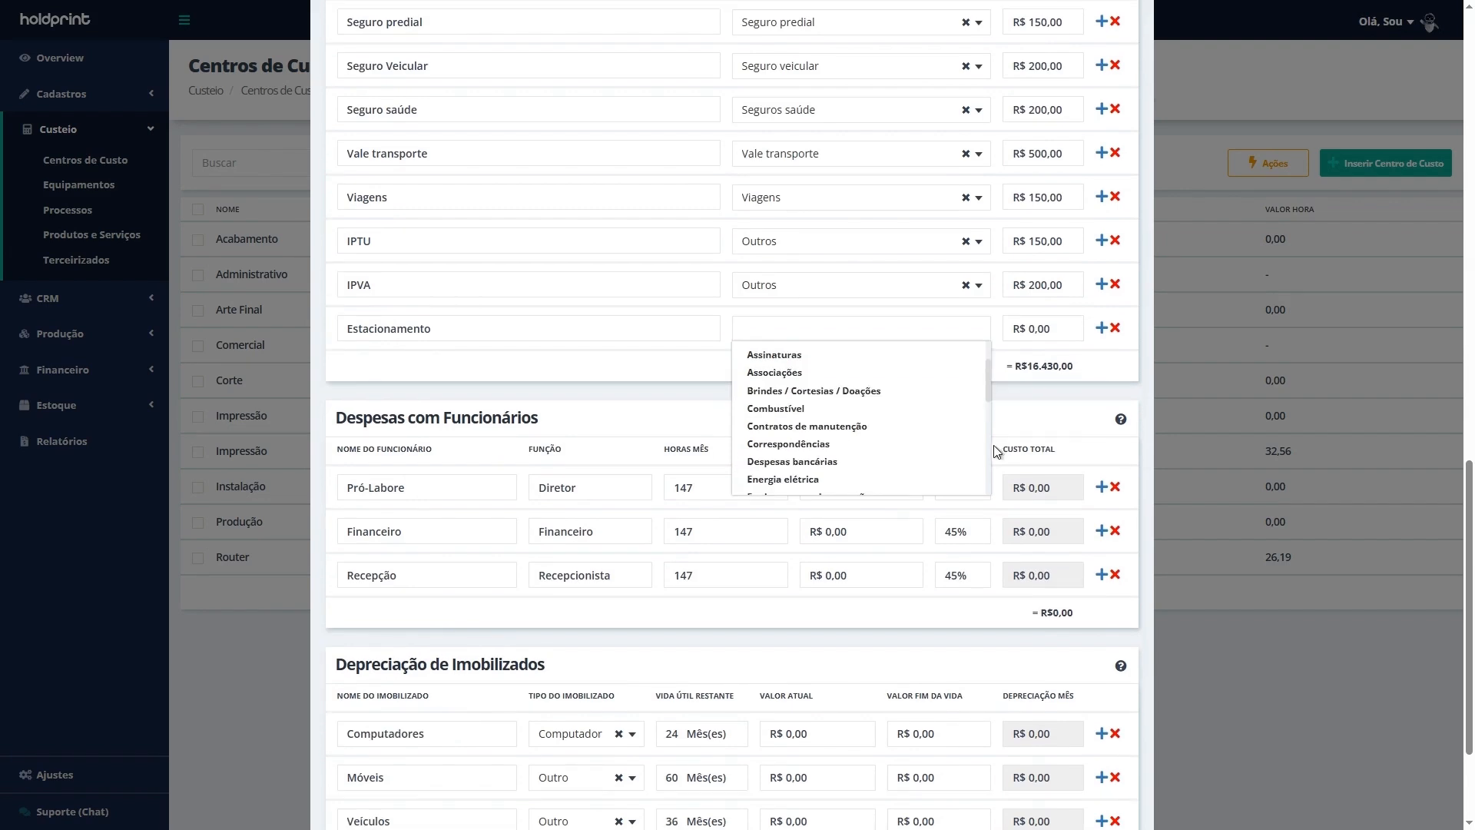
pyautogui.scroll(-2, 830, 415)
pyautogui.scroll(-5, 824, 419)
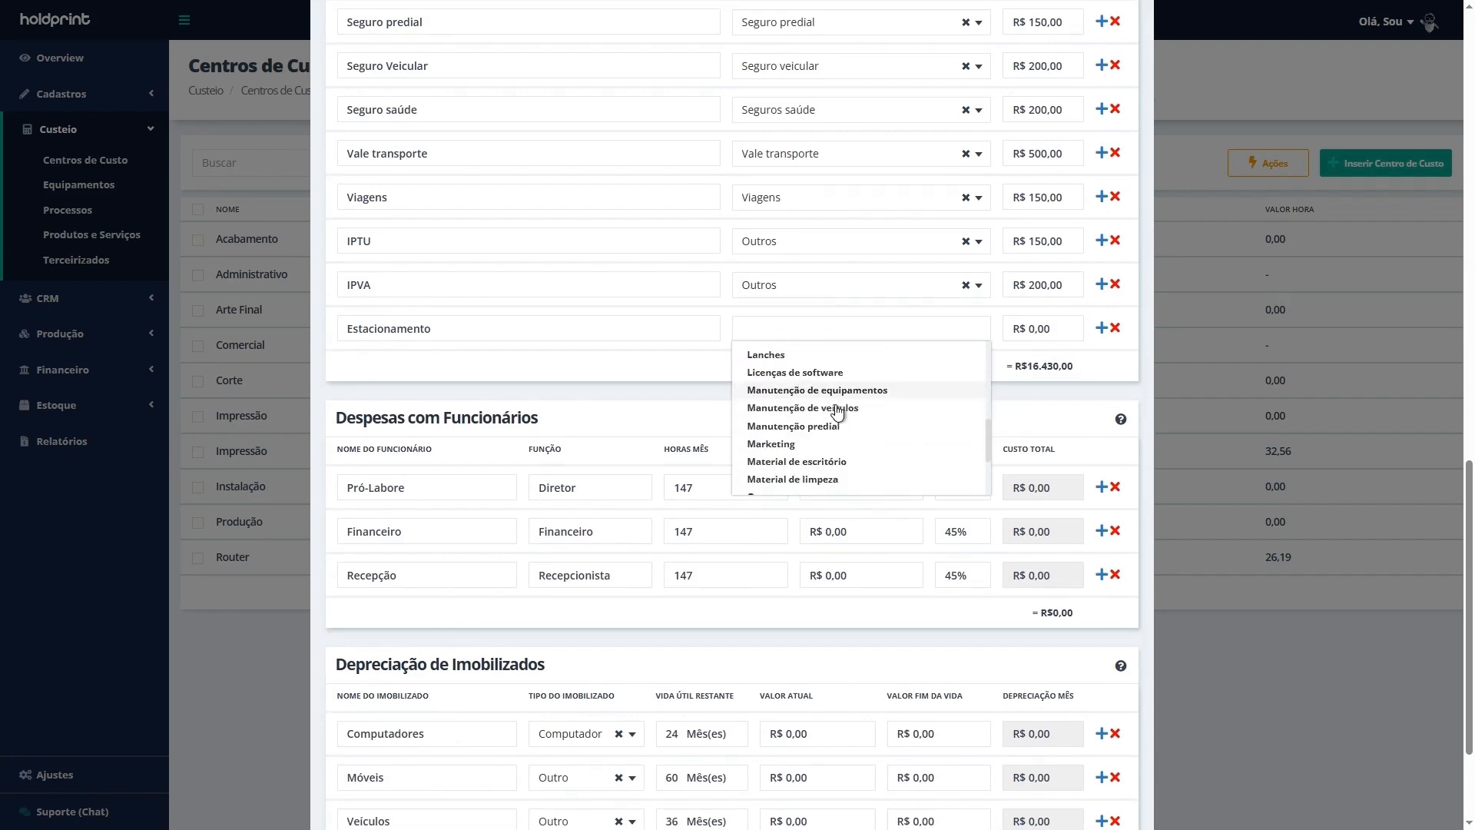
pyautogui.click(805, 359)
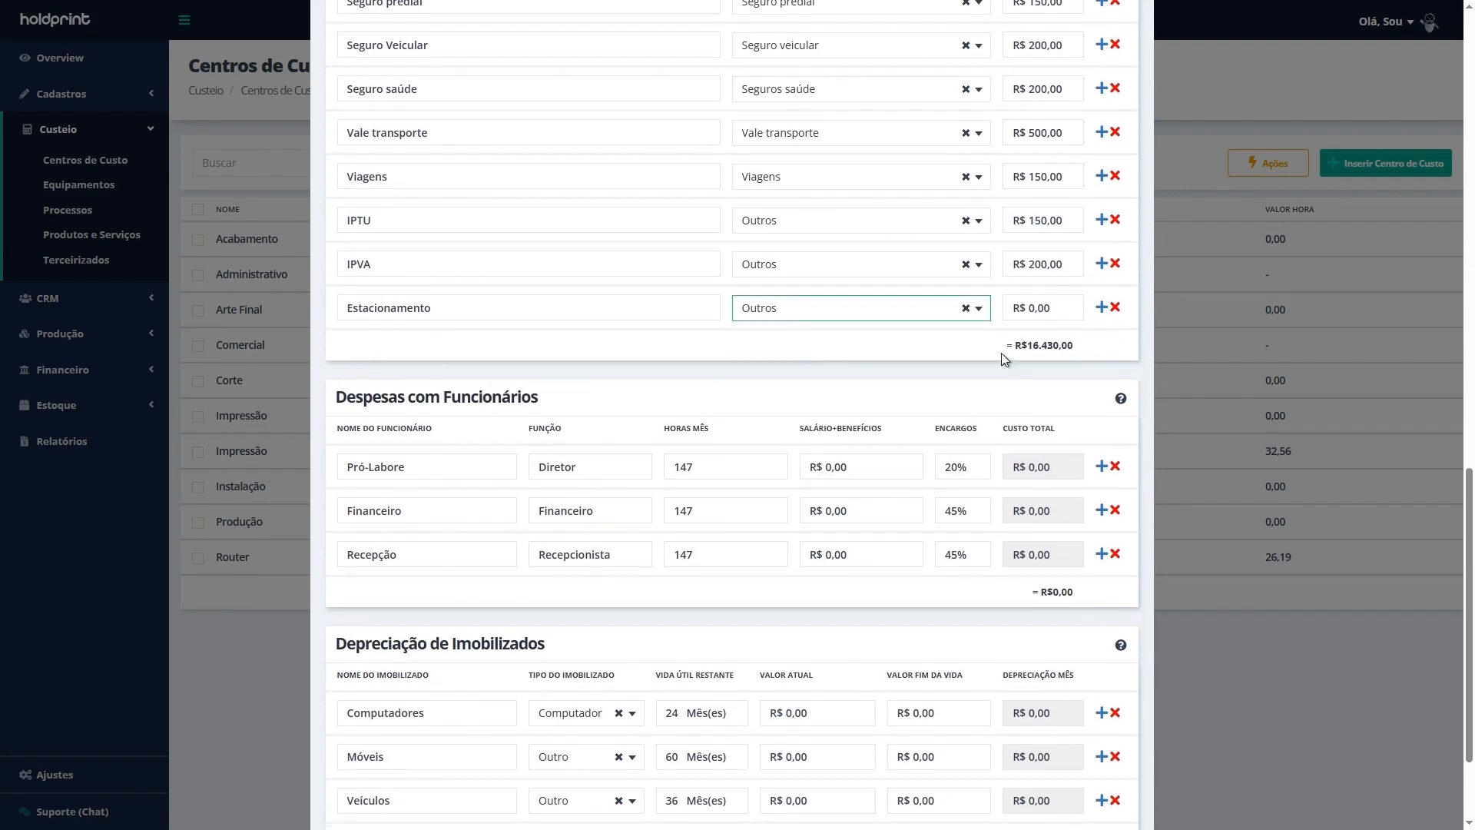
# Step: Set the Estacionamento expense's monthly value to R$ 50
pyautogui.click(1062, 301)
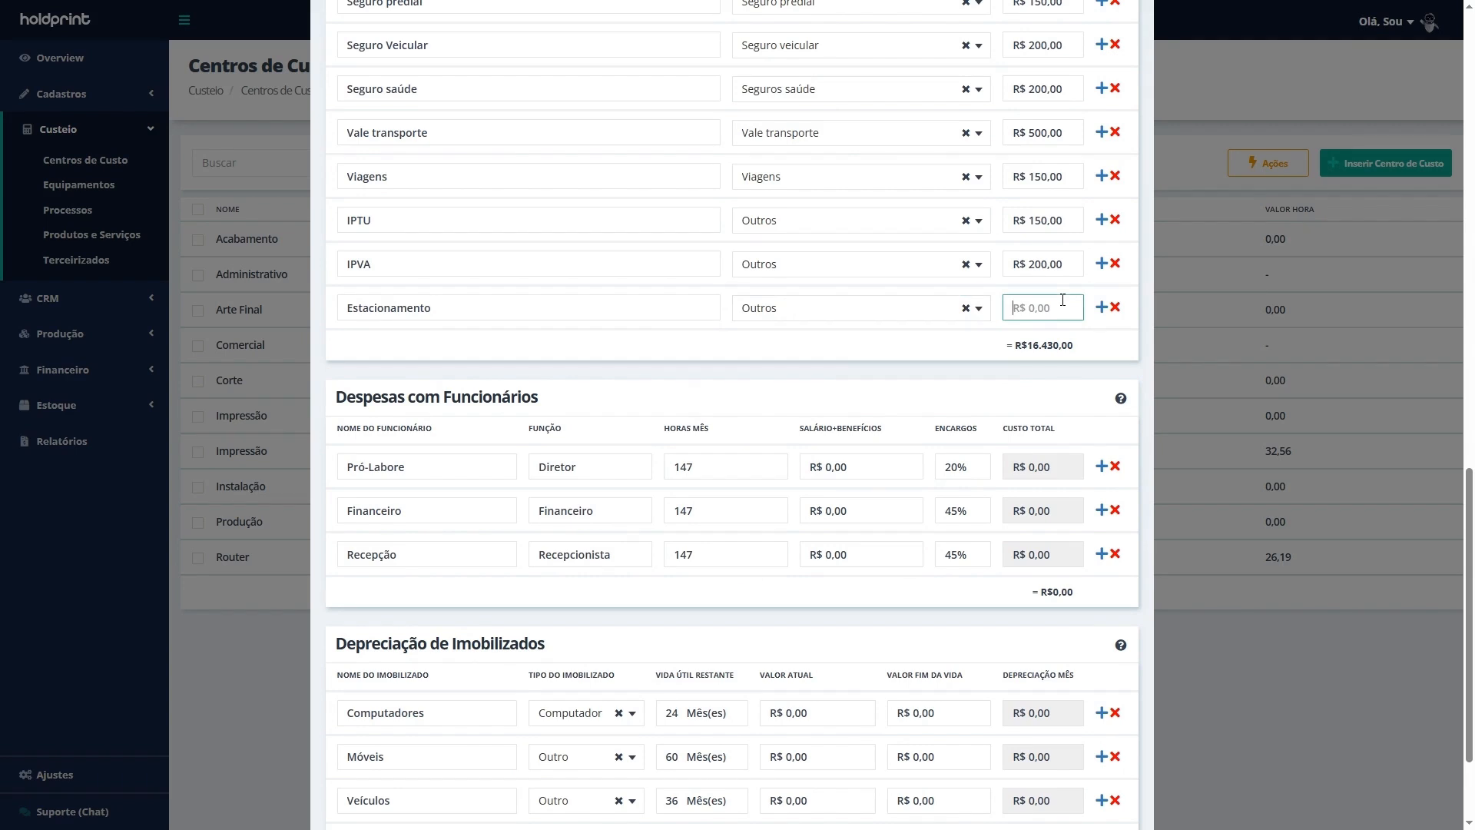
pyautogui.write('50')
pyautogui.click(932, 346)
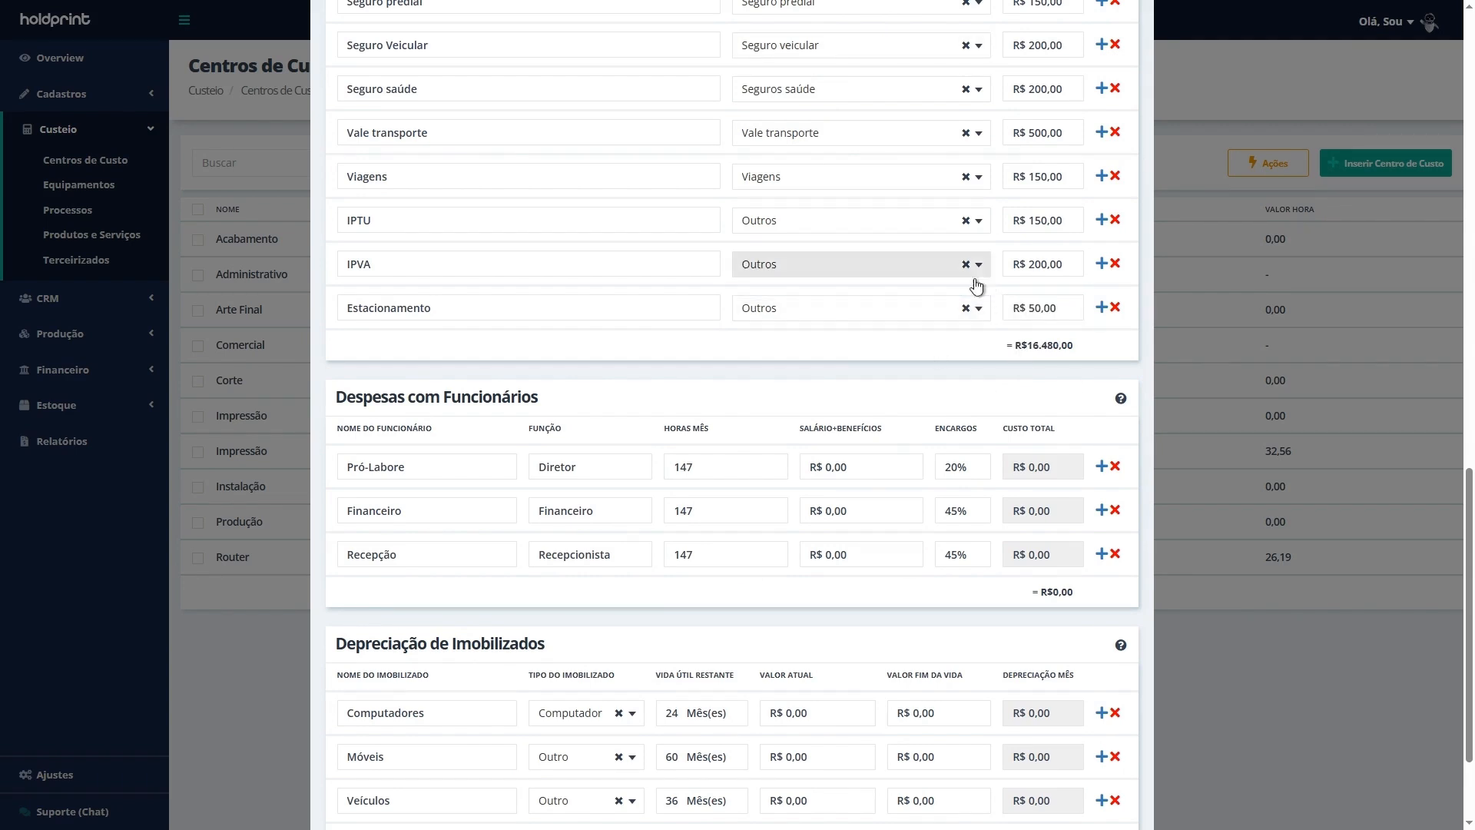
# Step: Append the director's first name to the Pró-Labore employee entry and set its salary plus benefits to R$ 8000
pyautogui.scroll(2, 979, 288)
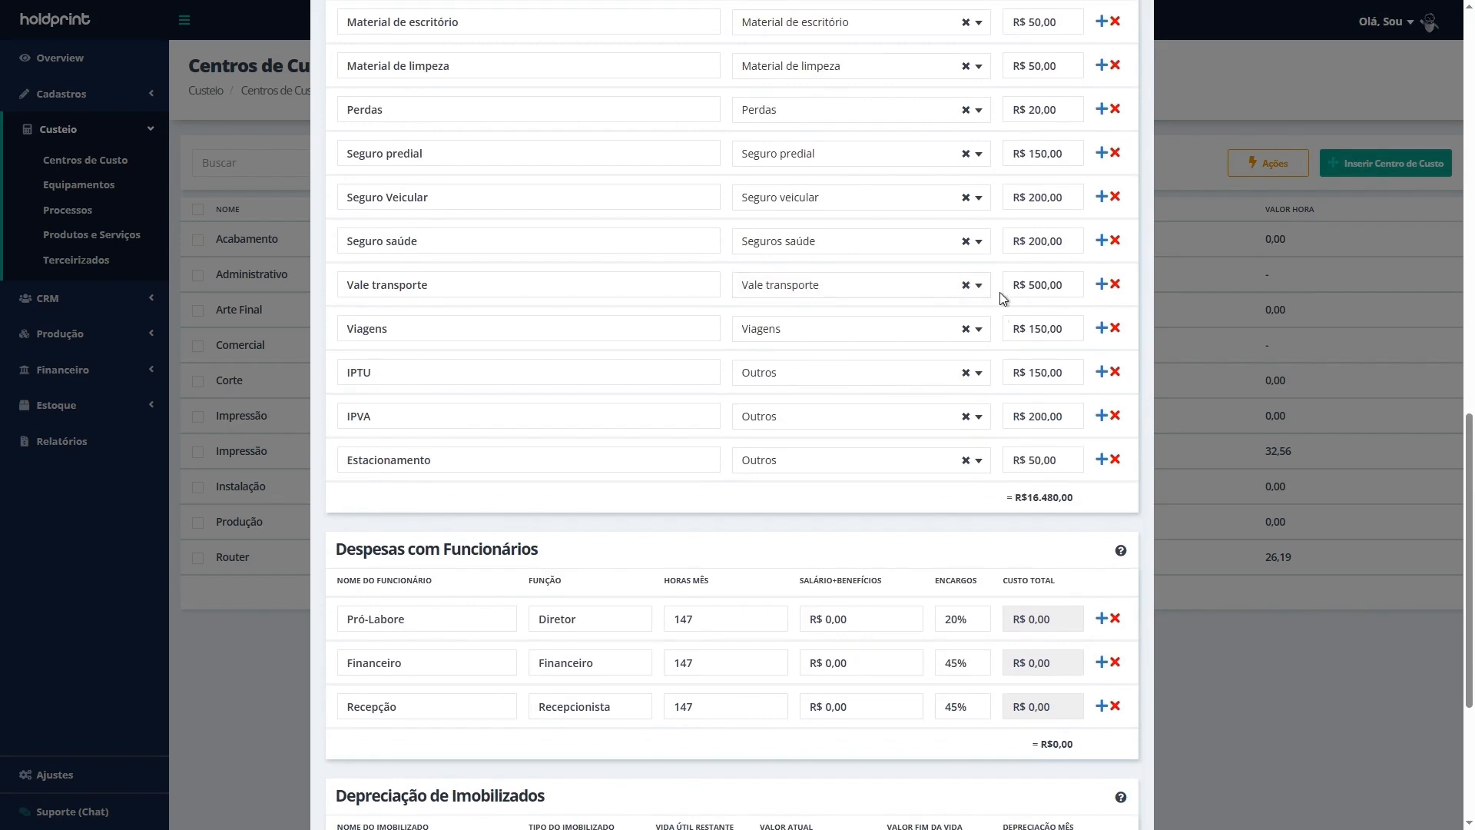
pyautogui.scroll(-2, 1003, 299)
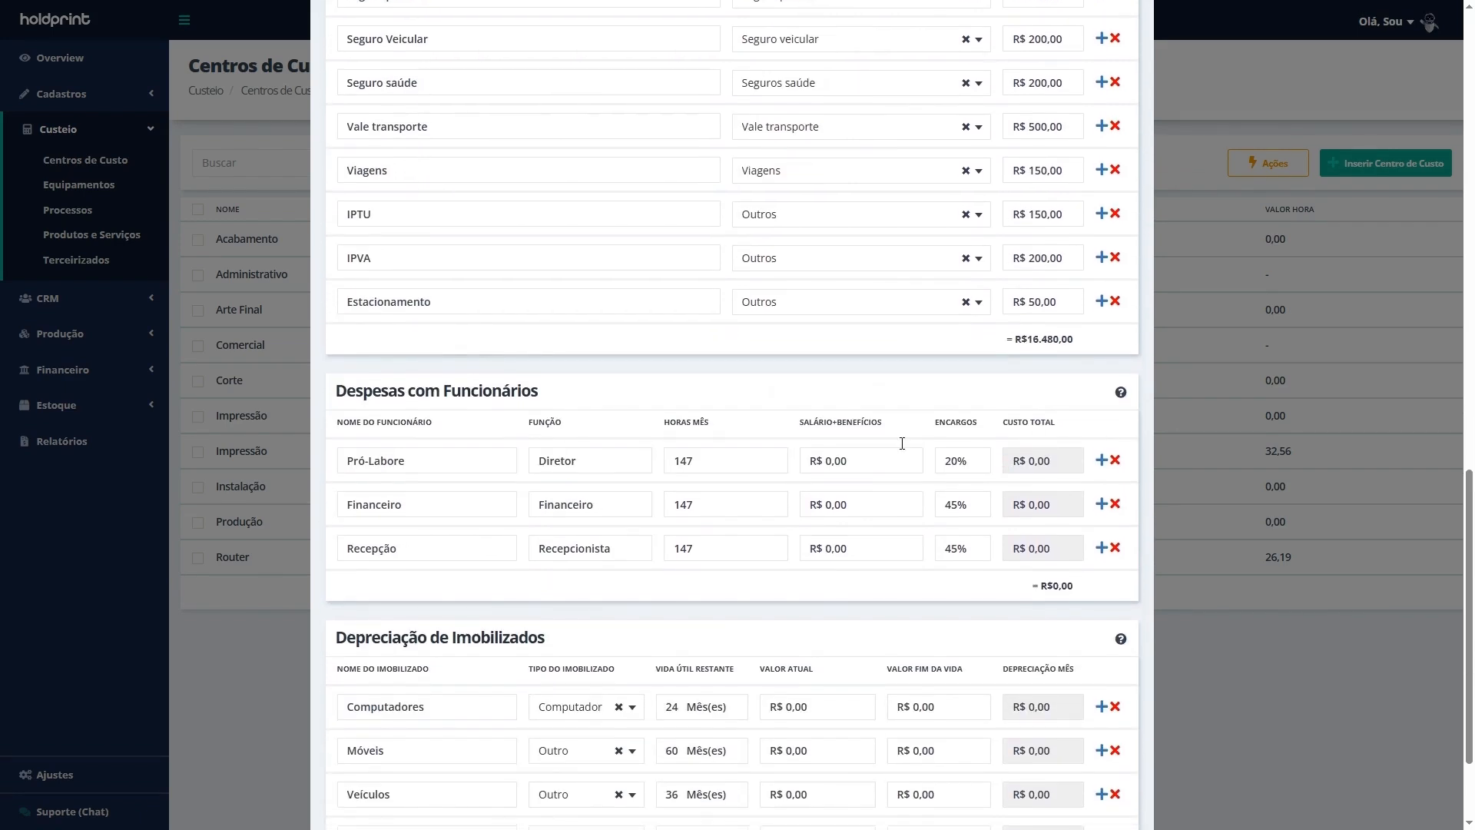
pyautogui.scroll(-1, 902, 443)
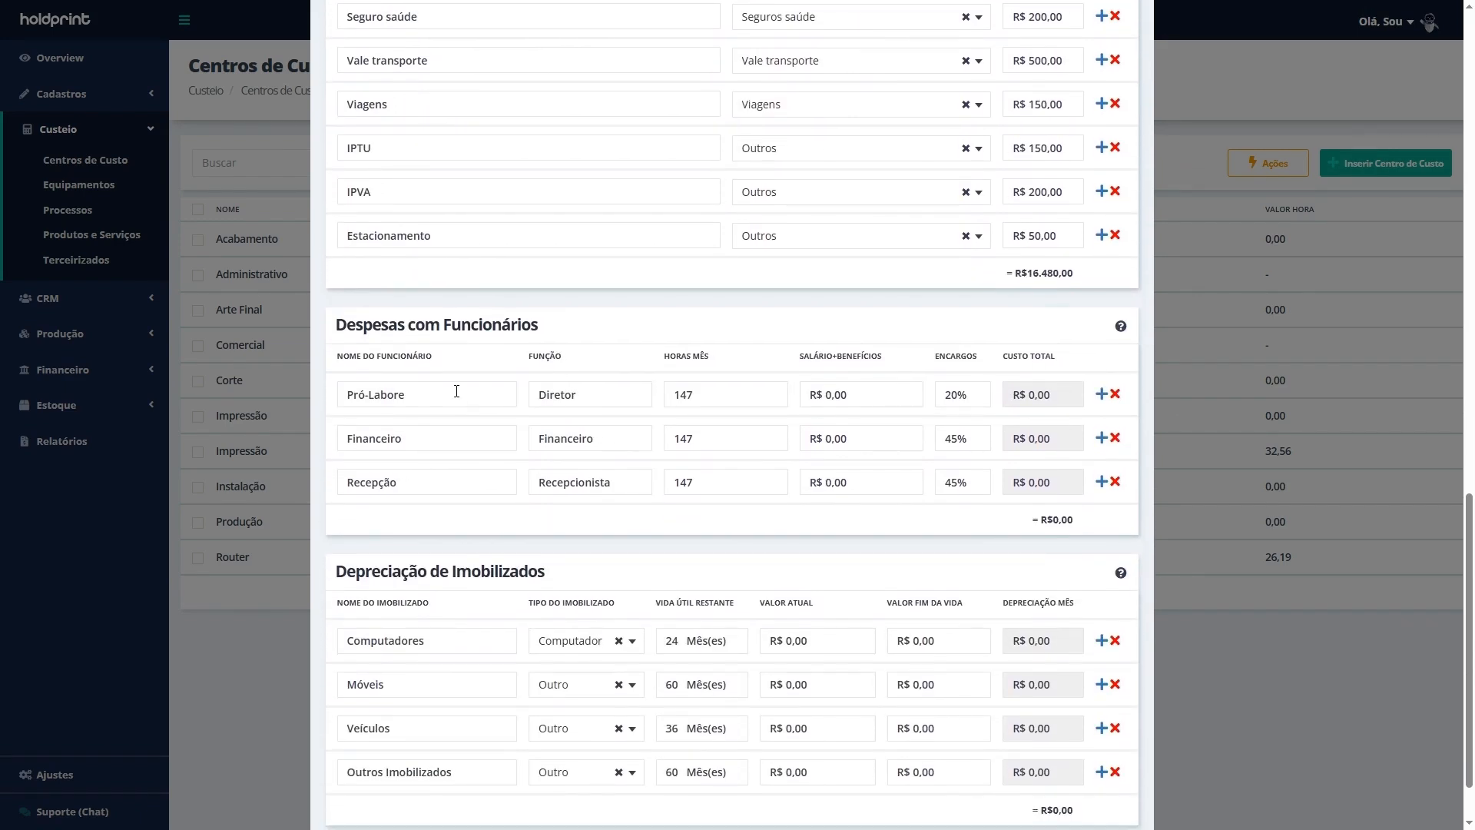
pyautogui.click(457, 387)
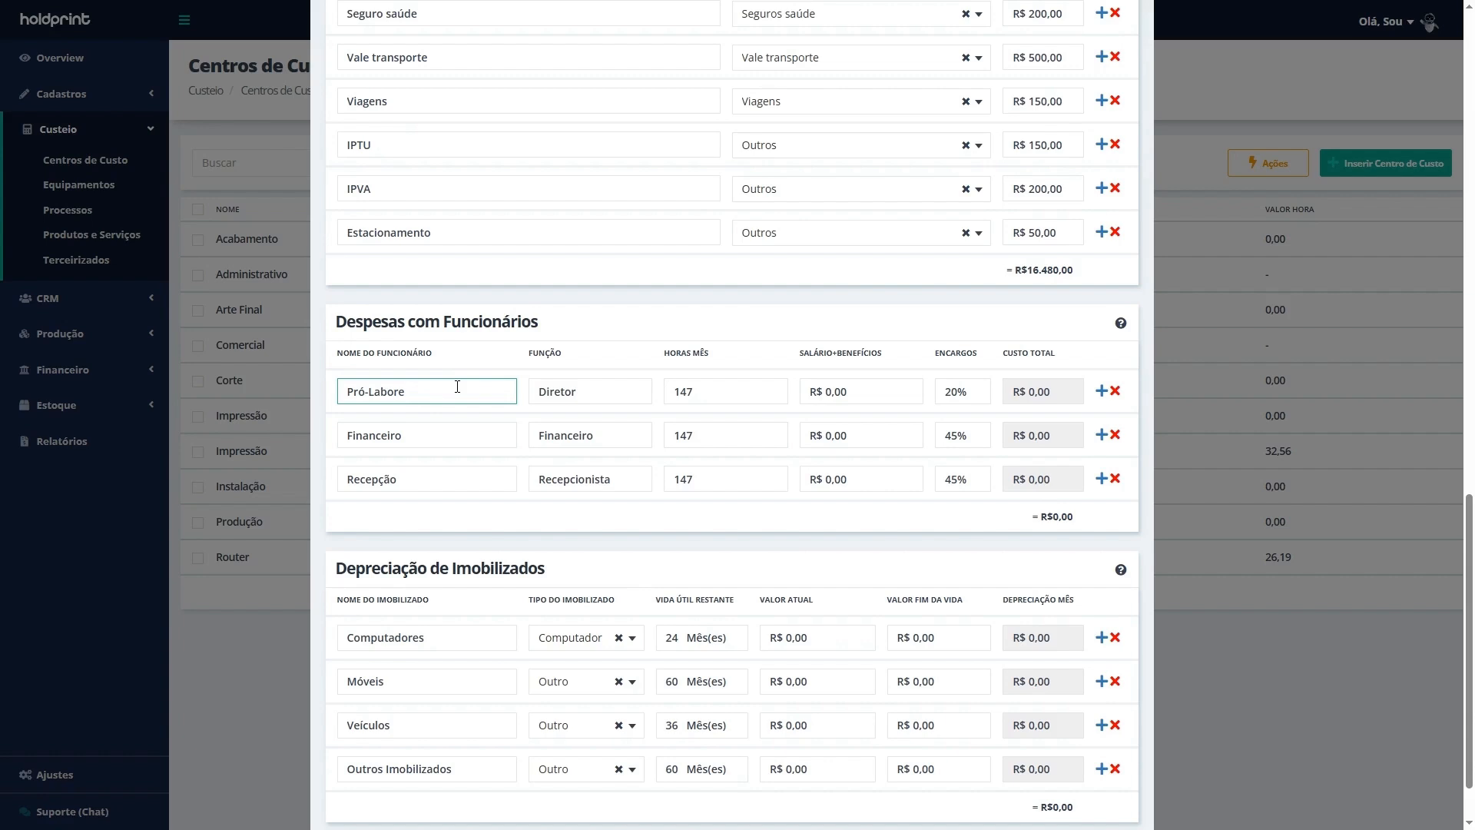
pyautogui.write('Róger')
pyautogui.click(899, 385)
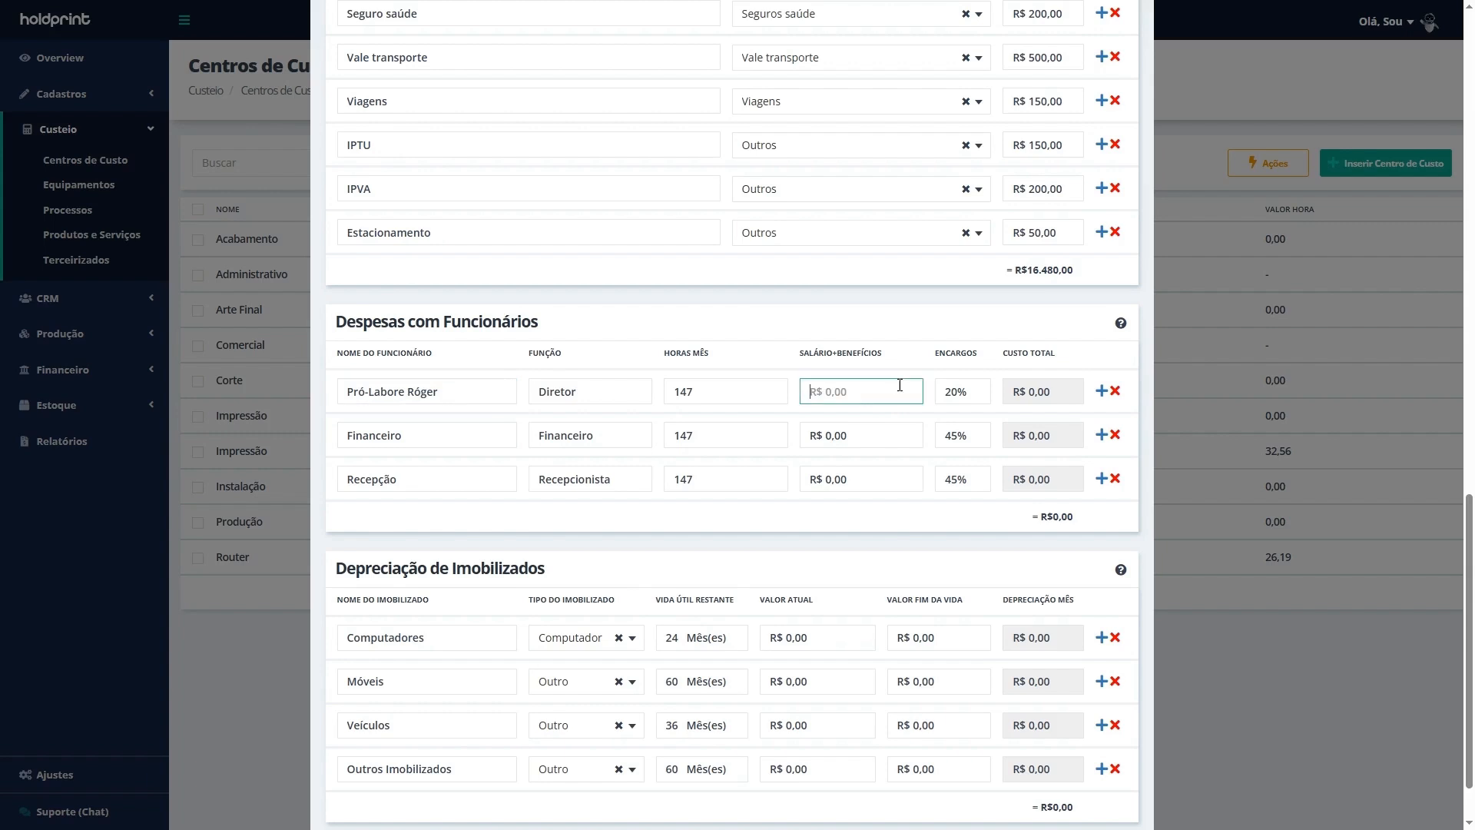
pyautogui.write('8000')
# Step: Append the employee's first name to the Financeiro entry and set its salary plus benefits to R$ 3500
pyautogui.scroll(-1, 945, 361)
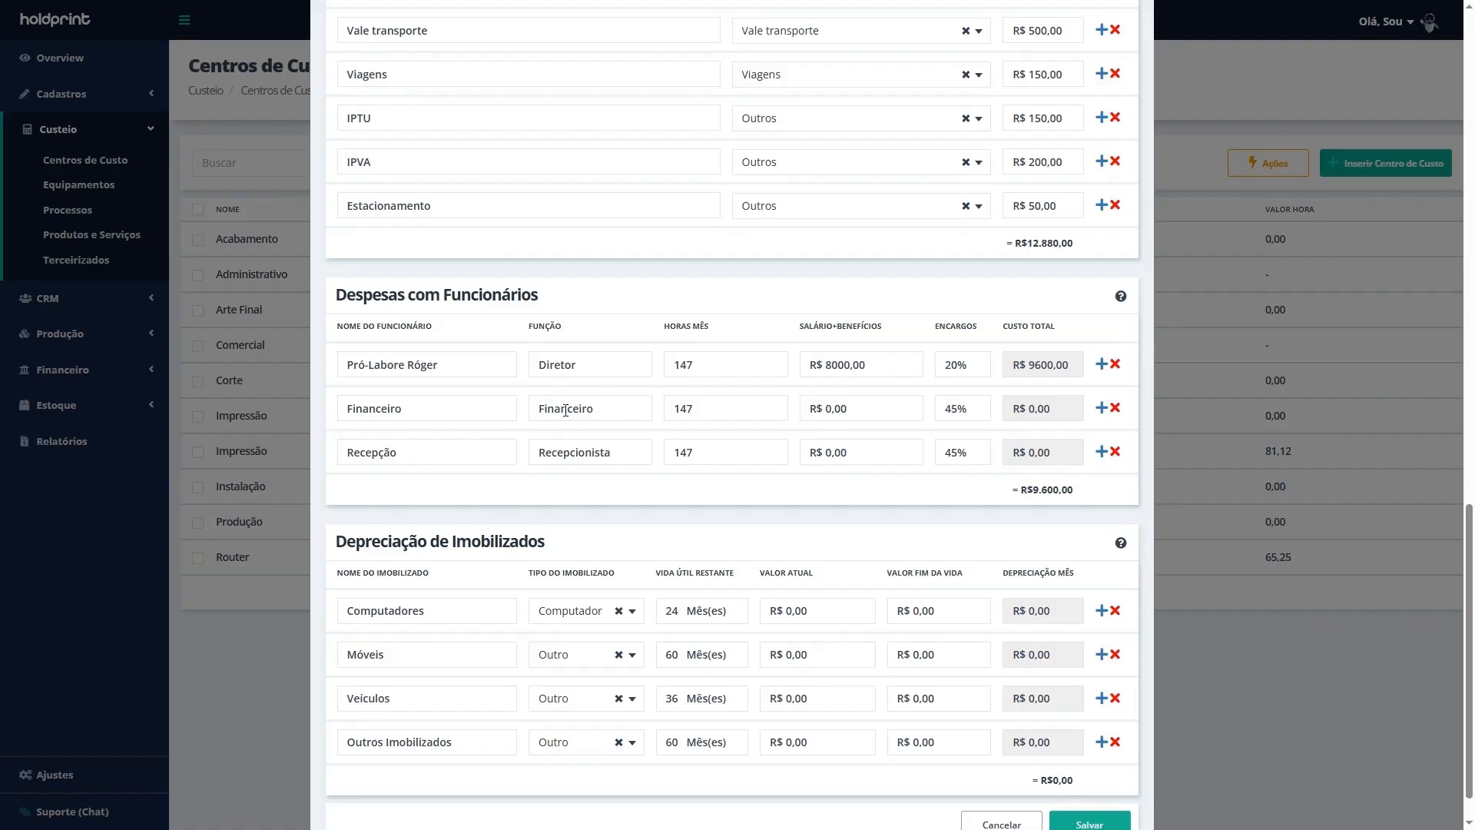
pyautogui.click(470, 408)
pyautogui.write('Júlia')
pyautogui.click(876, 409)
pyautogui.write('3500')
pyautogui.press('Tab')
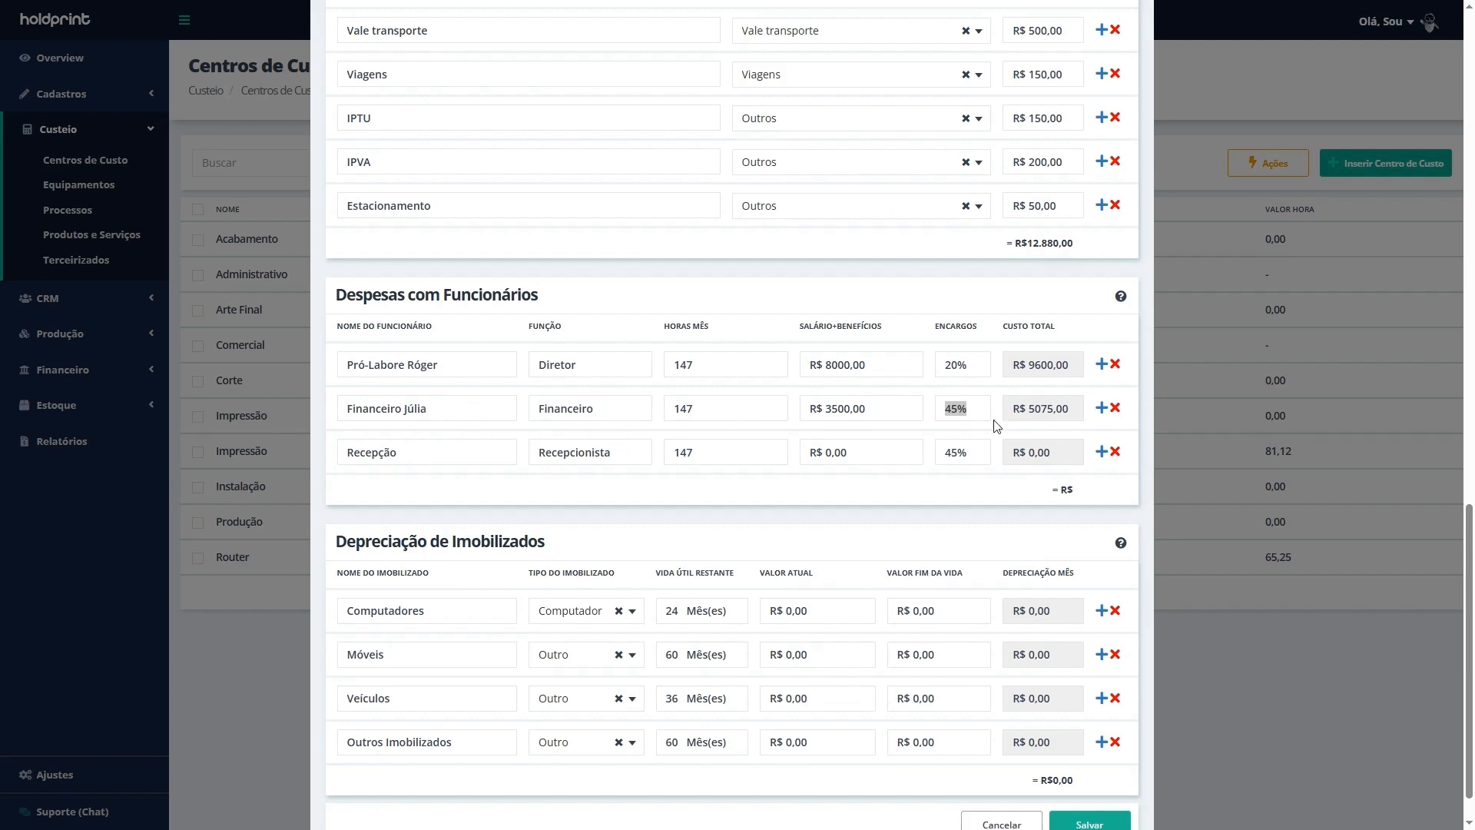
# Step: Switch to the web article on labor charges and examine the rates for Simples Nacional and for Lucro Real or Presumido companies
pyautogui.click(963, 416)
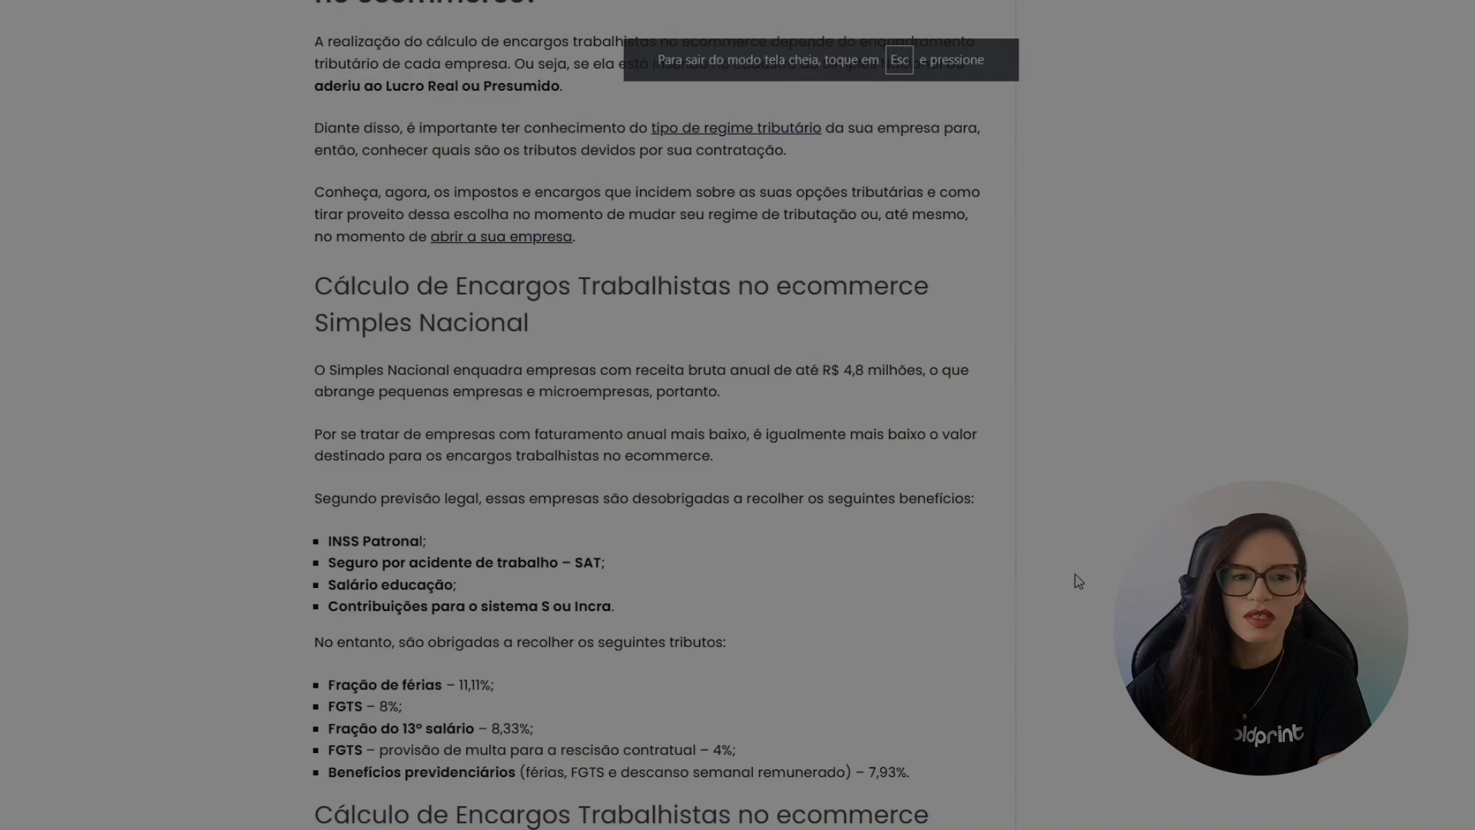
pyautogui.scroll(8, 1076, 582)
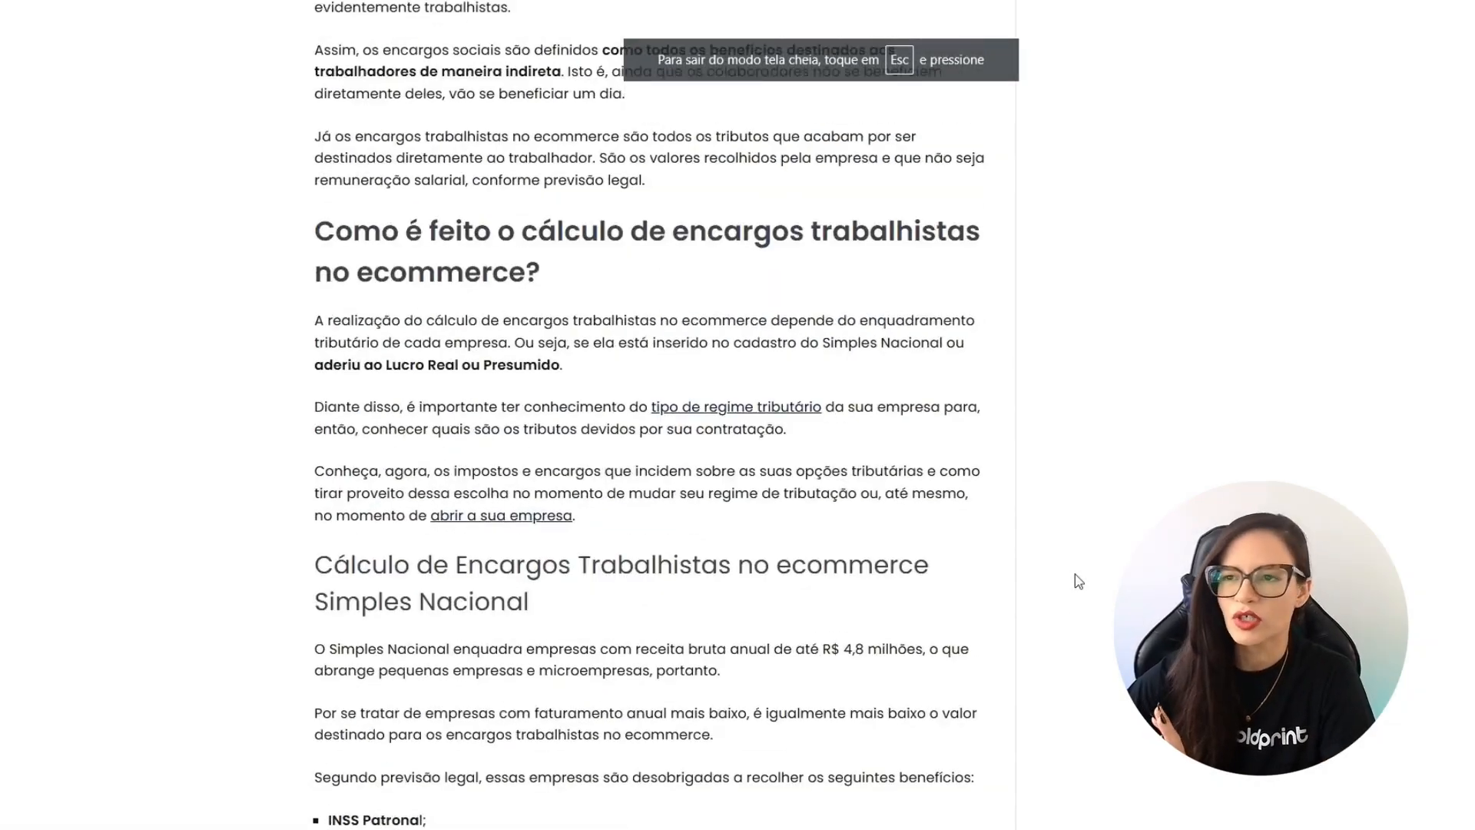
pyautogui.scroll(-5, 1075, 582)
pyautogui.scroll(-3, 1079, 582)
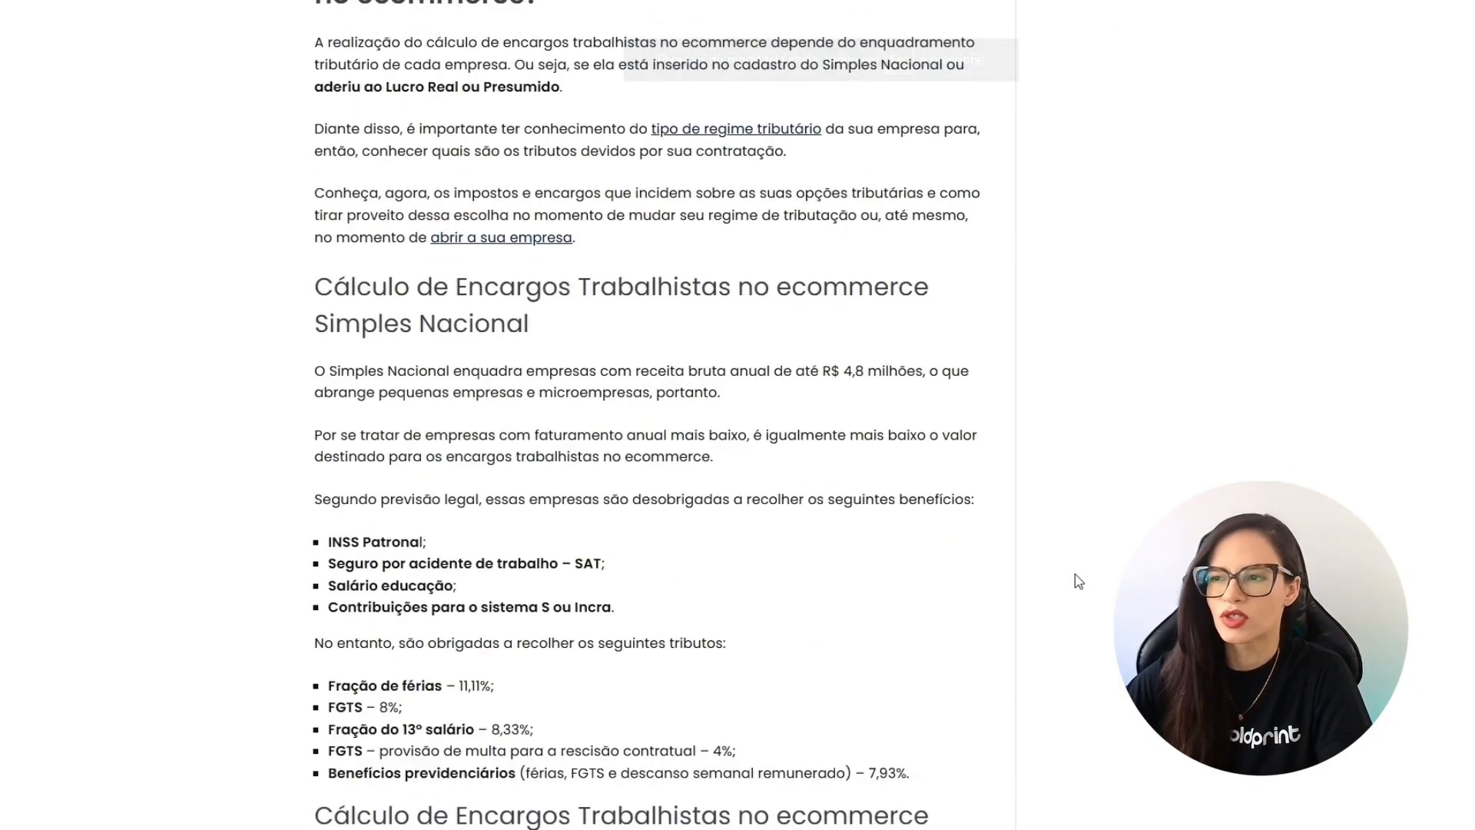
pyautogui.scroll(-3, 935, 466)
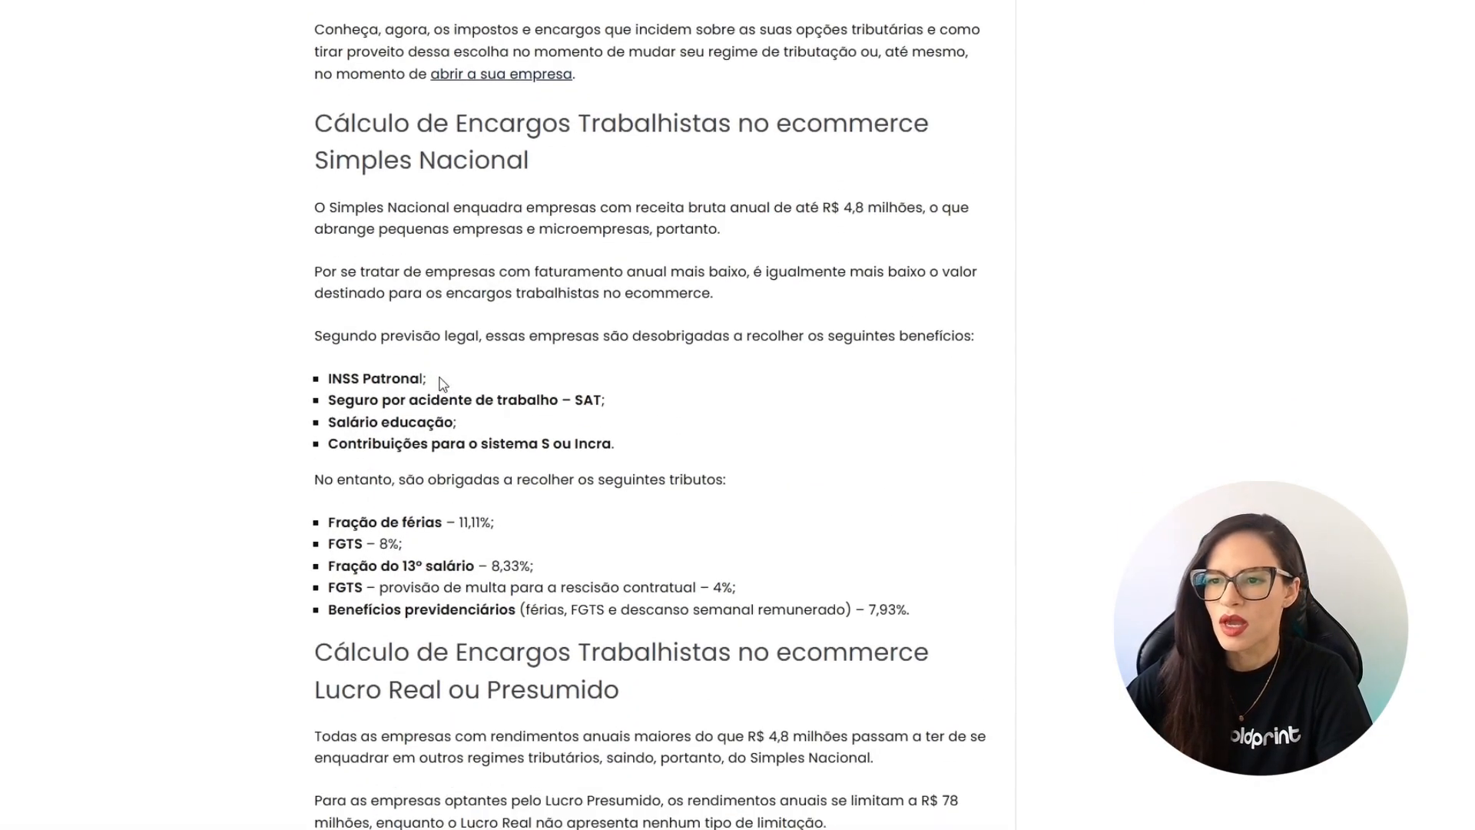
pyautogui.scroll(1, 729, 384)
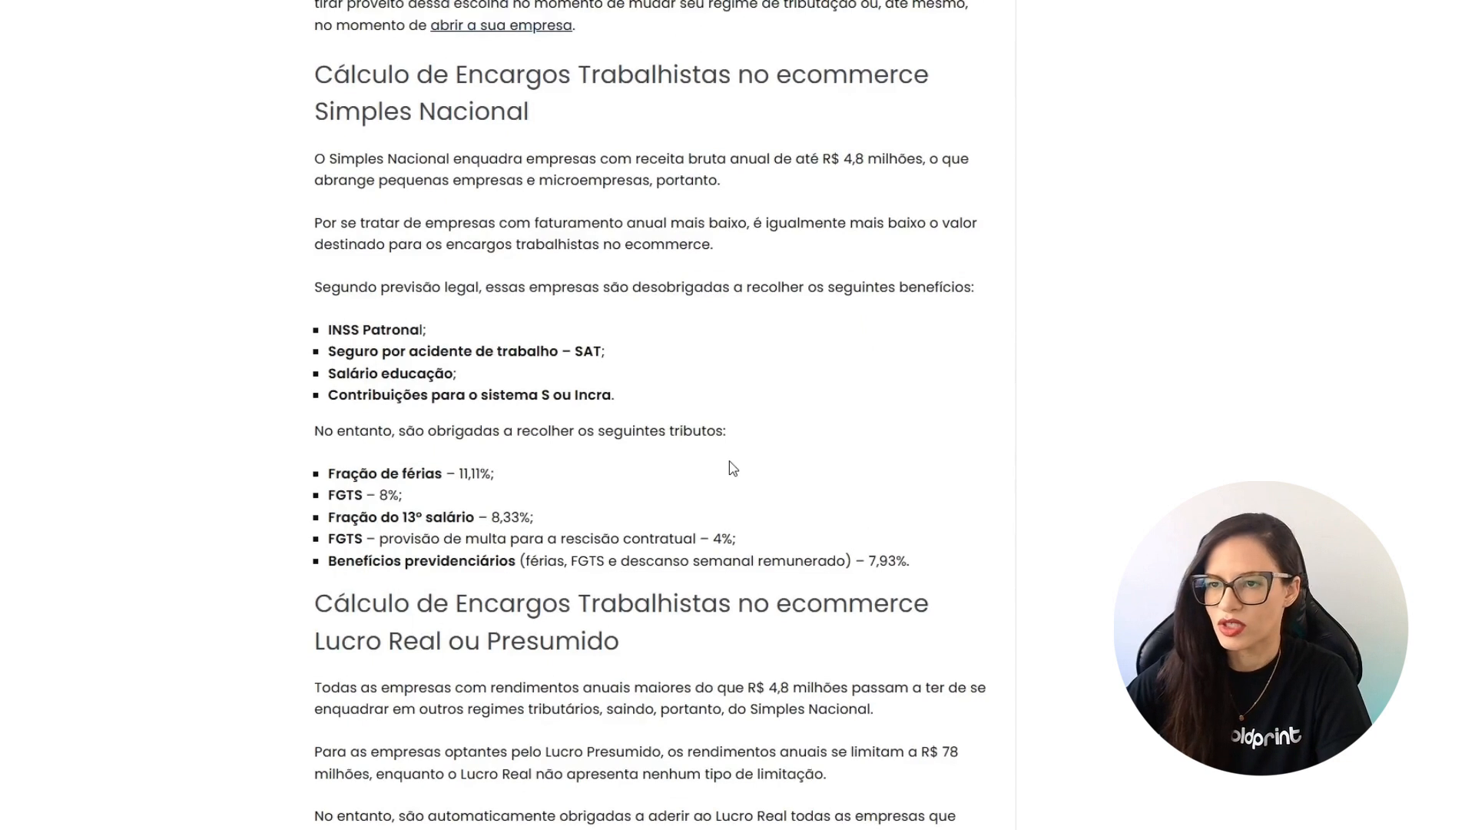
pyautogui.moveTo(330, 151); pyautogui.dragTo(506, 188)
pyautogui.tripleClick(392, 413)
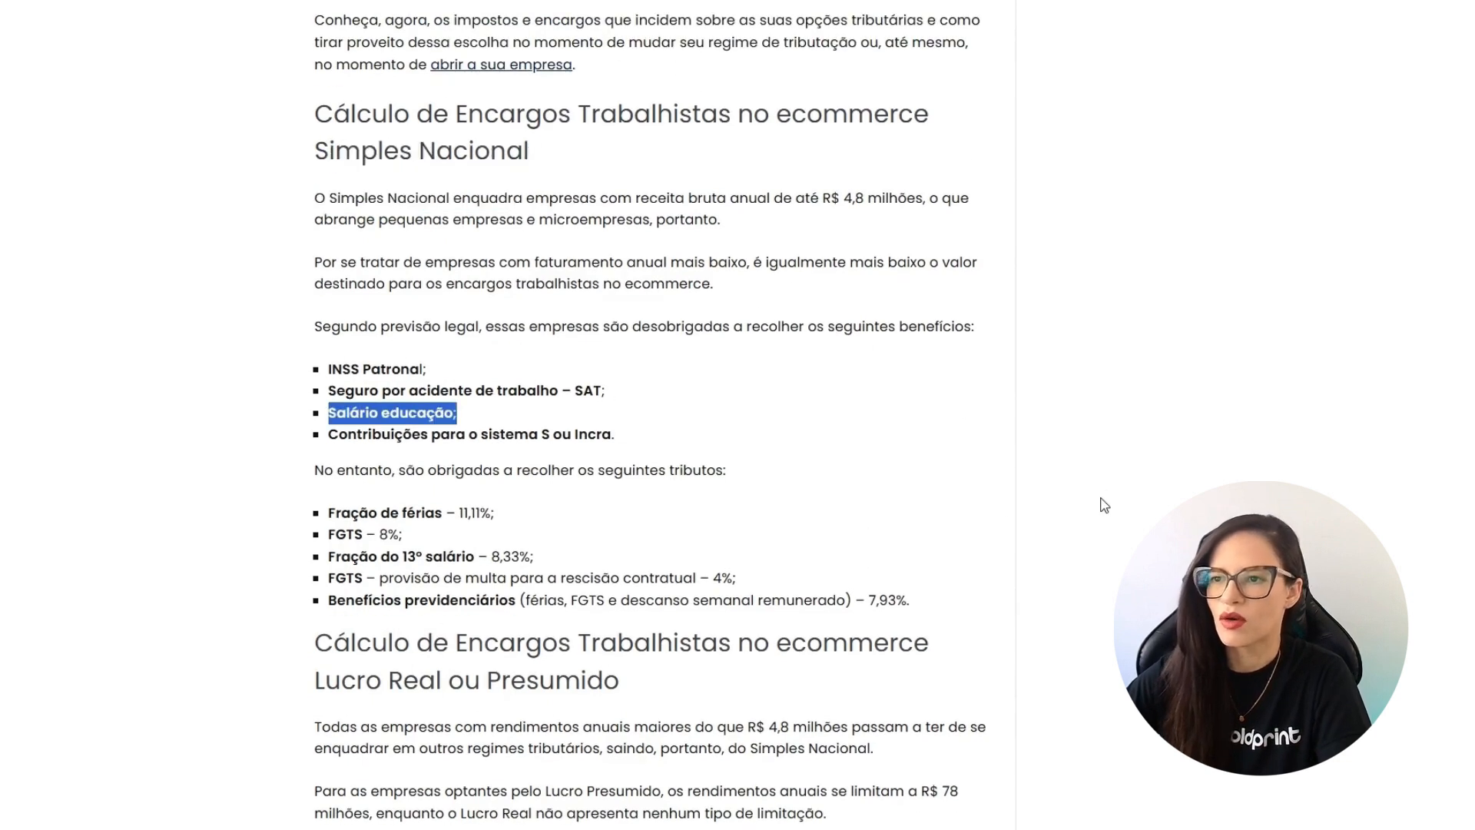
pyautogui.scroll(-2, 291, 288)
pyautogui.click(608, 372)
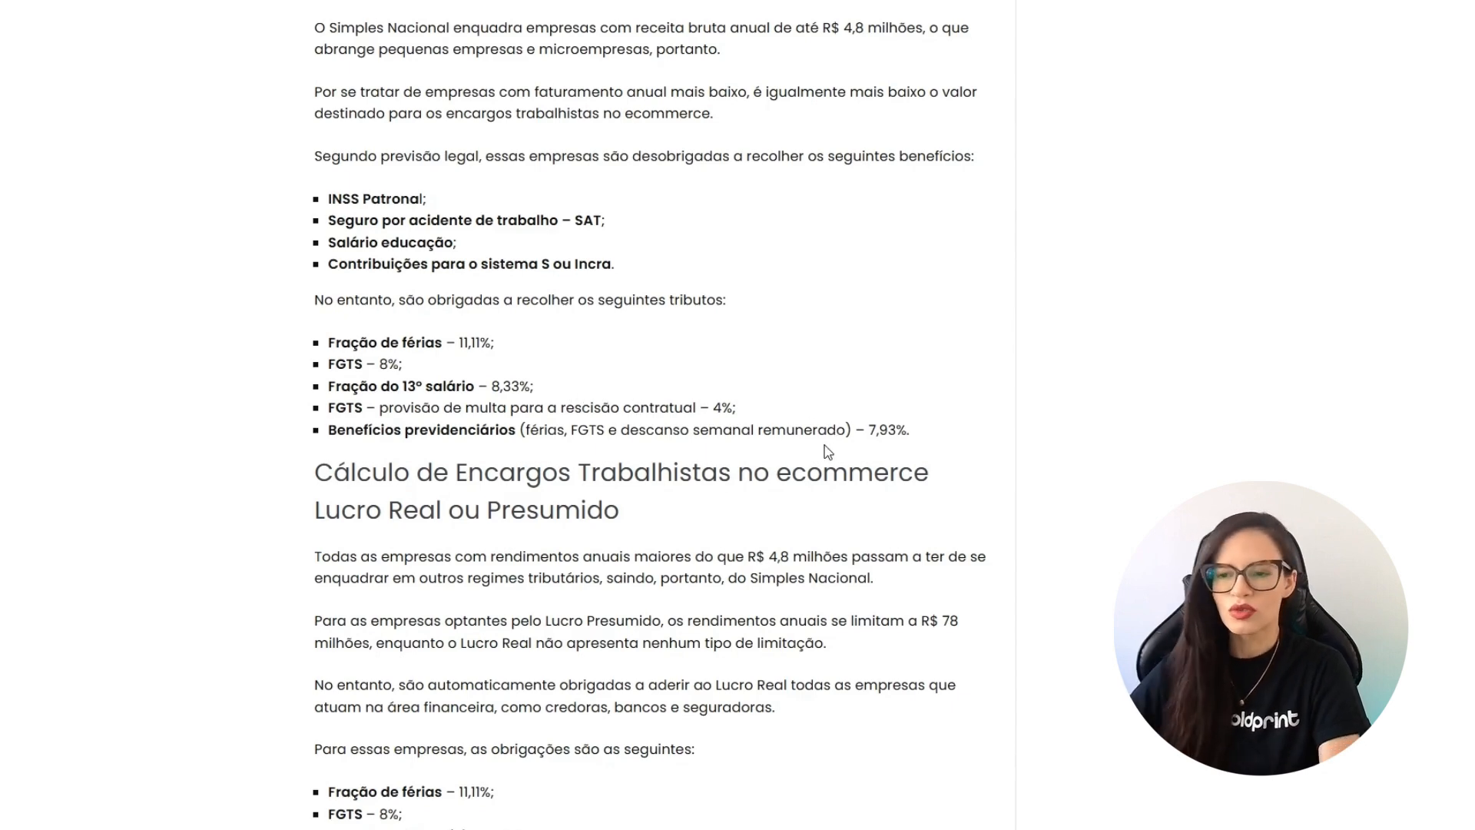
pyautogui.scroll(-1, 661, 449)
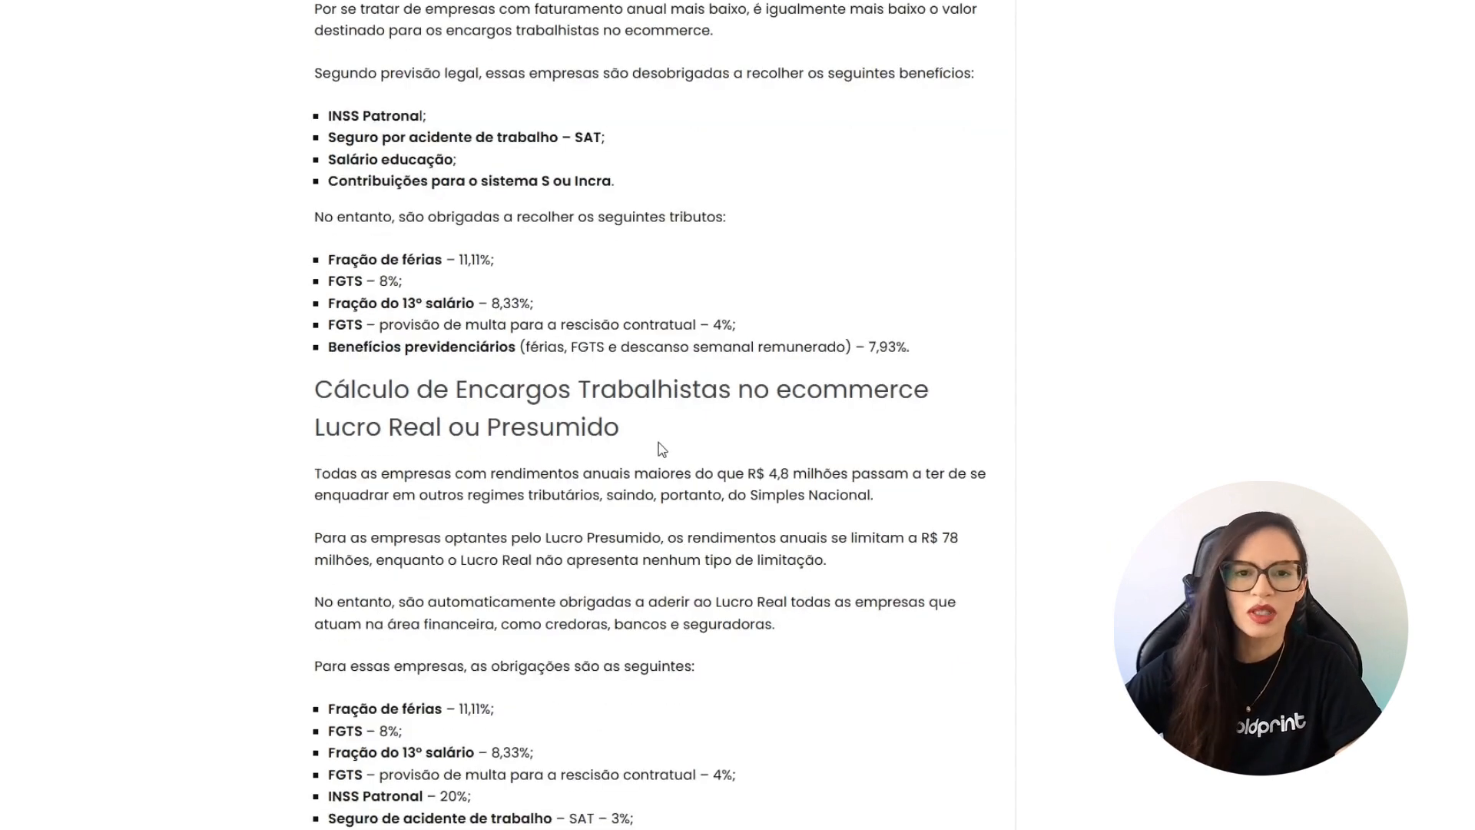
pyautogui.scroll(2, 662, 450)
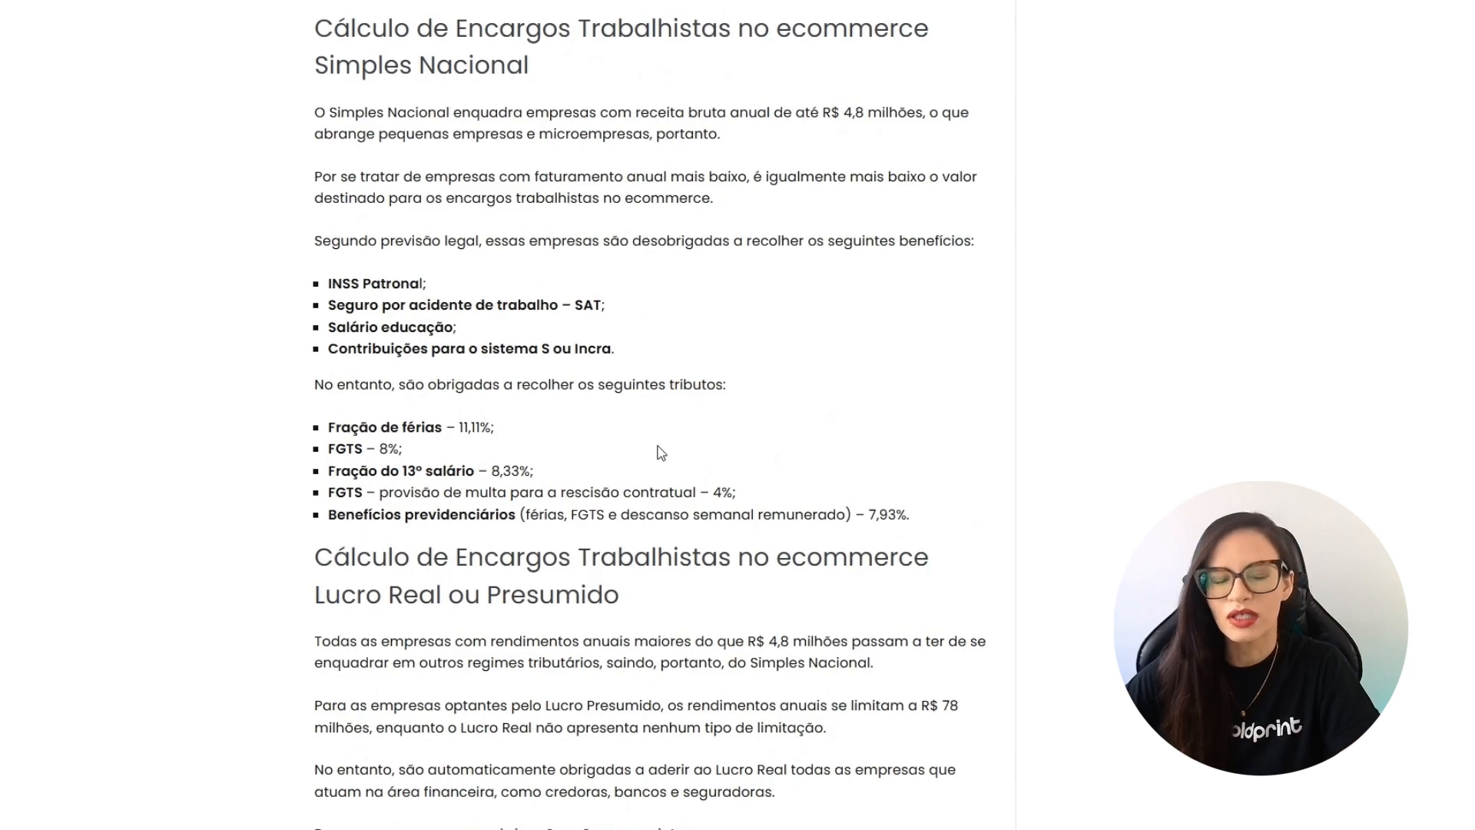
pyautogui.scroll(1, 659, 452)
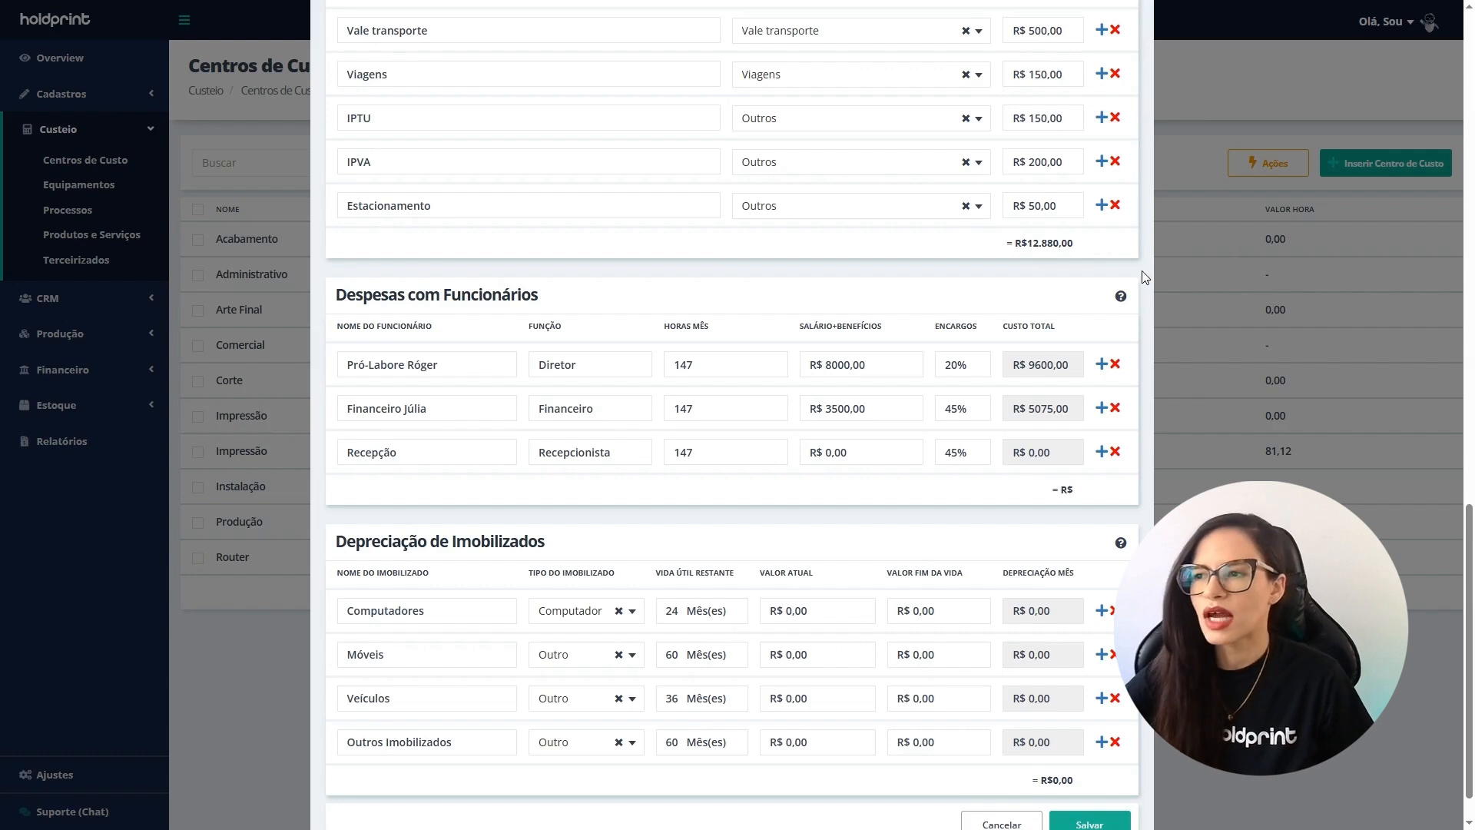
# Step: Return to Holdprint and check the Encargos percentage of the Pró-Labore employee entry
pyautogui.click(844, 402)
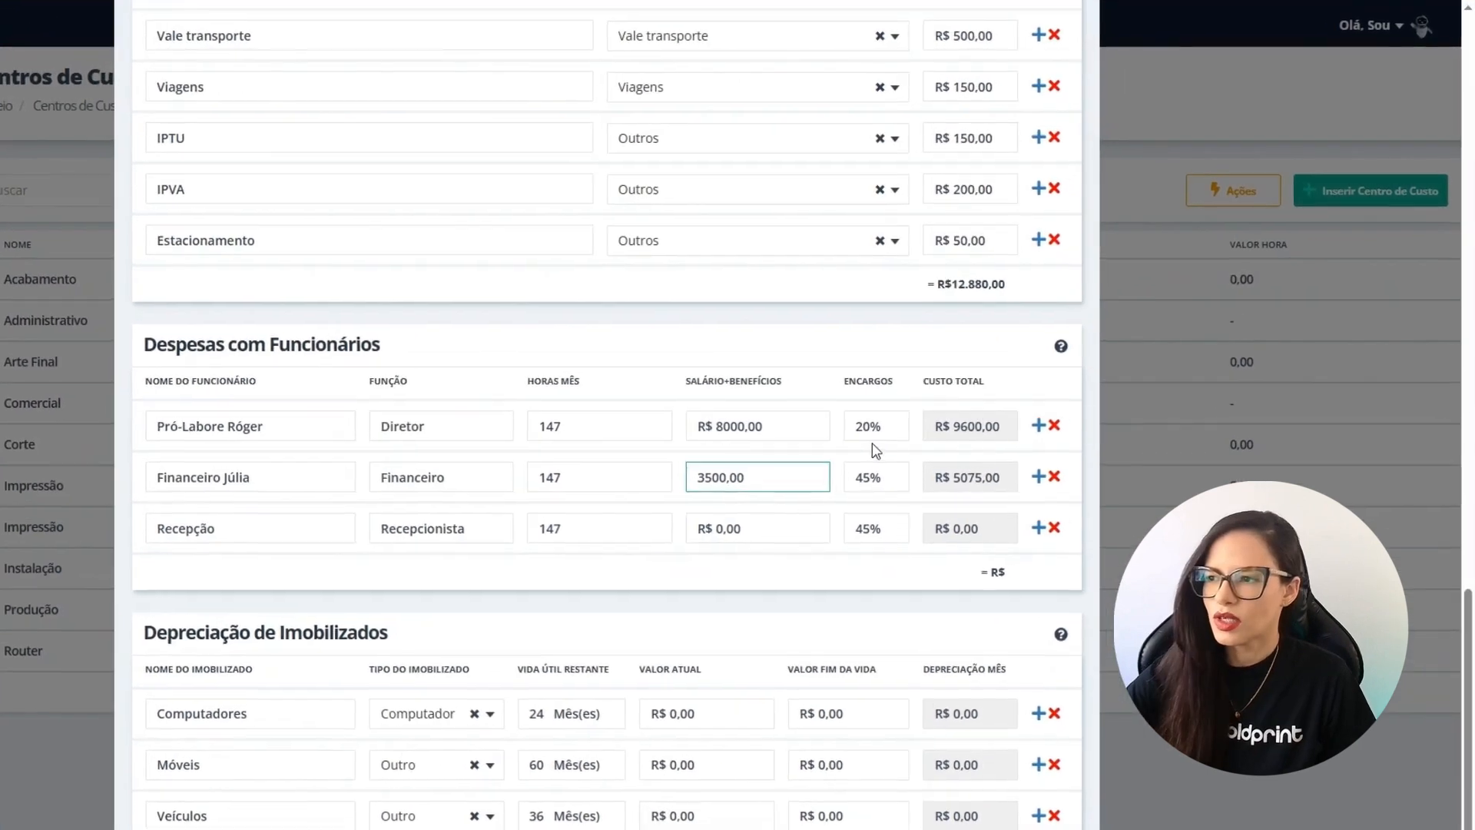
pyautogui.click(856, 423)
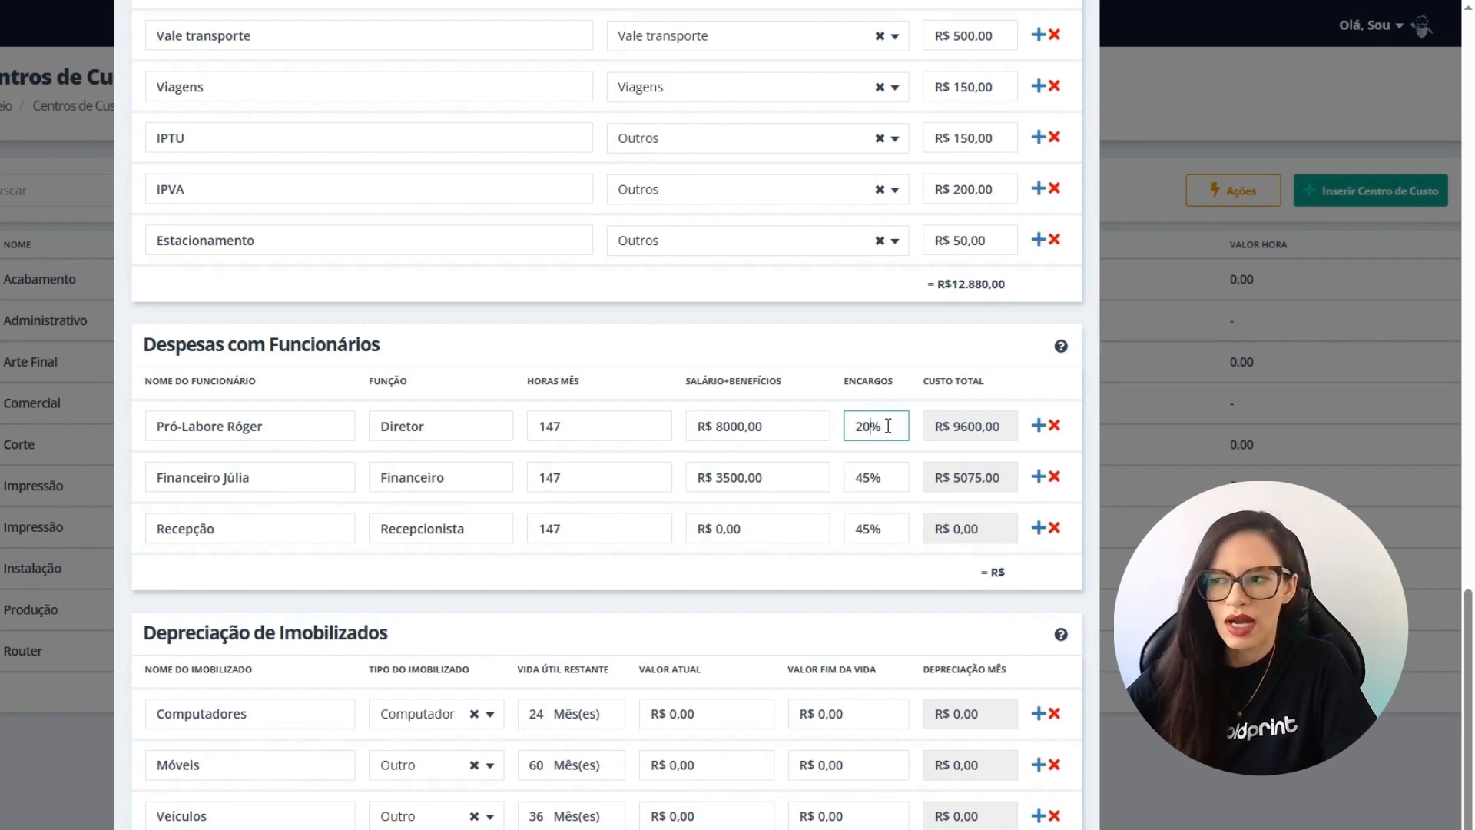
pyautogui.moveTo(859, 426); pyautogui.dragTo(887, 426)
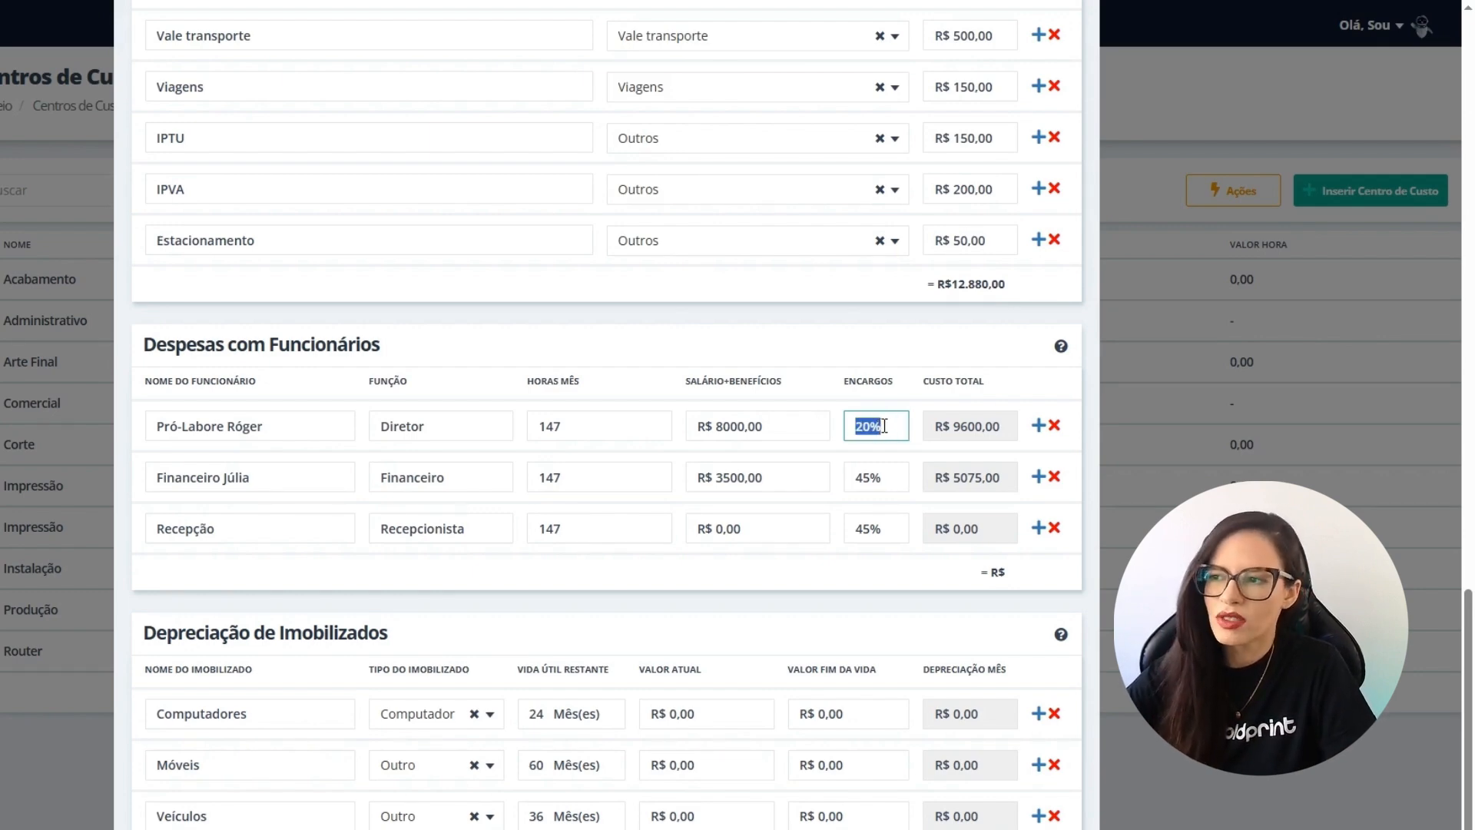
pyautogui.click(850, 388)
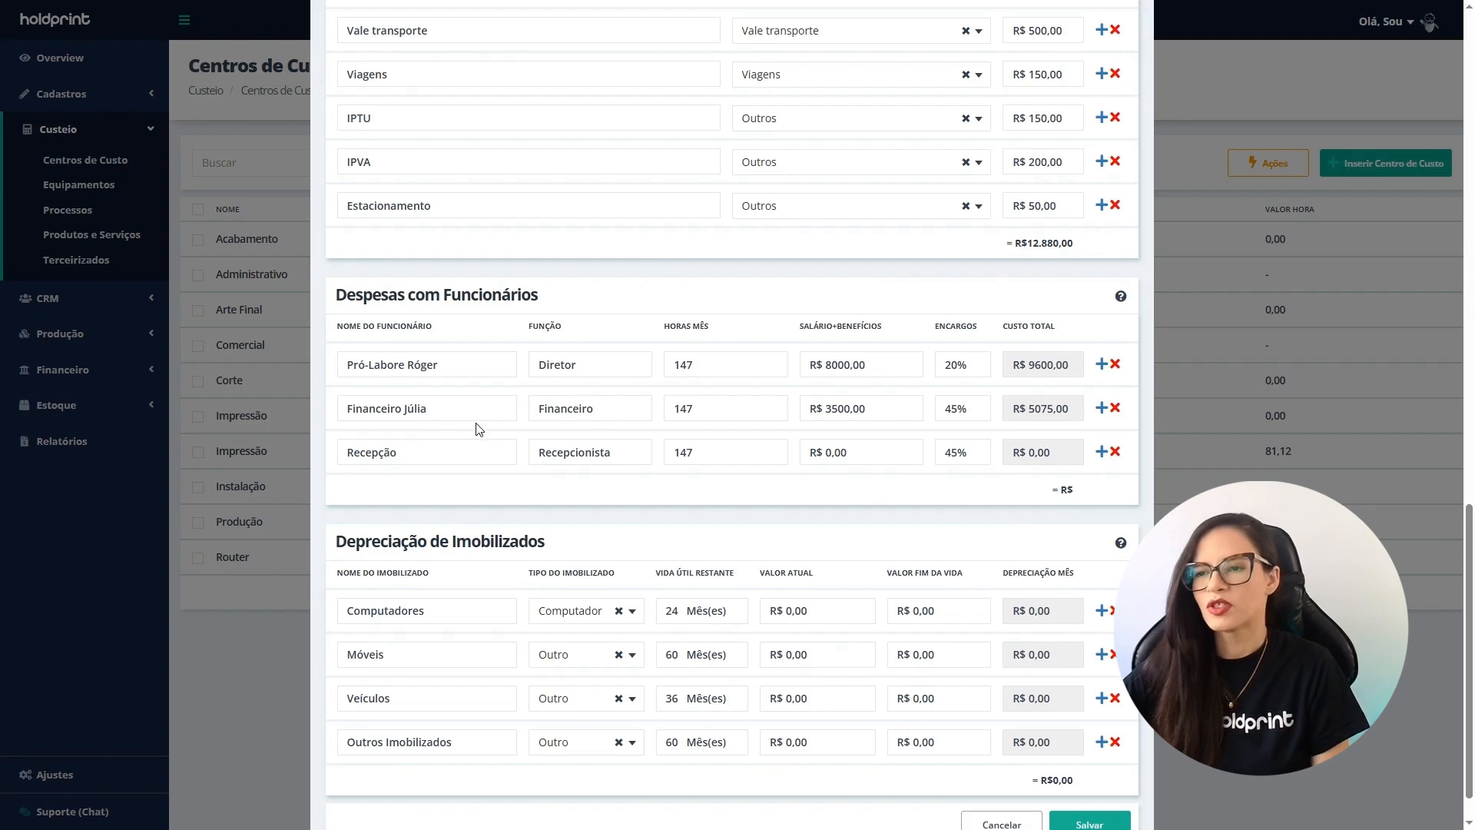
# Step: Append the receptionist's first name to the Recepção entry and set its salary plus benefits to R$ 2800
pyautogui.click(442, 453)
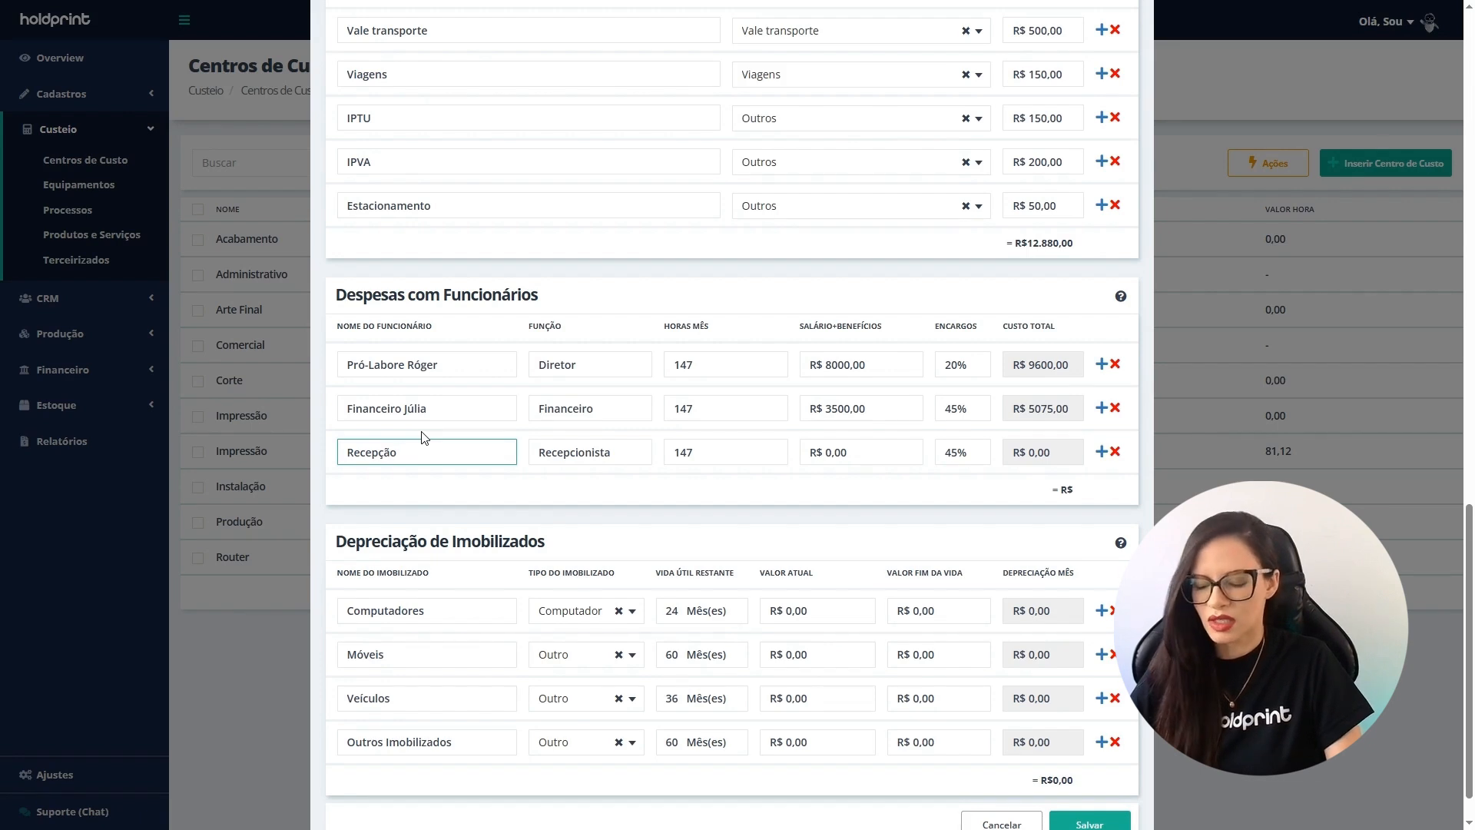
pyautogui.write('Lucas')
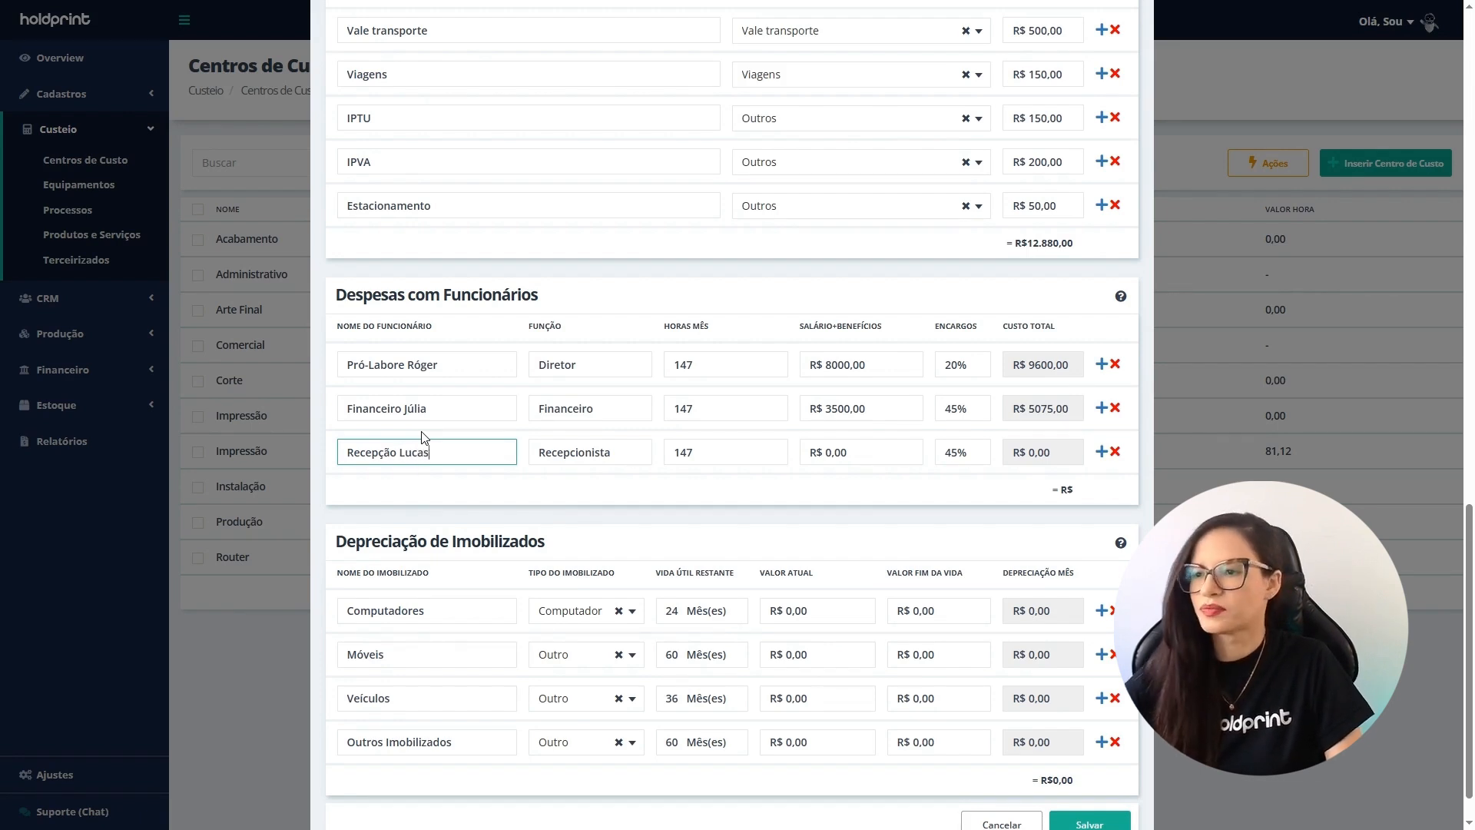
pyautogui.moveTo(754, 515); pyautogui.dragTo(840, 517)
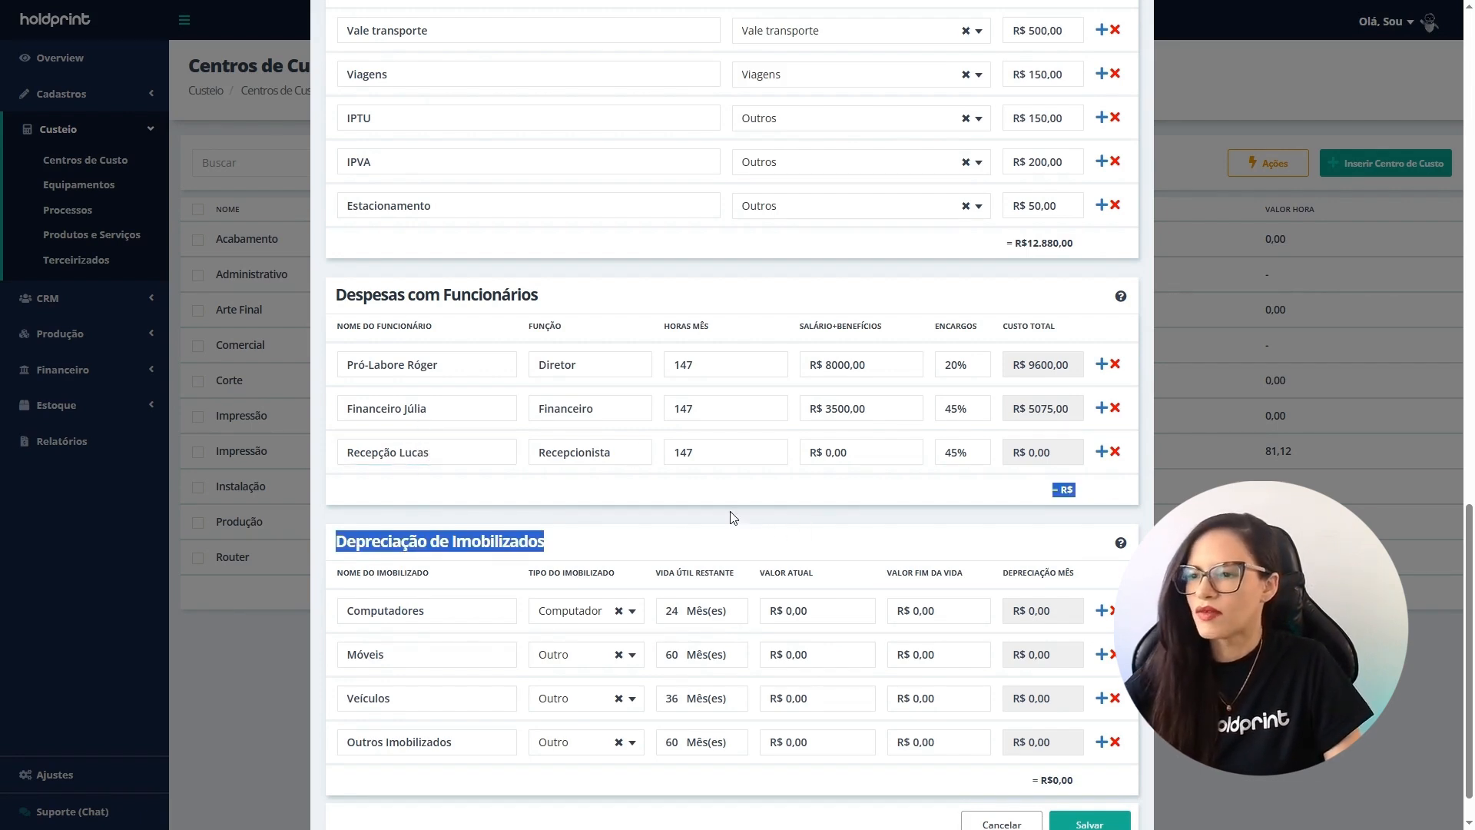
pyautogui.click(637, 462)
pyautogui.click(888, 451)
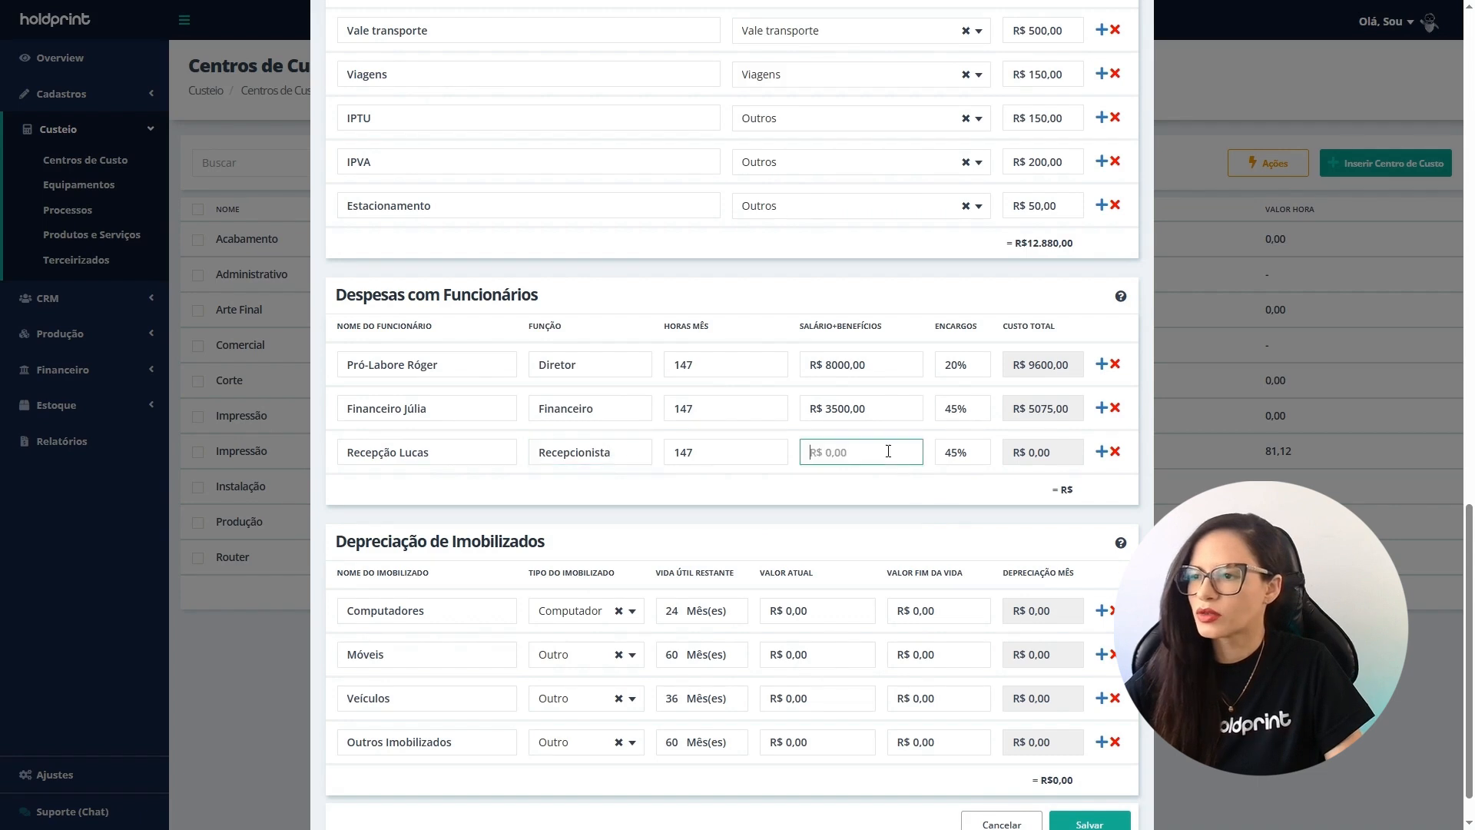
pyautogui.write('2800')
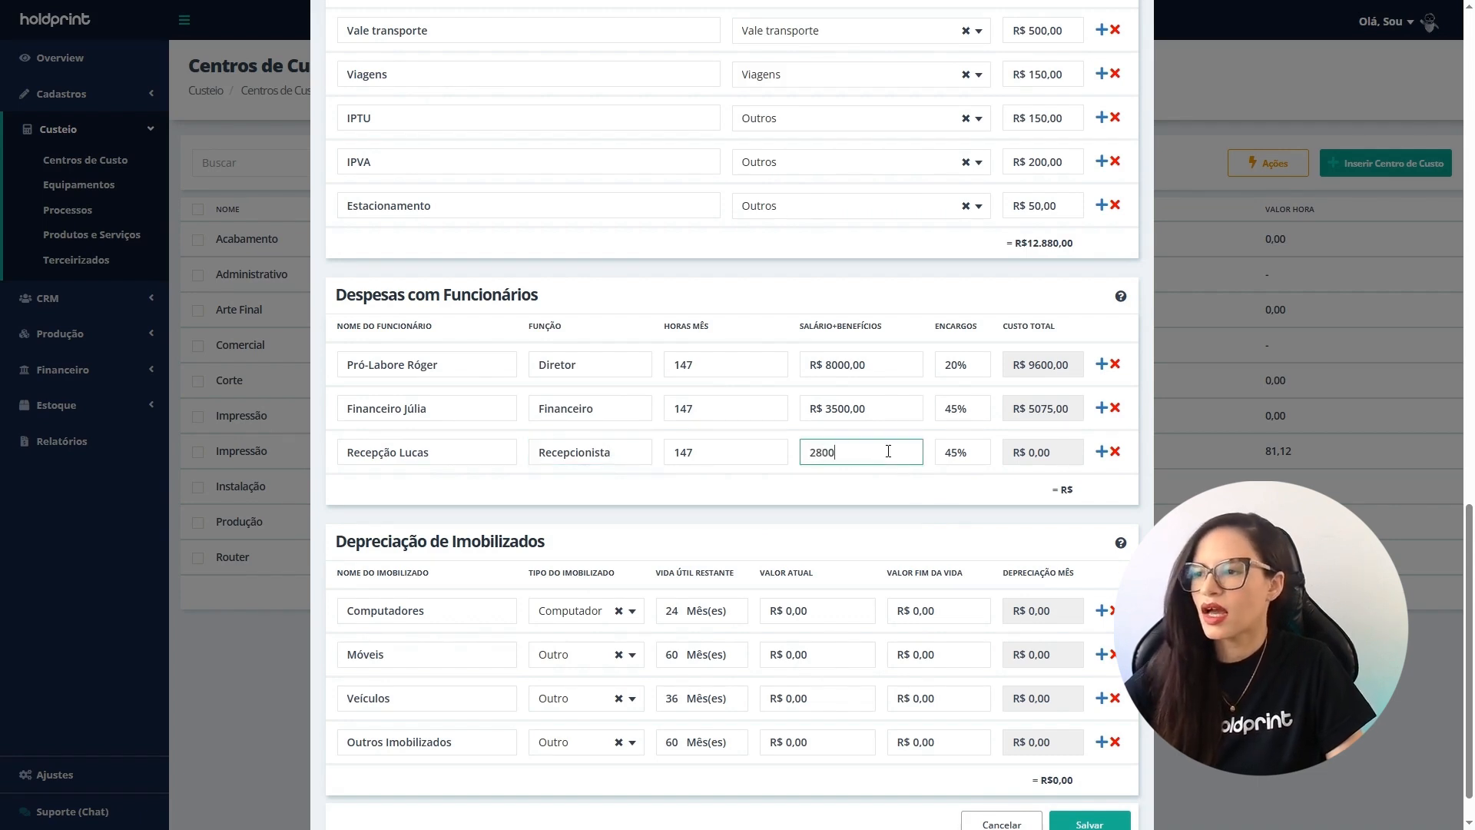
pyautogui.click(927, 496)
pyautogui.click(822, 443)
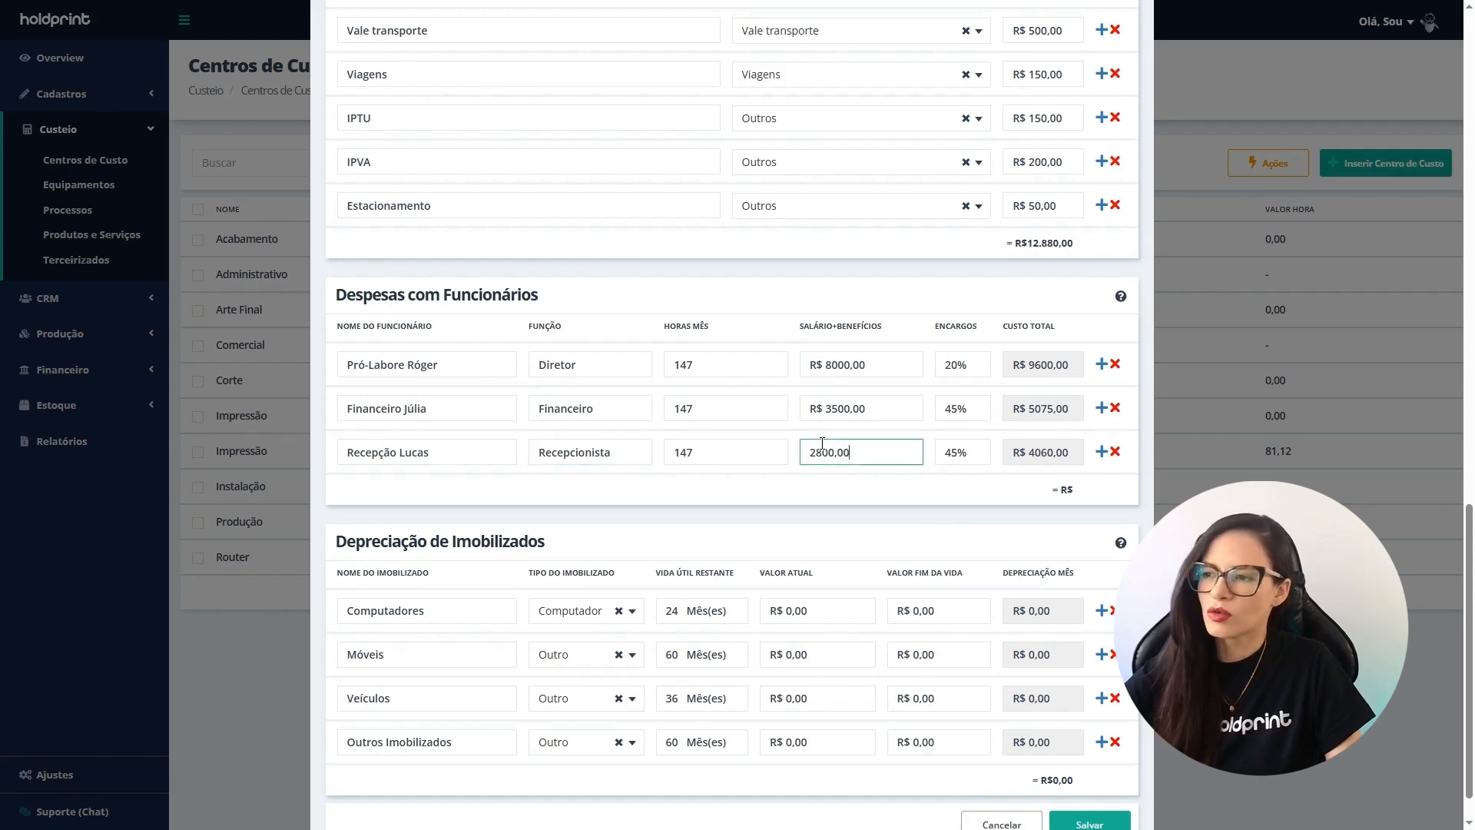
pyautogui.moveTo(806, 454); pyautogui.dragTo(865, 462)
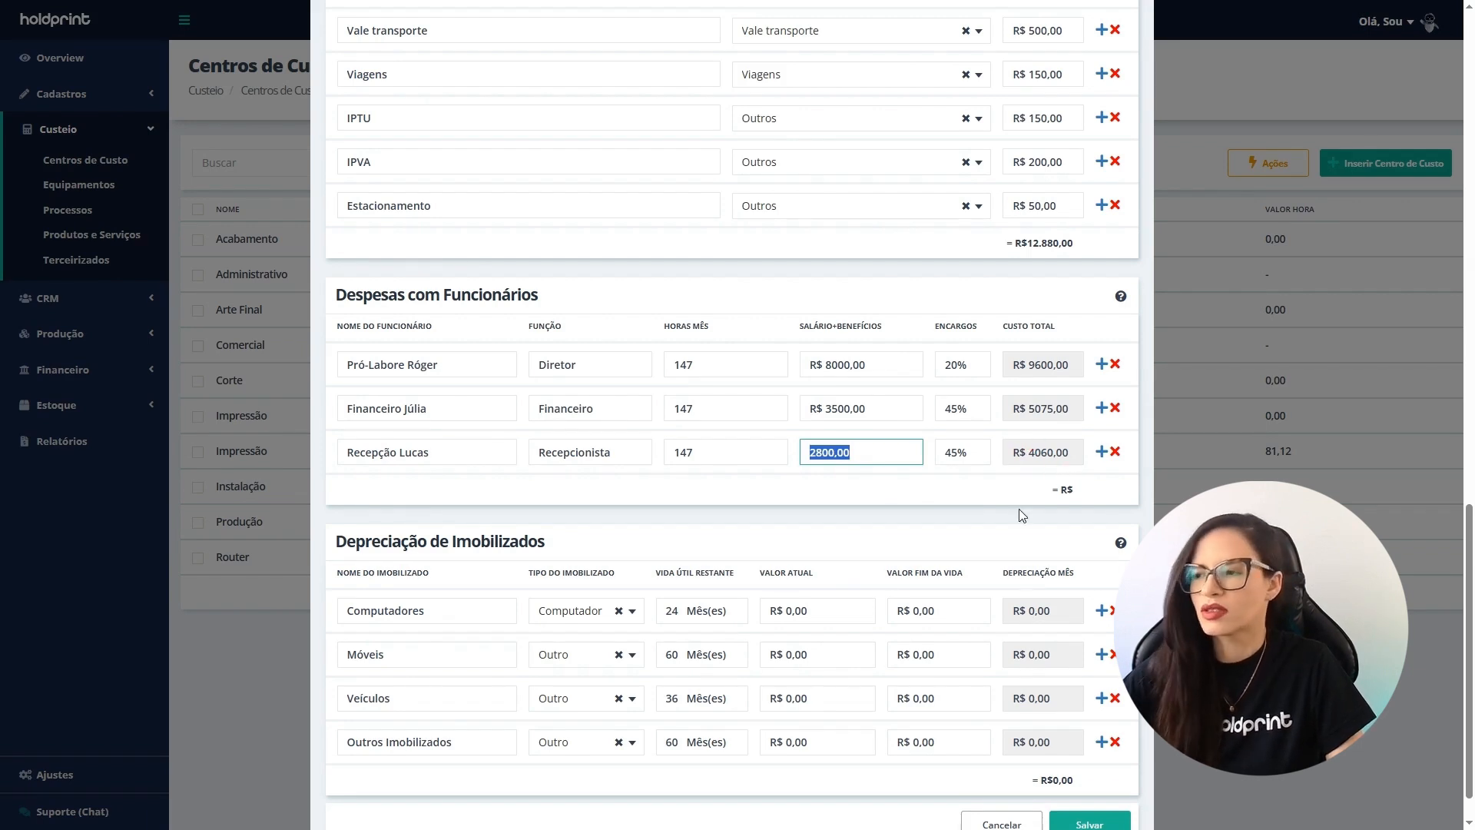
pyautogui.click(941, 515)
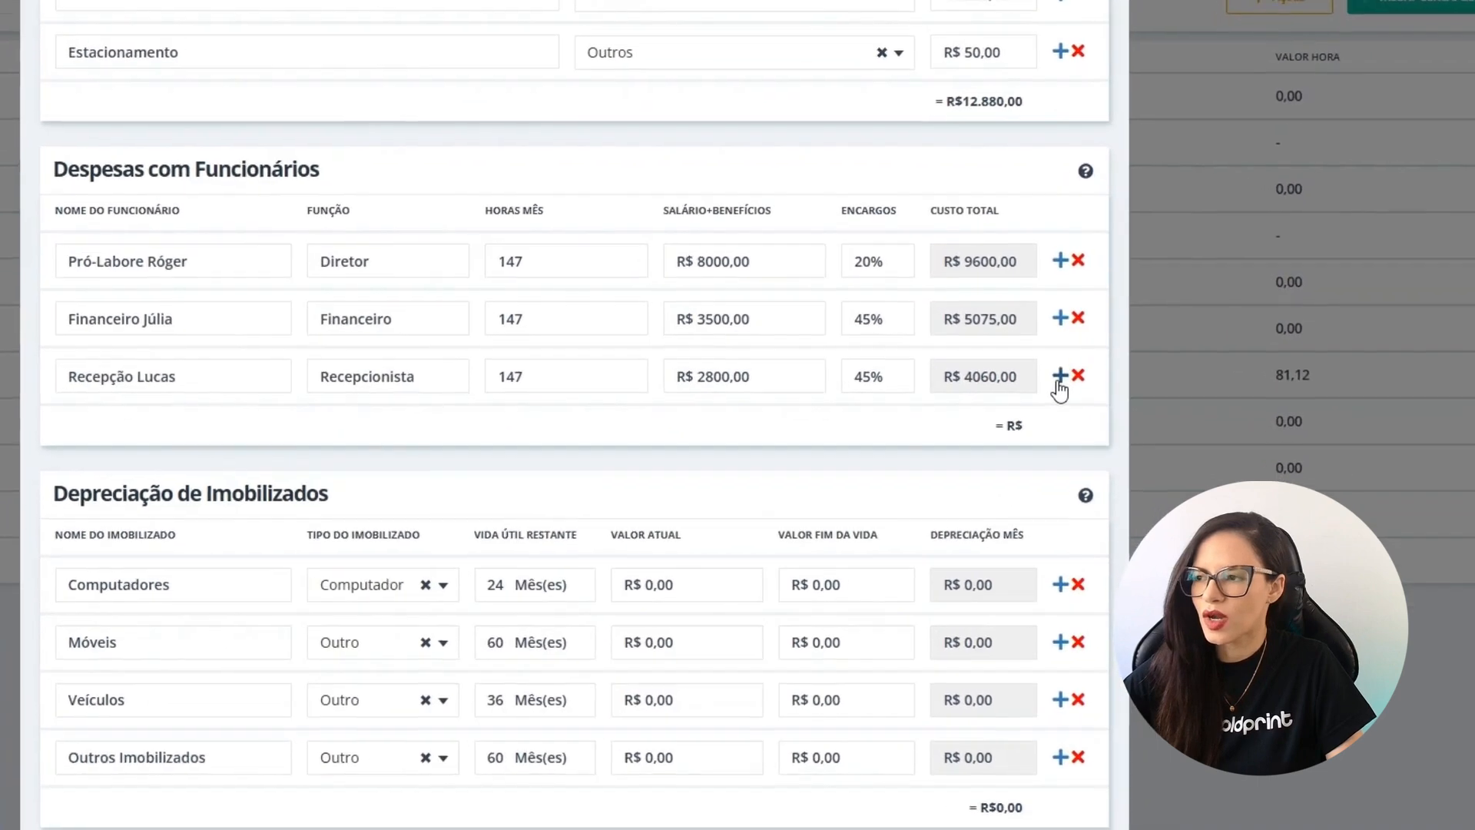
# Step: Add a blank employee expense row below the Recepção entry and remove it again
pyautogui.click(1101, 448)
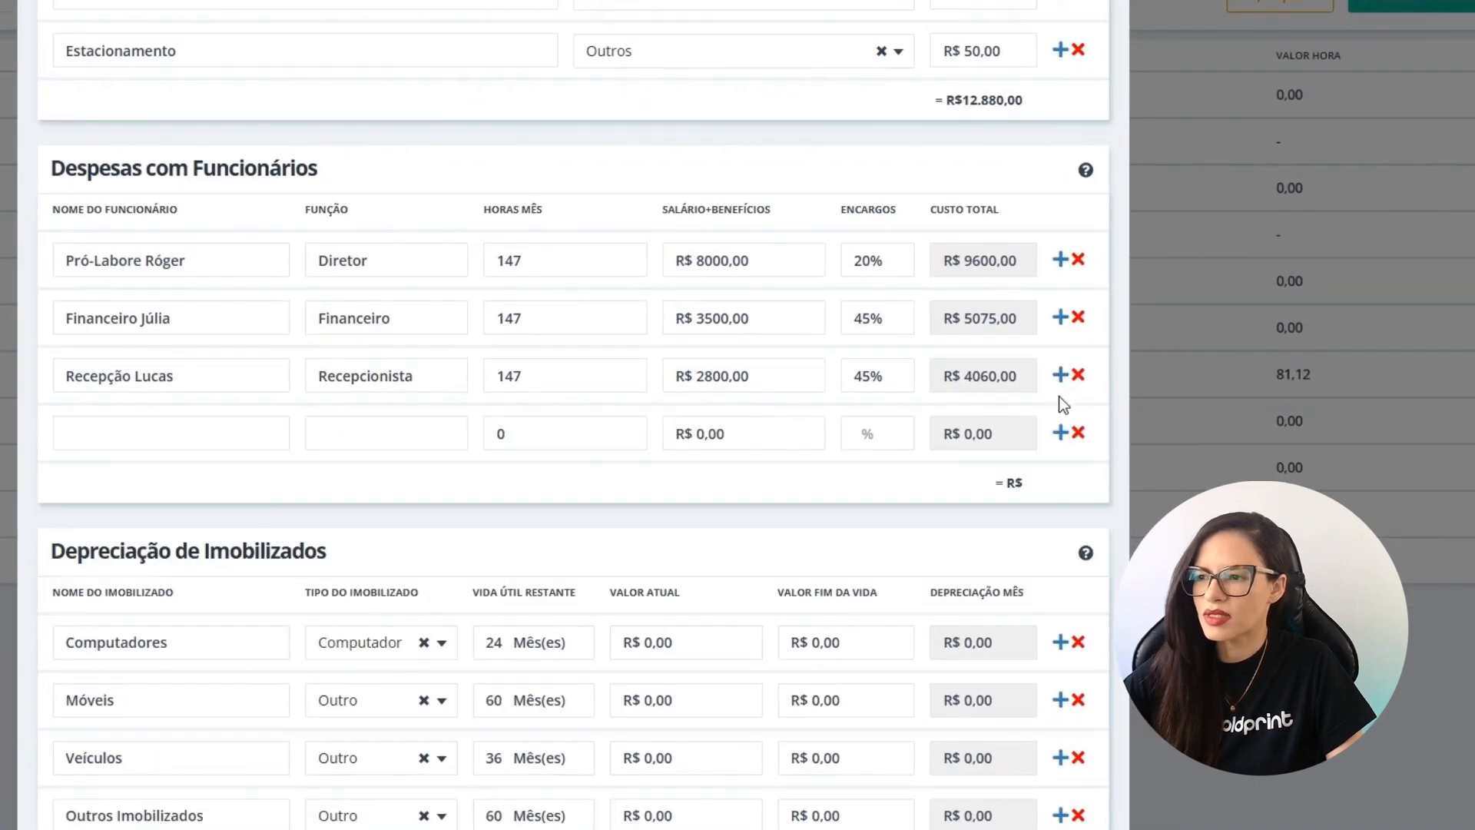
pyautogui.click(1078, 434)
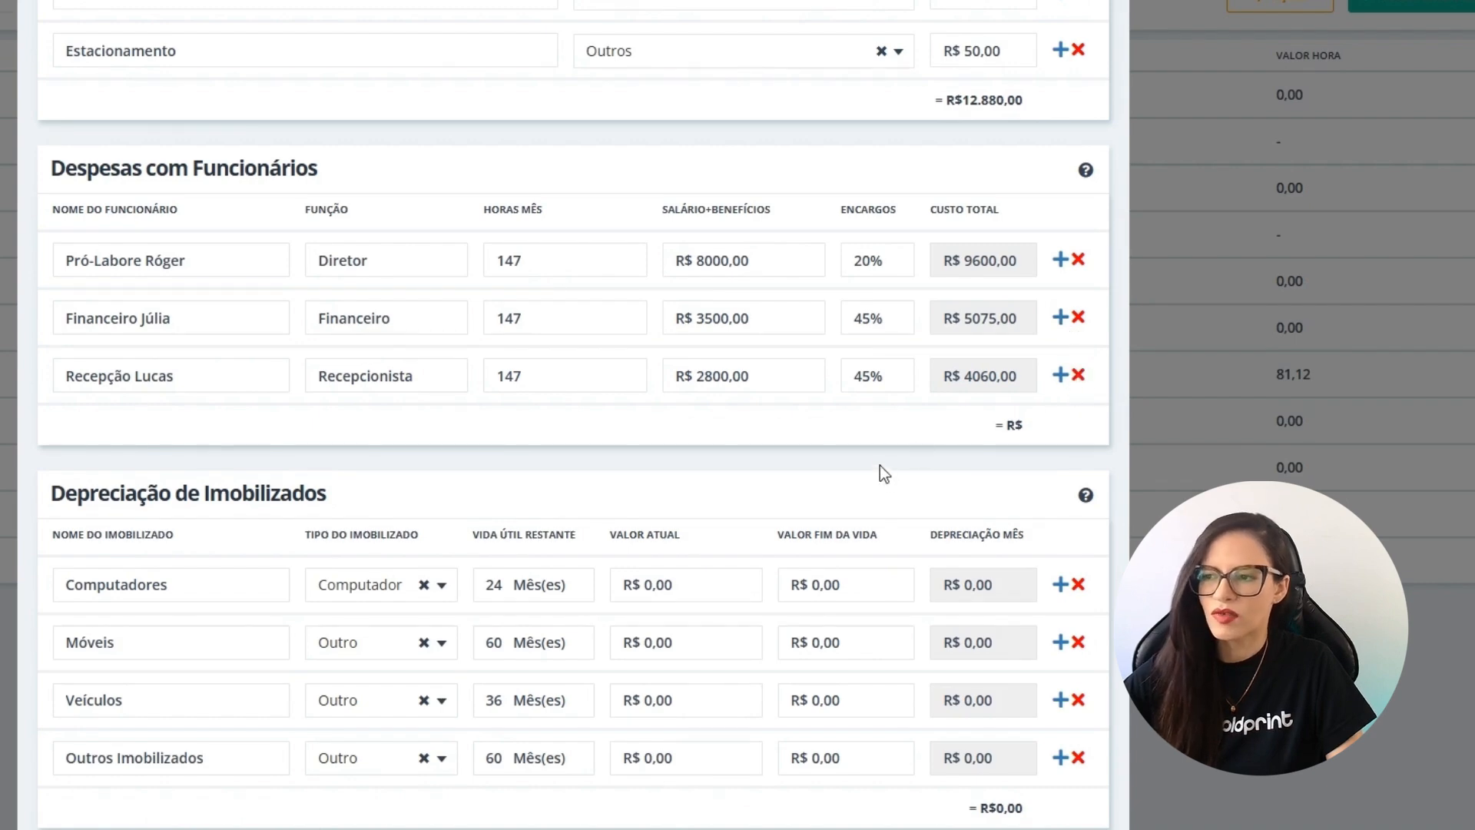
# Step: Rename the Computadores fixed asset in the depreciation section as 2x Computadores
pyautogui.scroll(-1, 705, 290)
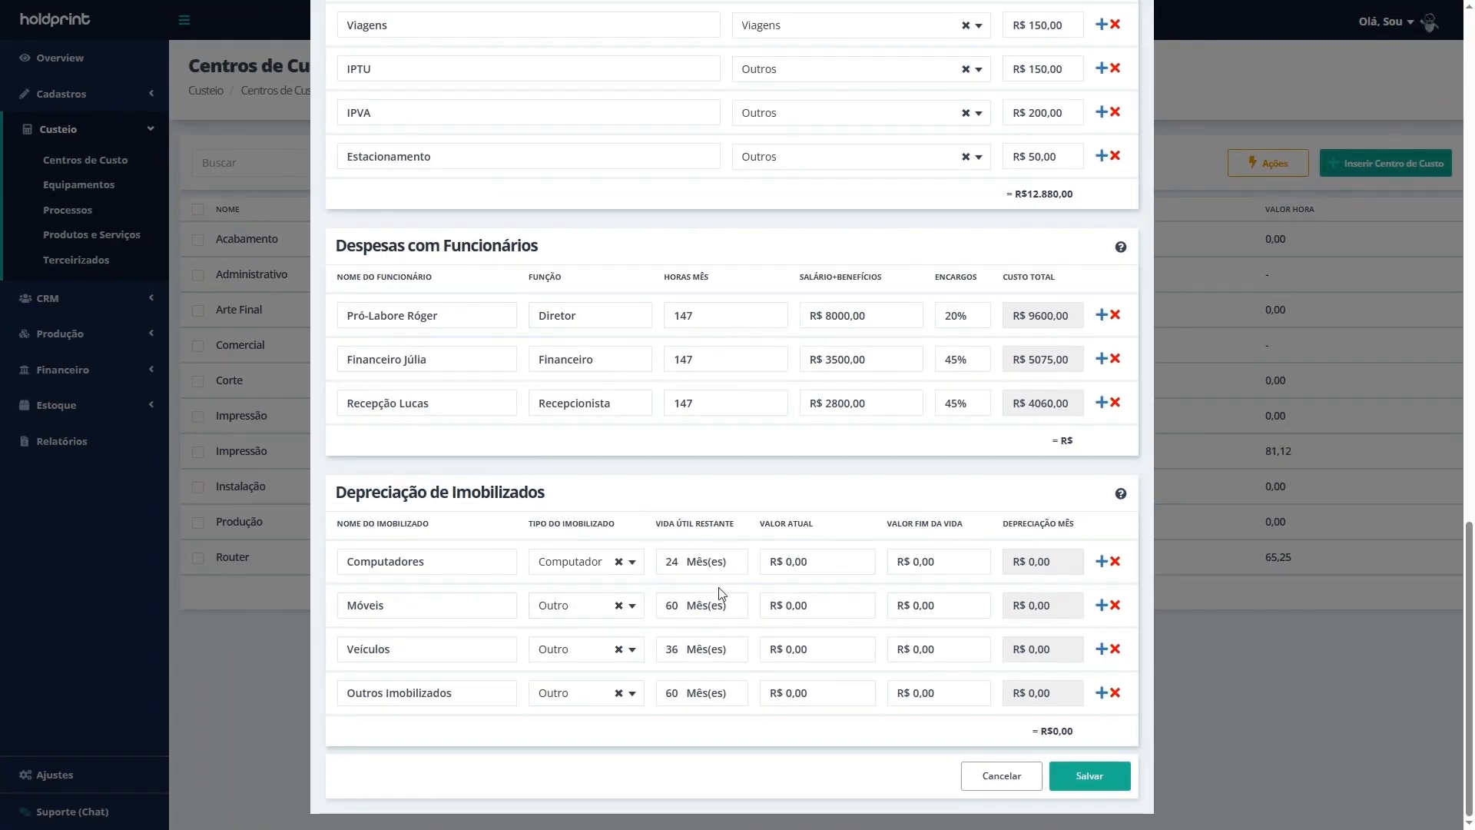
pyautogui.click(350, 563)
pyautogui.write('2')
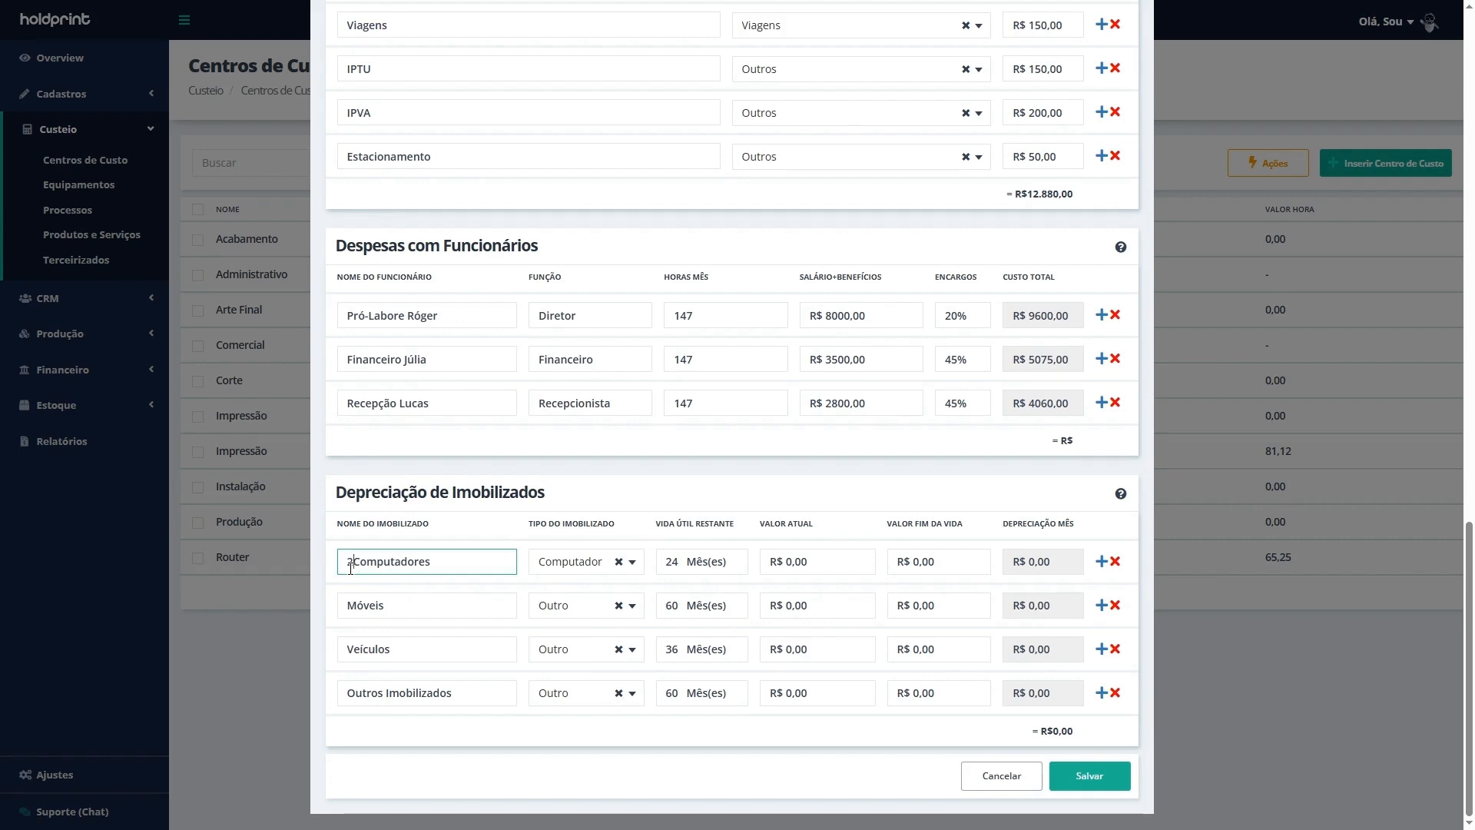
pyautogui.write('x')
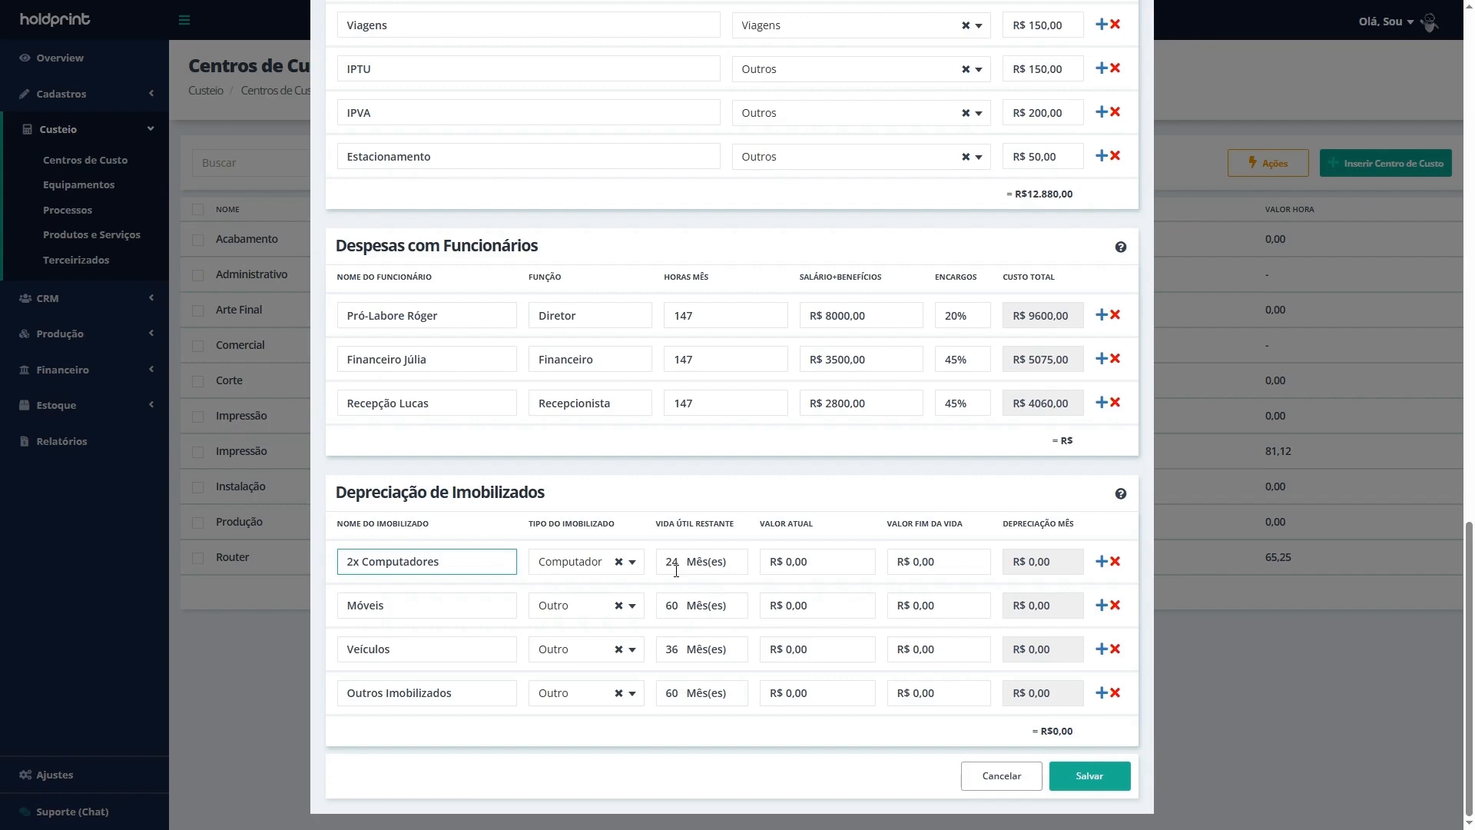
# Step: Set the computers' current value to R$ 8000 and their end-of-life value to R$ 1400
pyautogui.click(822, 559)
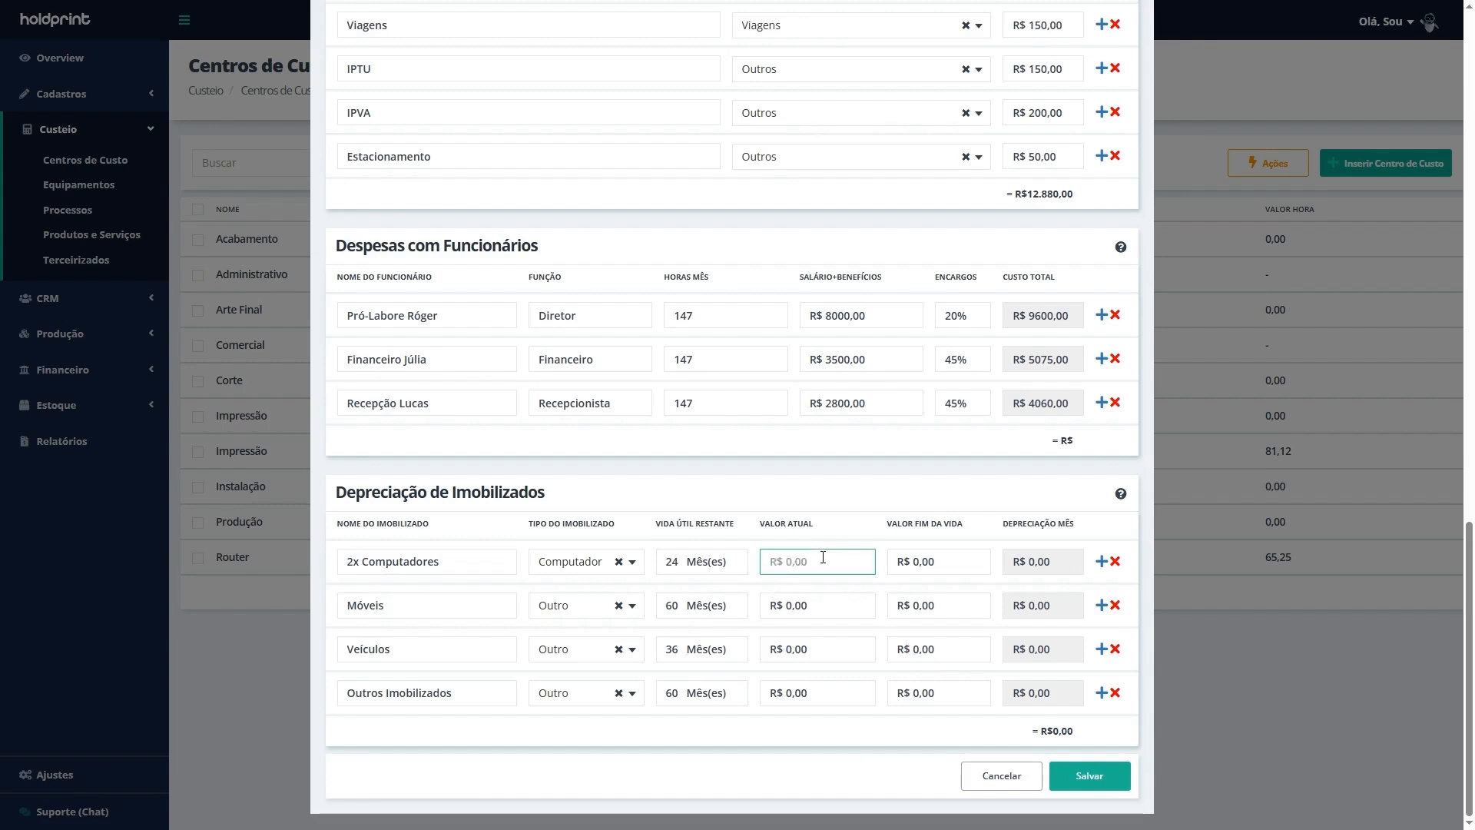
pyautogui.write('8000')
pyautogui.click(952, 568)
pyautogui.write('1')
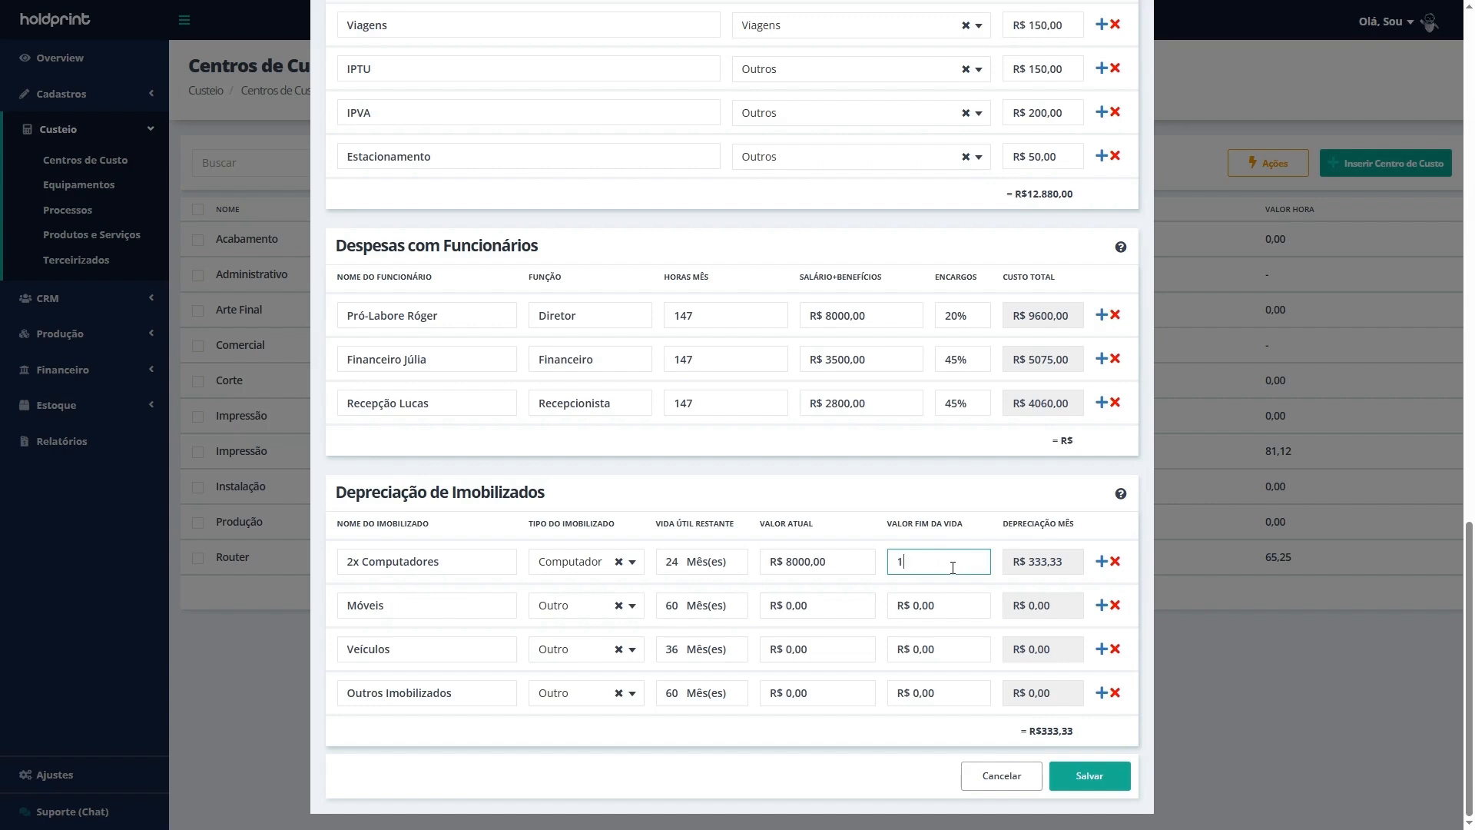
pyautogui.write('40')
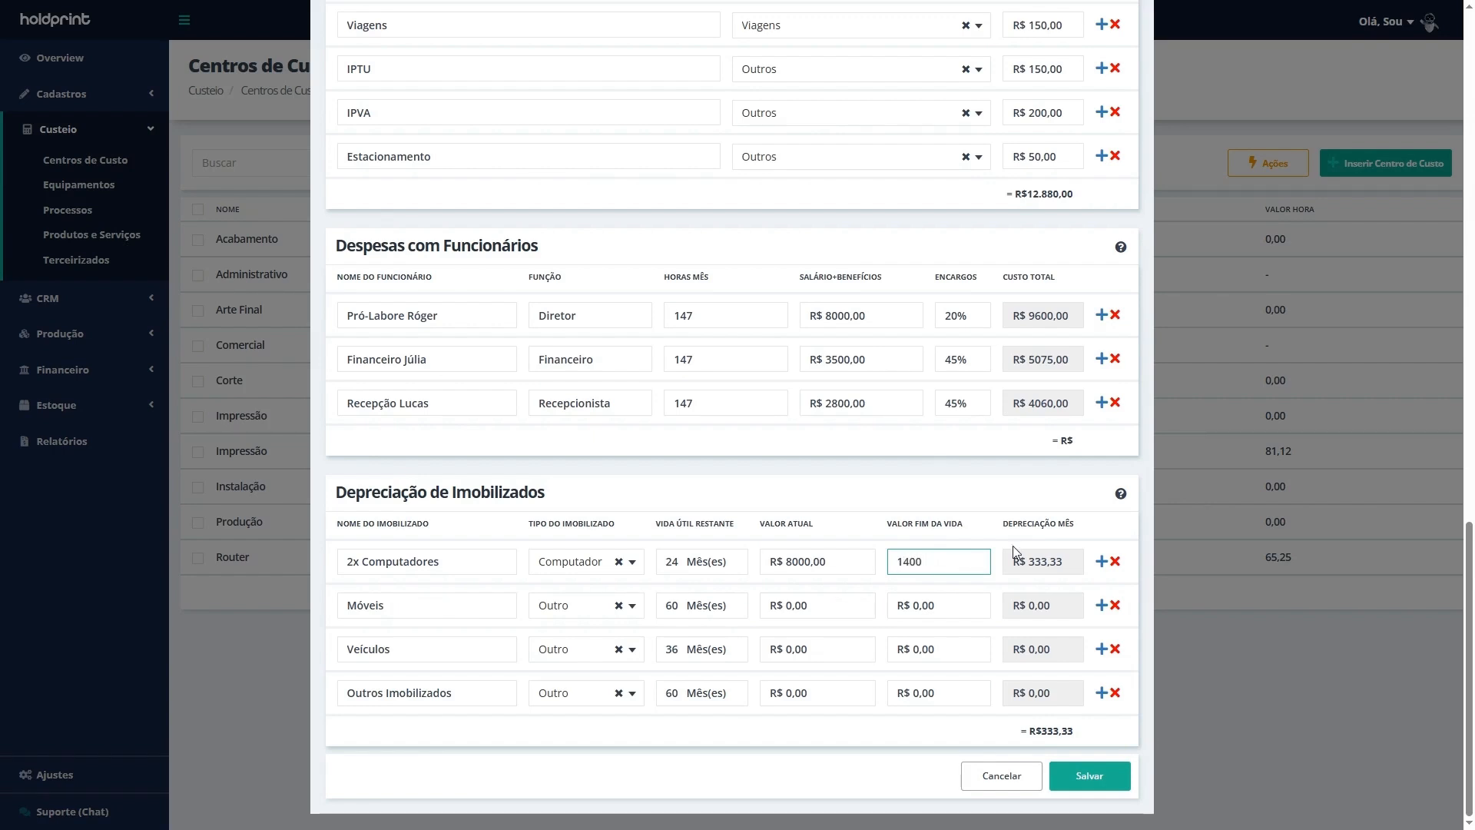
pyautogui.write('0')
pyautogui.click(1012, 546)
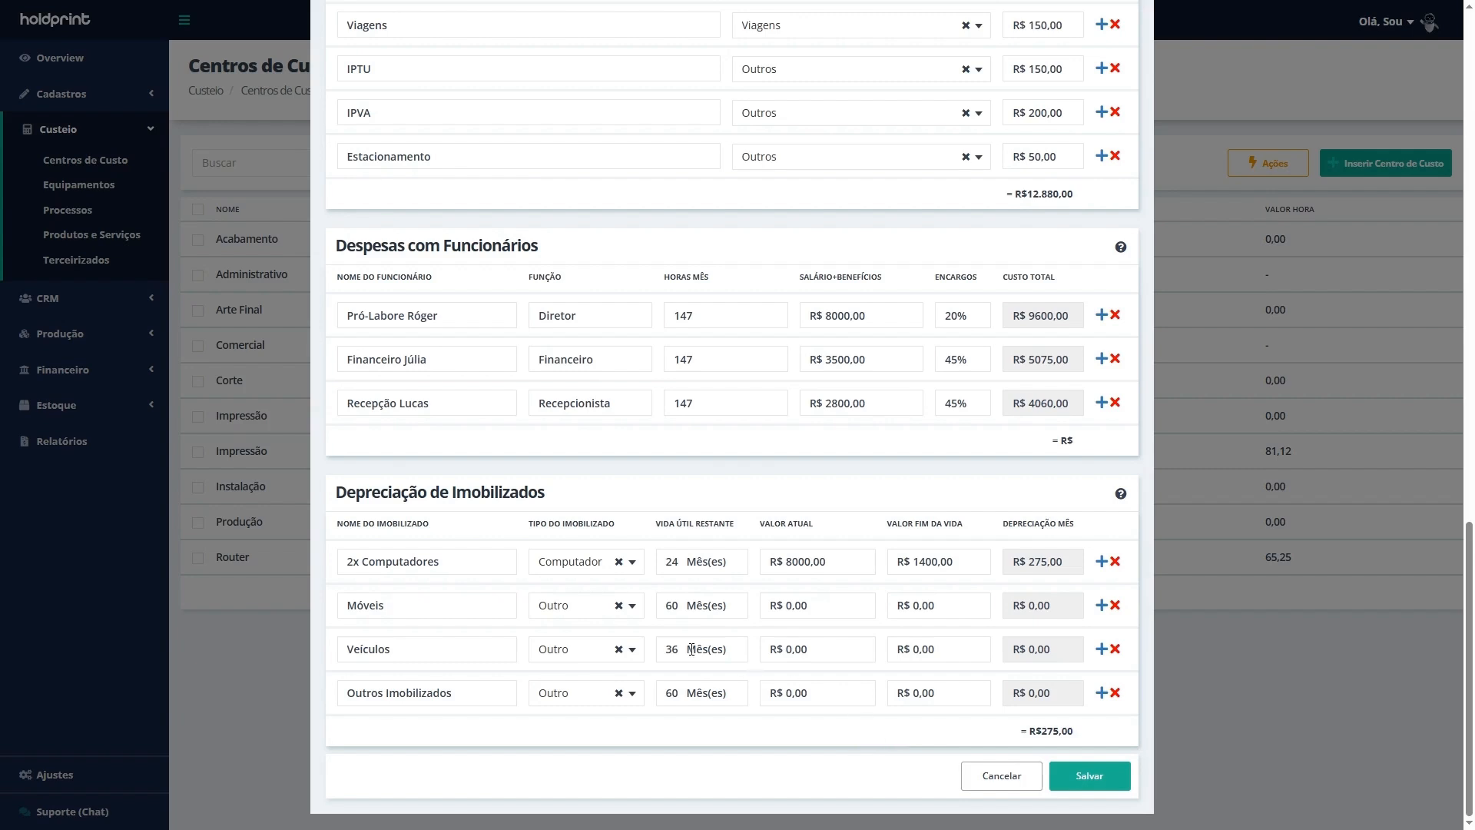
# Step: Set the Móveis fixed asset's current value to R$ 10000 and its end-of-life value to 0
pyautogui.click(855, 607)
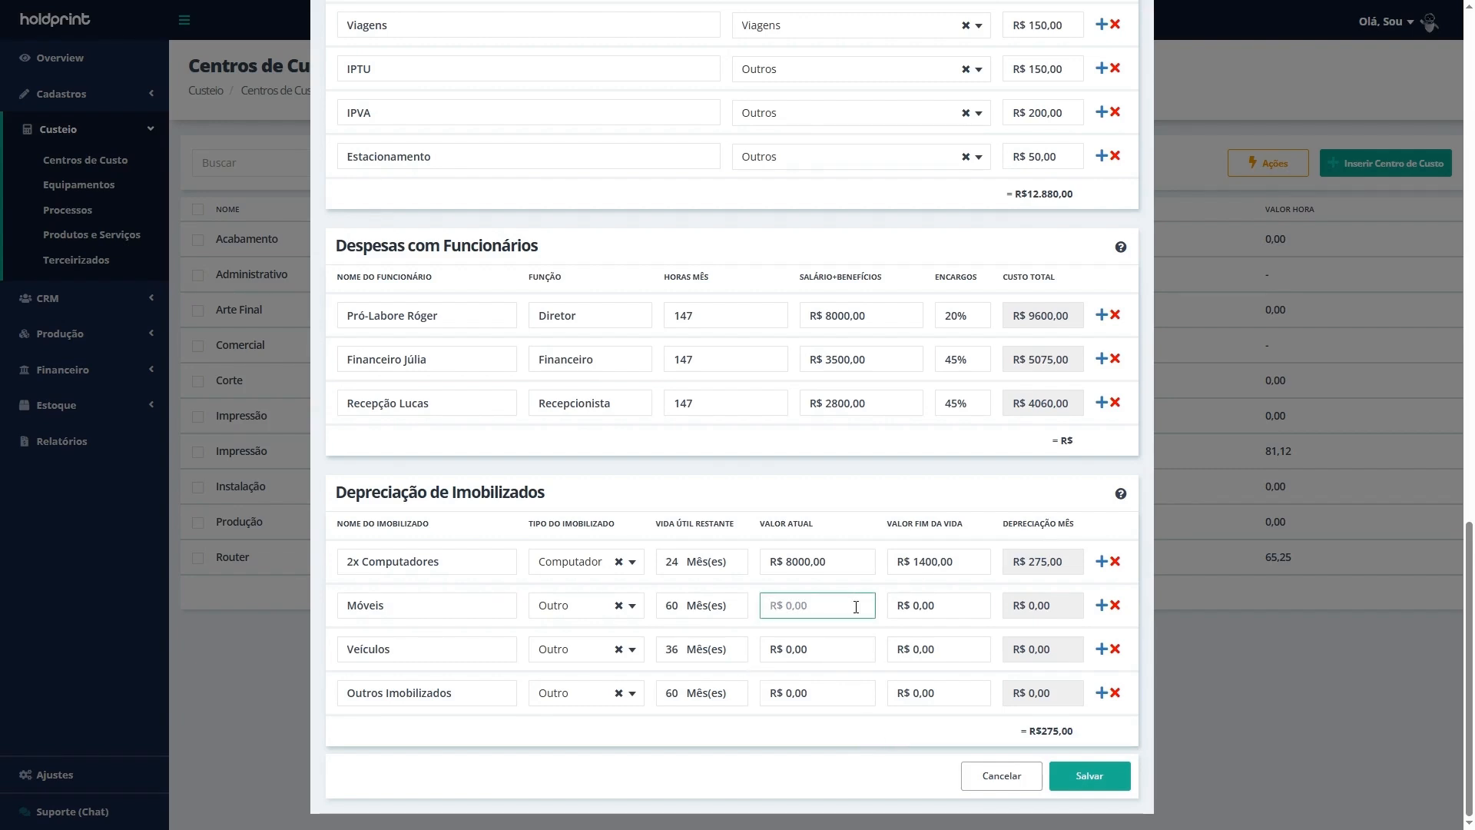
pyautogui.write('10000')
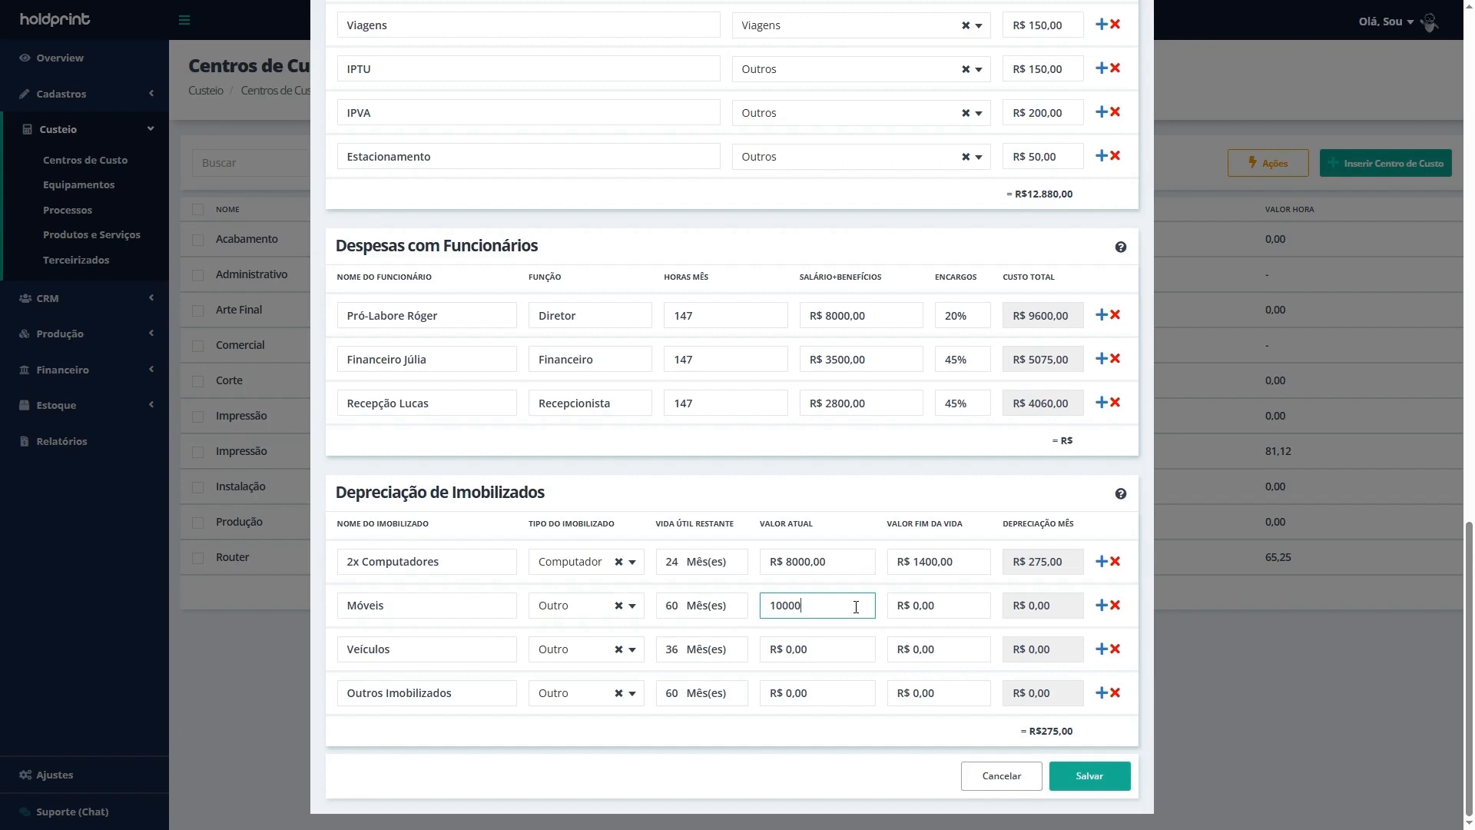
pyautogui.click(967, 613)
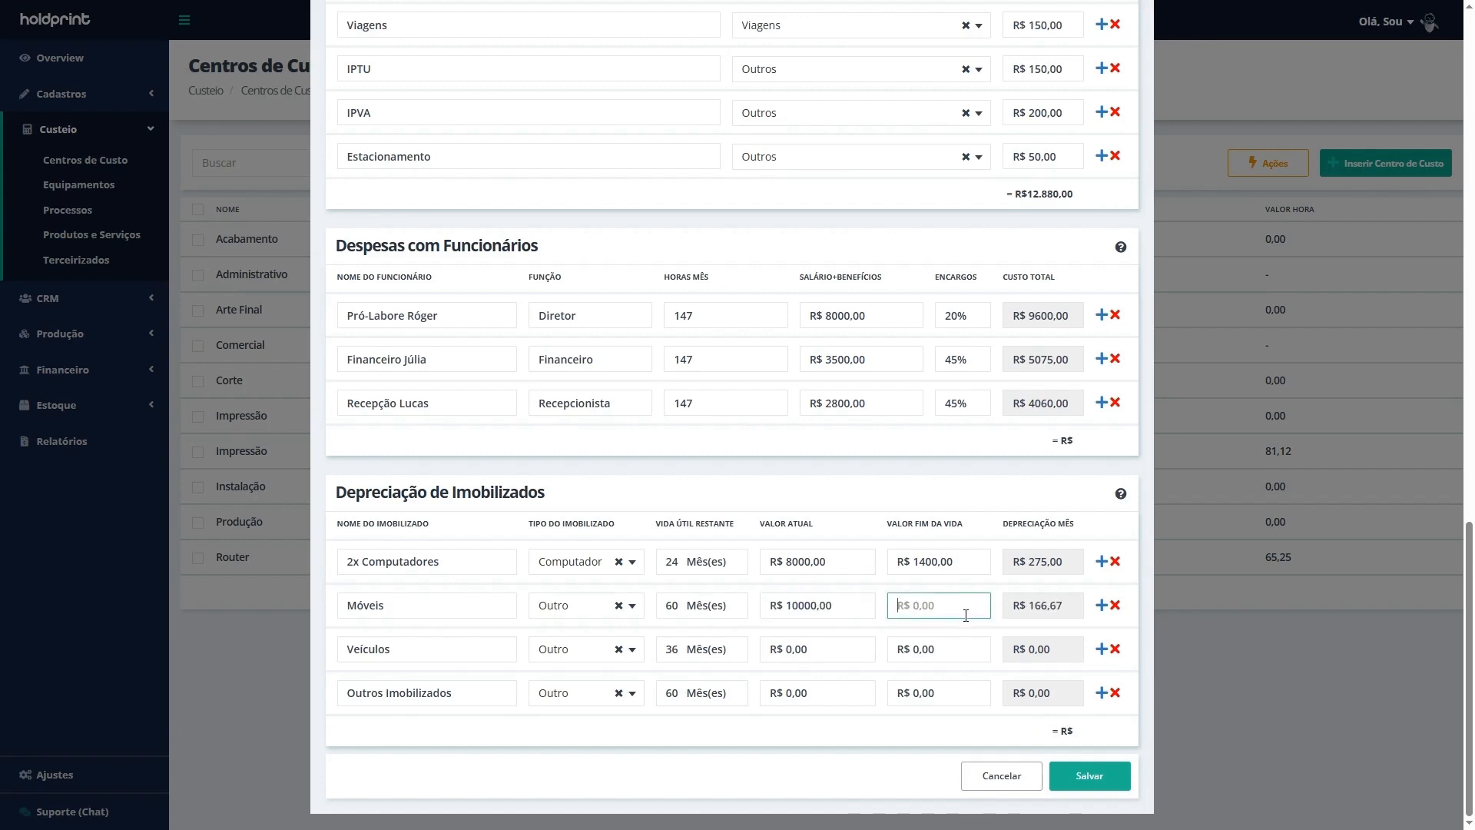
pyautogui.write('0')
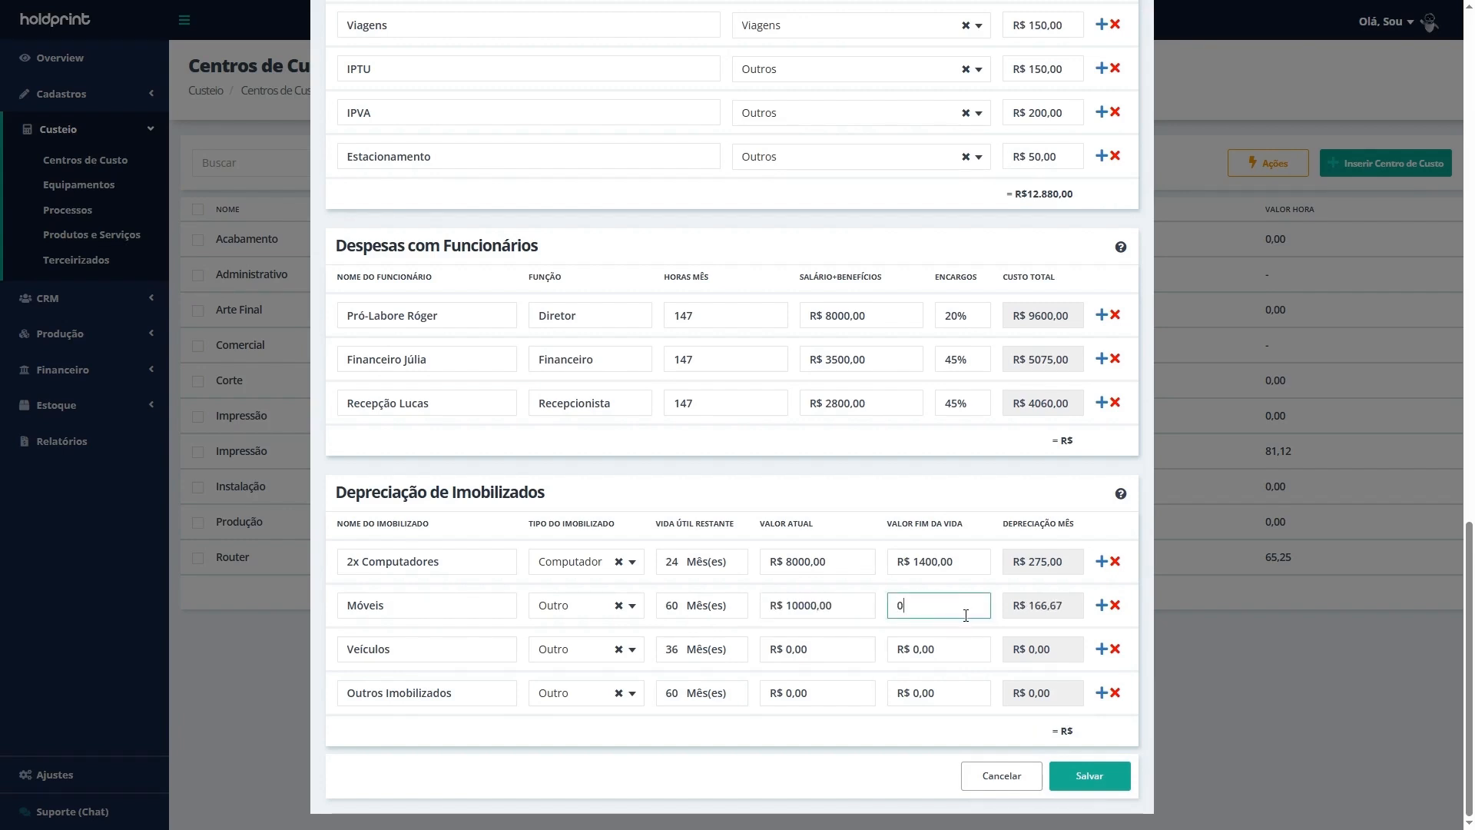
# Step: Rename the Veículos fixed asset as Veículos comercial and set its remaining useful life to 60 months
pyautogui.click(955, 504)
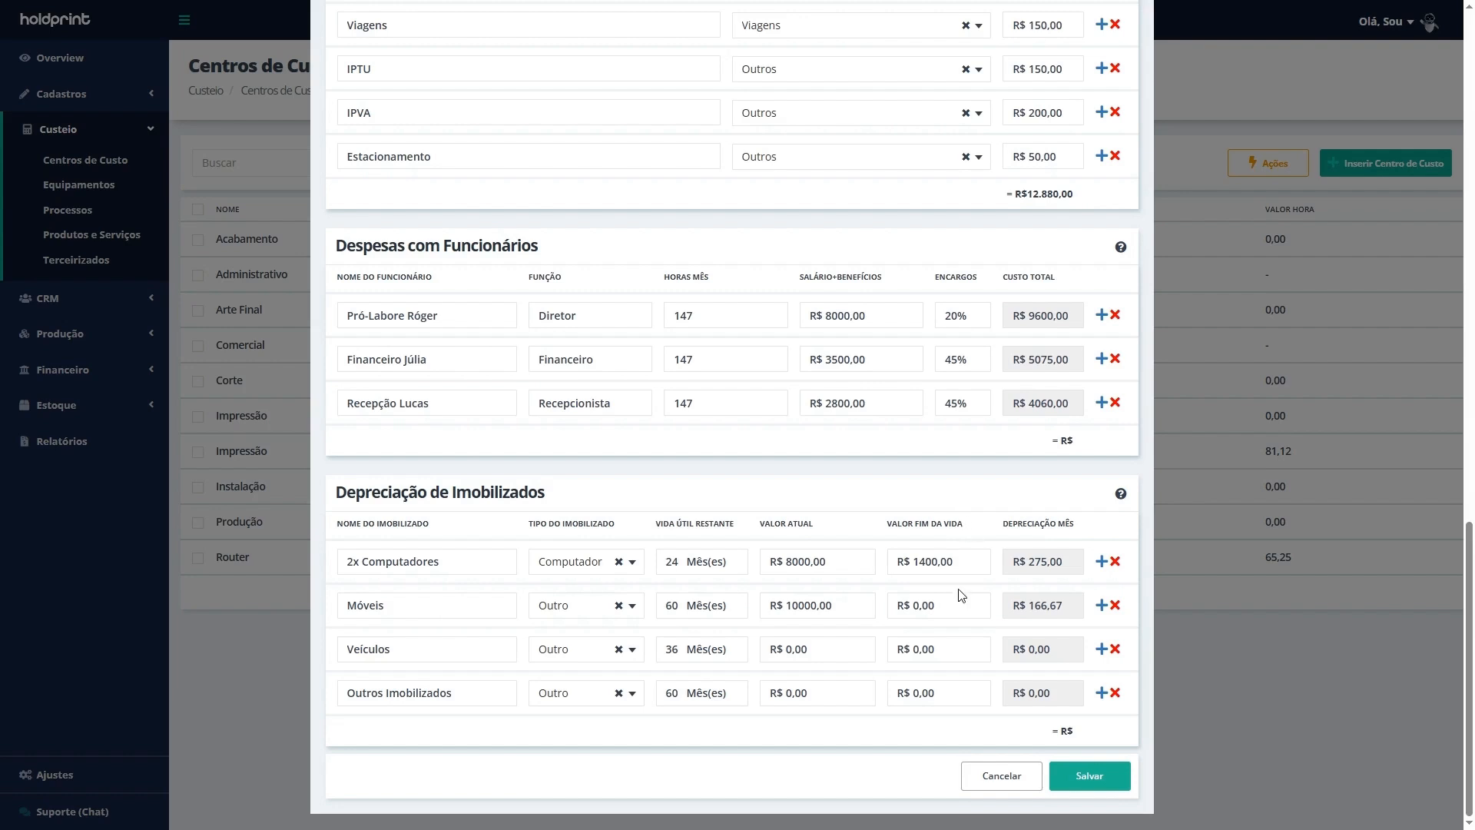
pyautogui.hotkey('shift', 'Tab')
pyautogui.press('Tab')
pyautogui.click(763, 650)
pyautogui.click(504, 657)
pyautogui.write('comercial')
pyautogui.click(681, 650)
pyautogui.moveTo(682, 650); pyautogui.dragTo(667, 645)
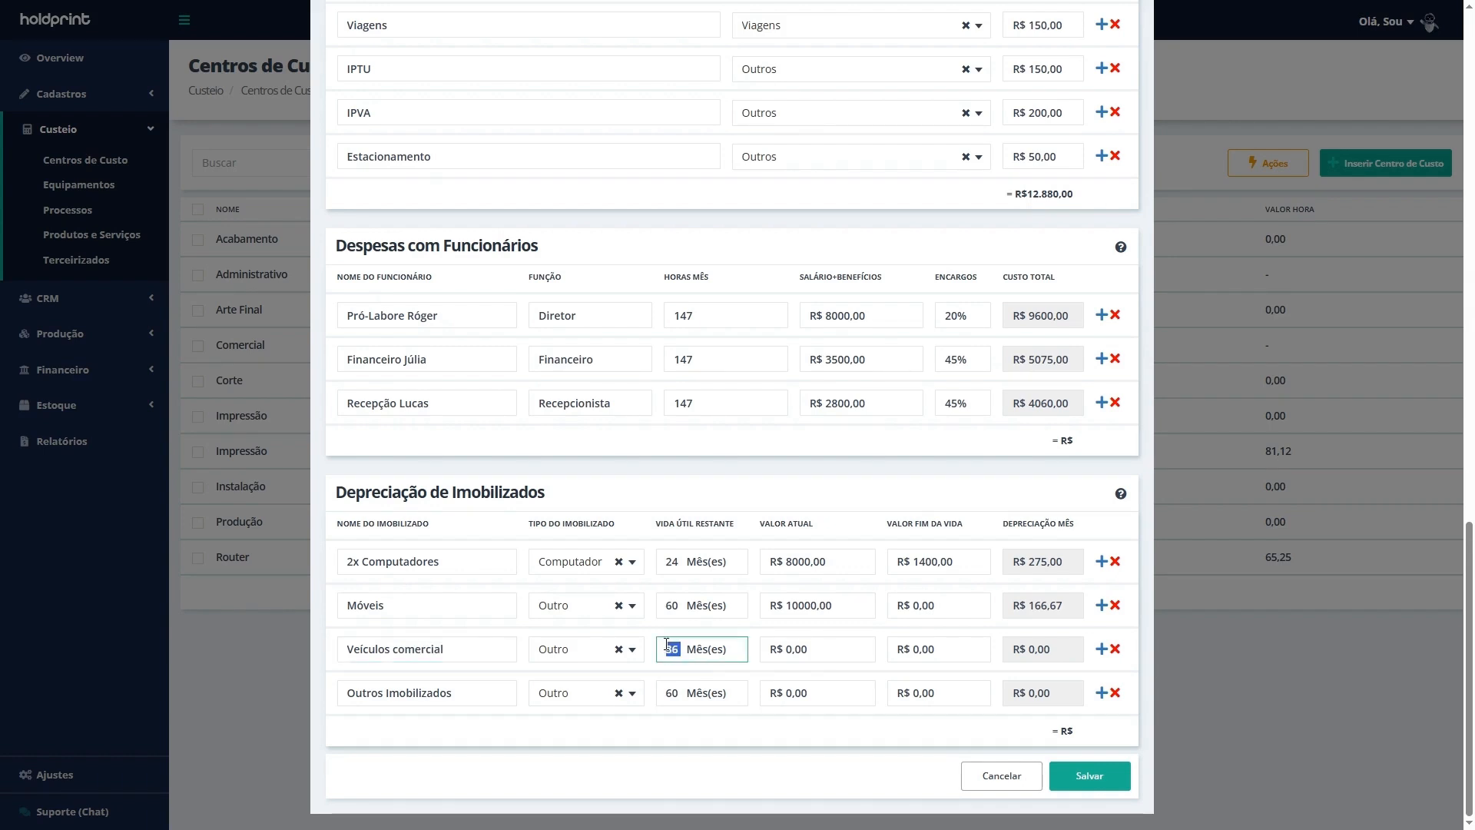
pyautogui.write('60')
# Step: Set the commercial vehicle's current value to R$ 80000 and its end-of-life value to R$ 50000
pyautogui.click(829, 654)
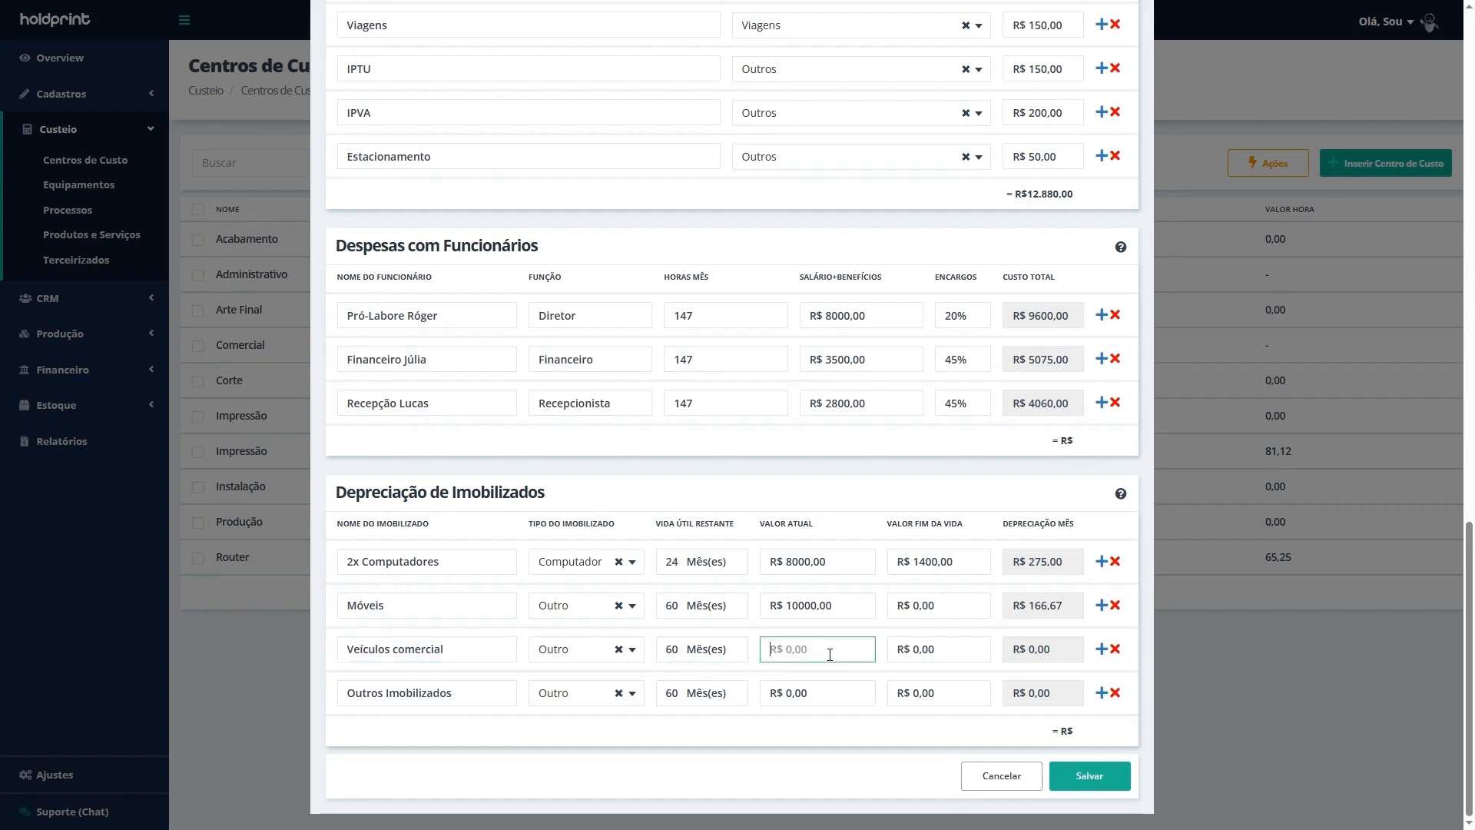
pyautogui.write('80000')
pyautogui.click(955, 653)
pyautogui.write('50')
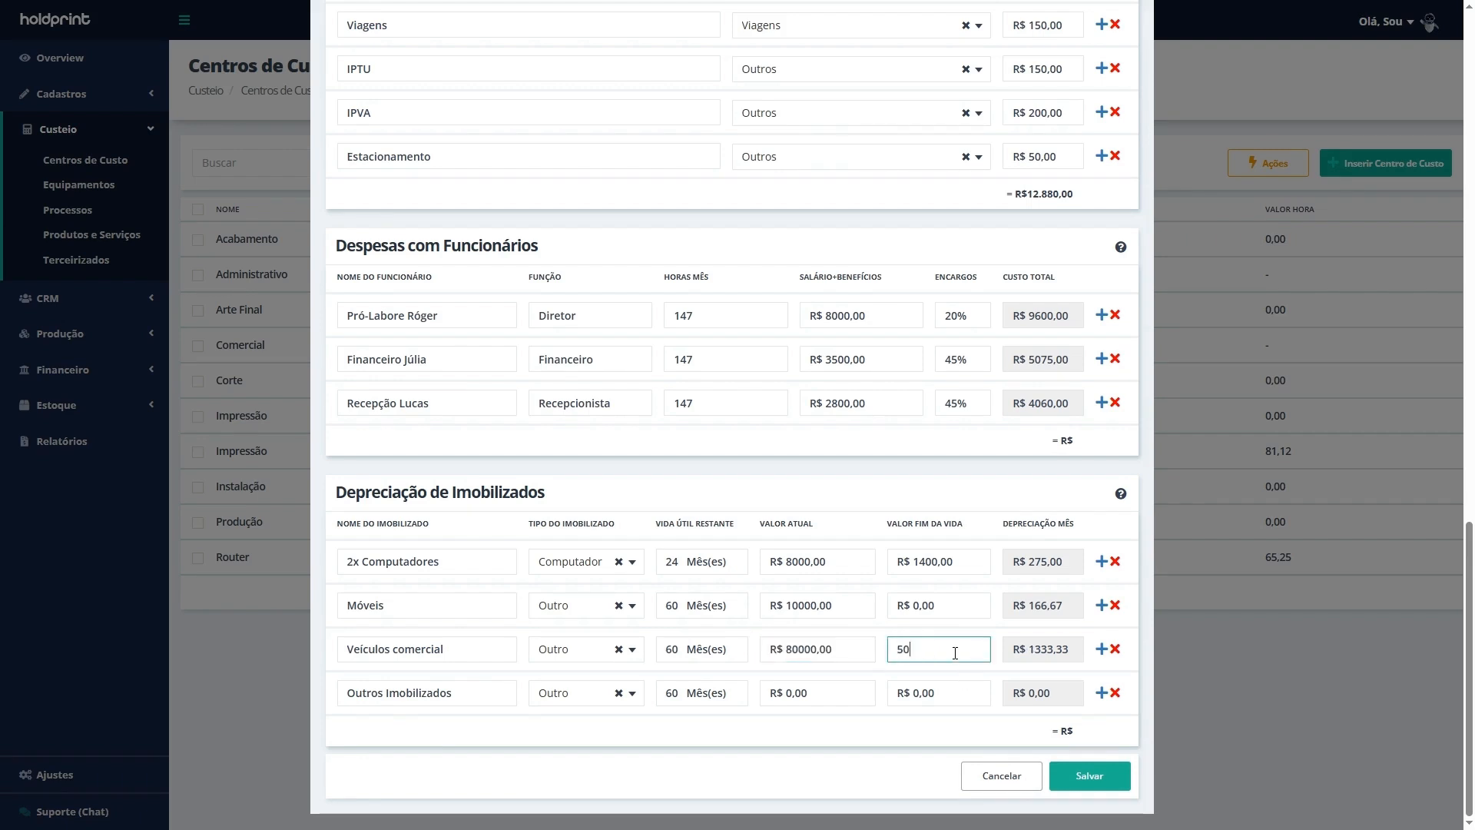
pyautogui.write('000')
pyautogui.click(943, 521)
# Step: Rename the Outros Imobilizados fixed asset as Bebedouro
pyautogui.moveTo(474, 694); pyautogui.dragTo(353, 695)
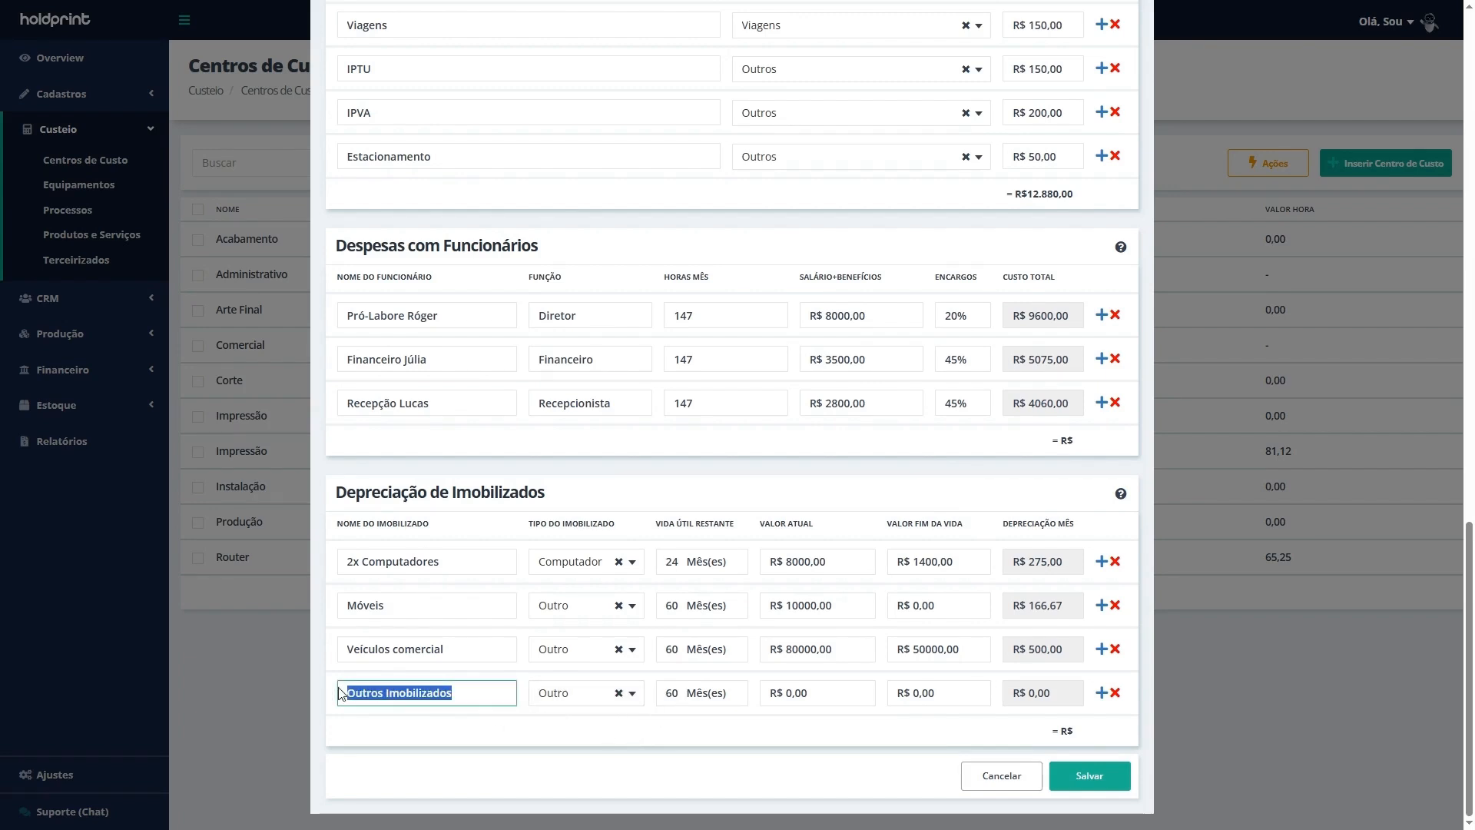
pyautogui.write('Arcon')
pyautogui.press('BackSpace')
pyautogui.press('BackSpace')
pyautogui.press('BackSpace')
pyautogui.press('BackSpace')
pyautogui.press('BackSpace')
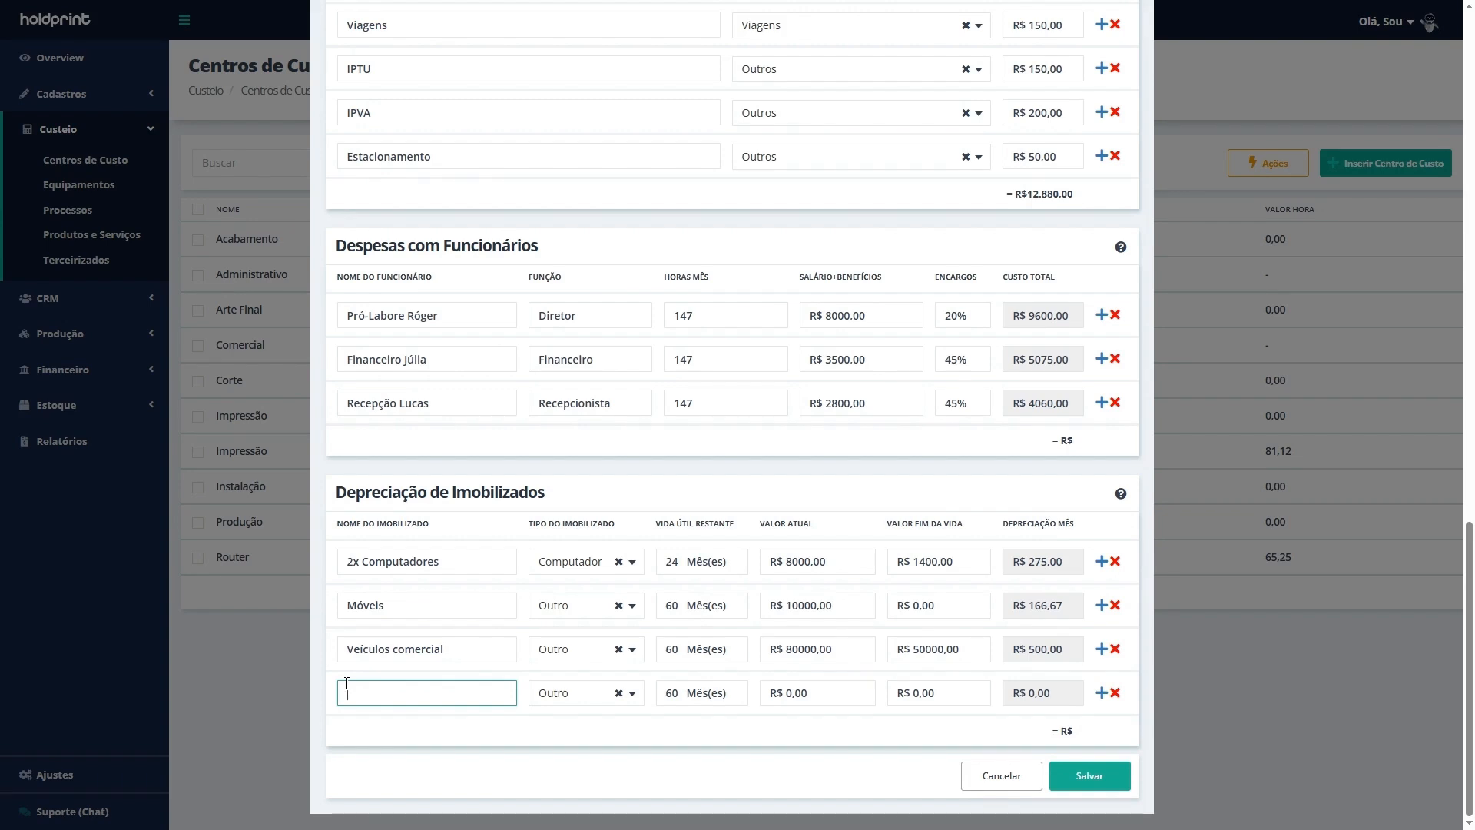
pyautogui.write('Bebedouro')
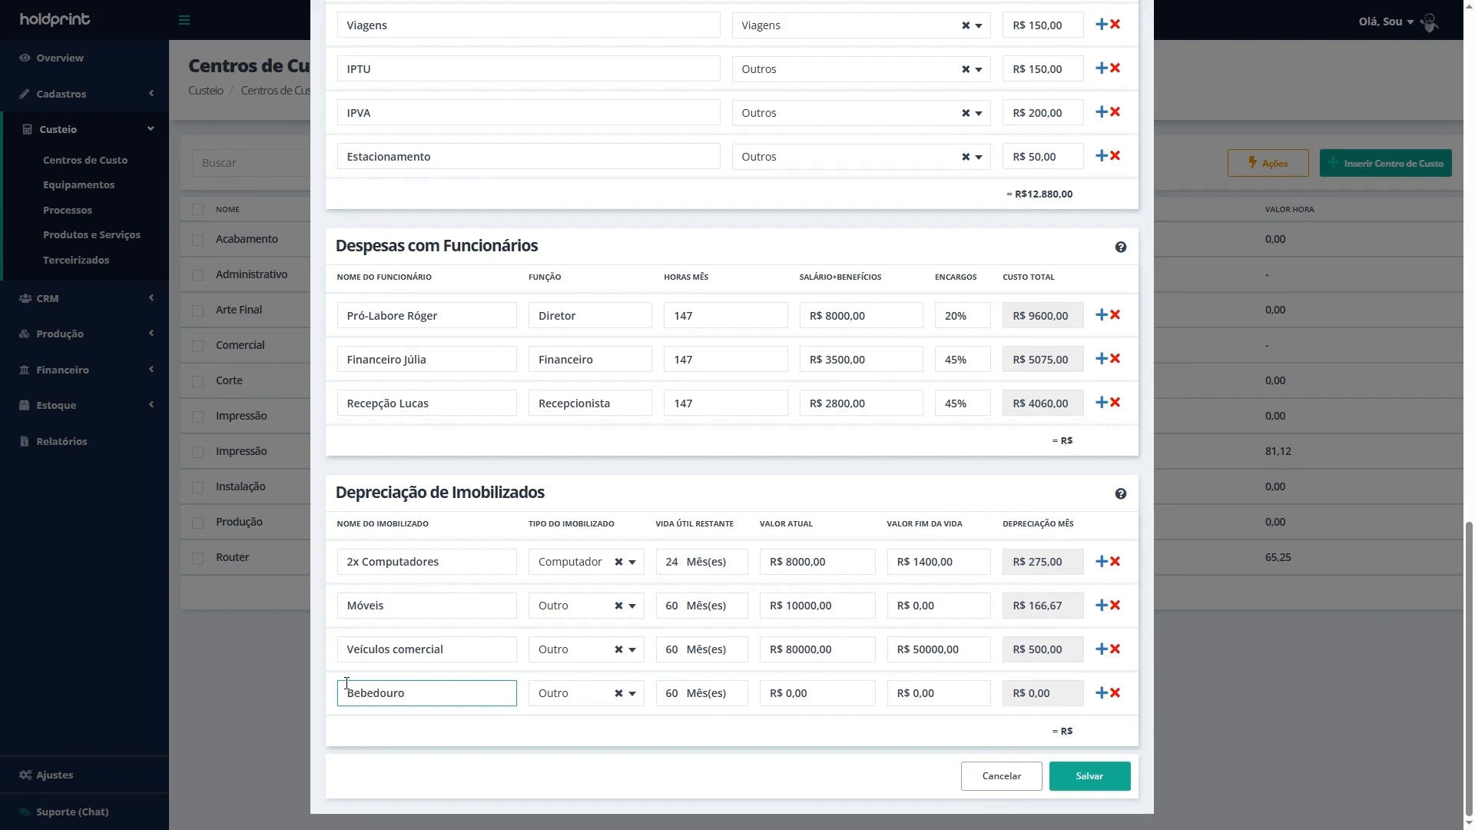
# Step: Give Bebedouro a 24-month remaining life, R$ 2000 current value and R$ 500 end-of-life value, and save the cost center
pyautogui.doubleClick(665, 692)
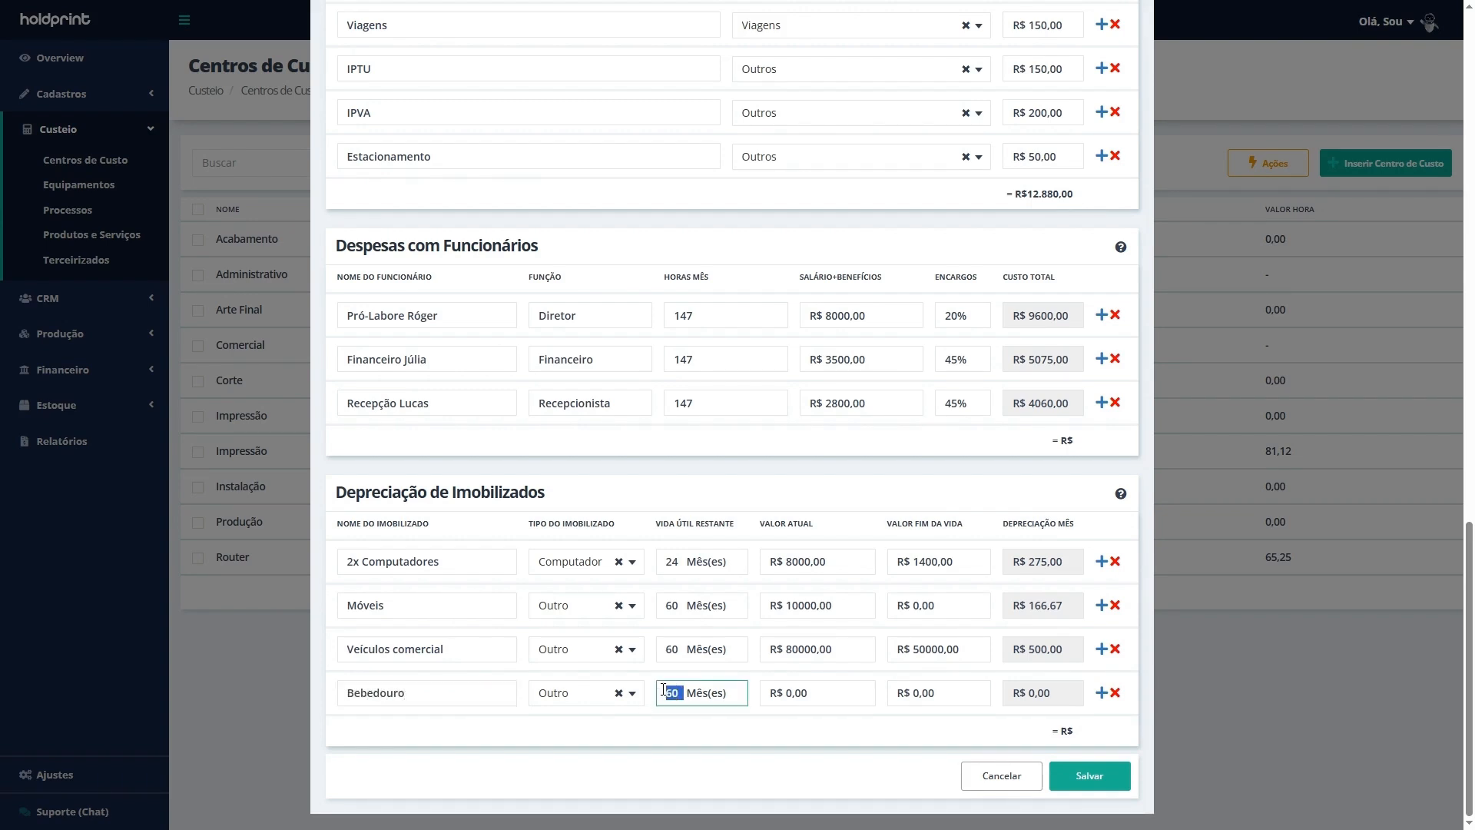
pyautogui.write('24')
pyautogui.click(819, 696)
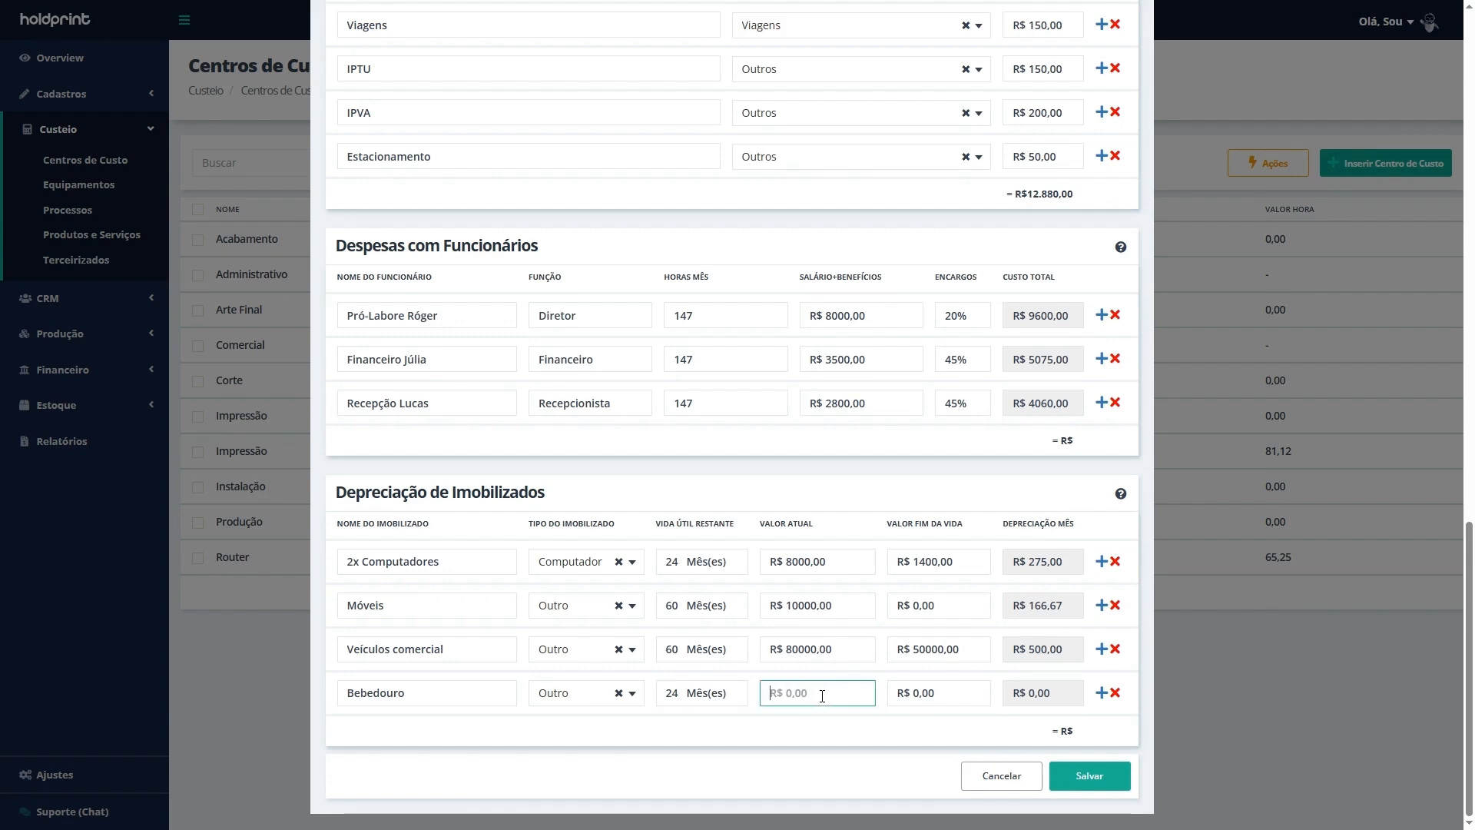
pyautogui.write('2000')
pyautogui.click(961, 687)
pyautogui.write('500')
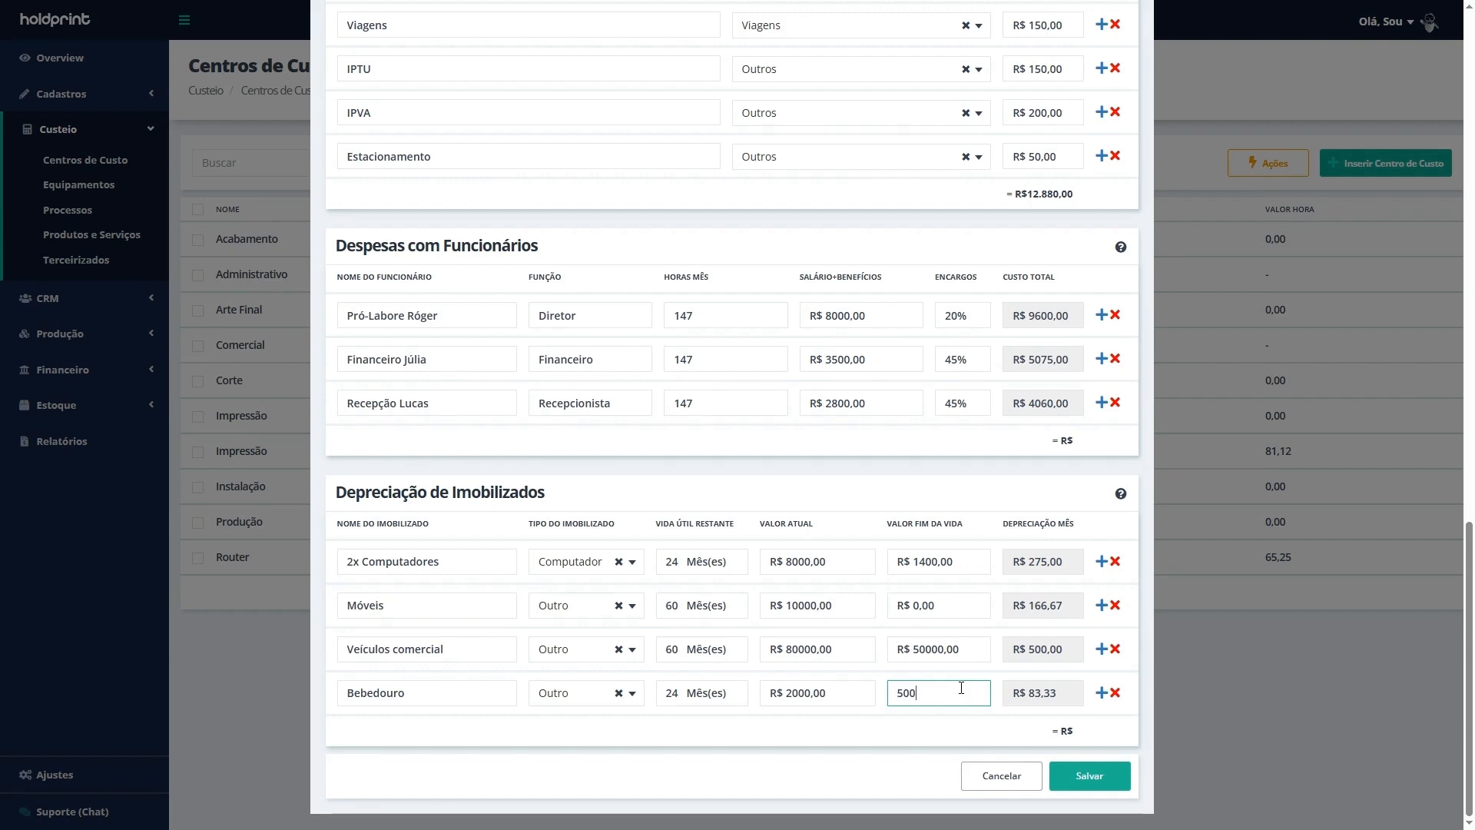
pyautogui.click(974, 731)
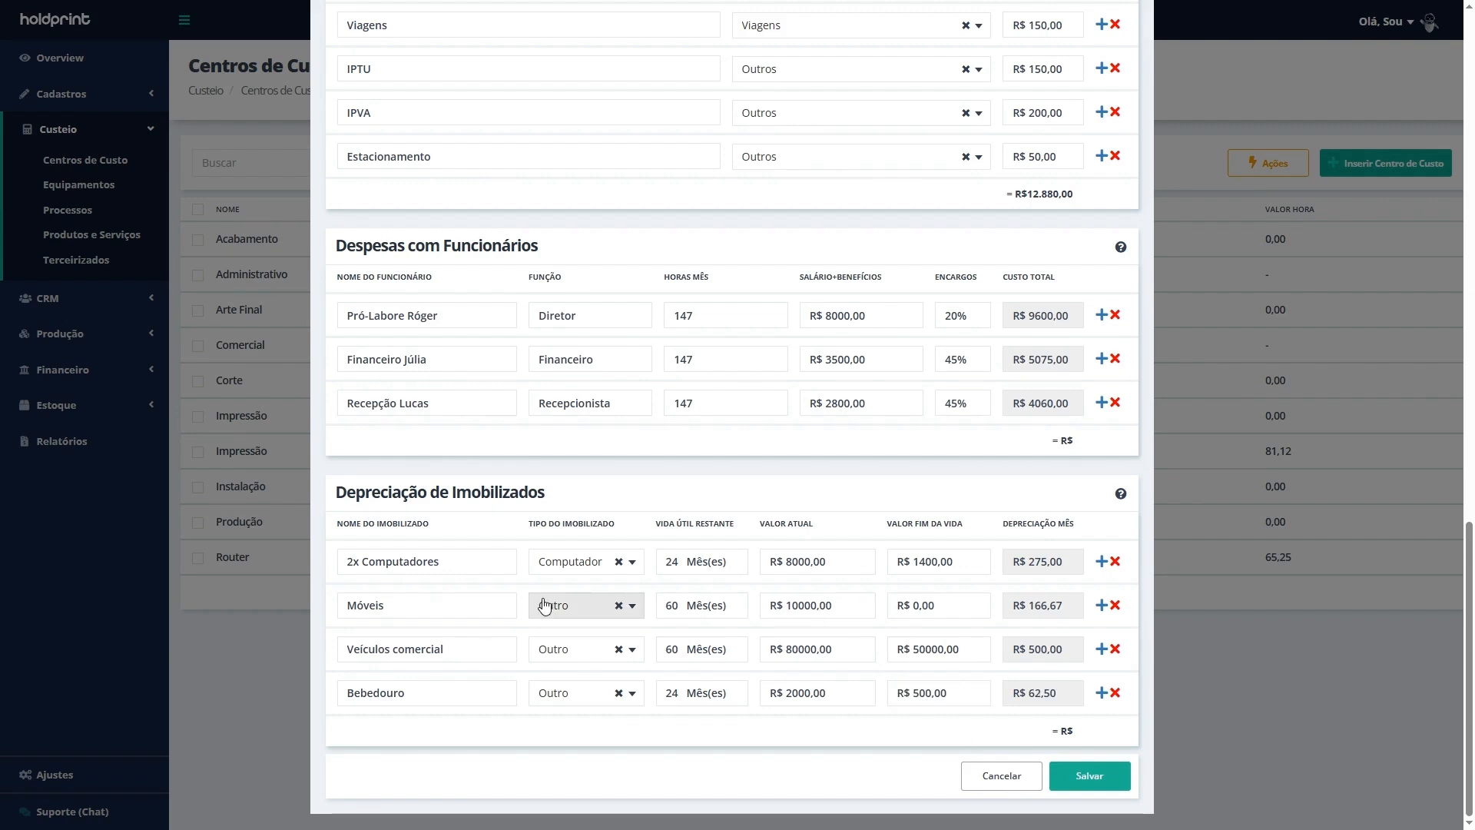
pyautogui.click(1089, 776)
# Step: Examine Administrativo's expenses, the overall expense total and the hourly rate of Impressão in the cost center list
pyautogui.moveTo(621, 274); pyautogui.dragTo(704, 285)
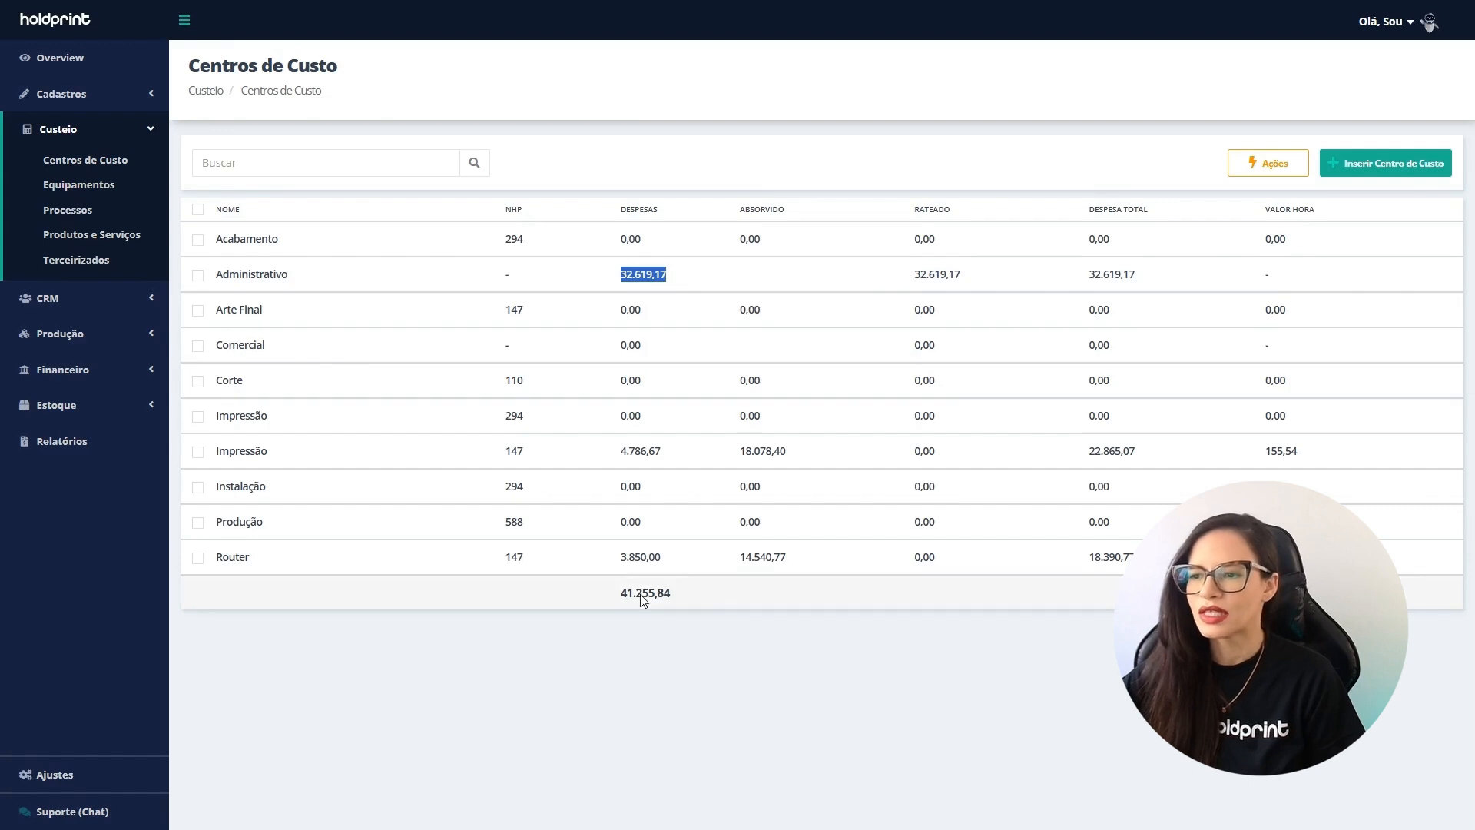
pyautogui.moveTo(620, 594); pyautogui.dragTo(680, 596)
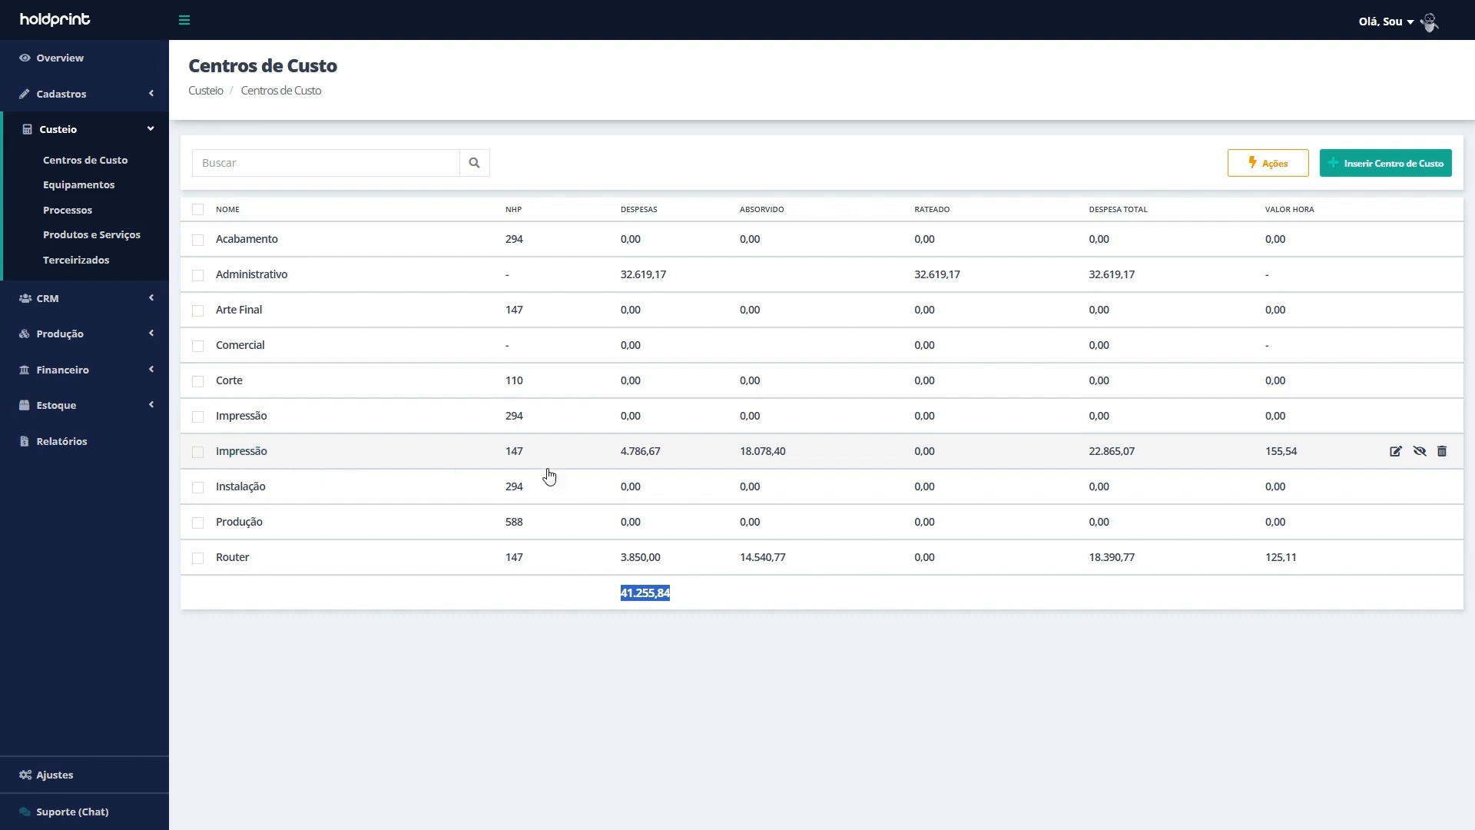
pyautogui.moveTo(1266, 209); pyautogui.dragTo(1315, 210)
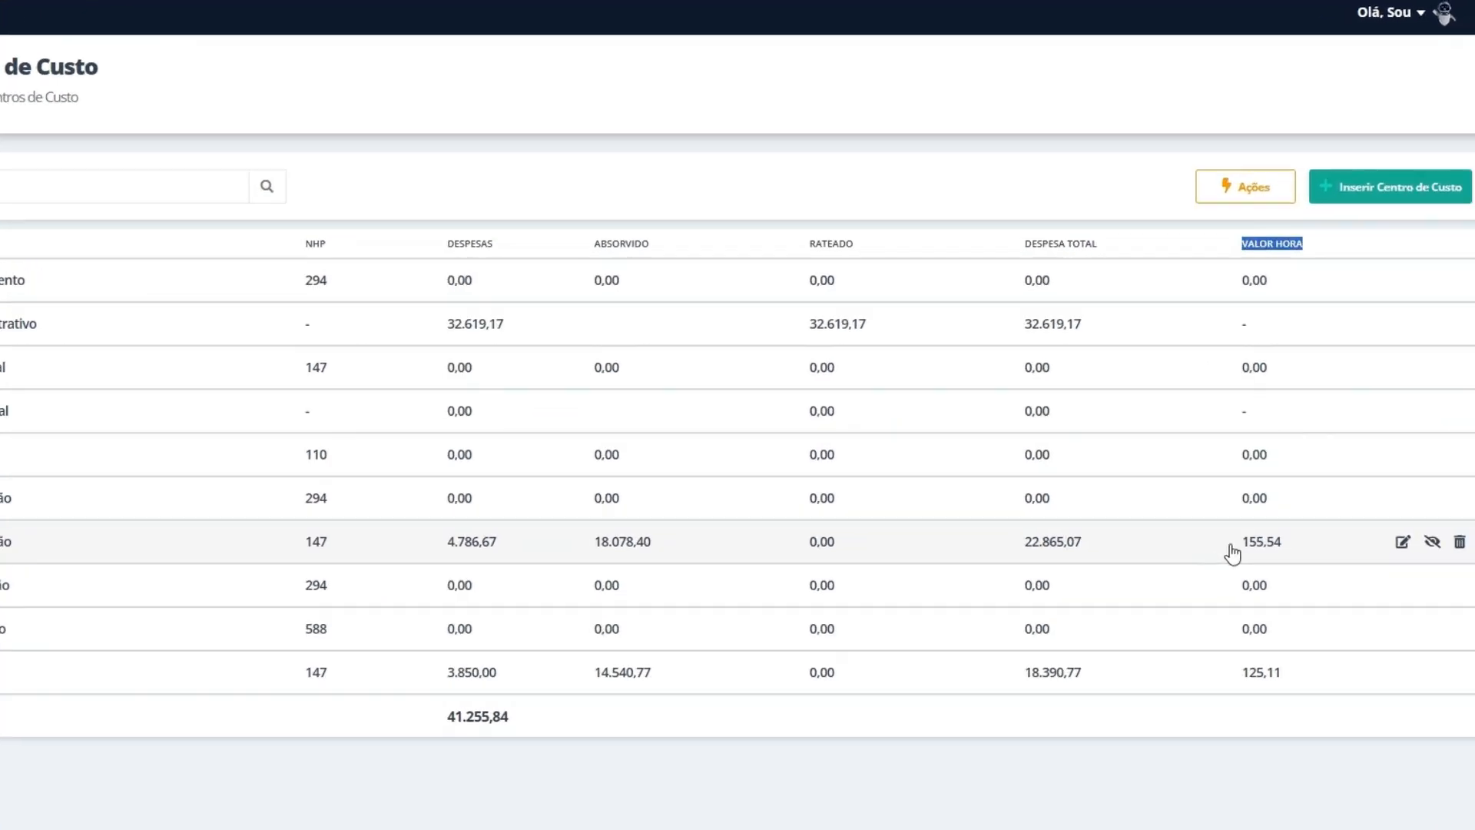
pyautogui.doubleClick(1283, 452)
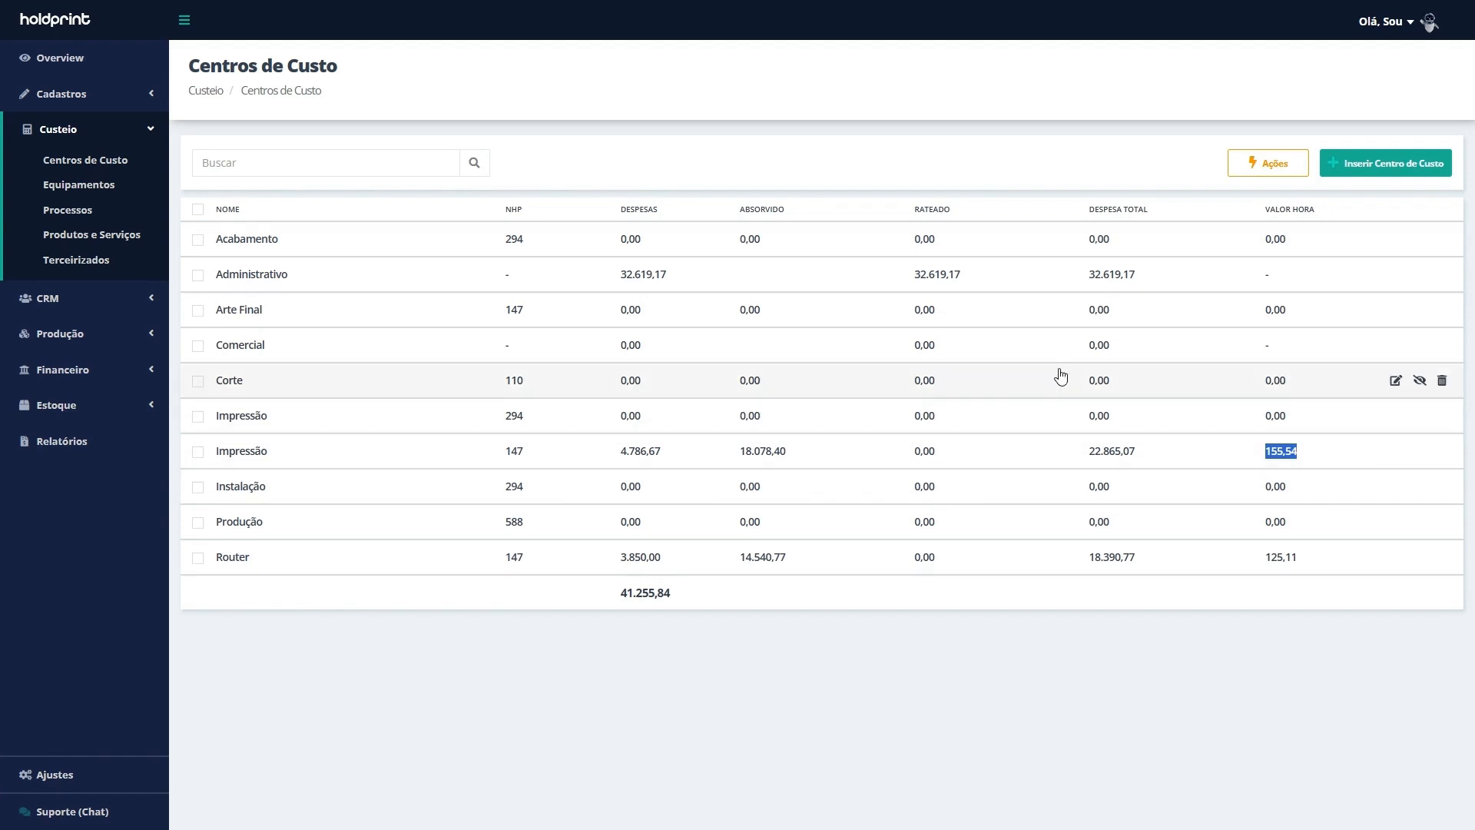
pyautogui.click(869, 152)
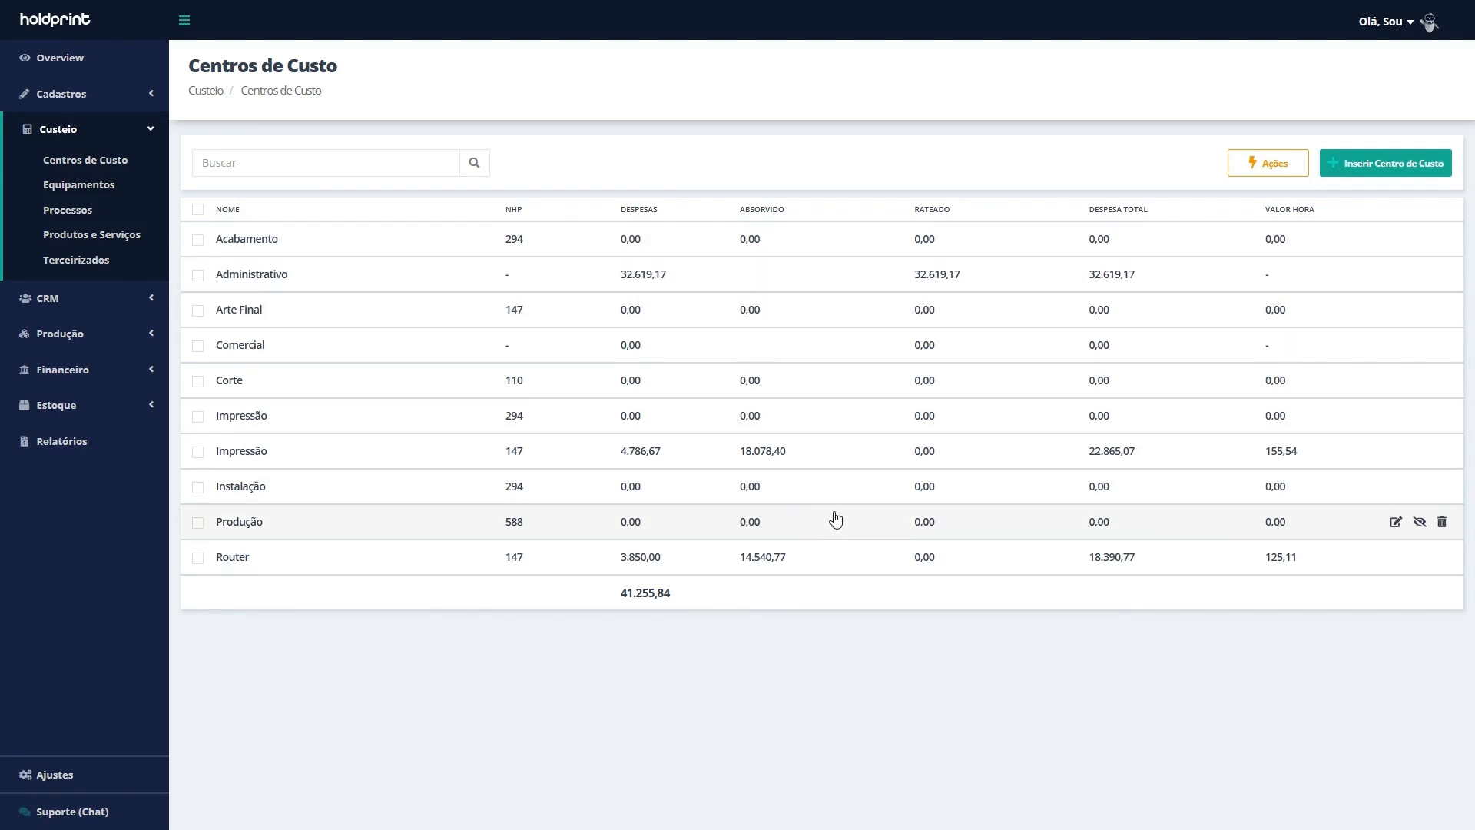
# Step: Open the Corte cost center and rename it as Corte laser
pyautogui.click(229, 382)
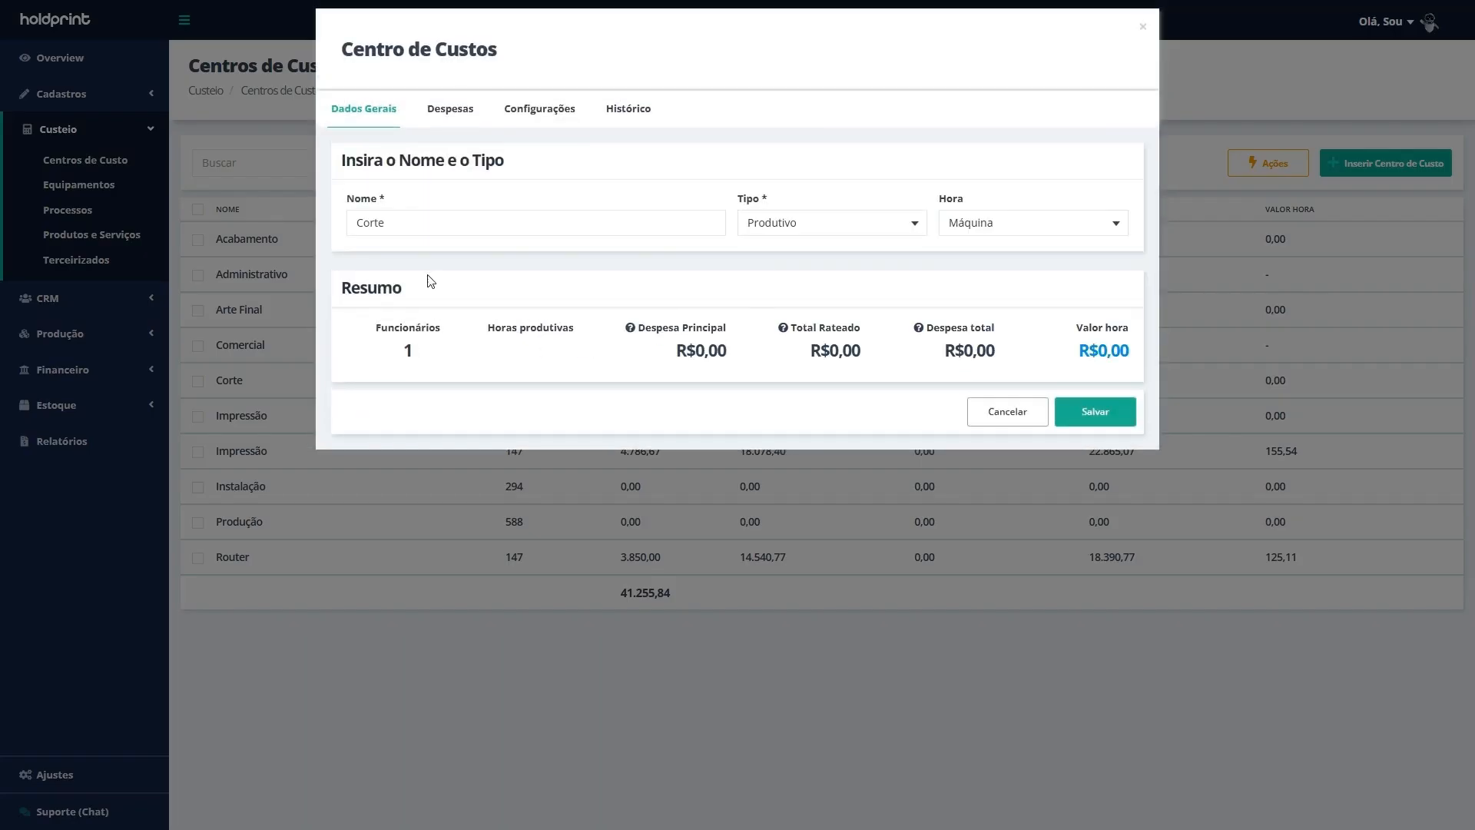
pyautogui.click(445, 223)
pyautogui.write('laser')
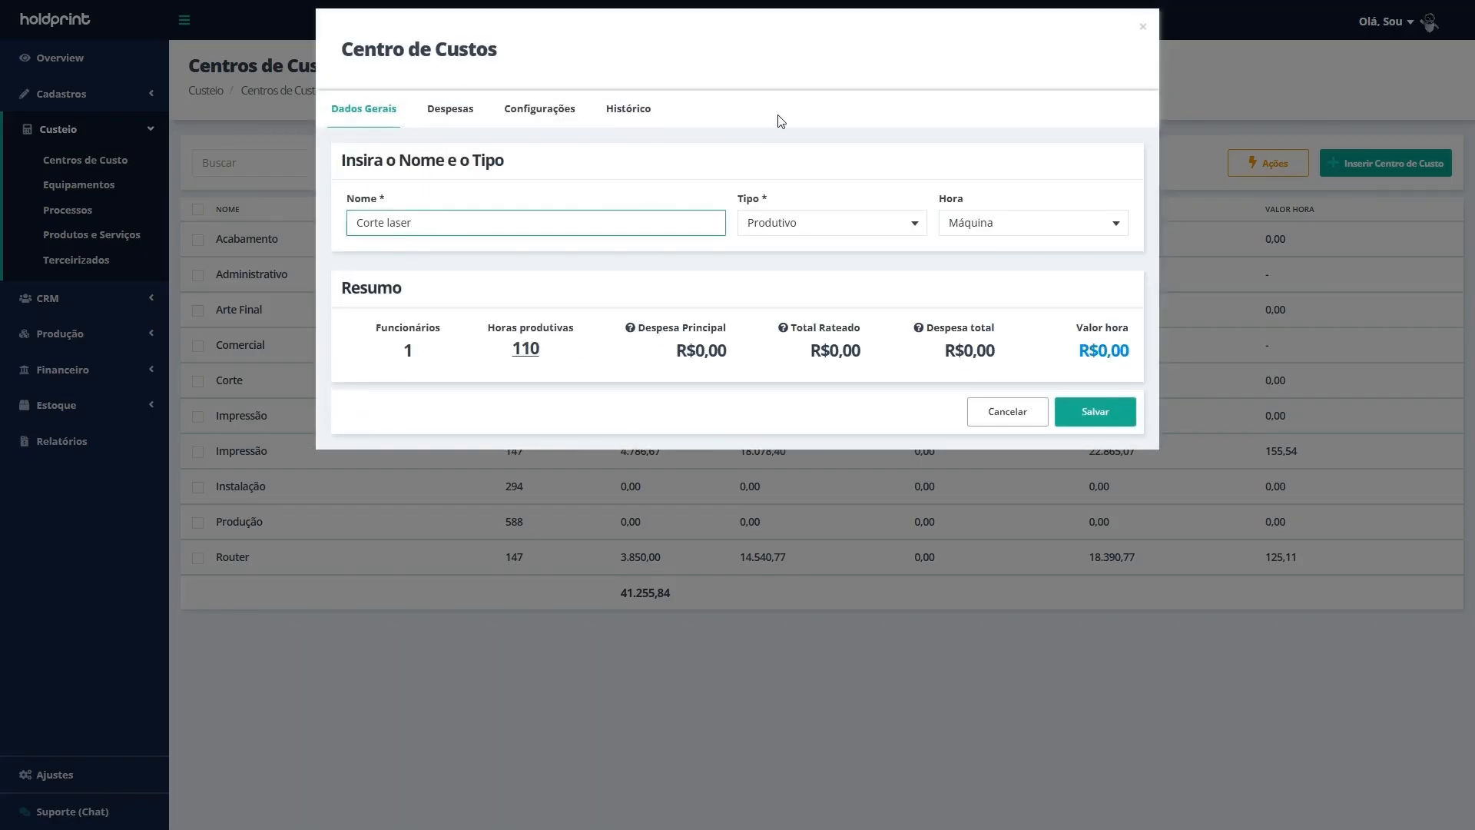
pyautogui.click(845, 209)
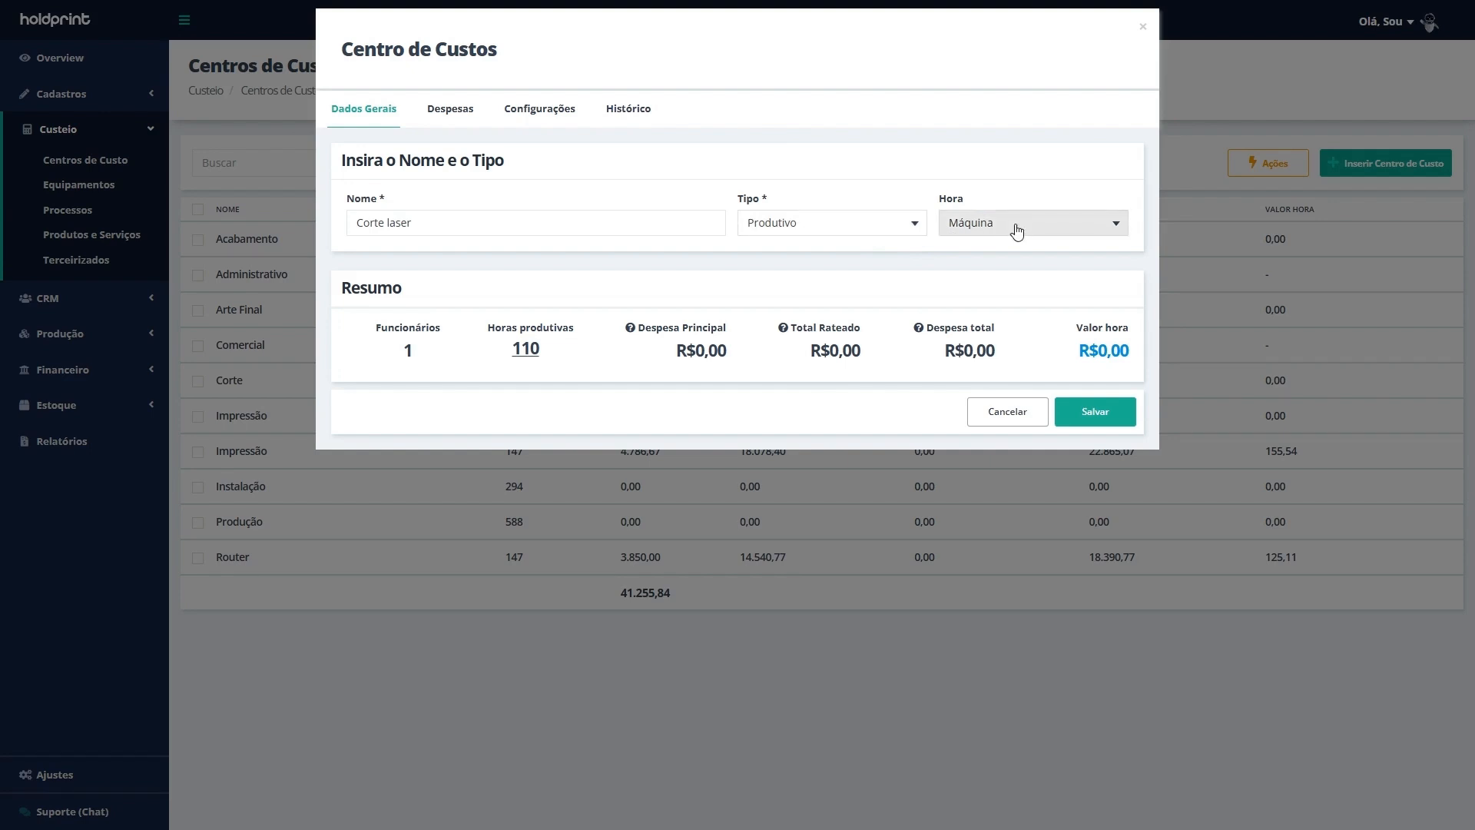
# Step: Set Corte laser's monthly expenses to R$ 167 for equipment maintenance, R$ 100 for auxiliary materials and R$ 80 for cleaning material
pyautogui.click(455, 113)
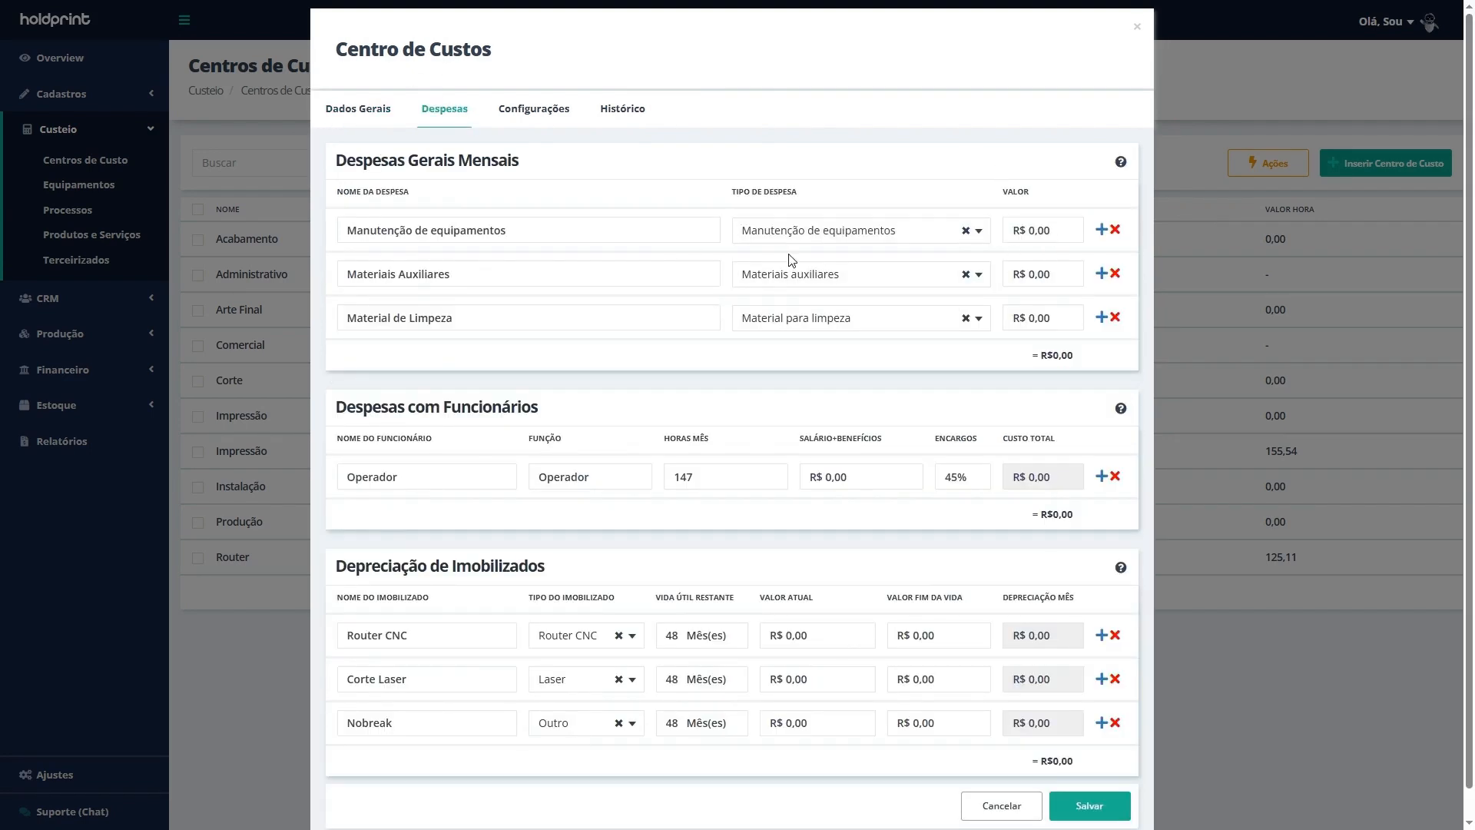
pyautogui.click(1055, 224)
pyautogui.write('167')
pyautogui.click(1068, 201)
pyautogui.click(1059, 271)
pyautogui.write('00')
pyautogui.click(1042, 317)
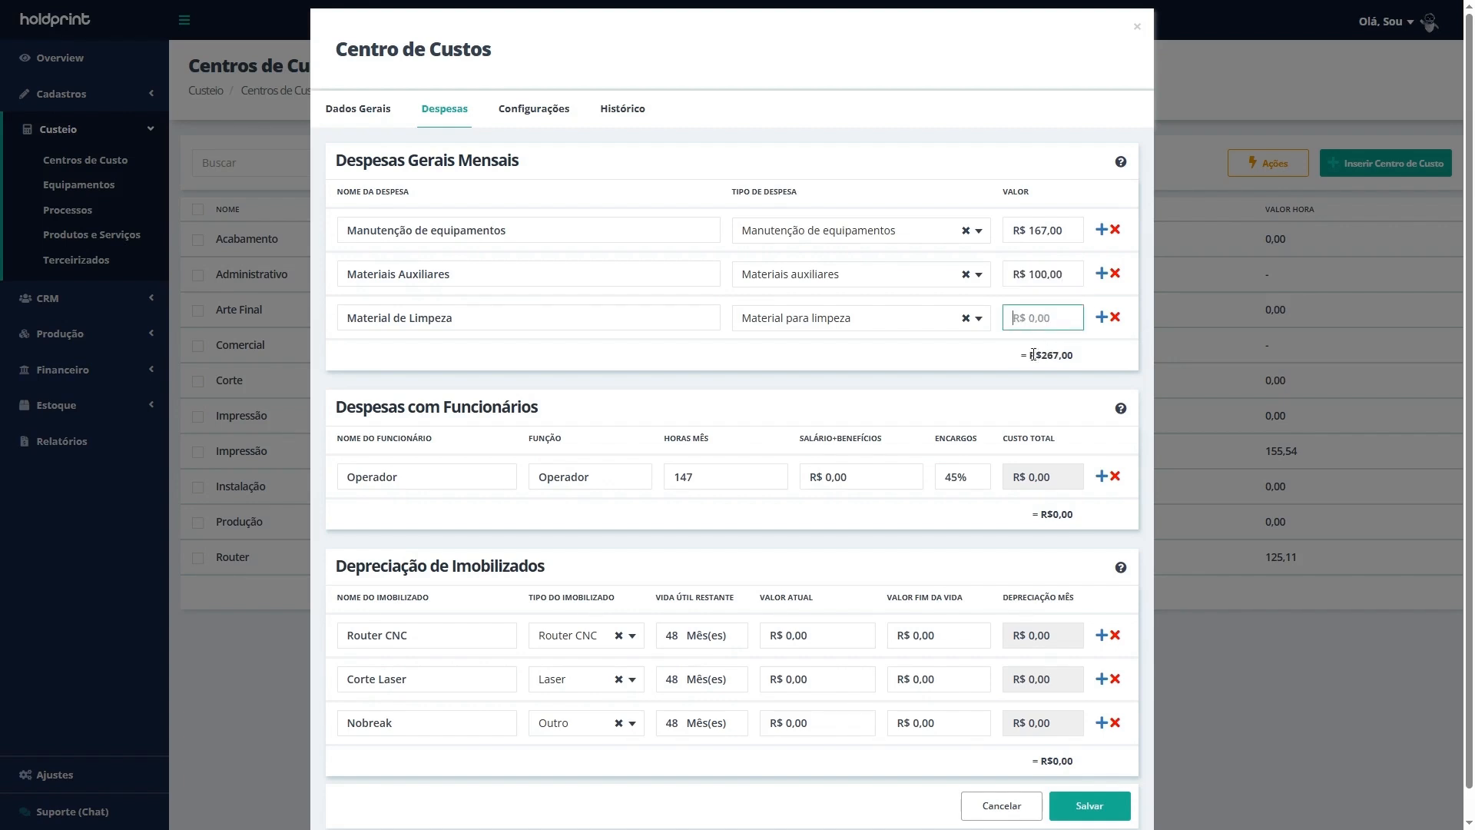
pyautogui.write('80')
pyautogui.click(946, 378)
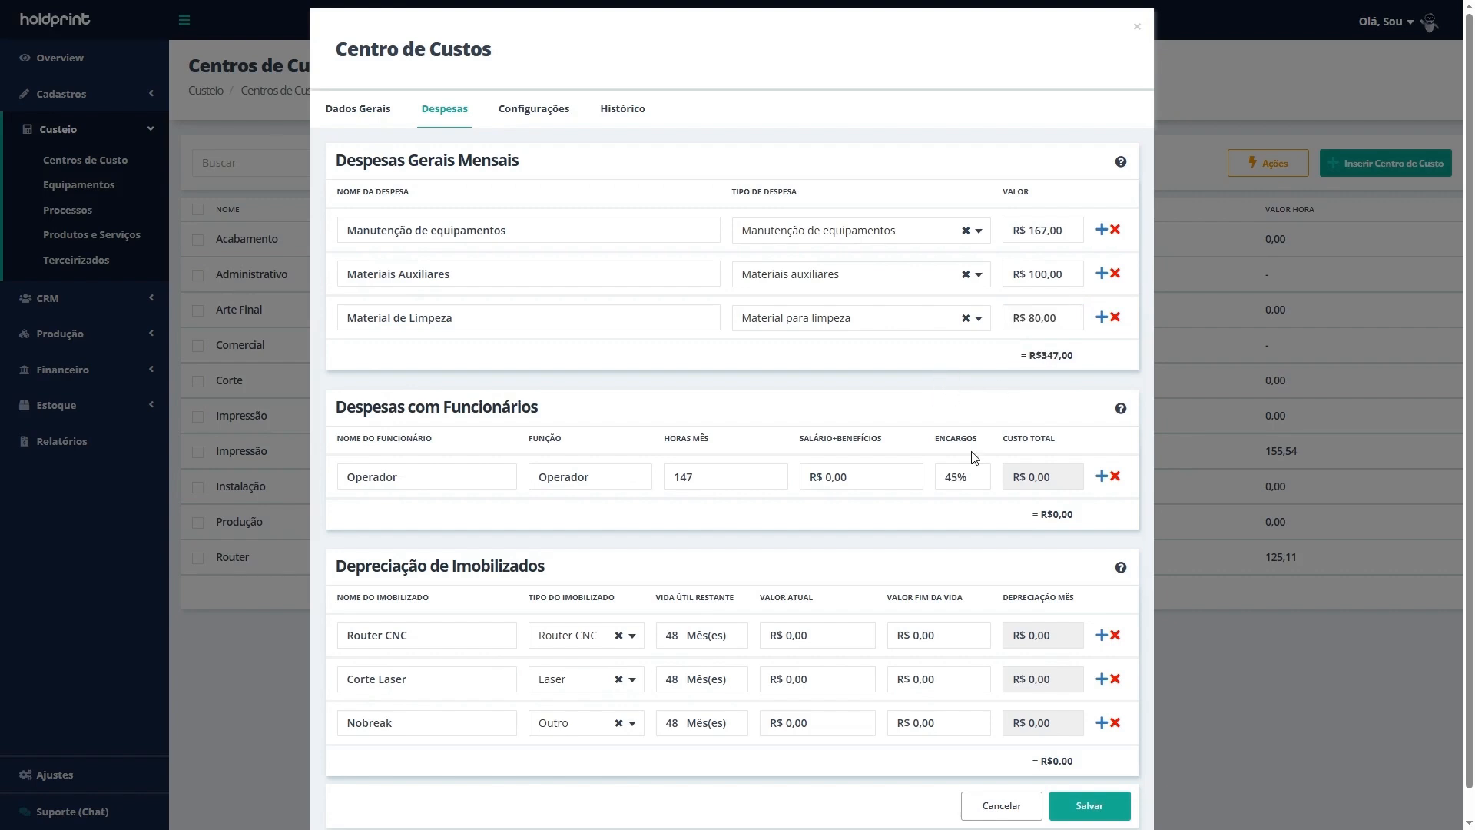
pyautogui.click(1102, 317)
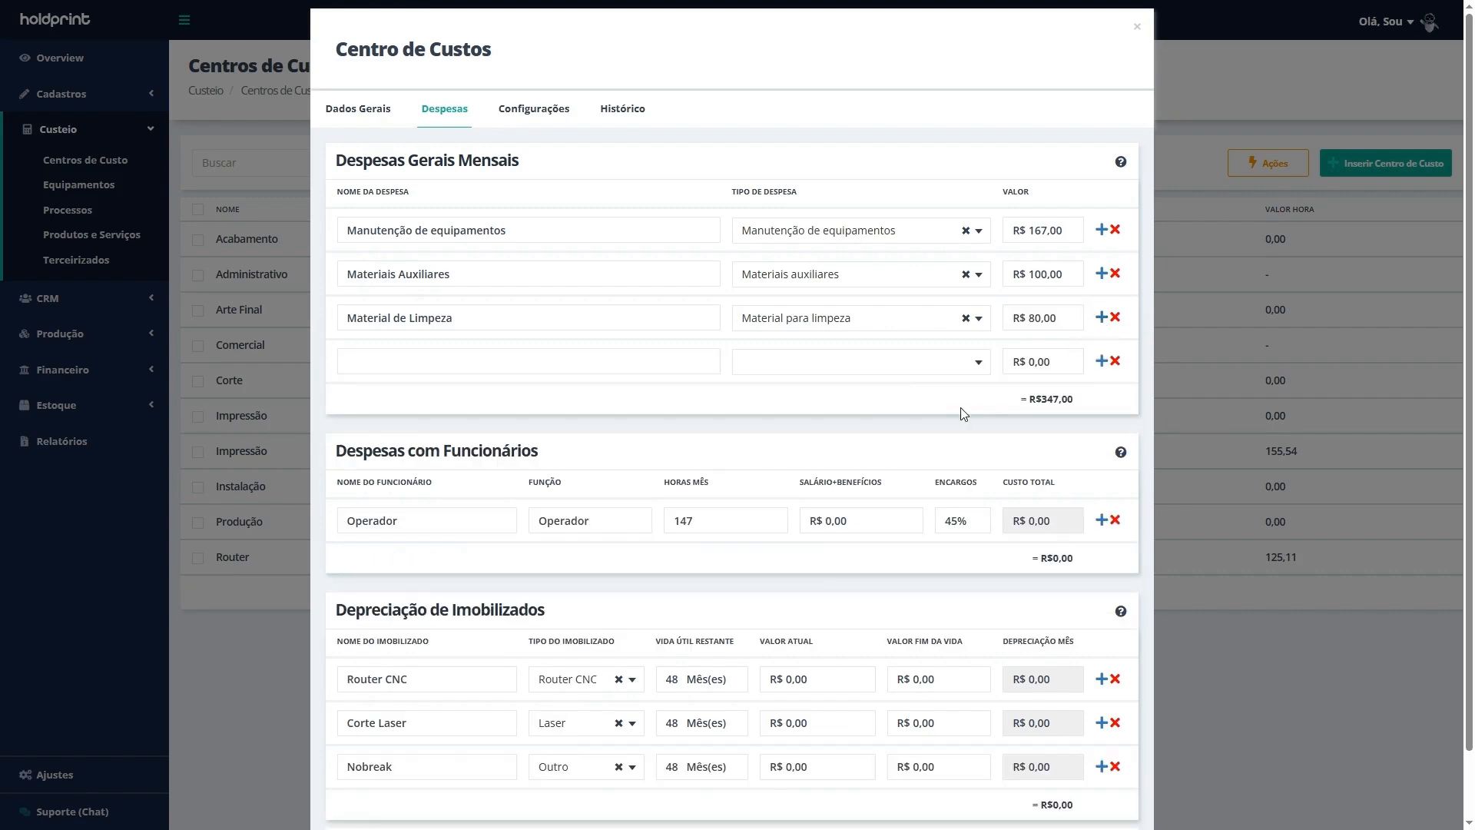
pyautogui.click(1115, 361)
# Step: Replace the placeholder name in the Operador employee expense row with the employee's first name
pyautogui.click(452, 477)
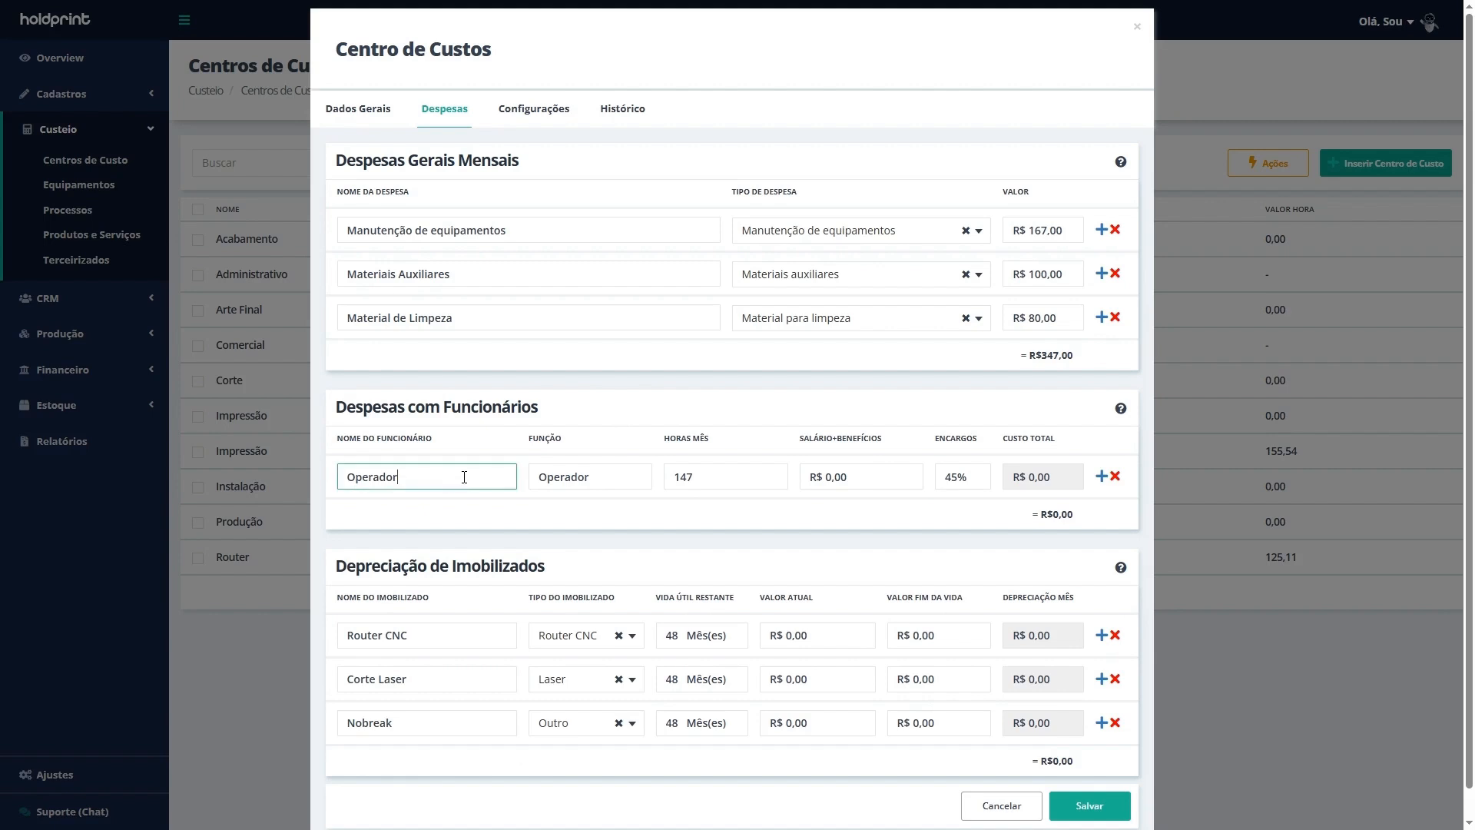
pyautogui.doubleClick(467, 477)
pyautogui.press('BackSpace')
pyautogui.write('A')
pyautogui.press('capslock')
pyautogui.write('ntônio')
pyautogui.moveTo(662, 440); pyautogui.dragTo(717, 443)
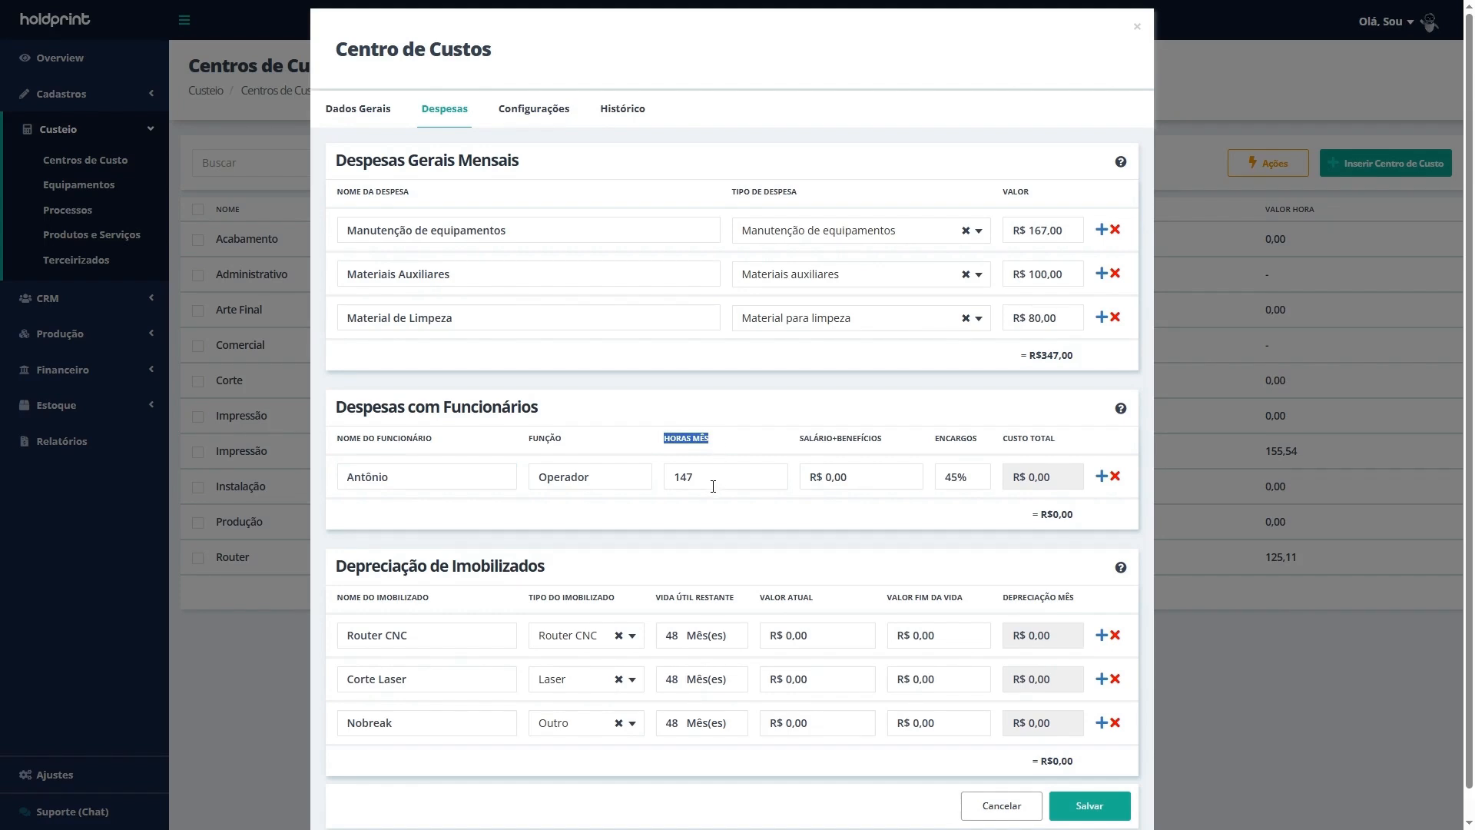
pyautogui.moveTo(713, 485); pyautogui.dragTo(676, 478)
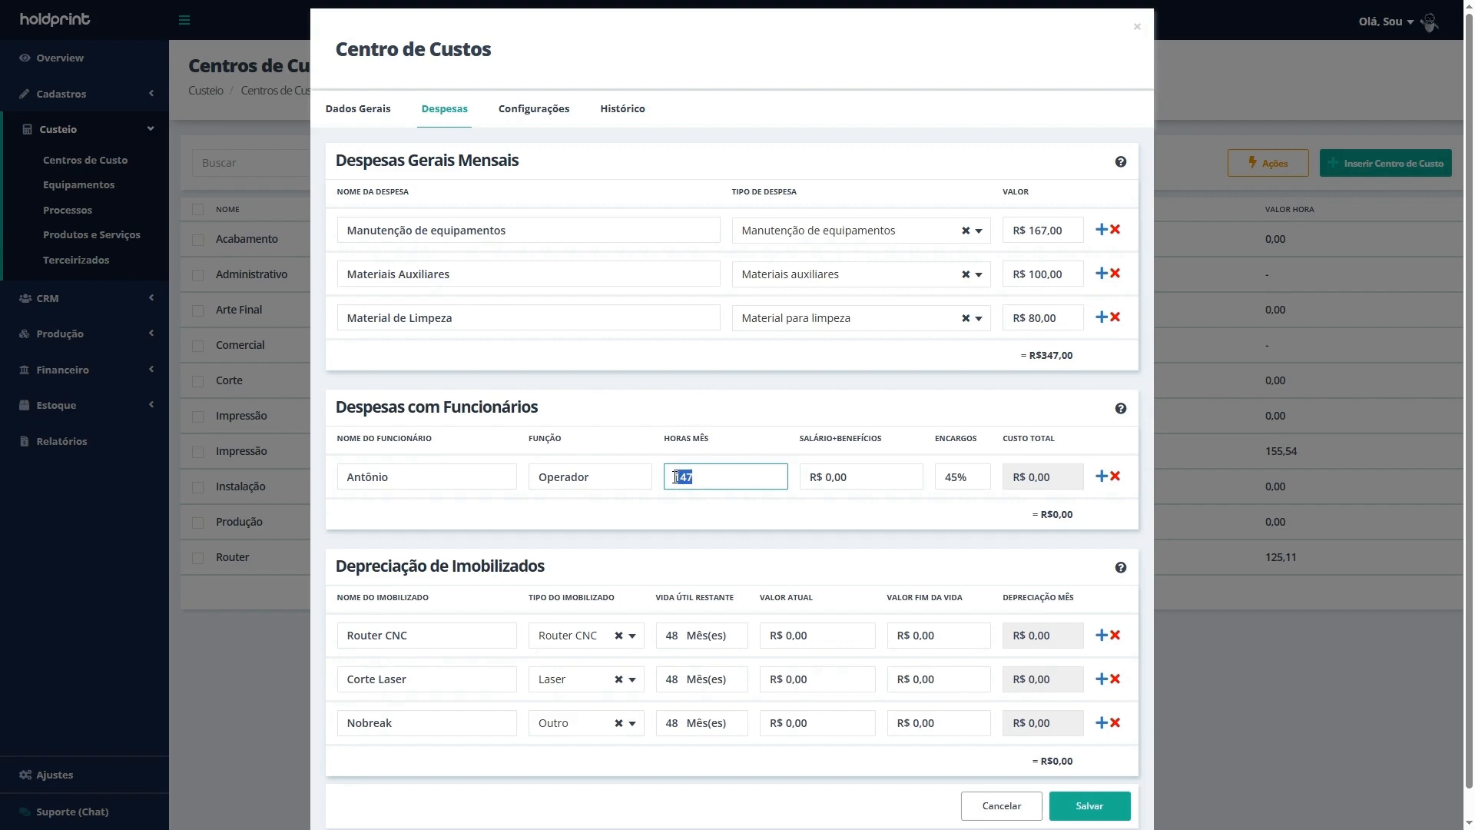
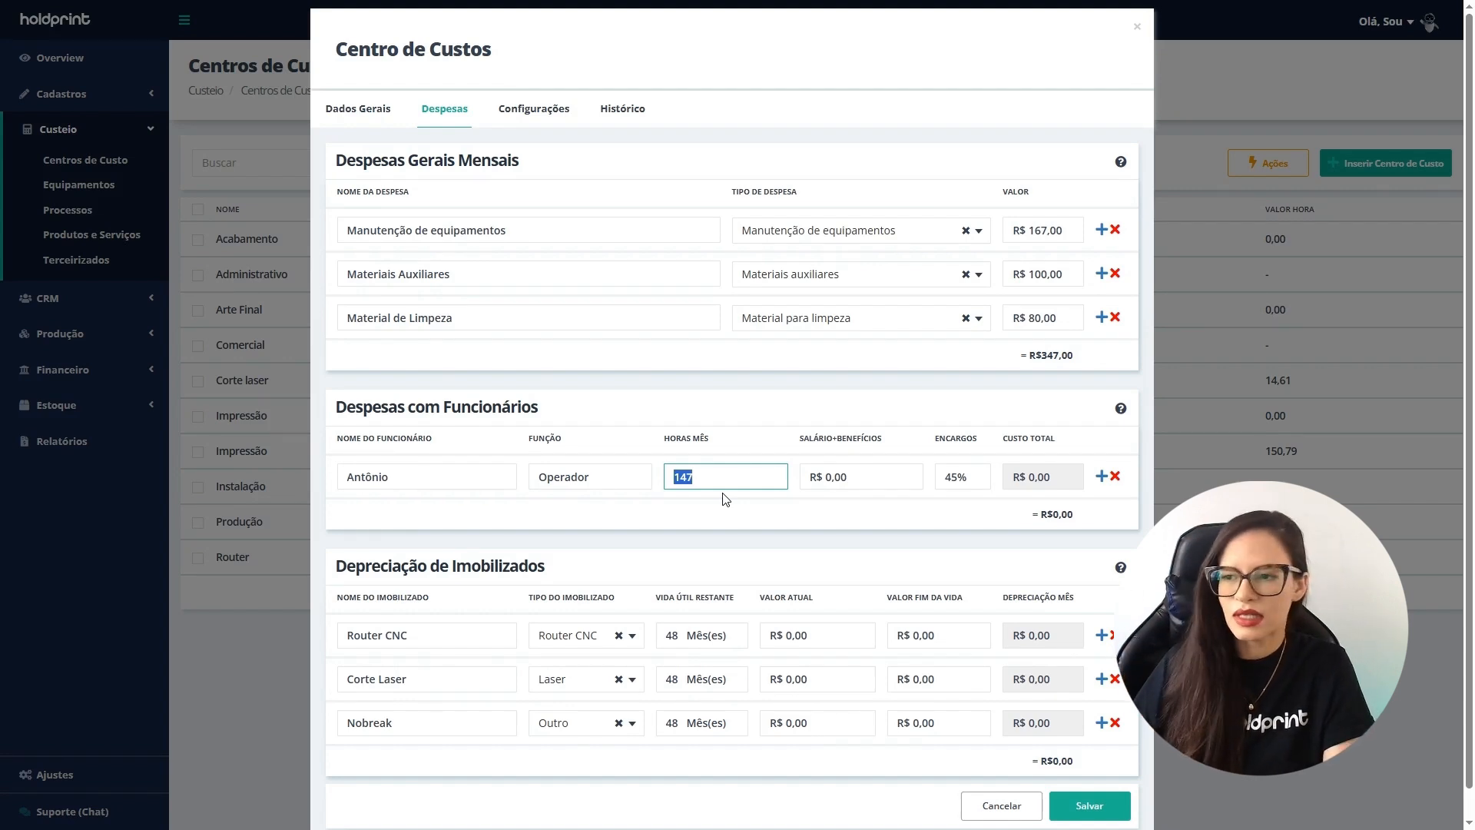
# Step: Append 20% to the operator's employee name
pyautogui.click(453, 474)
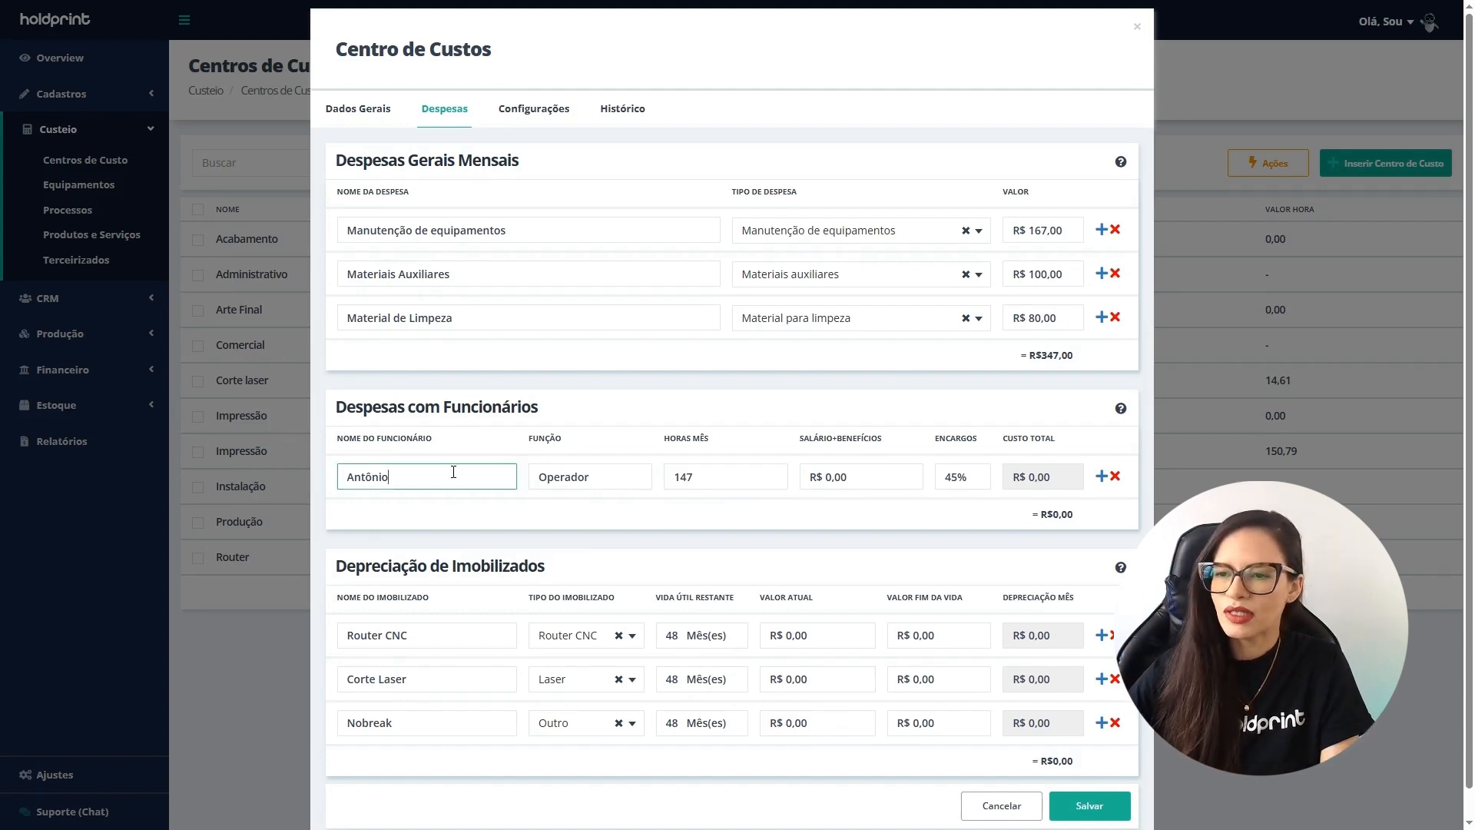
pyautogui.write('2')
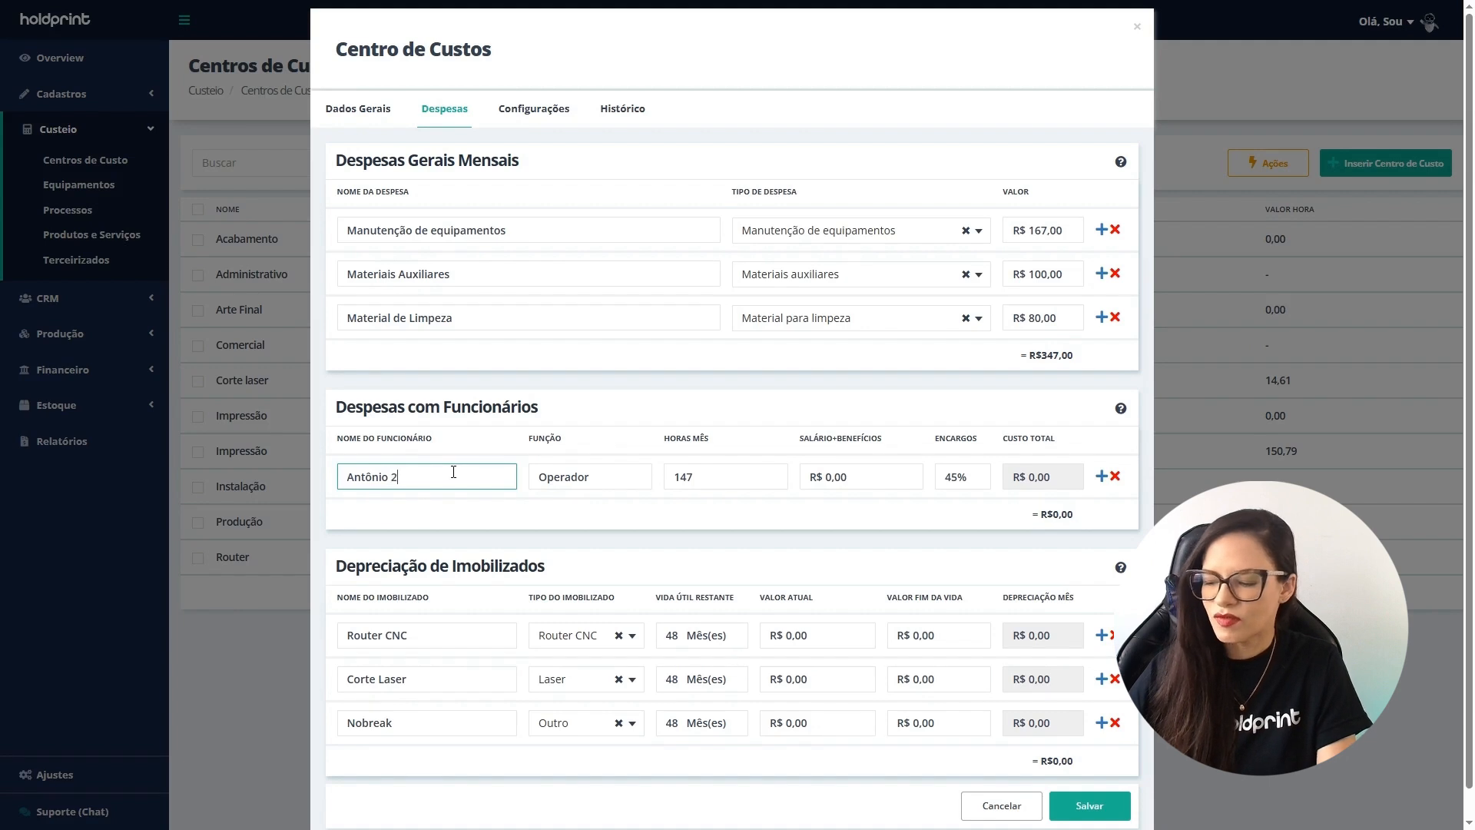
pyautogui.write('0%')
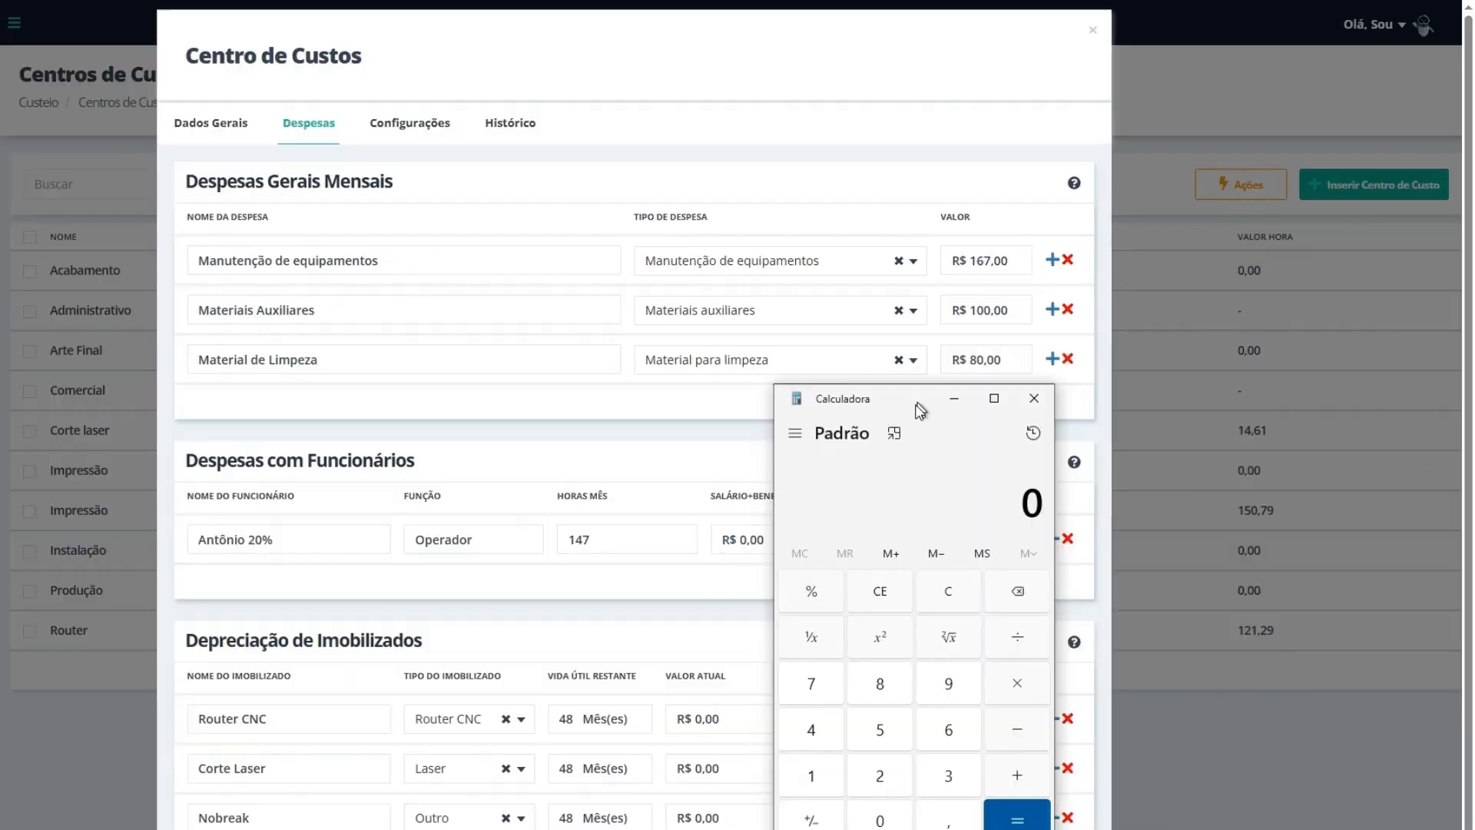
# Step: Work out 20% of 147 in the Windows Calculator and set the operator's monthly hours to 29
pyautogui.moveTo(981, 358); pyautogui.dragTo(1150, 203)
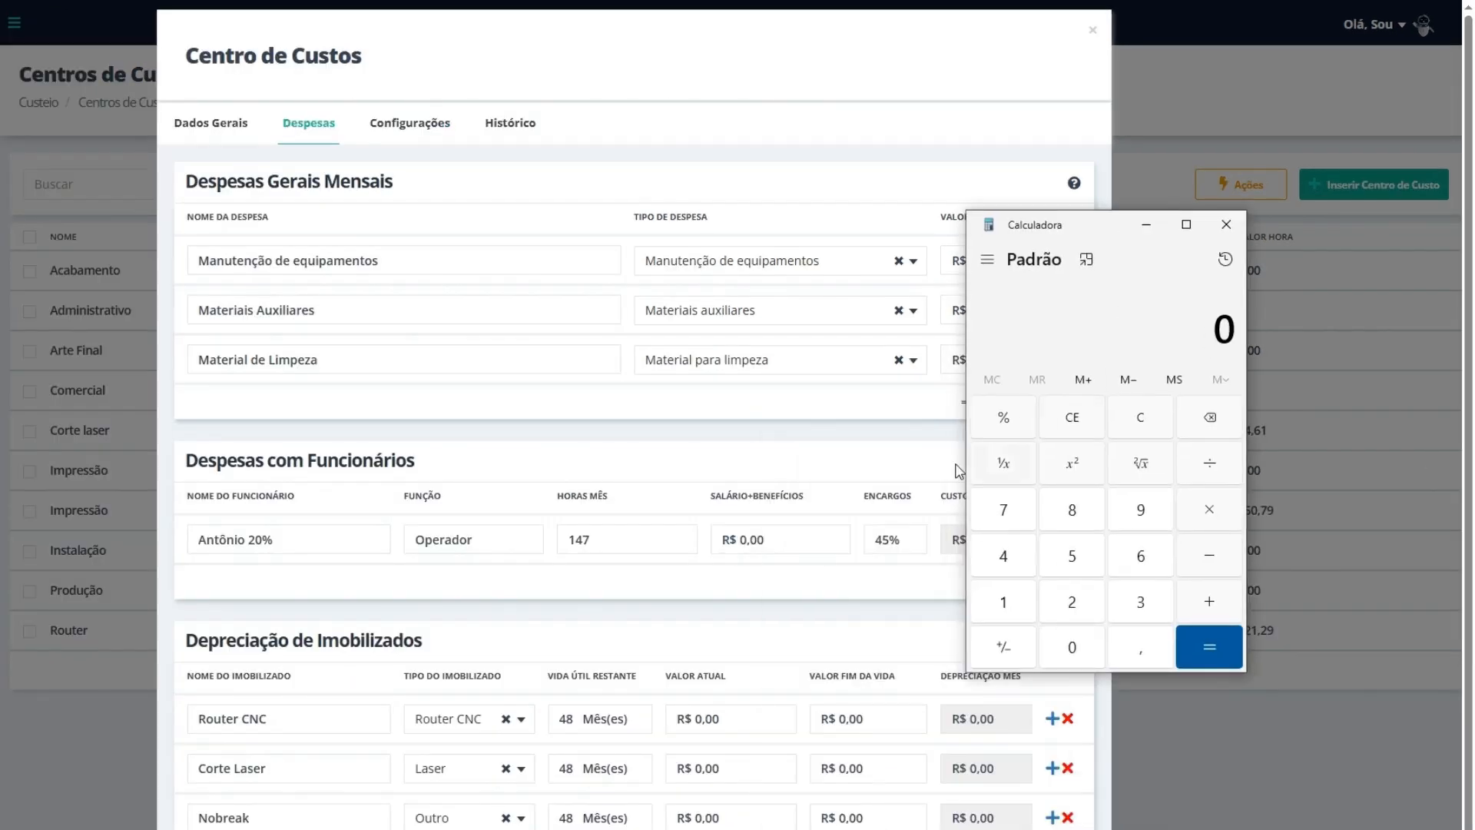
pyautogui.write('147')
pyautogui.click(1209, 556)
pyautogui.click(1073, 602)
pyautogui.click(1084, 637)
pyautogui.click(1010, 415)
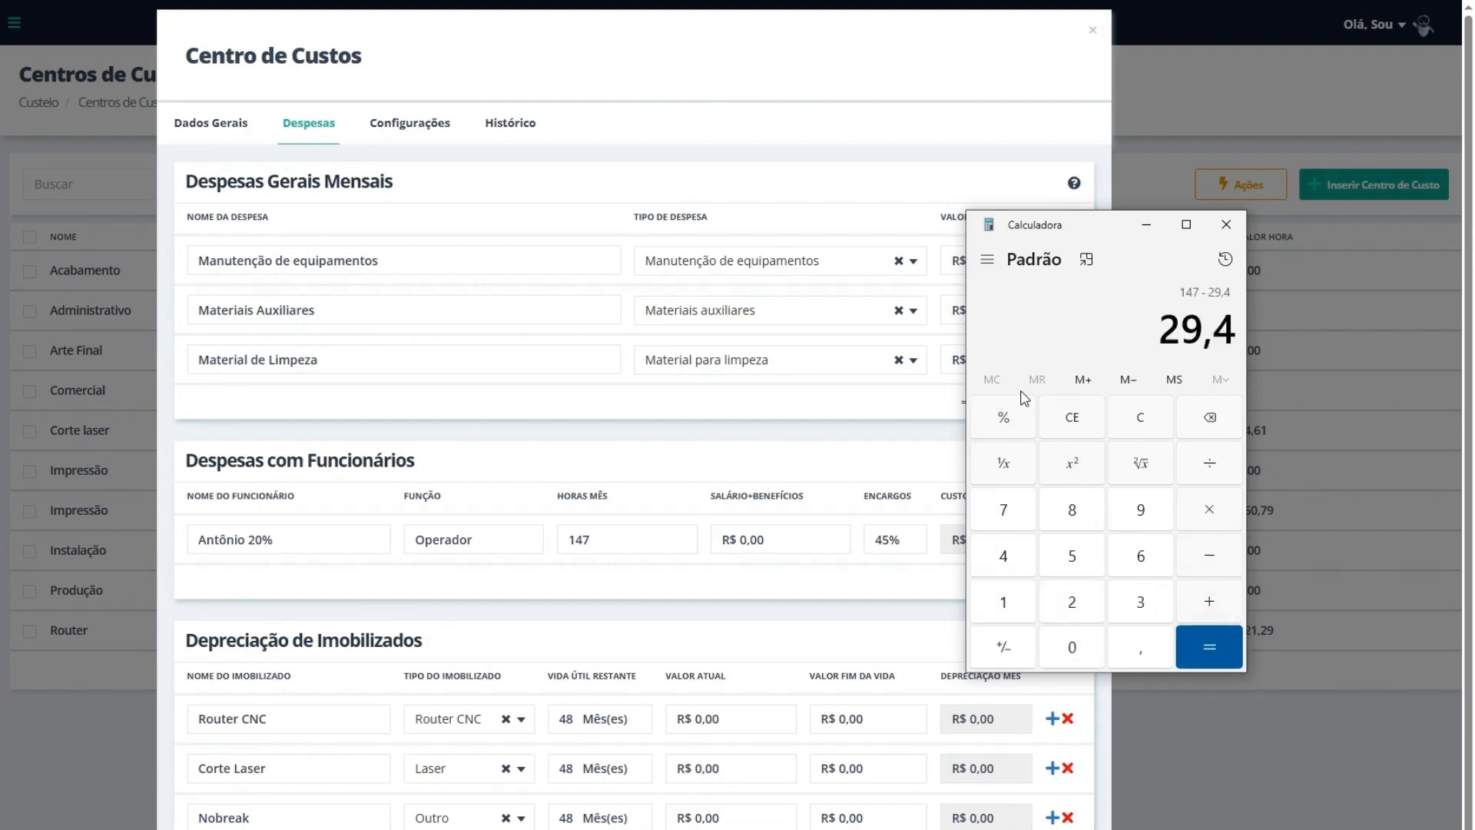
pyautogui.moveTo(608, 542); pyautogui.dragTo(533, 566)
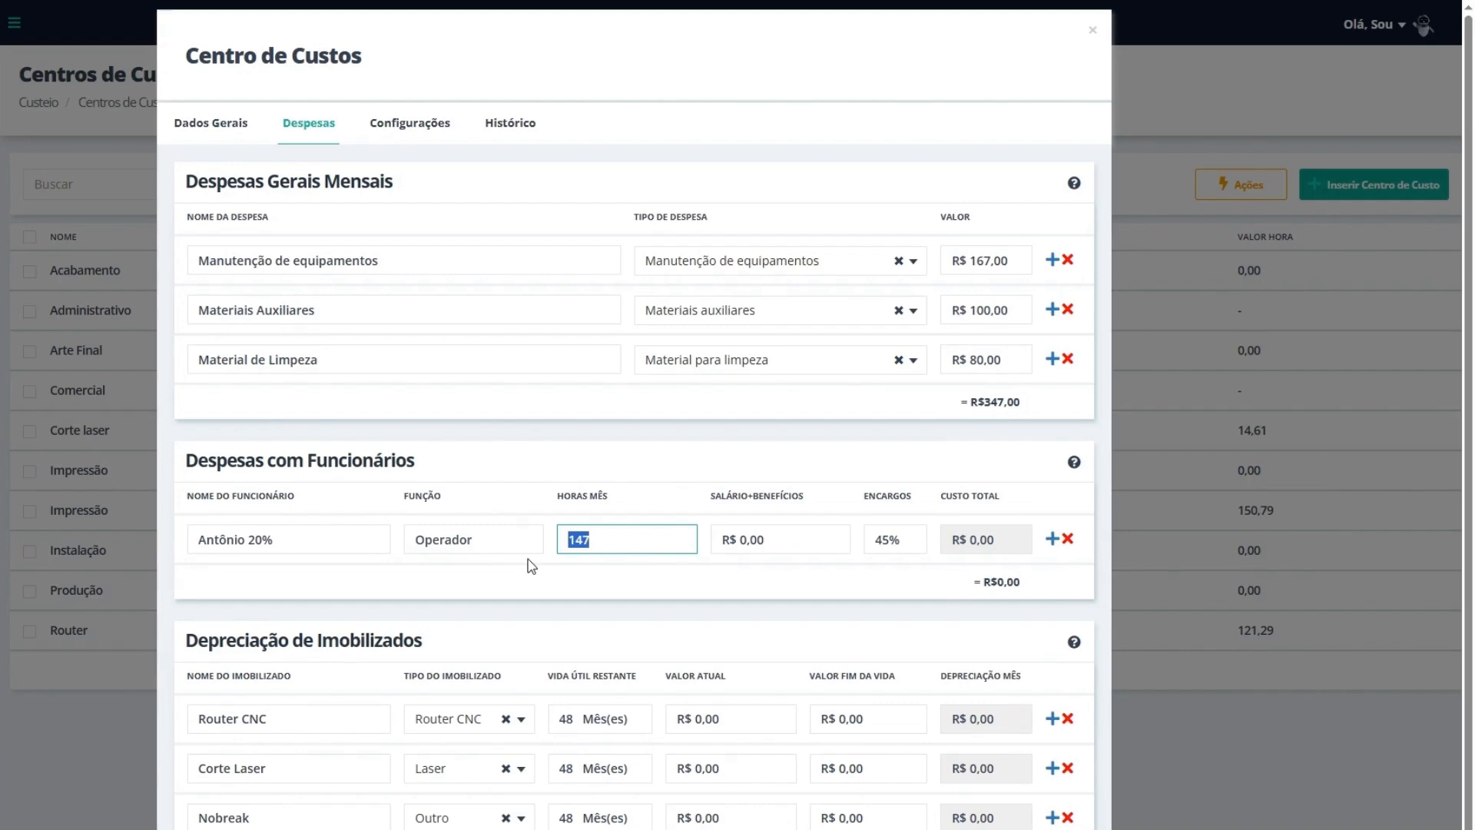
pyautogui.write('29')
# Step: Record the operator's first name followed by "20% laser 29" in a blank Notepad document, placed clear of the employee name field
pyautogui.click(702, 480)
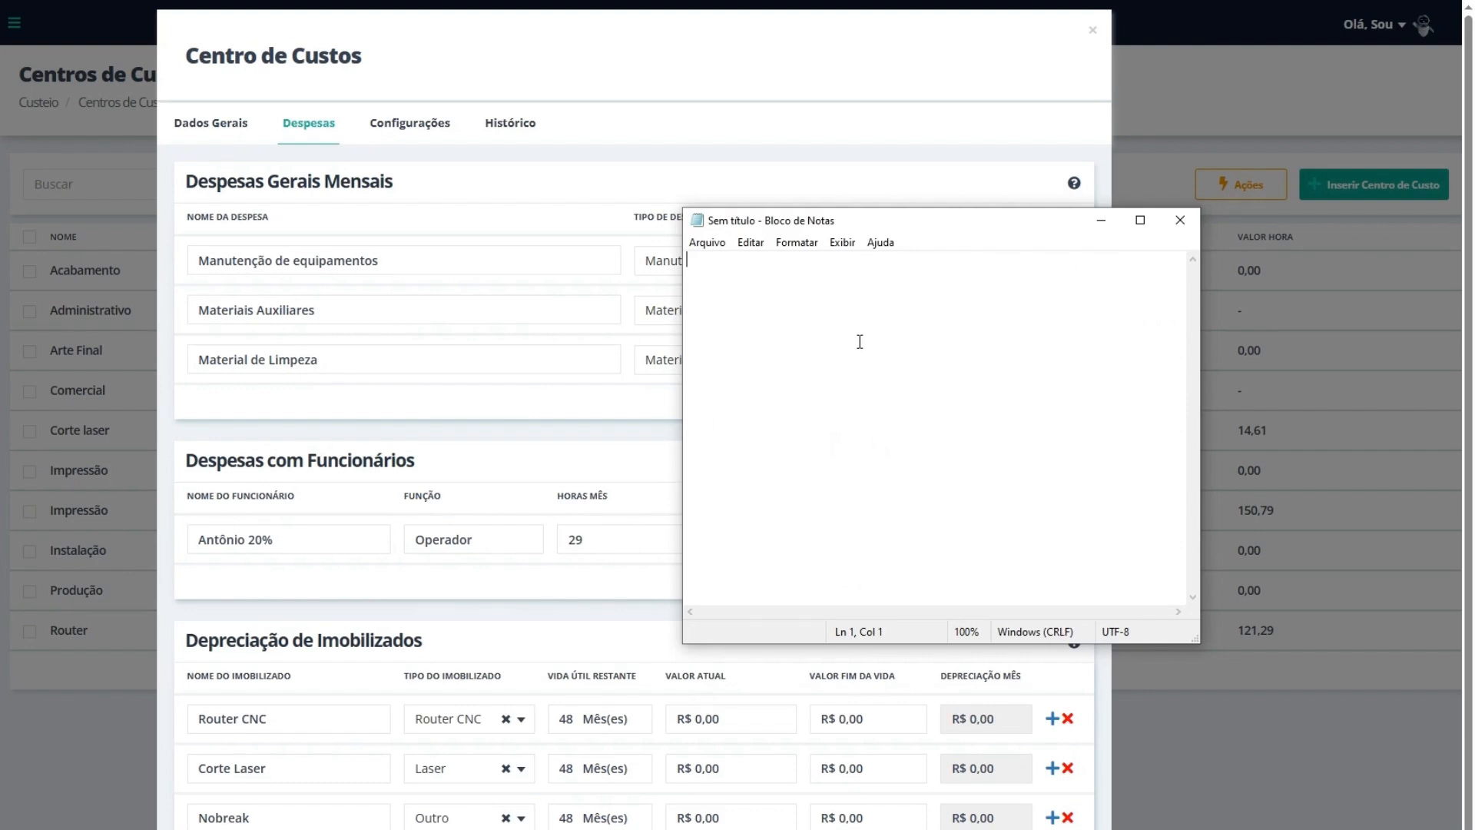
pyautogui.moveTo(981, 233); pyautogui.dragTo(1156, 241)
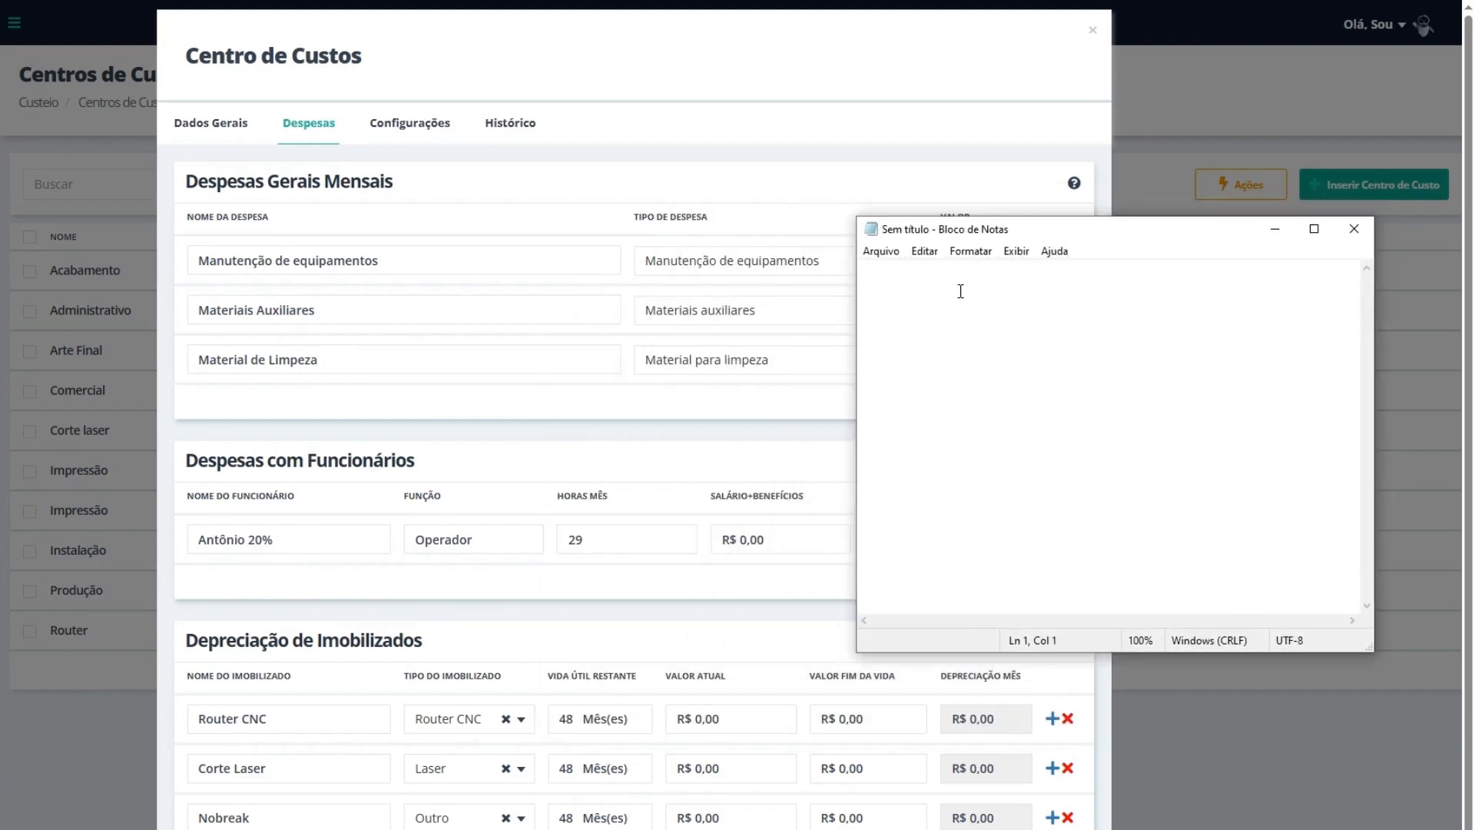
pyautogui.moveTo(1116, 234); pyautogui.dragTo(1103, 184)
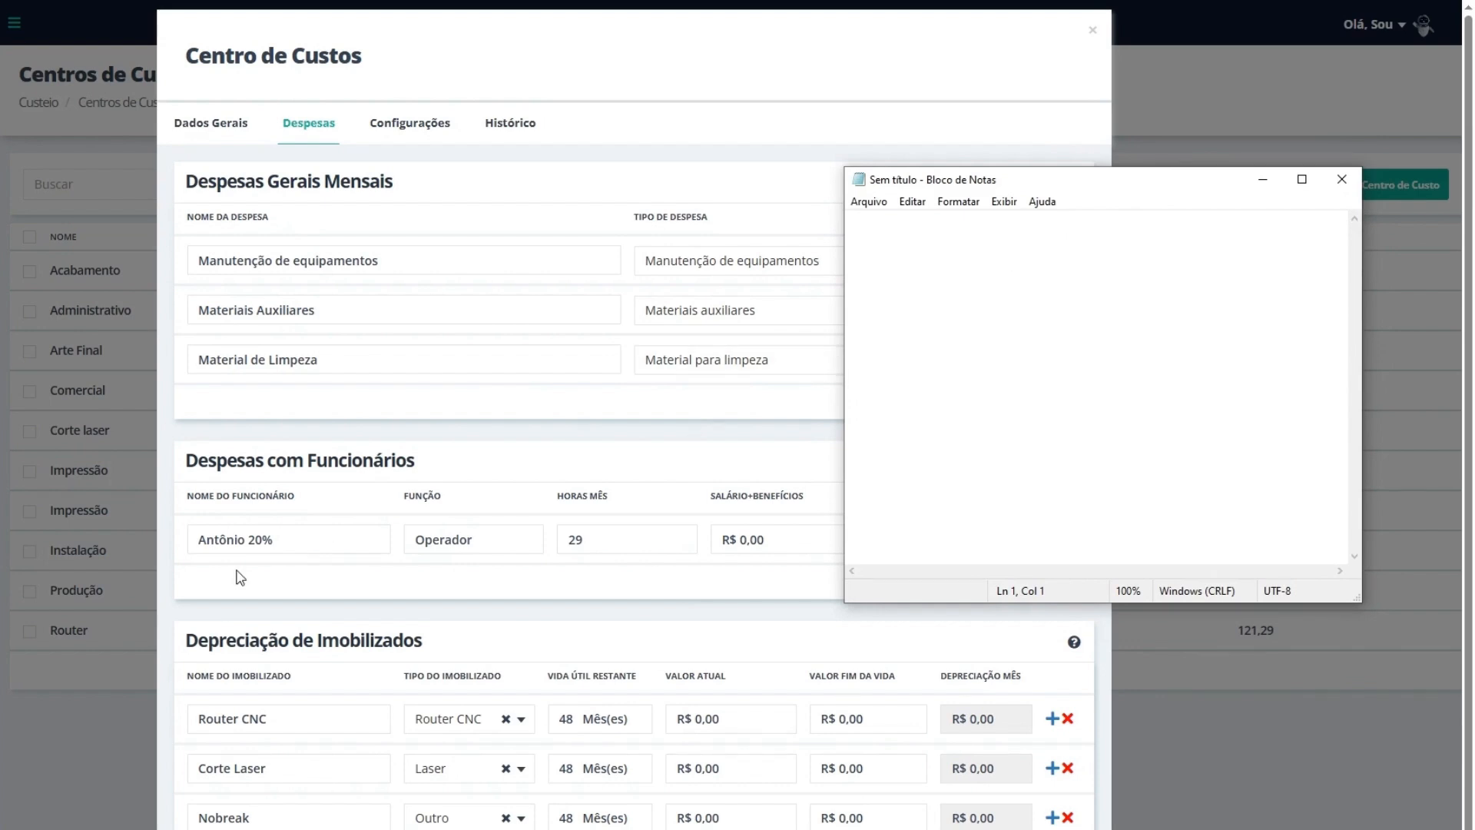
pyautogui.click(235, 543)
pyautogui.doubleClick(234, 543)
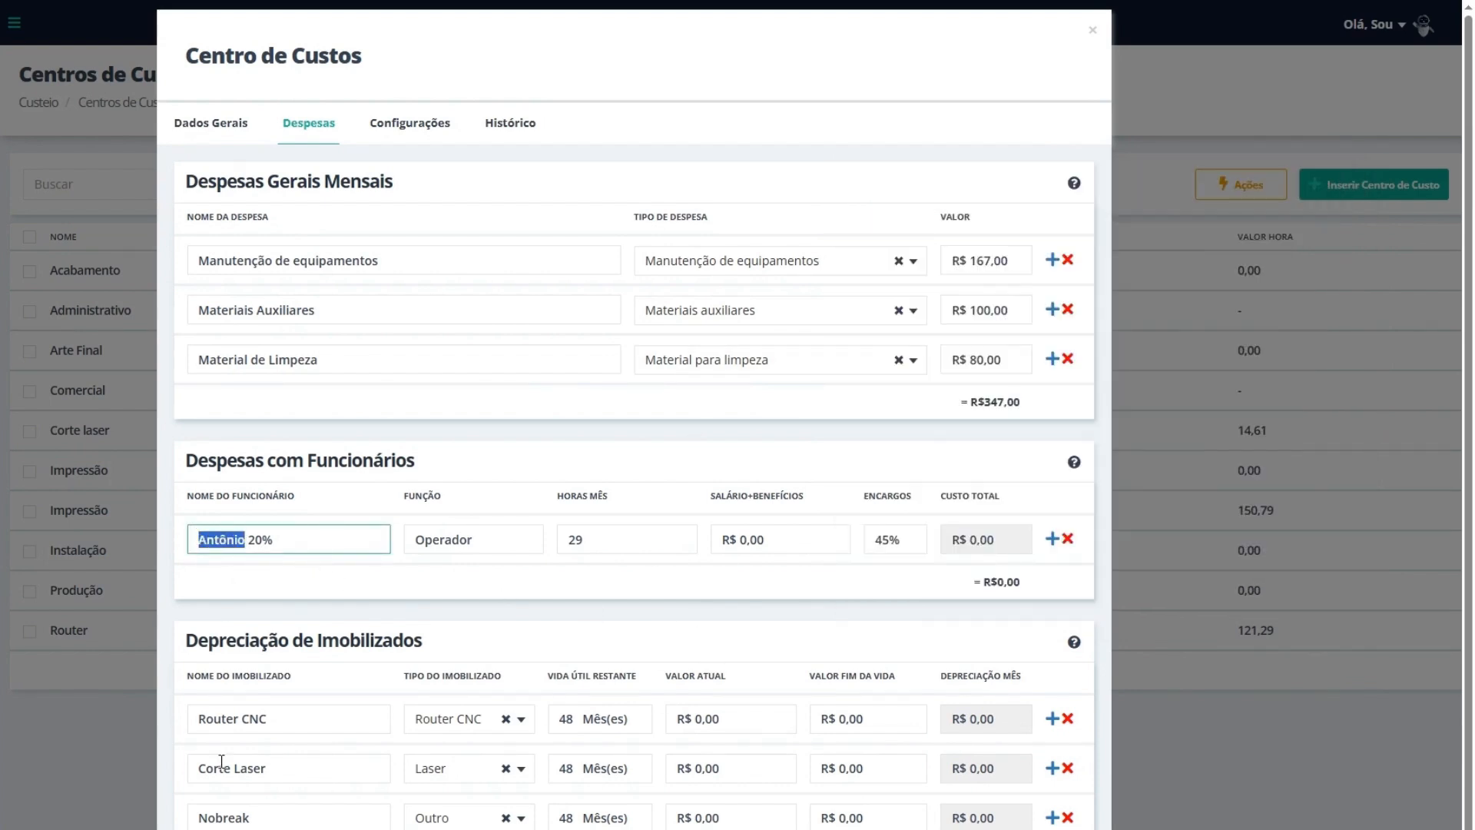
pyautogui.hotkey('ctrl', 'c')
pyautogui.hotkey('alt', 'Tab')
pyautogui.hotkey('ctrl', 'v')
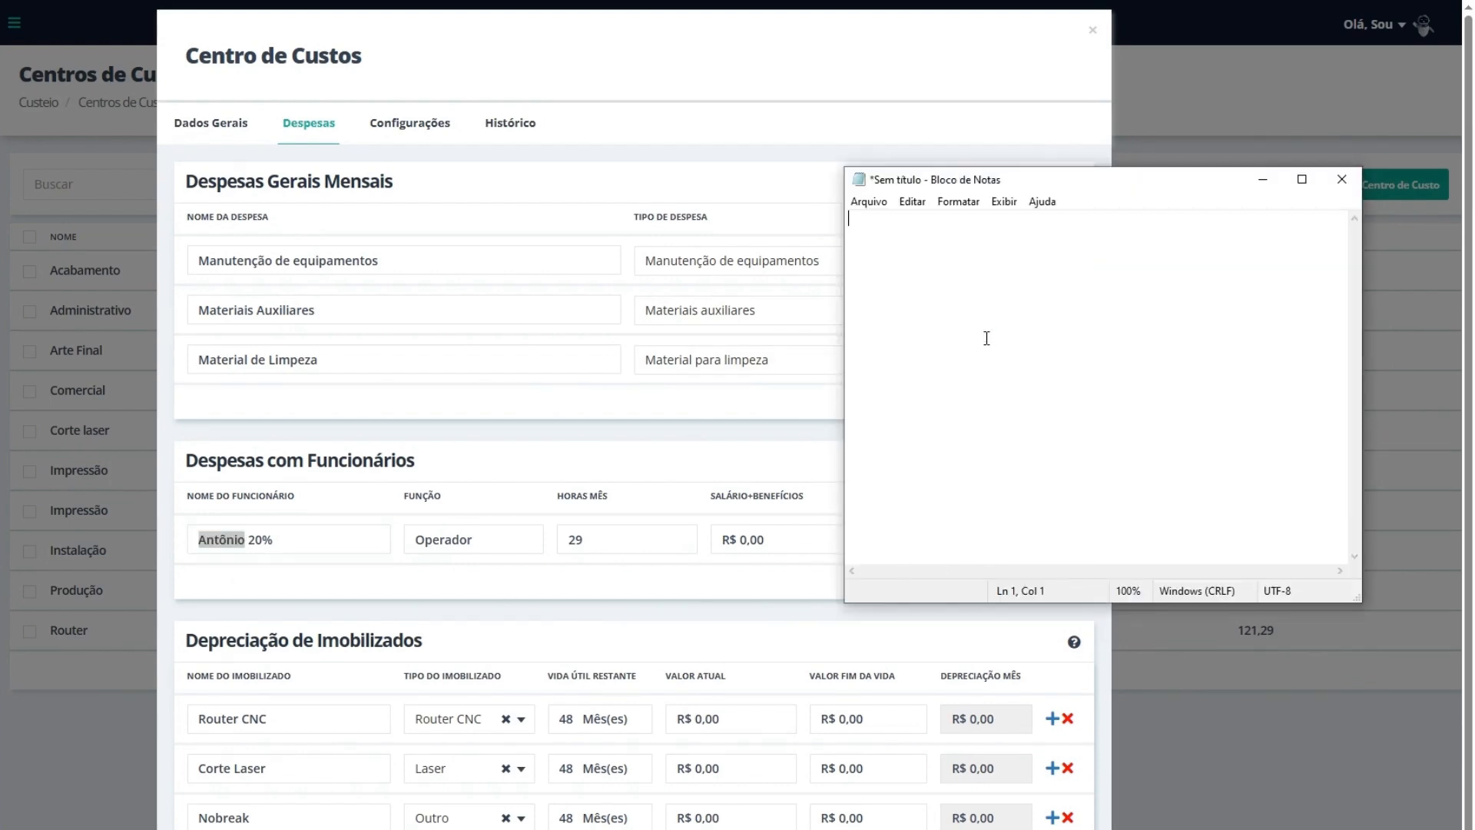
pyautogui.write('20 %laser 29')
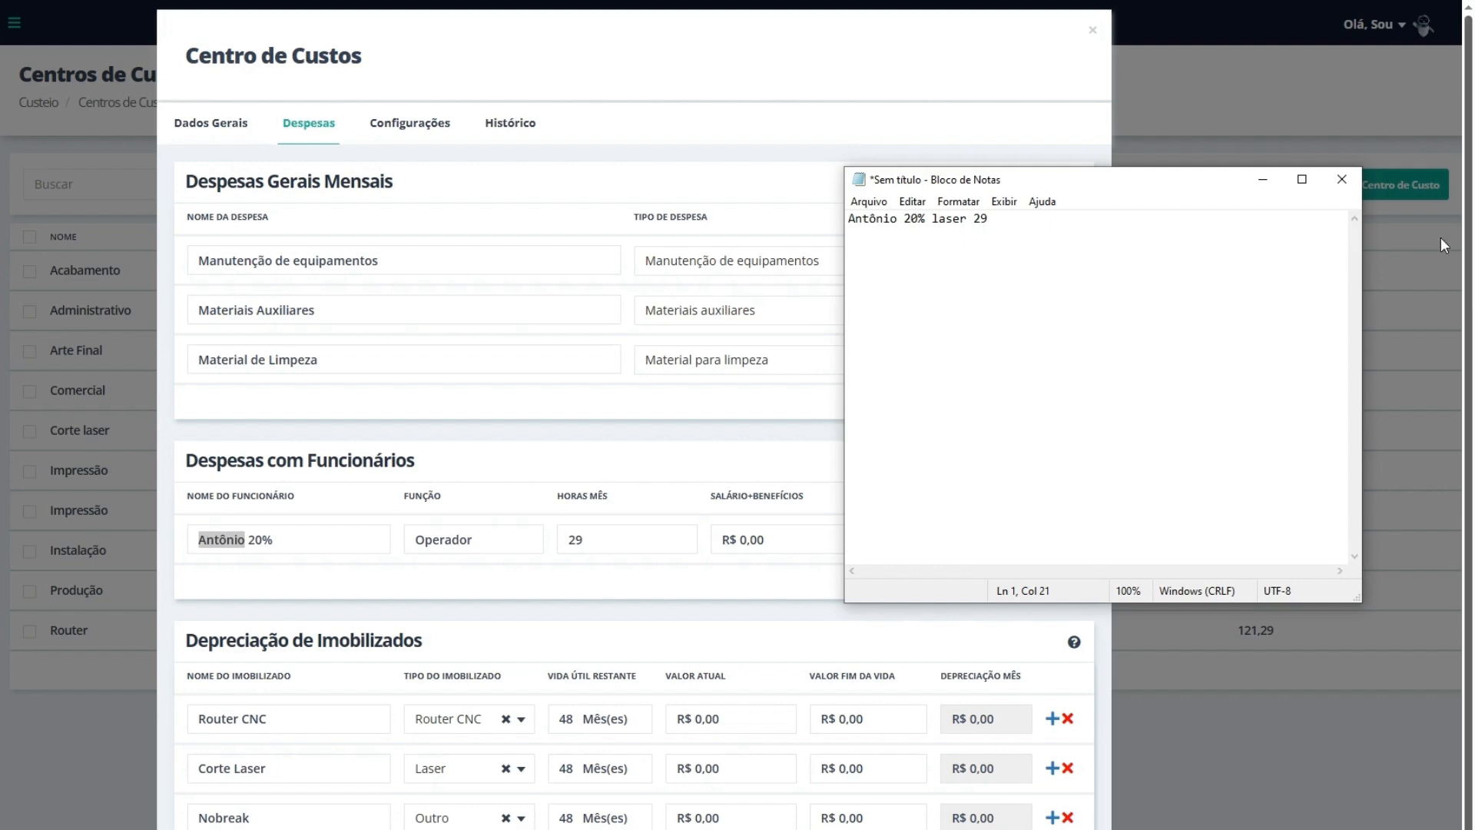
# Step: Put the "20% laser 29" note two blank lines below the employee's name and save the Corte laser cost center
pyautogui.click(904, 219)
pyautogui.press('Return')
pyautogui.press('Return')
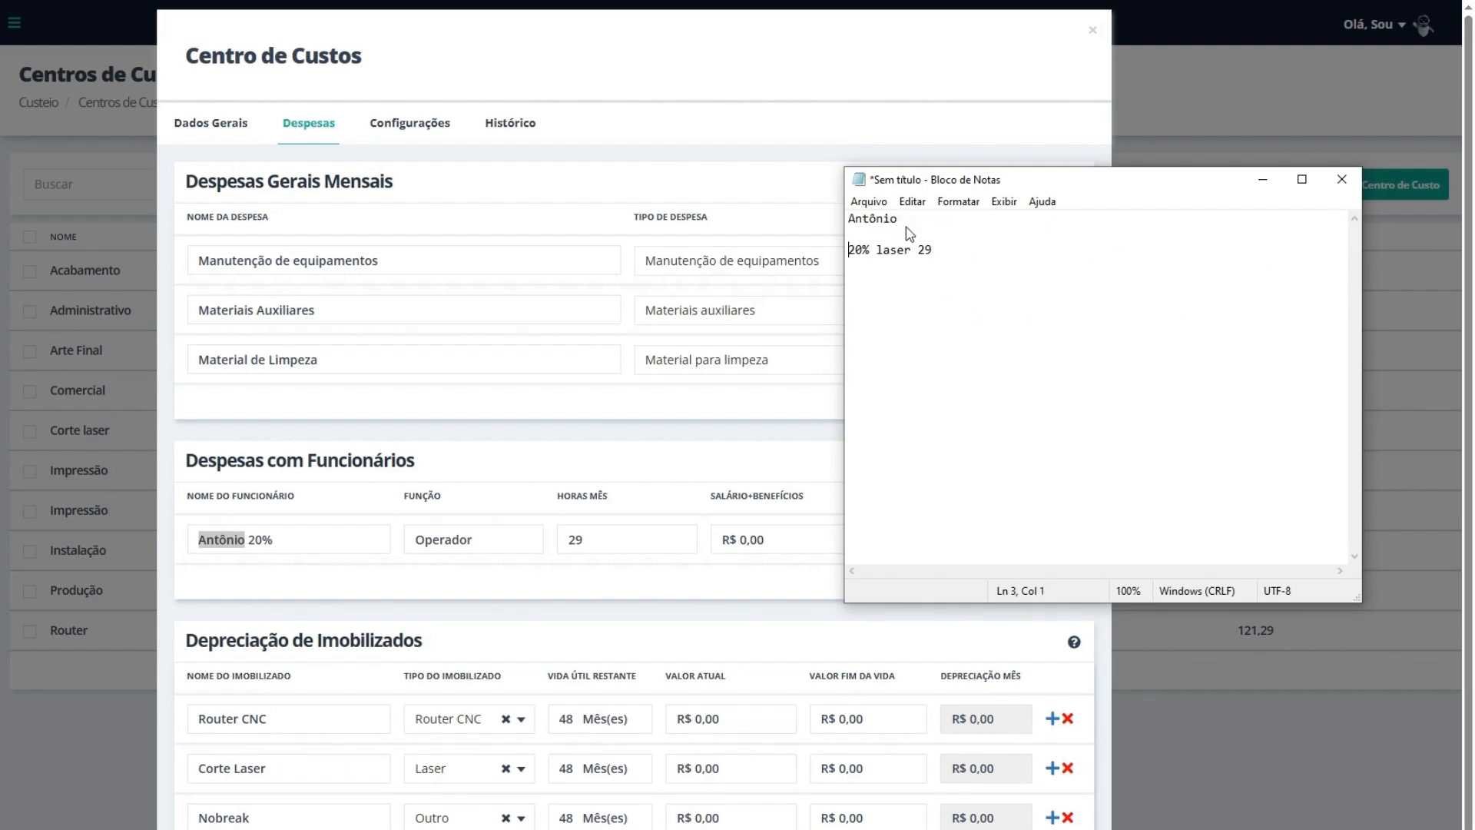
pyautogui.press('Return')
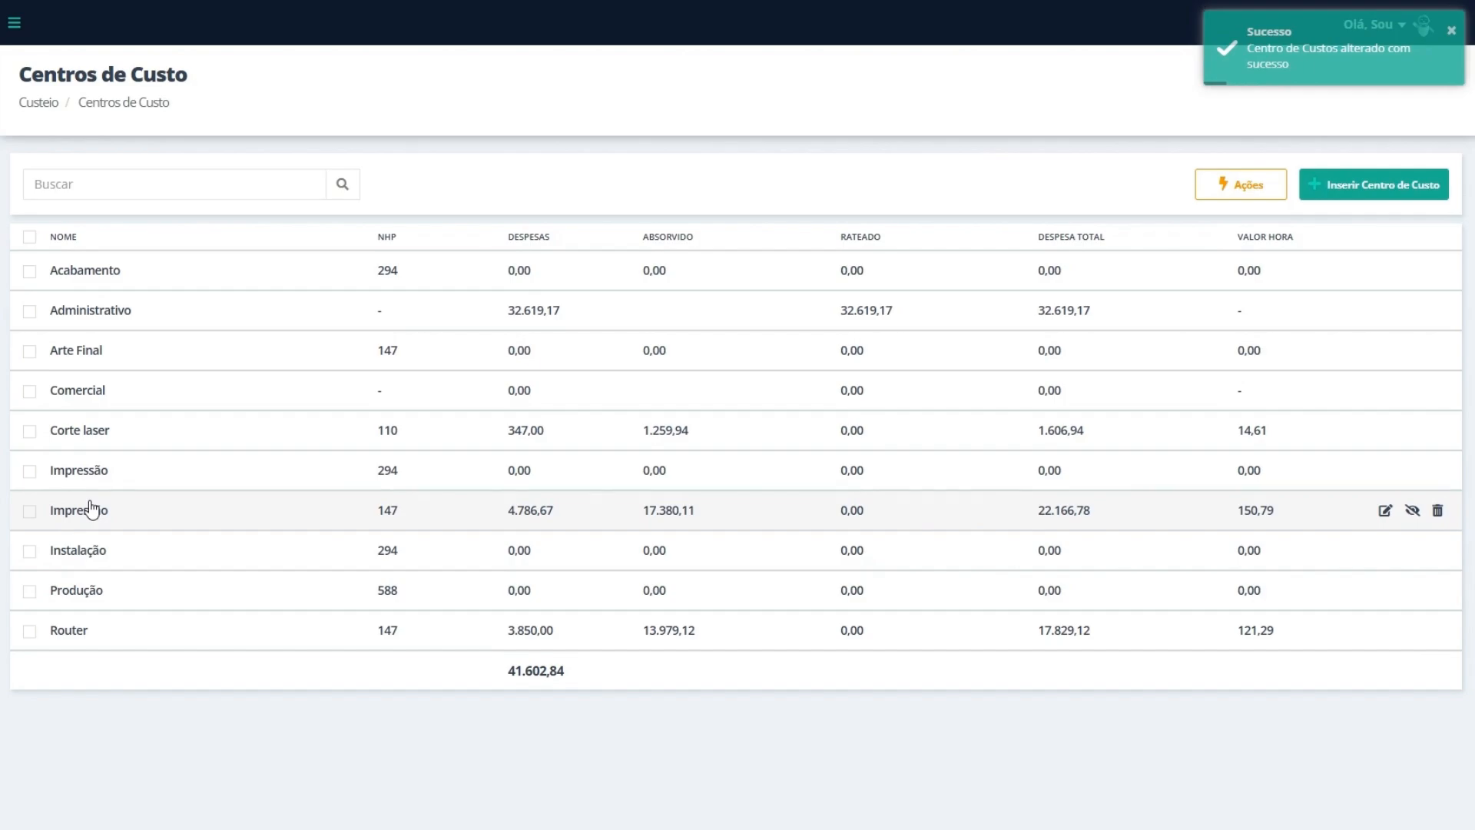
# Step: Open the Router cost center's expenses and name the Operador employee row with the employee's first name and 60%
pyautogui.click(70, 632)
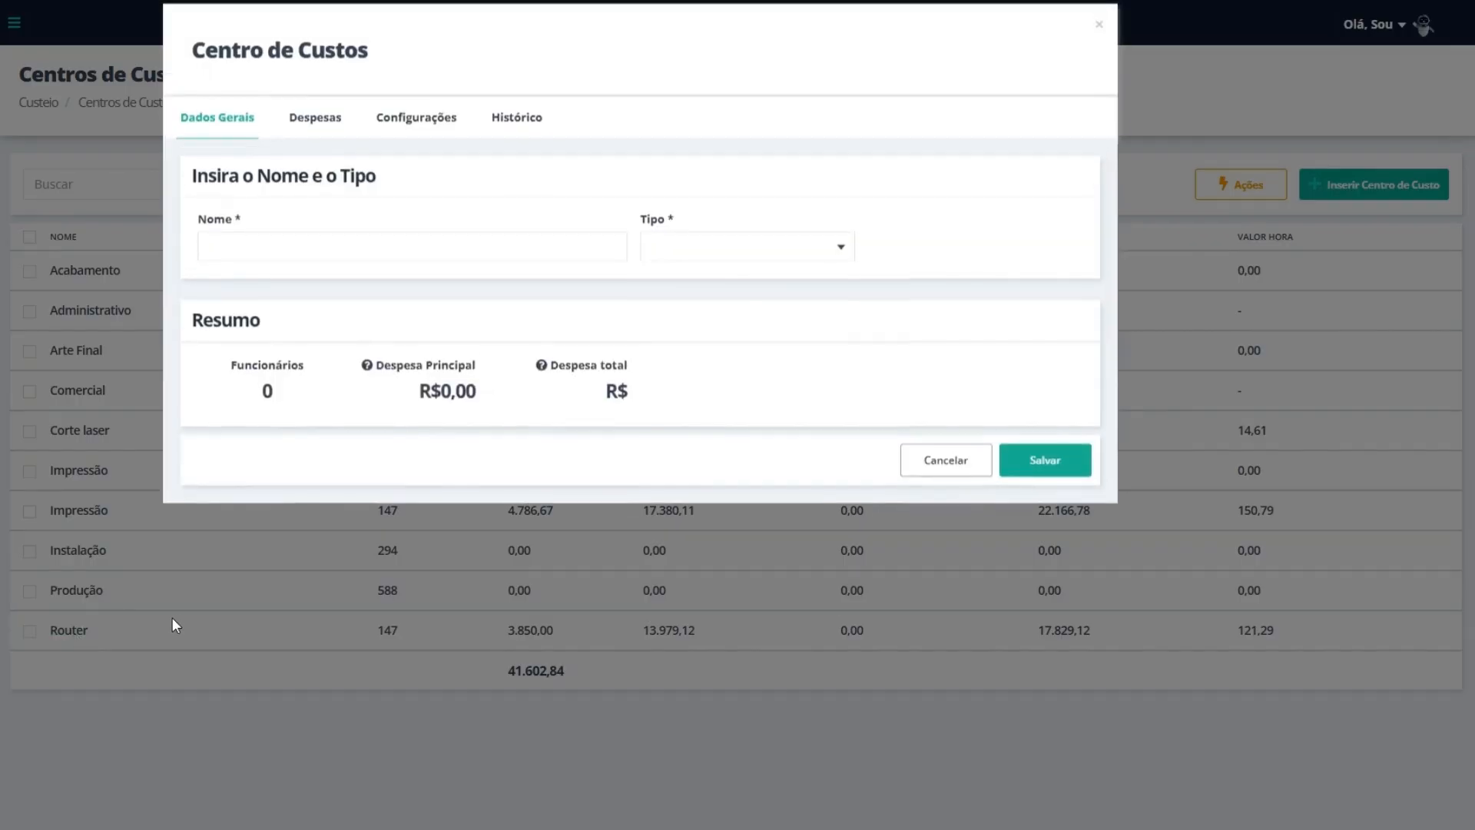
pyautogui.click(331, 138)
pyautogui.click(327, 498)
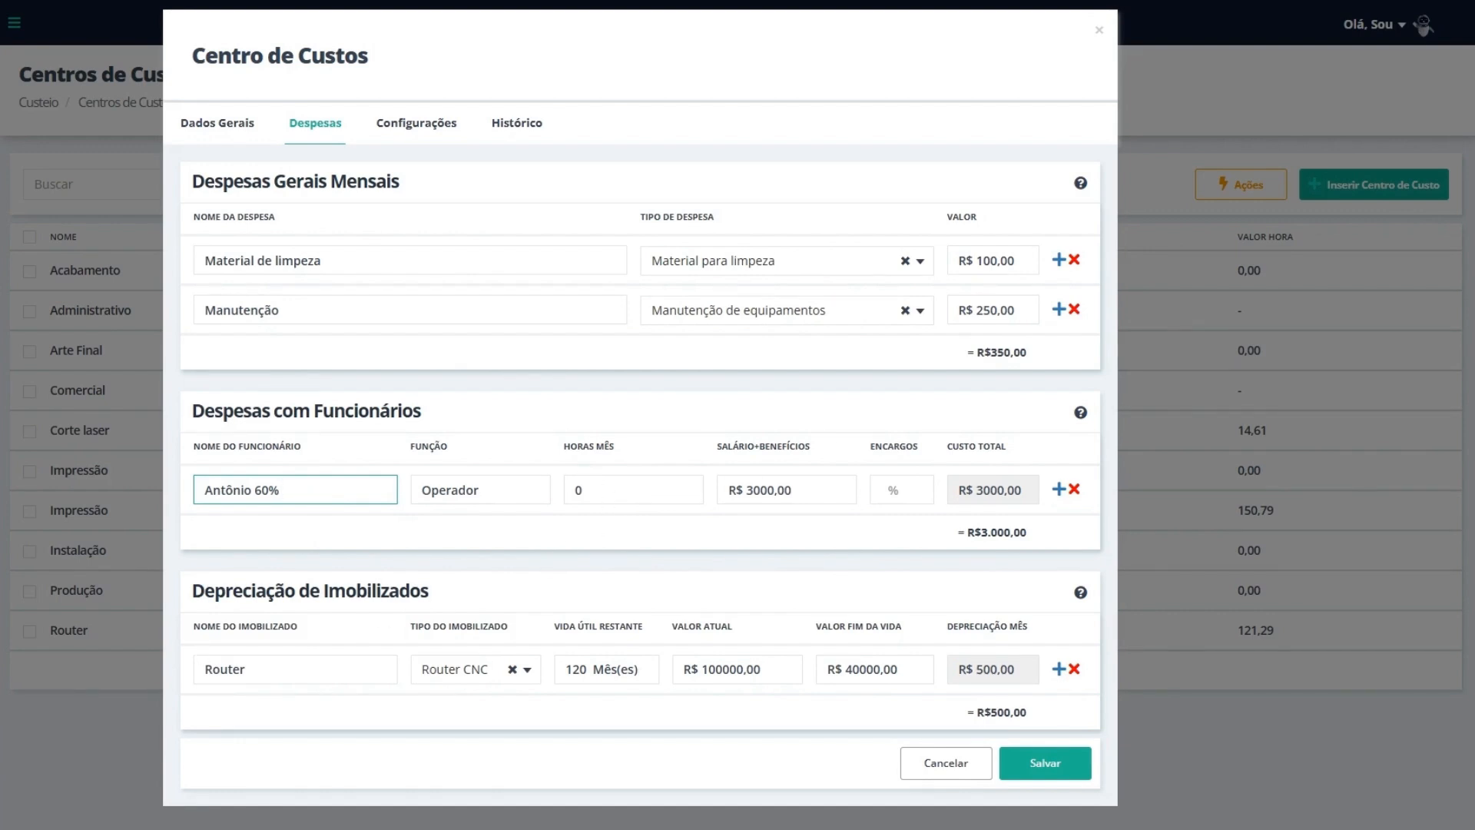
# Step: Work out 60% of 147 in the Windows Calculator and set the Router operator's monthly hours to 88
pyautogui.hotkey('alt', 'Tab')
pyautogui.click(1074, 423)
pyautogui.click(1013, 589)
pyautogui.click(1007, 537)
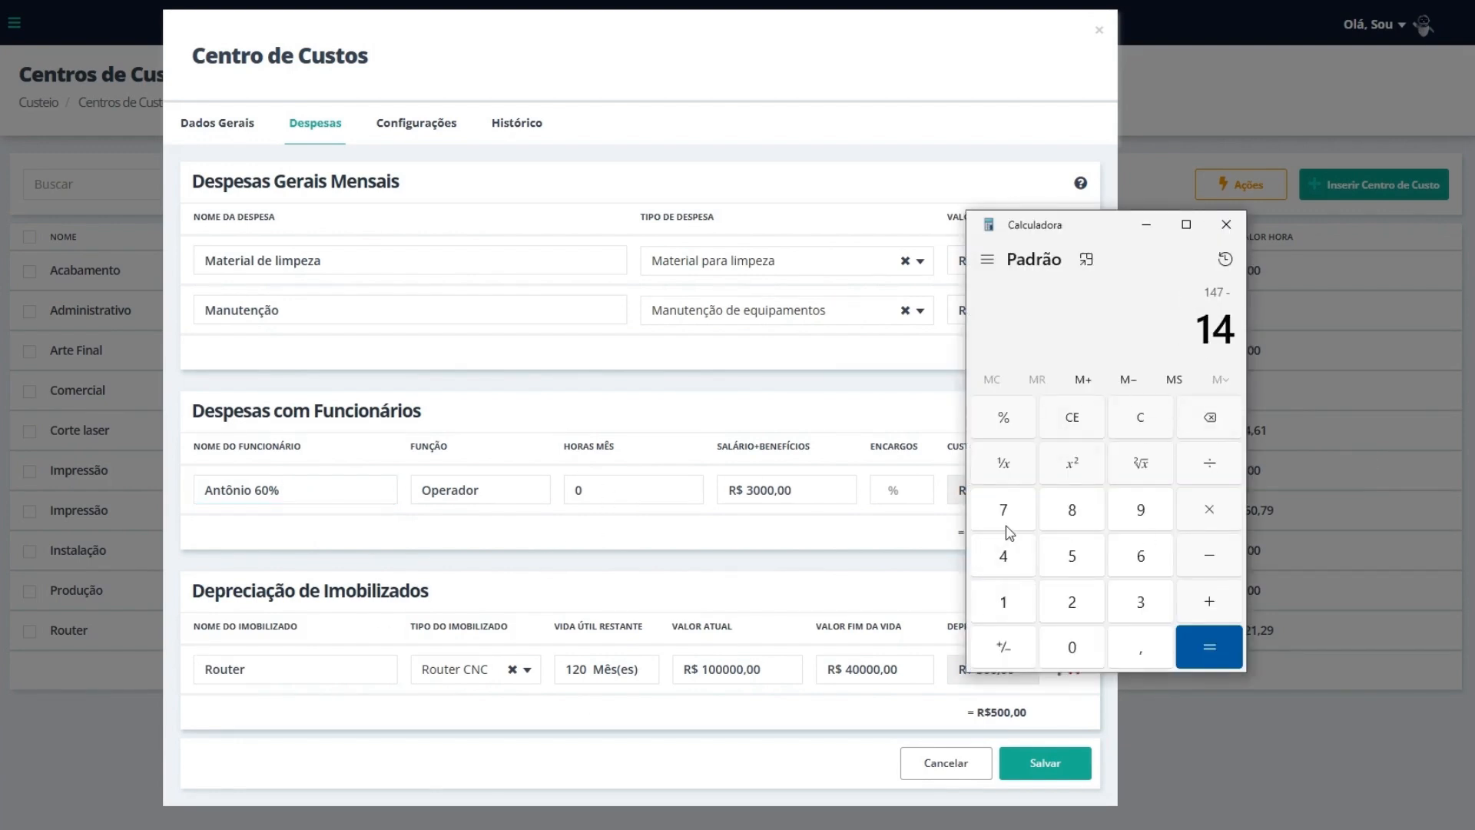
pyautogui.click(1023, 510)
pyautogui.click(1210, 559)
pyautogui.click(1141, 555)
pyautogui.click(1079, 661)
pyautogui.click(1004, 417)
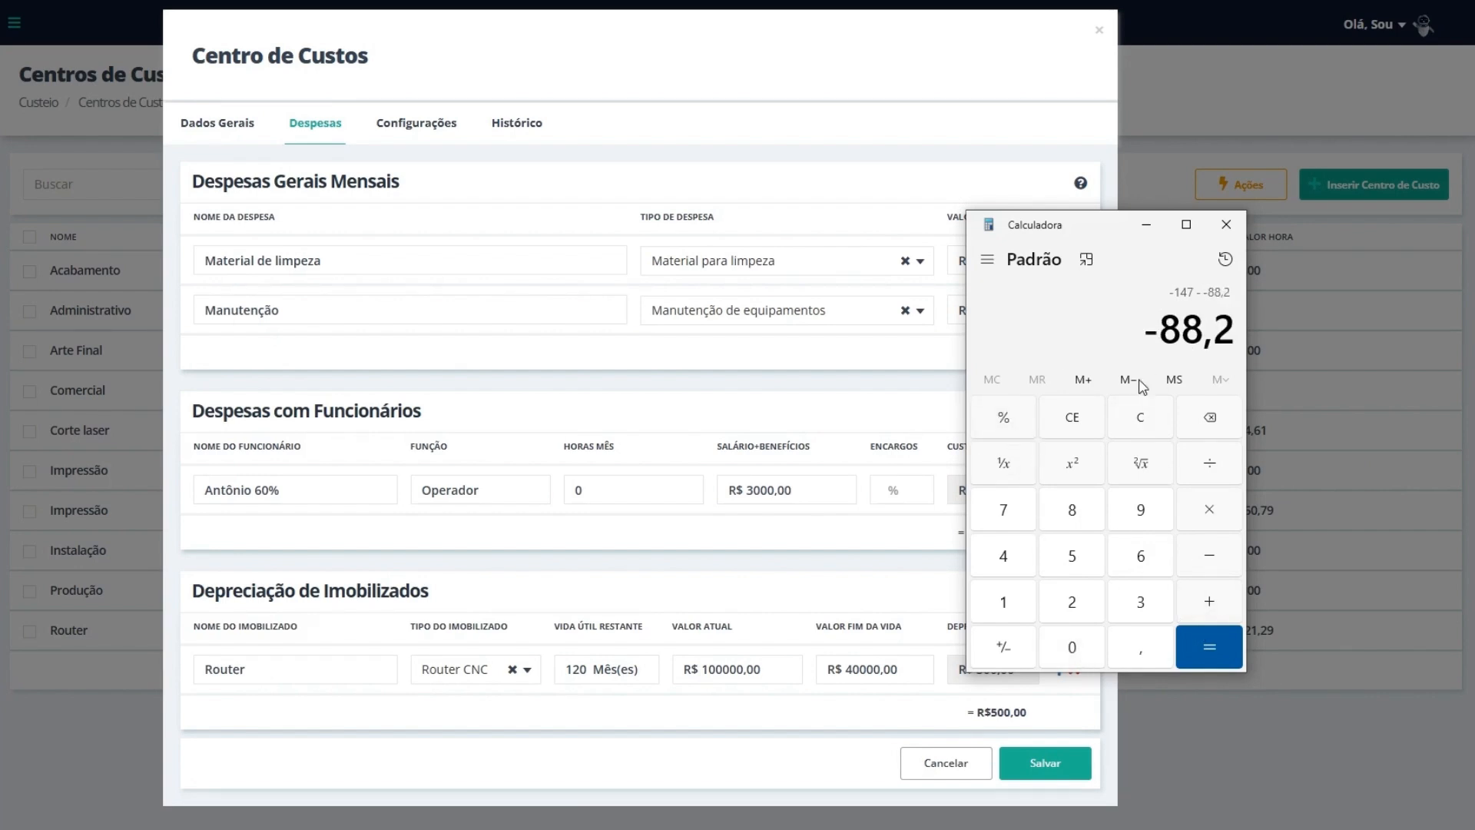
pyautogui.click(667, 491)
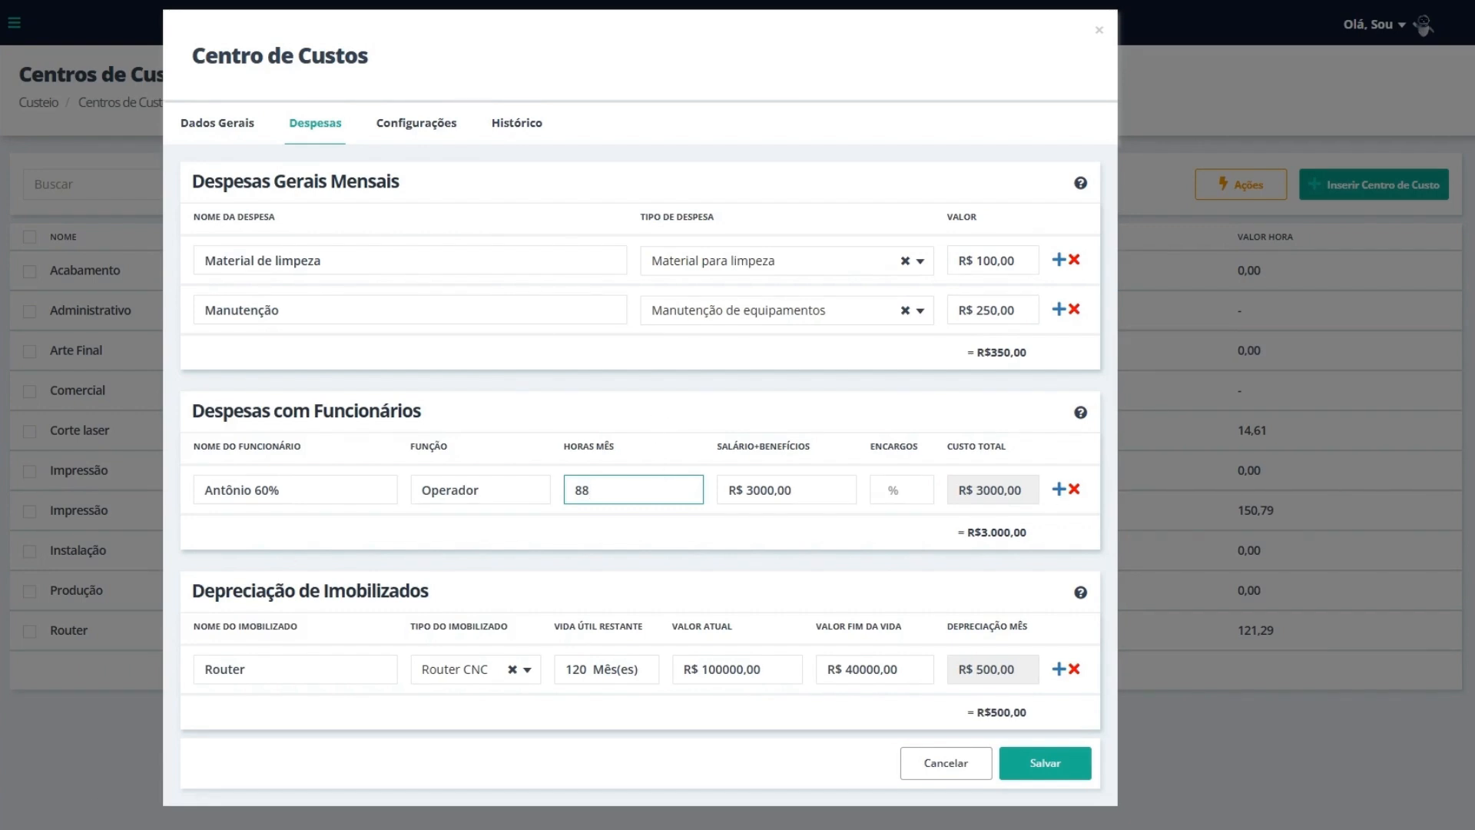
# Step: Add the line "60% router 88" to the Notepad notes and sum 88 and 29 in the Calculator
pyautogui.hotkey('alt', 'Tab')
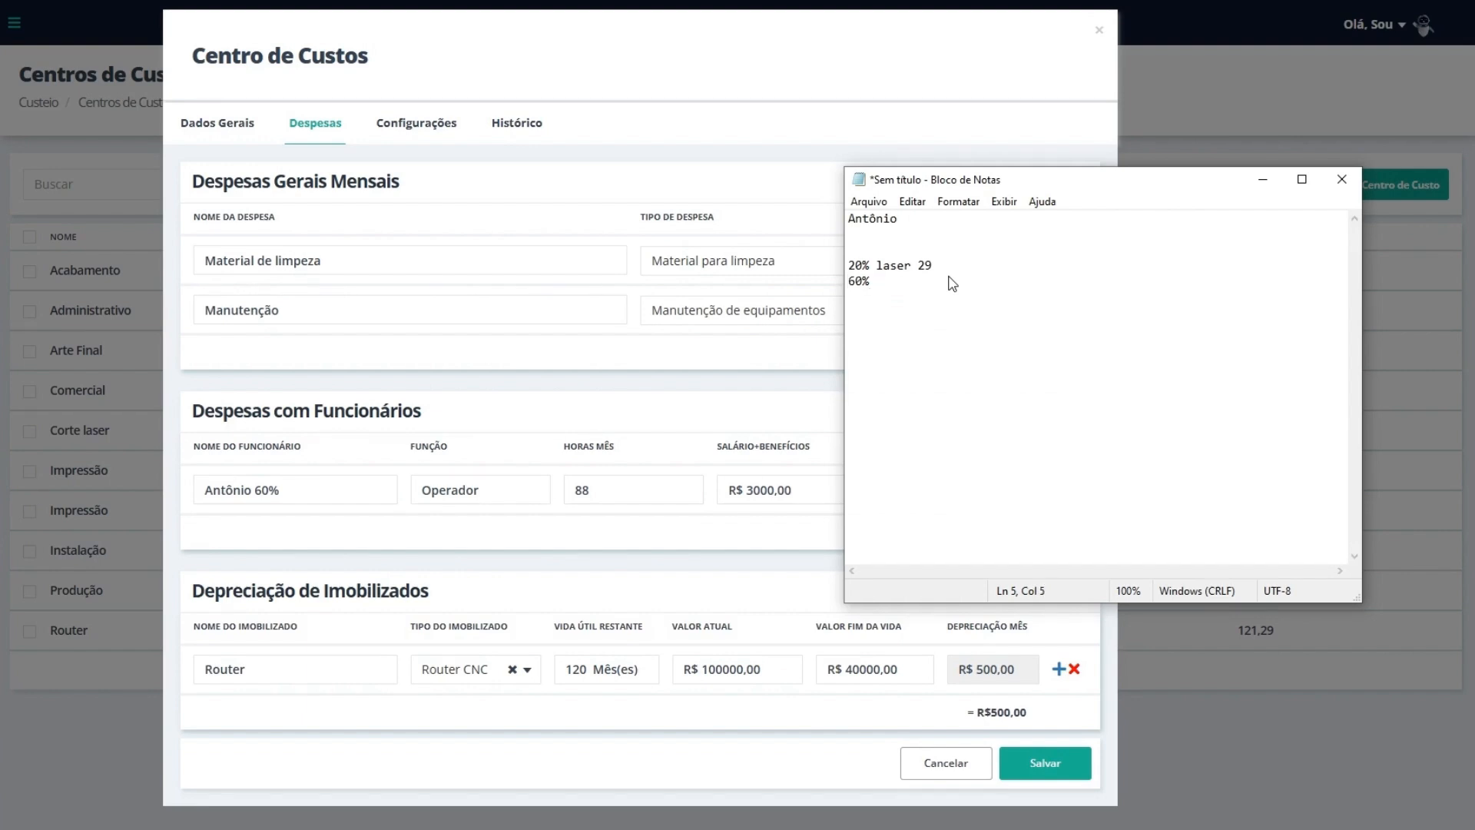
pyautogui.write('router 88')
pyautogui.hotkey('alt', 'Tab')
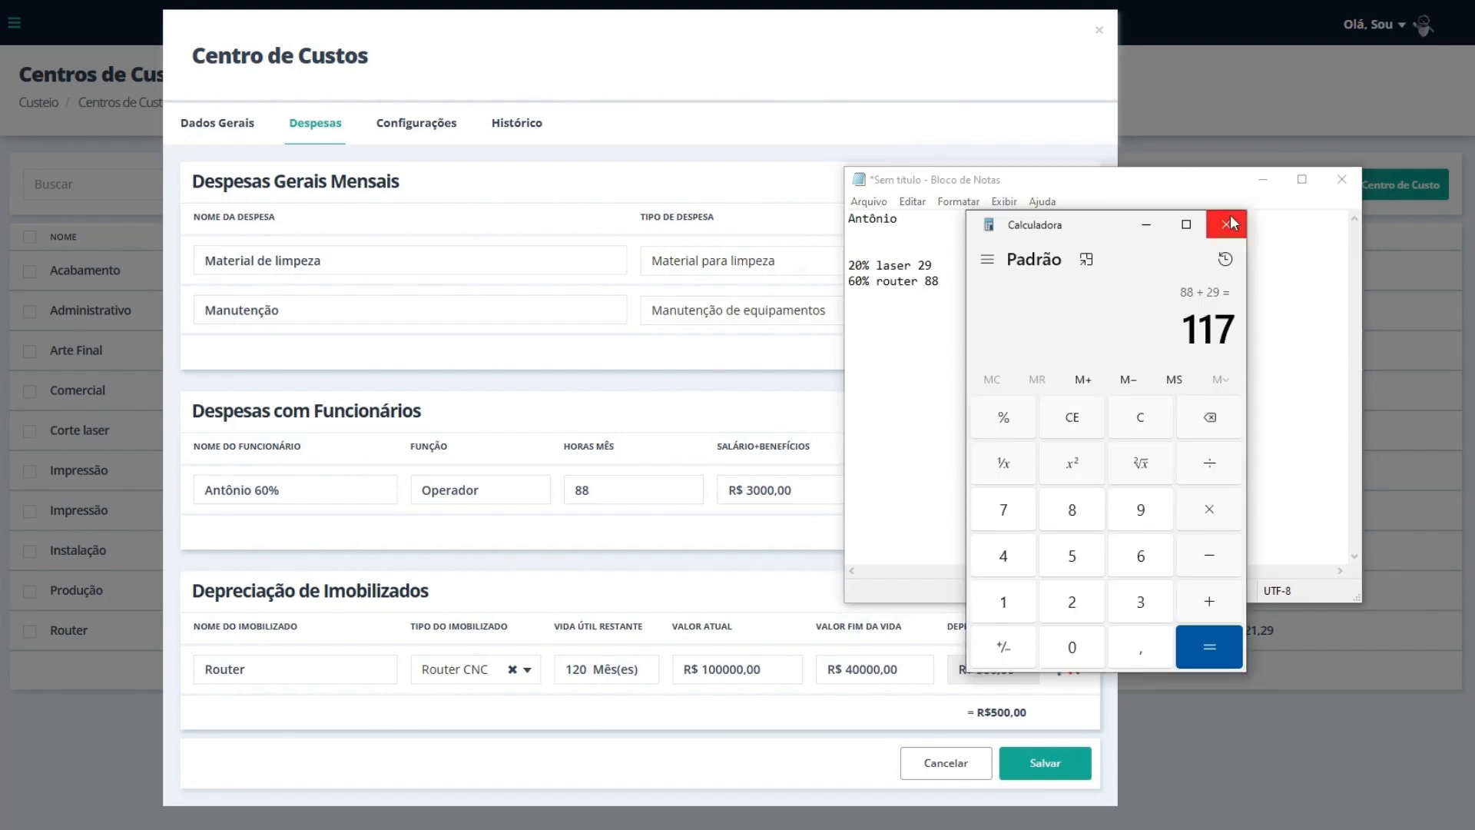
# Step: Put the Notepad notes and the Calculator away and save the Router cost center
pyautogui.click(920, 309)
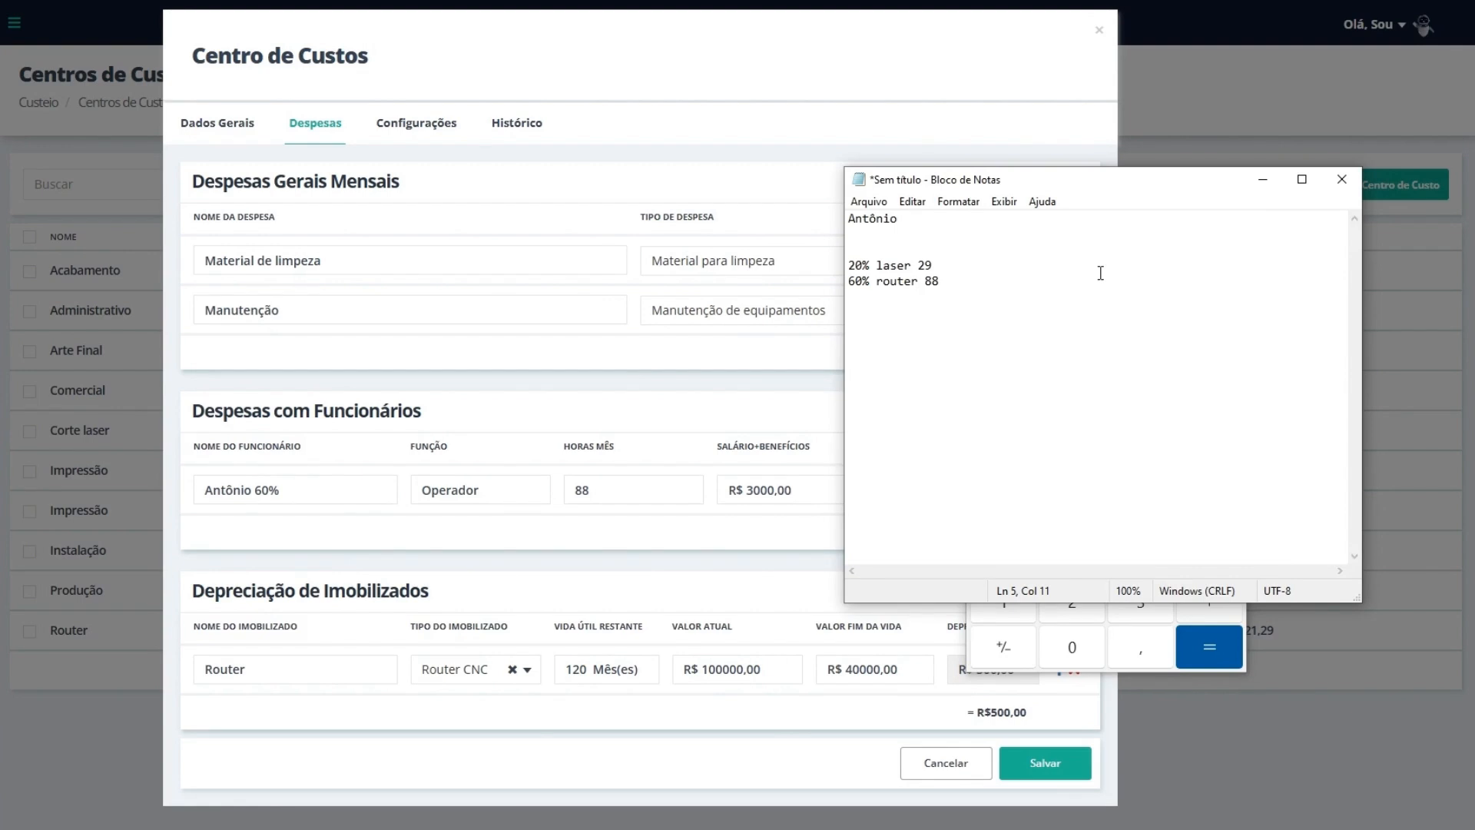
pyautogui.click(1262, 180)
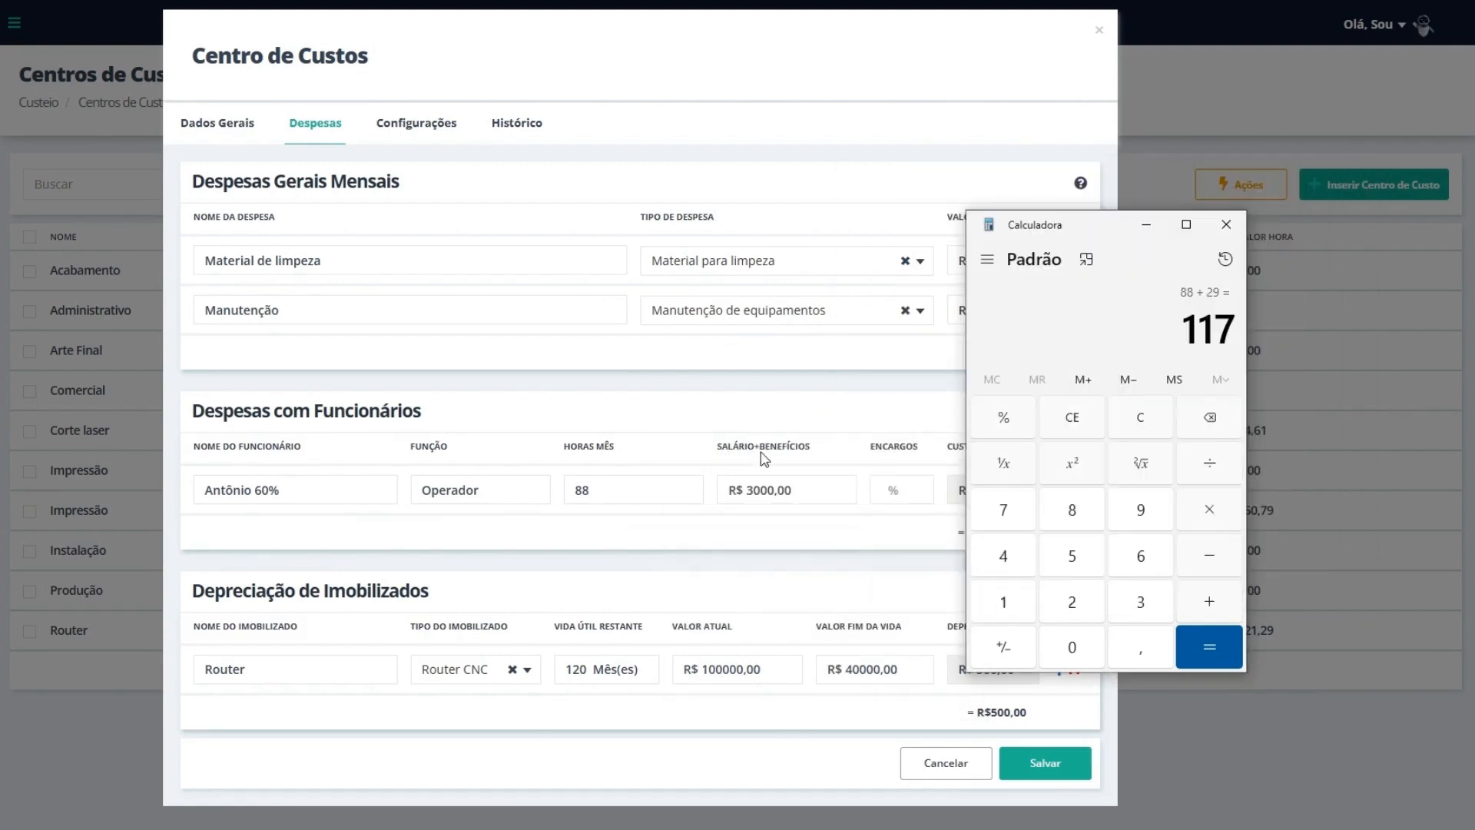
pyautogui.click(959, 145)
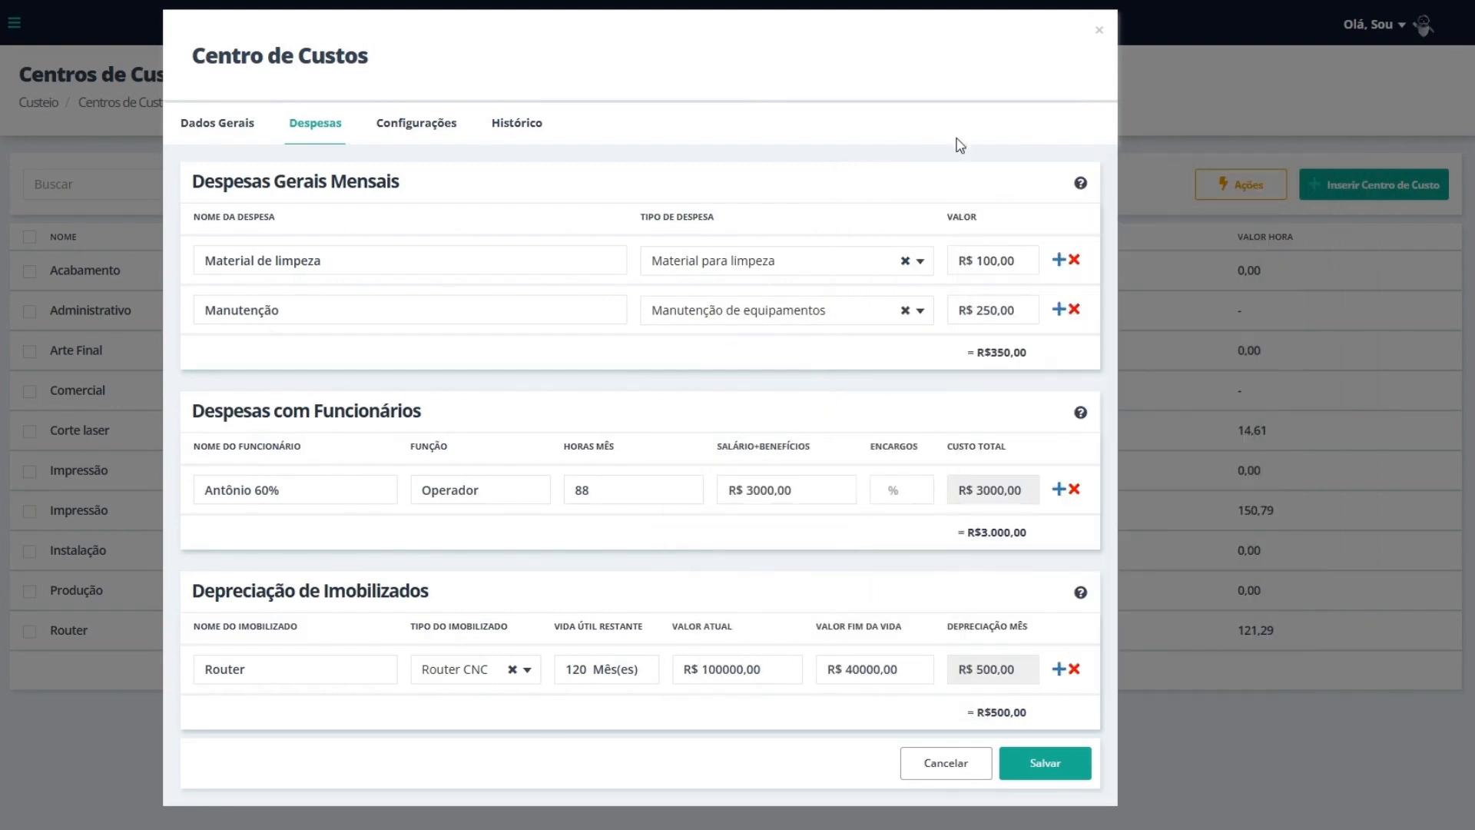
pyautogui.click(1072, 768)
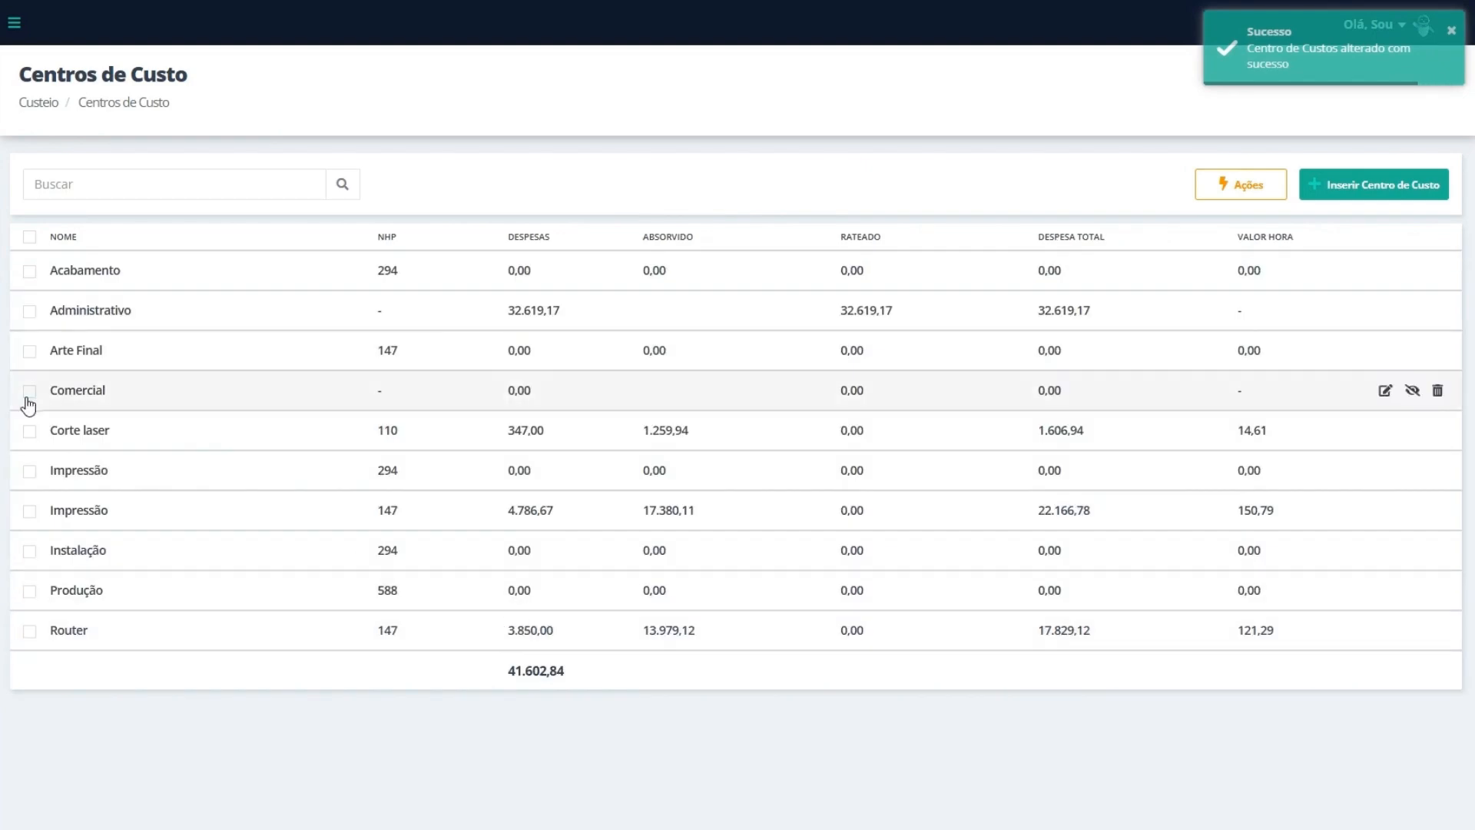
# Step: In Produção's expenses, enter the employee's first name with 20% in the Serralheiro row, set the monthly hours to 30 and save
pyautogui.click(79, 597)
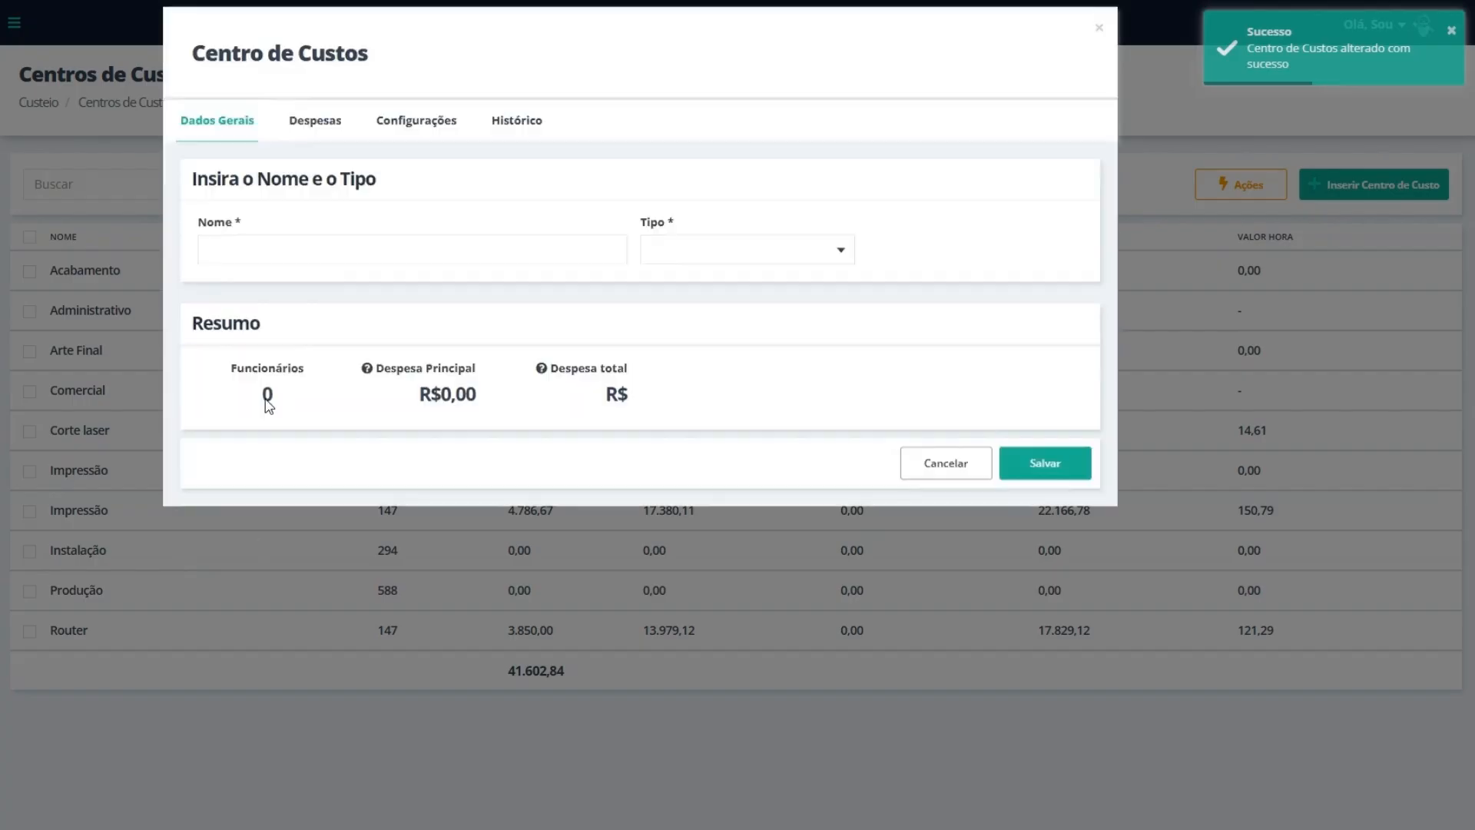
pyautogui.click(311, 545)
pyautogui.write('20')
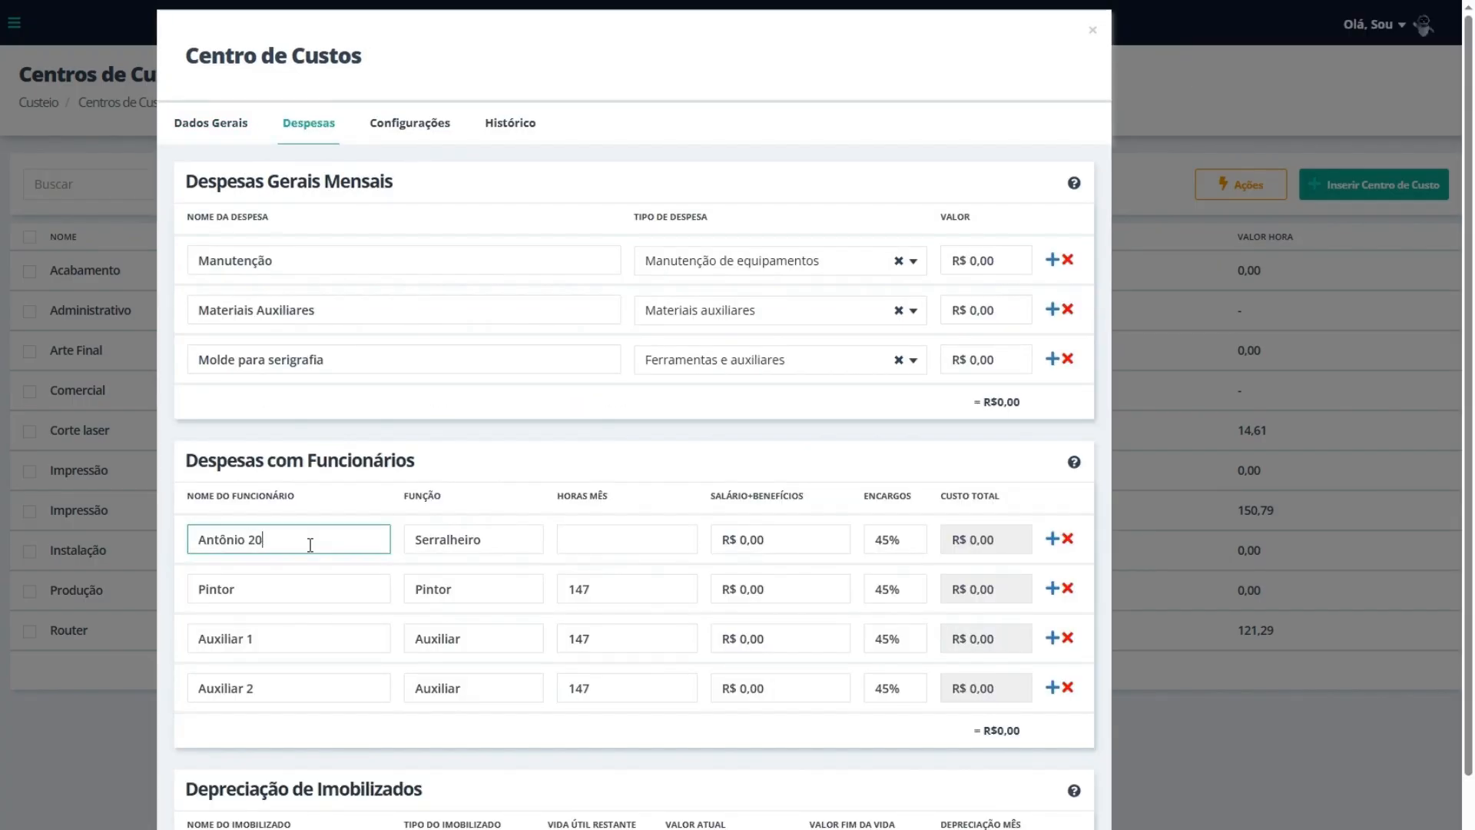
pyautogui.click(617, 532)
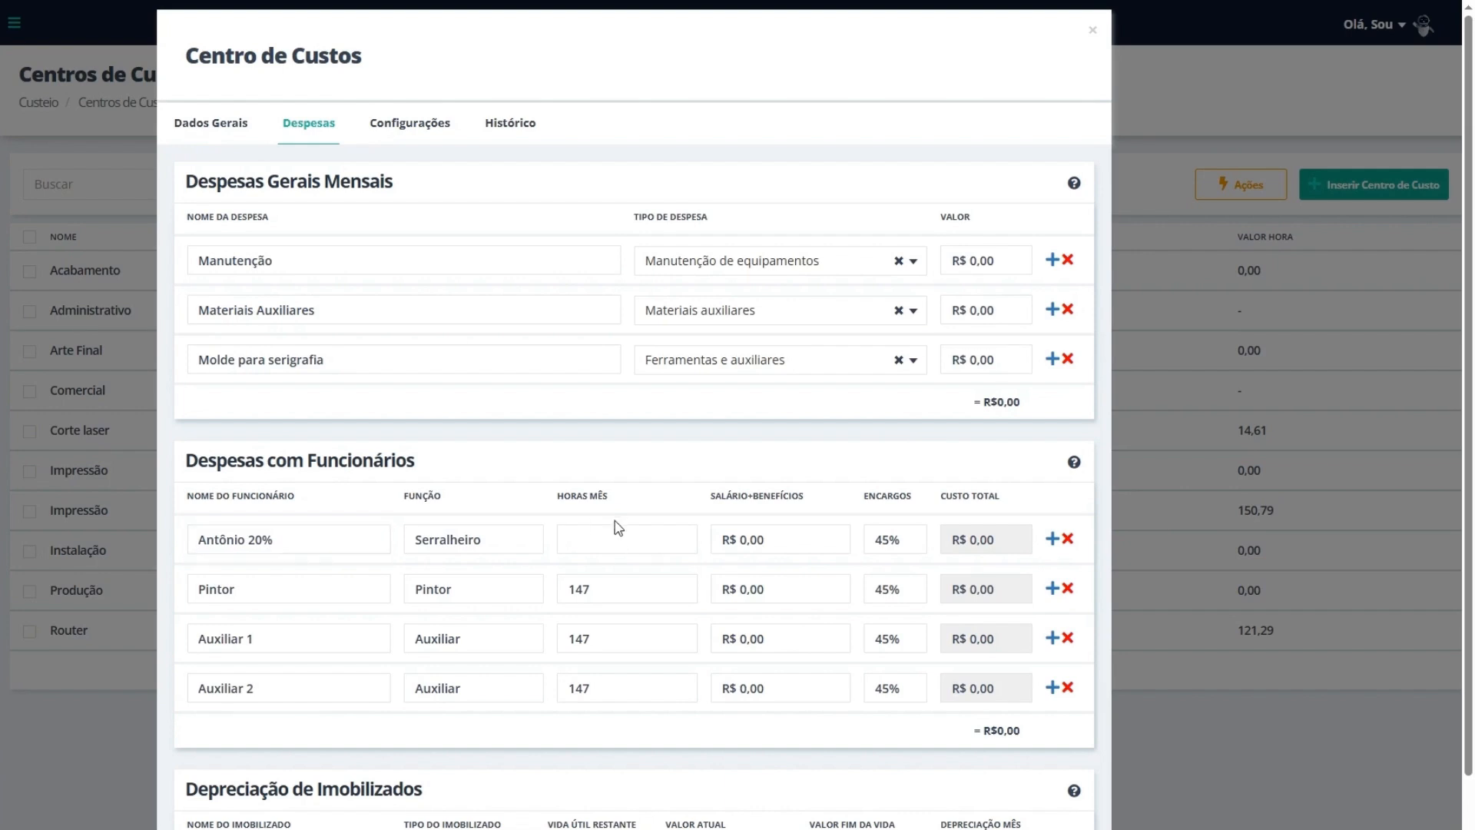
pyautogui.click(685, 474)
pyautogui.scroll(-3, 861, 384)
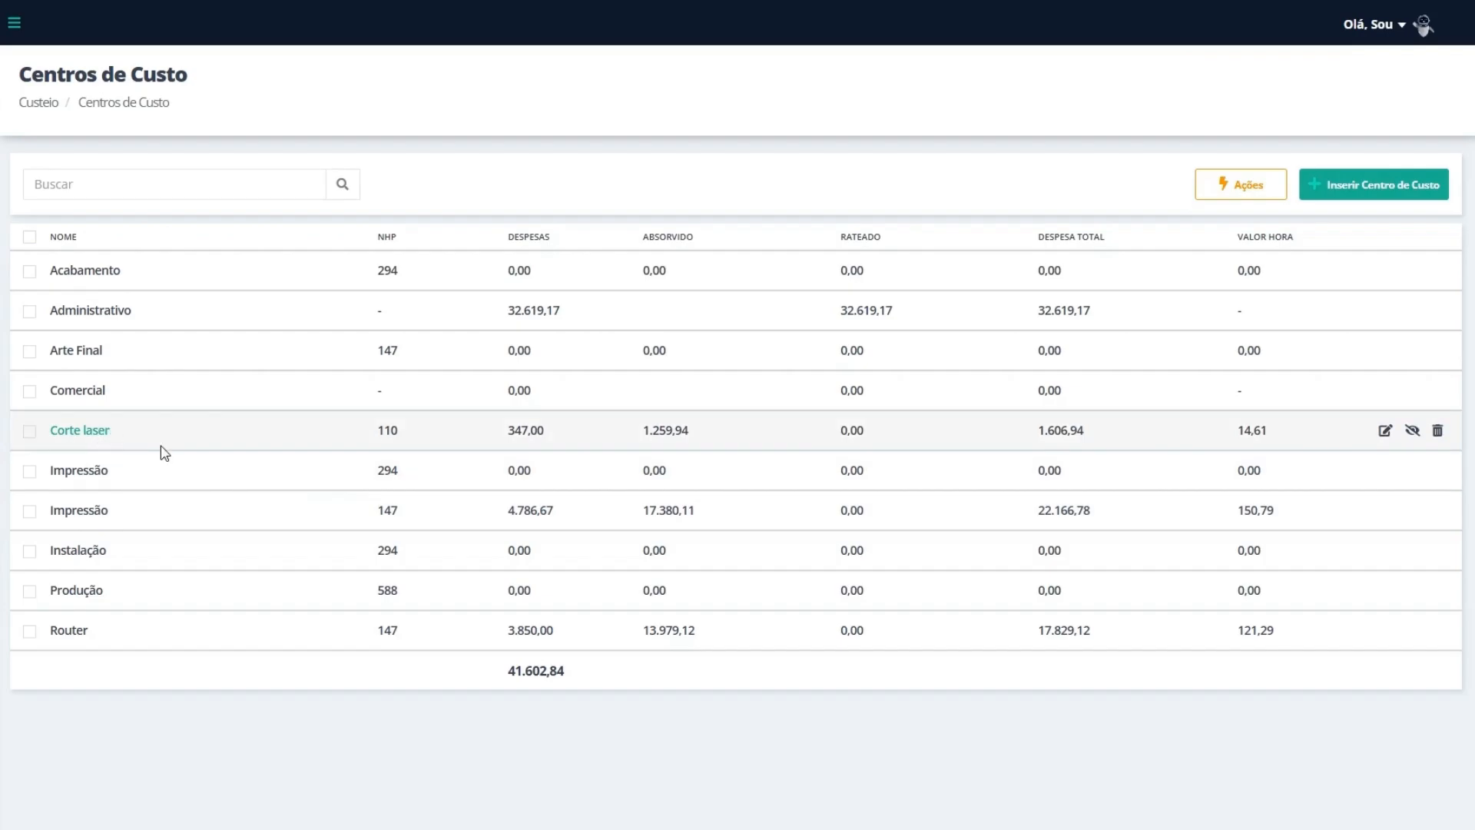
# Step: Reopen Corte laser's expenses and work out 20% of 3500 in the Windows Calculator
pyautogui.click(161, 444)
pyautogui.click(332, 129)
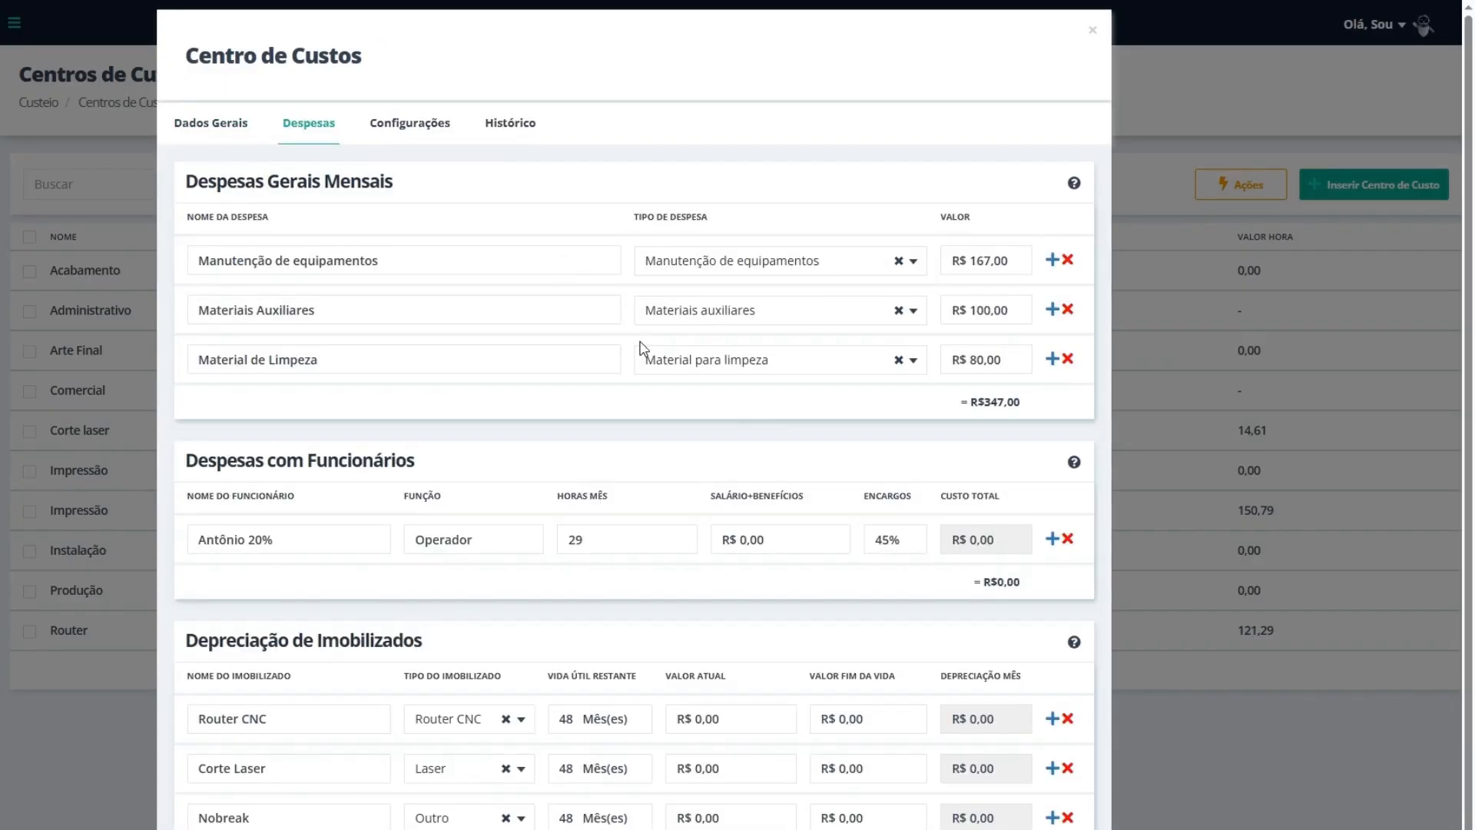
pyautogui.hotkey('alt', 'Tab')
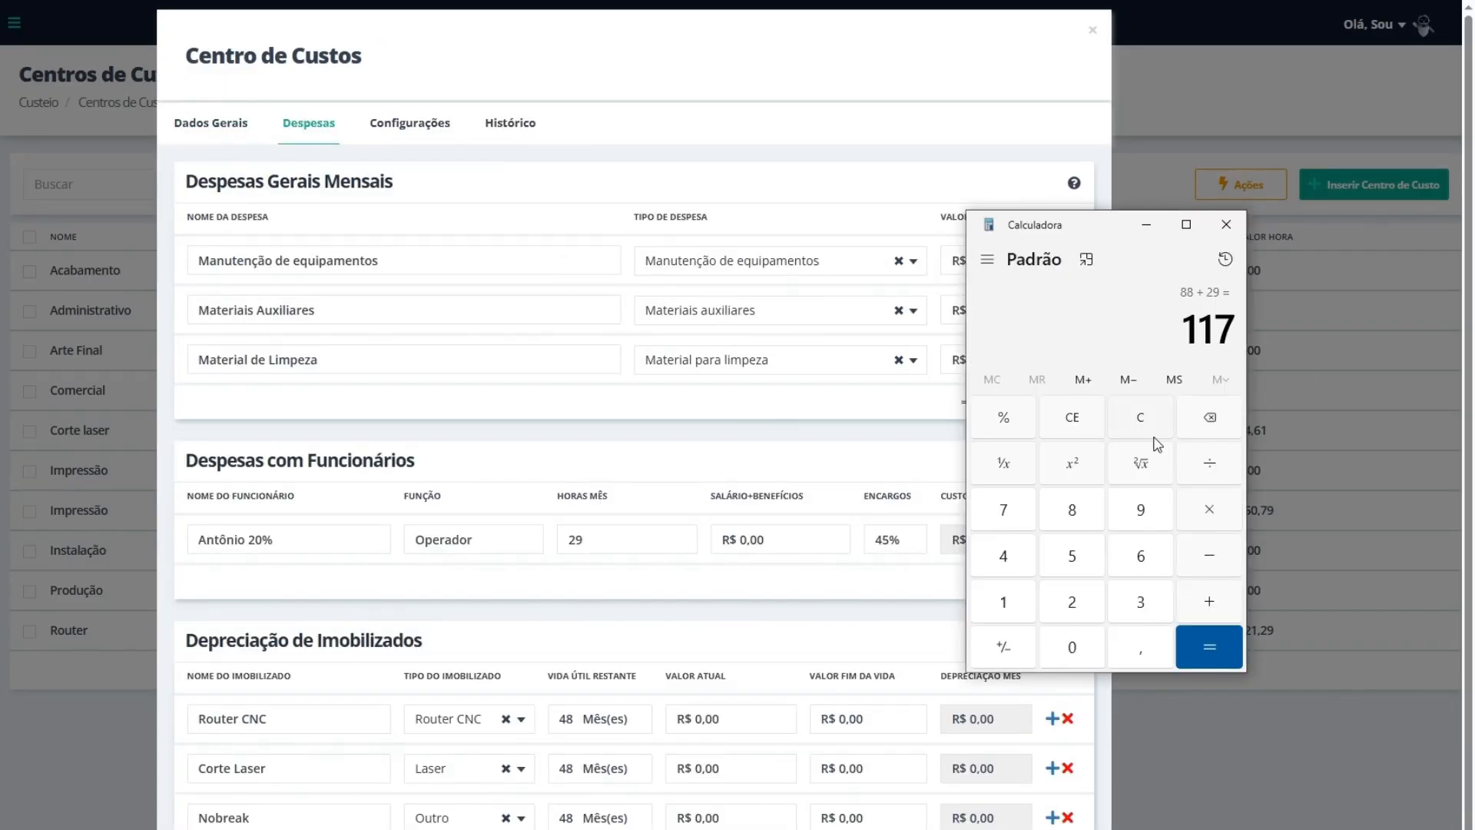
pyautogui.click(1104, 435)
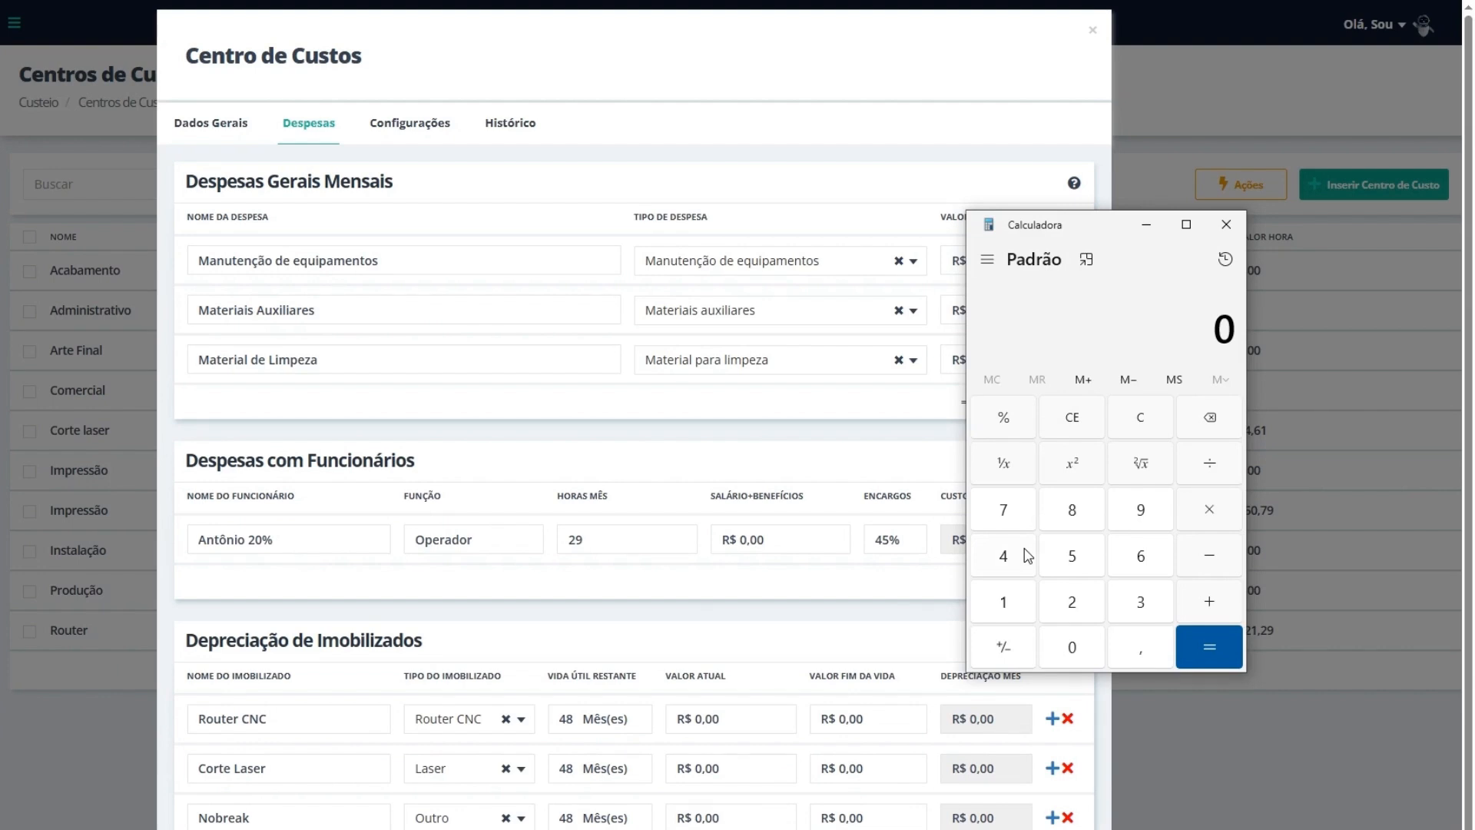
pyautogui.click(1154, 603)
pyautogui.click(1089, 570)
pyautogui.doubleClick(1088, 650)
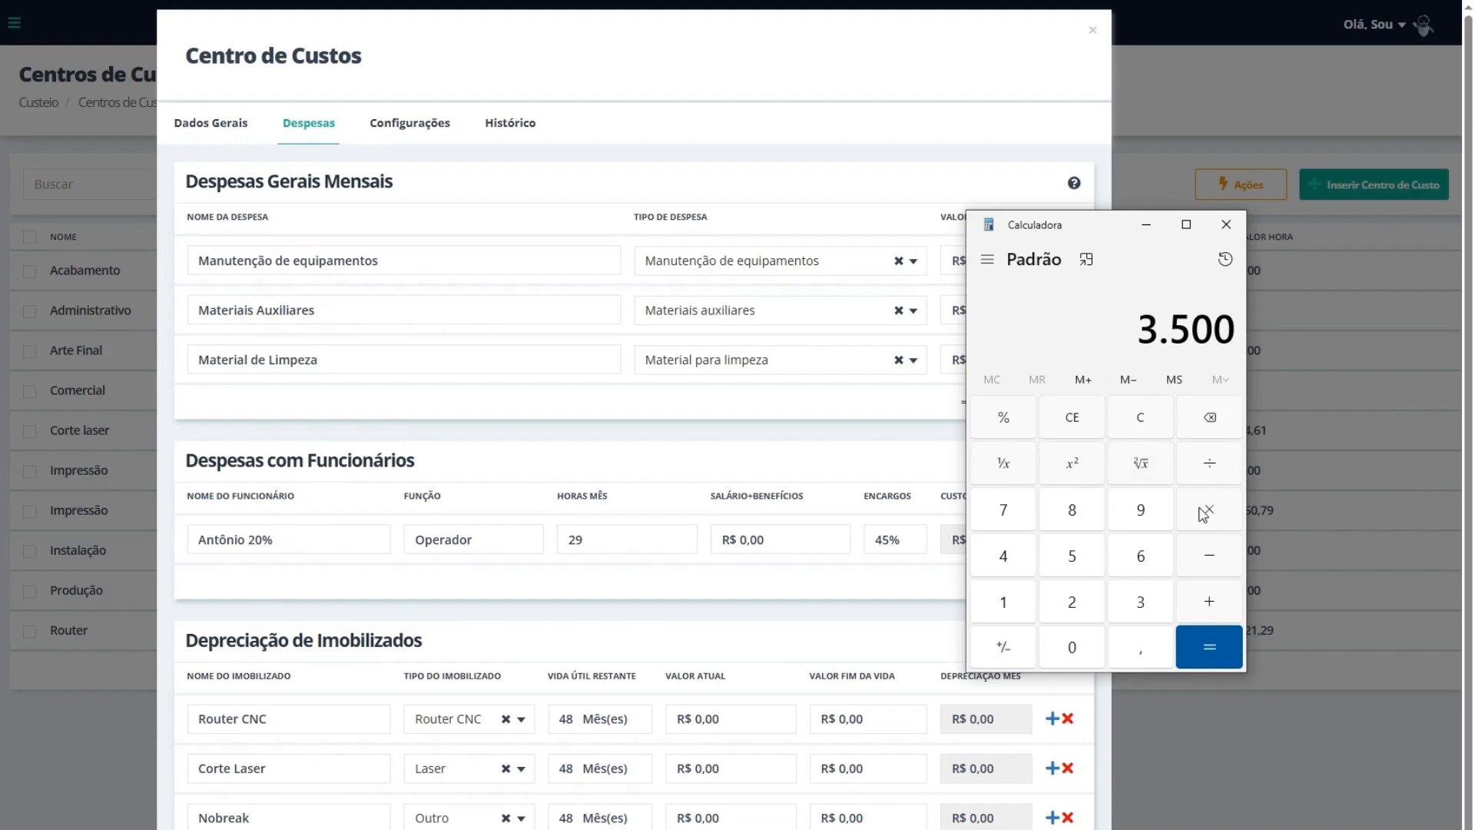
pyautogui.click(1210, 555)
pyautogui.click(1099, 603)
pyautogui.click(1072, 638)
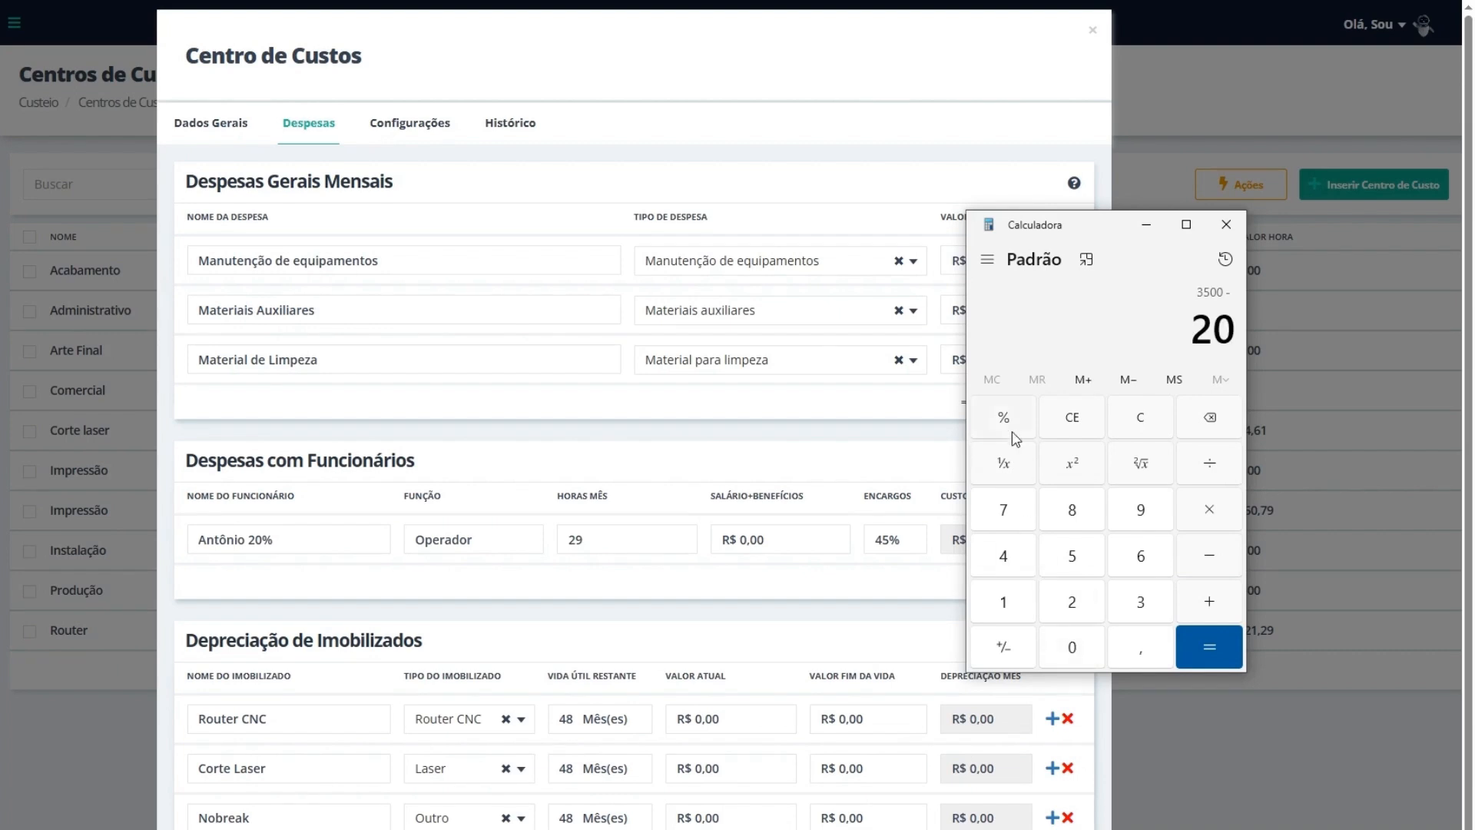
pyautogui.click(1010, 431)
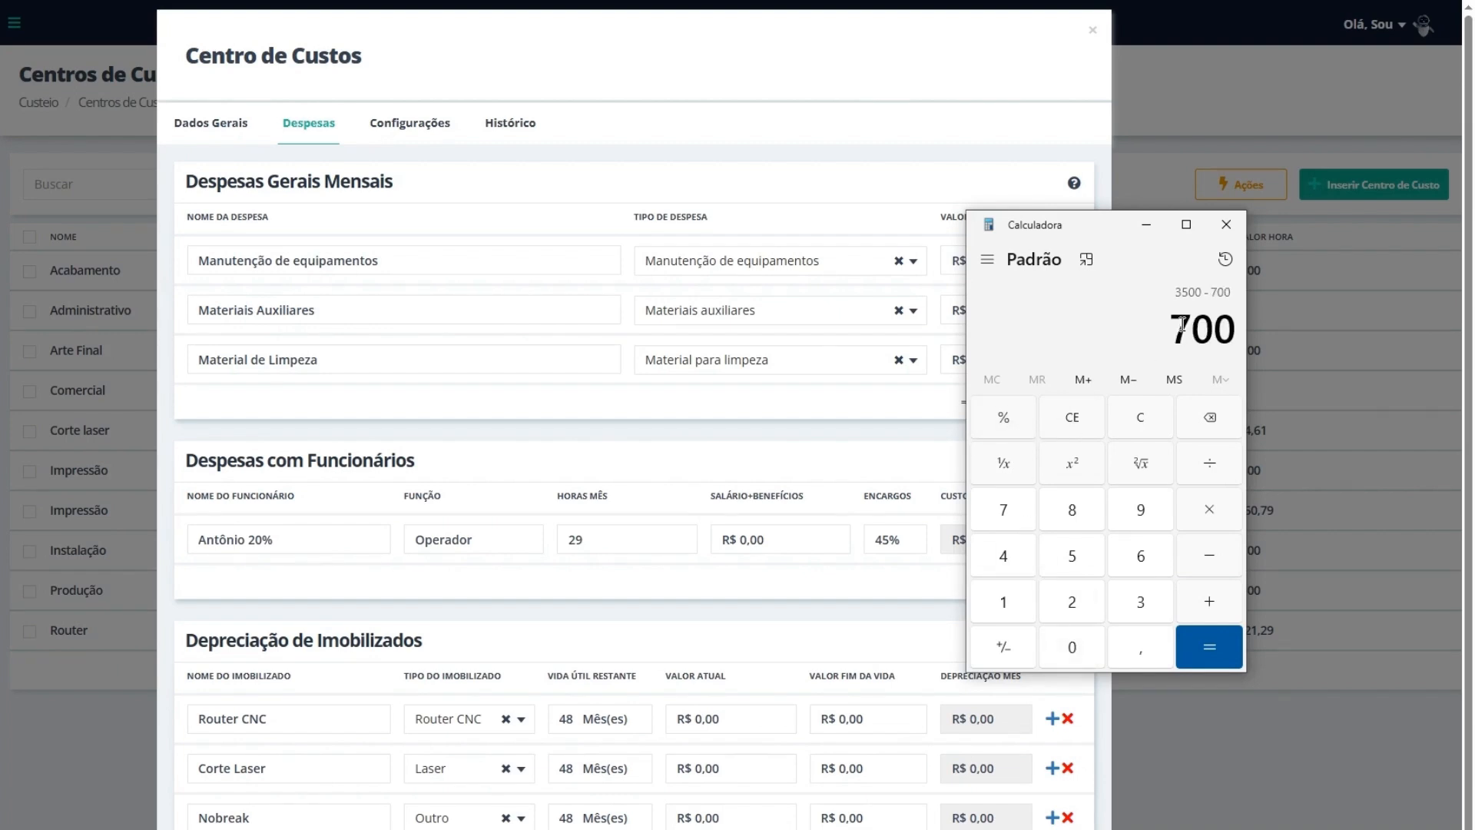
# Step: Copy the calculated 700 into the Corte laser operator's salary and benefits and save the cost center
pyautogui.moveTo(1181, 324); pyautogui.dragTo(1235, 332)
pyautogui.rightClick(1226, 332)
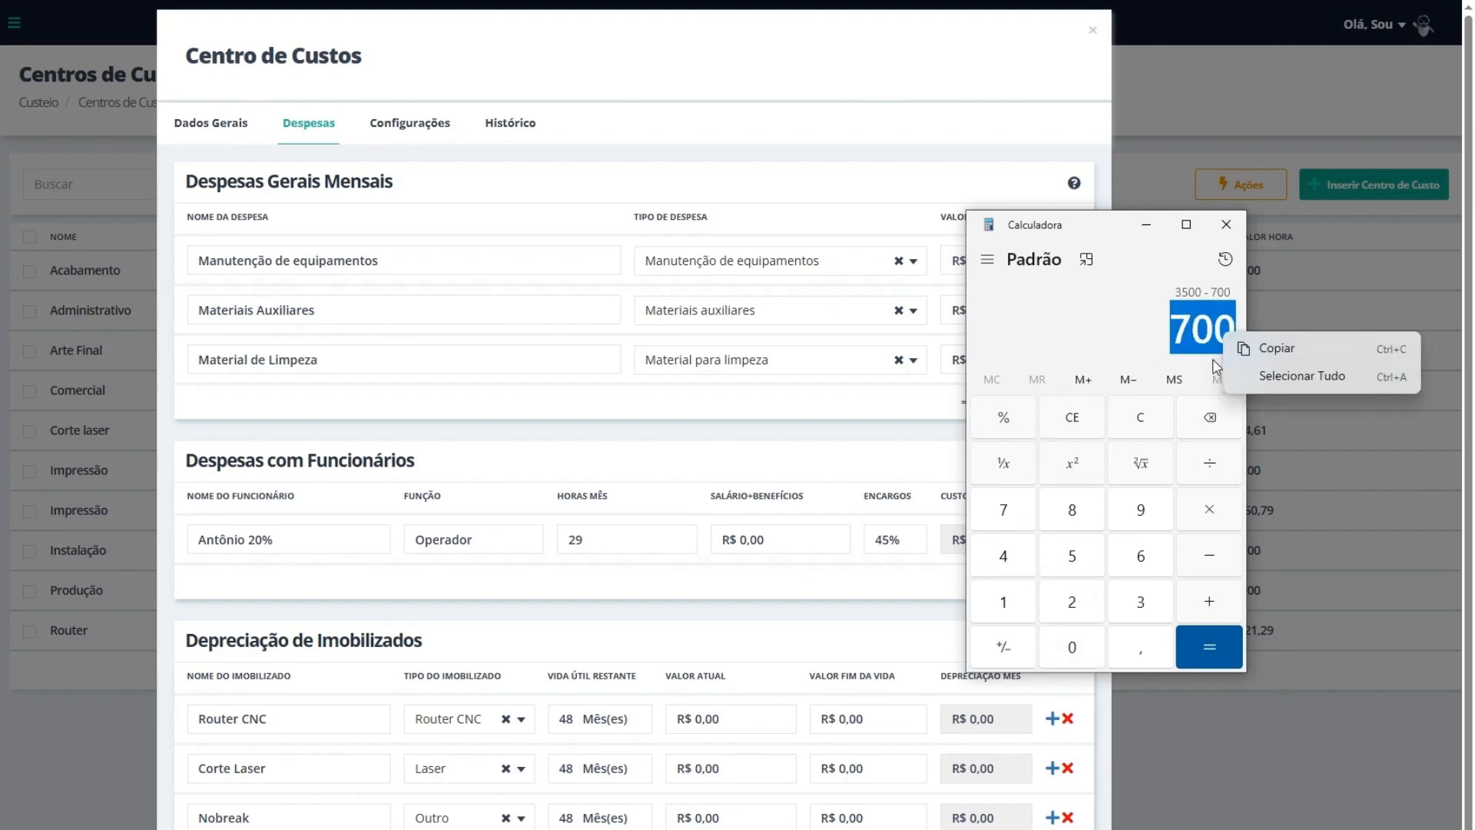
pyautogui.click(1260, 351)
pyautogui.click(813, 543)
pyautogui.hotkey('ctrl', 'v')
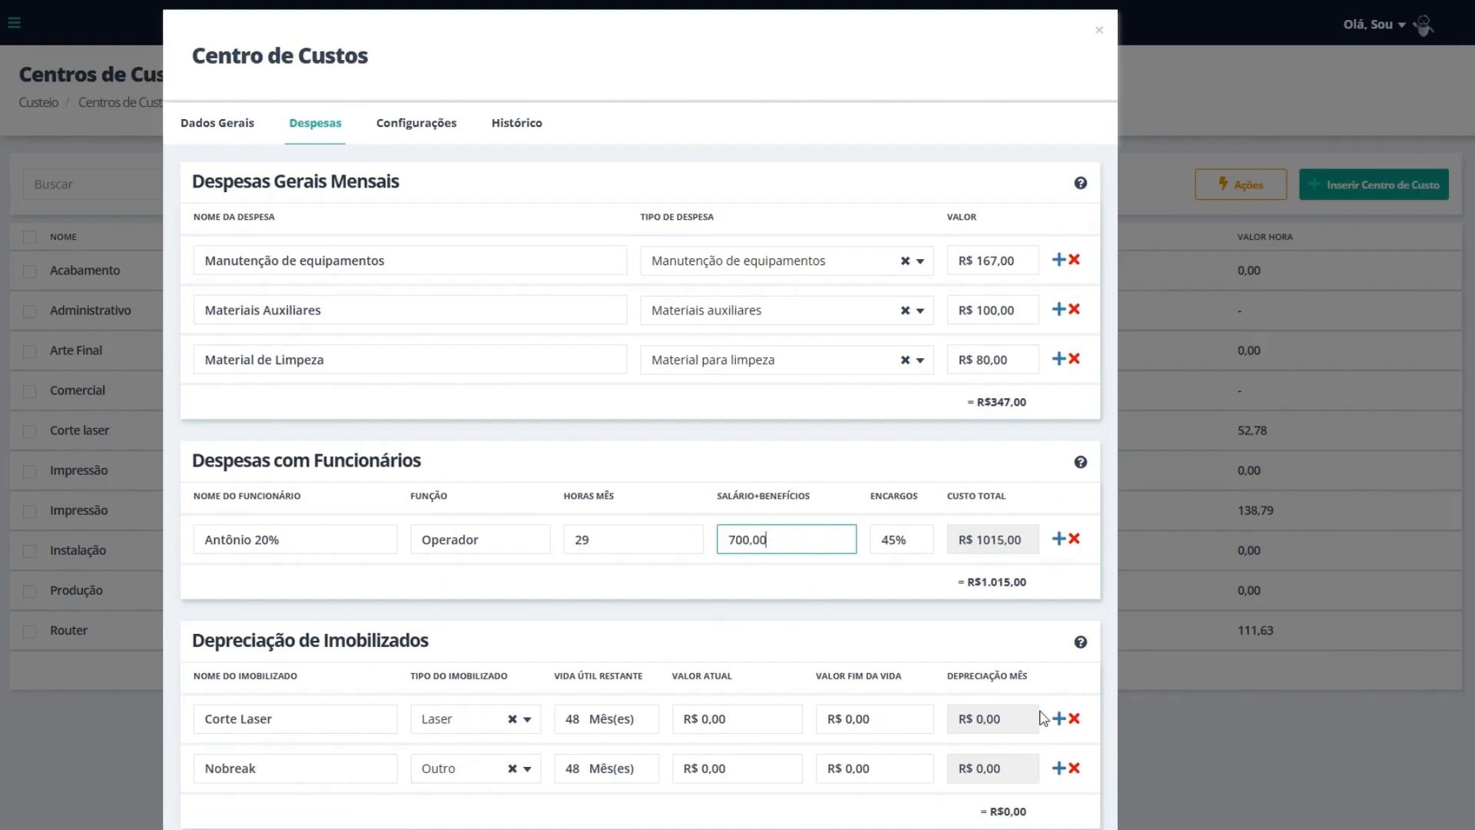
pyautogui.click(985, 634)
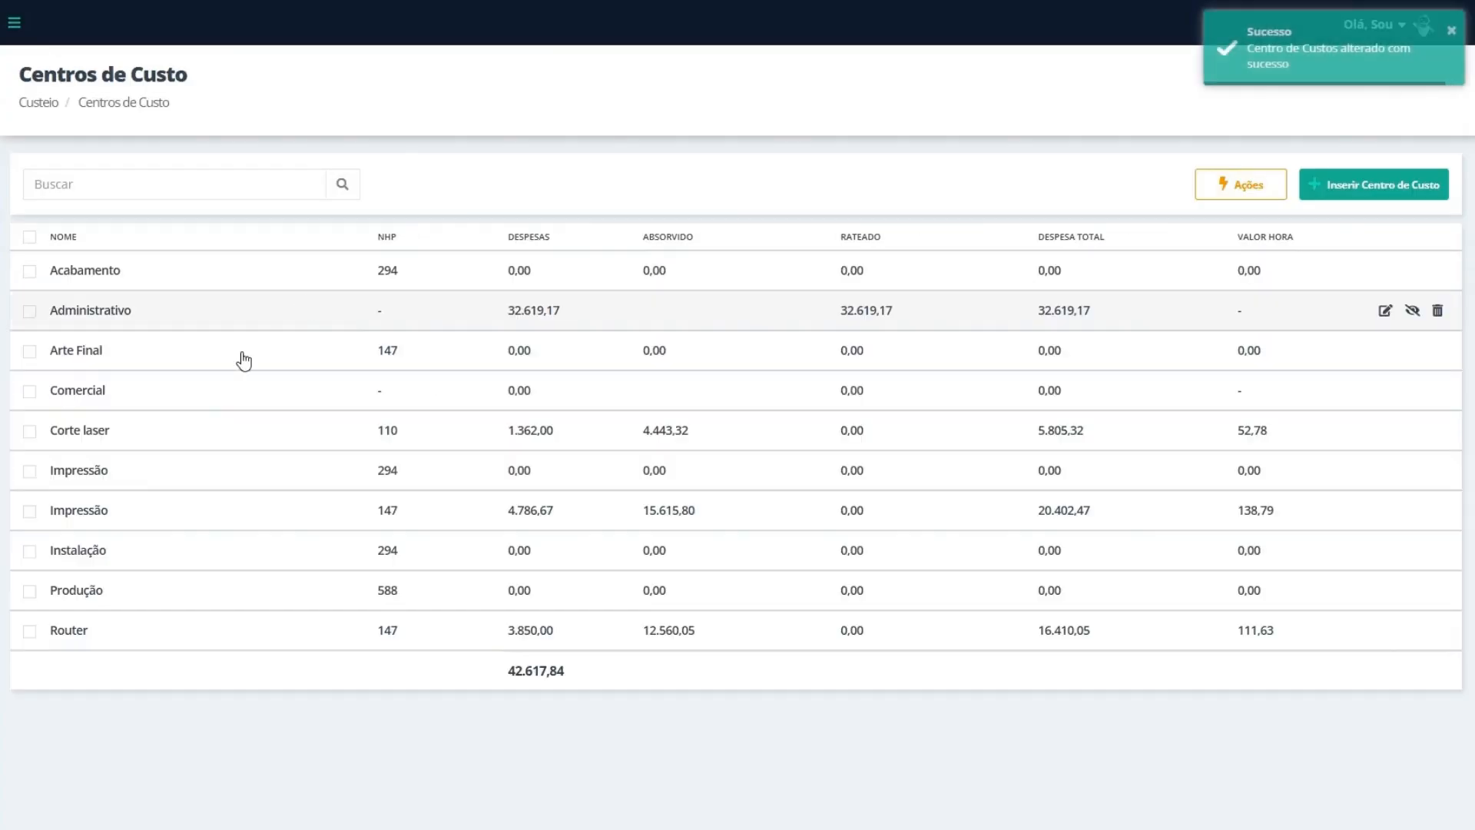
# Step: In Produção's expenses, set the Serralheiro's salary and benefits to 700 and save the cost center
pyautogui.click(98, 591)
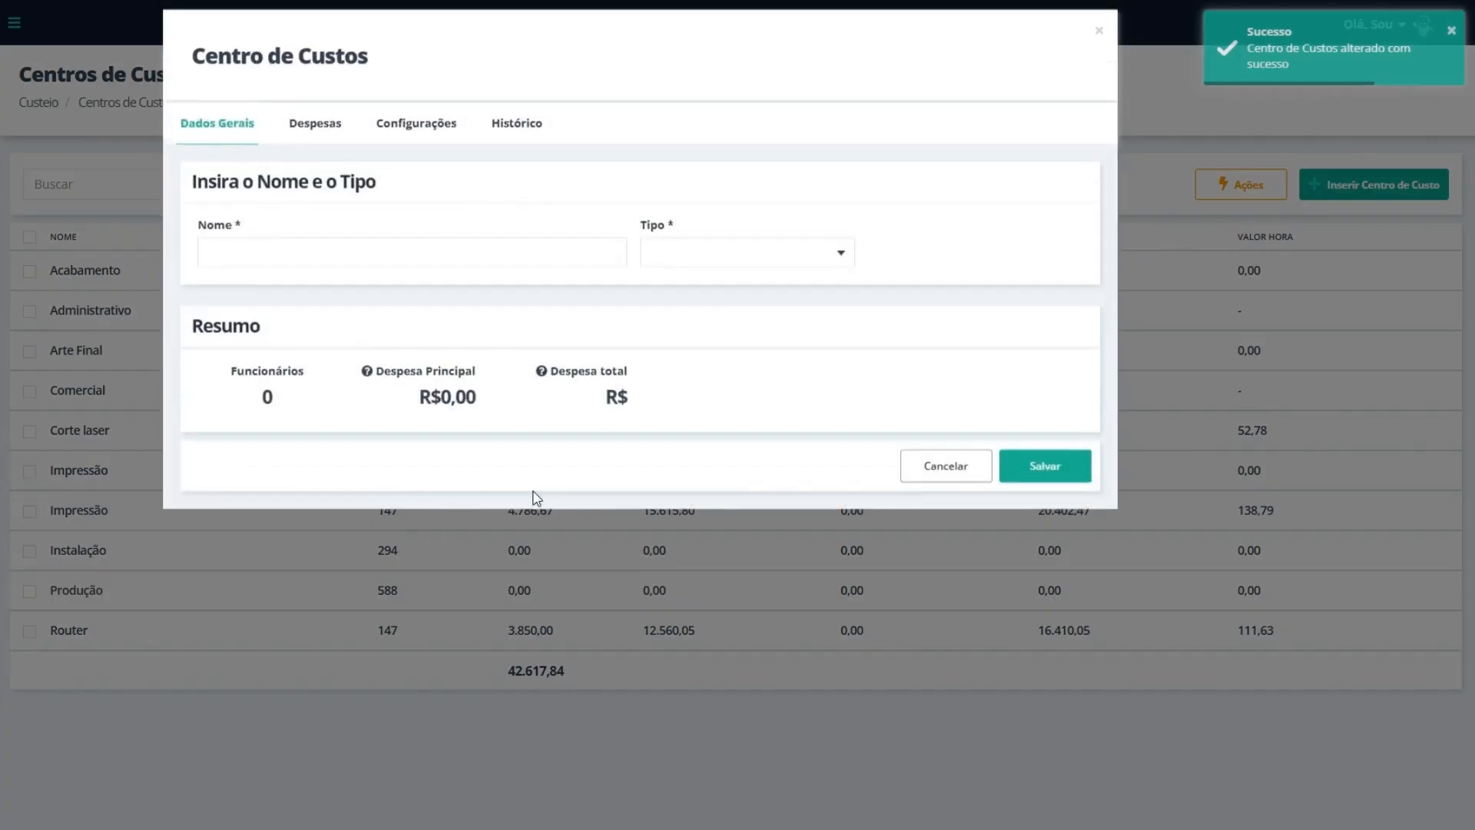
pyautogui.click(336, 129)
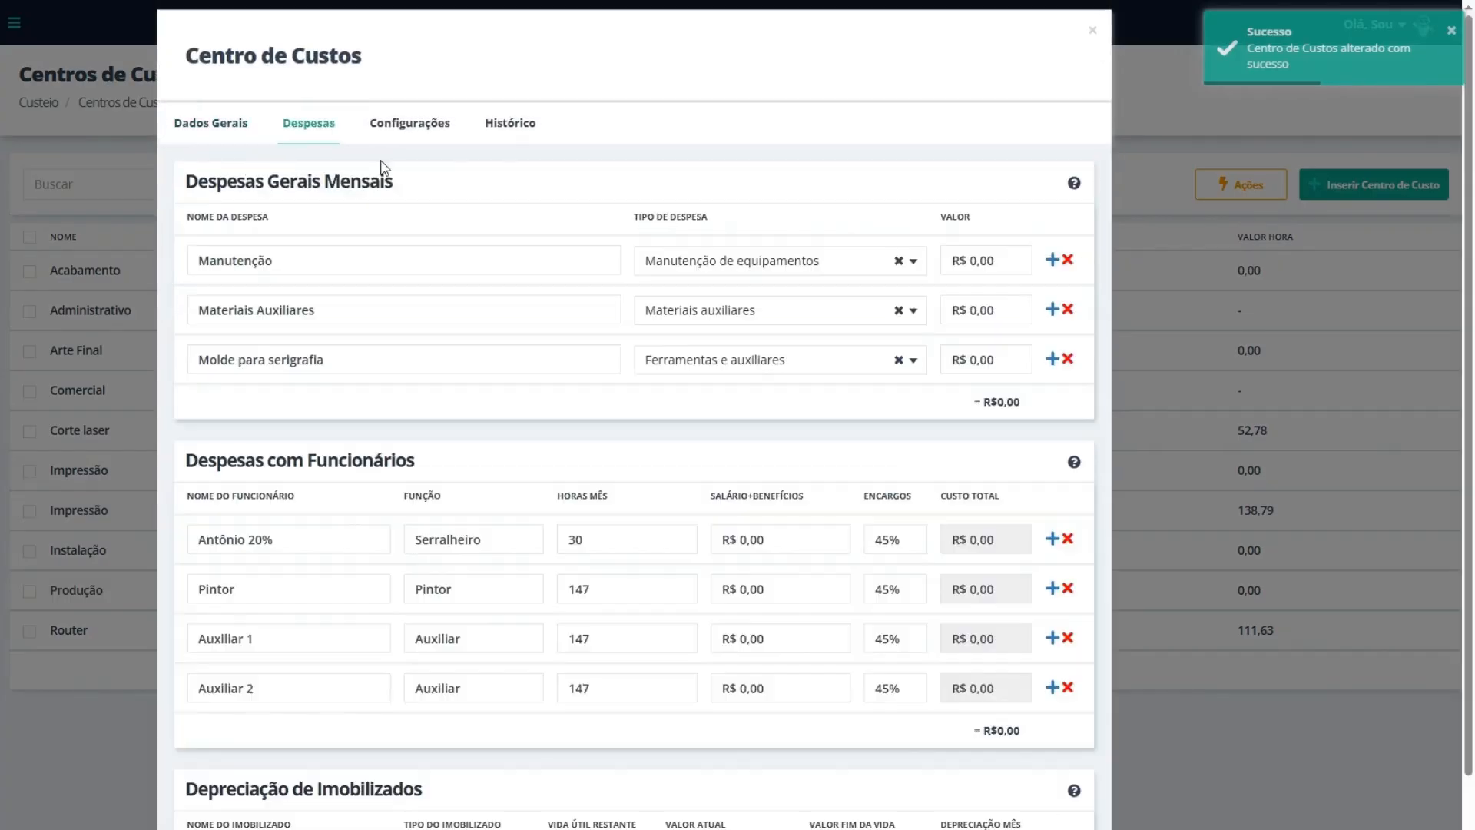
pyautogui.click(775, 539)
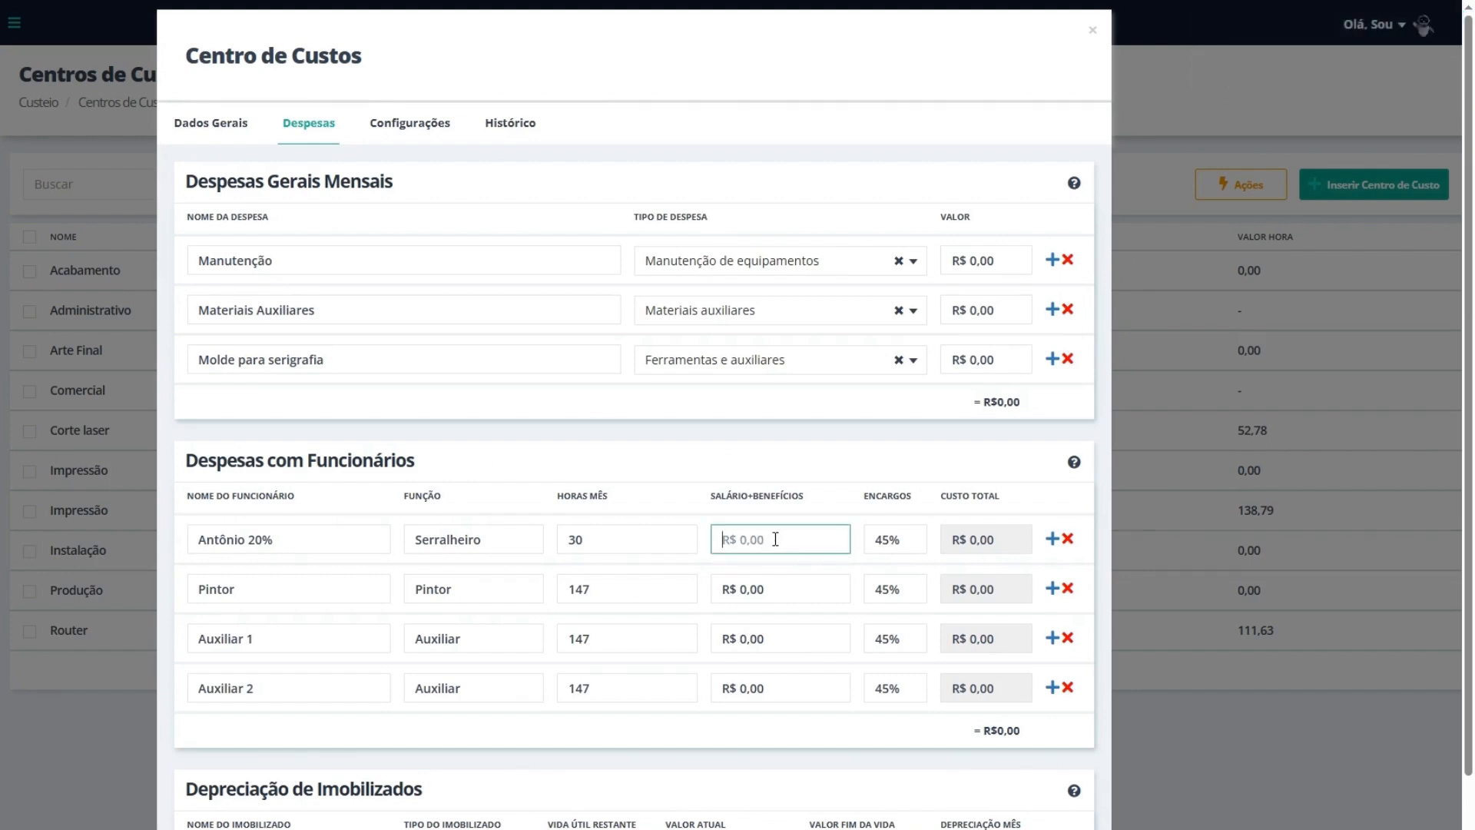
pyautogui.write('700')
pyautogui.click(810, 475)
pyautogui.scroll(-2, 896, 593)
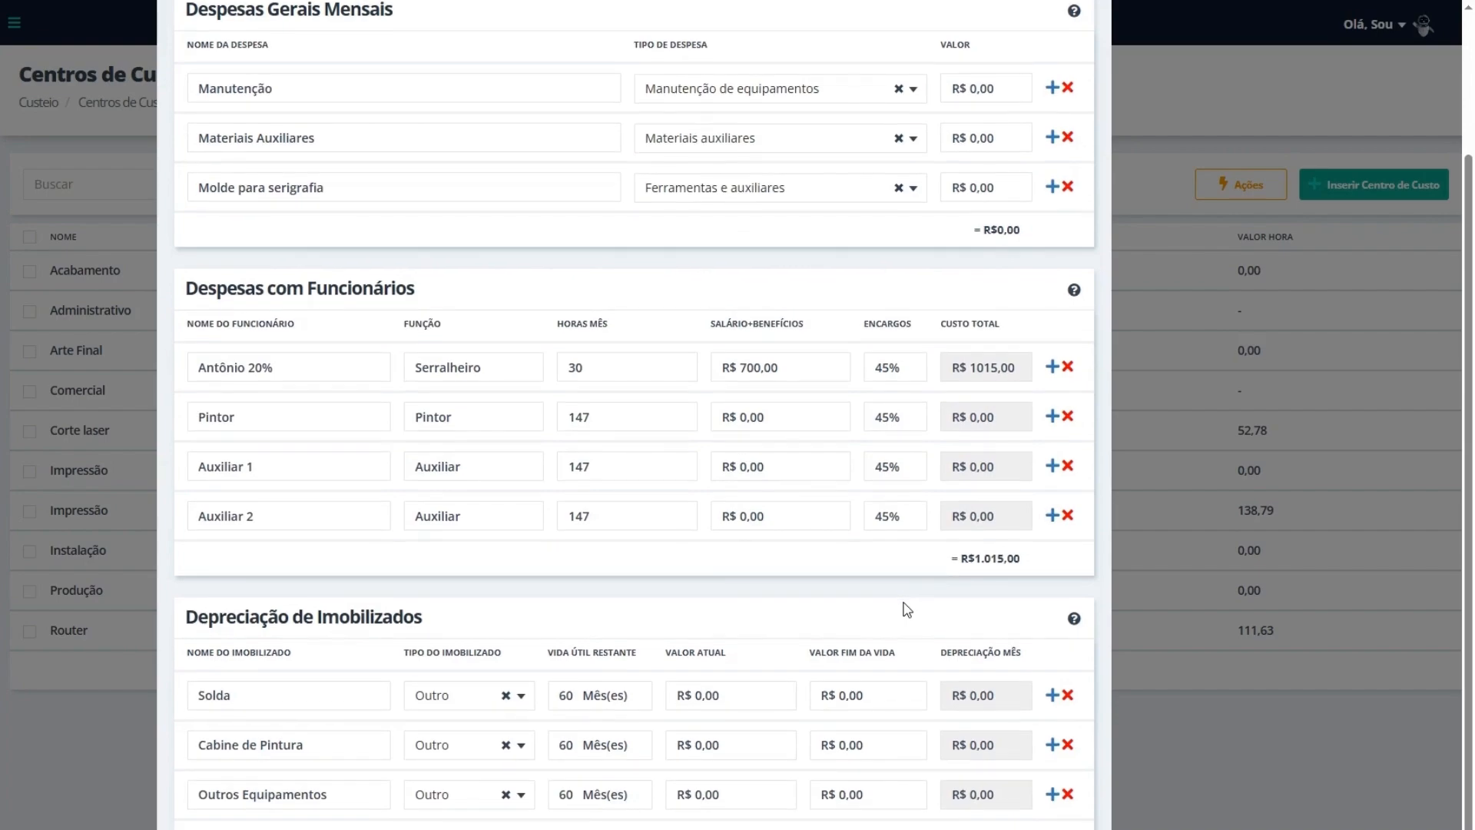
pyautogui.click(769, 753)
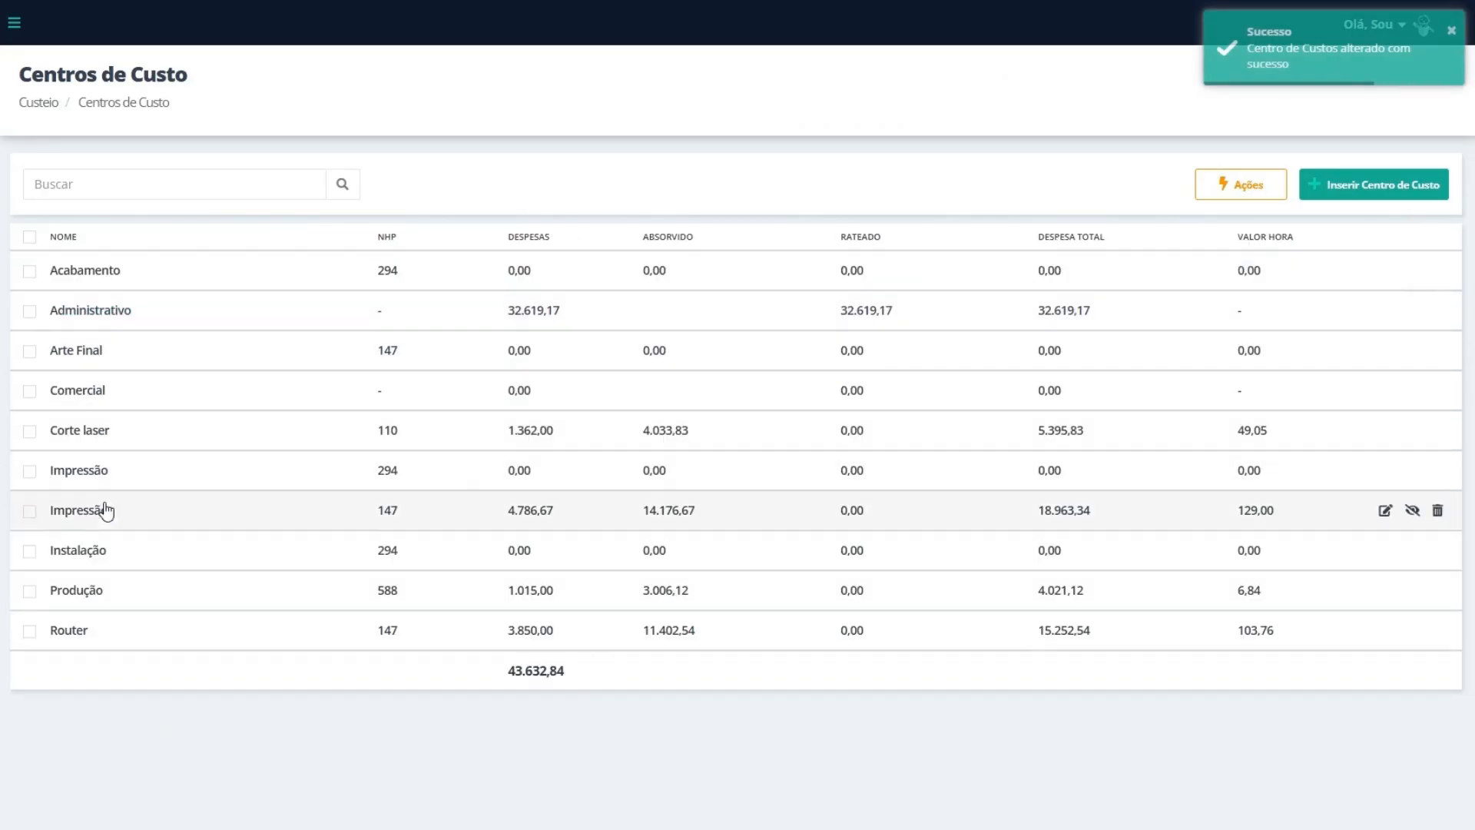
# Step: Open Router's expenses, work out 60% of 3500 in the Windows Calculator and use the 2100 as the operator's salary and benefits
pyautogui.click(77, 633)
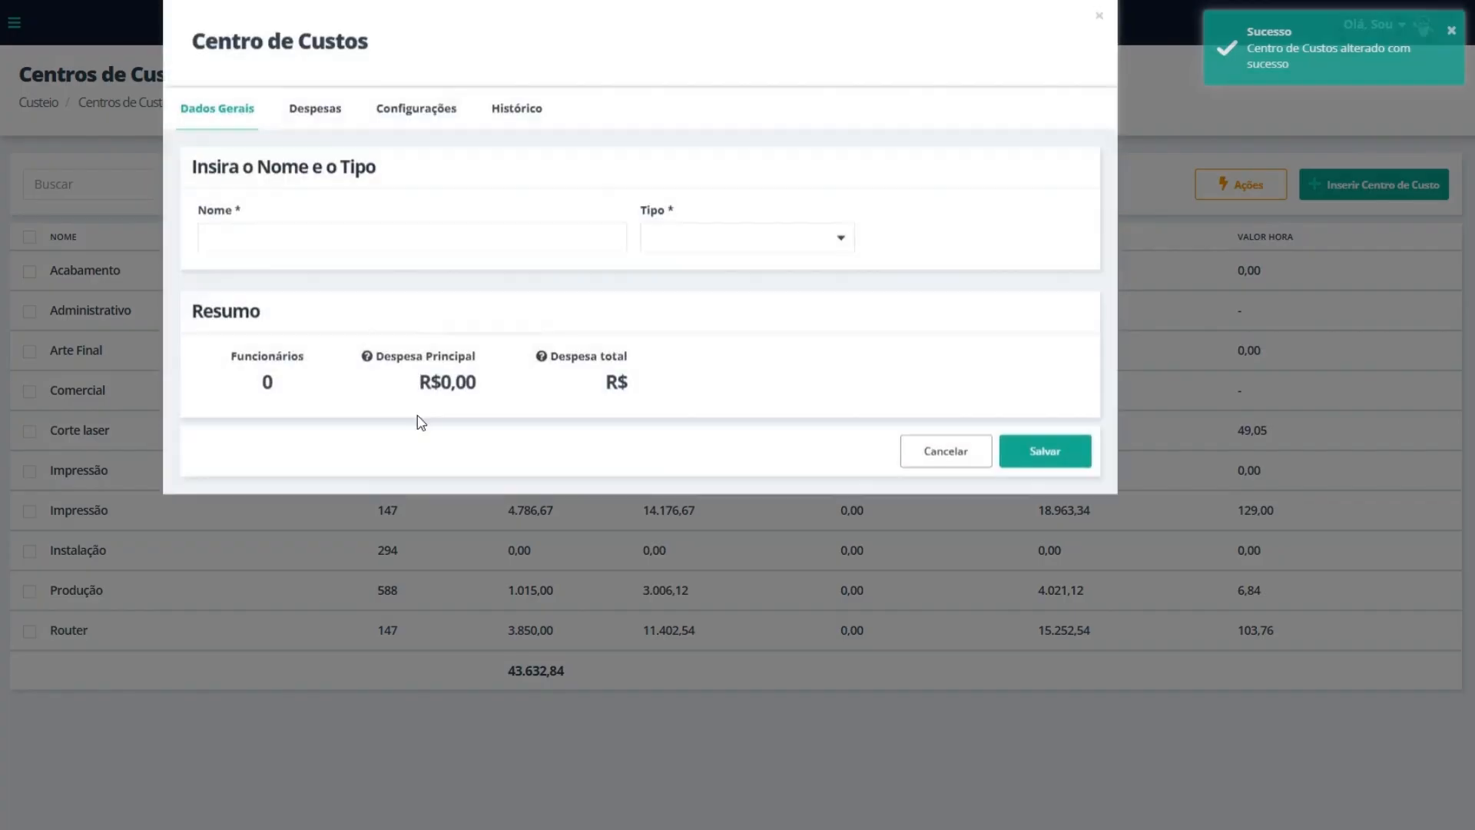
pyautogui.click(330, 121)
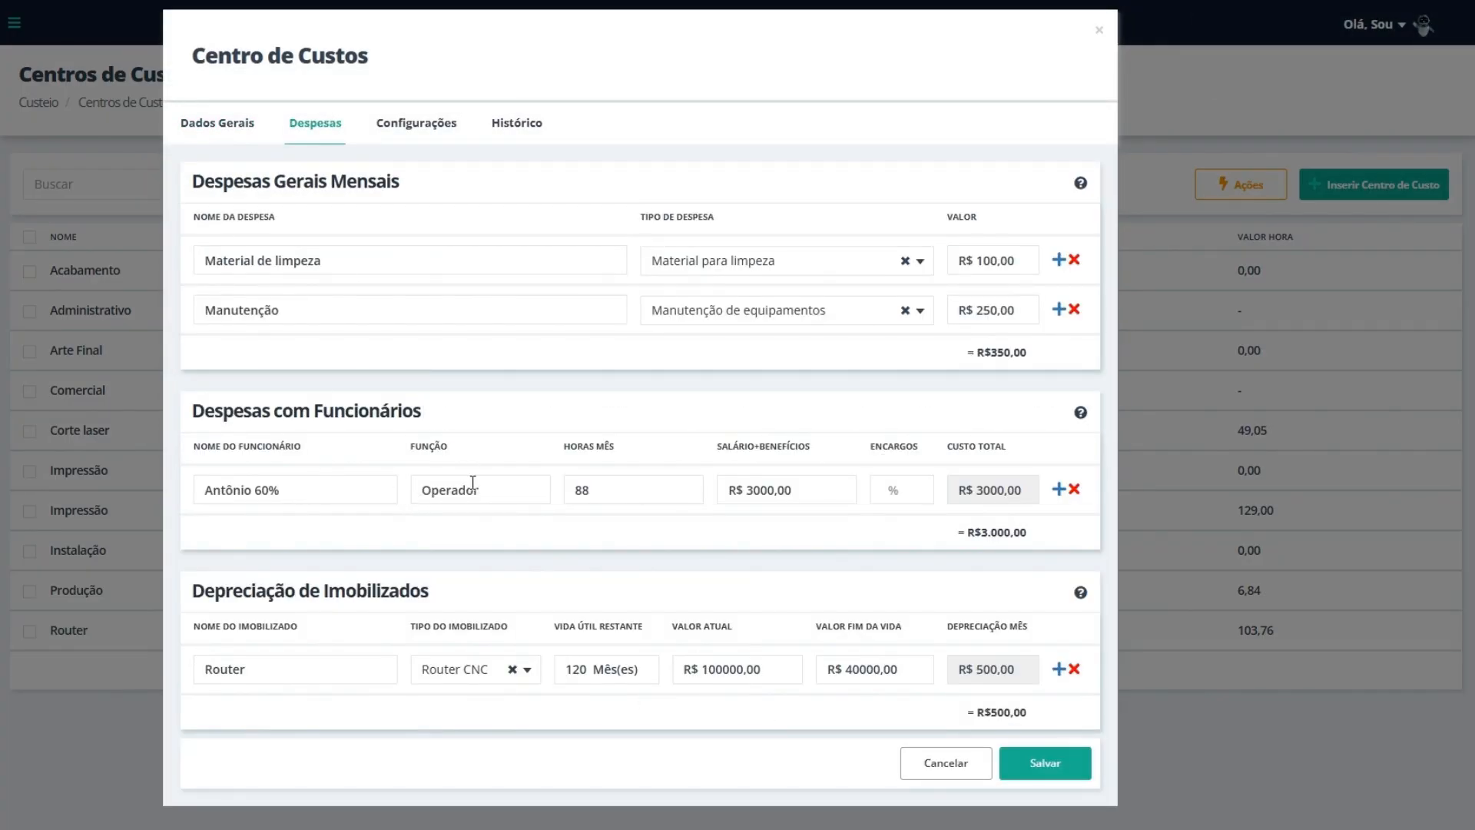
pyautogui.press('XF86Calculator')
pyautogui.click(1141, 603)
pyautogui.click(1080, 567)
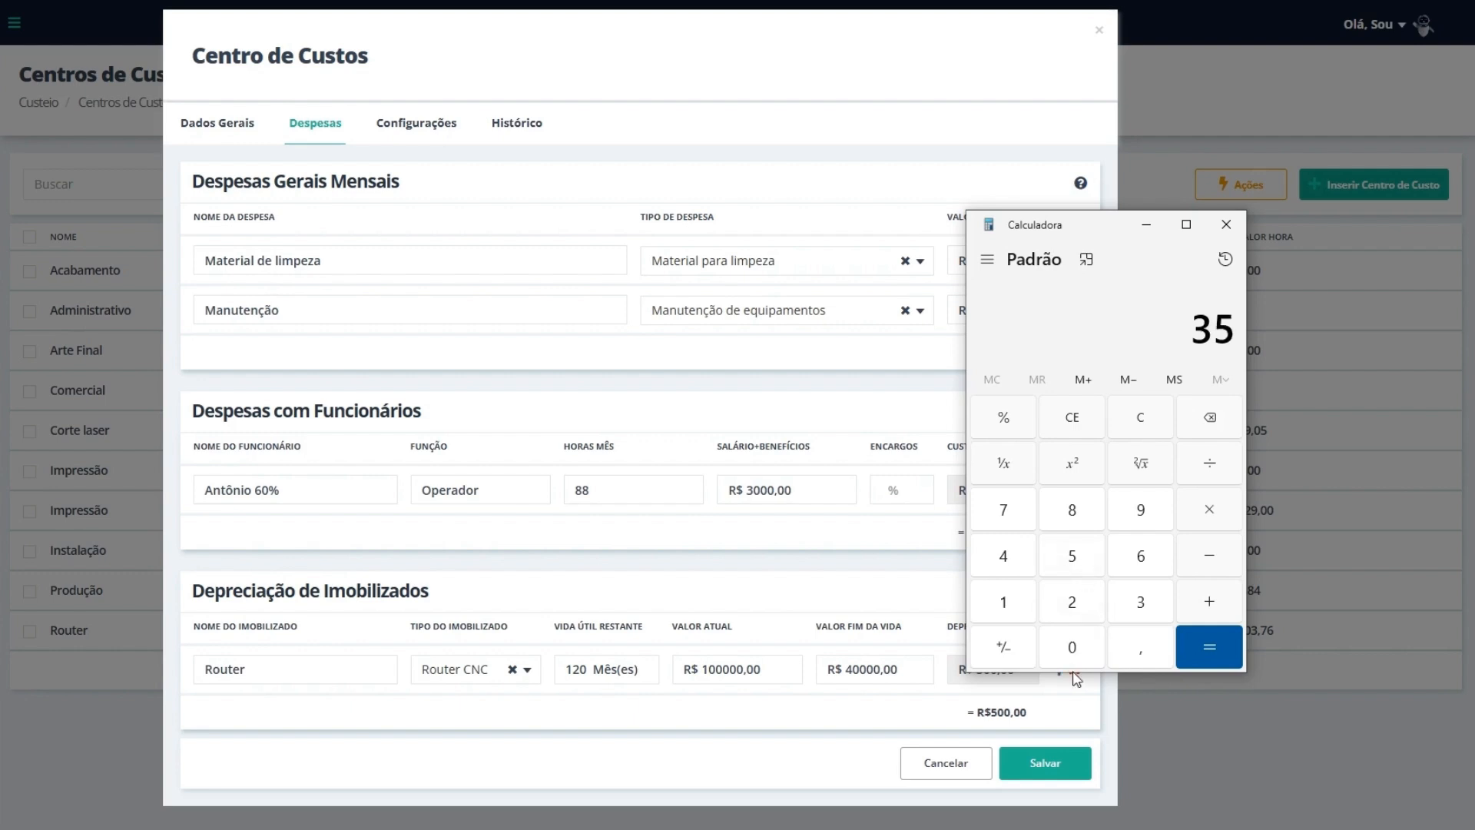
pyautogui.doubleClick(1074, 653)
pyautogui.click(1208, 556)
pyautogui.click(1141, 555)
pyautogui.click(1071, 648)
pyautogui.click(1005, 423)
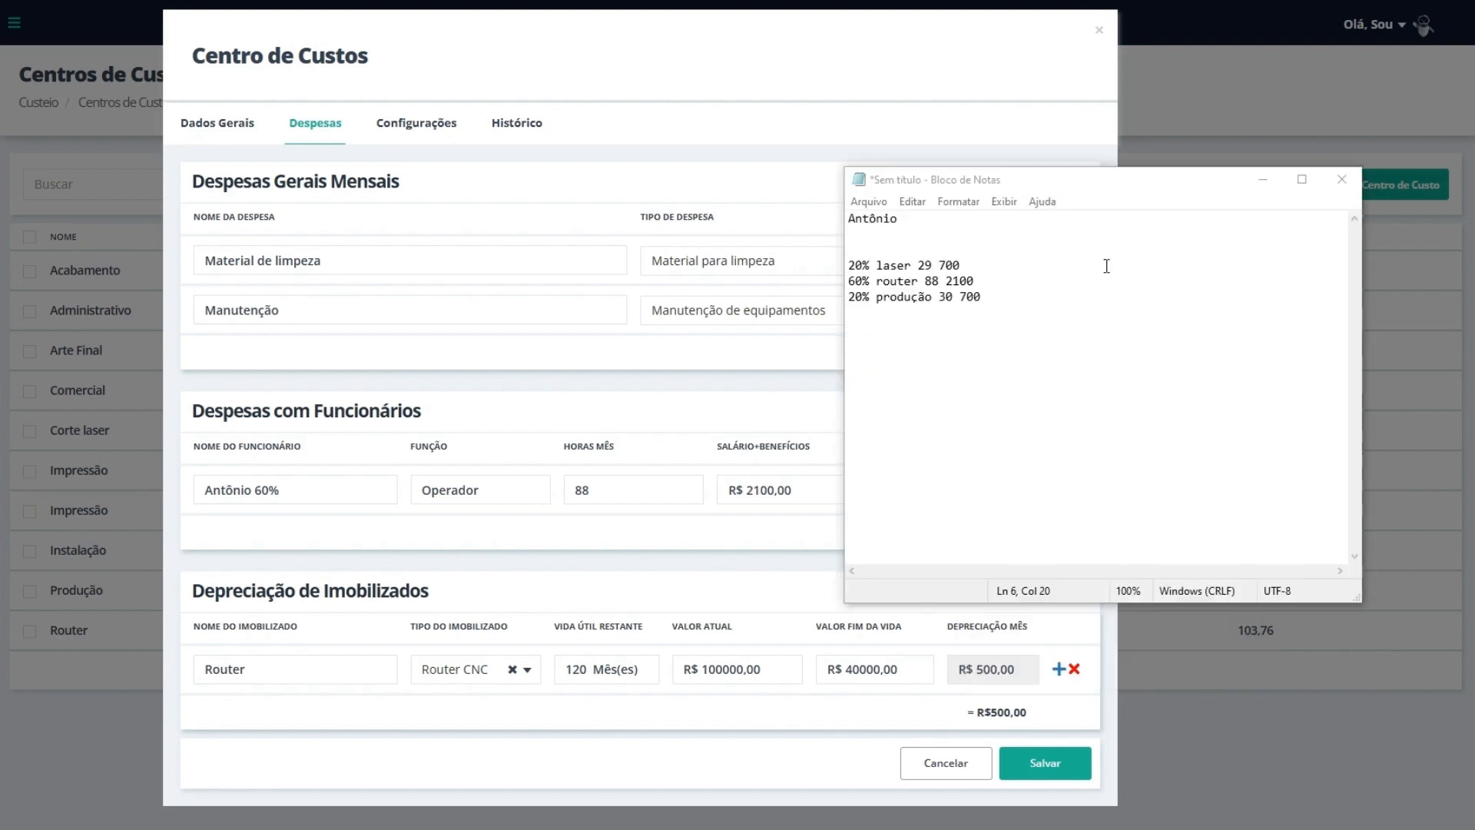
# Step: Go over the Notepad lines with the operator's laser, router and produção shares, hours and salaries, and put the notes away
pyautogui.click(998, 300)
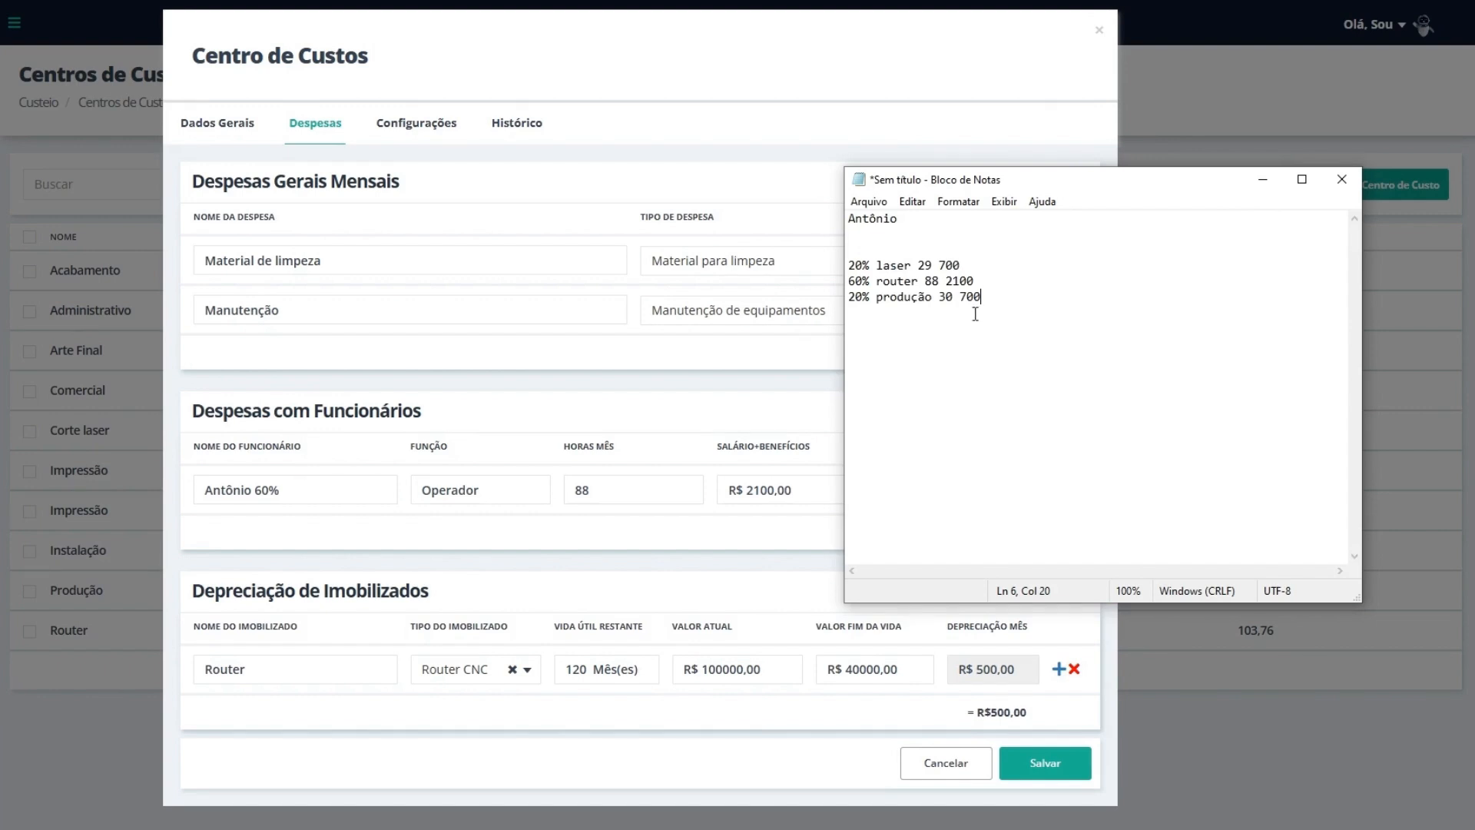
pyautogui.click(872, 263)
pyautogui.click(864, 281)
pyautogui.moveTo(882, 265); pyautogui.dragTo(972, 270)
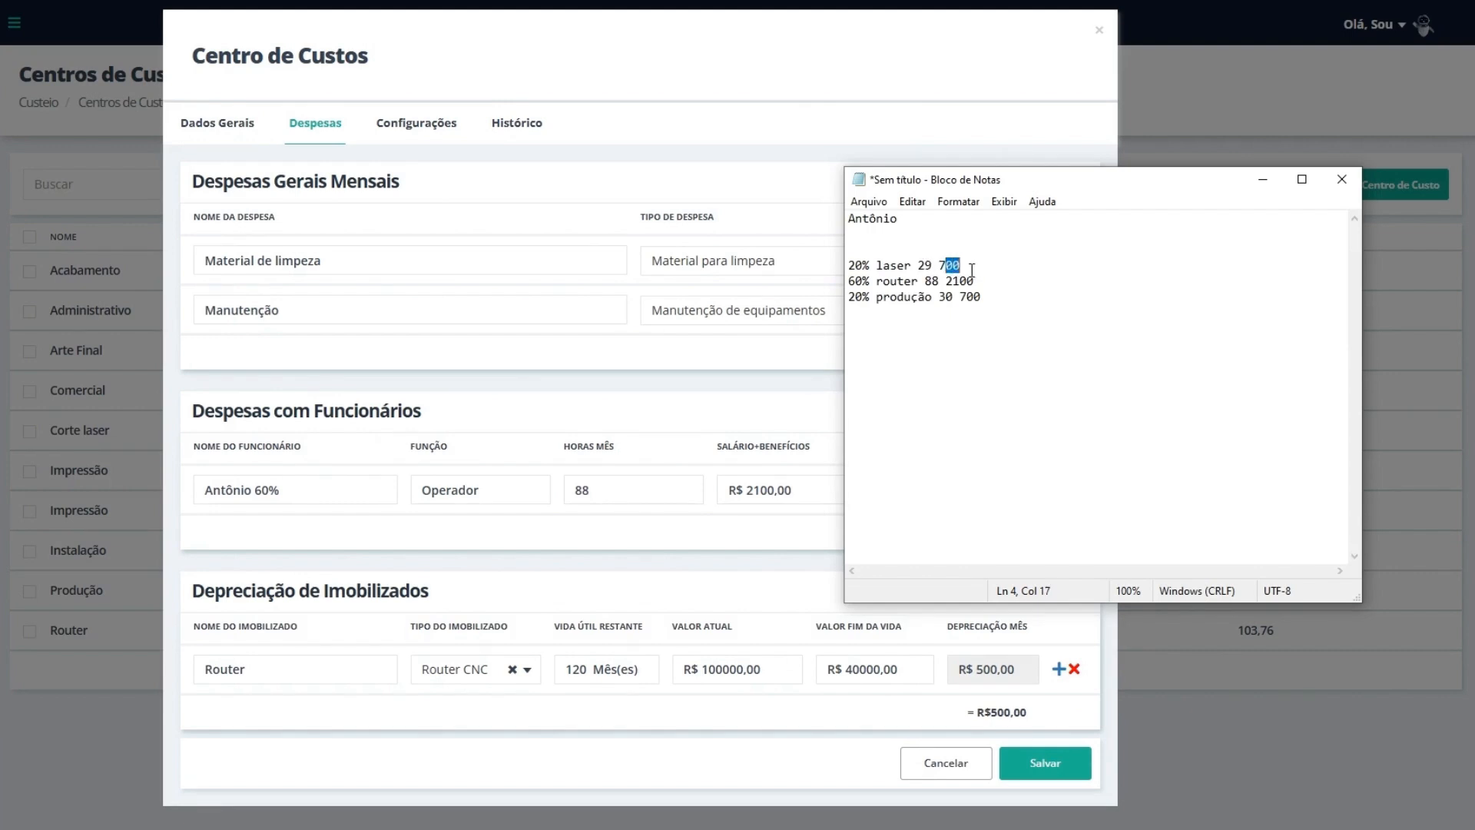
pyautogui.click(1276, 196)
pyautogui.press('Return')
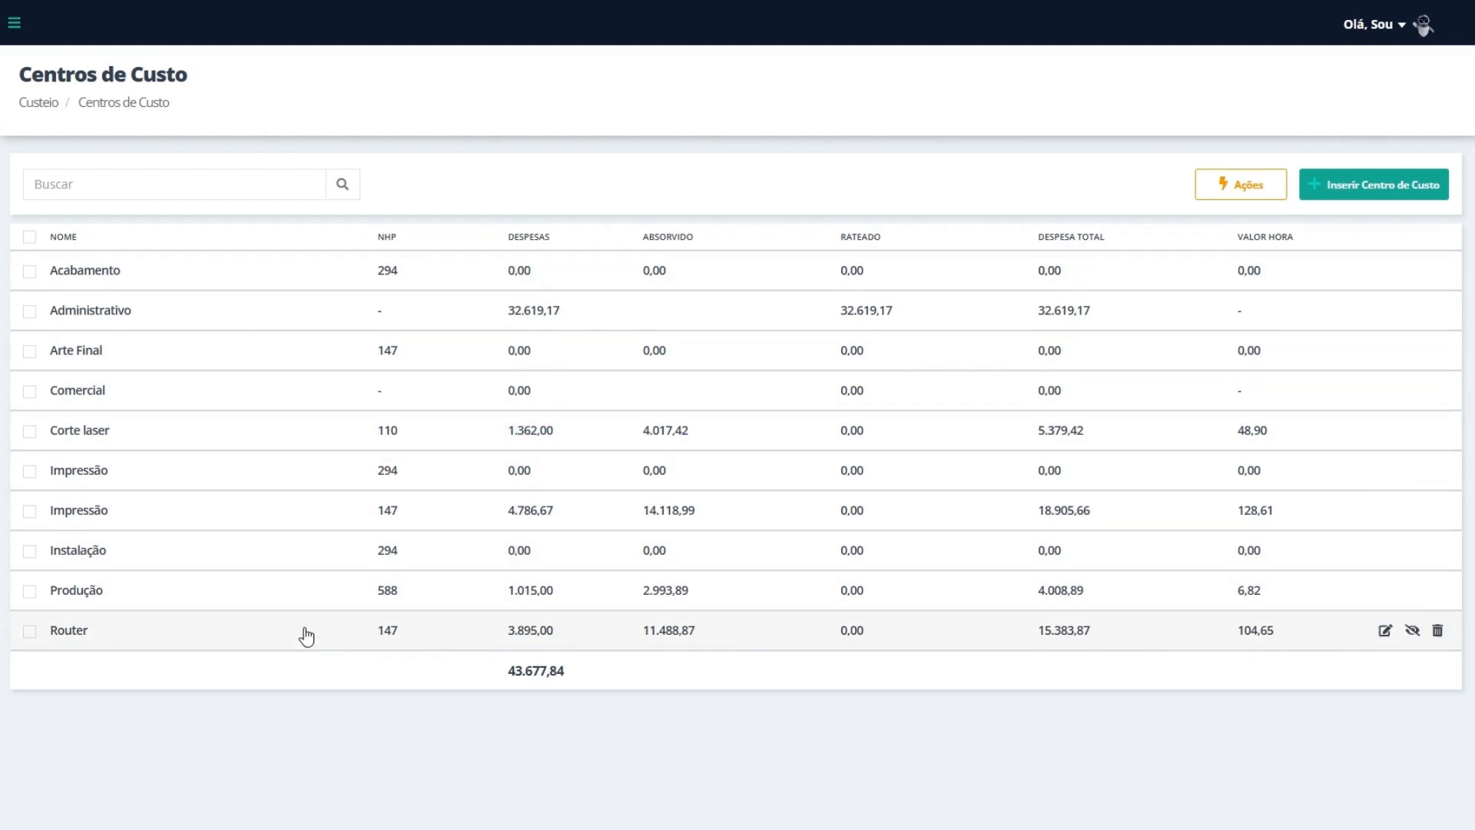
# Step: In Corte laser's depreciation, set the Corte Laser asset's current value to 80000, end-of-life value to 35,00 and remaining life to 60 months
pyautogui.click(73, 431)
pyautogui.click(327, 125)
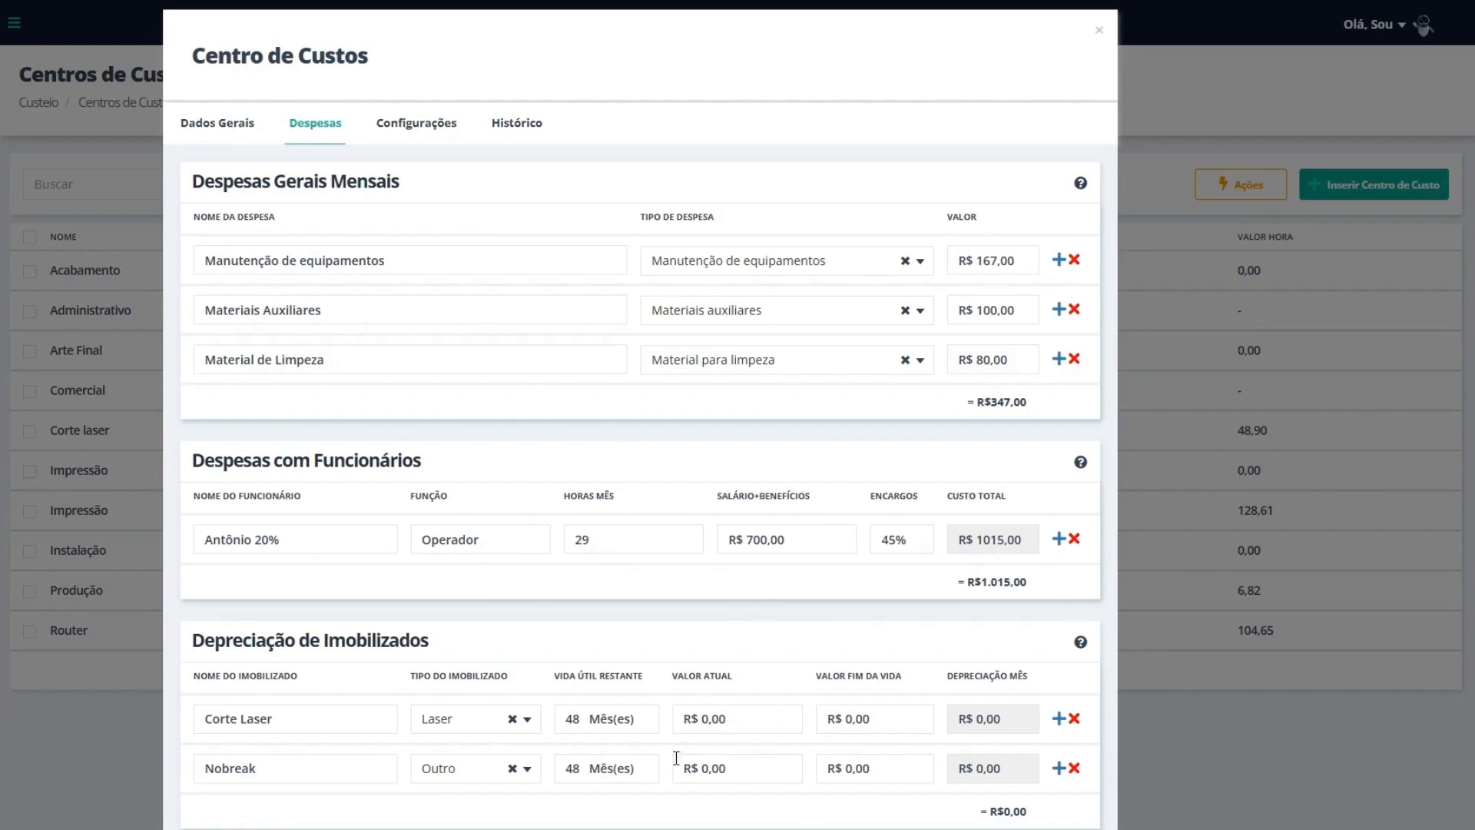
pyautogui.click(749, 726)
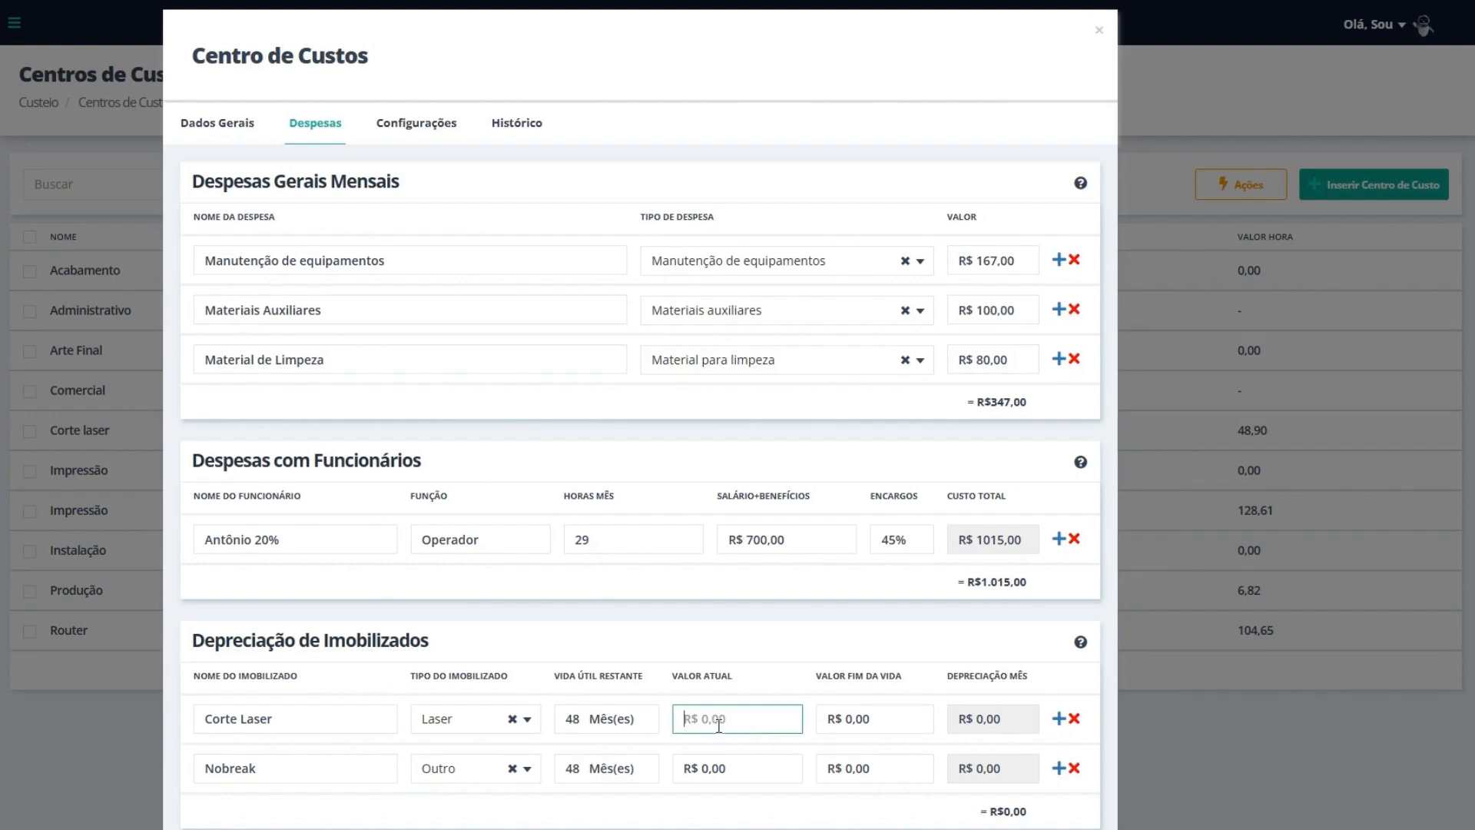
pyautogui.write('80000')
pyautogui.click(852, 721)
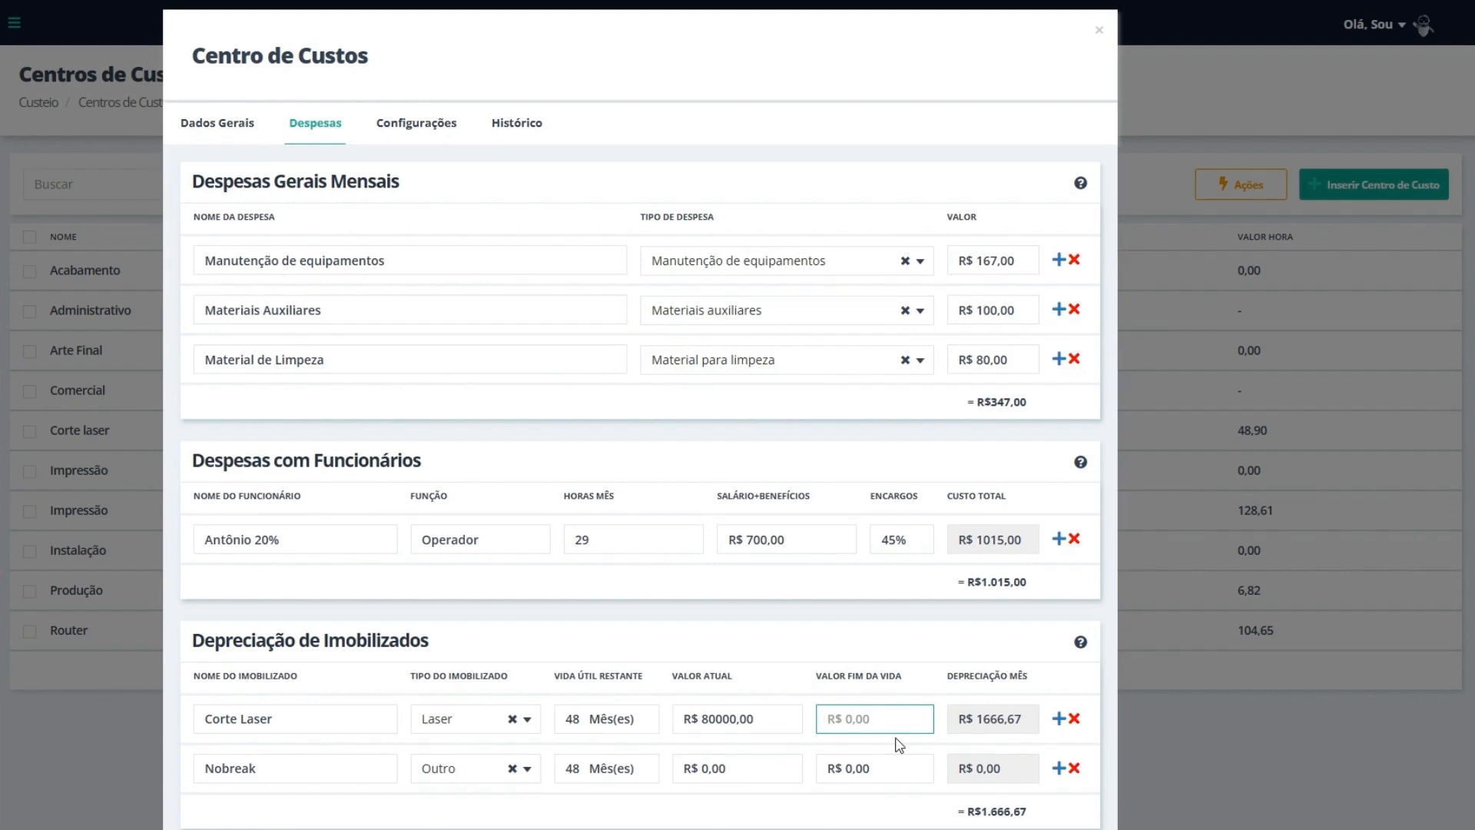
pyautogui.write('35,00')
pyautogui.click(580, 719)
pyautogui.write('60')
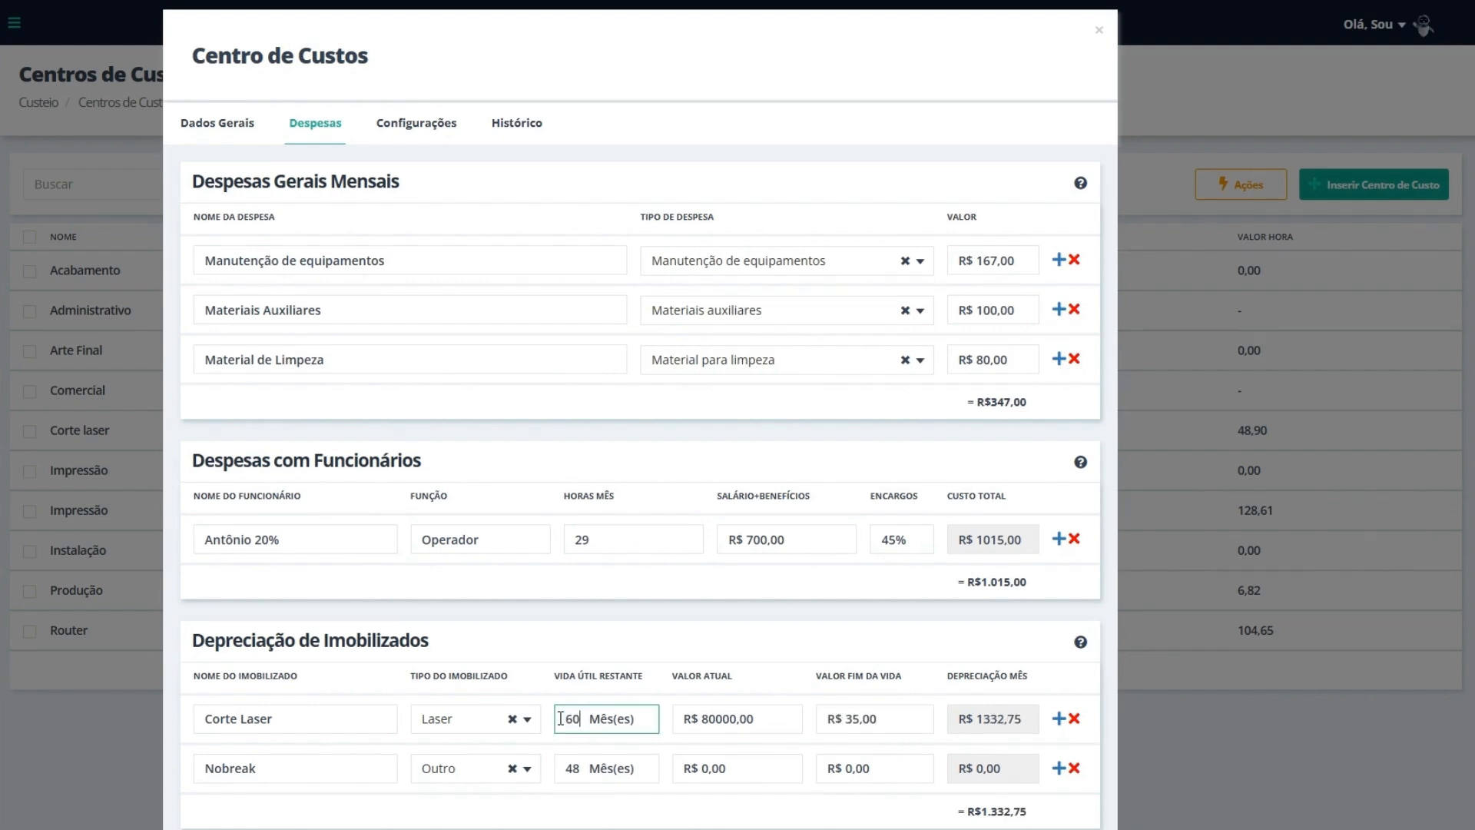
pyautogui.click(699, 584)
# Step: Set the Nobreak's current value to 2000 and its end-of-life value to 300, and save the Corte laser cost center
pyautogui.click(757, 770)
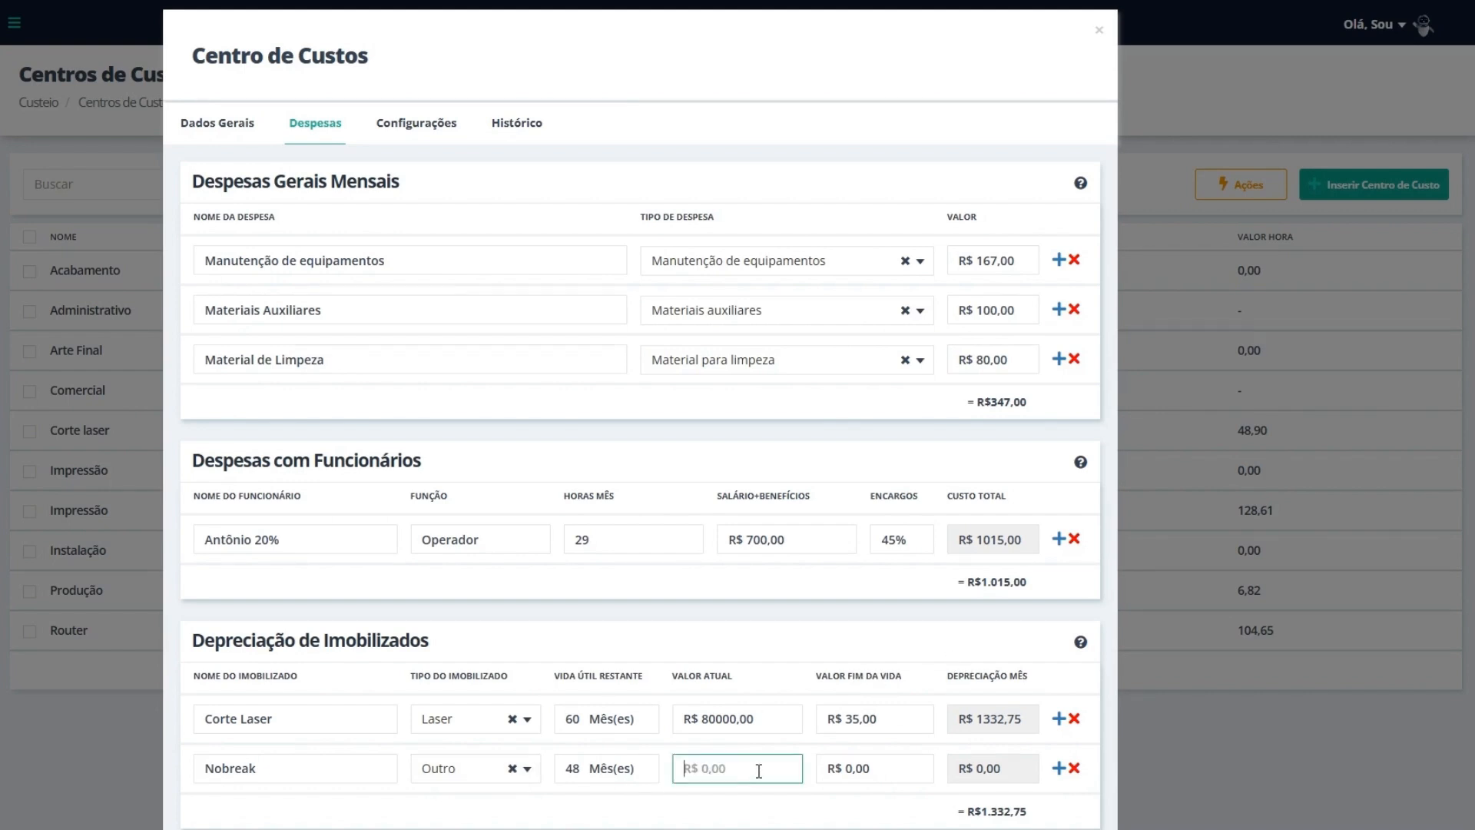
pyautogui.write('2000')
pyautogui.click(894, 772)
pyautogui.write('300')
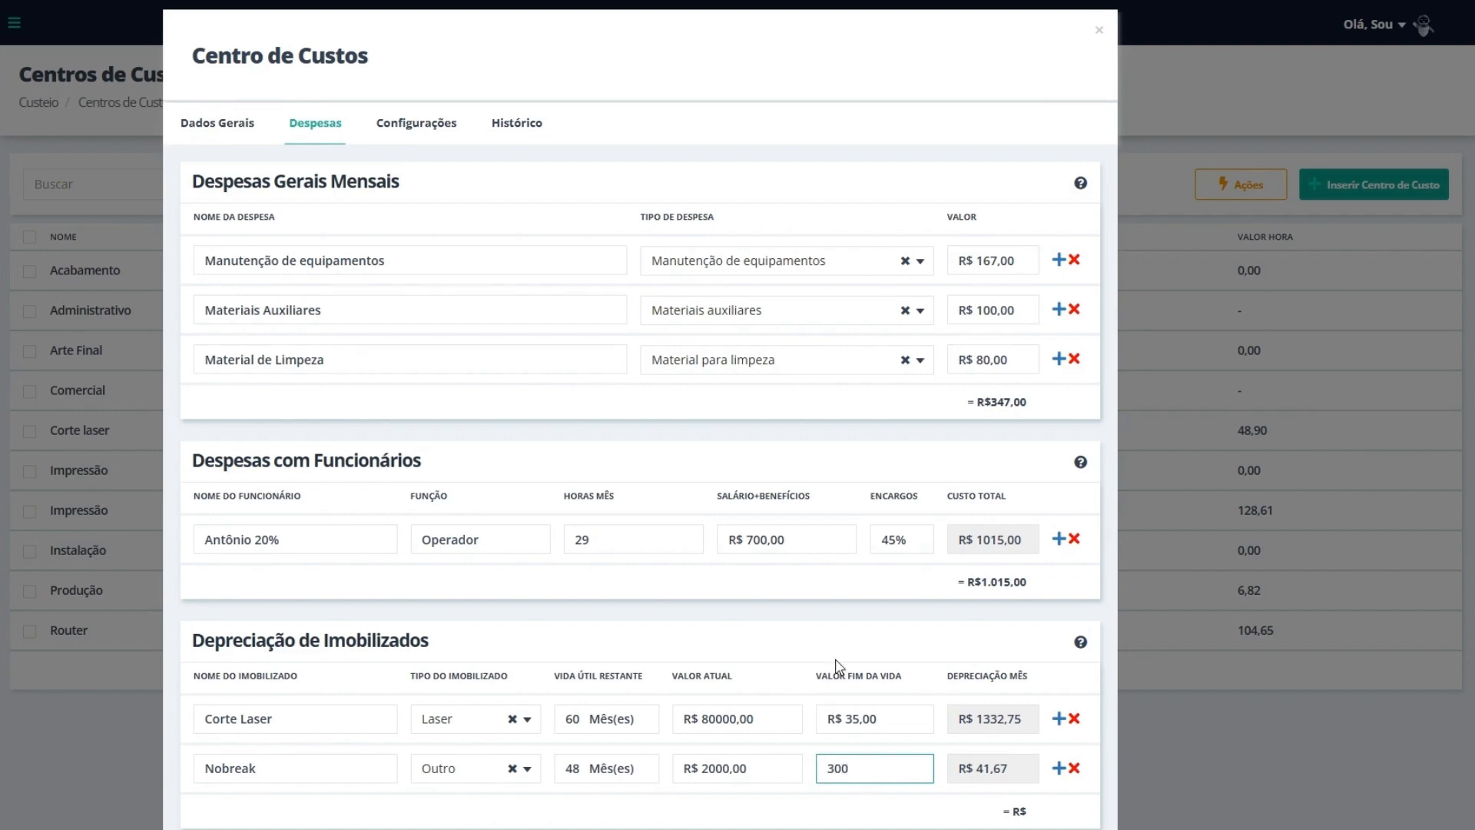
pyautogui.click(840, 667)
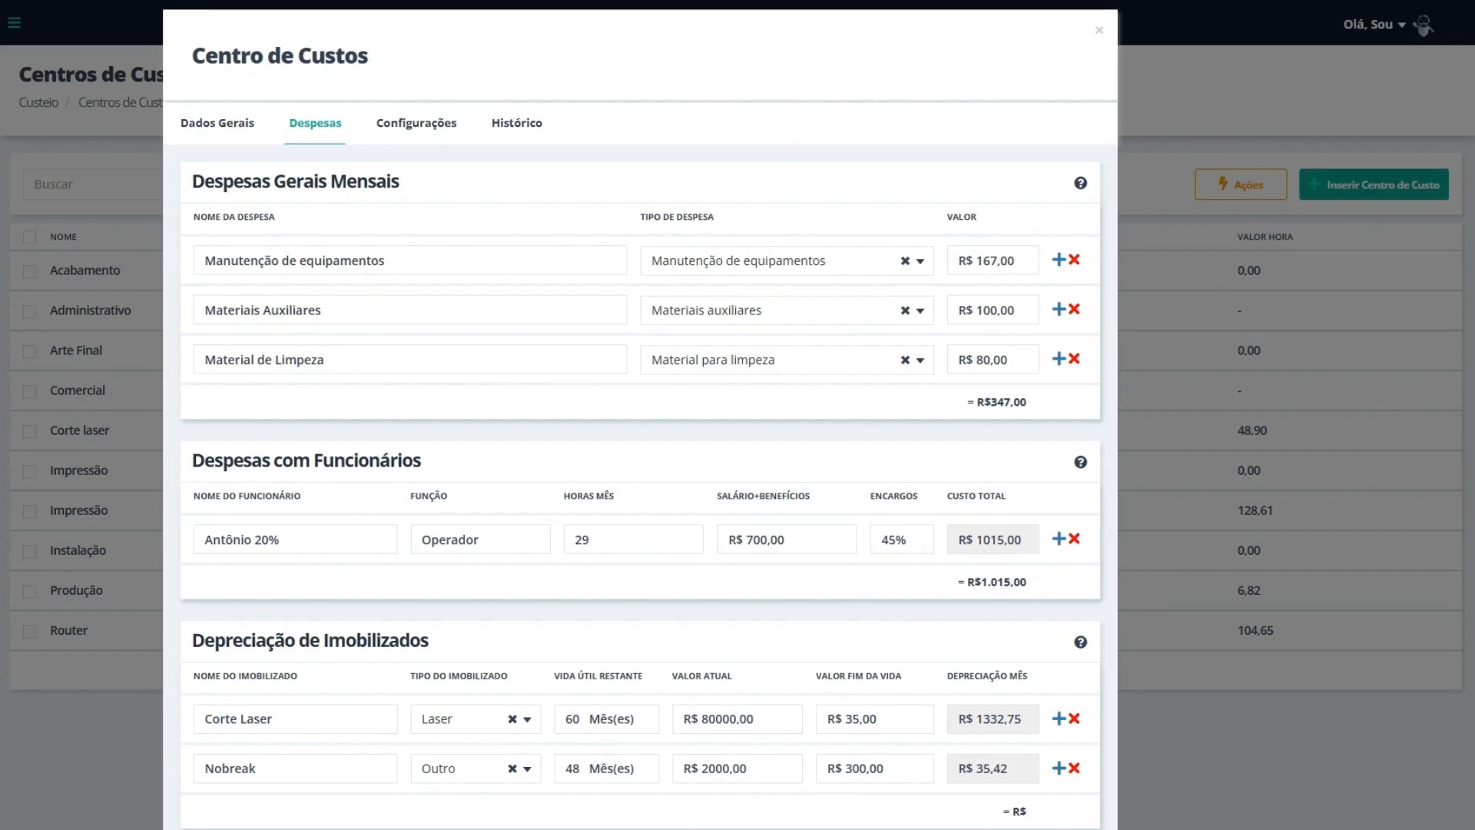
# Step: In Produção's expenses, enter the employee's first name with 100% in the Pintor row and set the salary and benefits to 3000
pyautogui.click(72, 612)
pyautogui.click(76, 590)
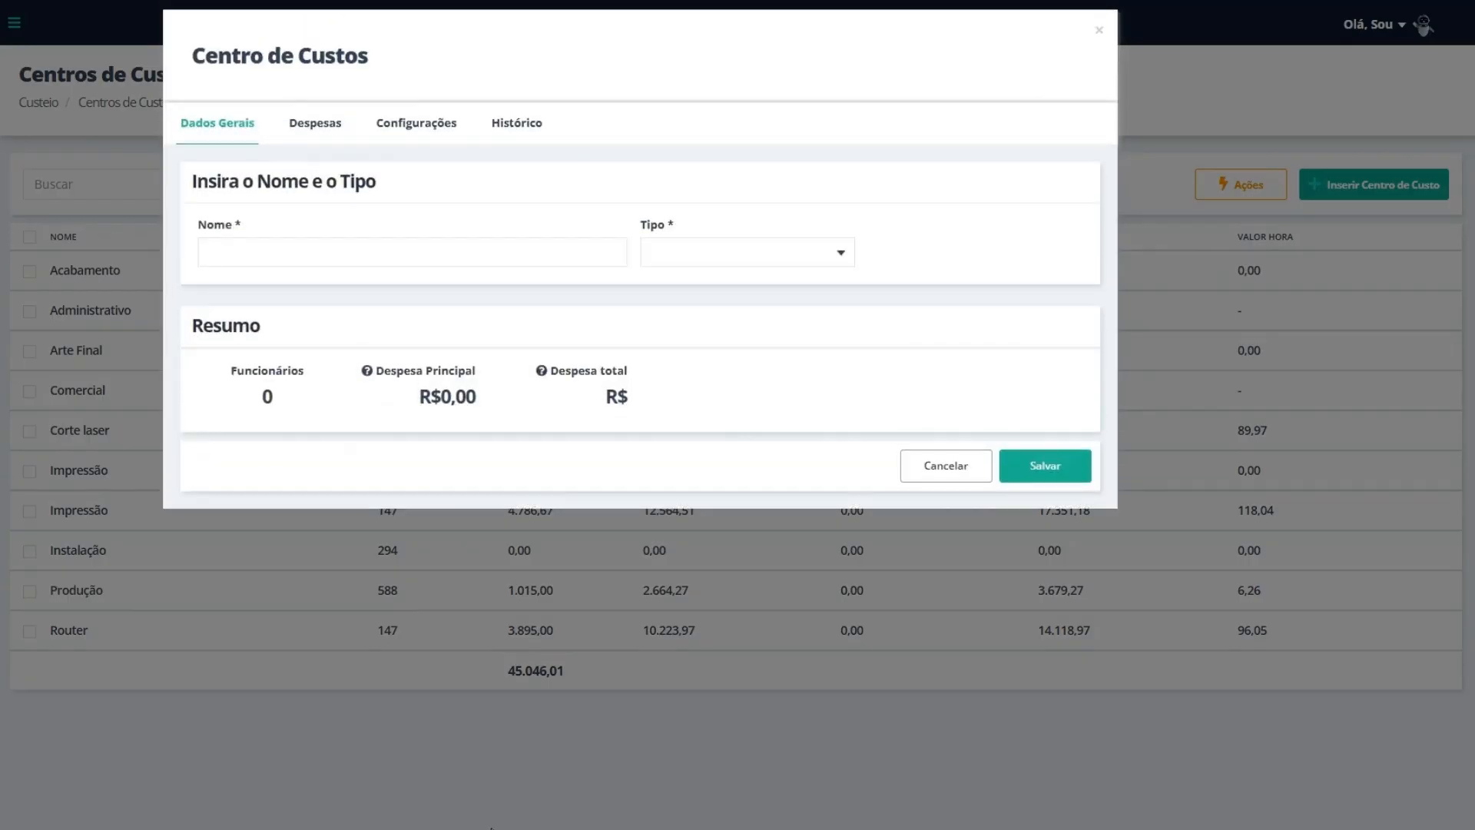
pyautogui.click(335, 127)
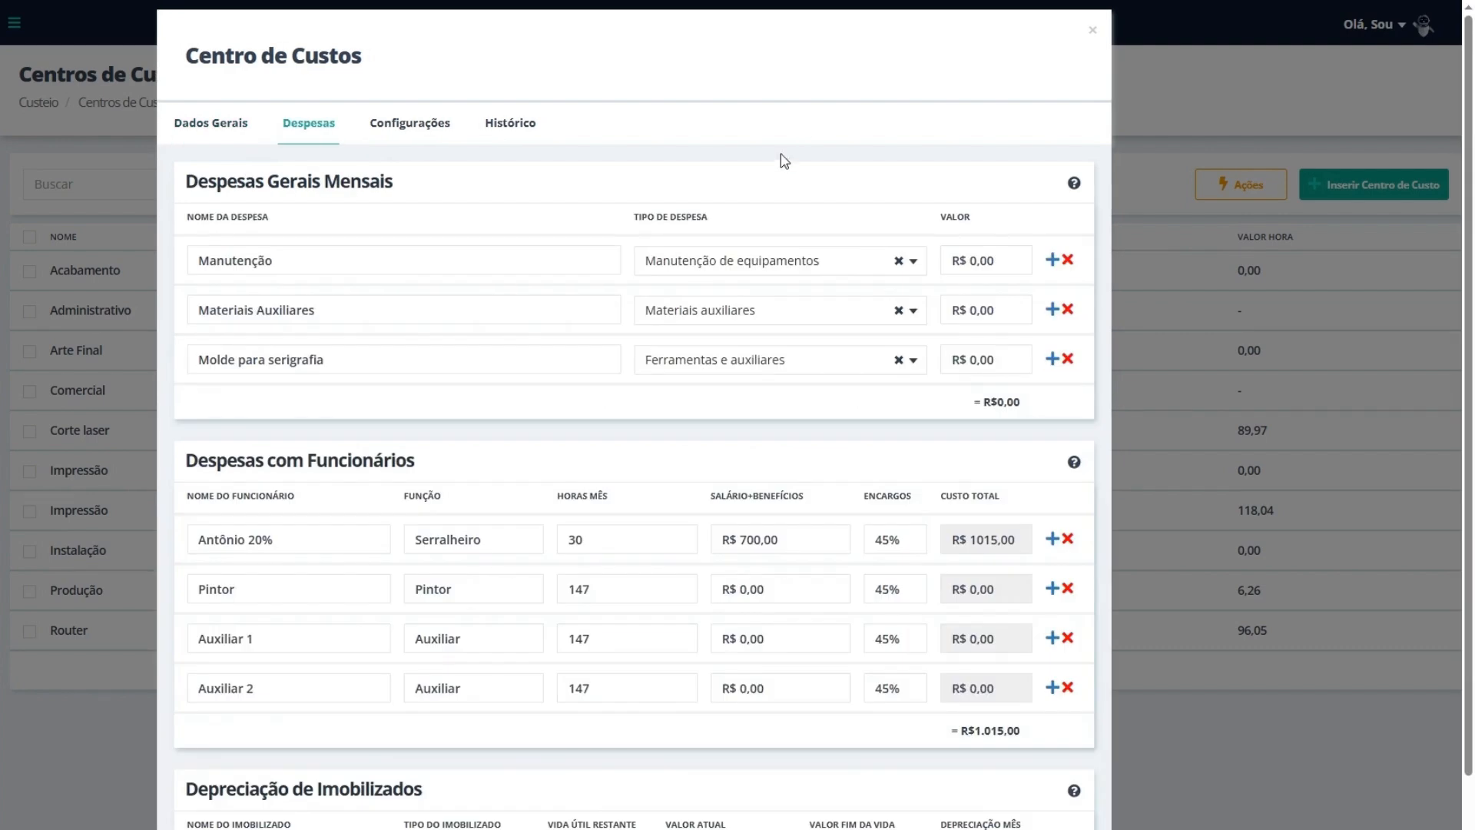
pyautogui.moveTo(343, 593); pyautogui.dragTo(113, 595)
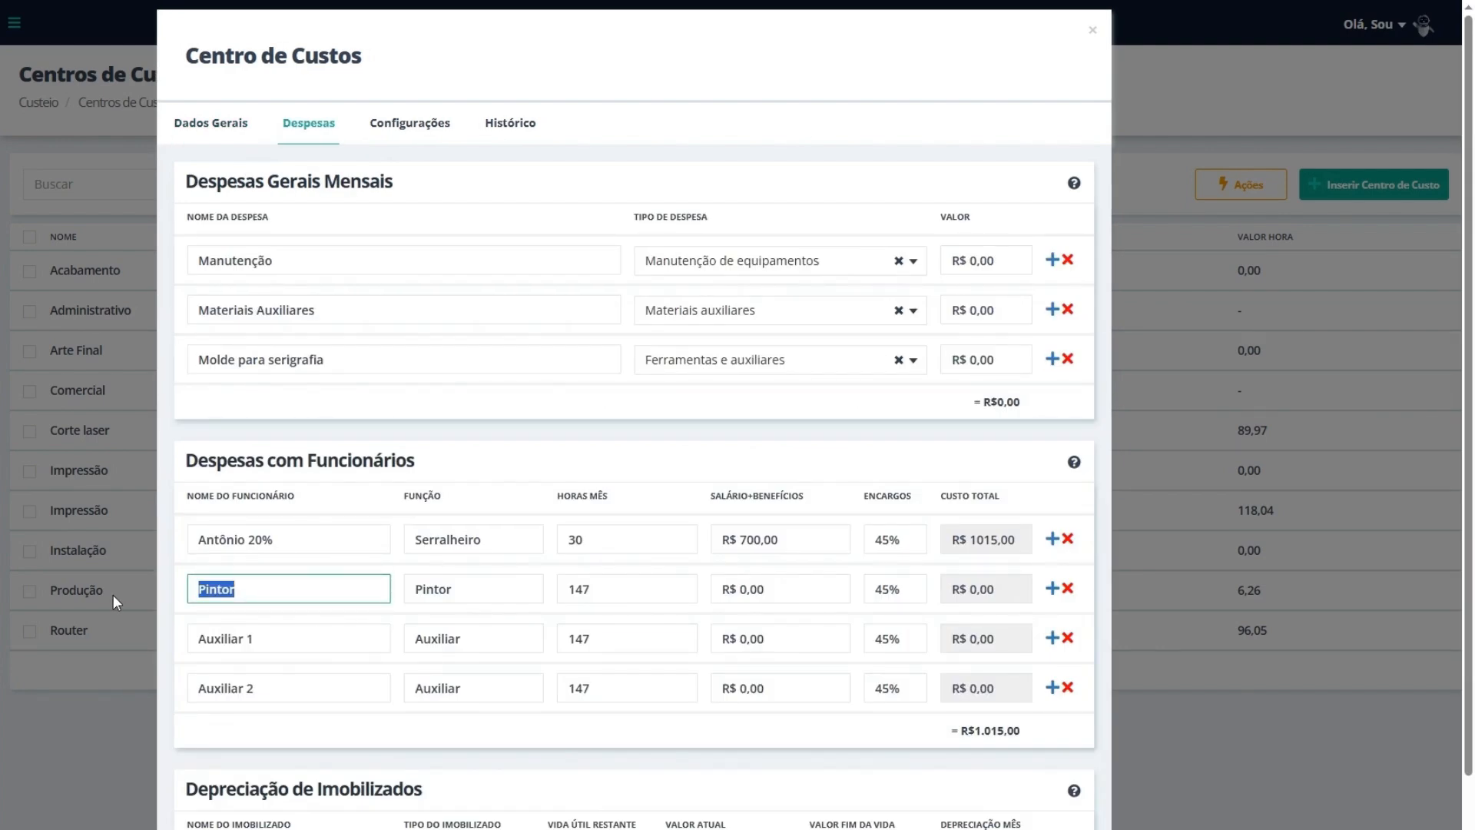
pyautogui.write('P')
pyautogui.press('BackSpace')
pyautogui.write('Pedro 100%')
pyautogui.click(599, 596)
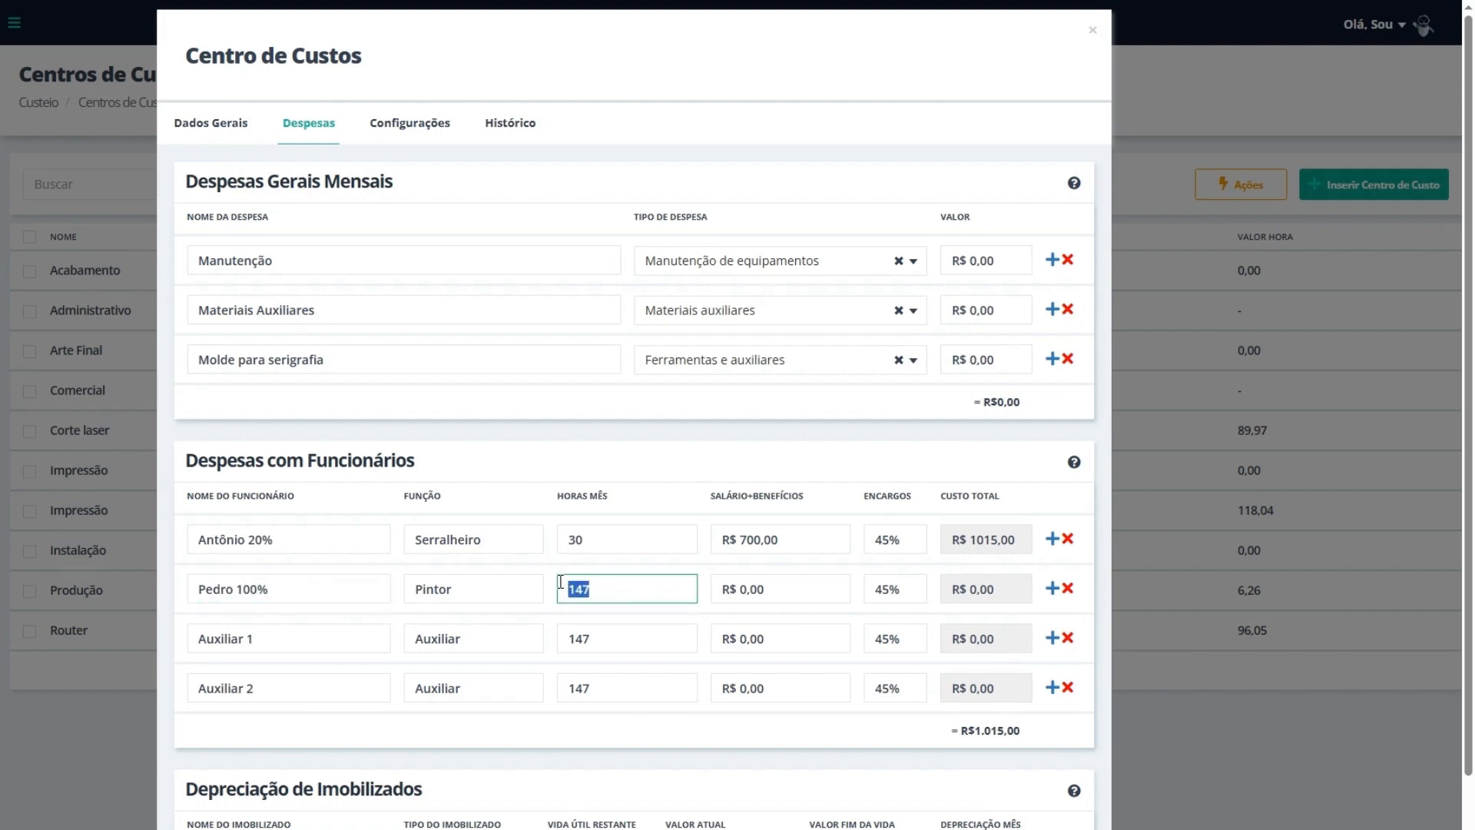
pyautogui.click(789, 588)
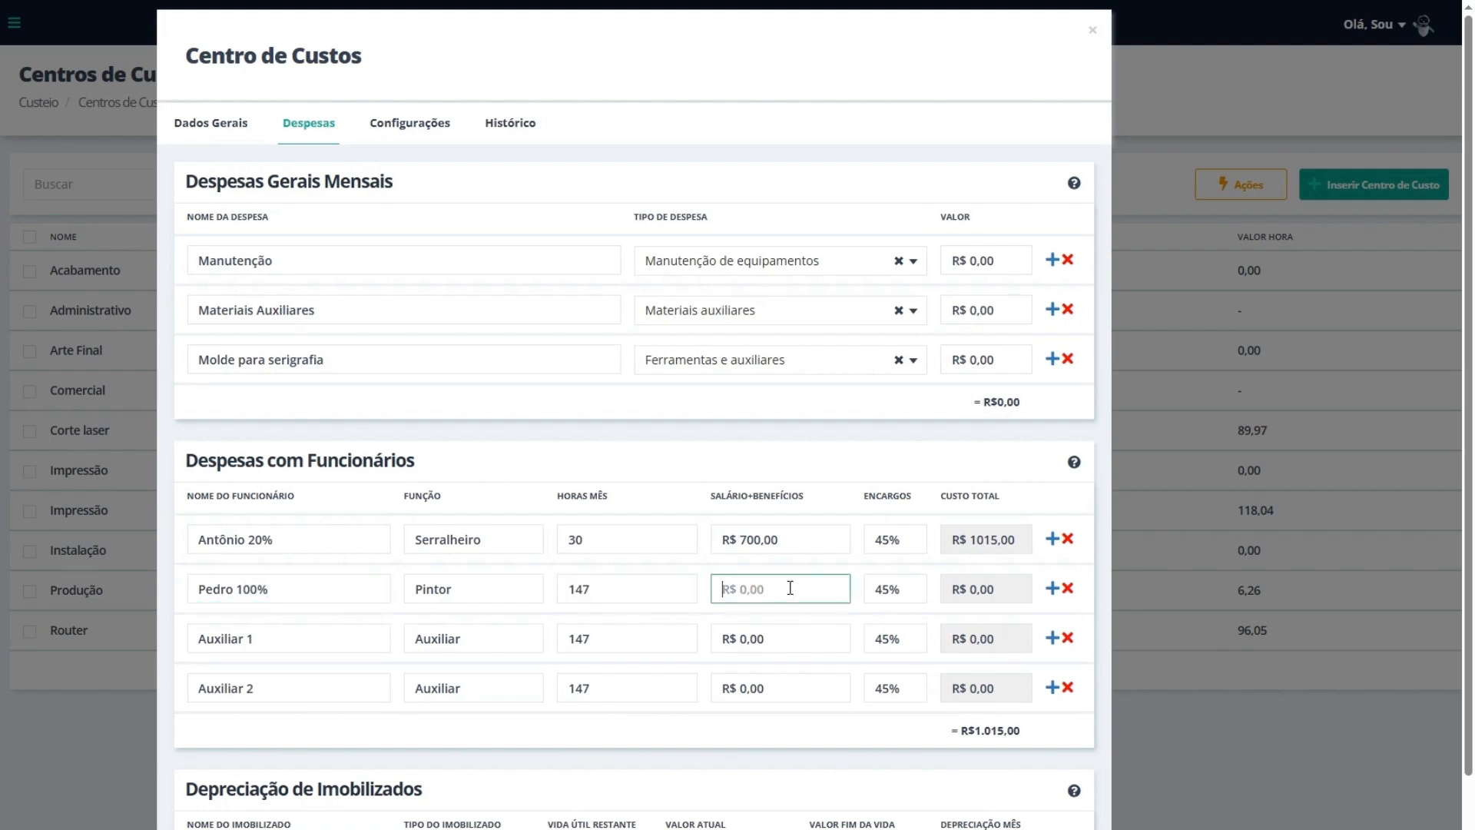
pyautogui.write('3000')
pyautogui.click(1016, 584)
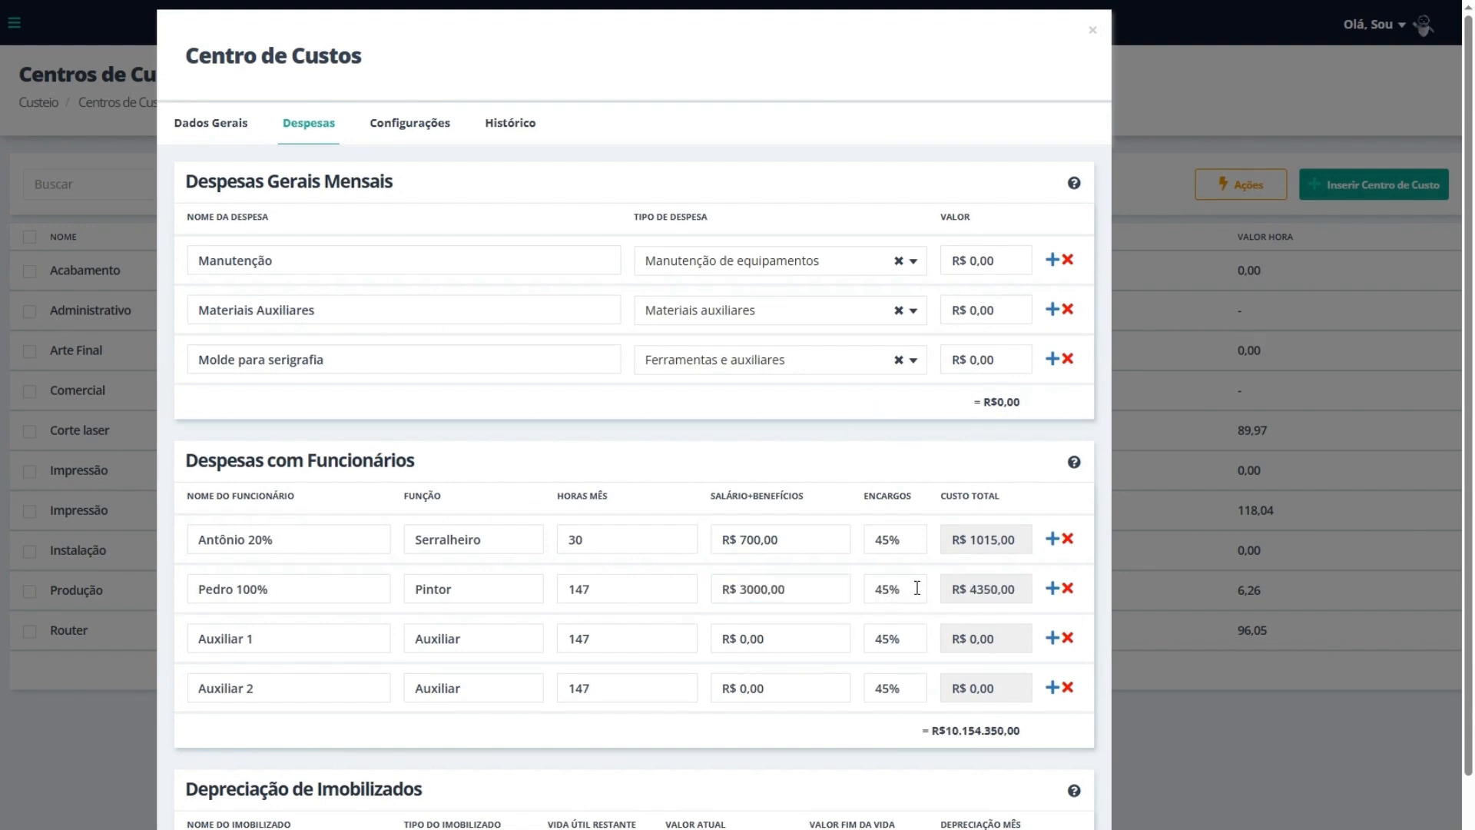
# Step: Replace Auxiliar 1 with the employee's first name, set that salary and benefits to 3000, and remove the Auxiliar 2 row
pyautogui.click(339, 646)
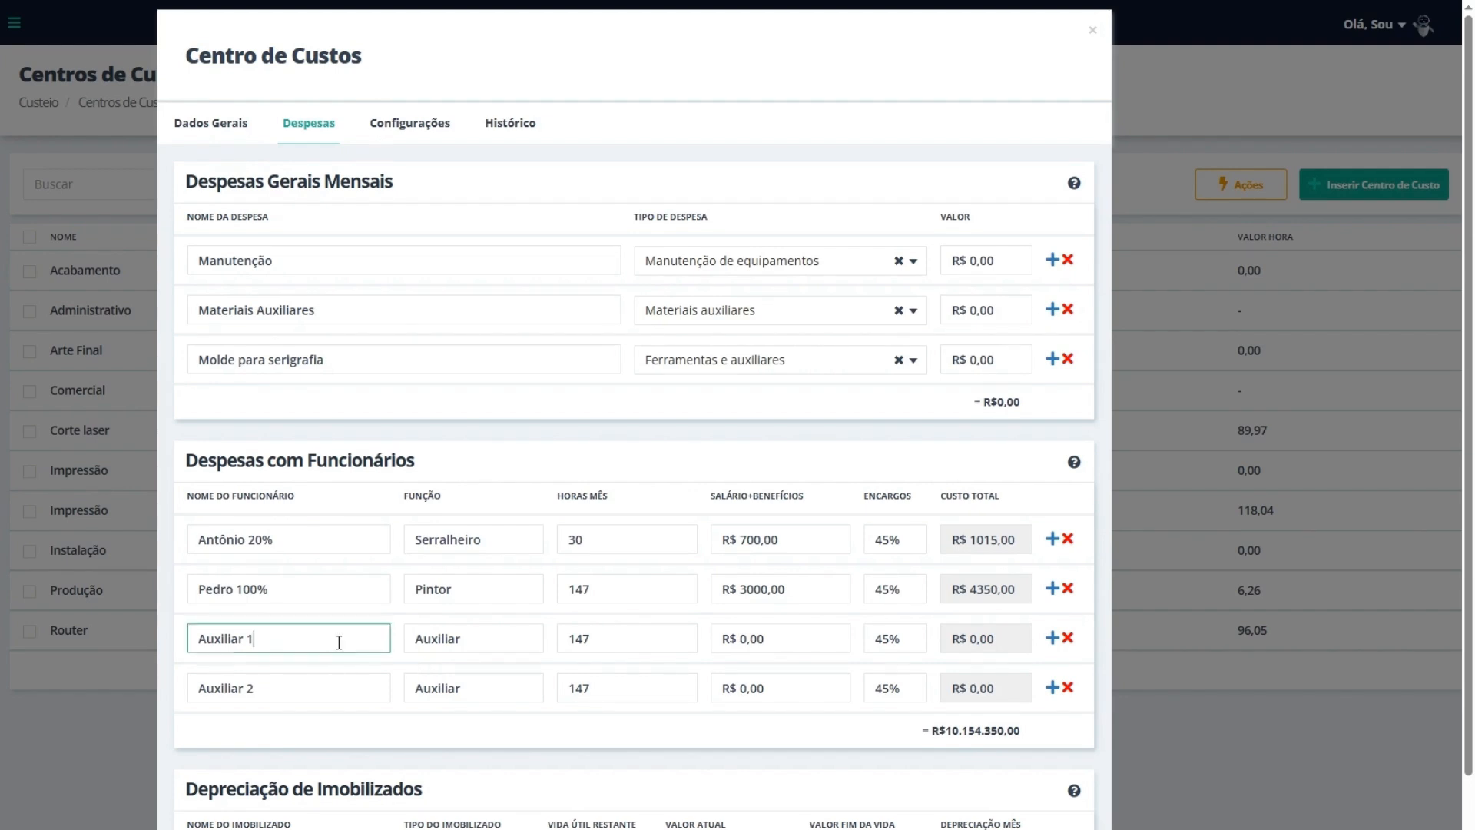
pyautogui.hotkey('ctrl', 'a')
pyautogui.write('Mariana')
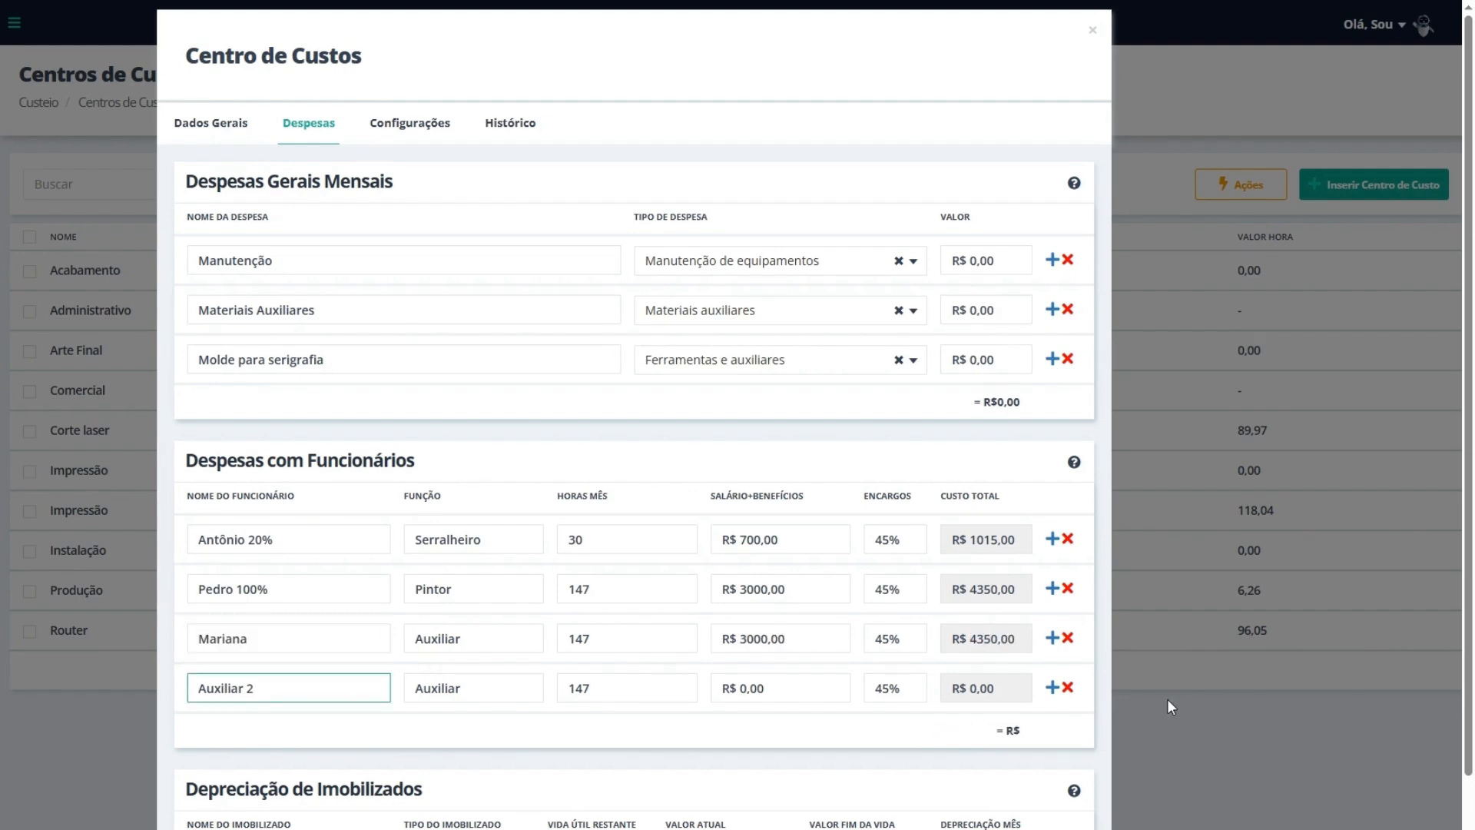
pyautogui.click(1067, 687)
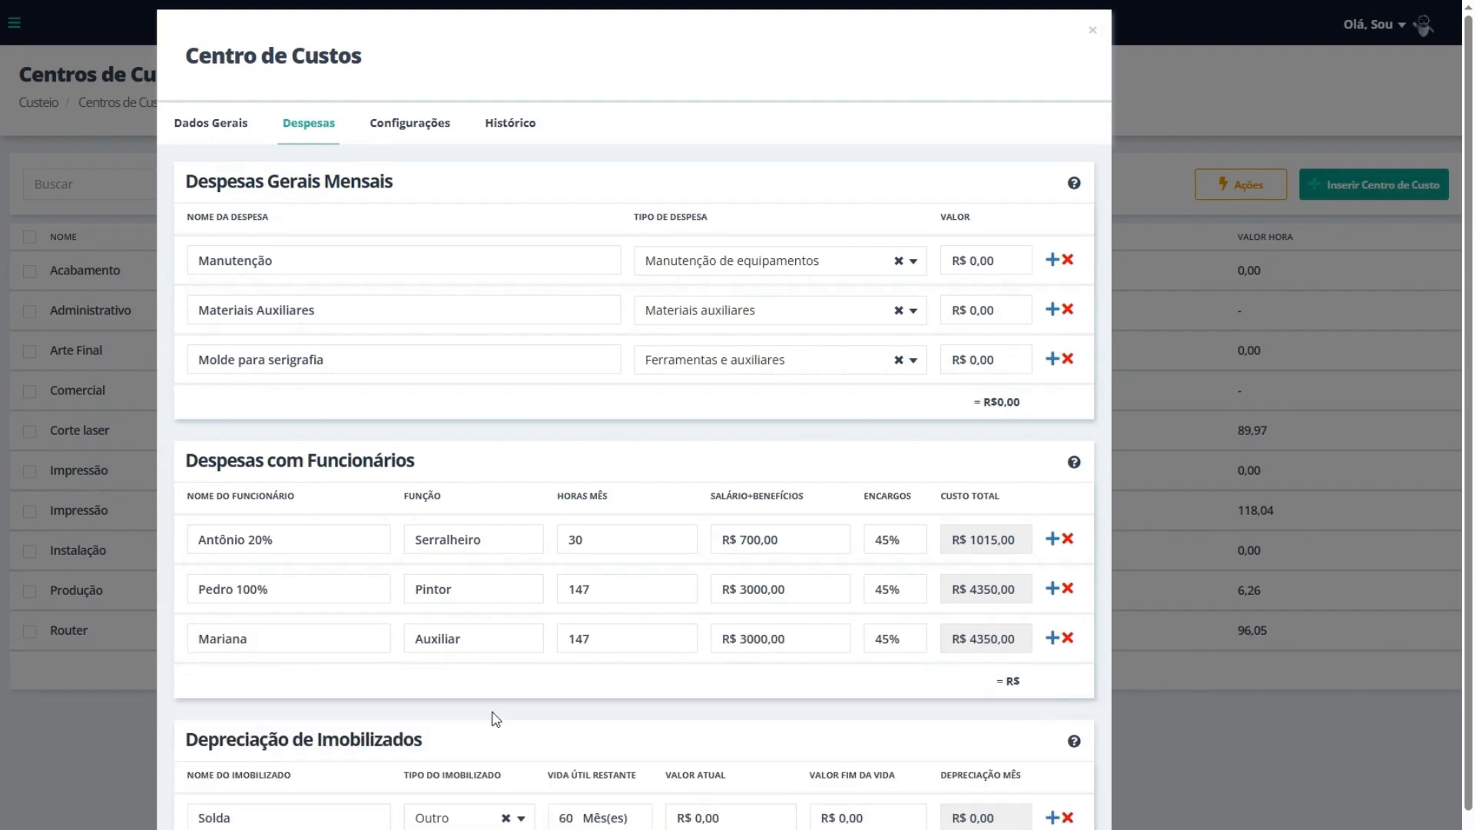
# Step: Enter Produção's asset values: 800 for Solda, 2000 for Cabine de Pintura and 800 for Outros Equipamentos
pyautogui.scroll(-2, 653, 665)
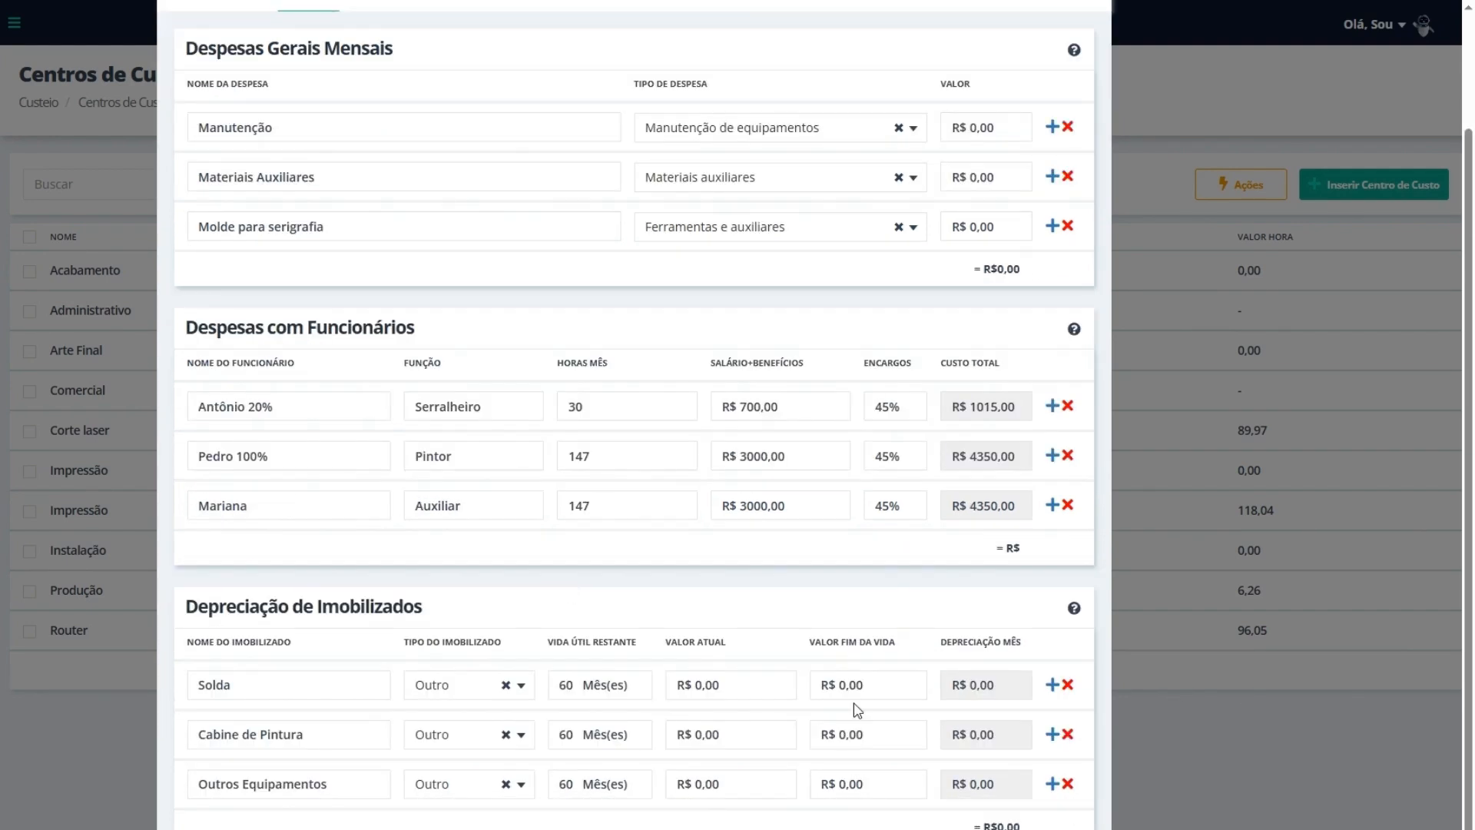
pyautogui.click(737, 691)
pyautogui.click(722, 735)
pyautogui.click(738, 790)
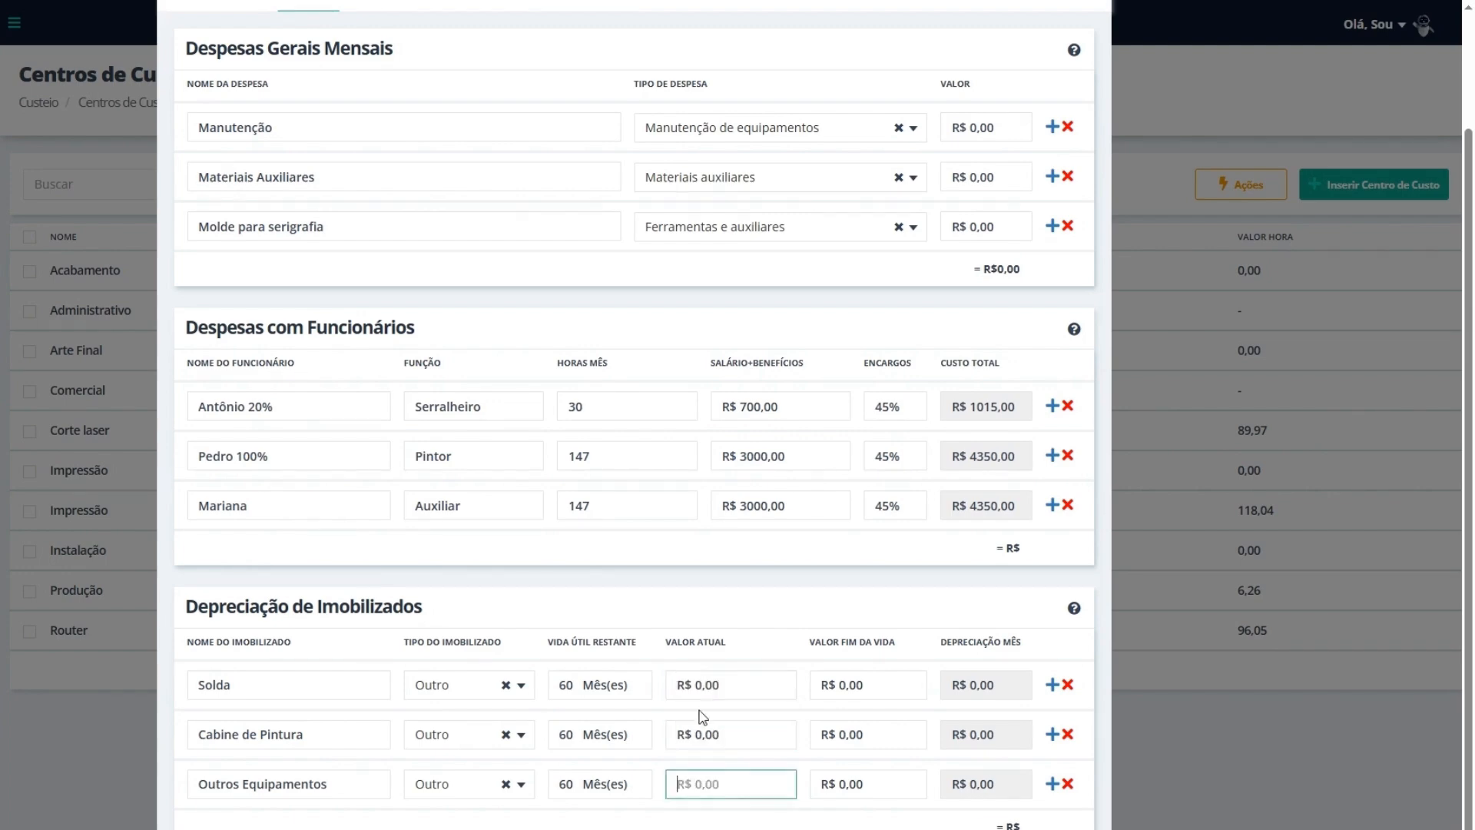
pyautogui.click(701, 686)
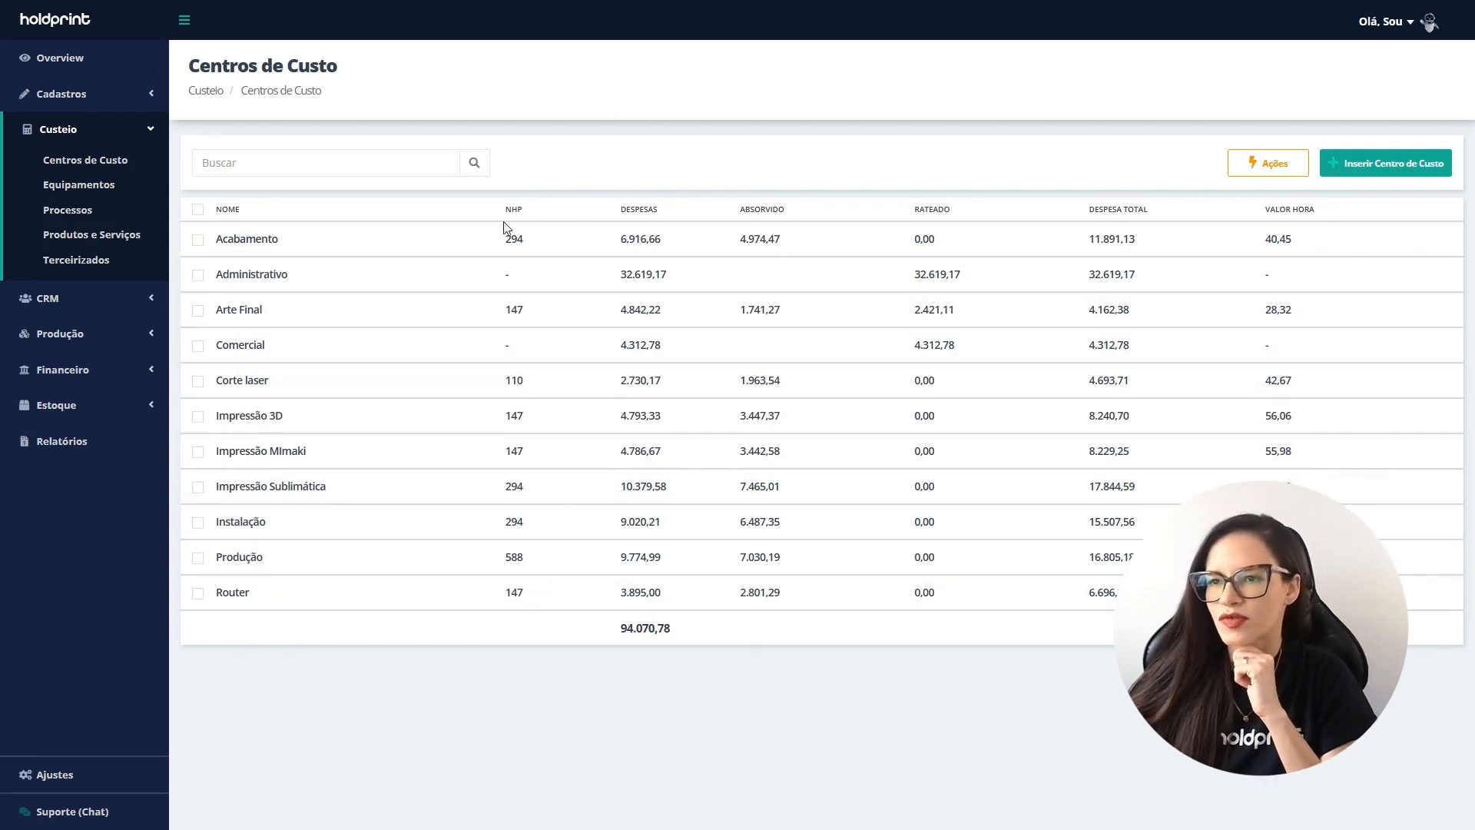
# Step: In Produção's employee expenses, add 100% after the name of the employee in the Auxiliar row
pyautogui.click(241, 560)
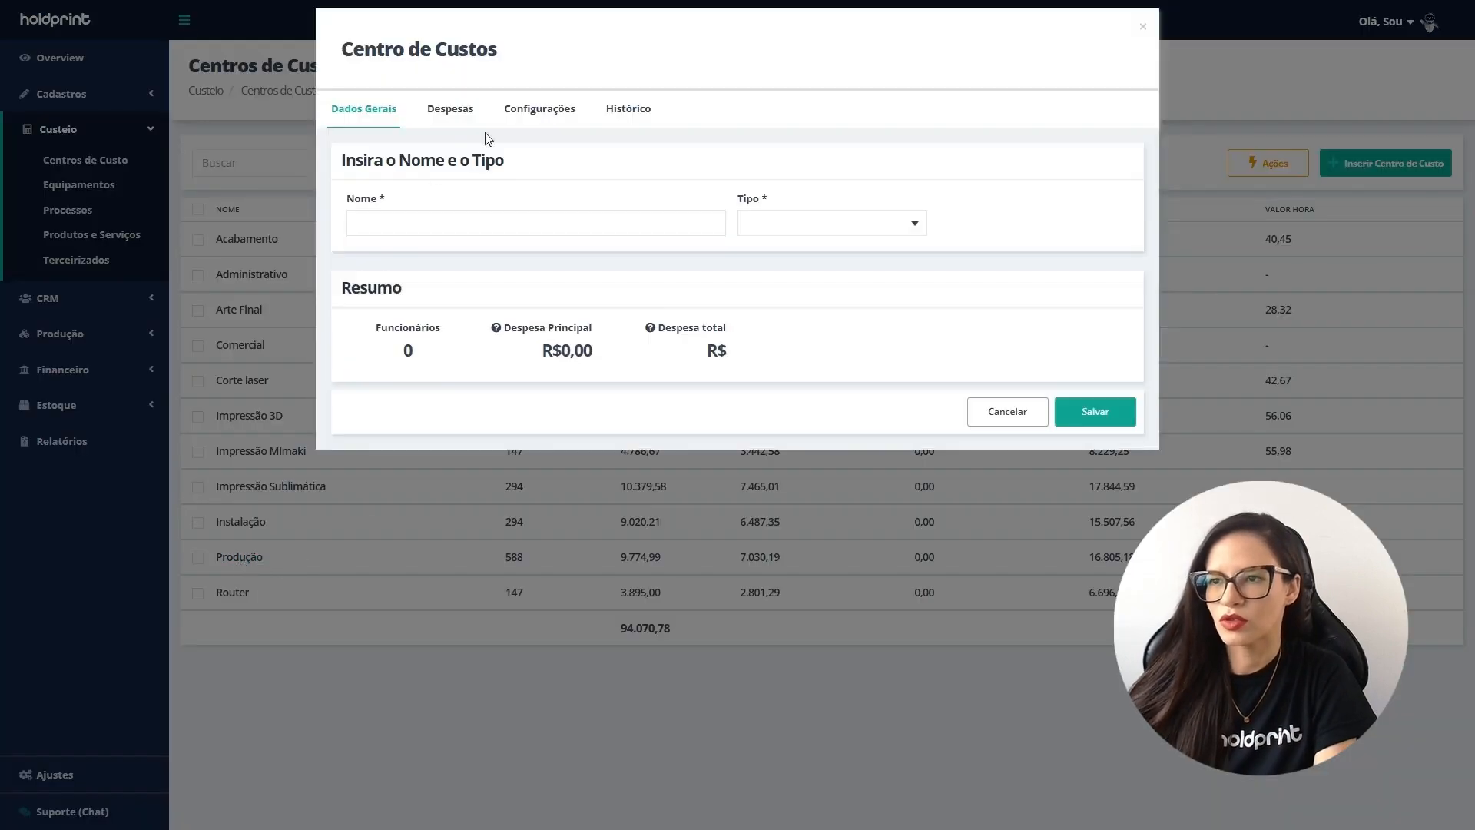
pyautogui.click(461, 116)
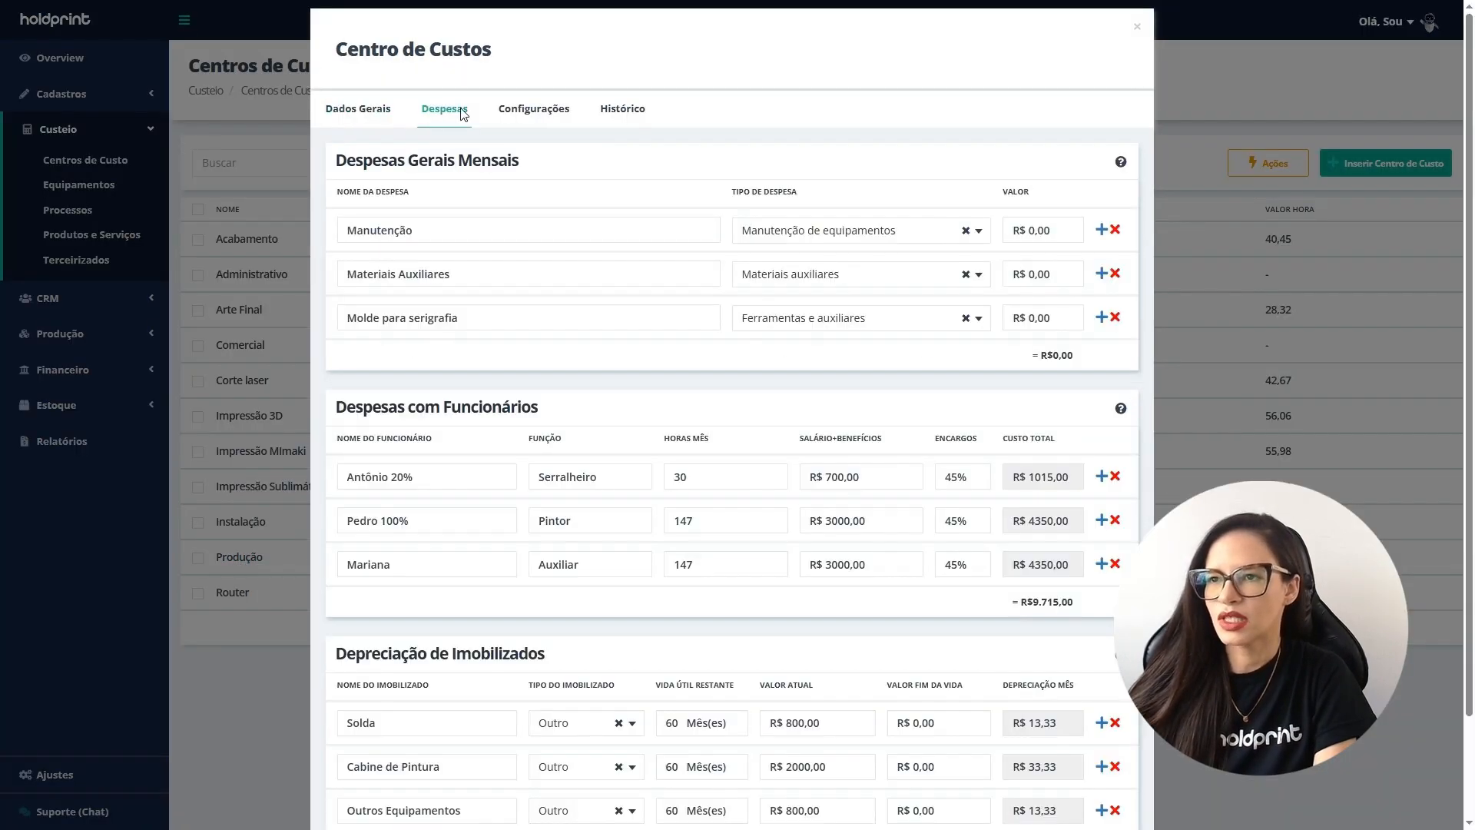
pyautogui.scroll(-1, 666, 237)
pyautogui.scroll(-3, 666, 236)
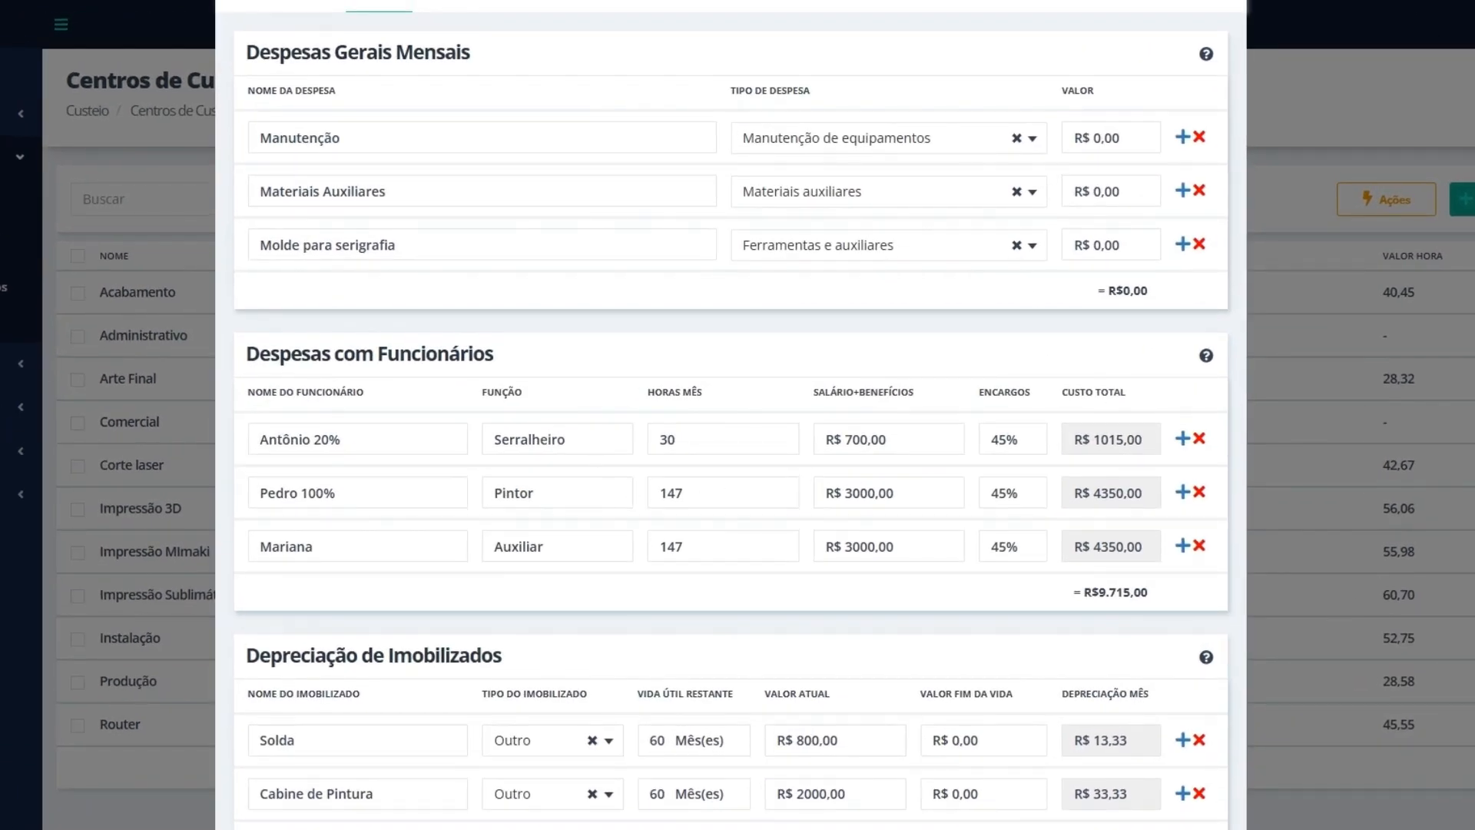
# Step: Switch to the Windows Calculator and multiply 147 hours by 2 for Produção's two full-time employees
pyautogui.moveTo(2, 538); pyautogui.dragTo(1178, 240)
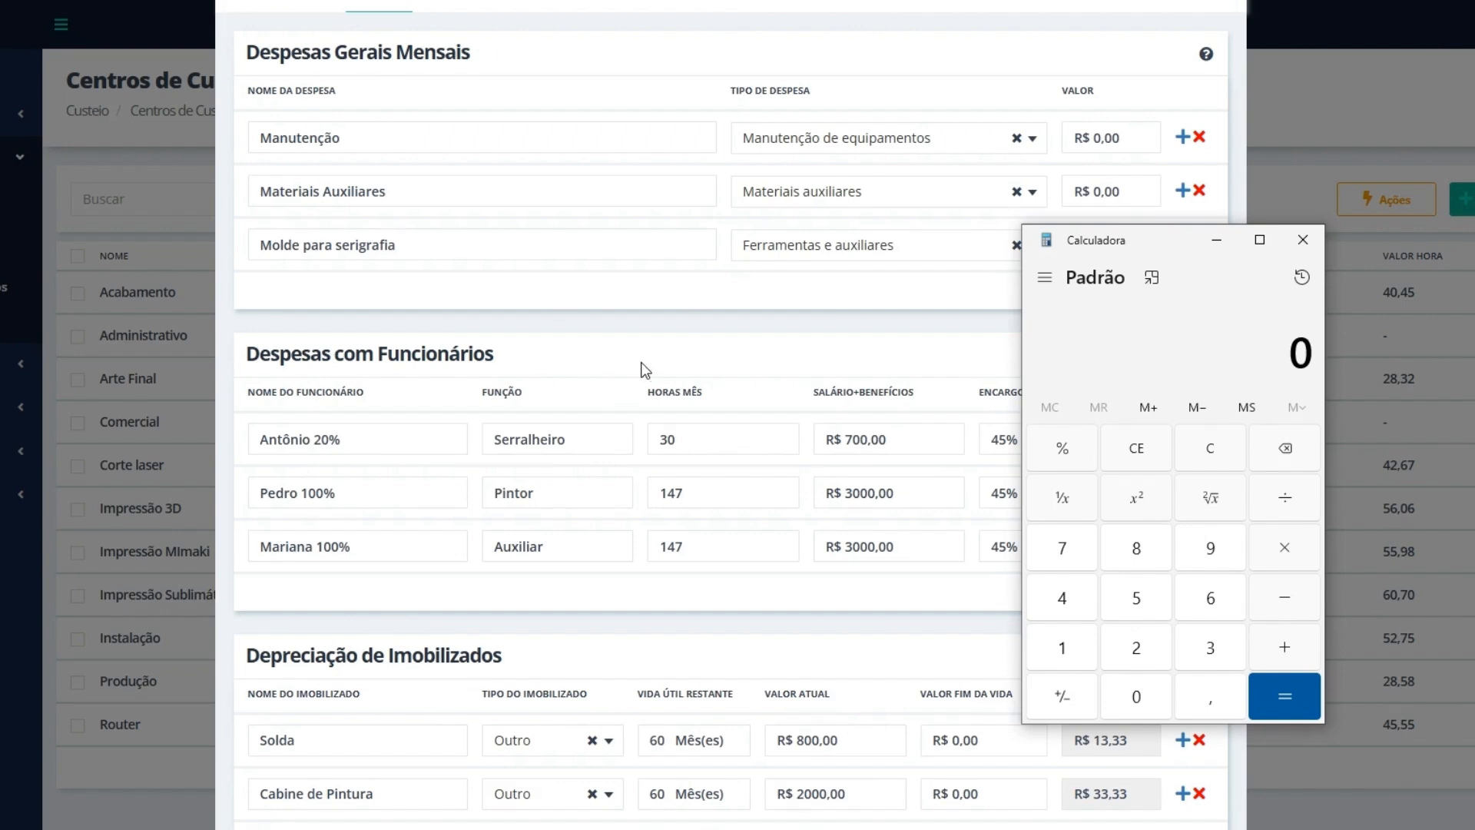
pyautogui.click(1065, 644)
pyautogui.click(1065, 598)
pyautogui.click(1074, 553)
pyautogui.click(1293, 547)
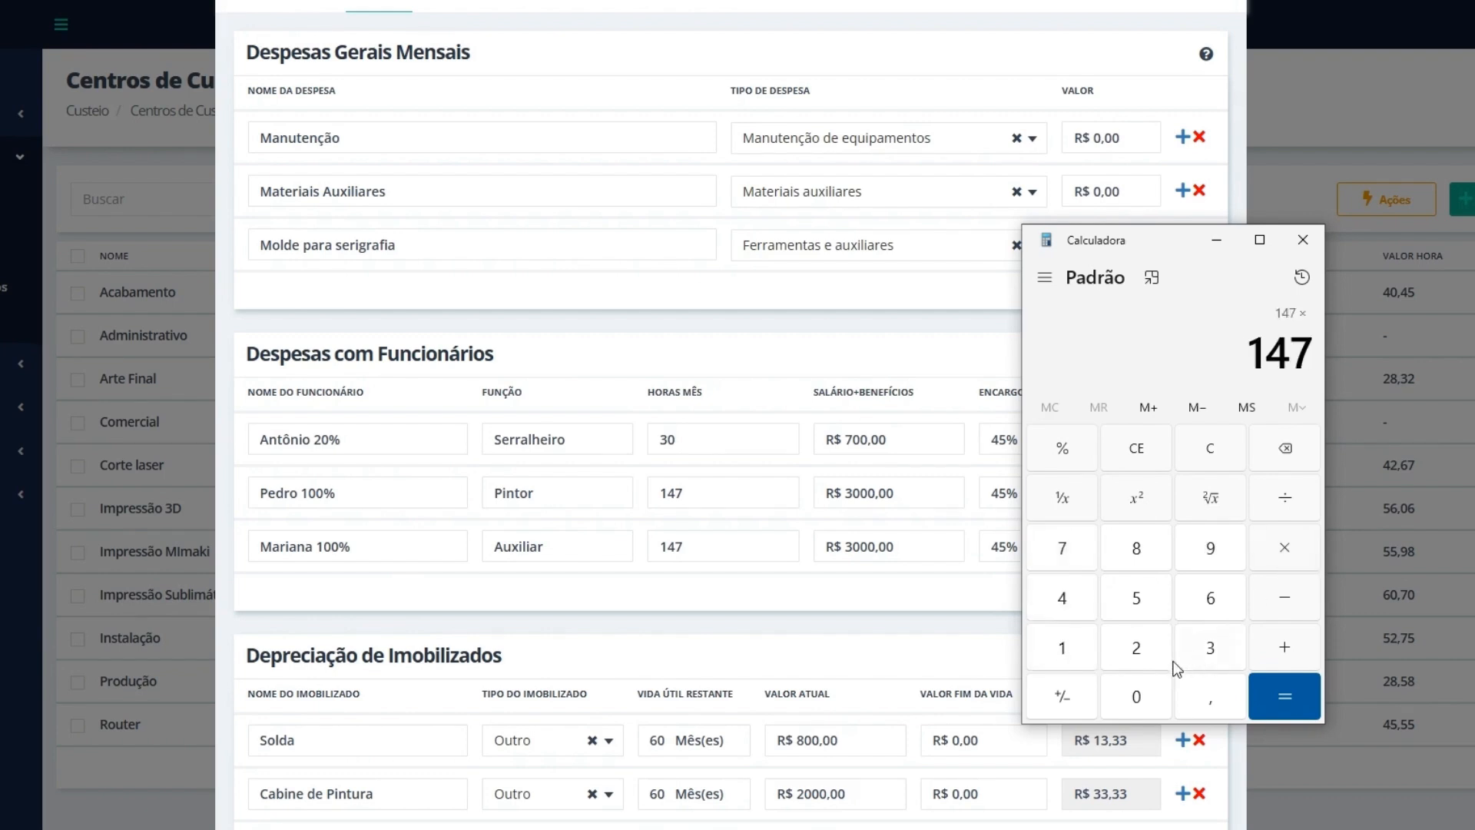
pyautogui.click(1160, 653)
pyautogui.click(1269, 693)
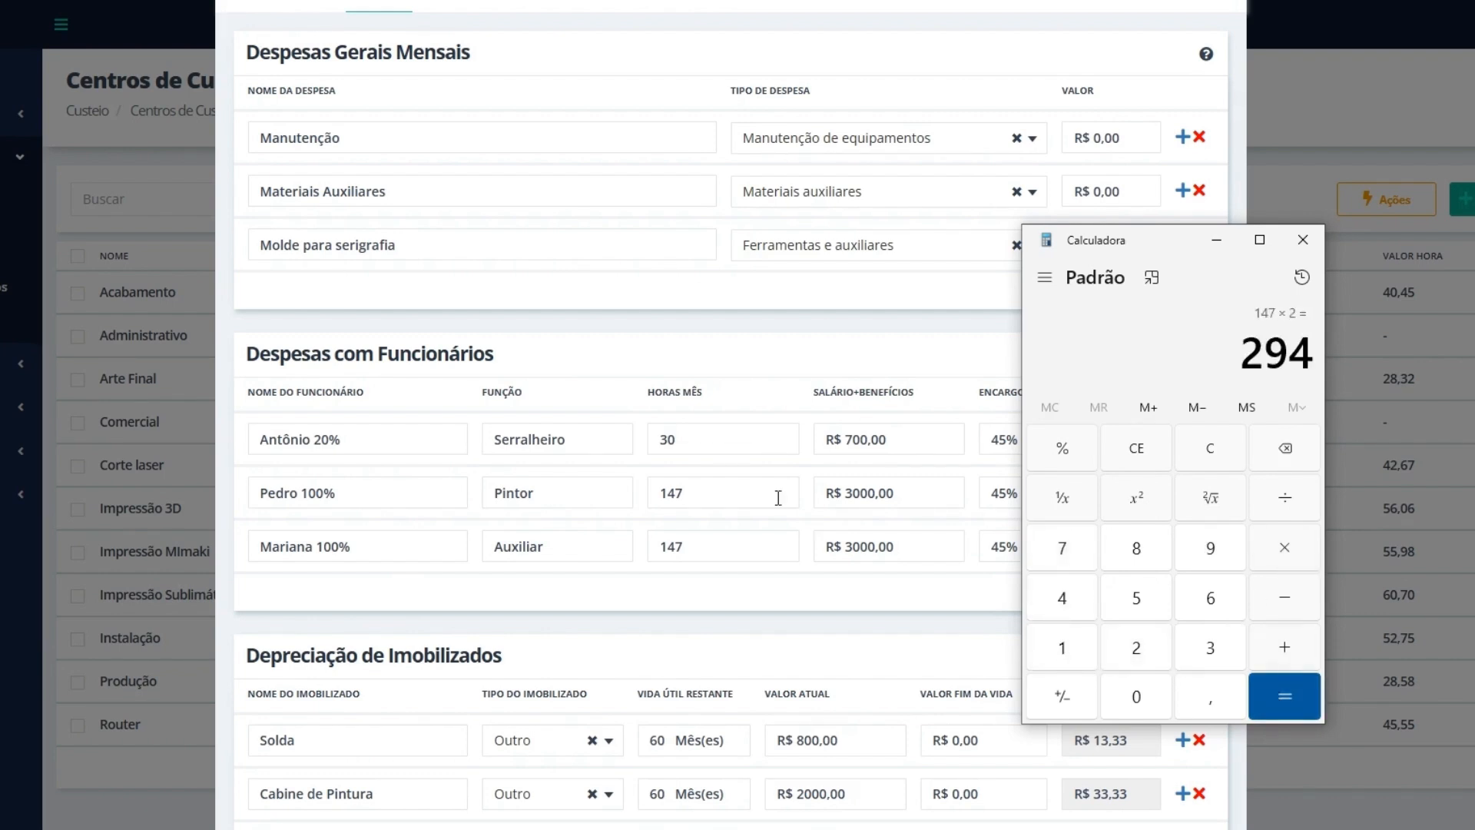
# Step: Add the Serralheiro's 30 hours to the calculated result and copy the total
pyautogui.click(1282, 648)
pyautogui.click(1209, 648)
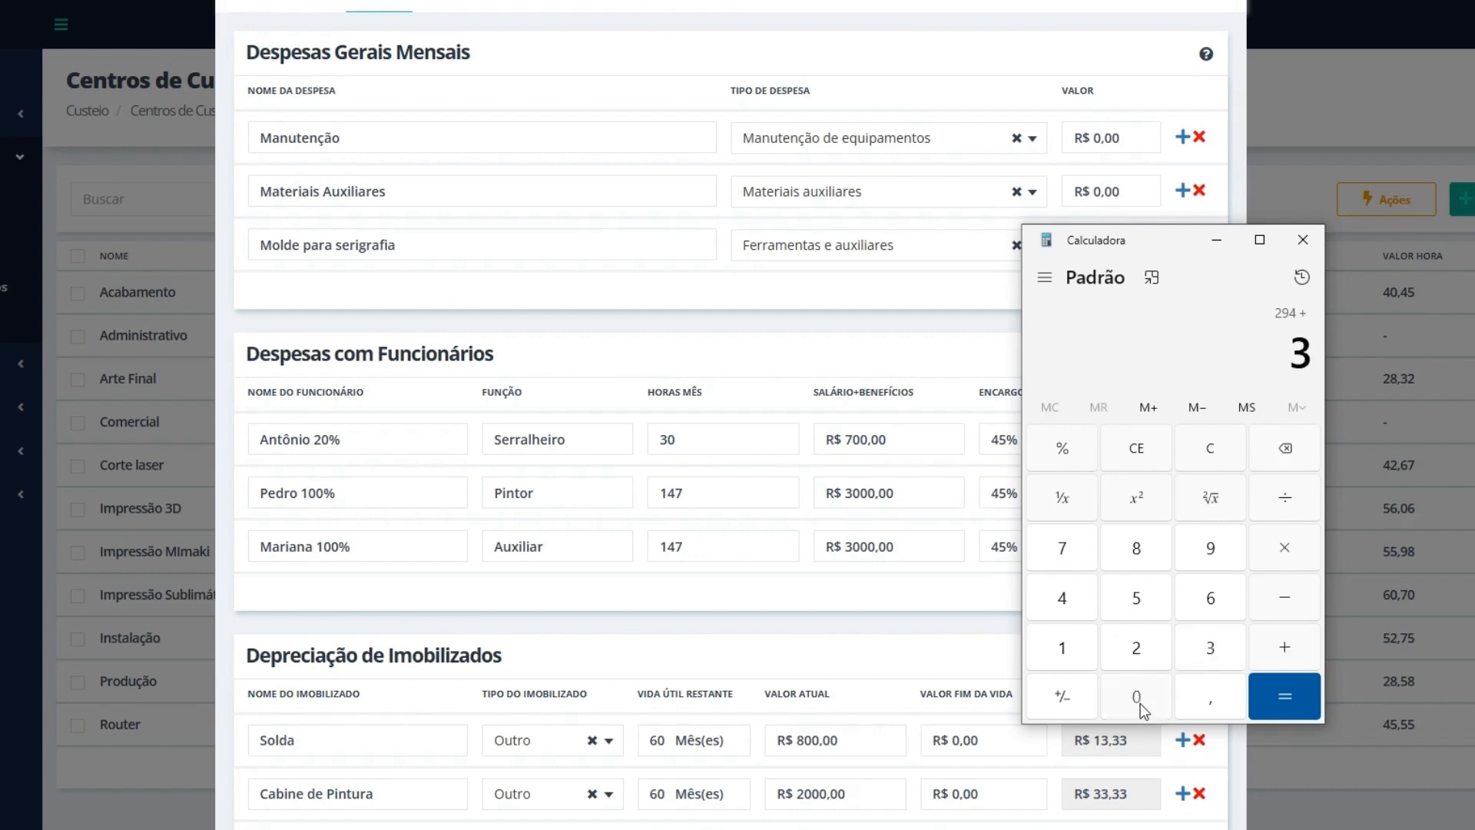
pyautogui.click(1140, 700)
pyautogui.click(1303, 686)
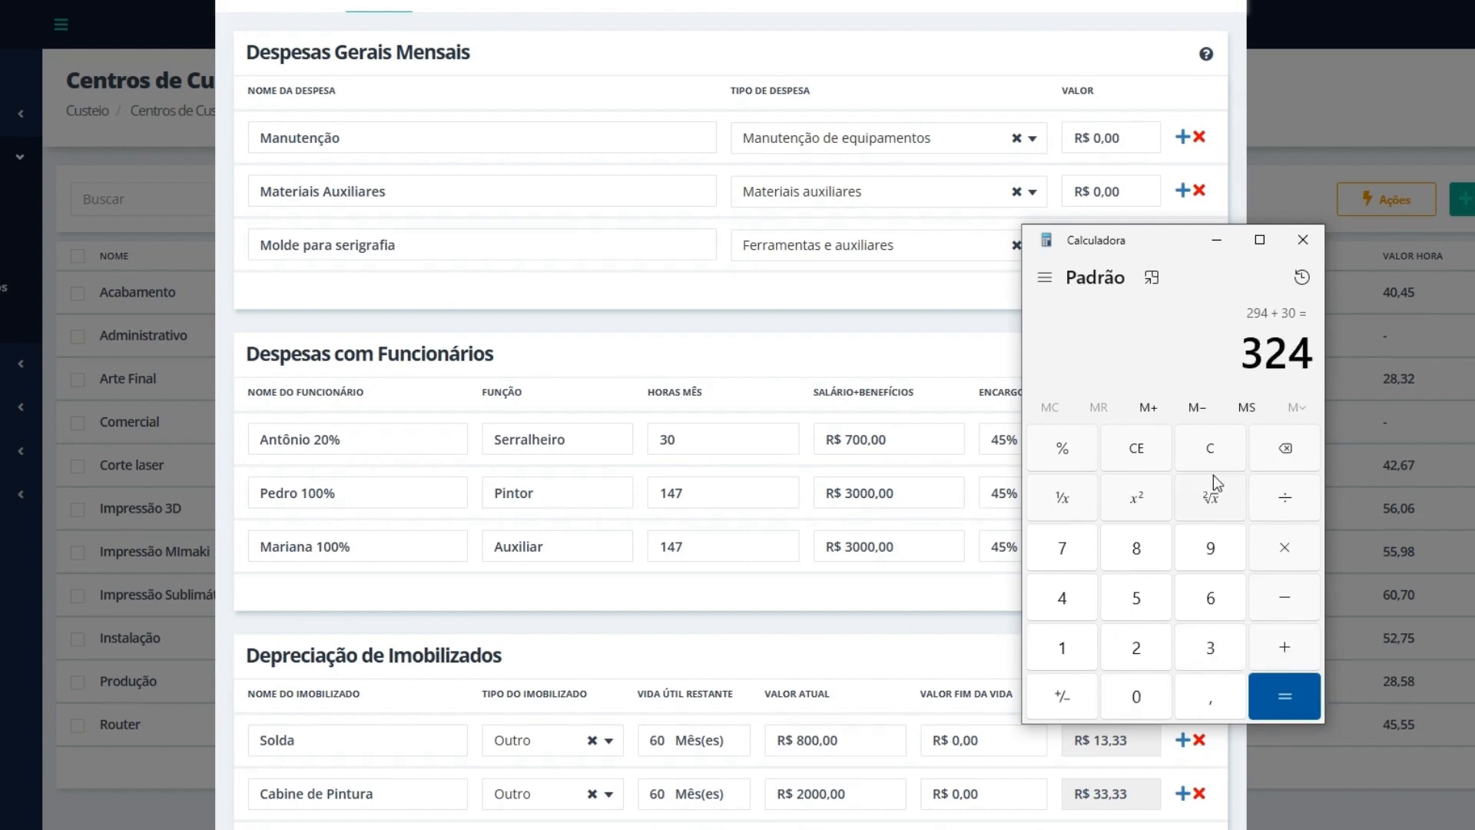
pyautogui.moveTo(1242, 355); pyautogui.dragTo(1313, 359)
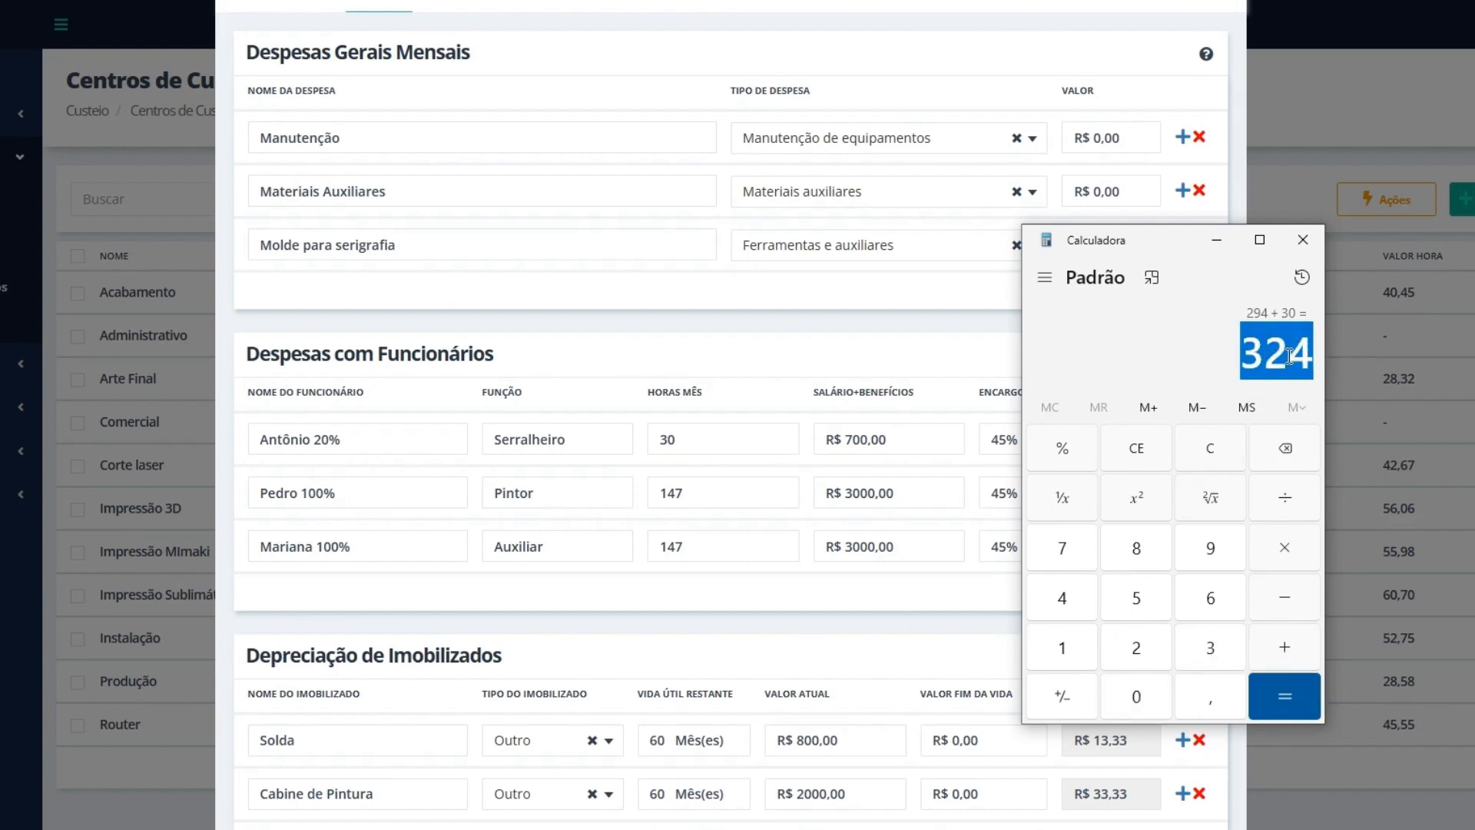
pyautogui.rightClick(1289, 356)
pyautogui.click(1321, 372)
# Step: Return to the Produção cost center's general data, where its productive hours are summarized
pyautogui.scroll(2, 688, 297)
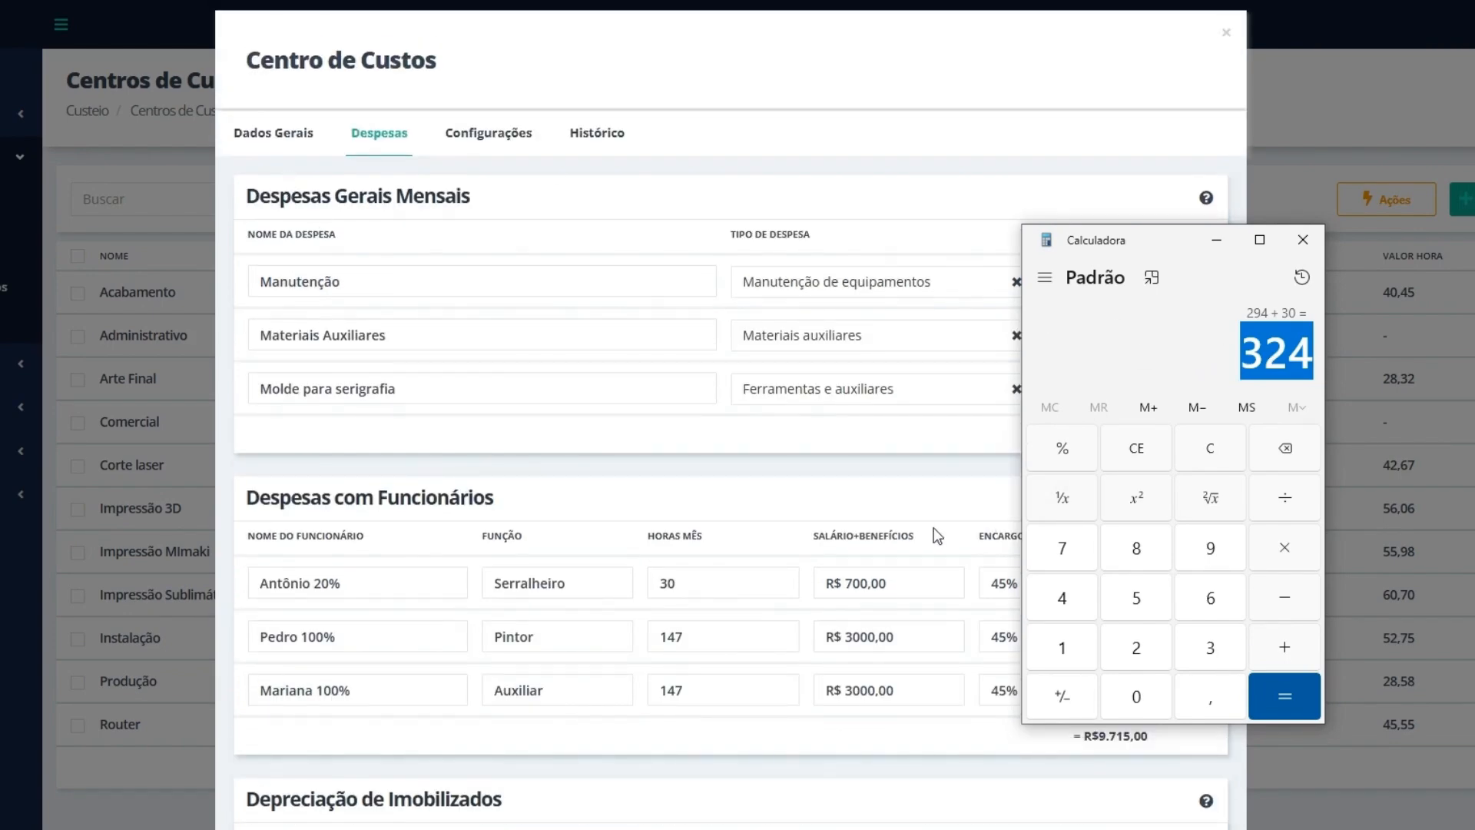
pyautogui.scroll(-2, 698, 361)
pyautogui.scroll(2, 673, 563)
pyautogui.click(285, 138)
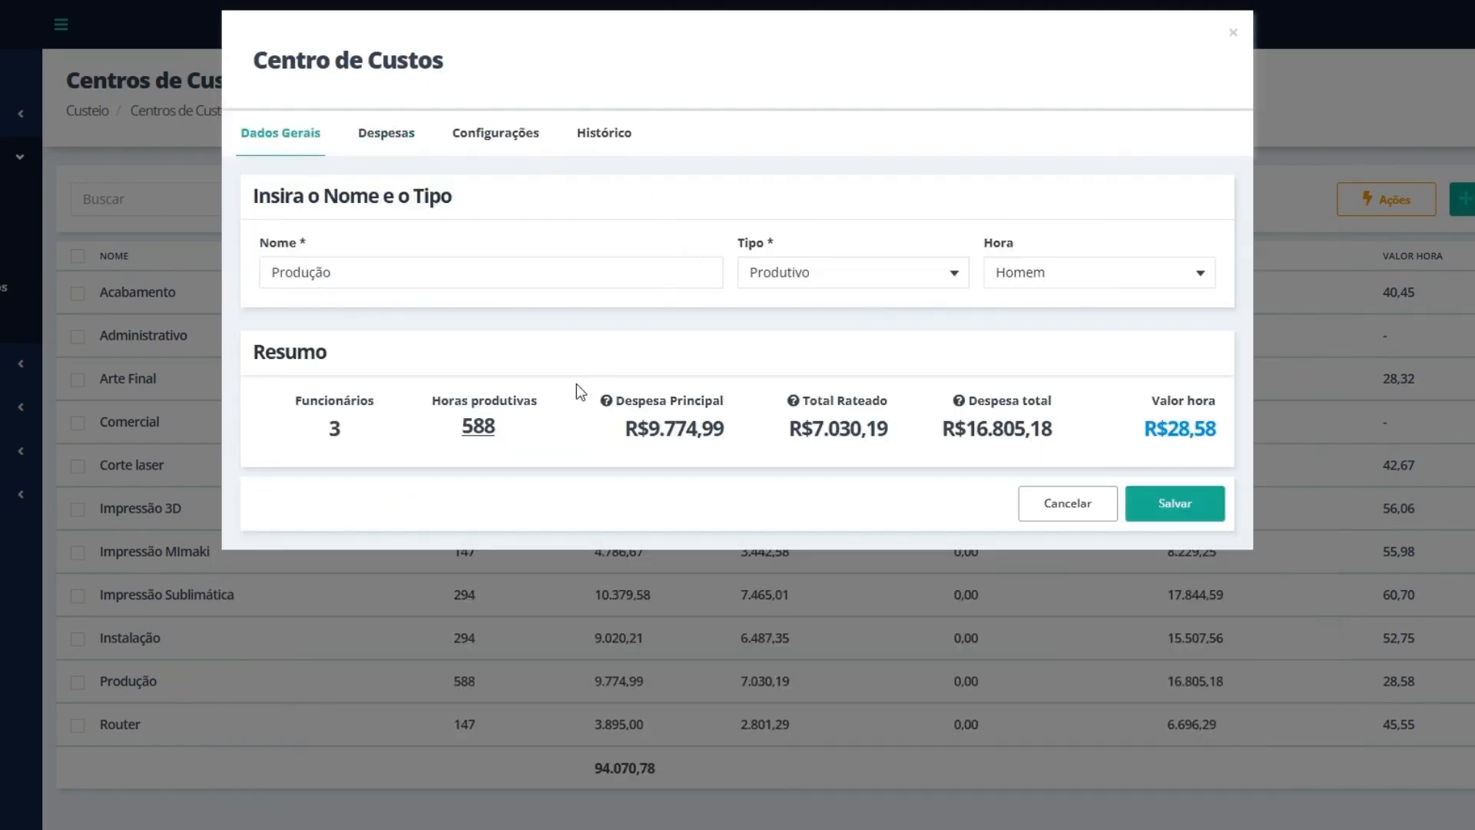
pyautogui.click(555, 428)
pyautogui.moveTo(509, 428); pyautogui.dragTo(447, 433)
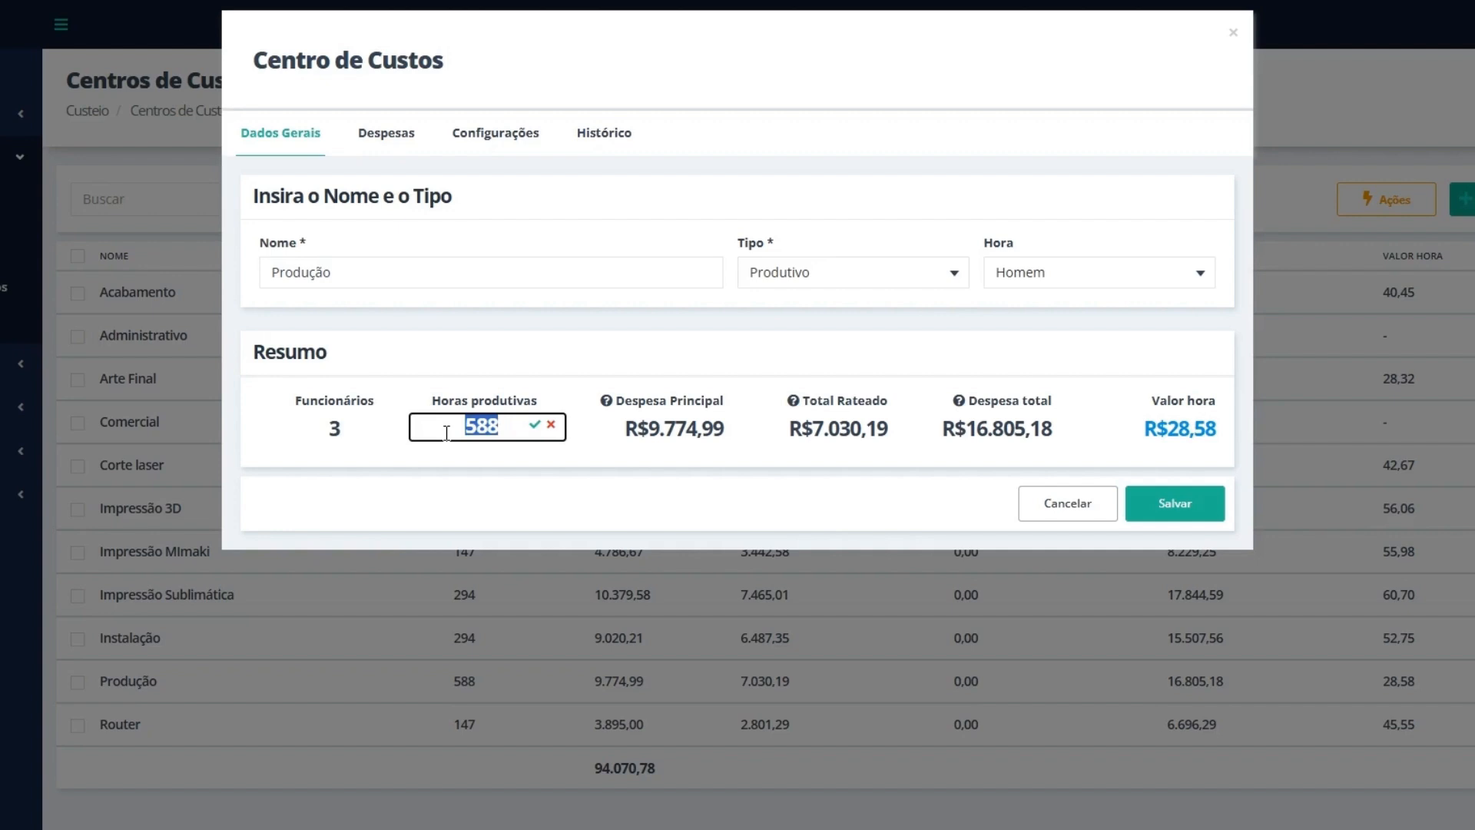
pyautogui.write('324')
pyautogui.click(551, 424)
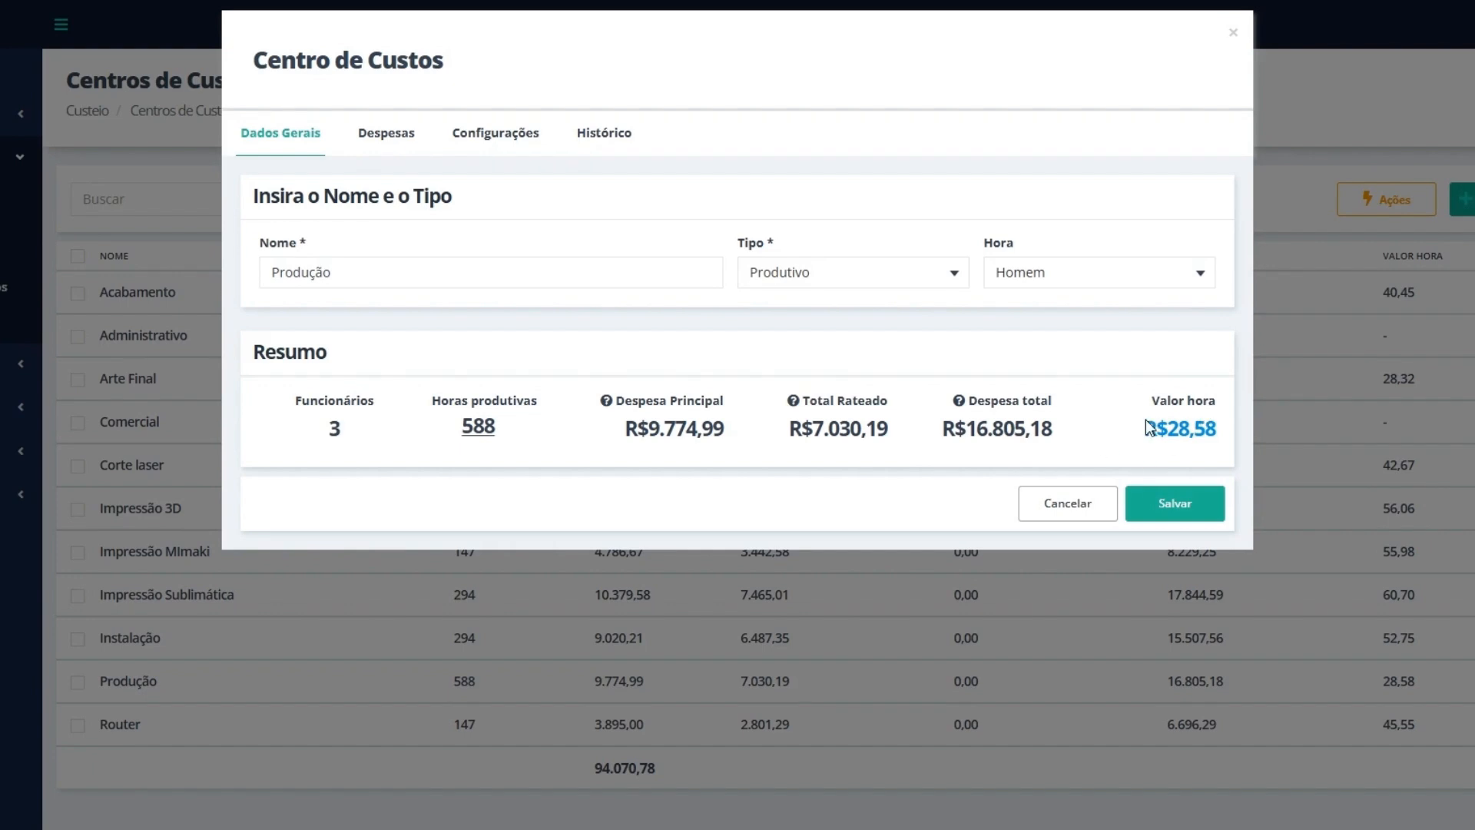
# Step: Set Produção's productive hours to 324, accept the value and save the cost center
pyautogui.click(533, 427)
pyautogui.moveTo(503, 427); pyautogui.dragTo(421, 428)
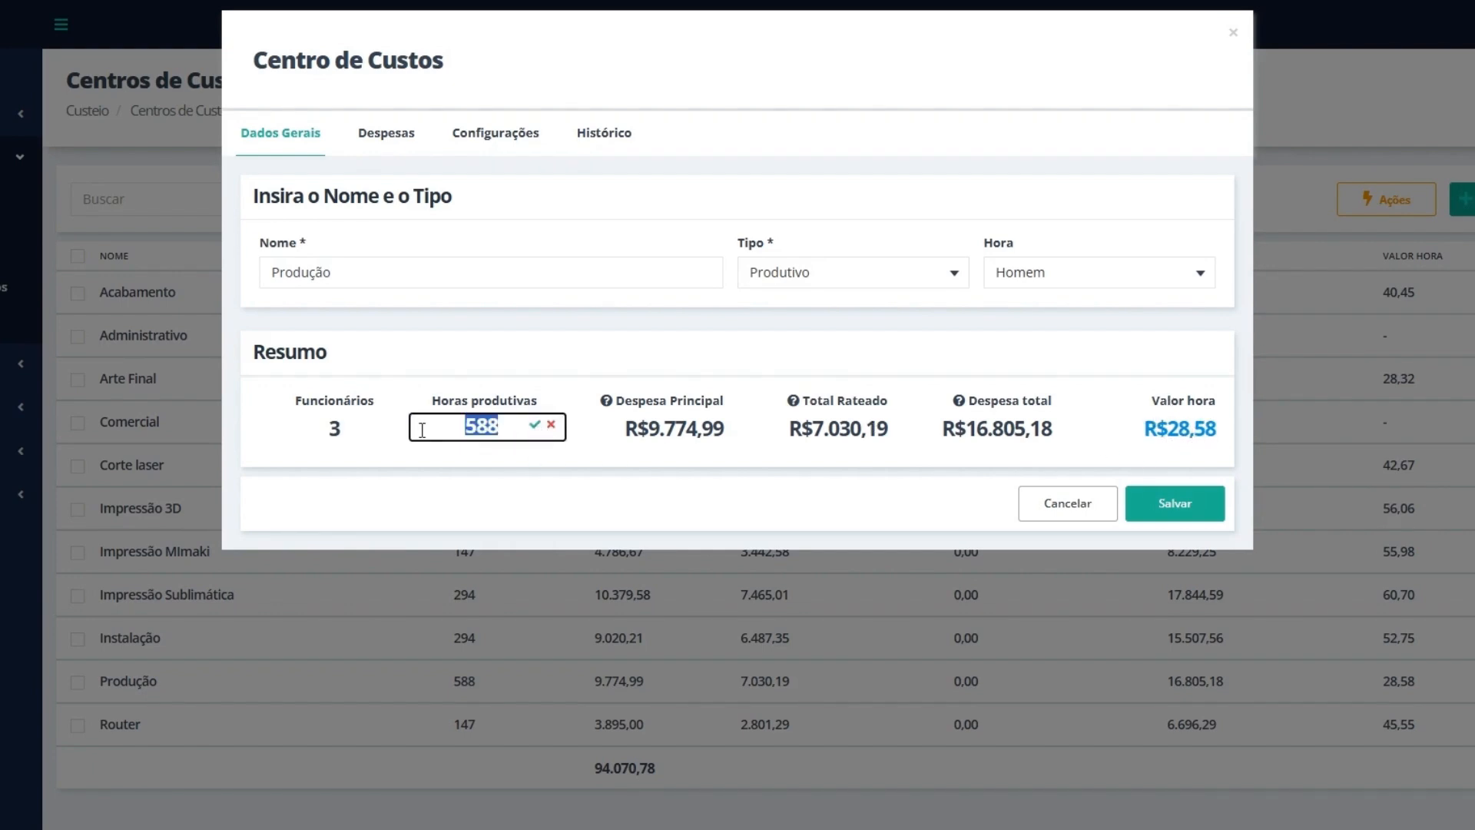
pyautogui.write('324')
pyautogui.click(534, 425)
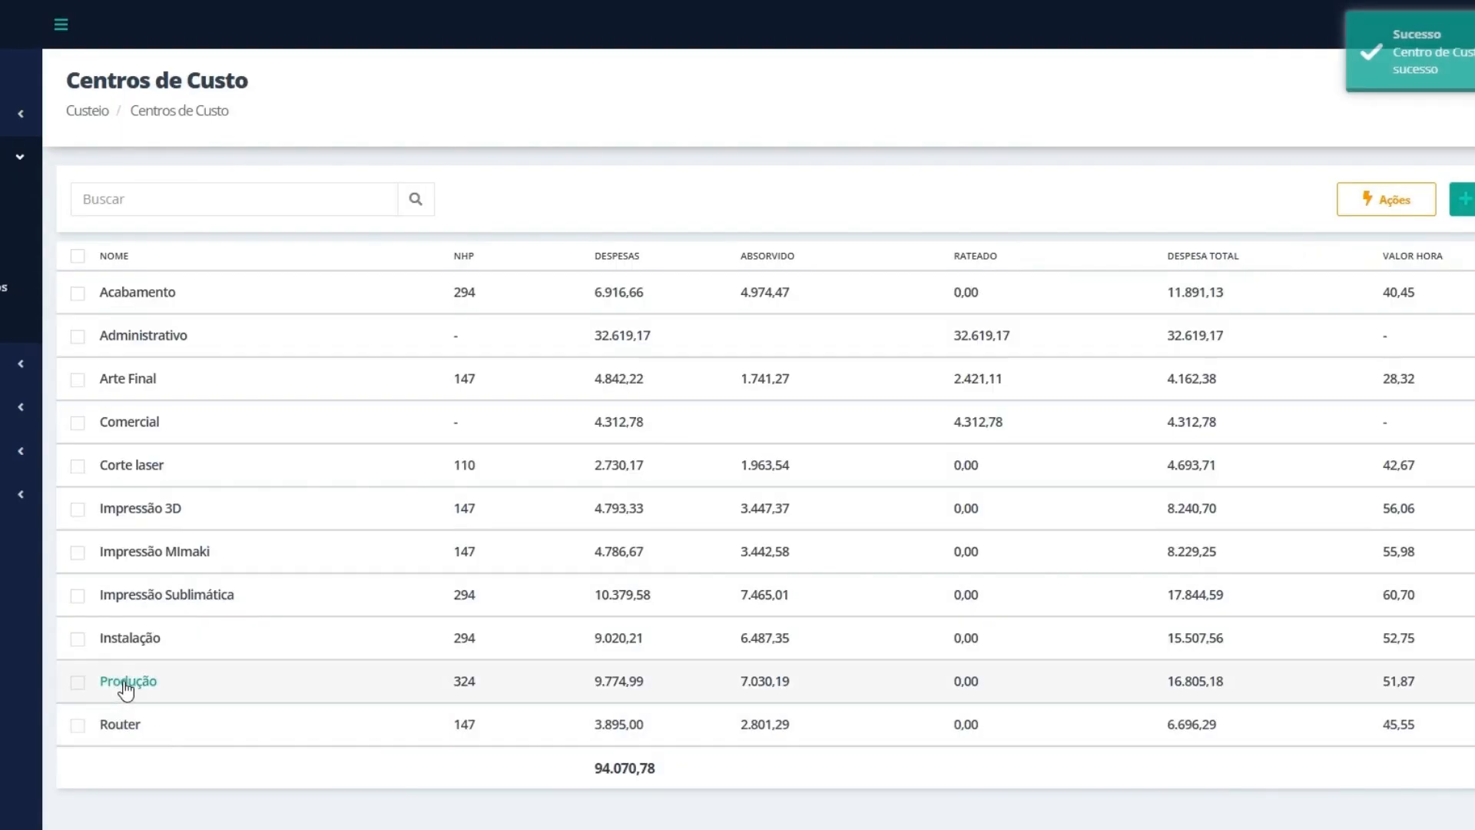
# Step: Reopen Produção and examine its hour type, employees' hours and salaries, and asset depreciation
pyautogui.click(123, 682)
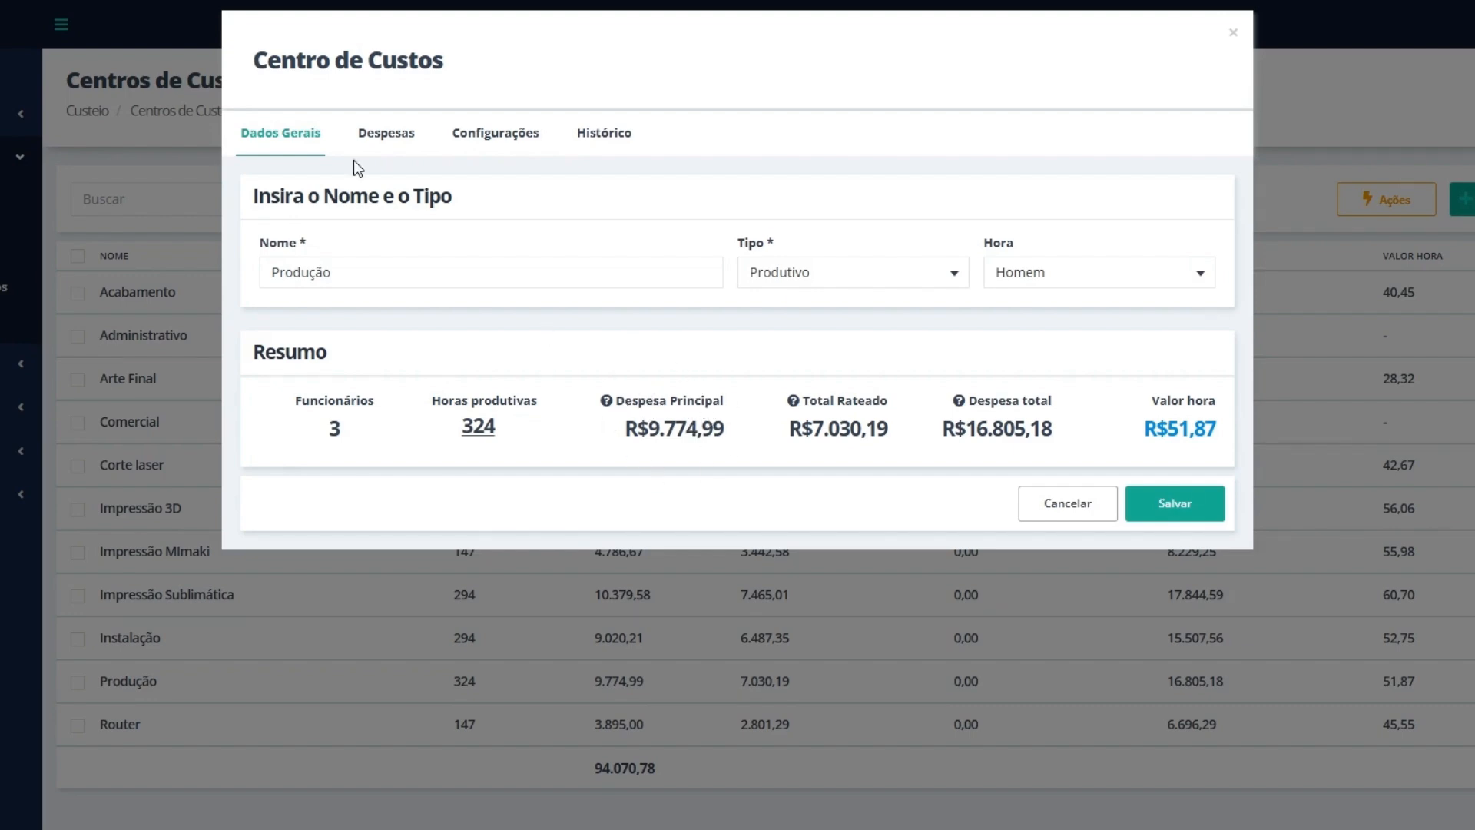
pyautogui.click(379, 138)
pyautogui.scroll(-3, 1144, 499)
pyautogui.click(1204, 517)
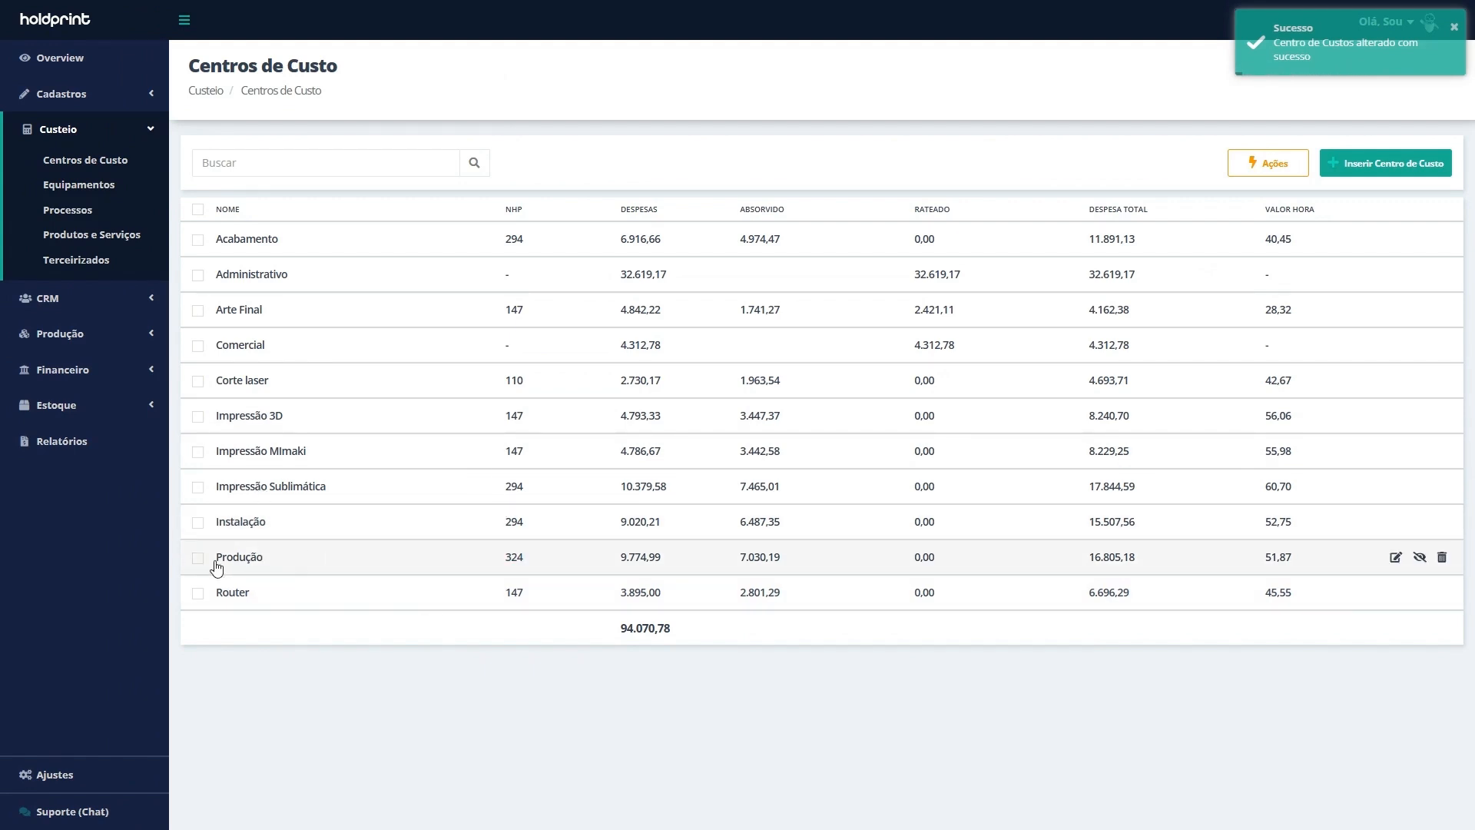
pyautogui.click(259, 566)
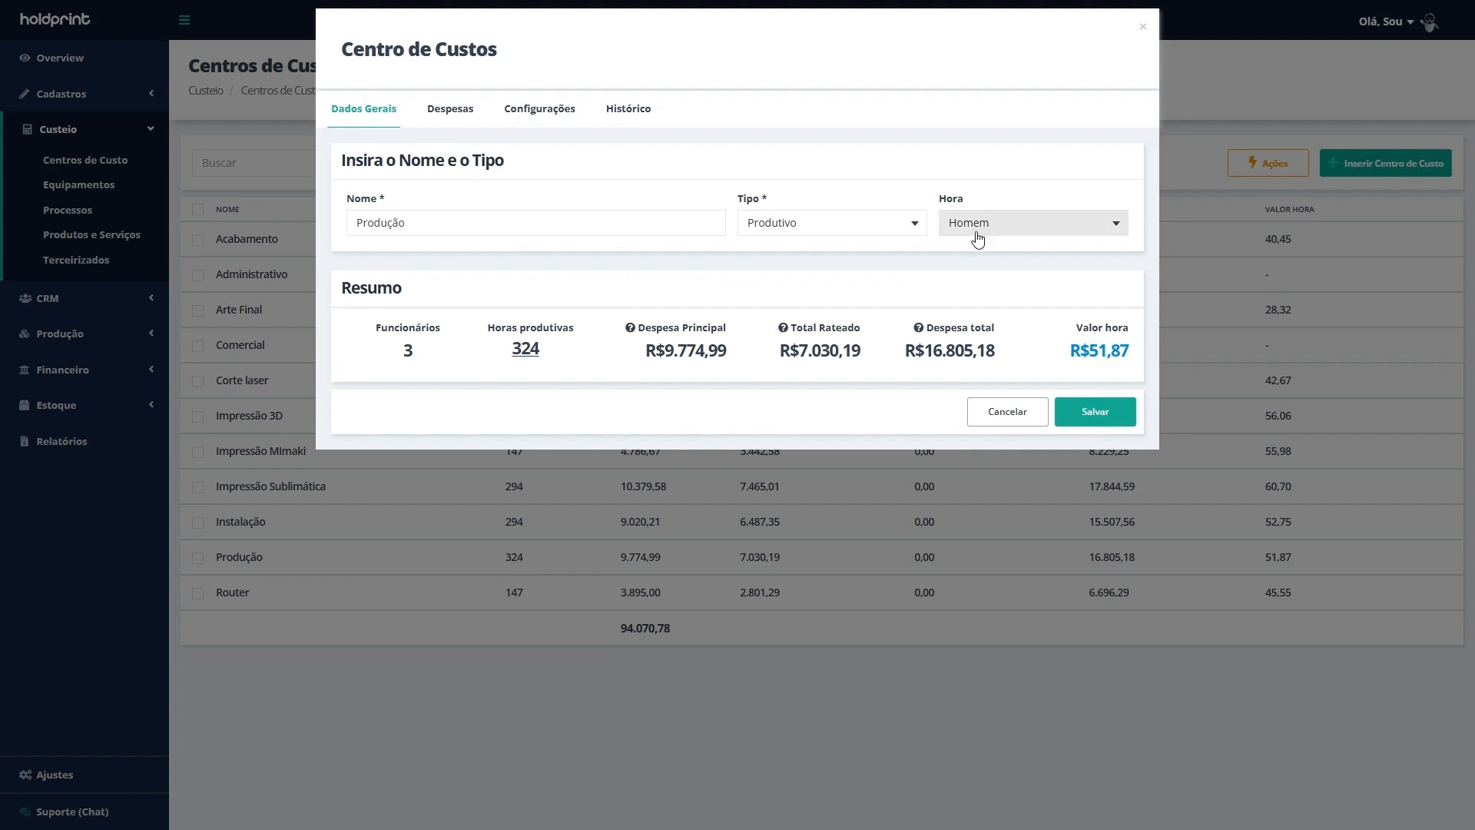
pyautogui.click(471, 124)
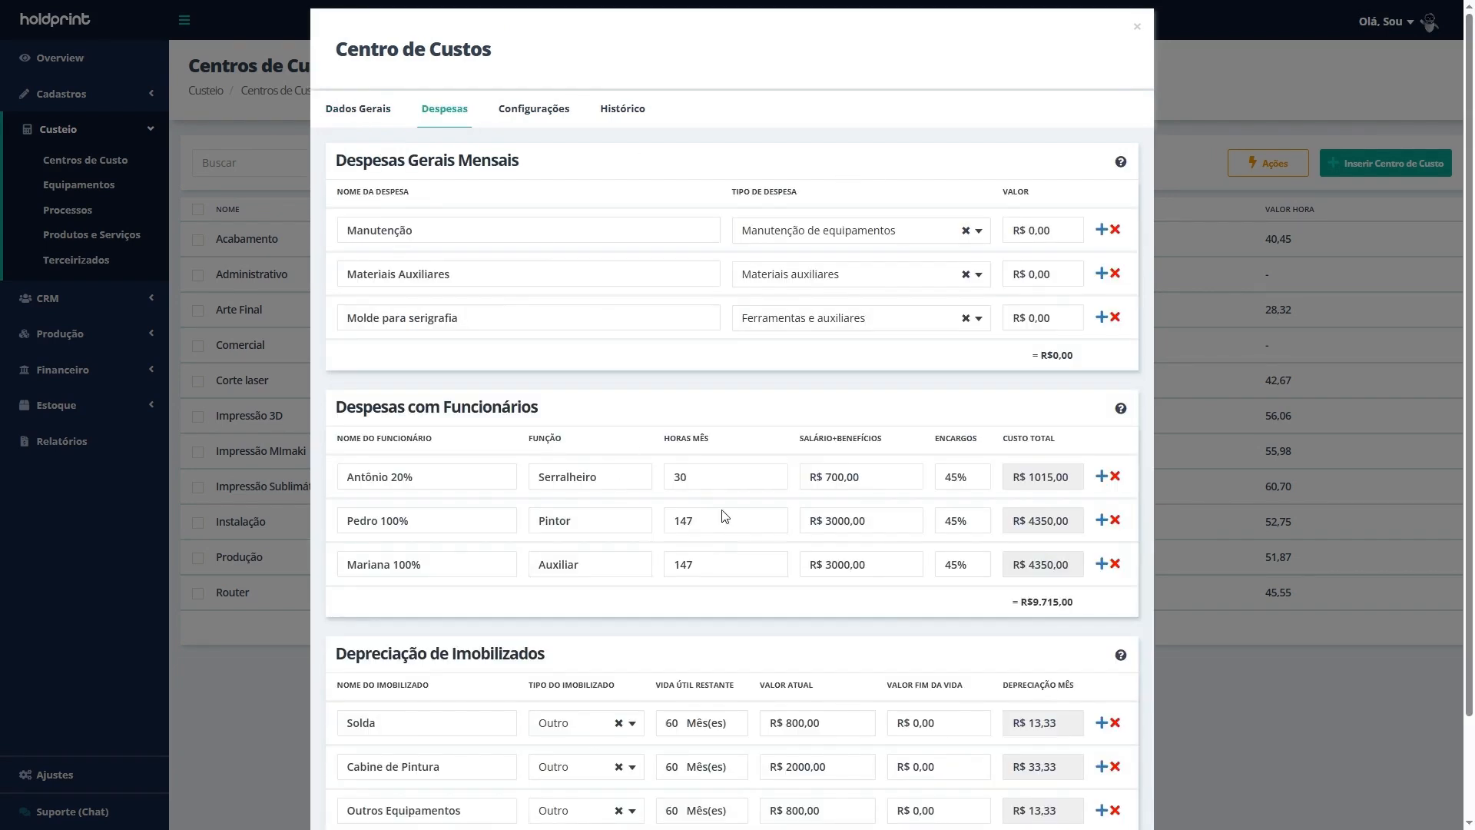
pyautogui.click(1137, 26)
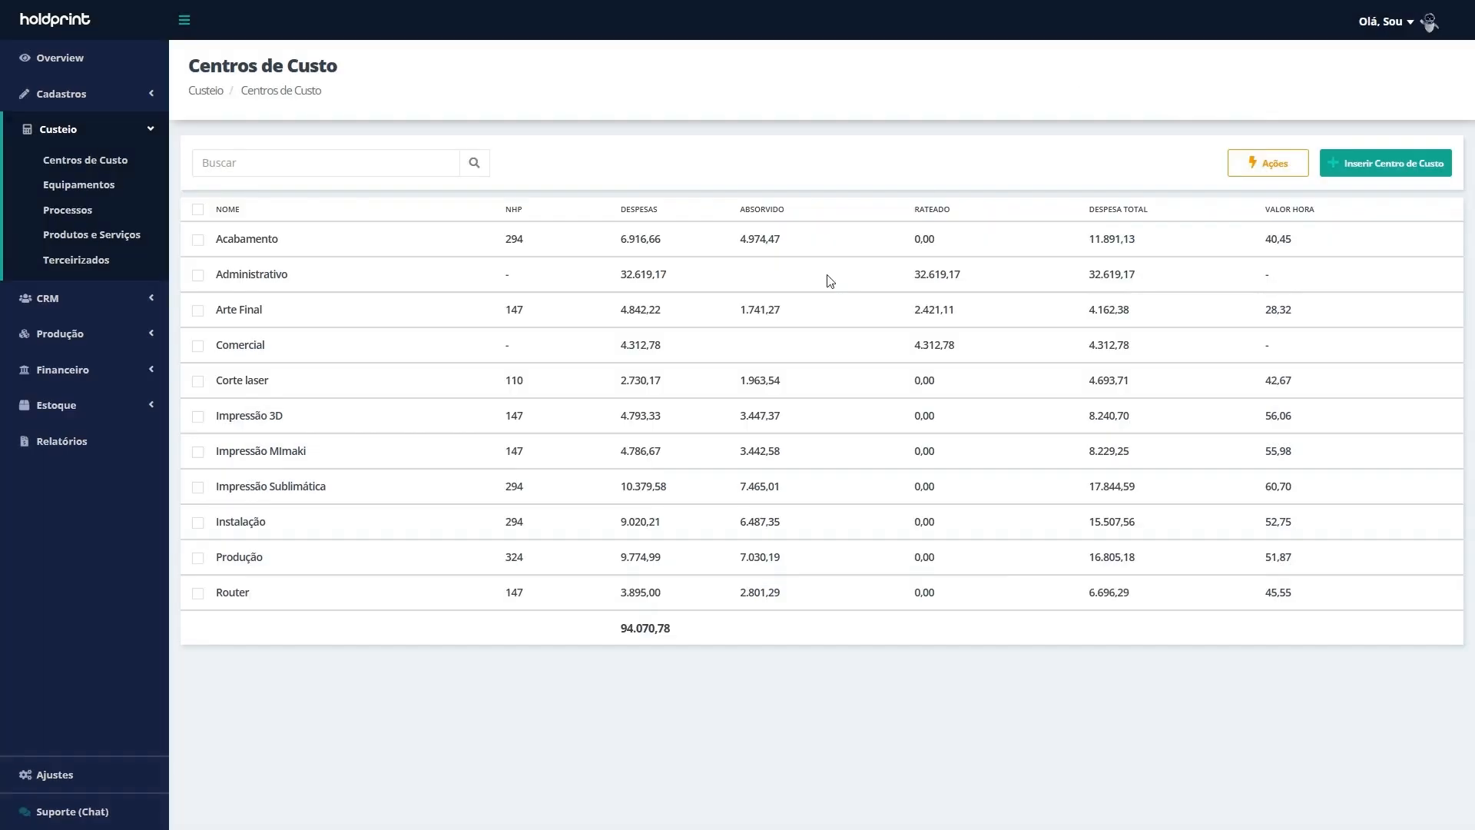
# Step: Correct the cost center's name to Impressão Mimaki, check its printer asset and productive hours, and save it
pyautogui.click(288, 457)
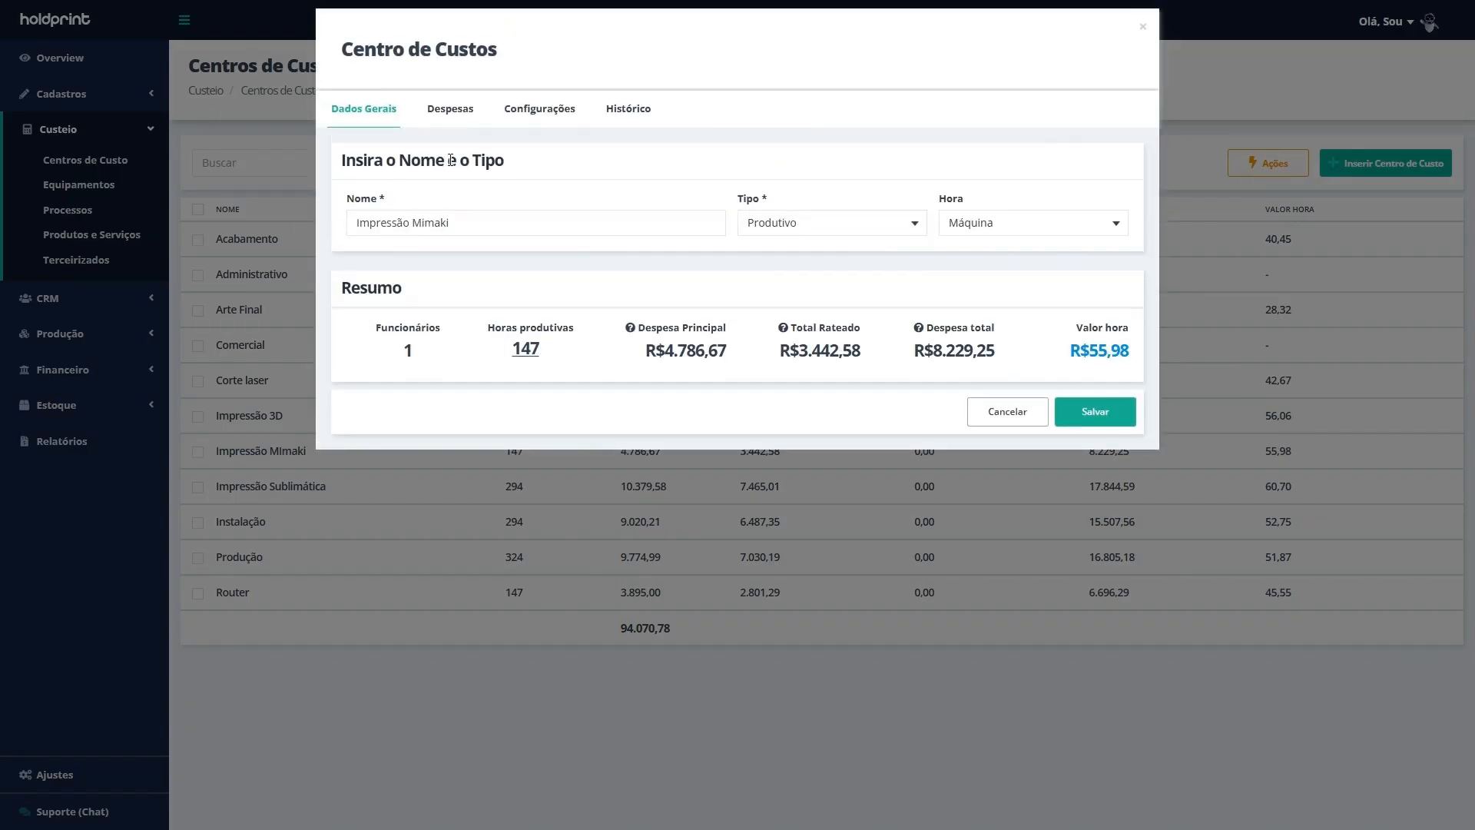
pyautogui.click(450, 113)
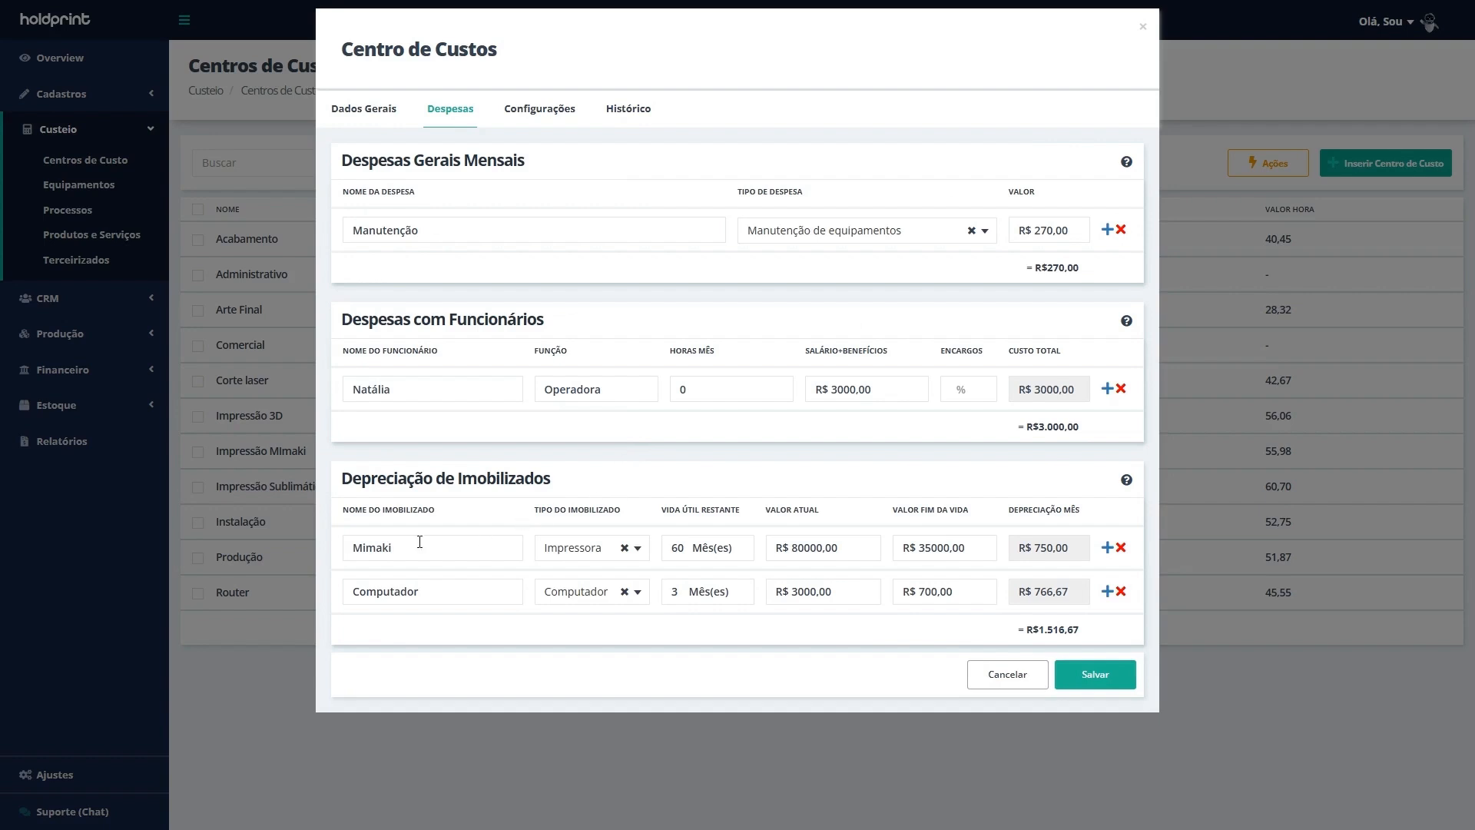
pyautogui.moveTo(348, 550); pyautogui.dragTo(419, 555)
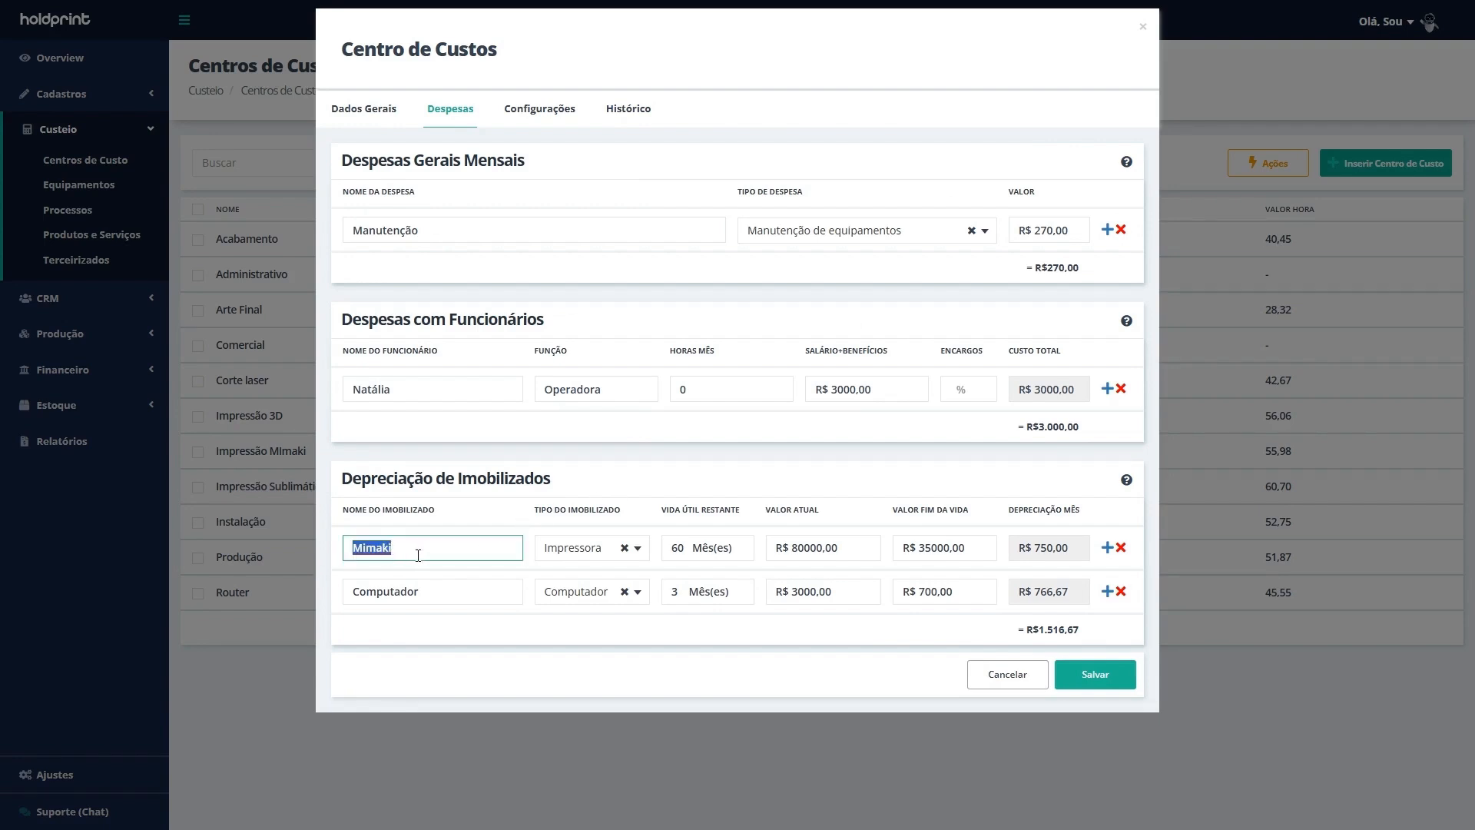
pyautogui.click(373, 122)
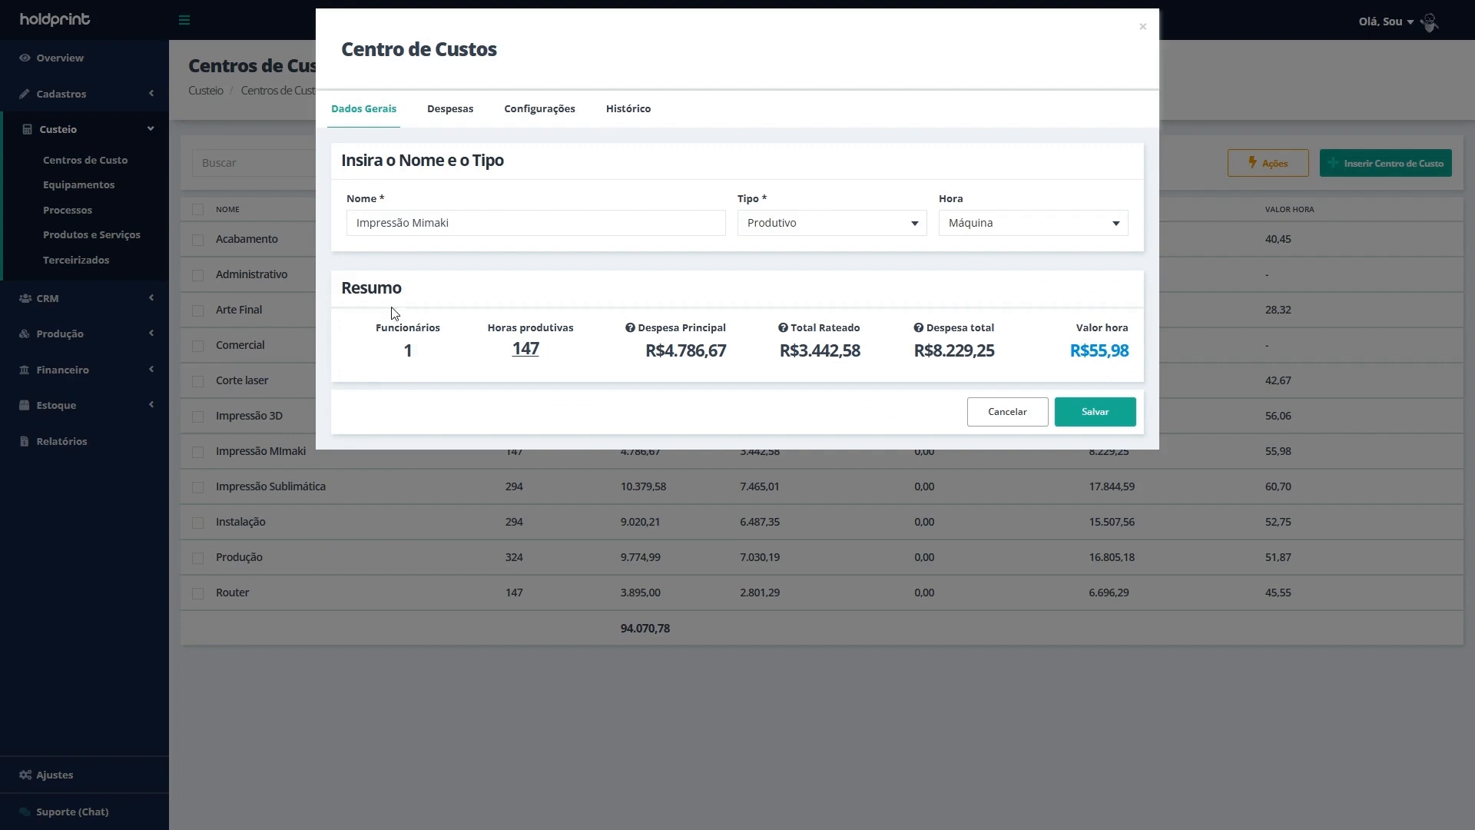
pyautogui.click(505, 349)
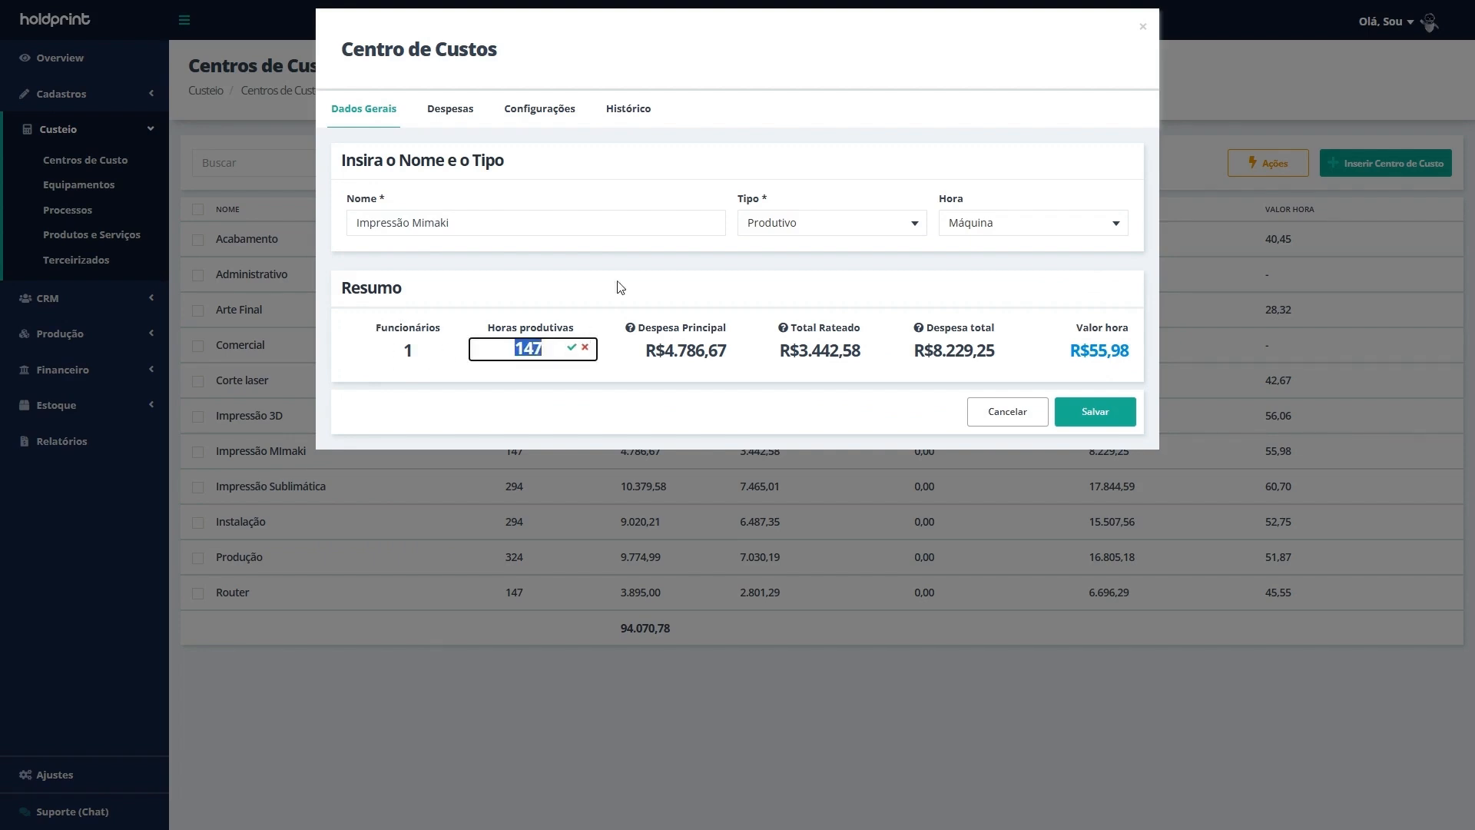
pyautogui.click(1099, 413)
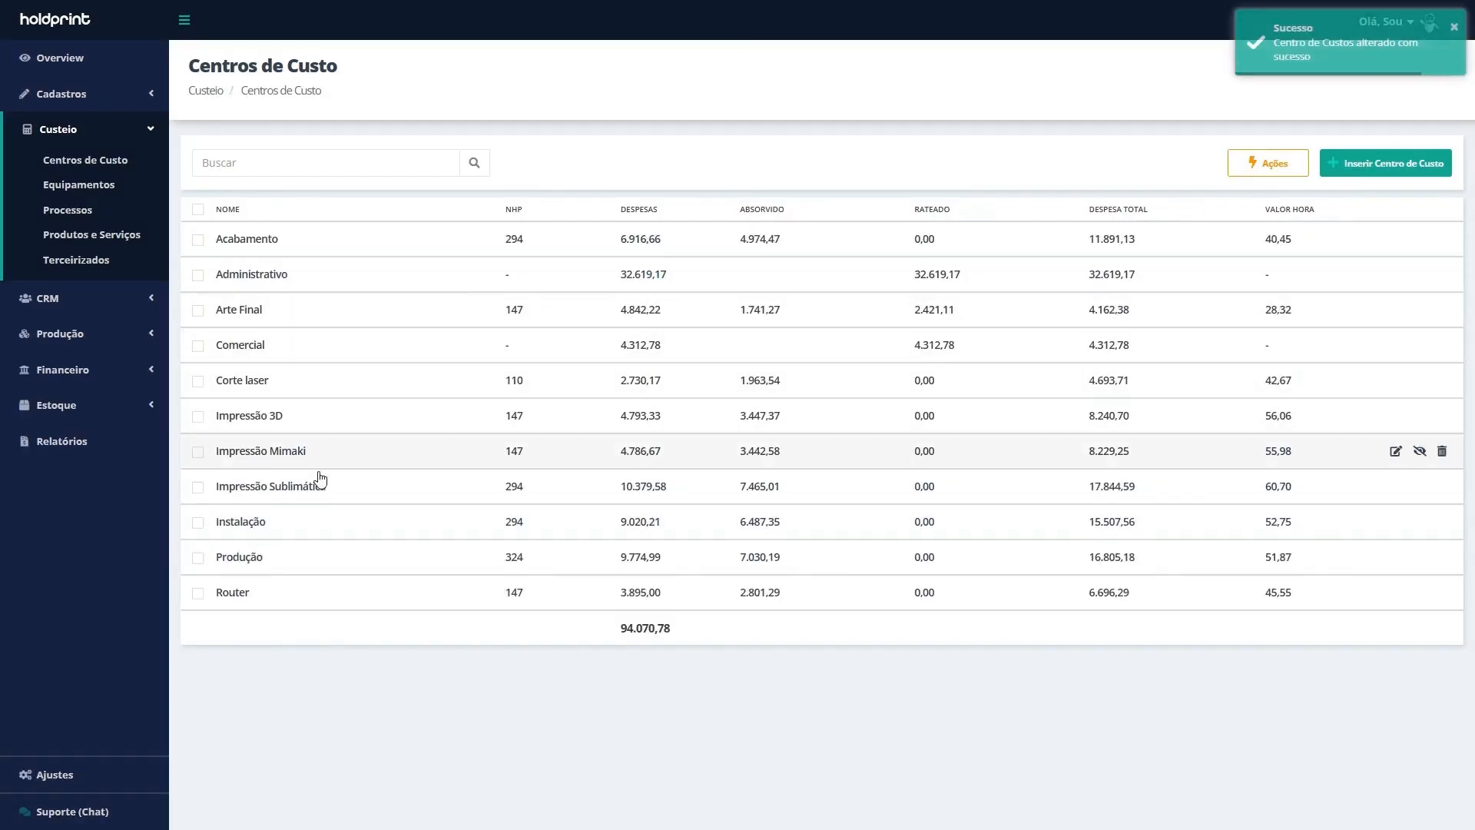
# Step: In Impressão 3D's expenses, add a second depreciation asset named Impressora 3D with the type Impressora
pyautogui.click(273, 420)
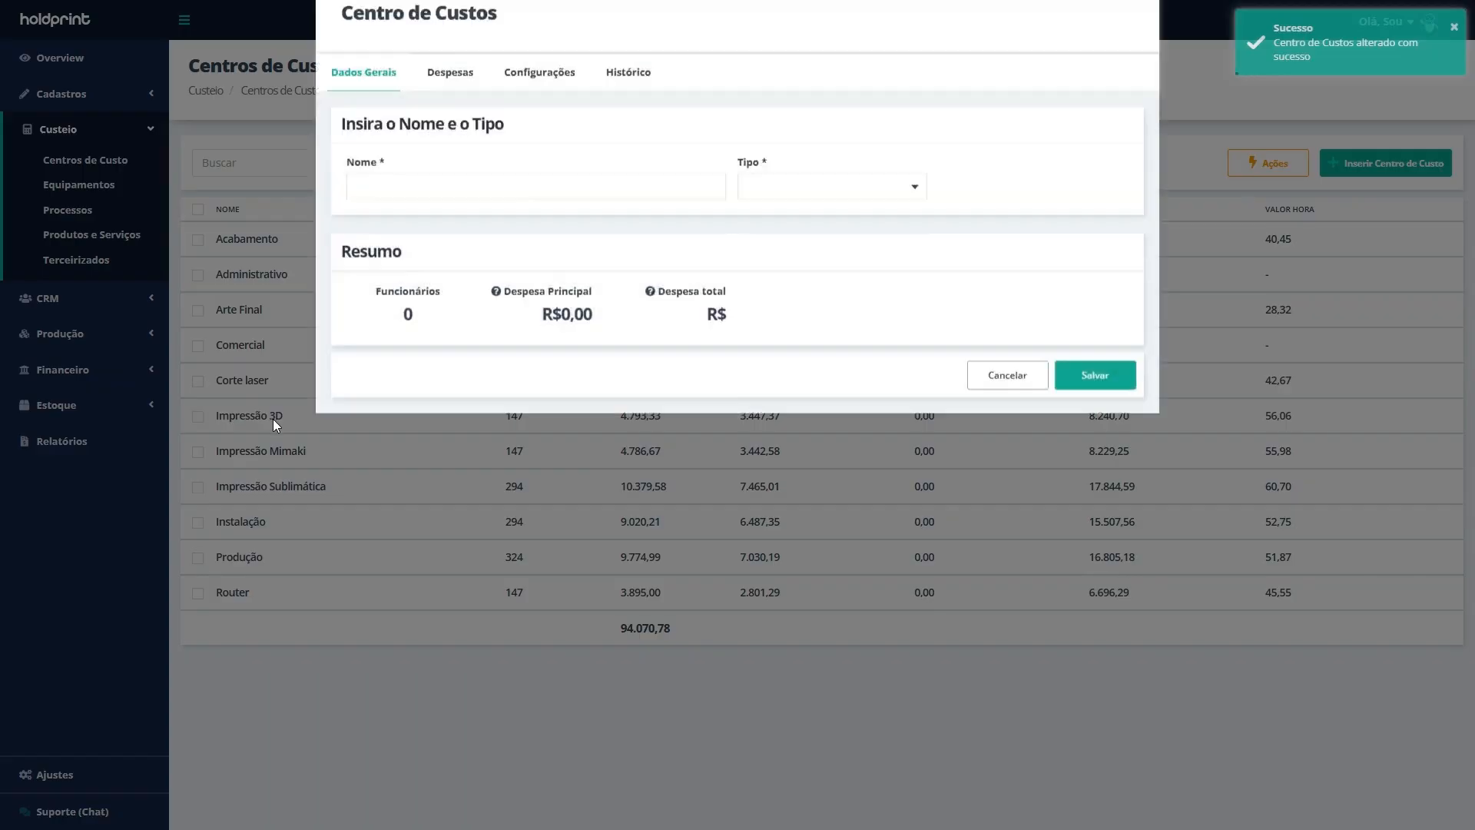
pyautogui.click(450, 109)
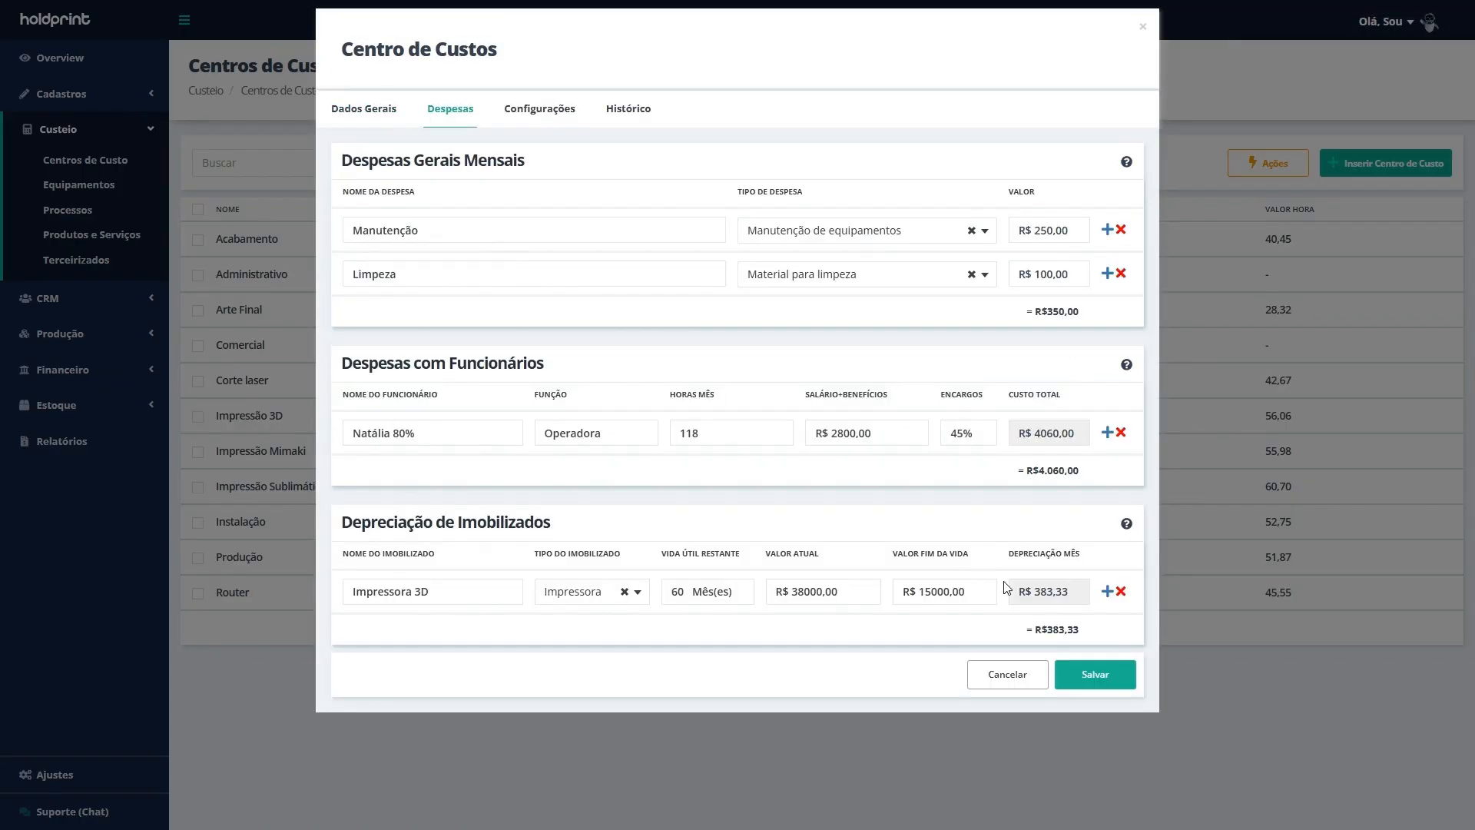
pyautogui.click(1107, 591)
pyautogui.click(484, 637)
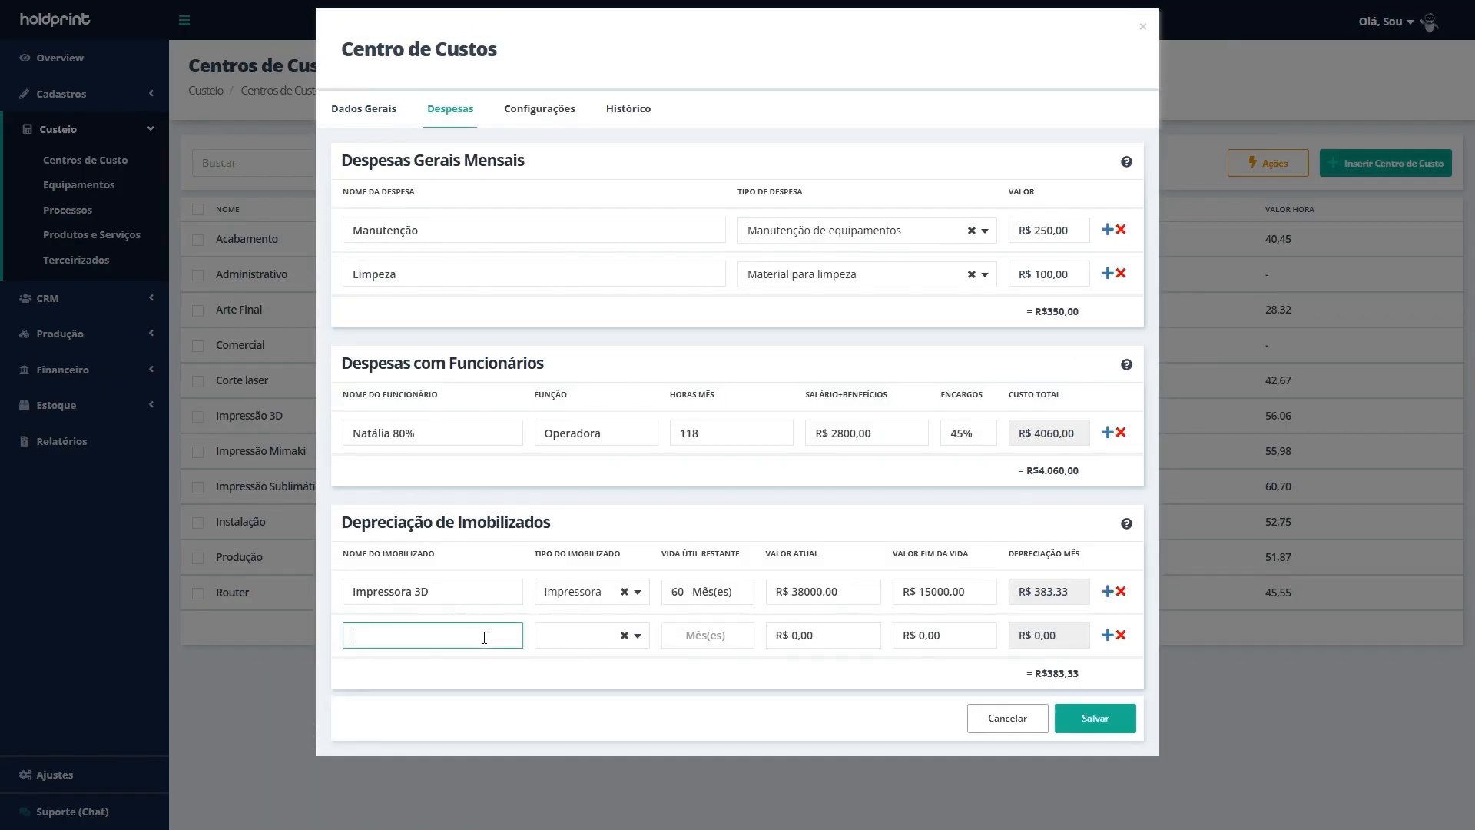
pyautogui.moveTo(484, 596); pyautogui.dragTo(321, 628)
pyautogui.click(474, 647)
pyautogui.hotkey('ctrl', 'v')
pyautogui.click(598, 643)
pyautogui.click(598, 676)
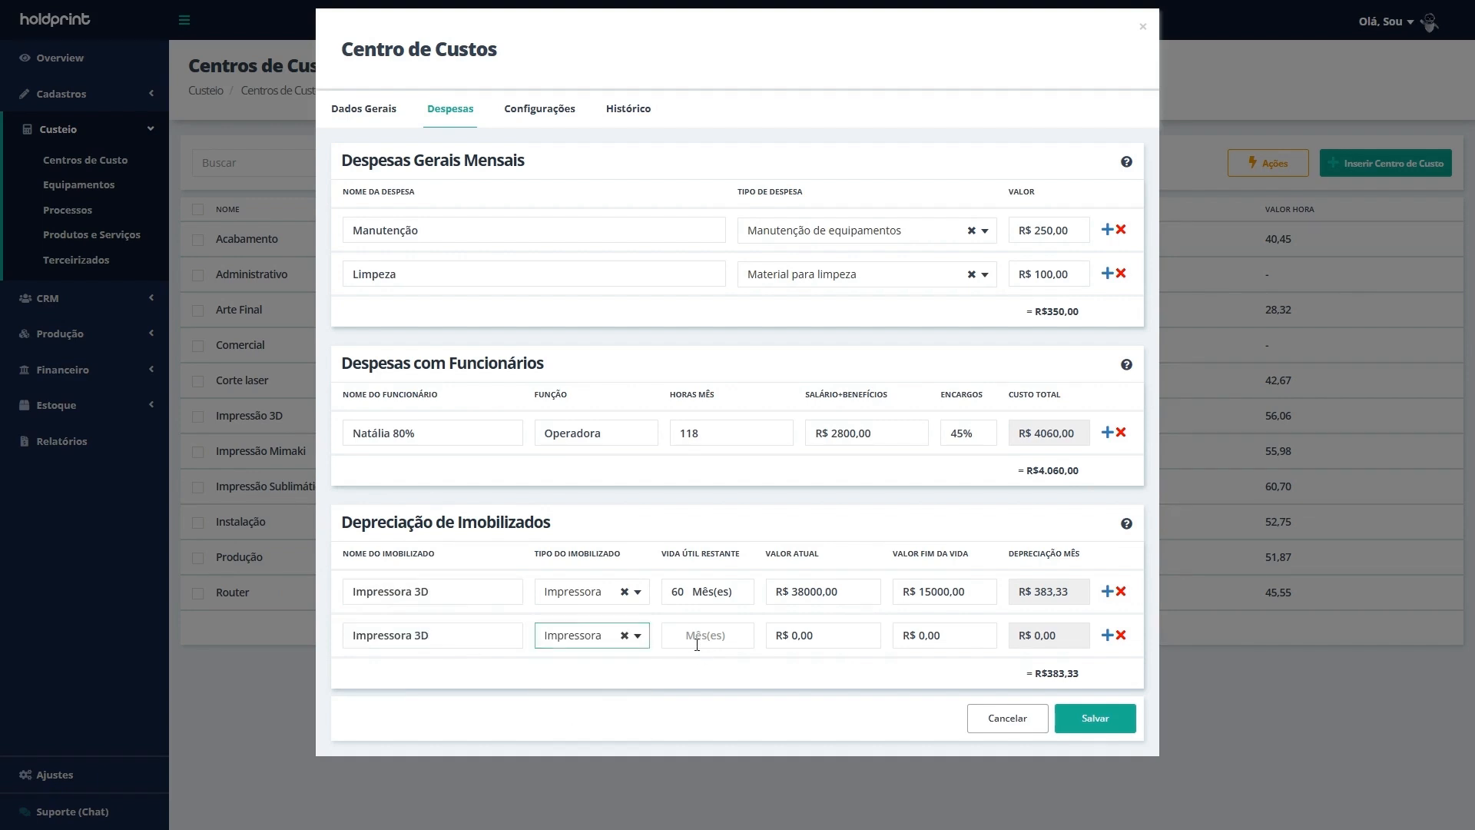
# Step: Give the second Impressora 3D 60 months of remaining life, a current value of 30000 and an end-of-life value of 10000, and save
pyautogui.click(699, 638)
pyautogui.write('60 Mês(es')
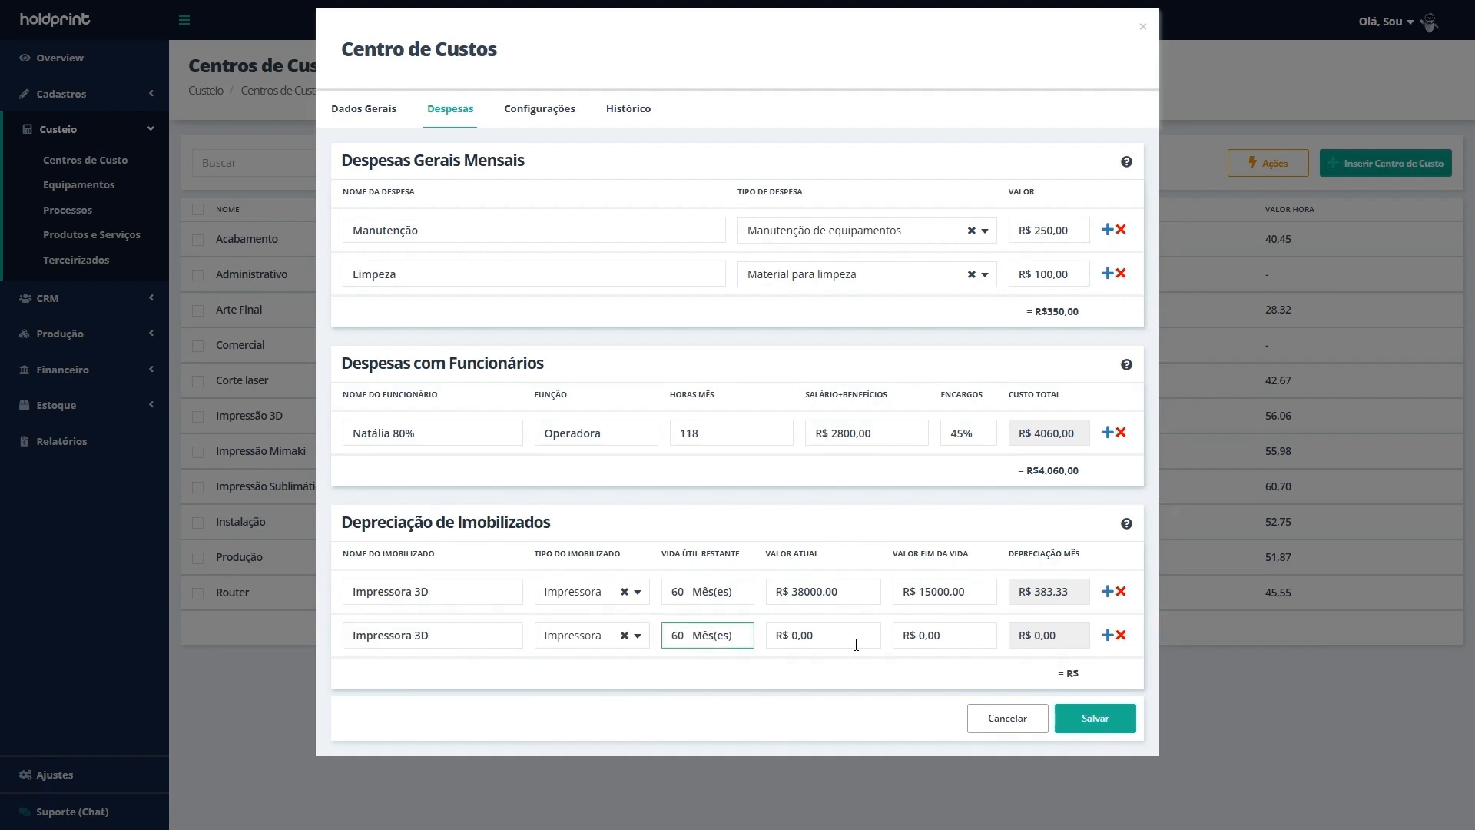
pyautogui.click(856, 644)
pyautogui.write('3000')
pyautogui.write('0')
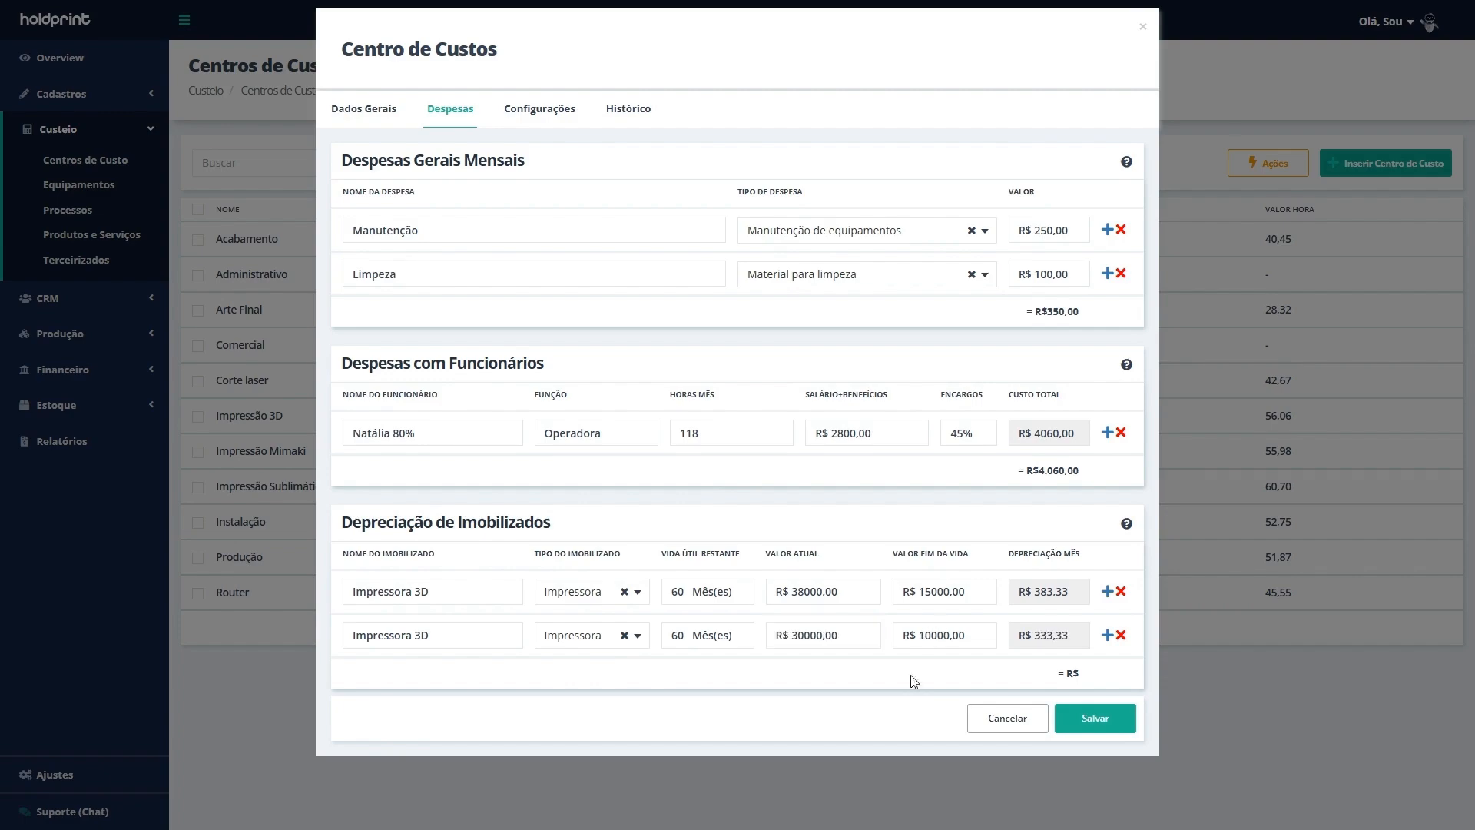
pyautogui.click(1095, 723)
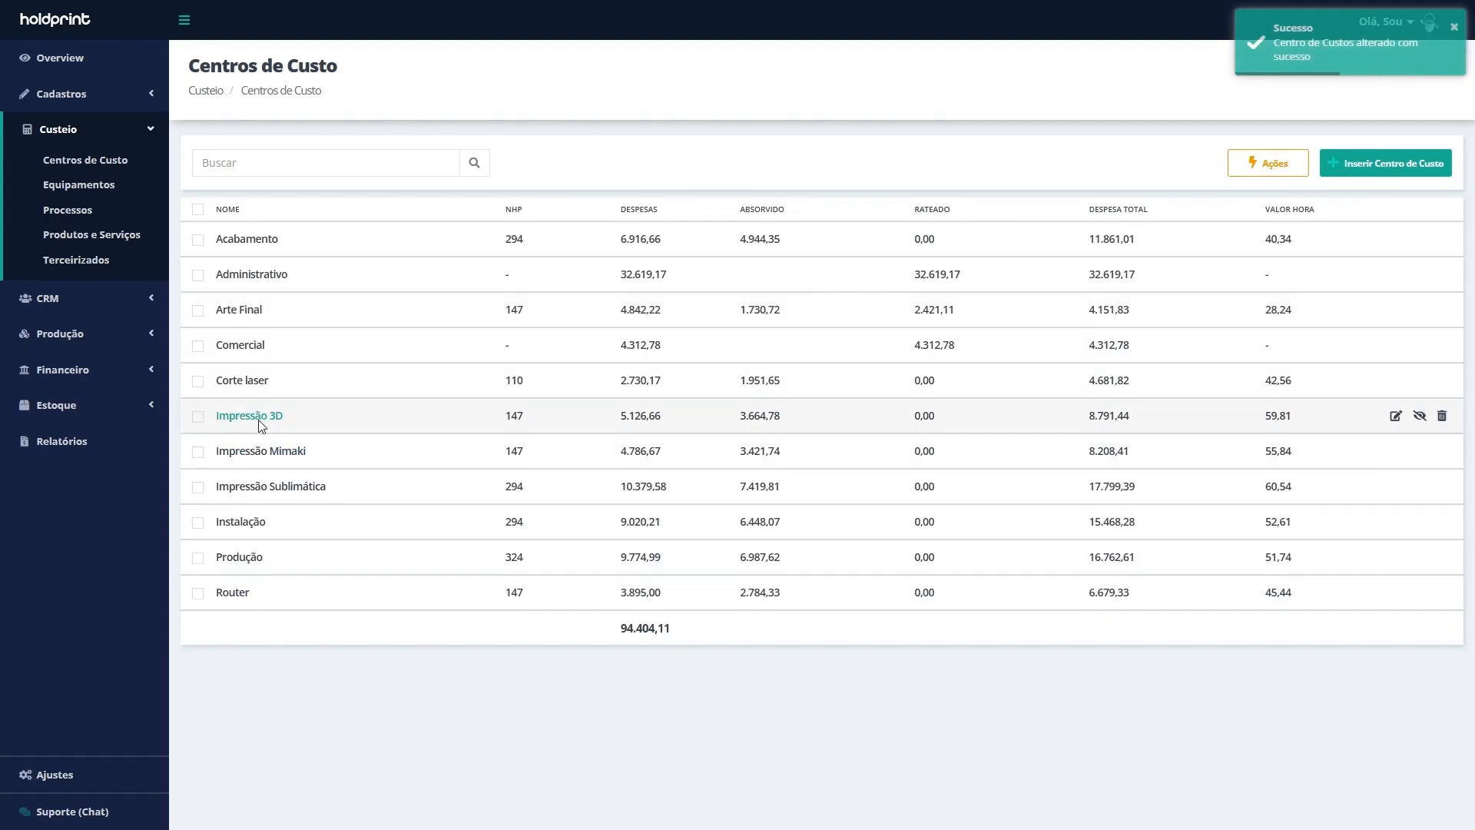
# Step: In Impressão 3D's expenses, rename both depreciation assets as Impressora 3D 147
pyautogui.click(258, 420)
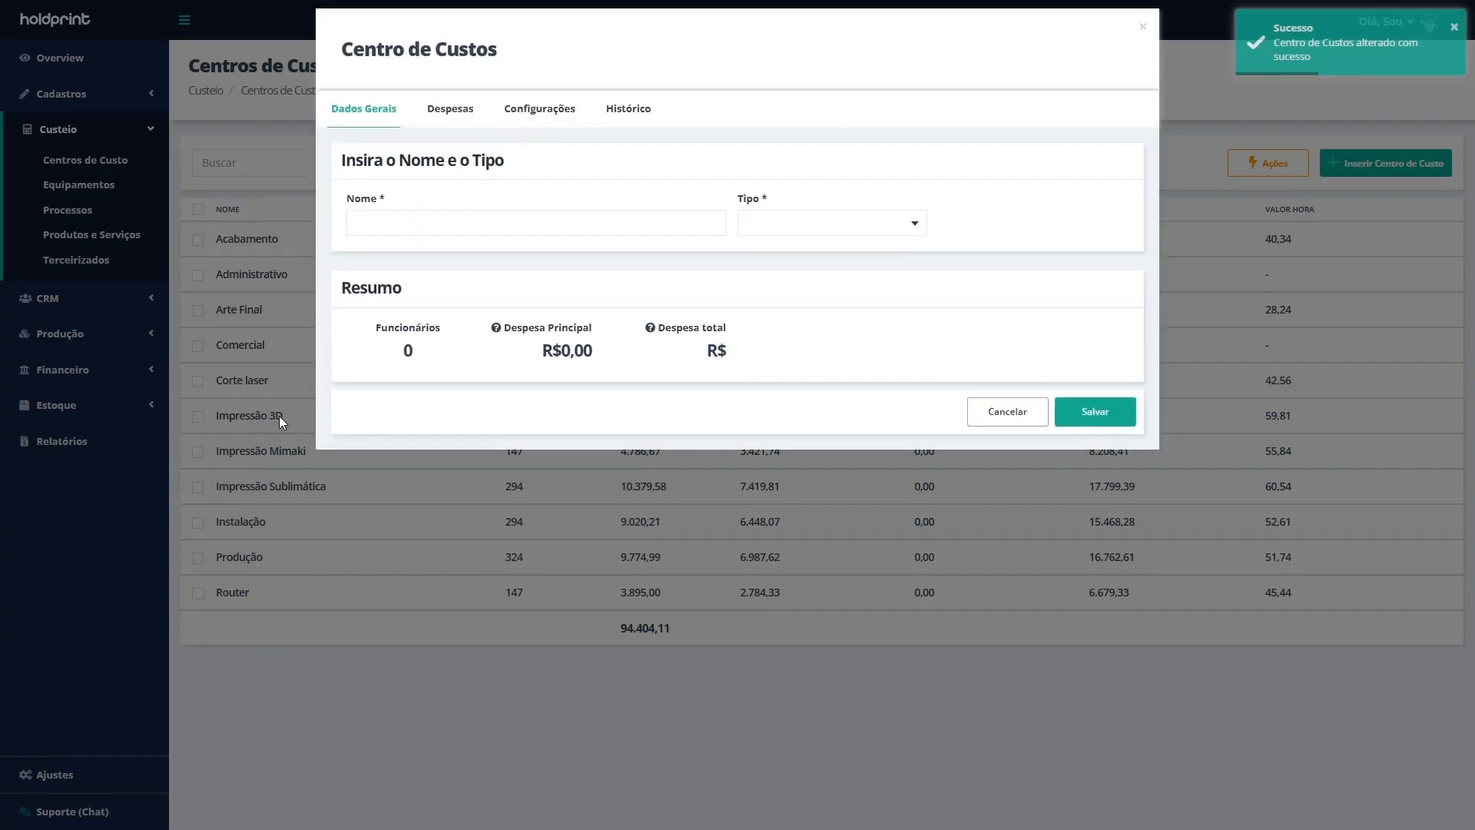
pyautogui.click(454, 121)
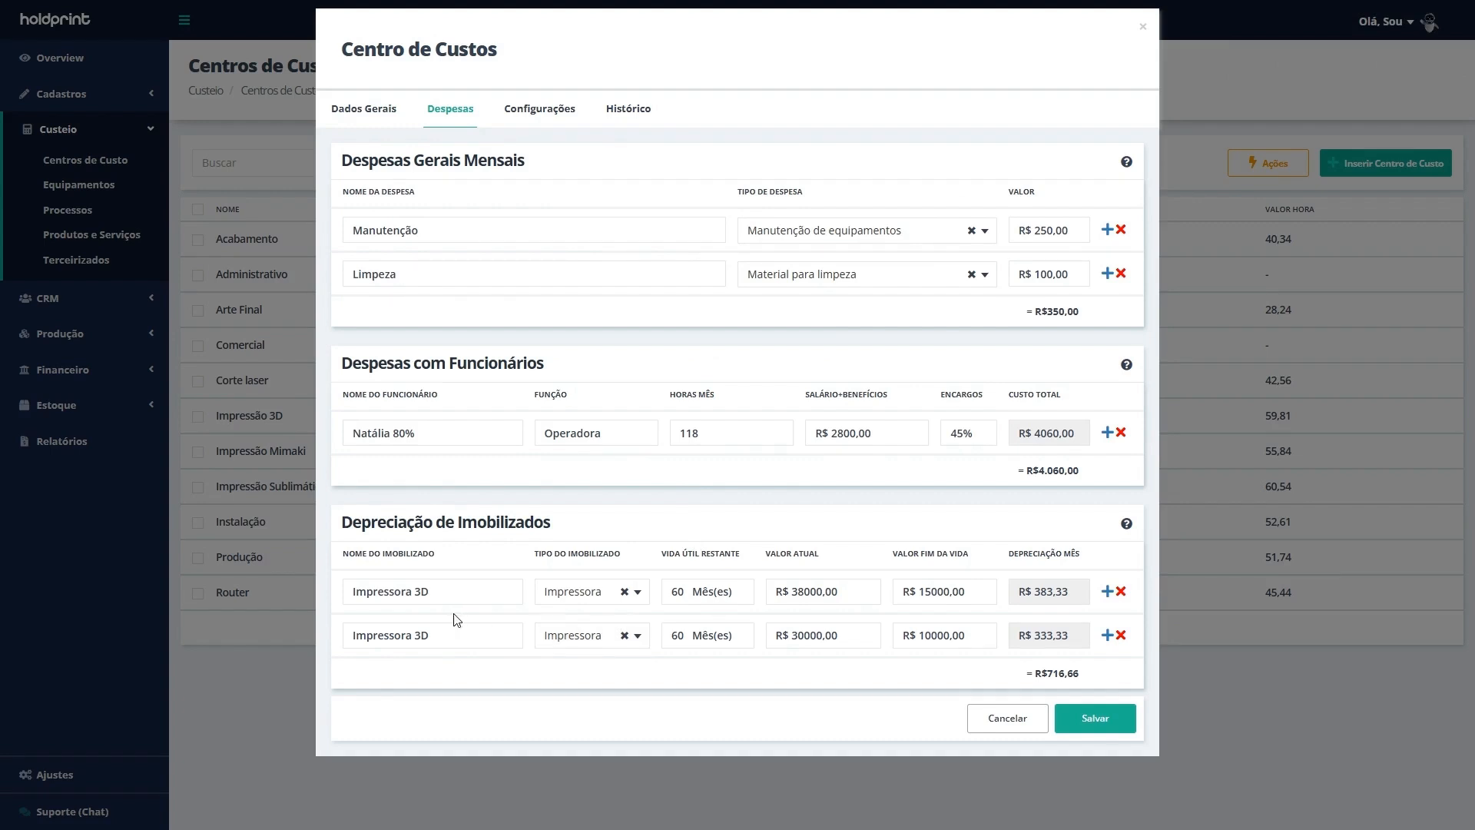
pyautogui.click(503, 595)
pyautogui.click(511, 643)
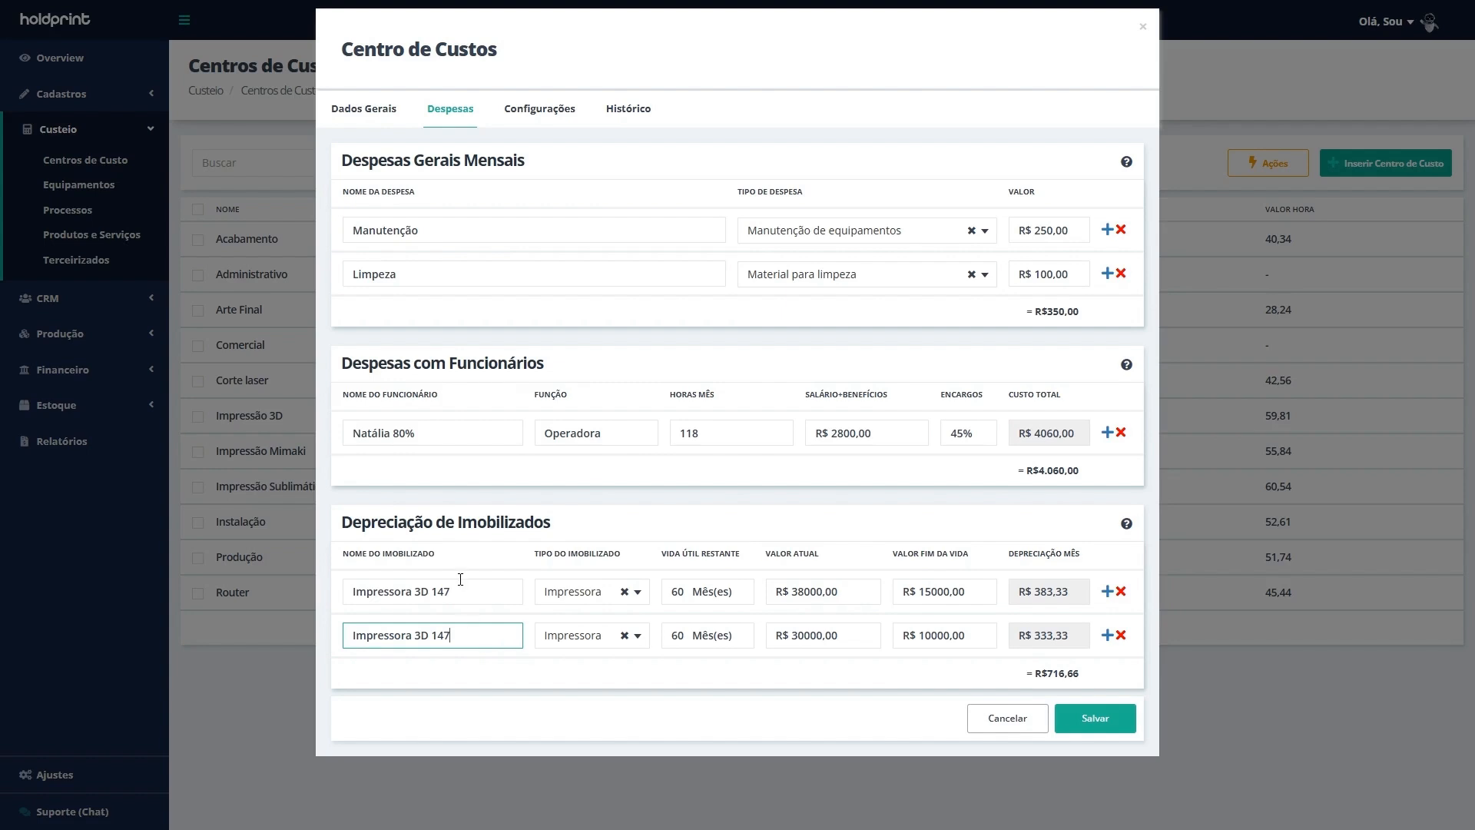
# Step: Multiply 147 by 2 in the Windows calculator, copy the result and return to the cost center
pyautogui.click(1120, 371)
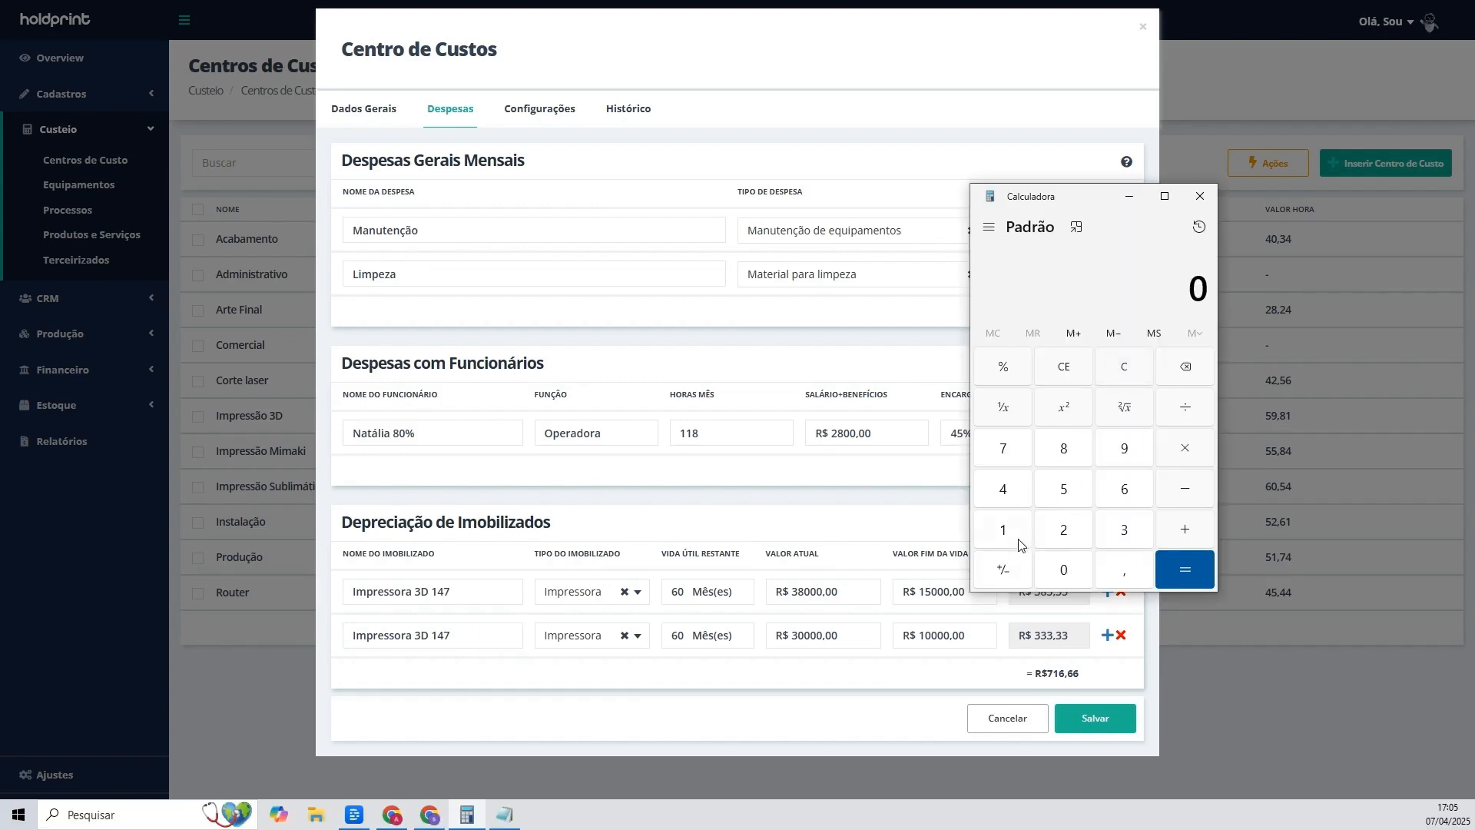
pyautogui.click(1011, 529)
pyautogui.click(1001, 483)
pyautogui.click(1008, 443)
pyautogui.click(1184, 448)
pyautogui.click(1064, 530)
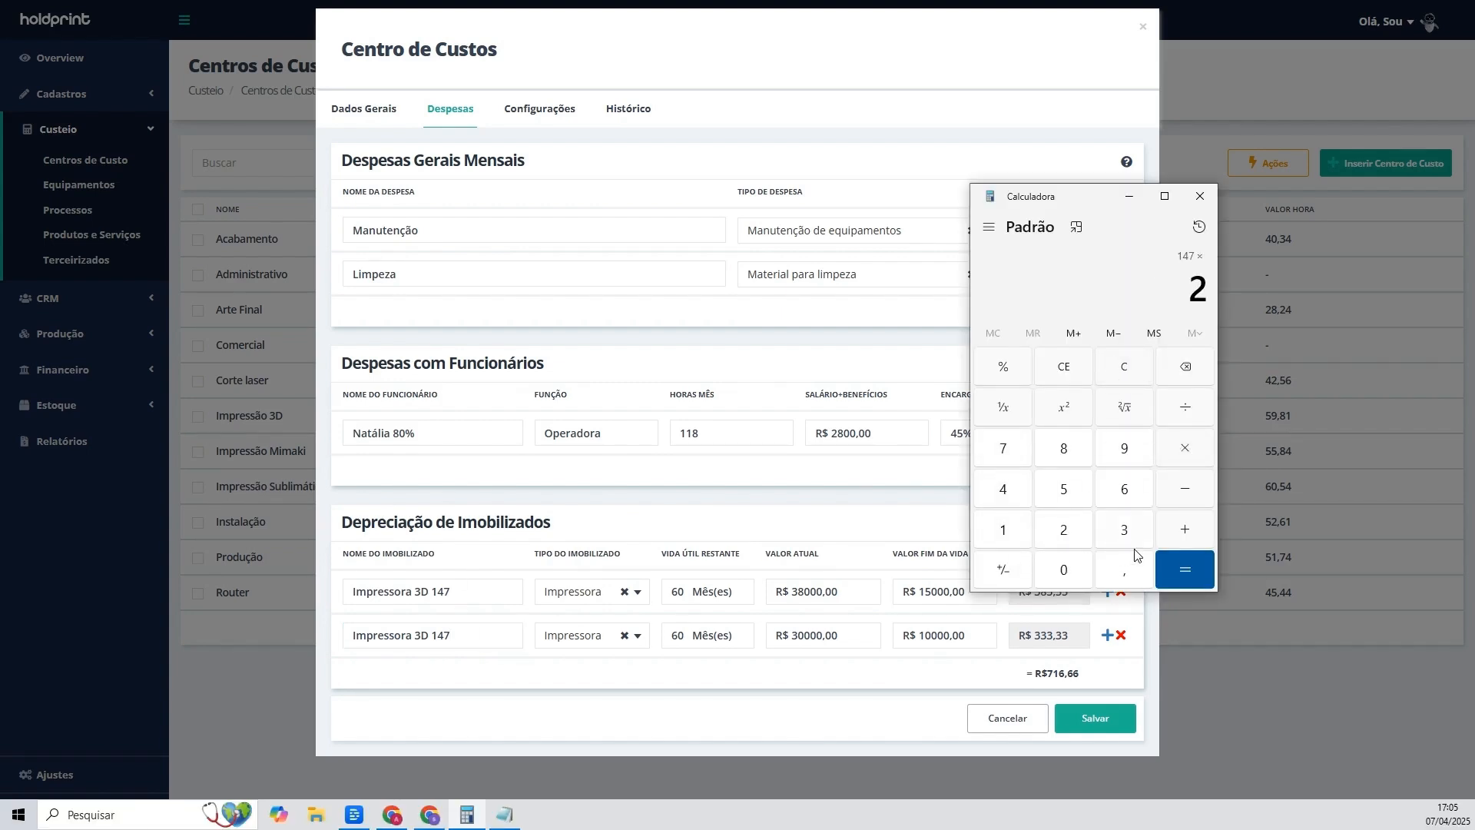
pyautogui.click(1182, 576)
pyautogui.moveTo(1152, 302); pyautogui.dragTo(1214, 297)
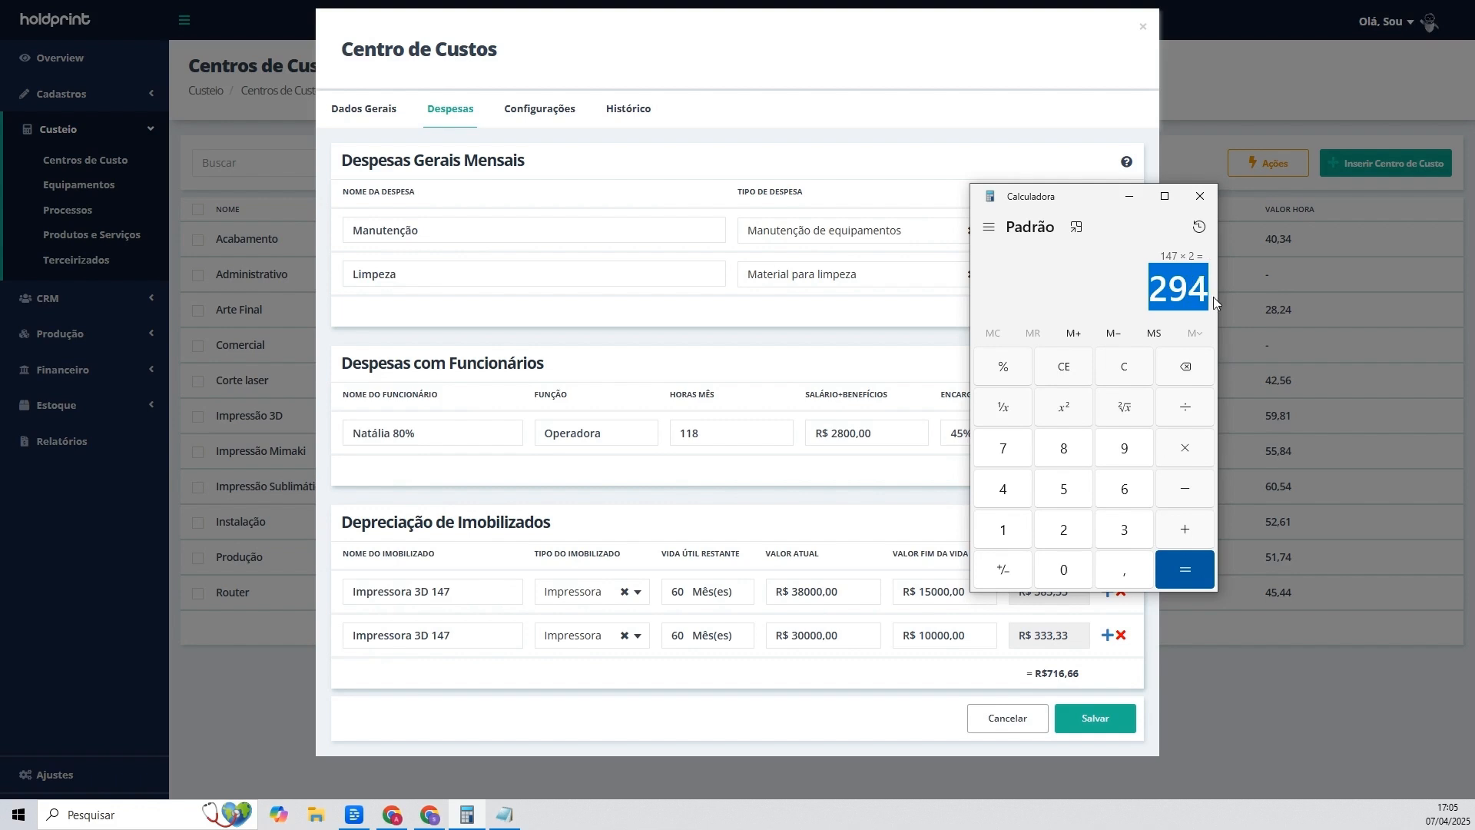
pyautogui.rightClick(1206, 301)
pyautogui.click(1214, 304)
pyautogui.click(1202, 195)
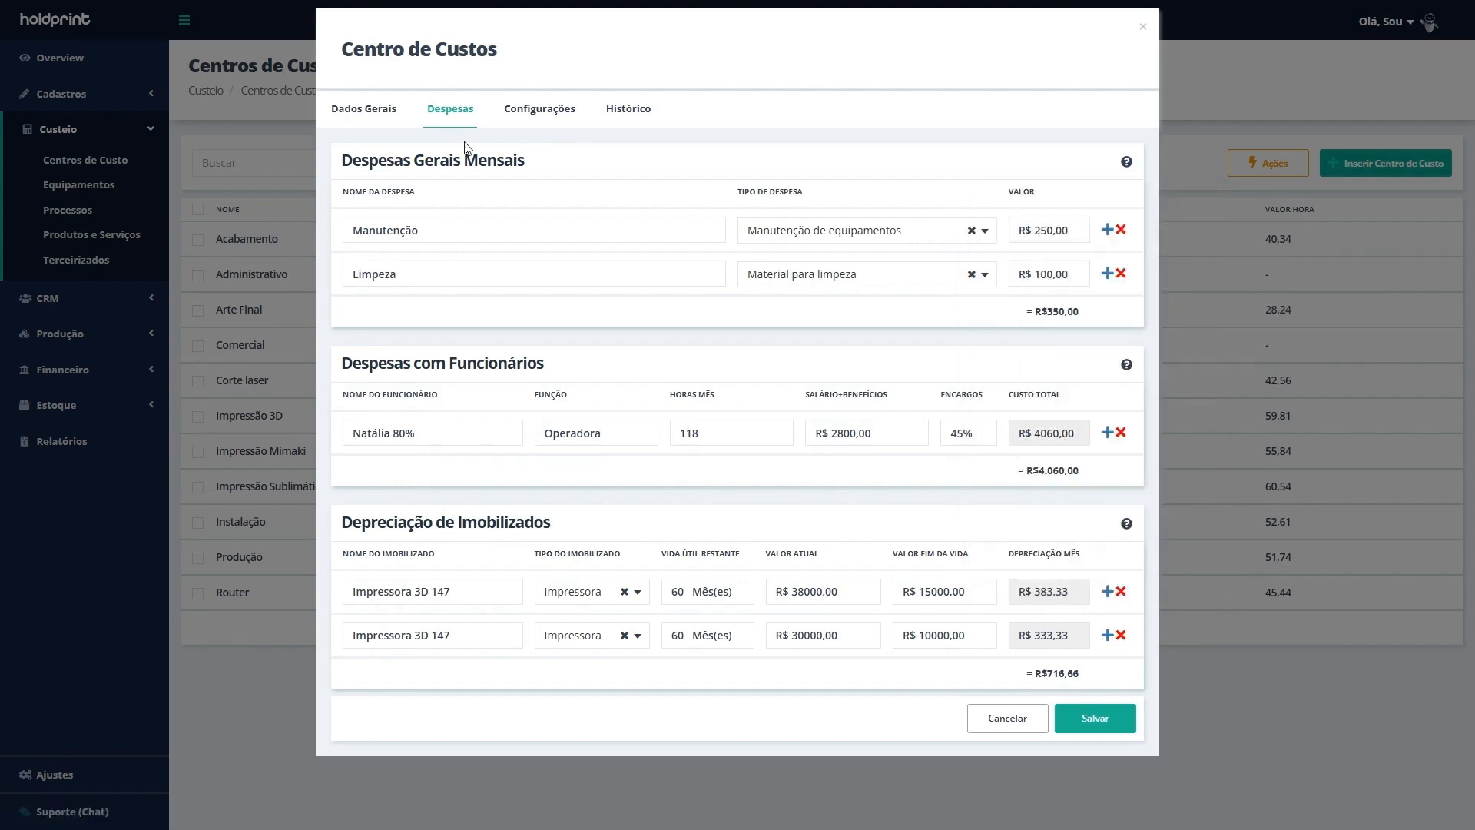
# Step: Set Impressão 3D's productive hours to 294, check its expenses, and save the cost center
pyautogui.click(384, 116)
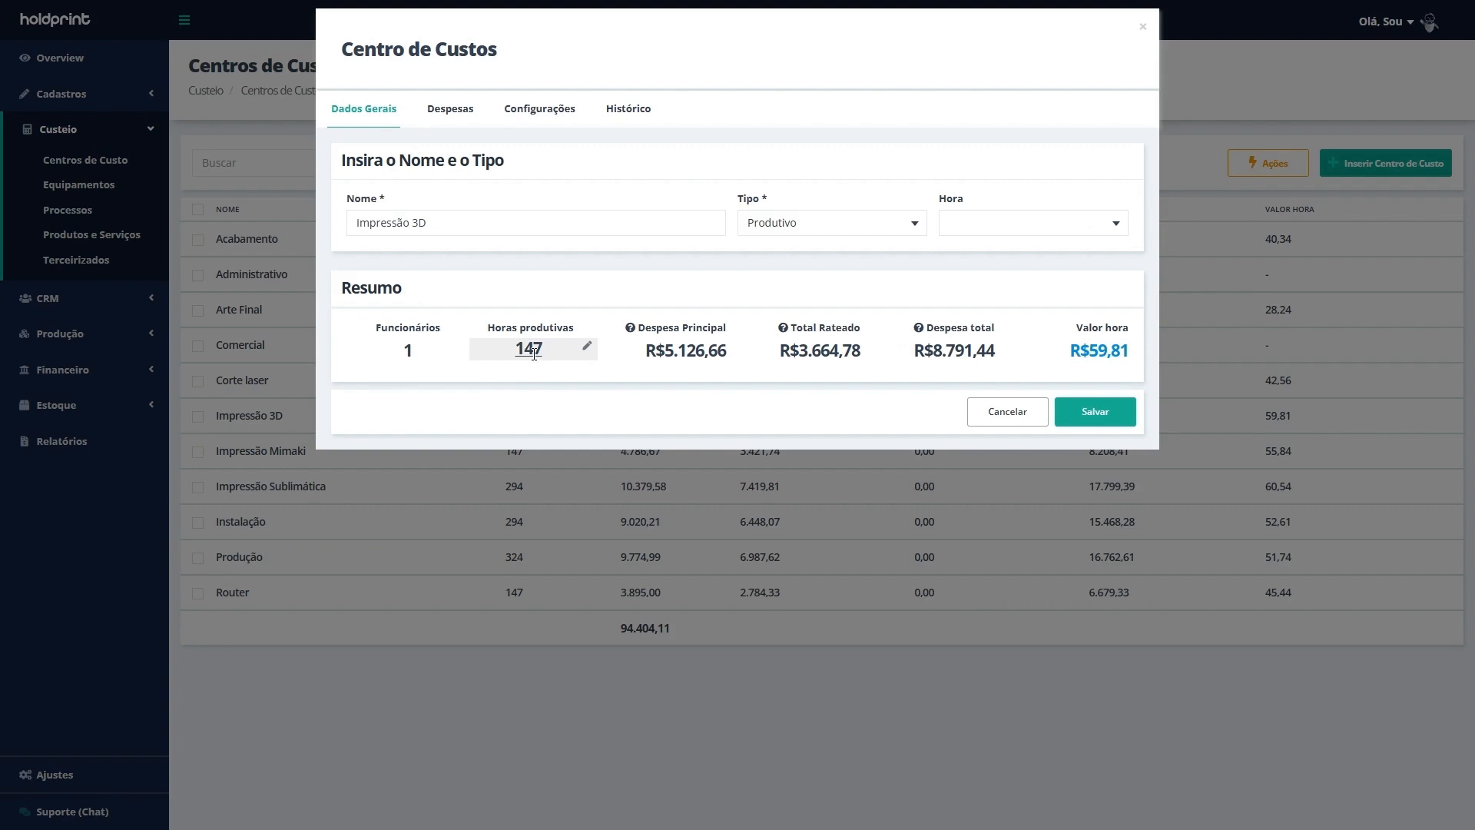
pyautogui.click(585, 346)
pyautogui.moveTo(542, 347); pyautogui.dragTo(518, 347)
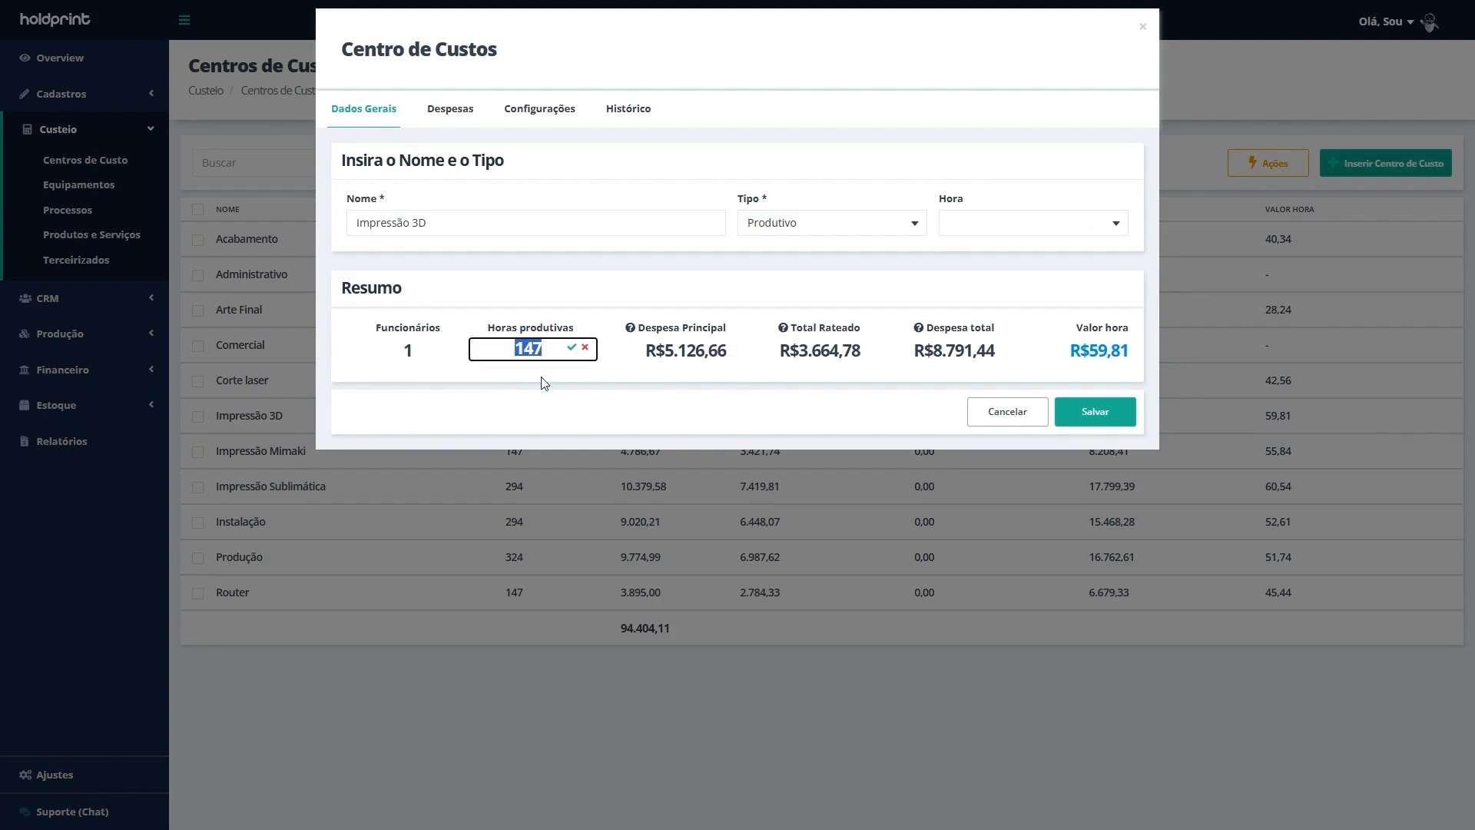
pyautogui.write('294')
pyautogui.click(571, 347)
pyautogui.click(451, 109)
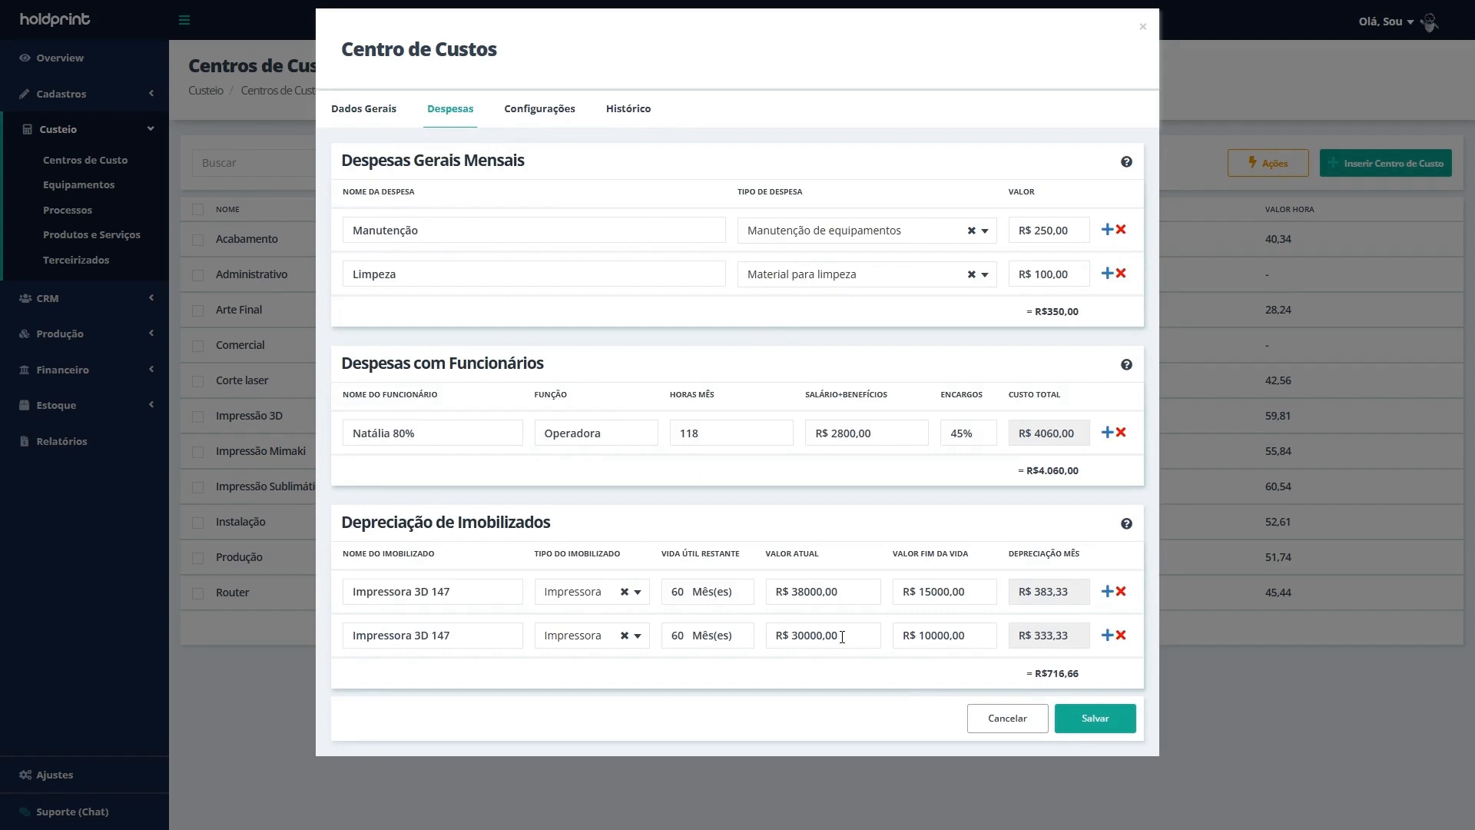
pyautogui.click(384, 109)
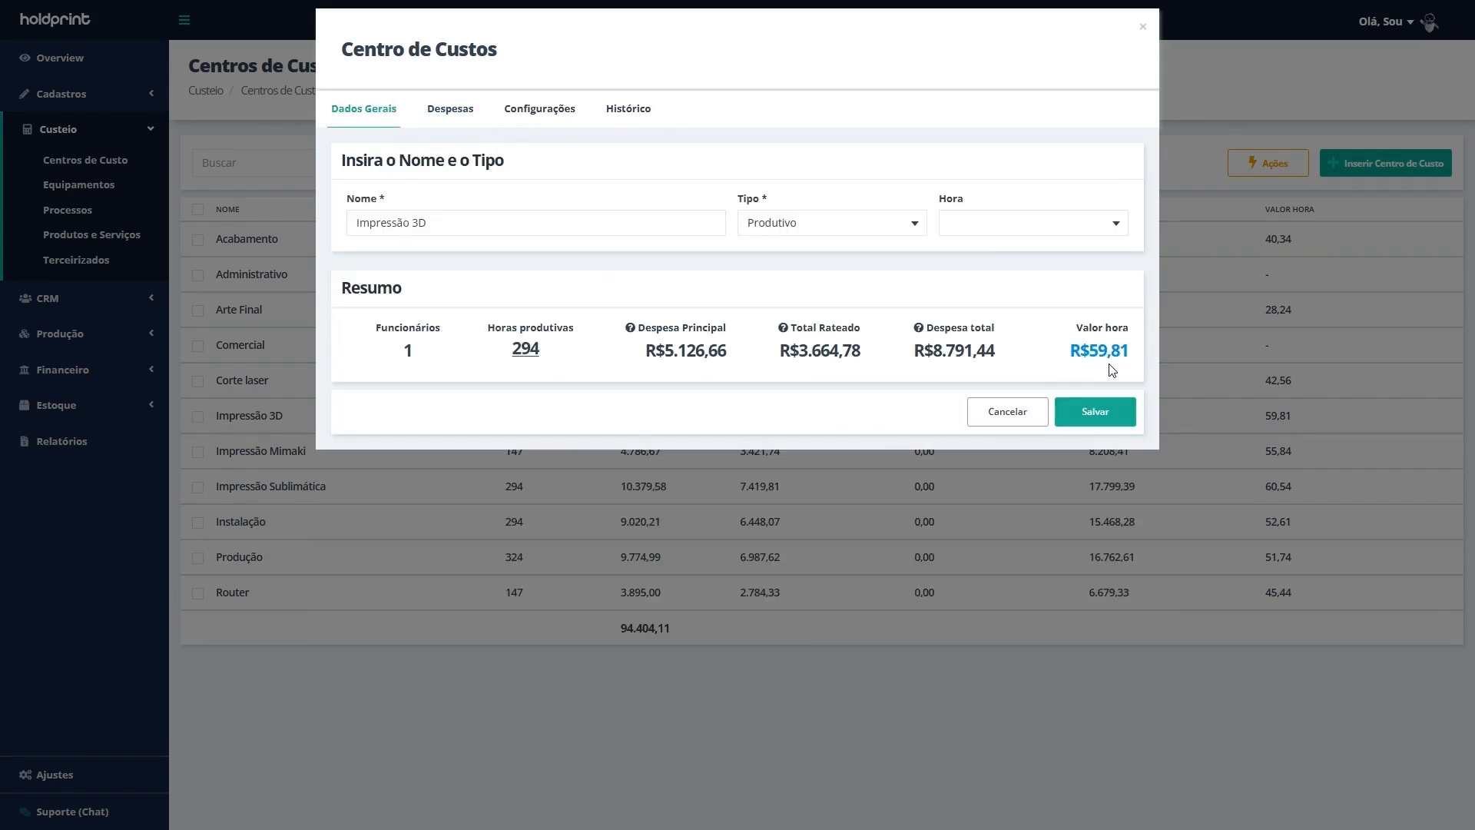
pyautogui.click(1095, 415)
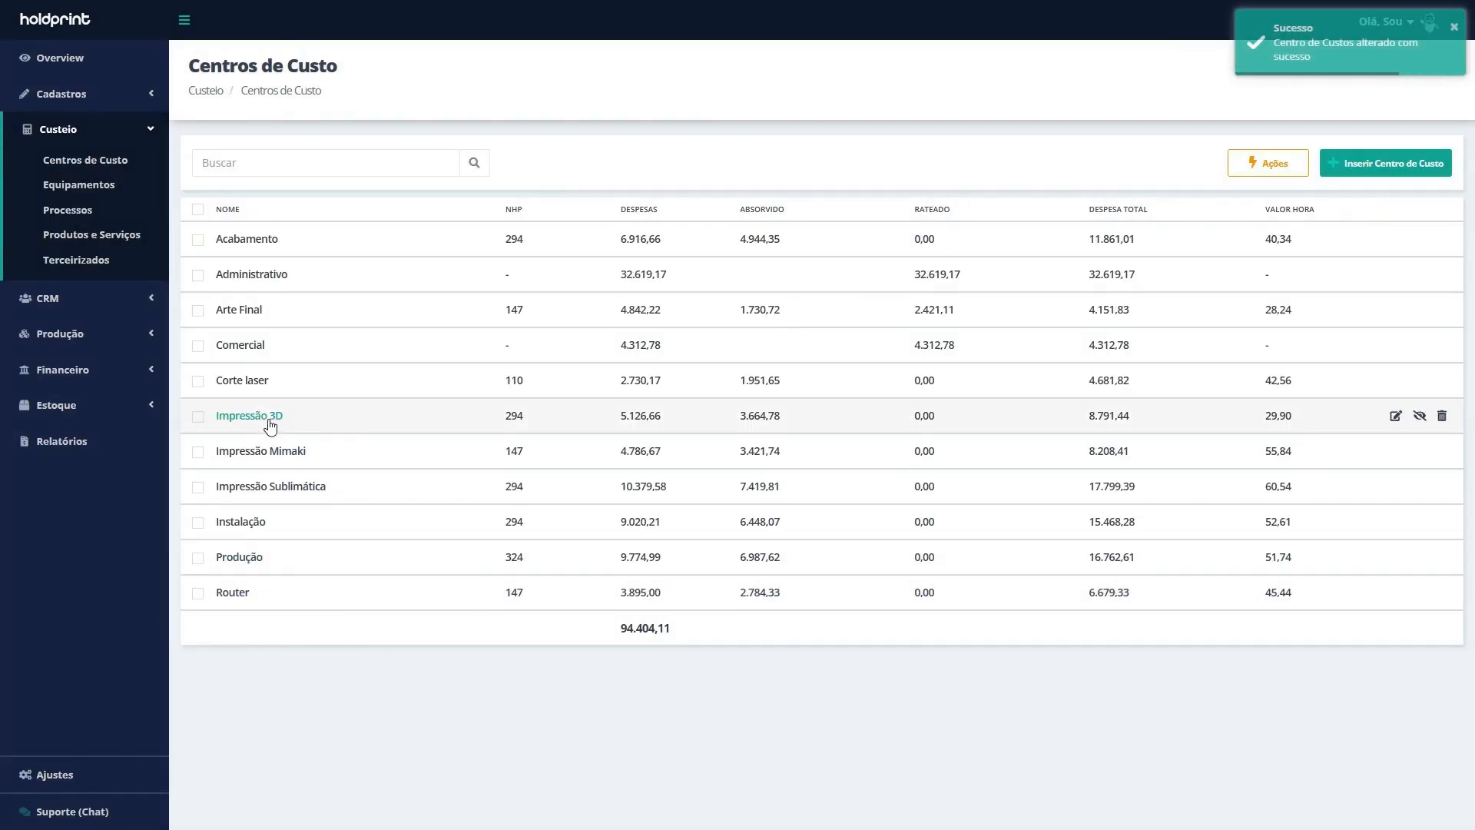
# Step: Reopen Impressão 3D, check its hourly value and asset depreciation, and close it without changes
pyautogui.click(269, 421)
pyautogui.moveTo(1070, 353); pyautogui.dragTo(1134, 361)
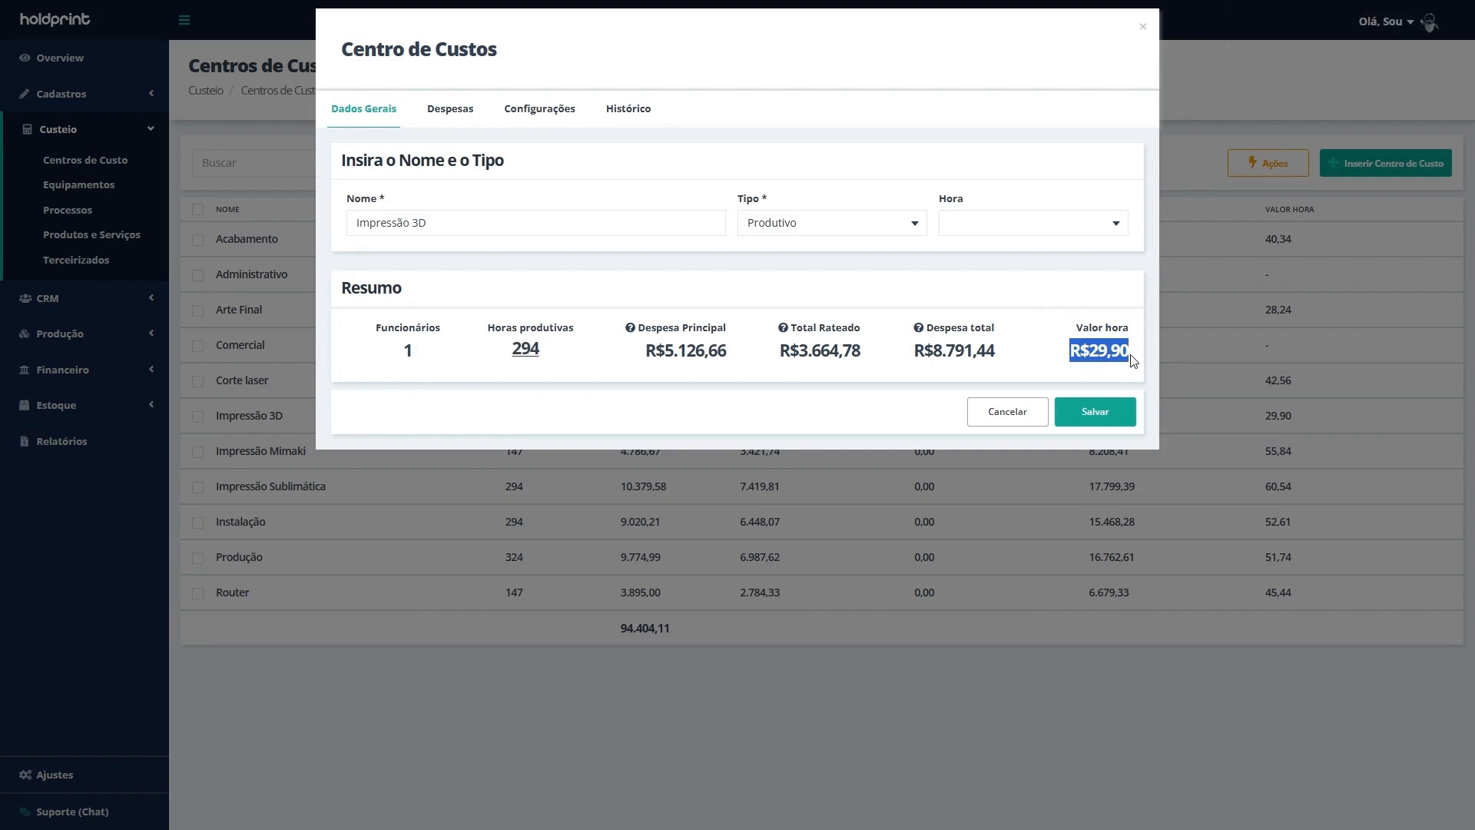
pyautogui.click(463, 110)
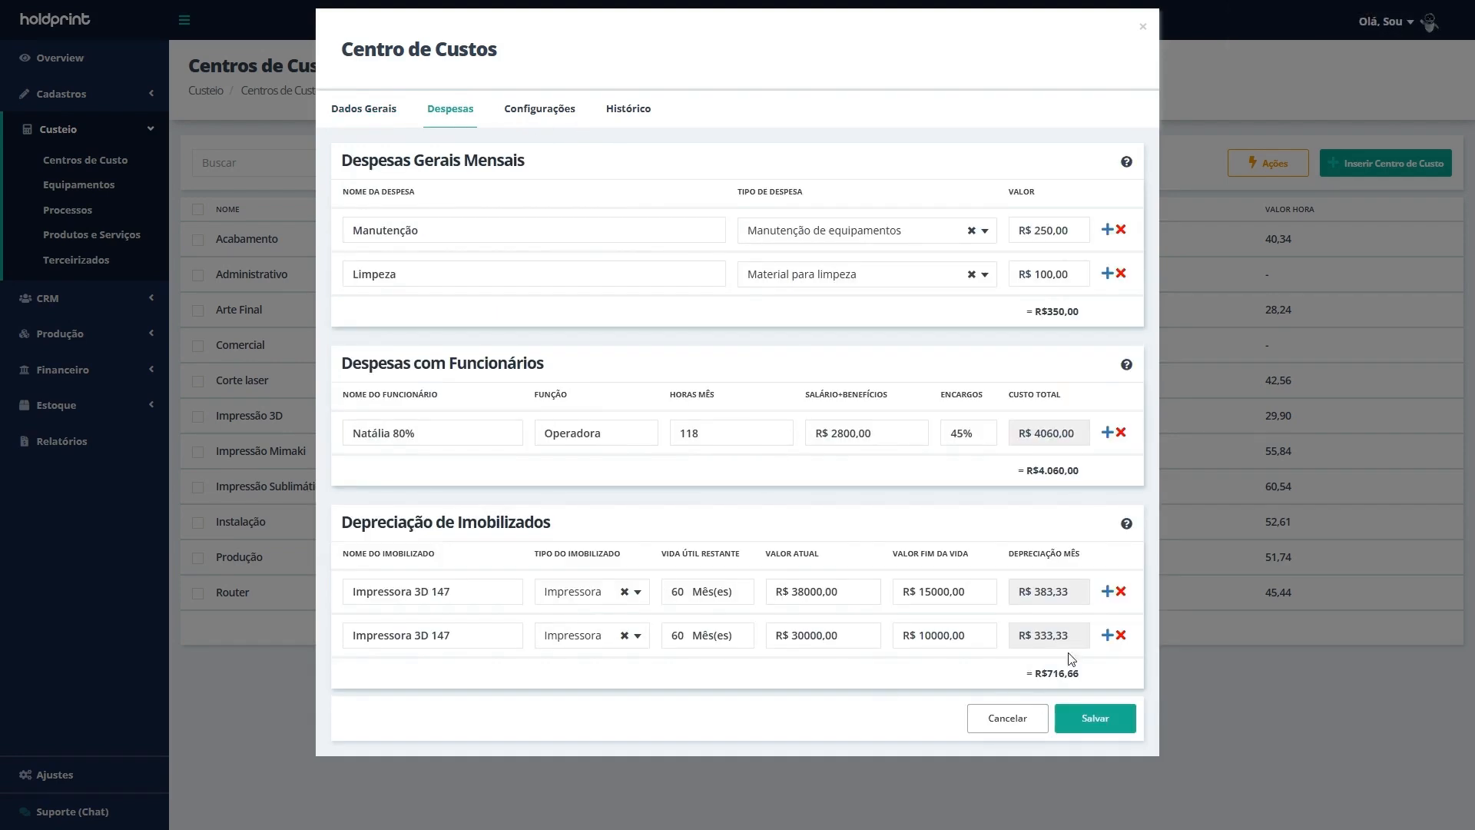
pyautogui.click(376, 110)
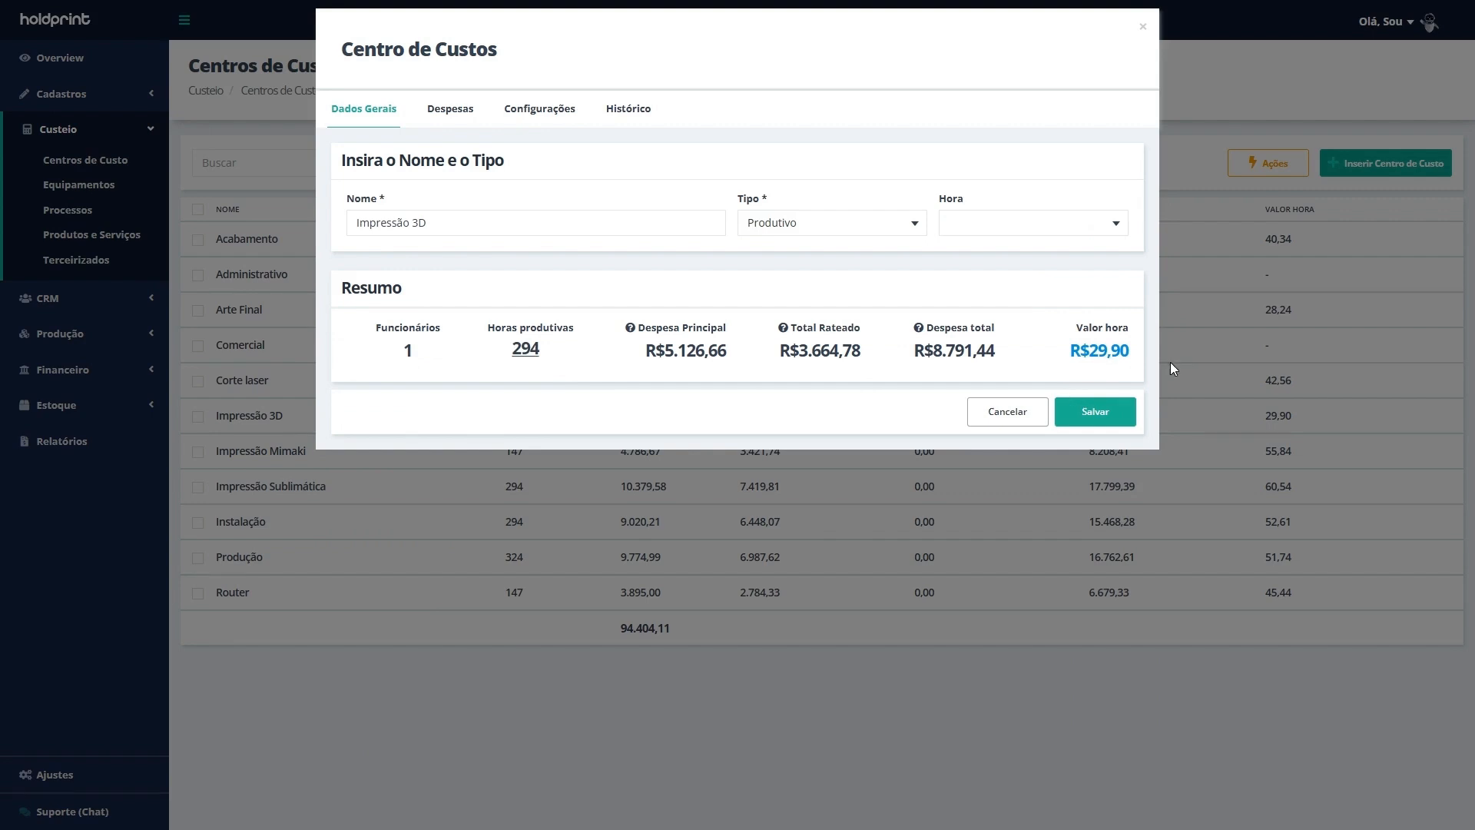
pyautogui.click(1142, 28)
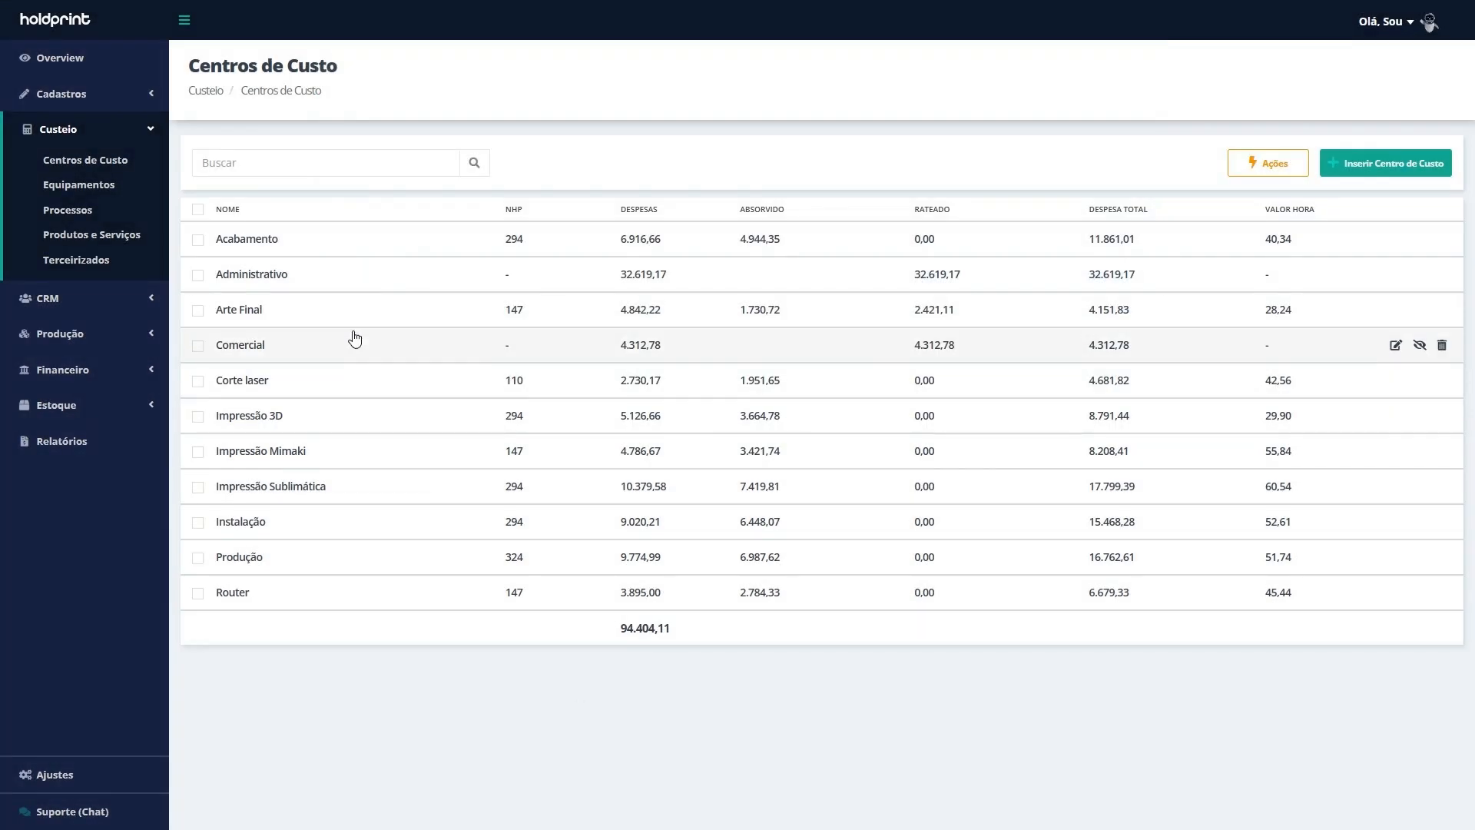
# Step: Open Acabamento's expenses, add the two employees' hours, 147 + 74, in the Windows calculator, and copy the sum
pyautogui.click(262, 244)
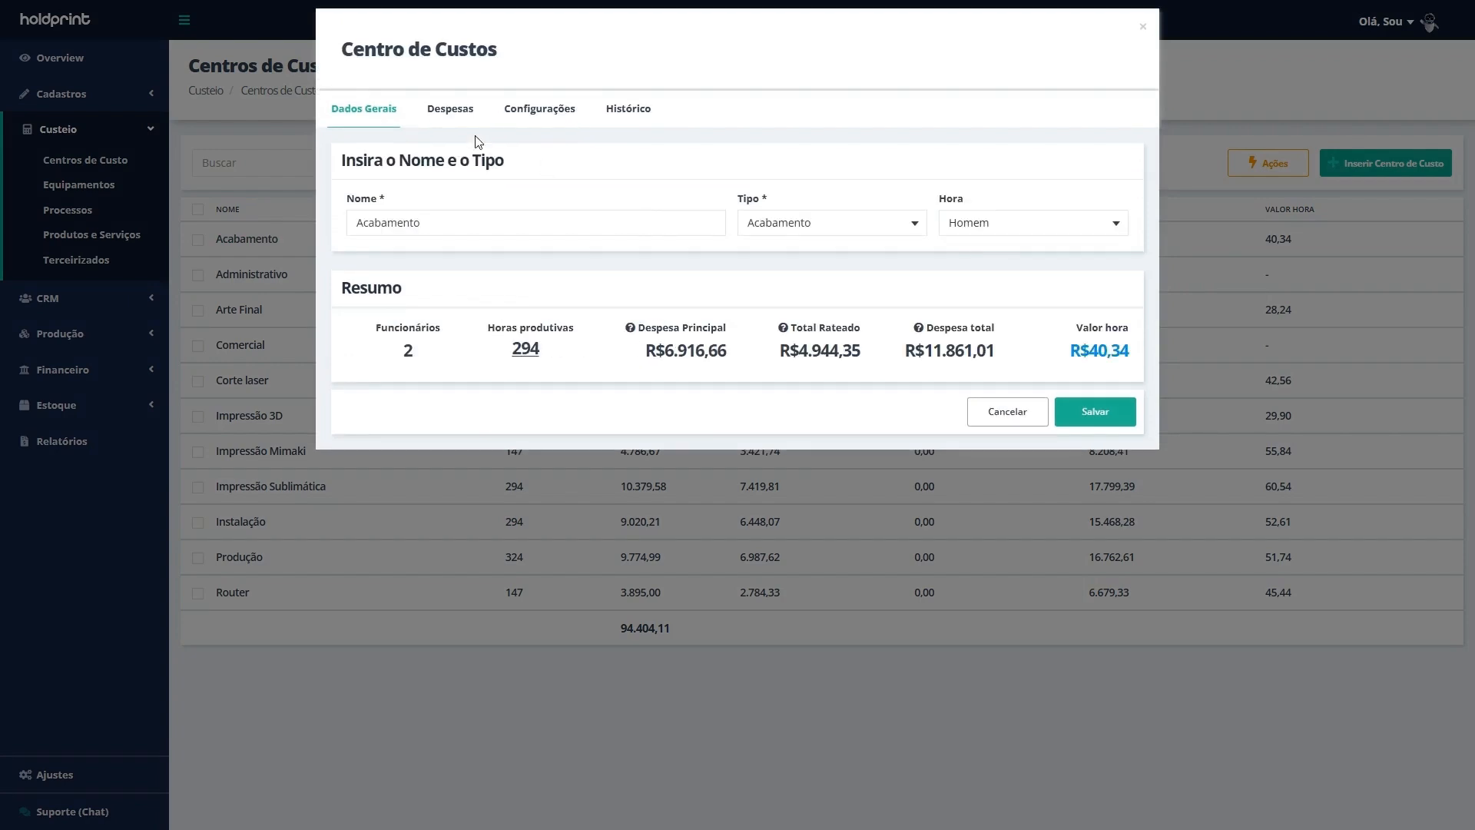
pyautogui.click(459, 120)
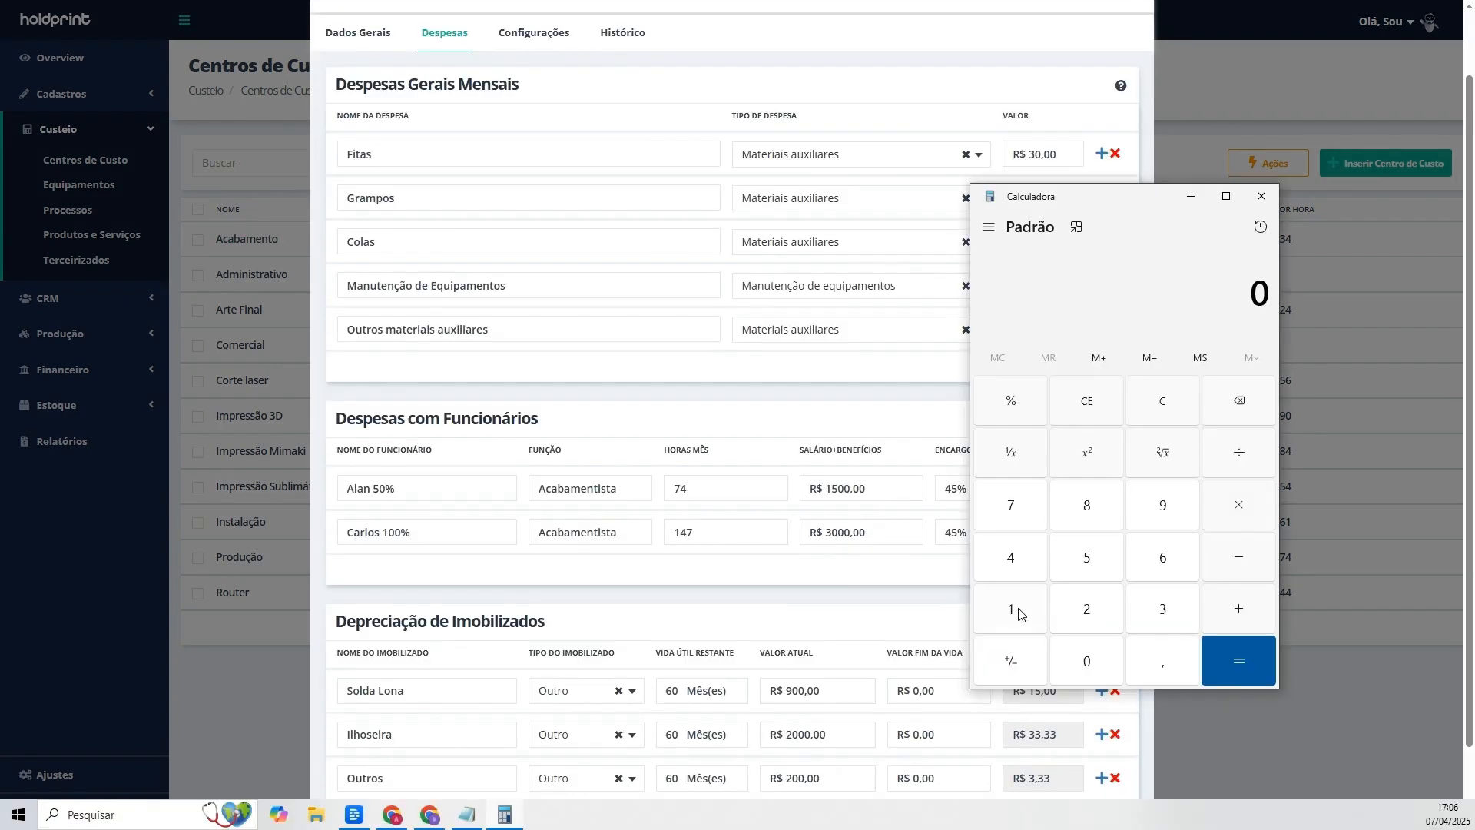
pyautogui.click(1017, 605)
pyautogui.click(1014, 549)
pyautogui.click(1011, 513)
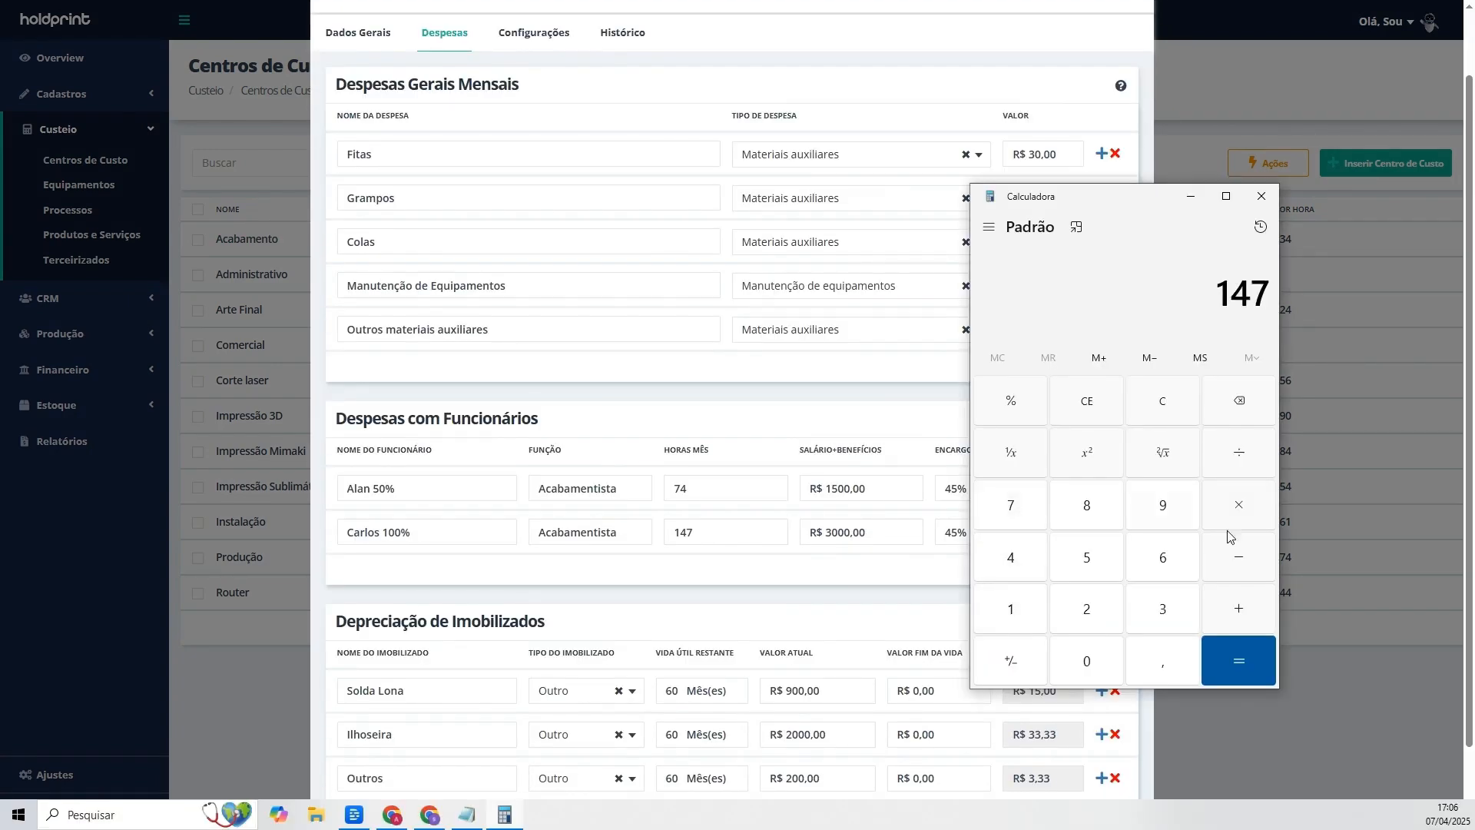
pyautogui.click(1238, 609)
pyautogui.click(1016, 507)
pyautogui.click(1010, 557)
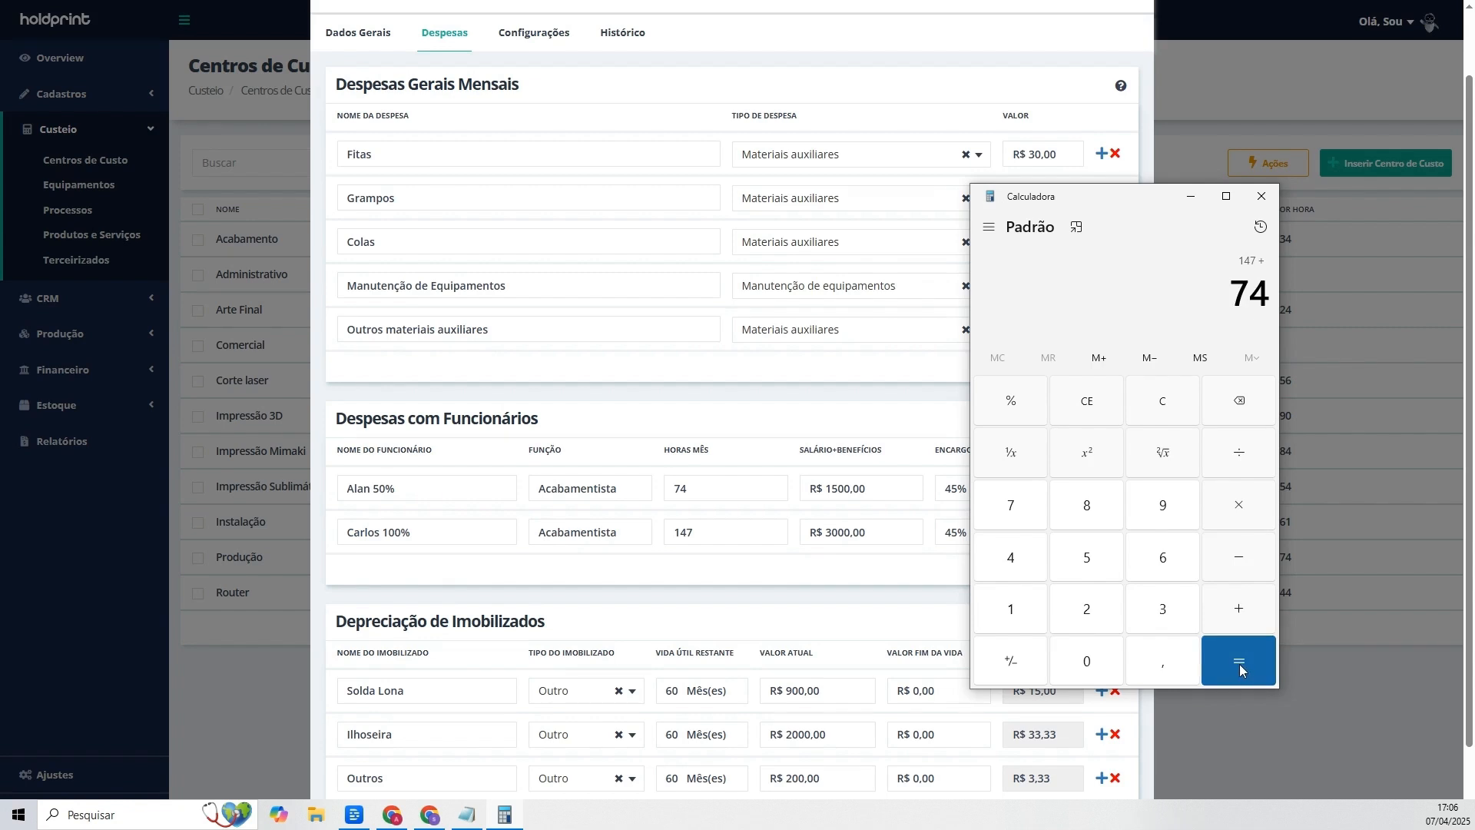
pyautogui.click(1238, 663)
pyautogui.moveTo(1216, 302); pyautogui.dragTo(1272, 302)
pyautogui.rightClick(1260, 304)
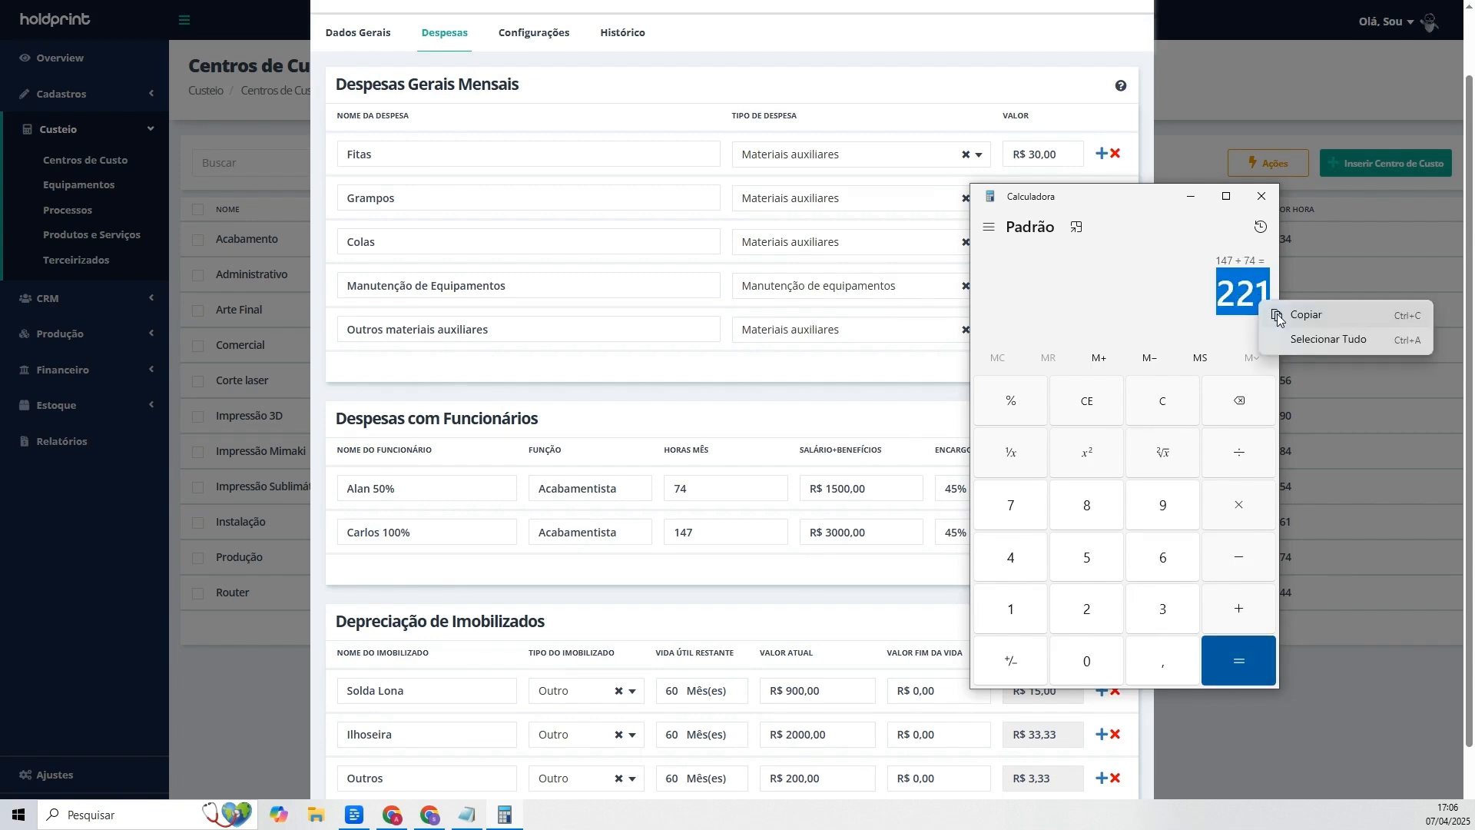
pyautogui.click(842, 404)
# Step: Set Acabamento's productive hours to 221 and save the cost center
pyautogui.click(377, 45)
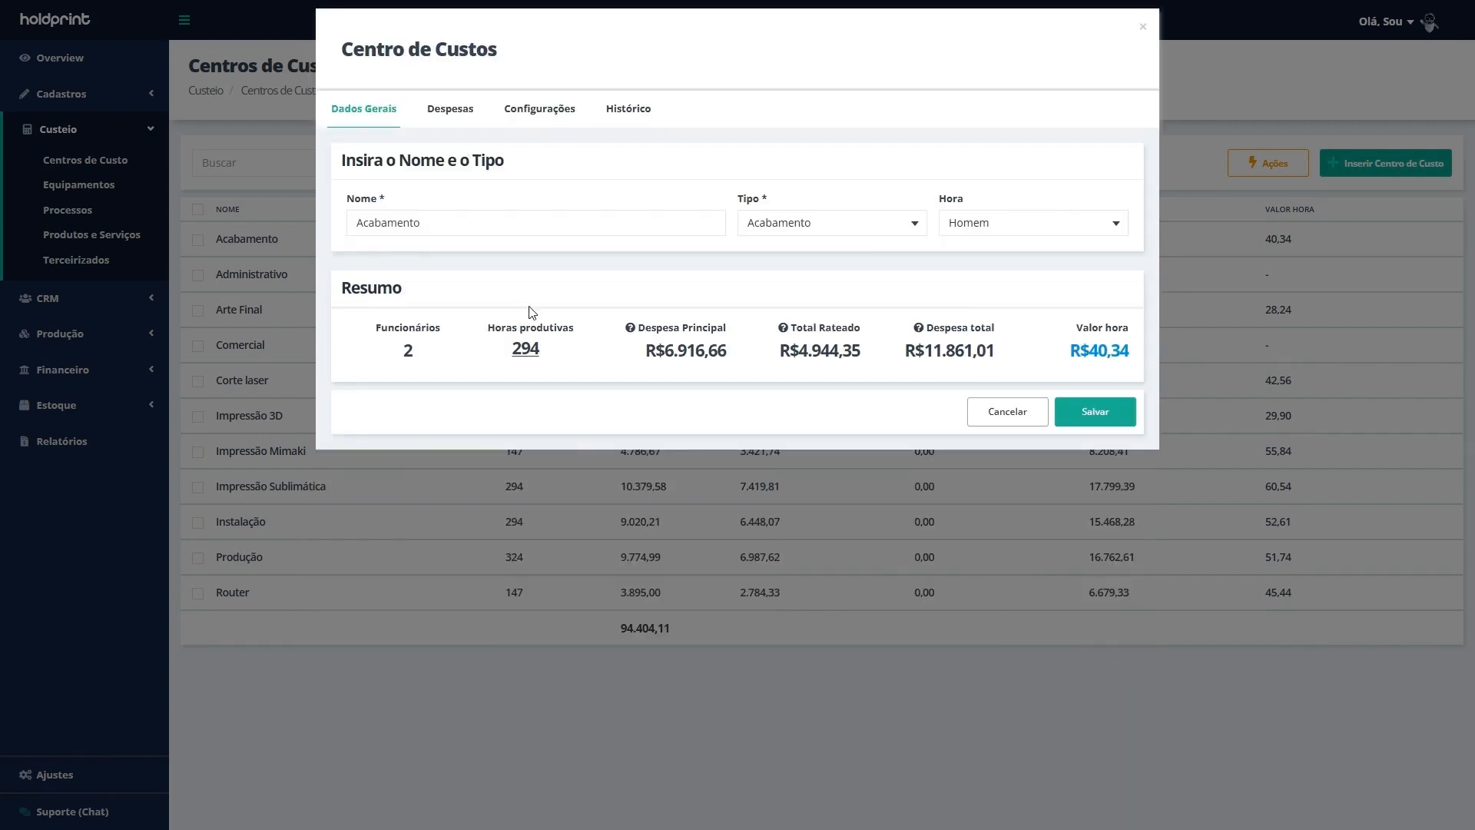
pyautogui.click(578, 352)
pyautogui.hotkey('ctrl', 'a')
pyautogui.hotkey('ctrl', 'v')
pyautogui.click(573, 348)
pyautogui.click(1103, 413)
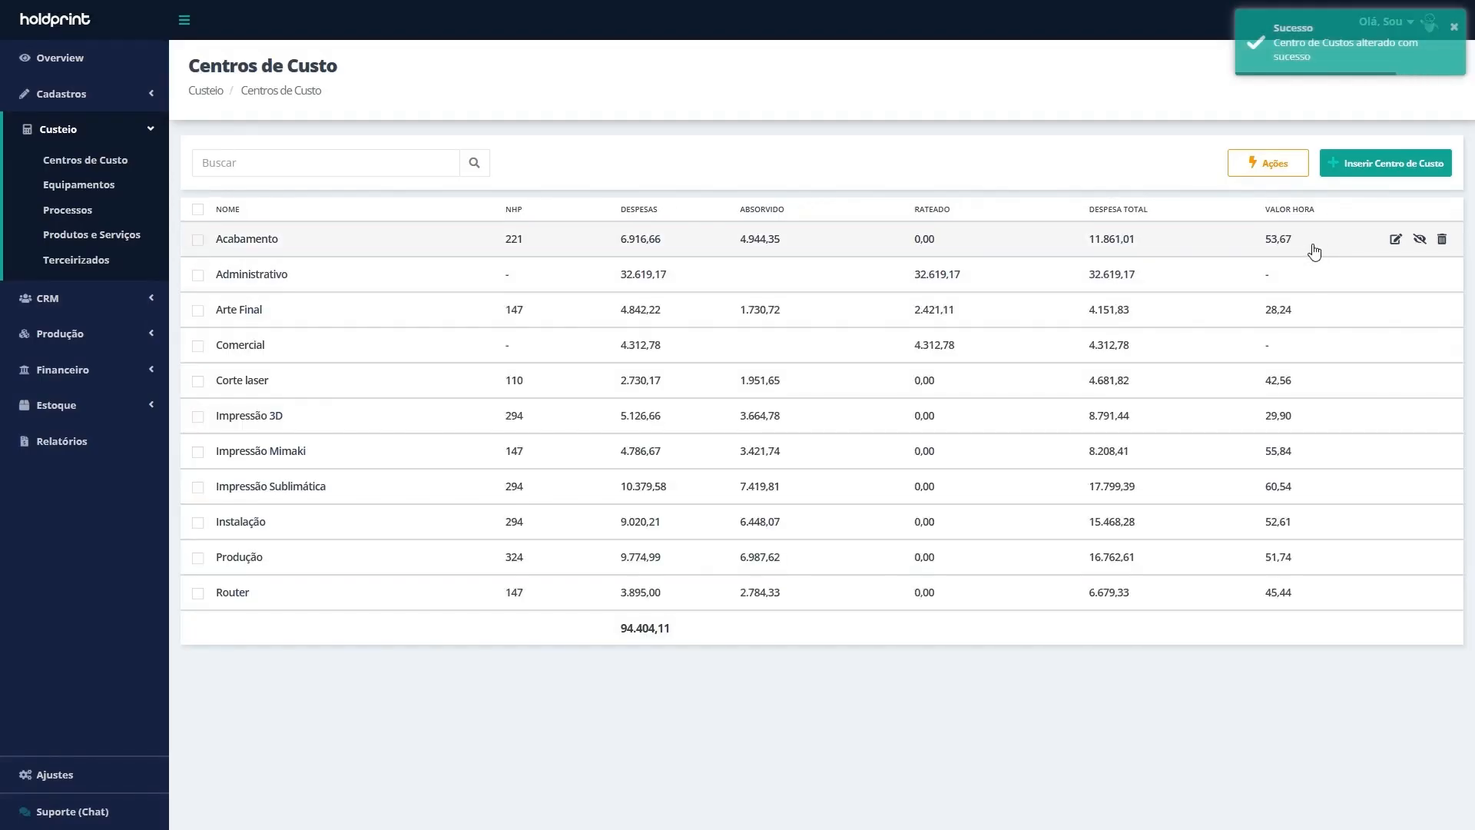
# Step: Check Acabamento's hourly value and hour type, review its expenses and employees, and close it
pyautogui.doubleClick(1277, 239)
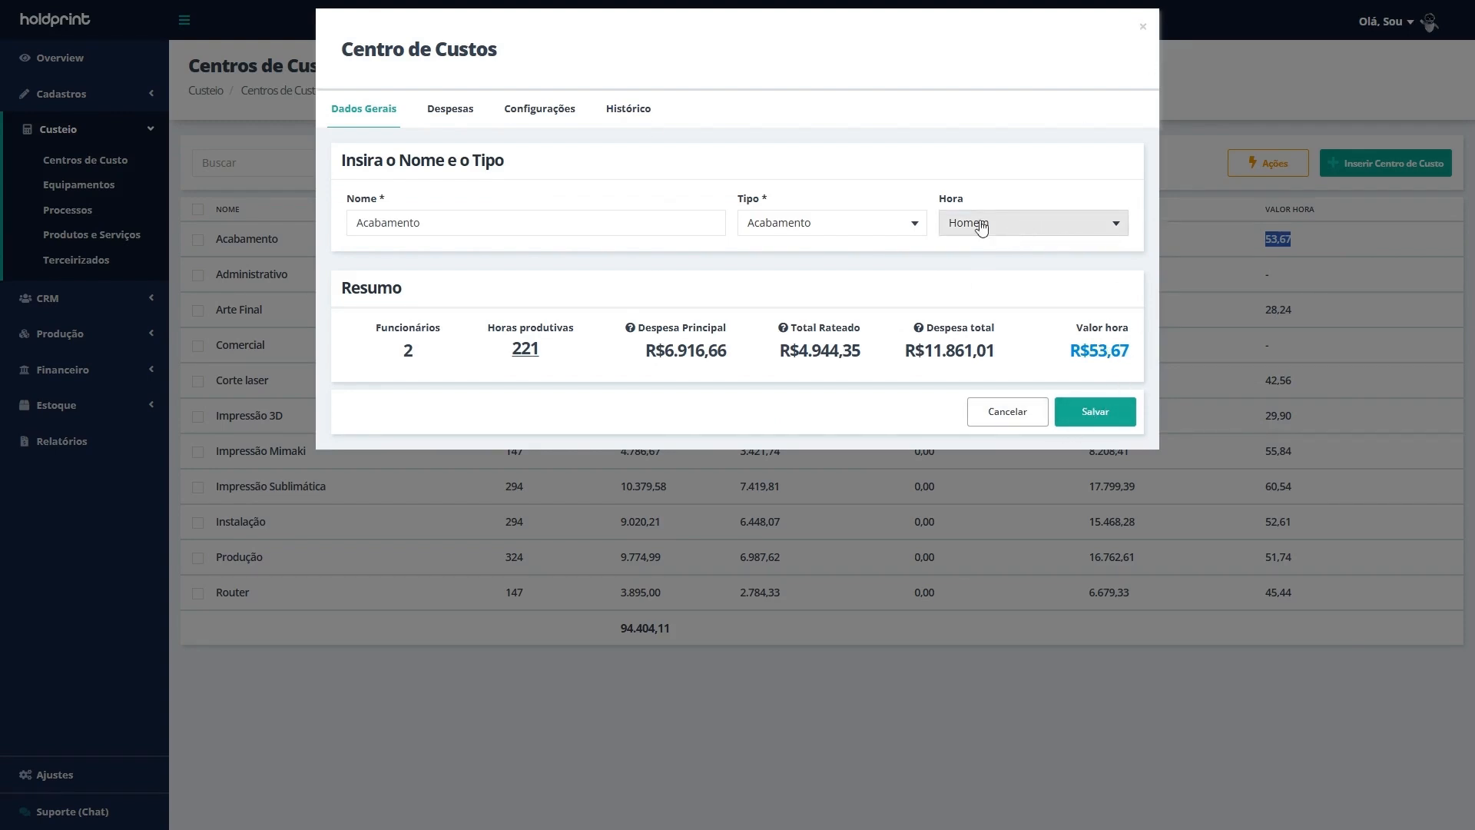
pyautogui.click(451, 112)
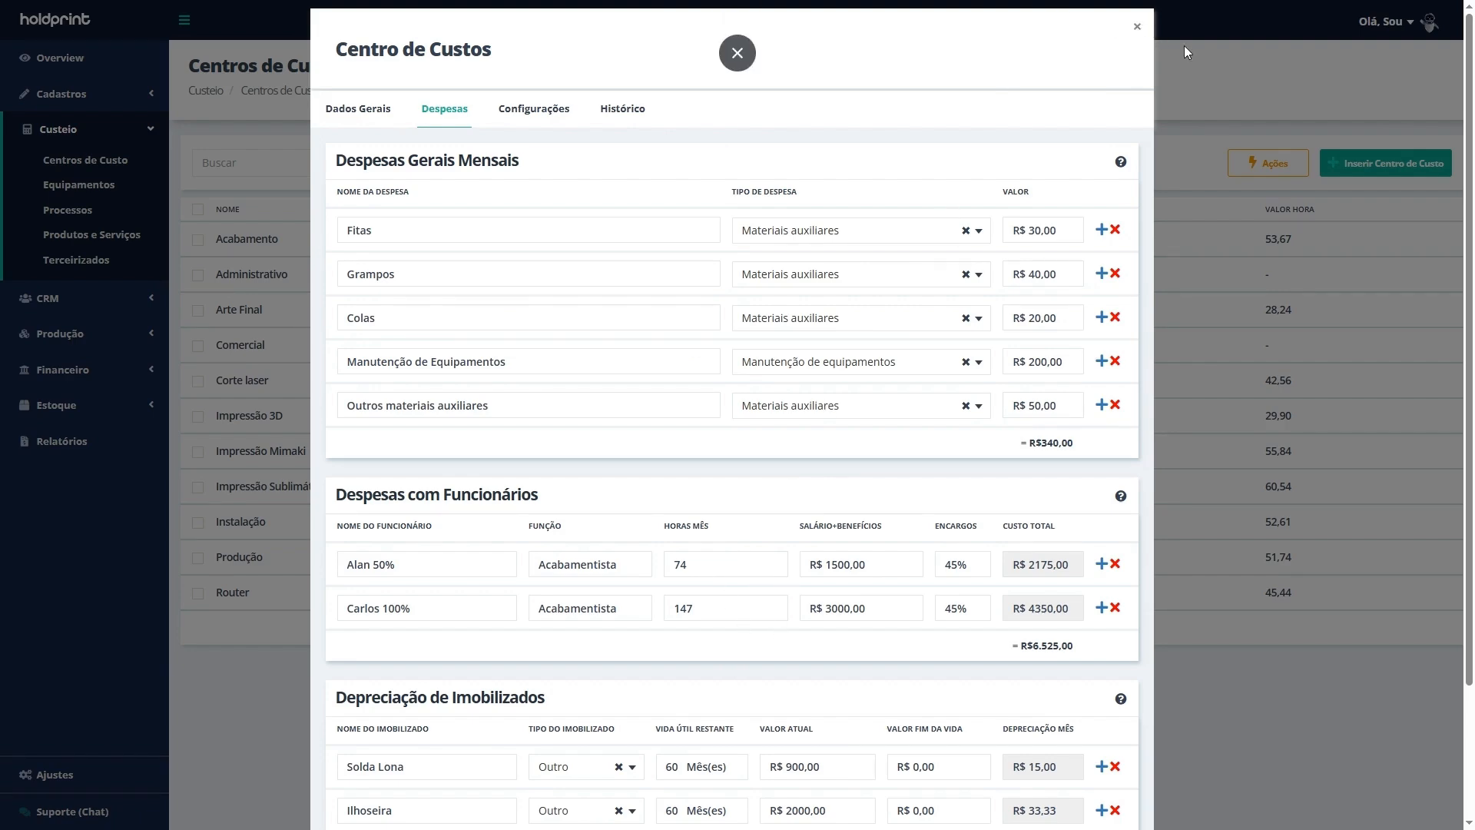
pyautogui.click(1138, 27)
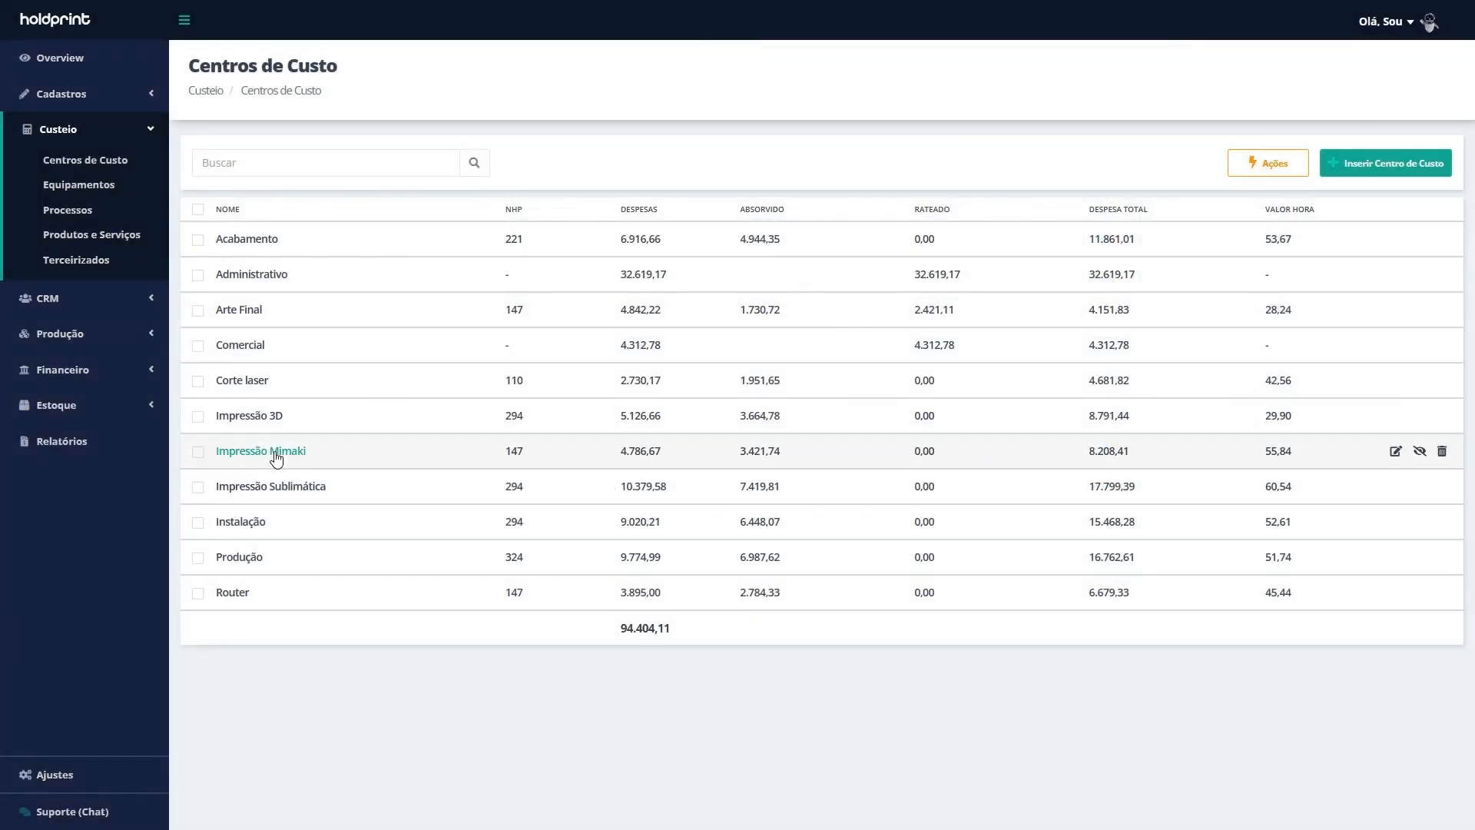
# Step: Examine Impressão Mimaki's employee expenses and asset depreciation, and close the cost center
pyautogui.click(282, 456)
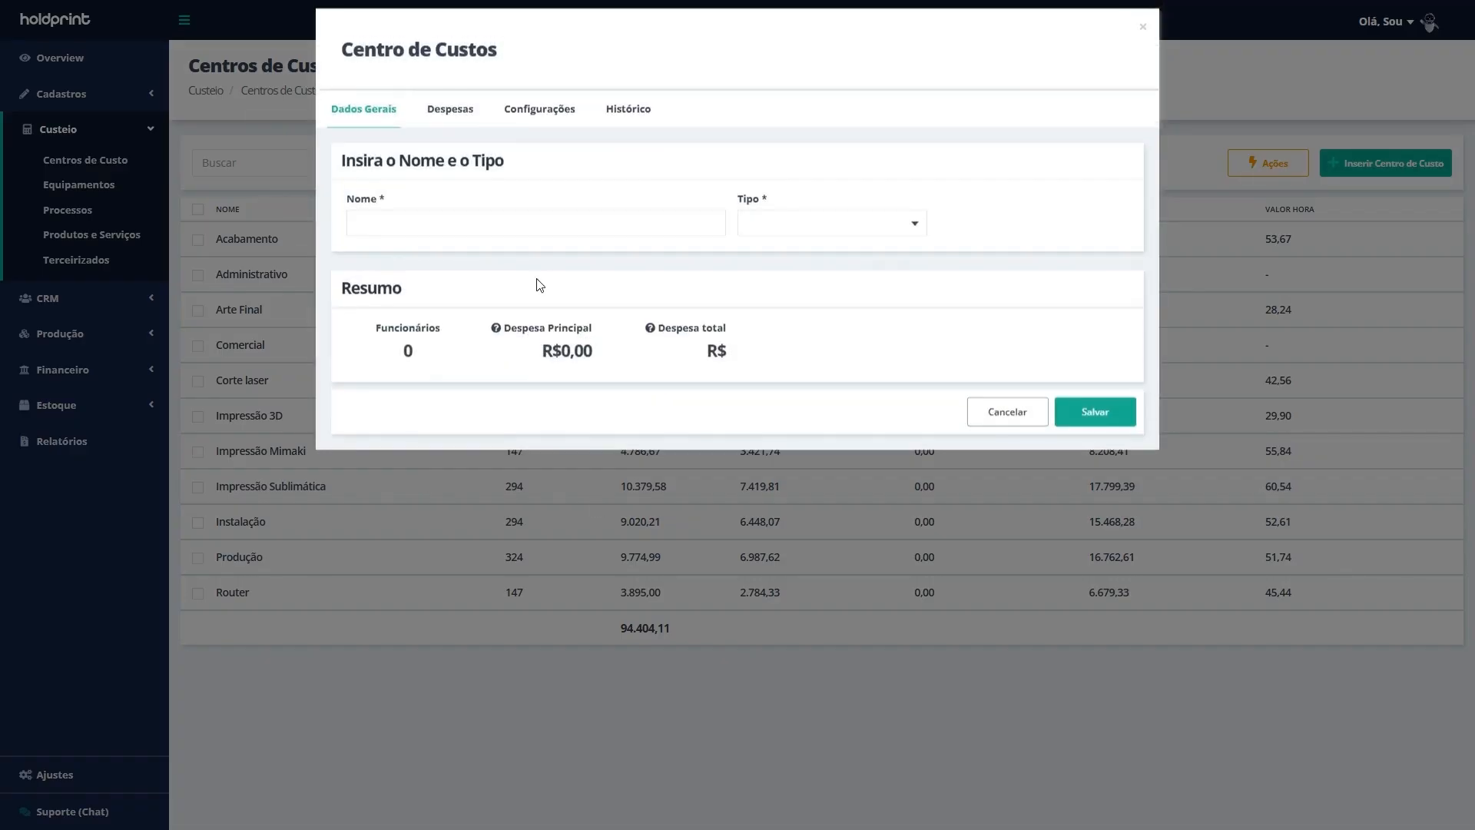
pyautogui.click(461, 109)
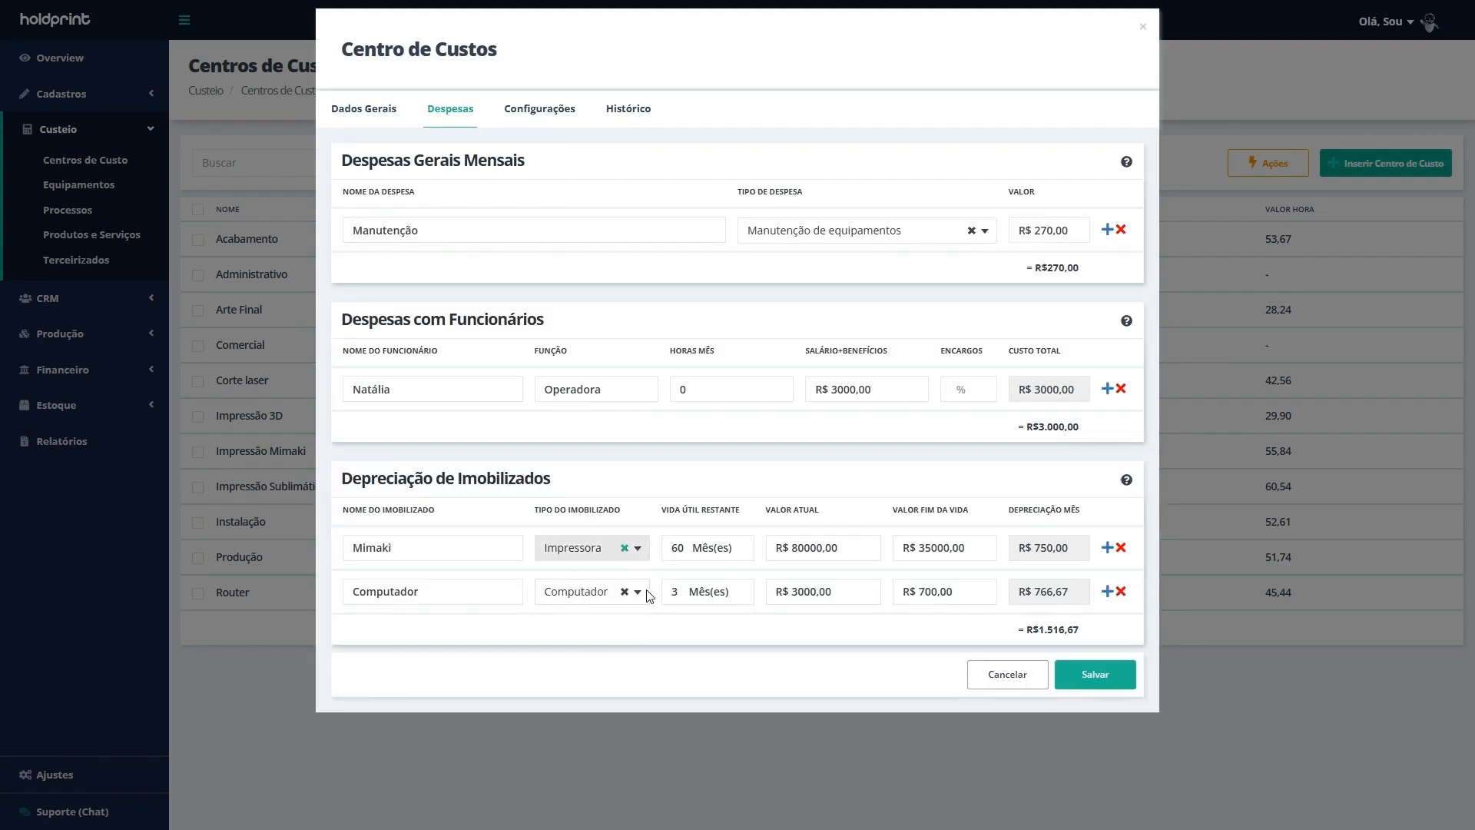
pyautogui.click(1143, 27)
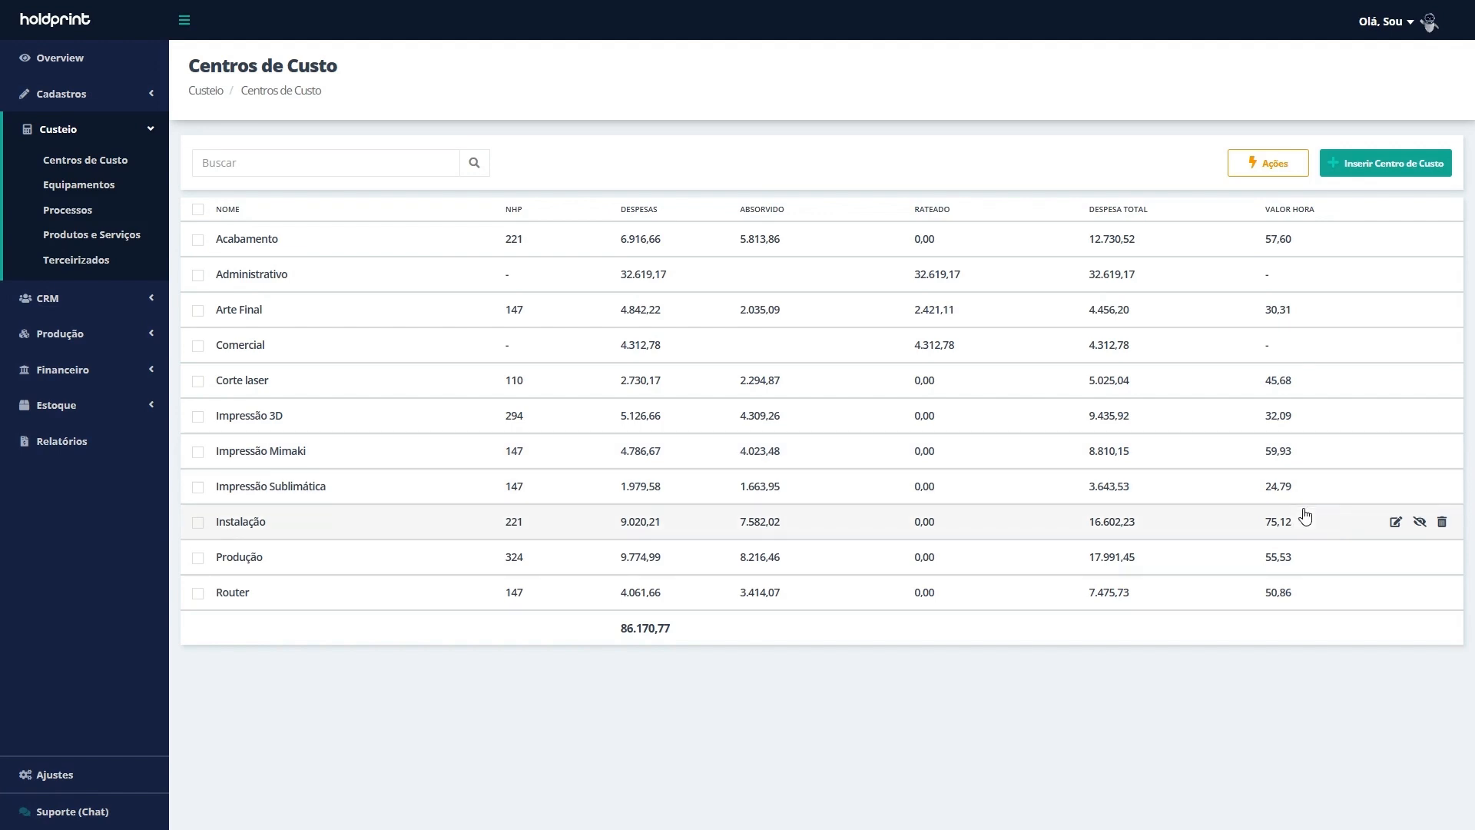
# Step: Check Instalação's hourly value in the list and in its summary, and close the cost center
pyautogui.moveTo(1263, 530); pyautogui.dragTo(1297, 527)
pyautogui.click(1297, 527)
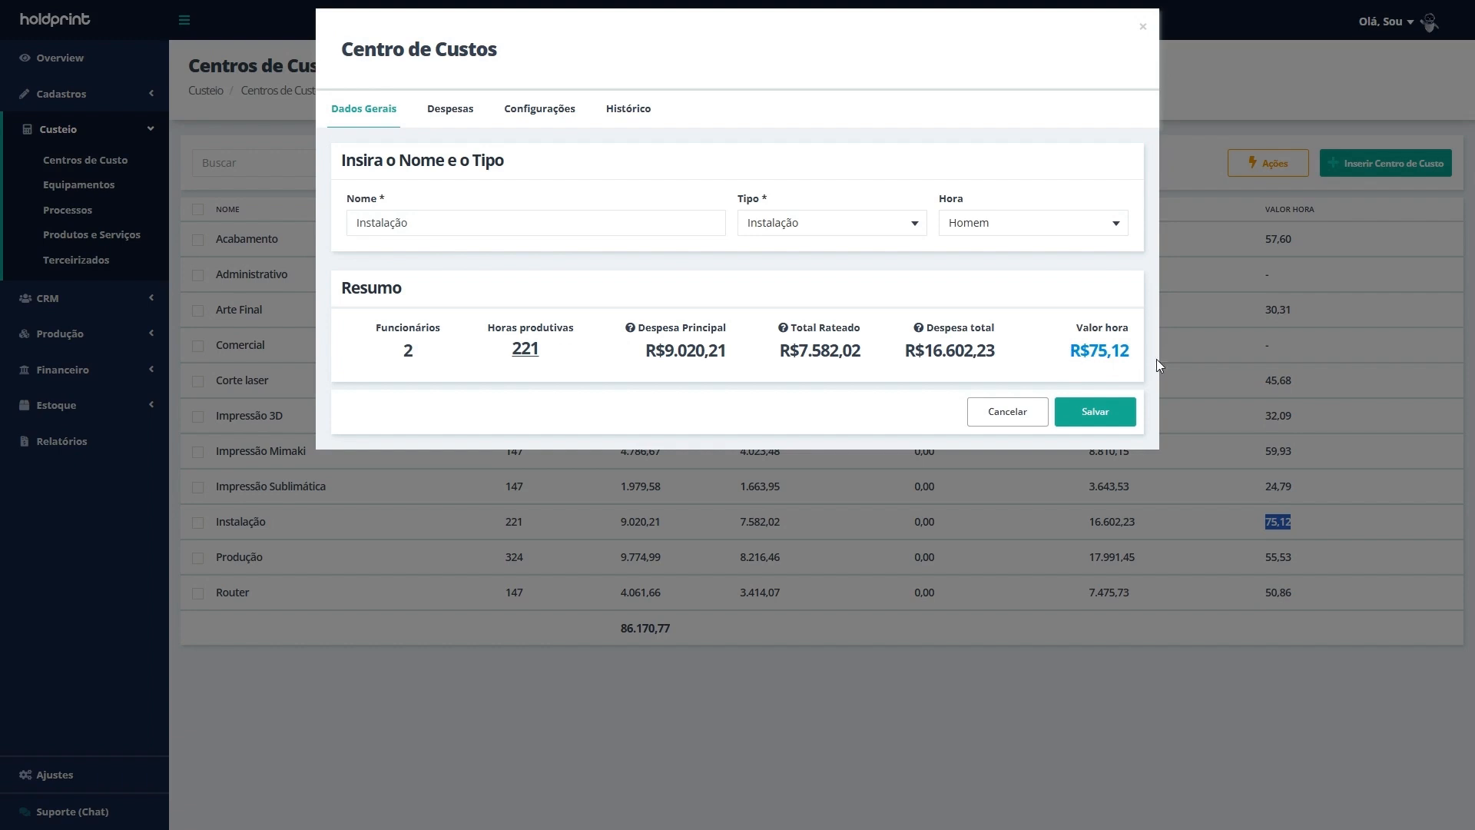
pyautogui.moveTo(1072, 353); pyautogui.dragTo(1133, 356)
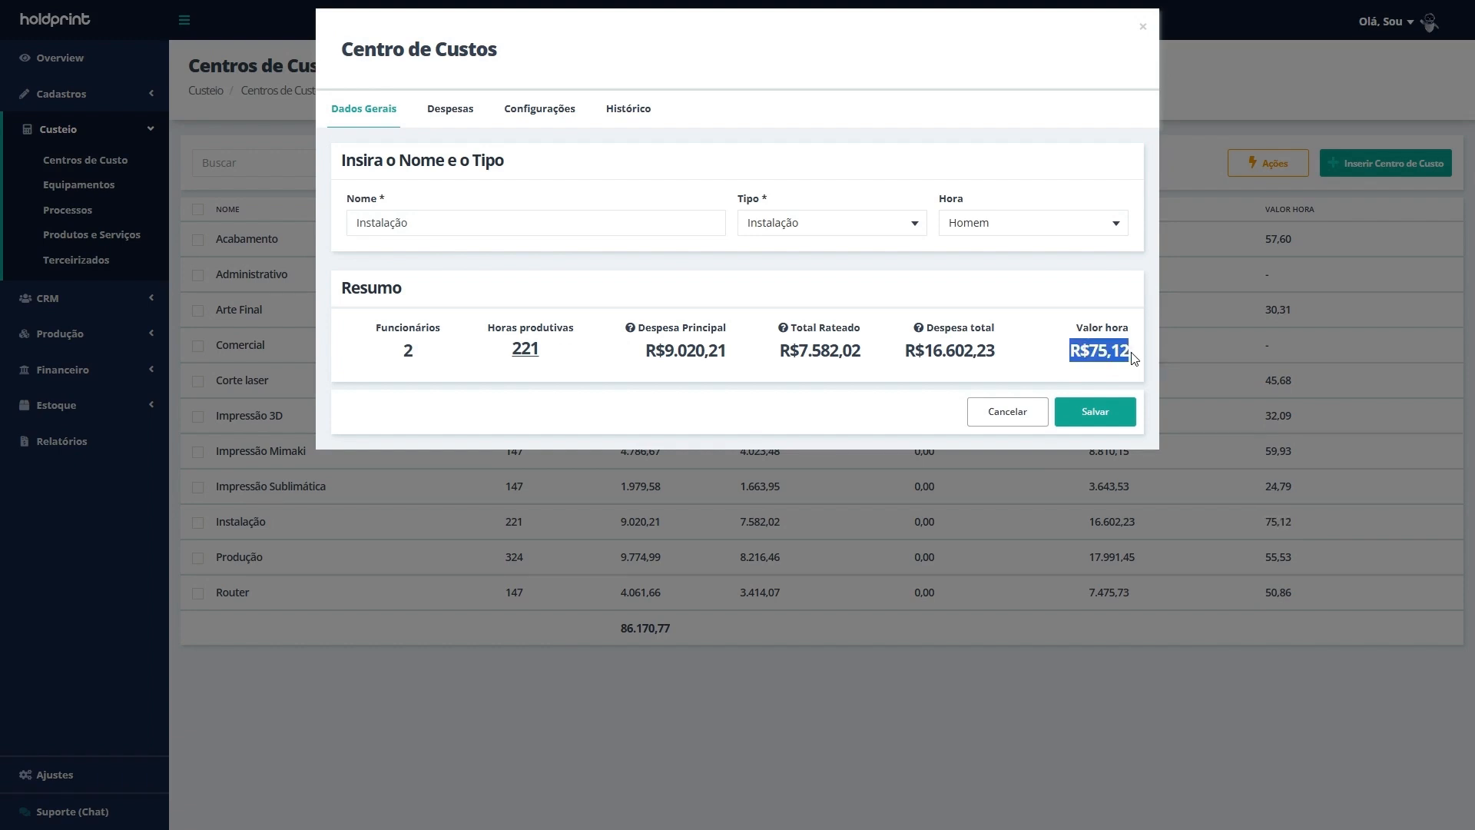
pyautogui.click(1307, 440)
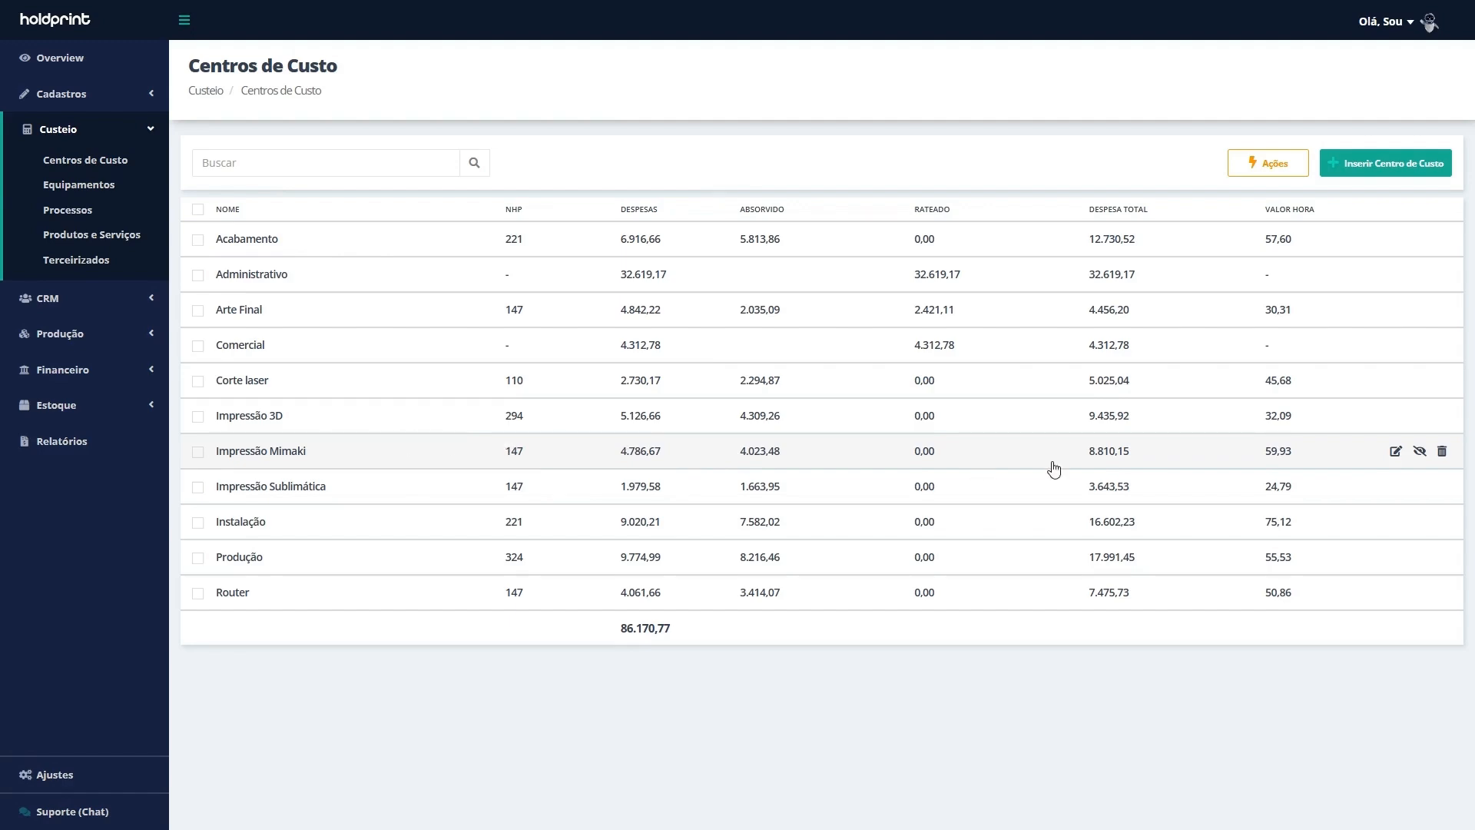
# Step: Check Impressão Mimaki's hourly value in the list, and reopen Instalação to examine its type and summary
pyautogui.moveTo(1262, 455); pyautogui.dragTo(1312, 466)
pyautogui.click(1312, 465)
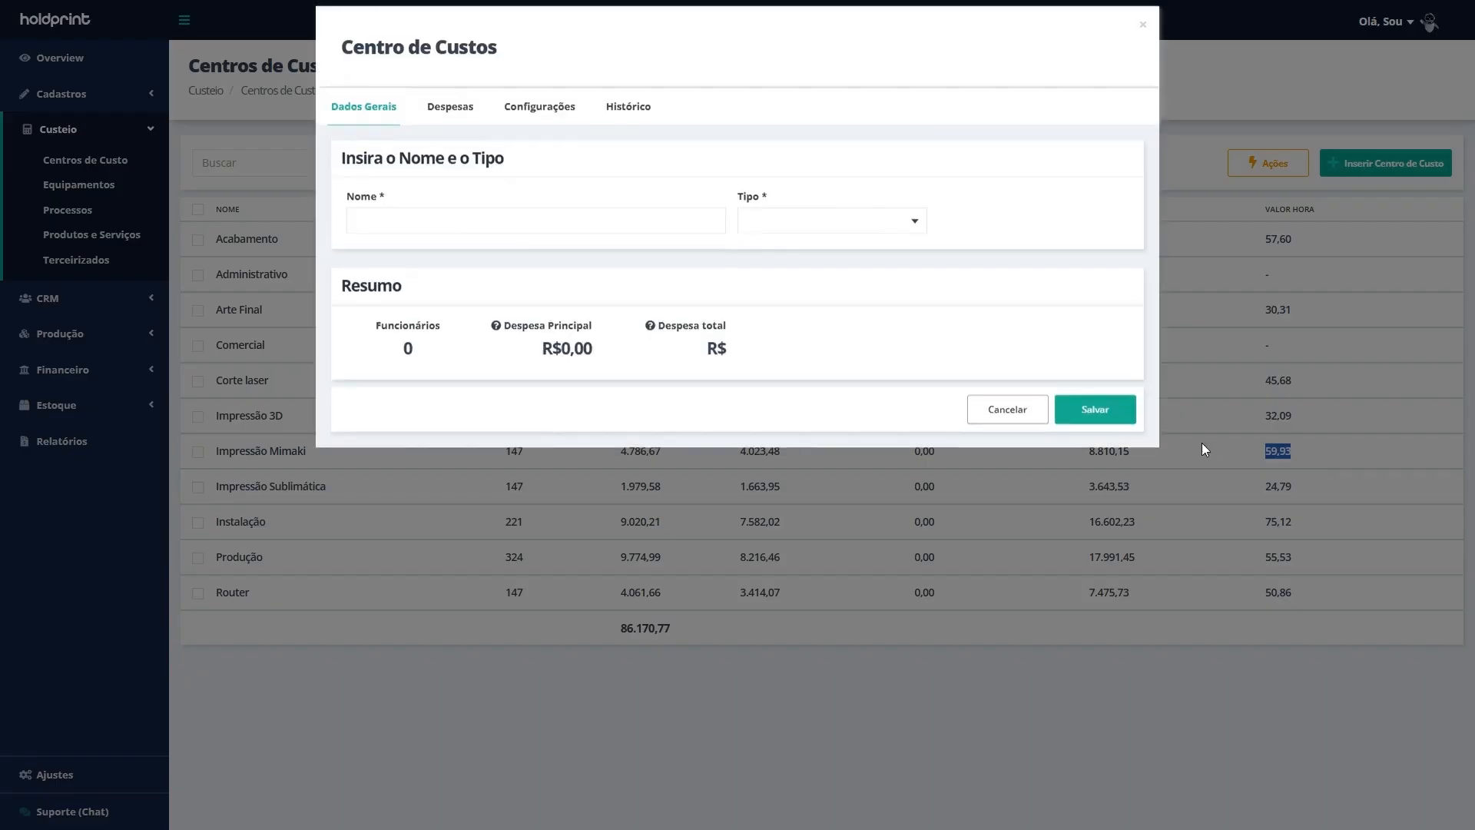
pyautogui.click(1143, 25)
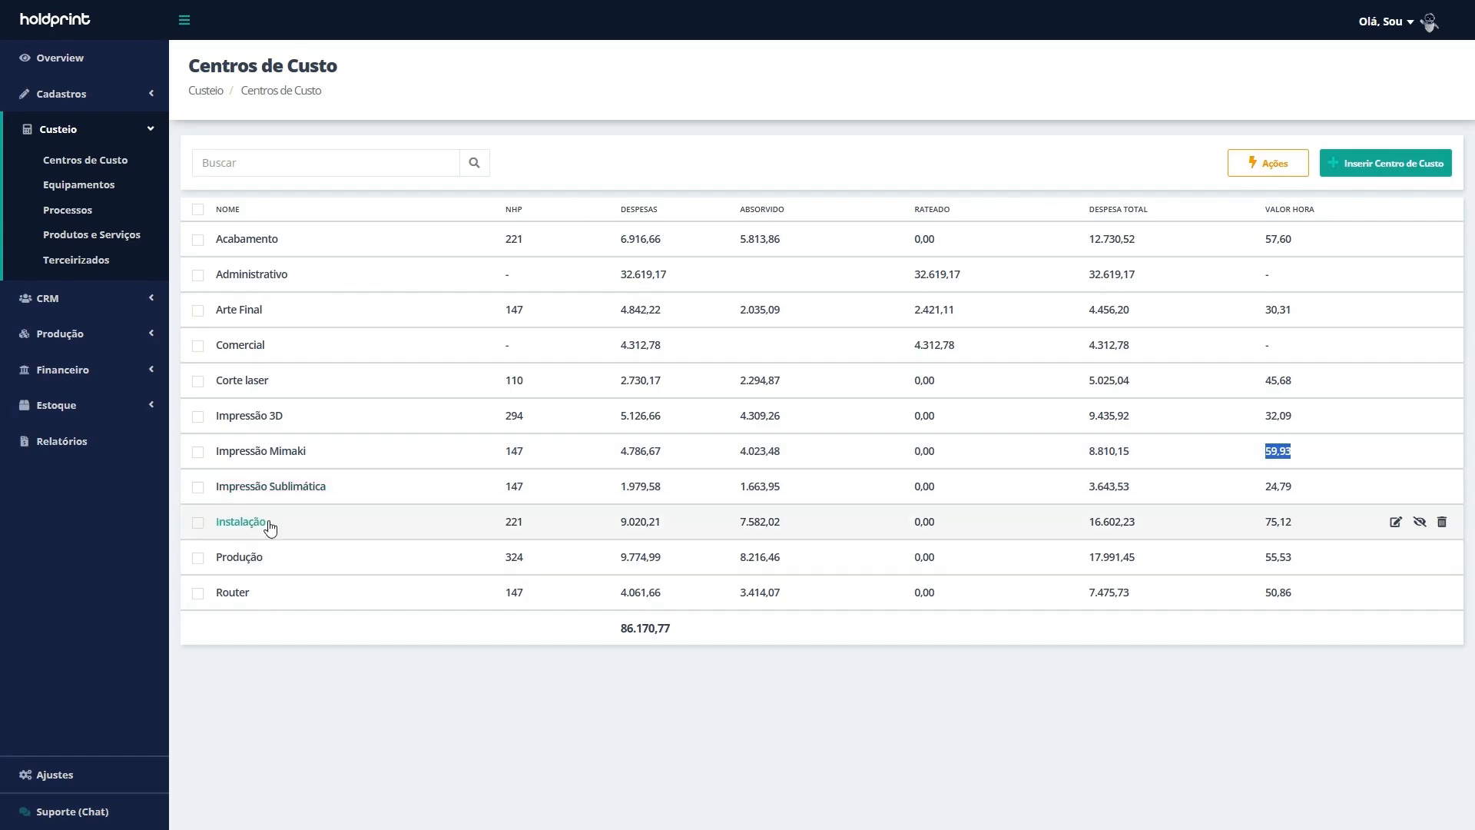
pyautogui.click(1260, 530)
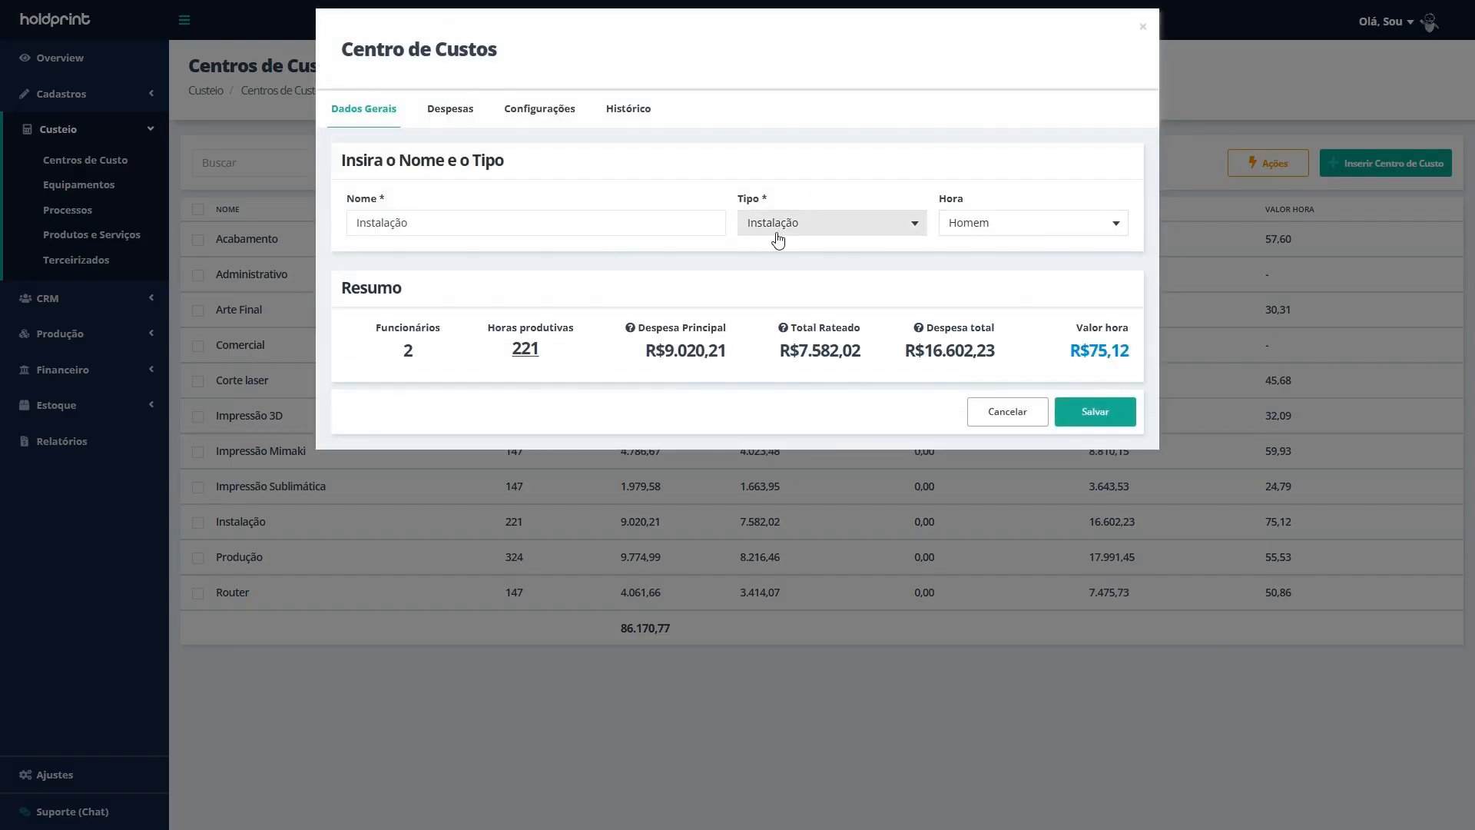
# Step: Close the Instalação cost center, check Acabamento's type, hour basis and summary, and close it
pyautogui.click(1144, 32)
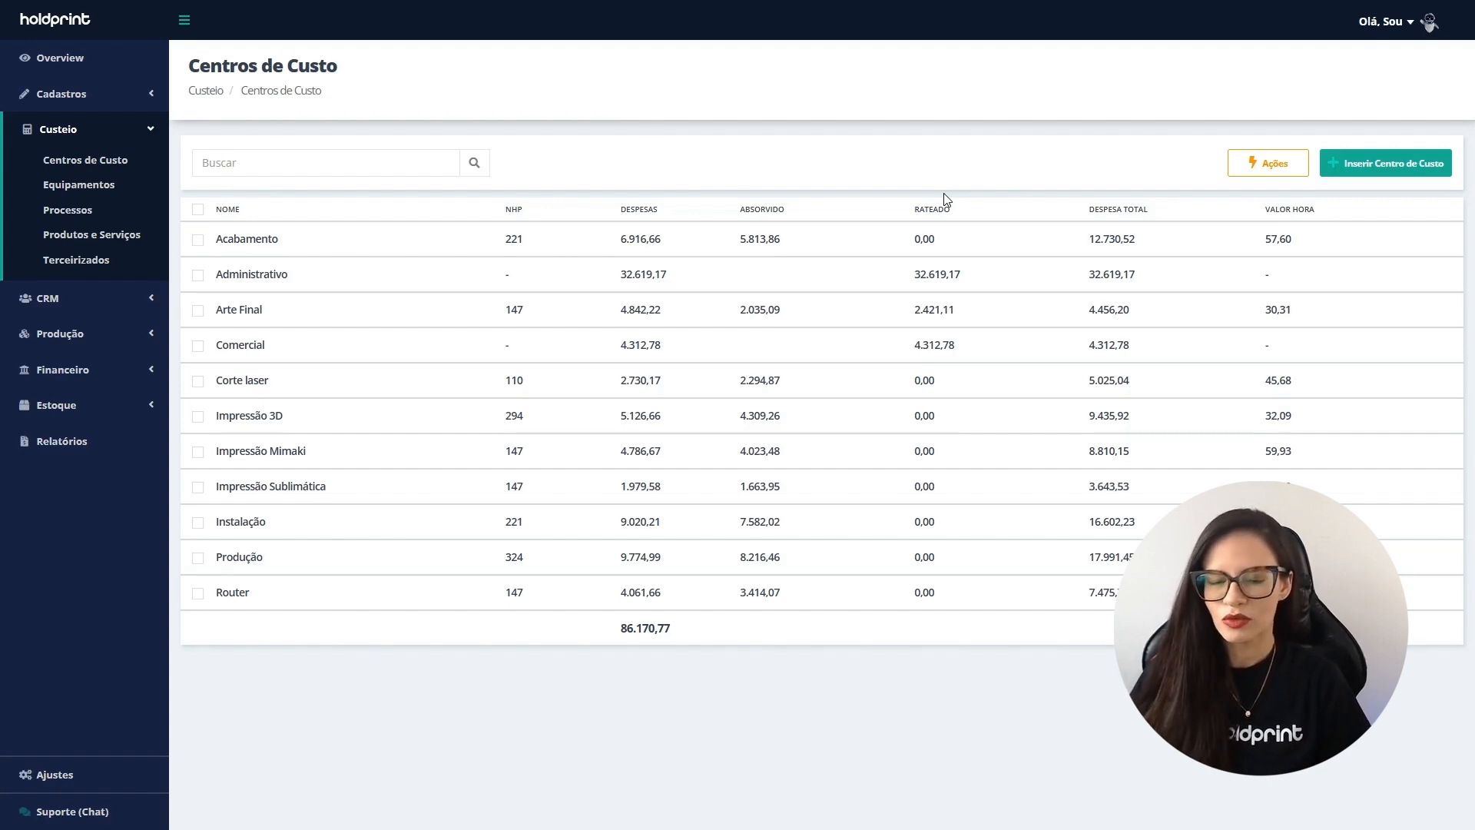
pyautogui.click(270, 241)
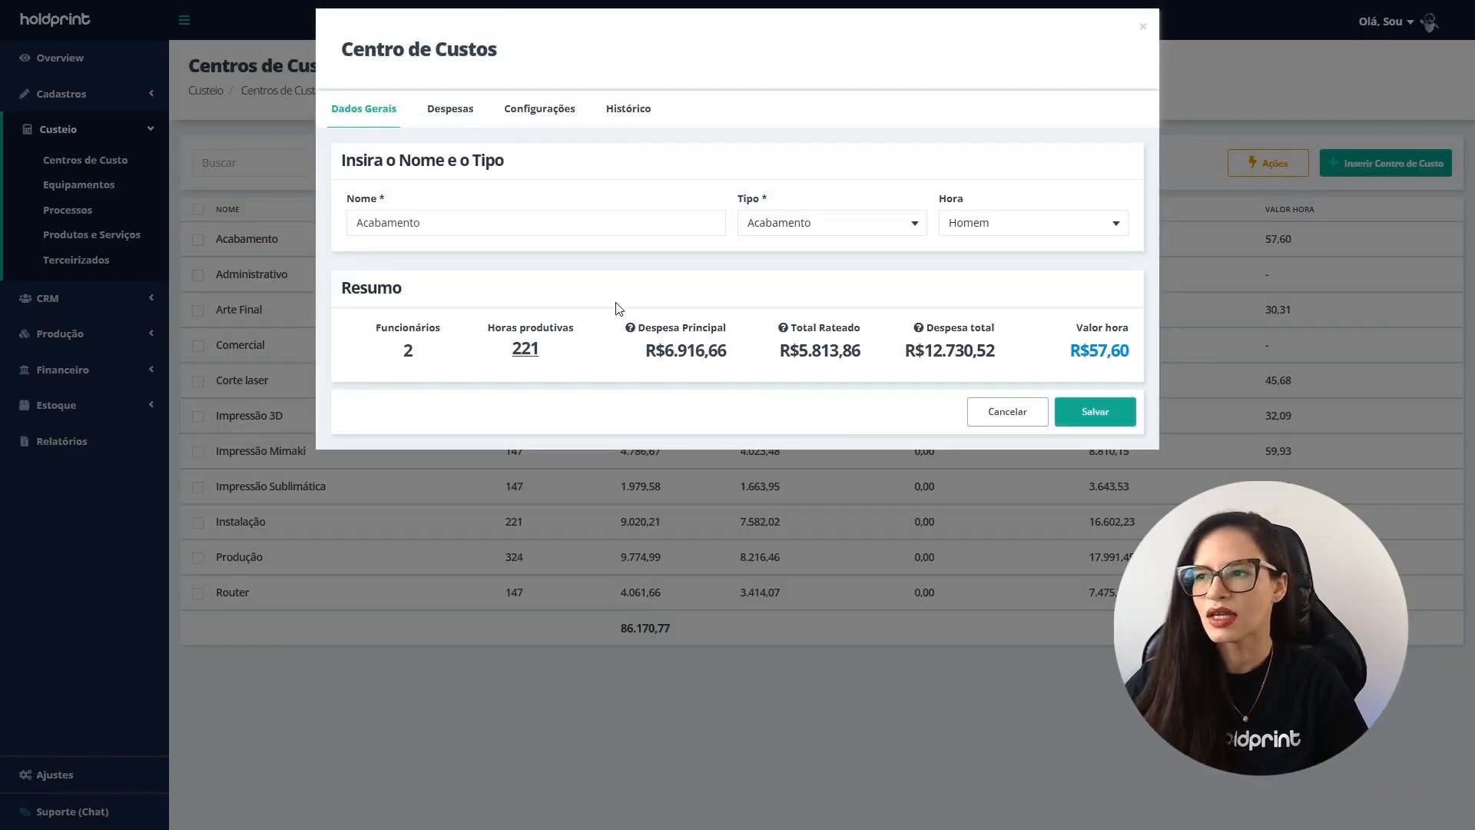
pyautogui.click(1143, 27)
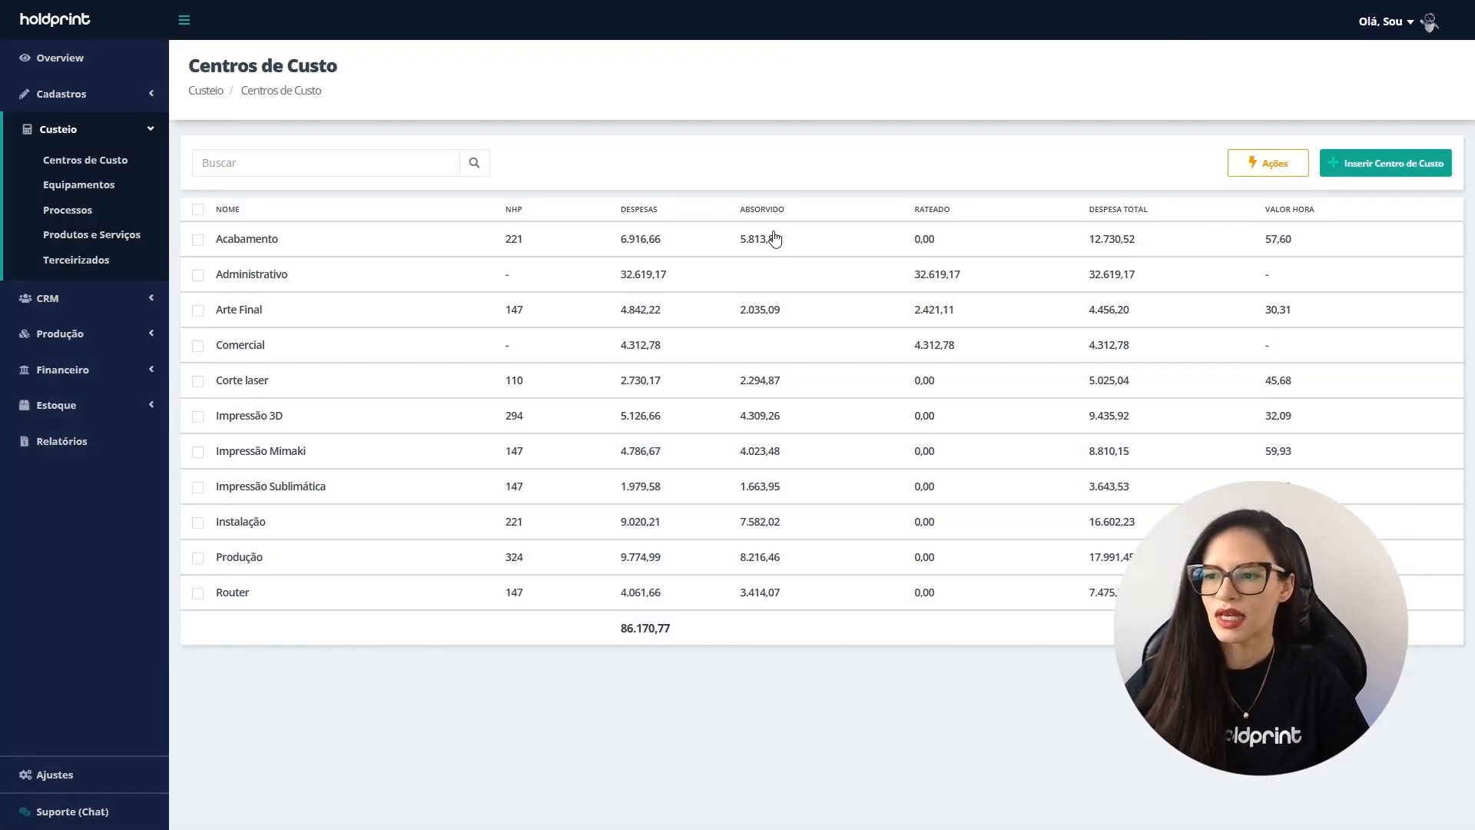
# Step: Compare the cost centers' total expenses with the Custo Fixo figure in the Ponto de Equilíbrio report
pyautogui.moveTo(673, 628); pyautogui.dragTo(600, 629)
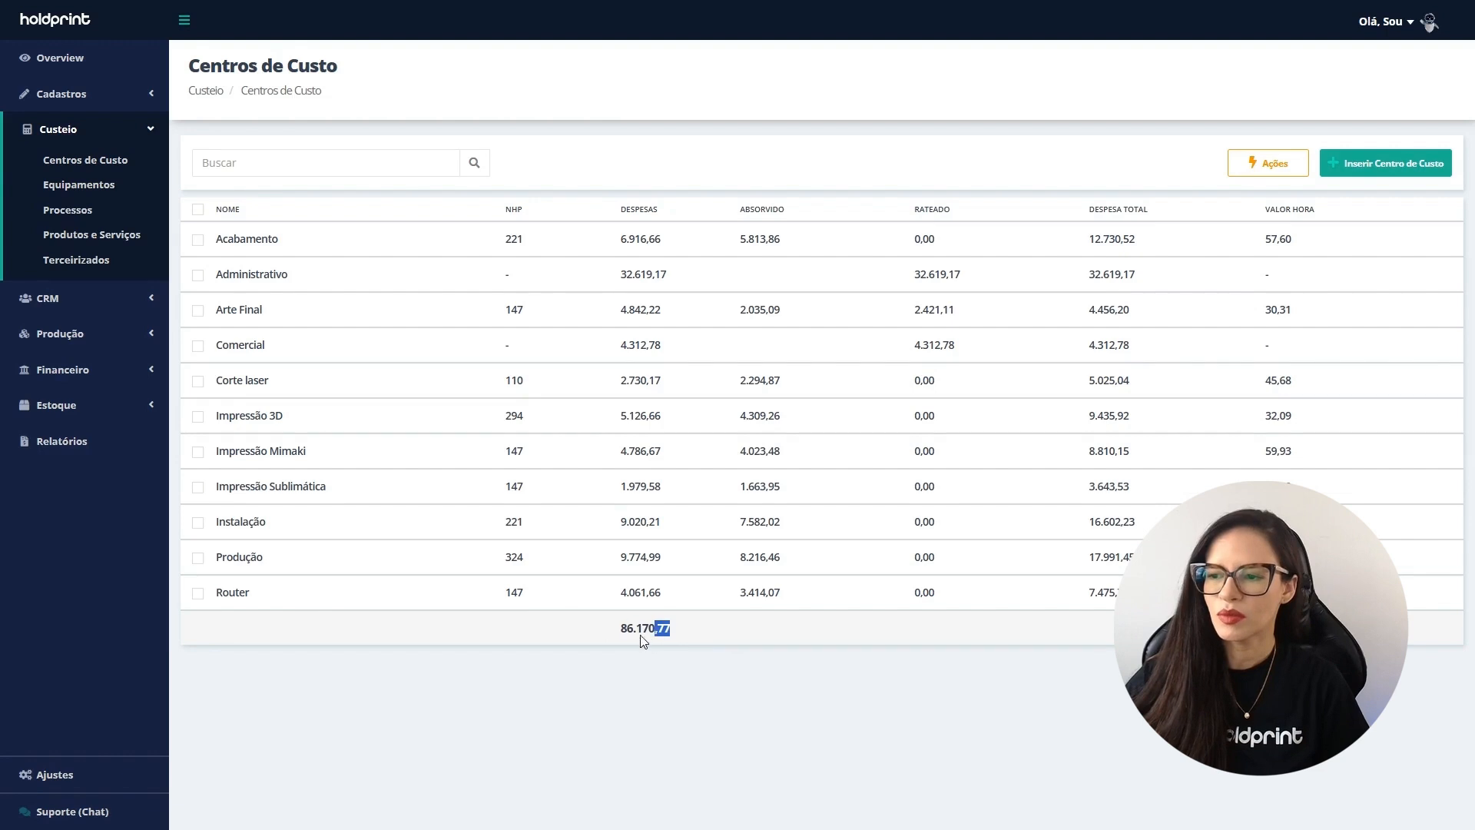
pyautogui.click(85, 450)
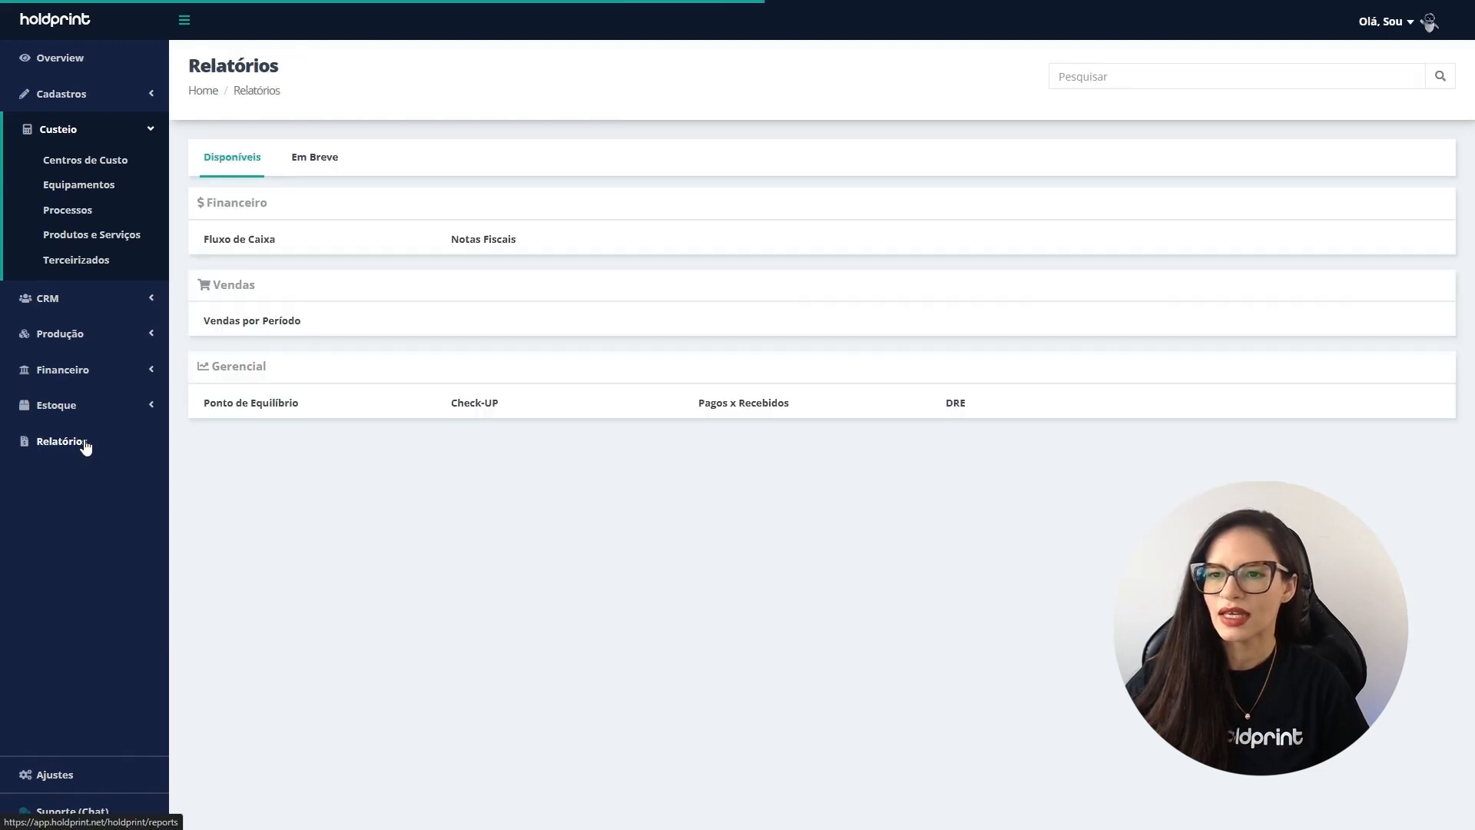
pyautogui.click(246, 407)
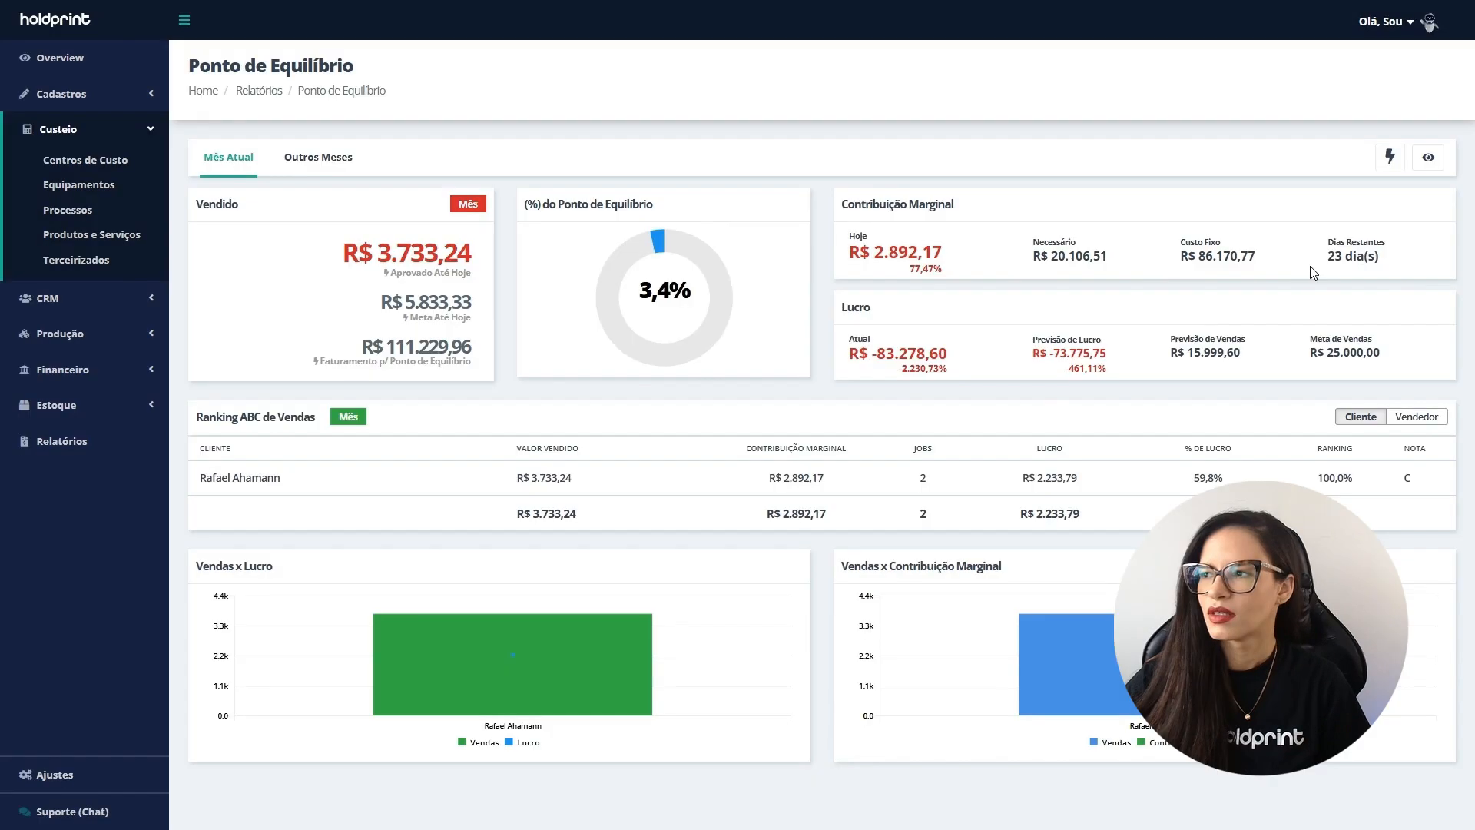
pyautogui.moveTo(1148, 259); pyautogui.dragTo(1252, 258)
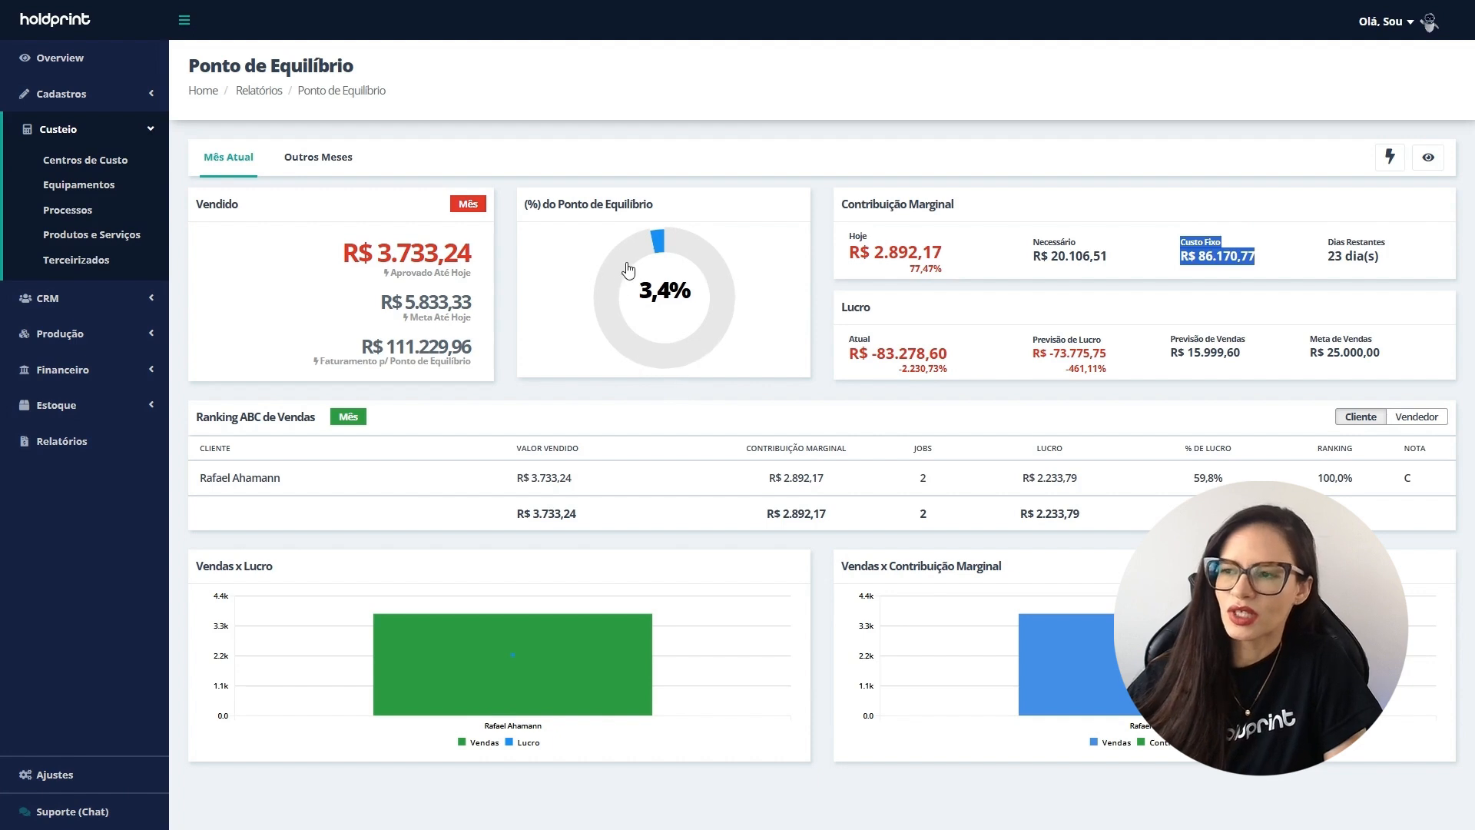
pyautogui.click(1190, 314)
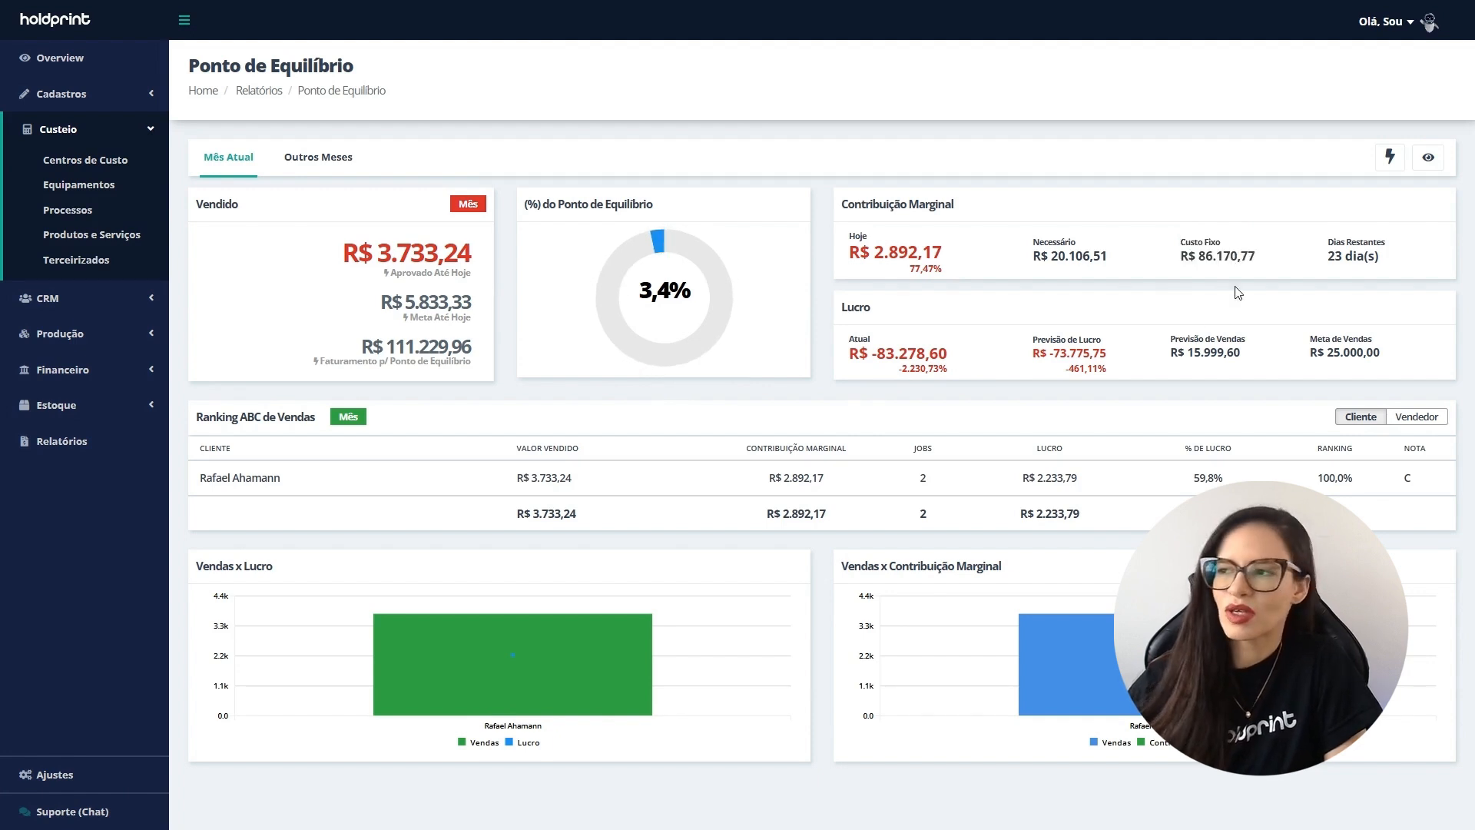
pyautogui.moveTo(1190, 251); pyautogui.dragTo(1274, 274)
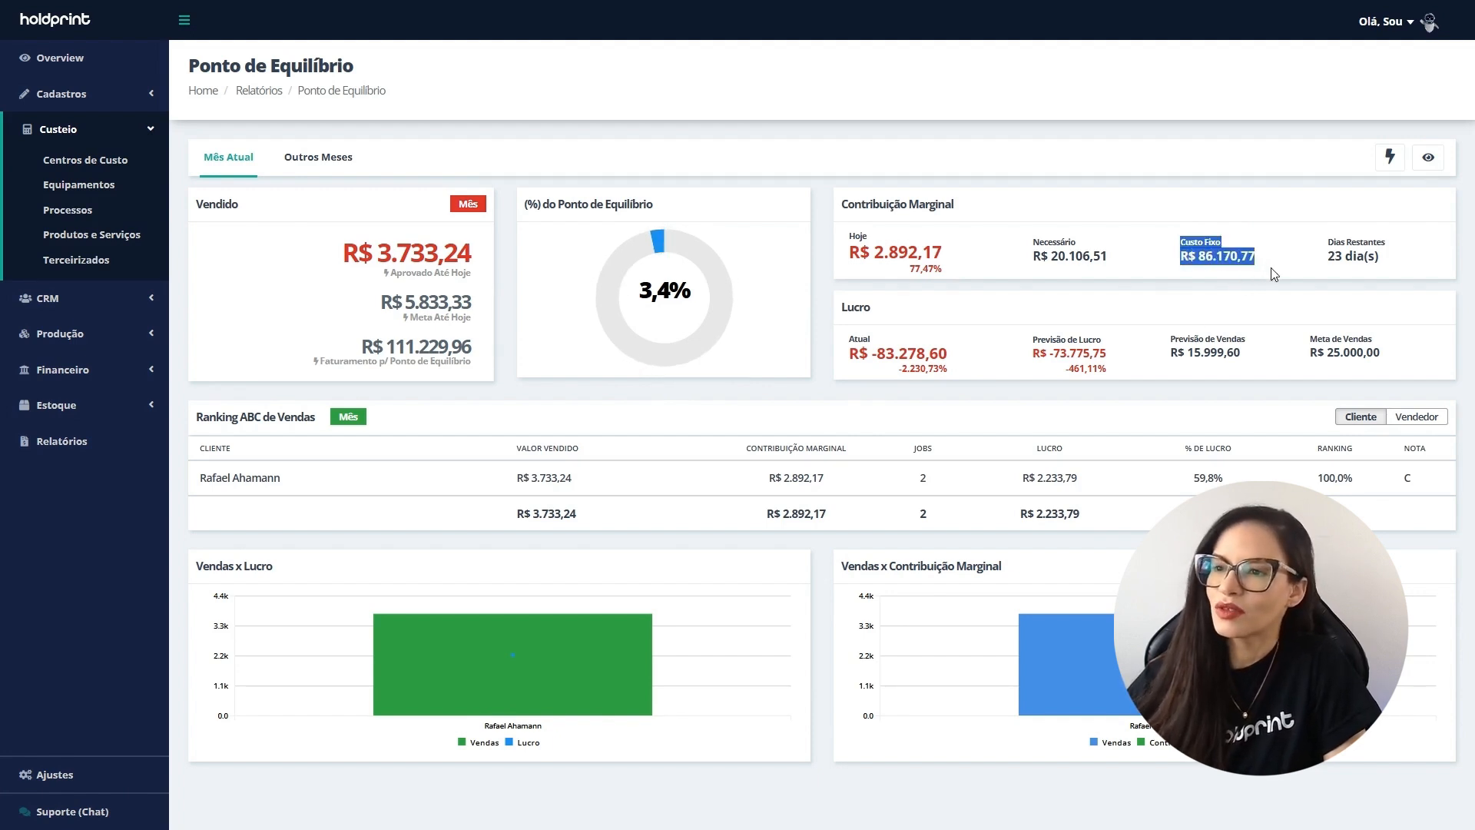
pyautogui.click(1277, 274)
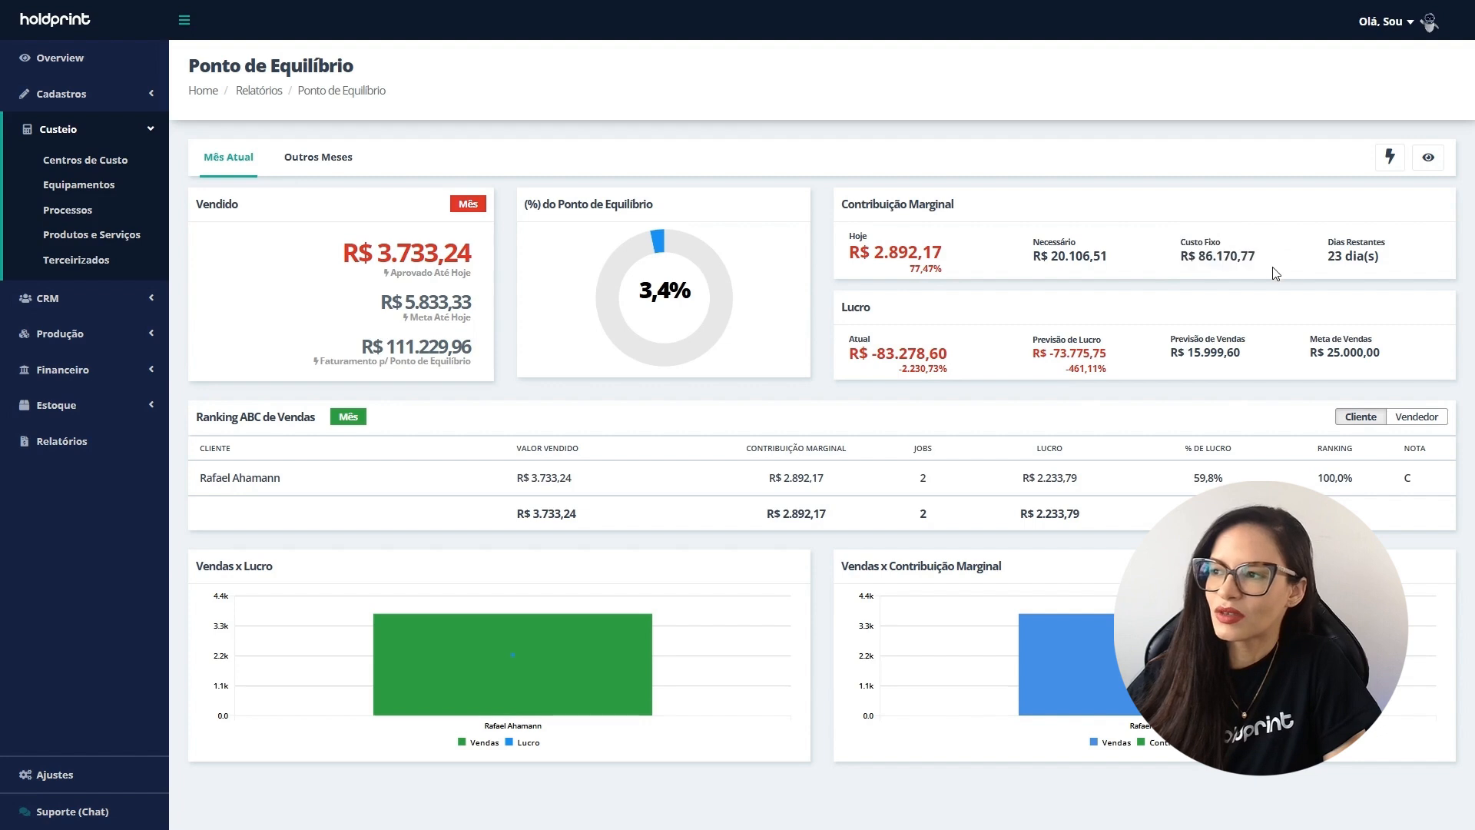
pyautogui.moveTo(1268, 269); pyautogui.dragTo(1173, 254)
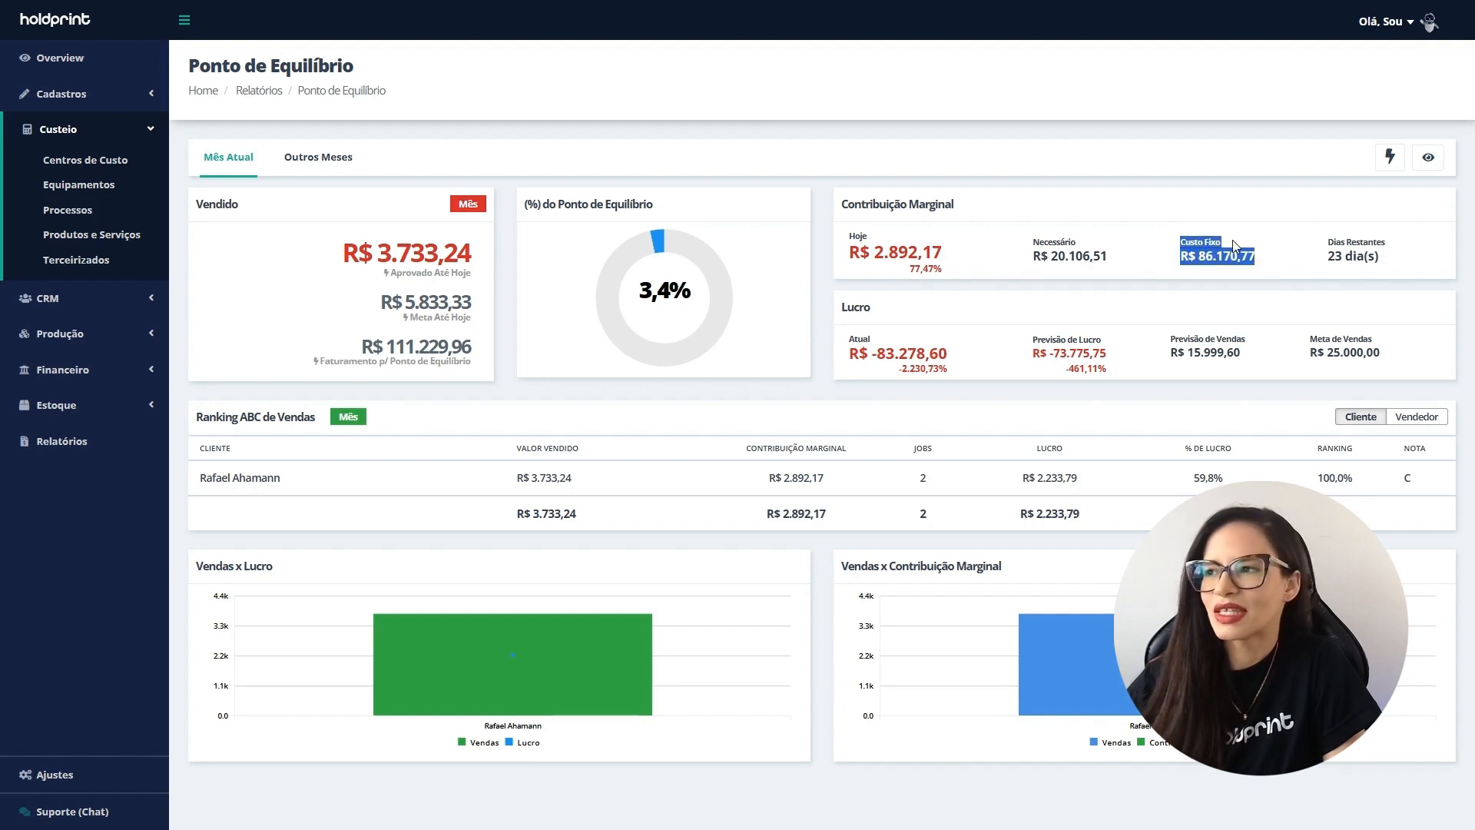
pyautogui.click(1261, 246)
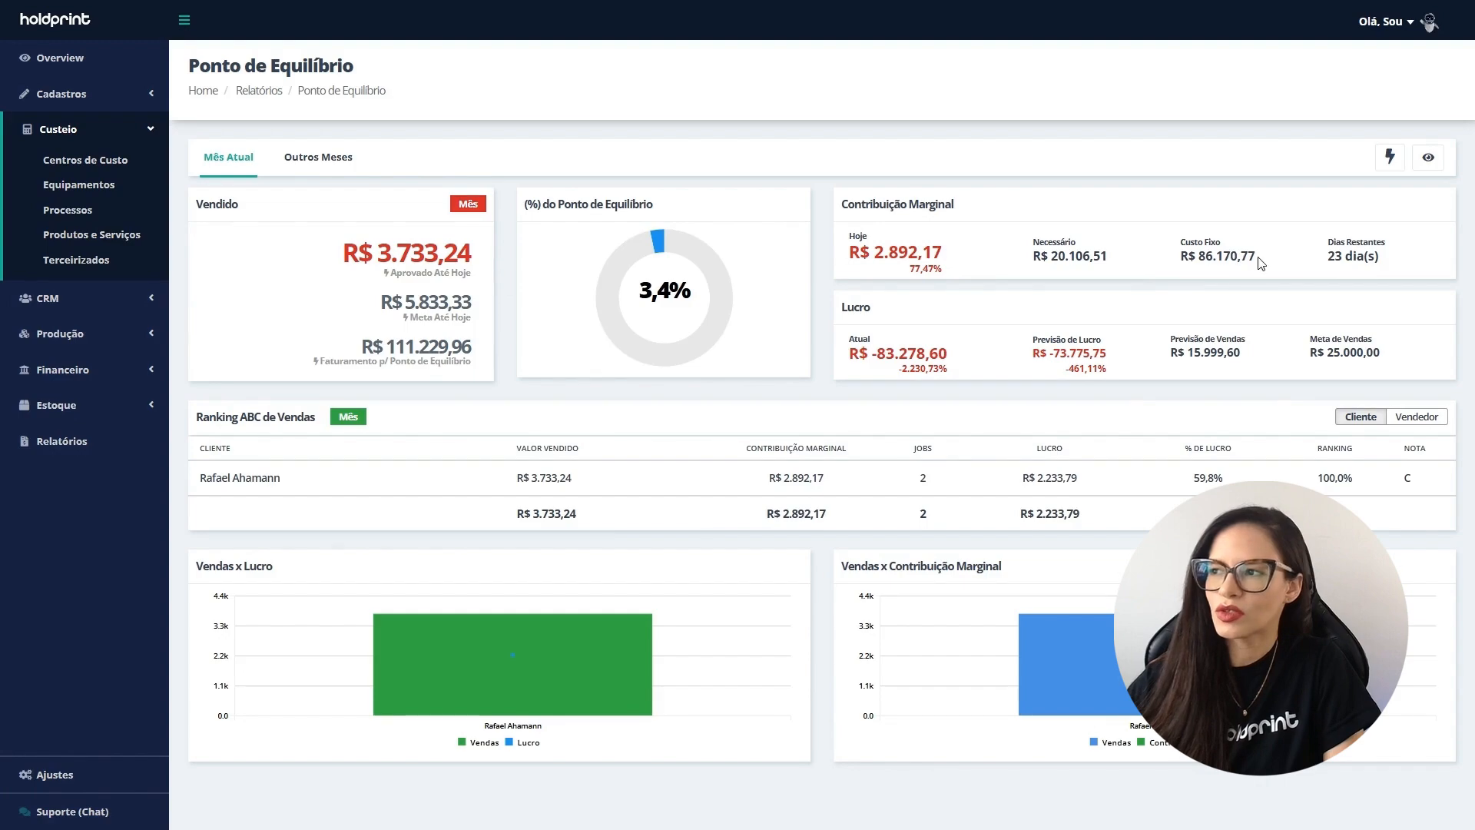
pyautogui.moveTo(1260, 257); pyautogui.dragTo(1212, 256)
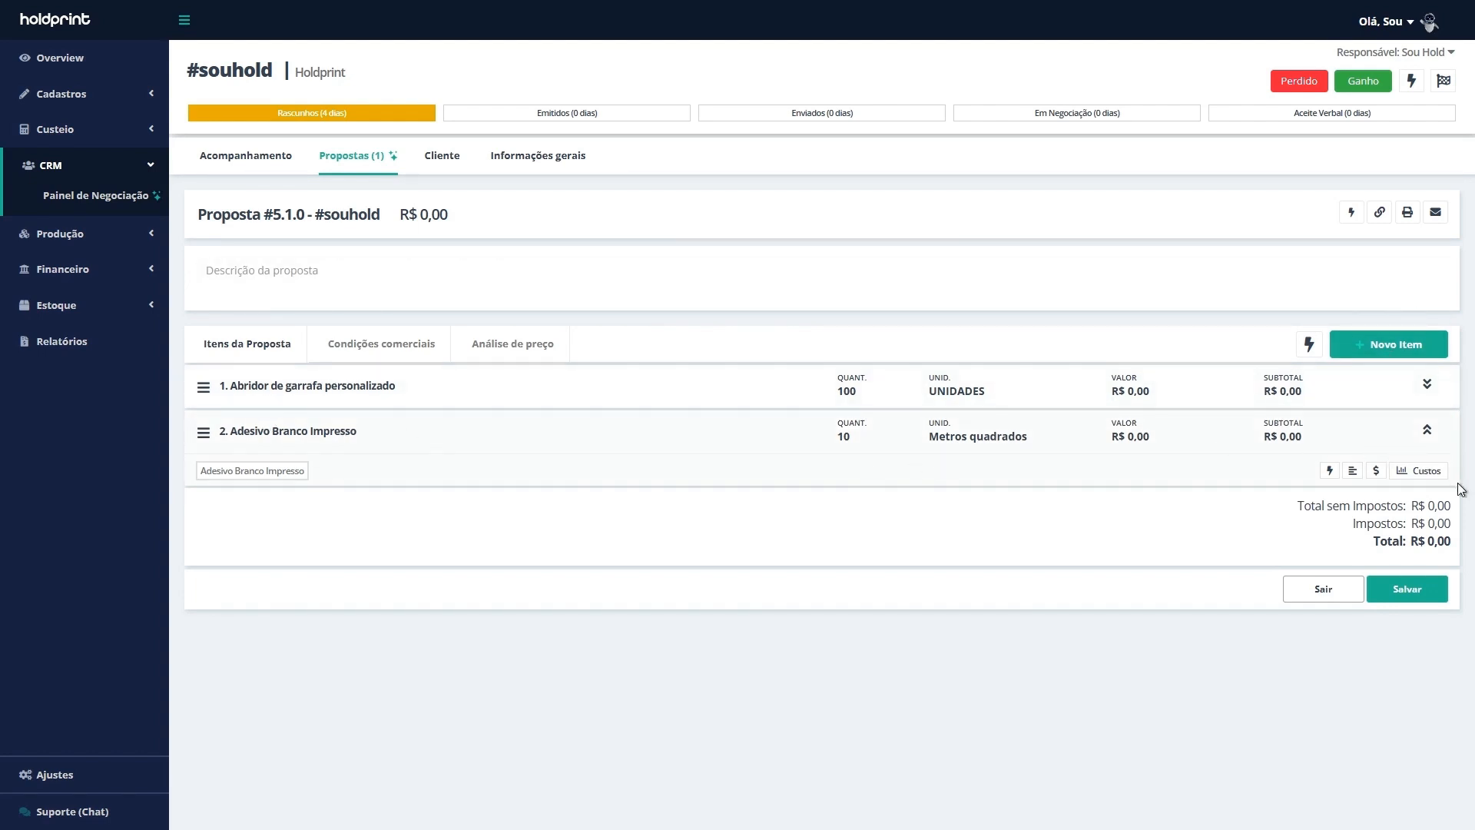
# Step: Examine the process and raw-material costs of the proposal's second item, Adesivo Branco Impresso, and close its cost details
pyautogui.click(1422, 480)
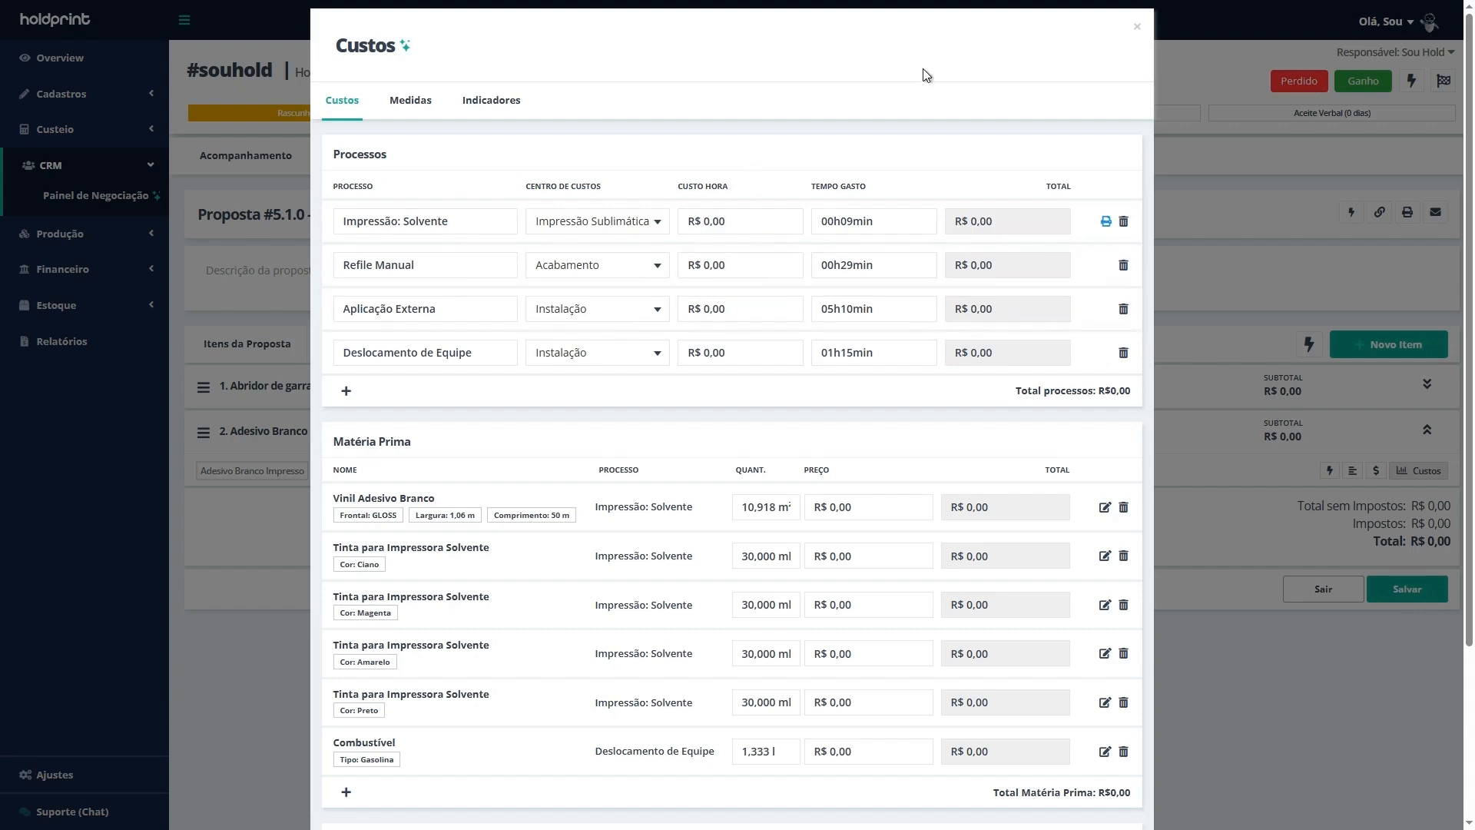
pyautogui.click(1138, 31)
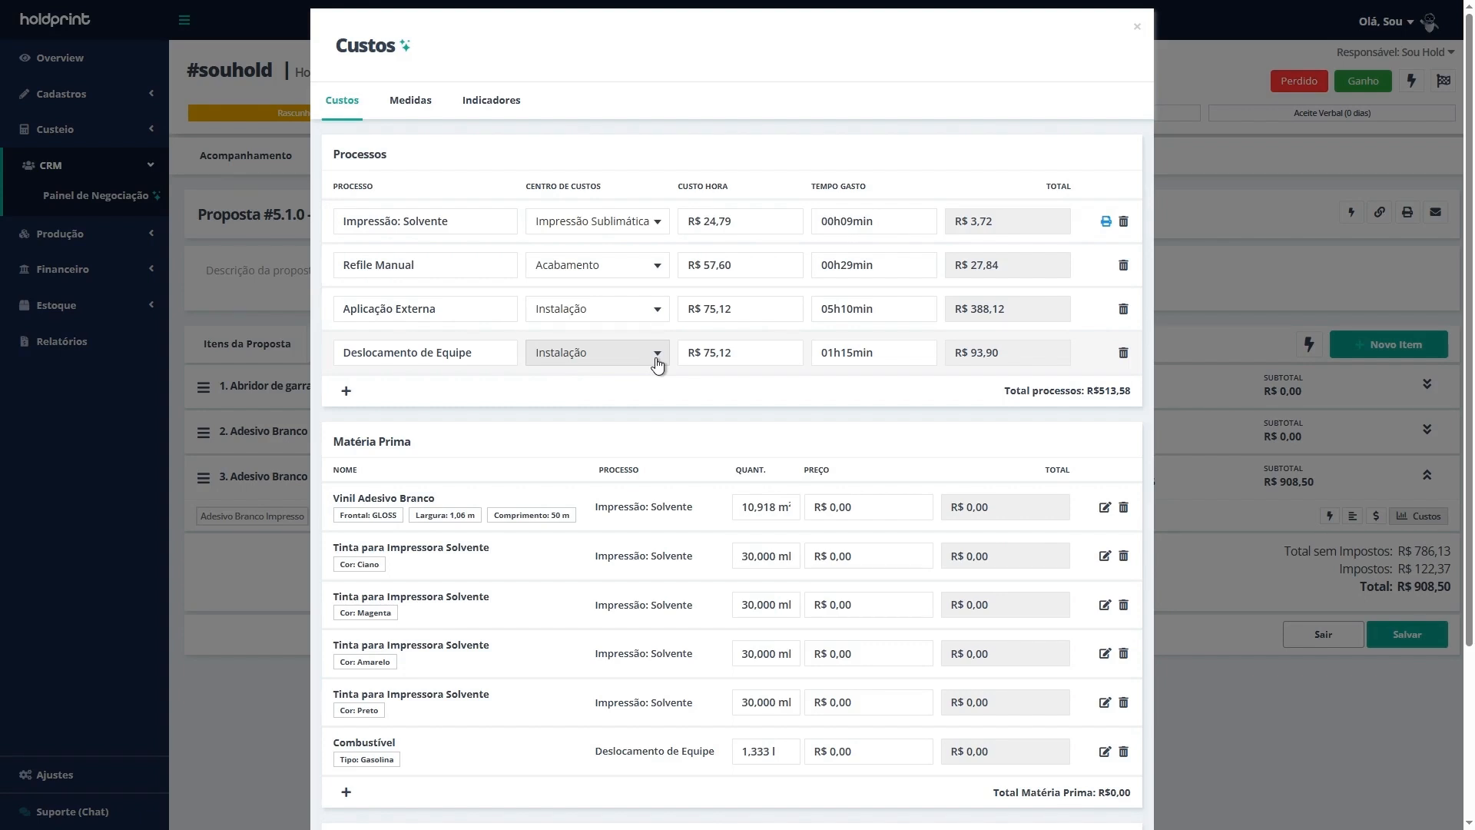
# Step: Check the hourly cost and time spent for Deslocamento de Equipe in the third proposal item's process costs
pyautogui.click(693, 352)
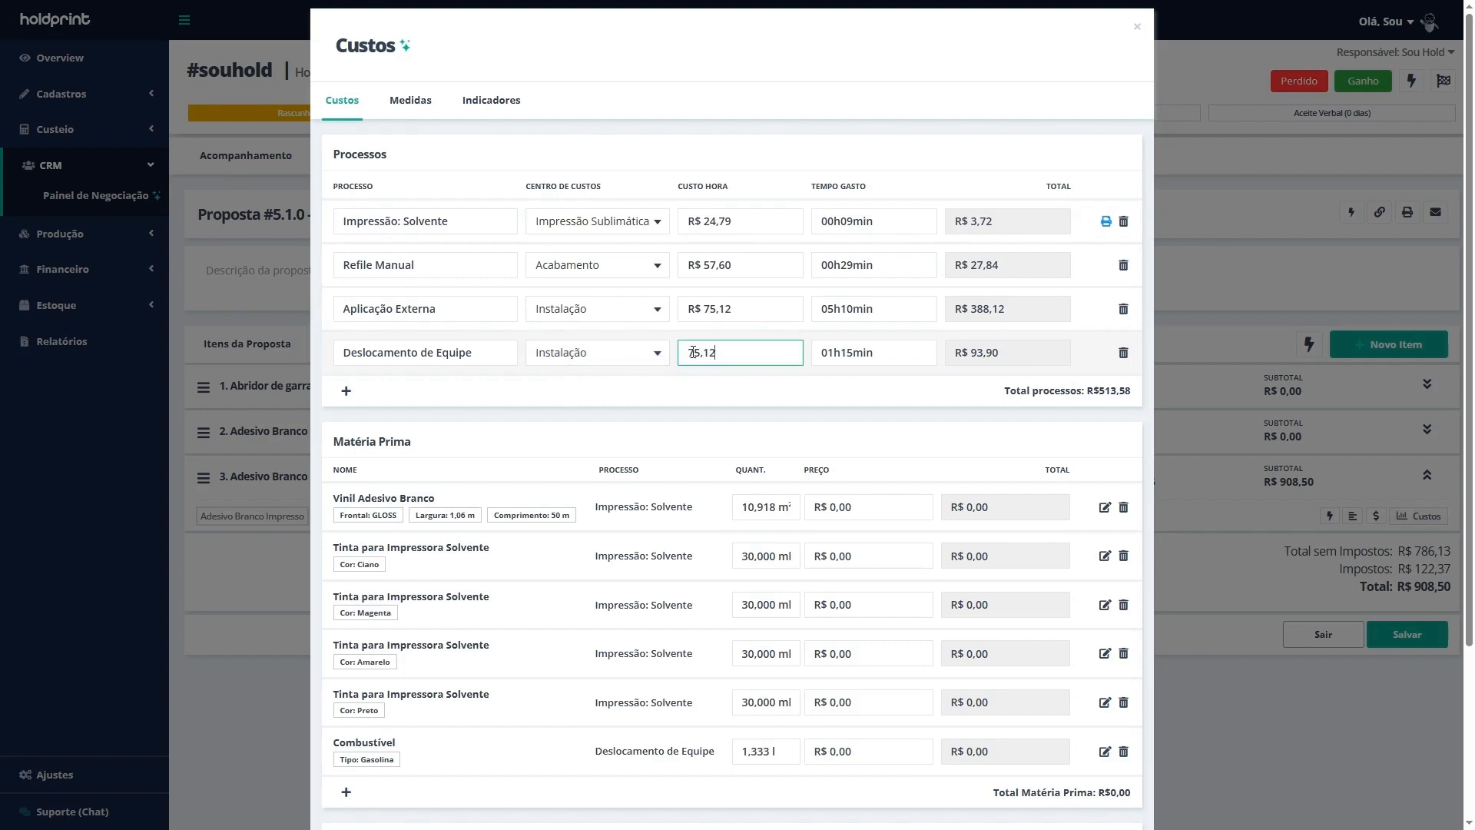
pyautogui.moveTo(691, 352); pyautogui.dragTo(728, 354)
pyautogui.click(859, 355)
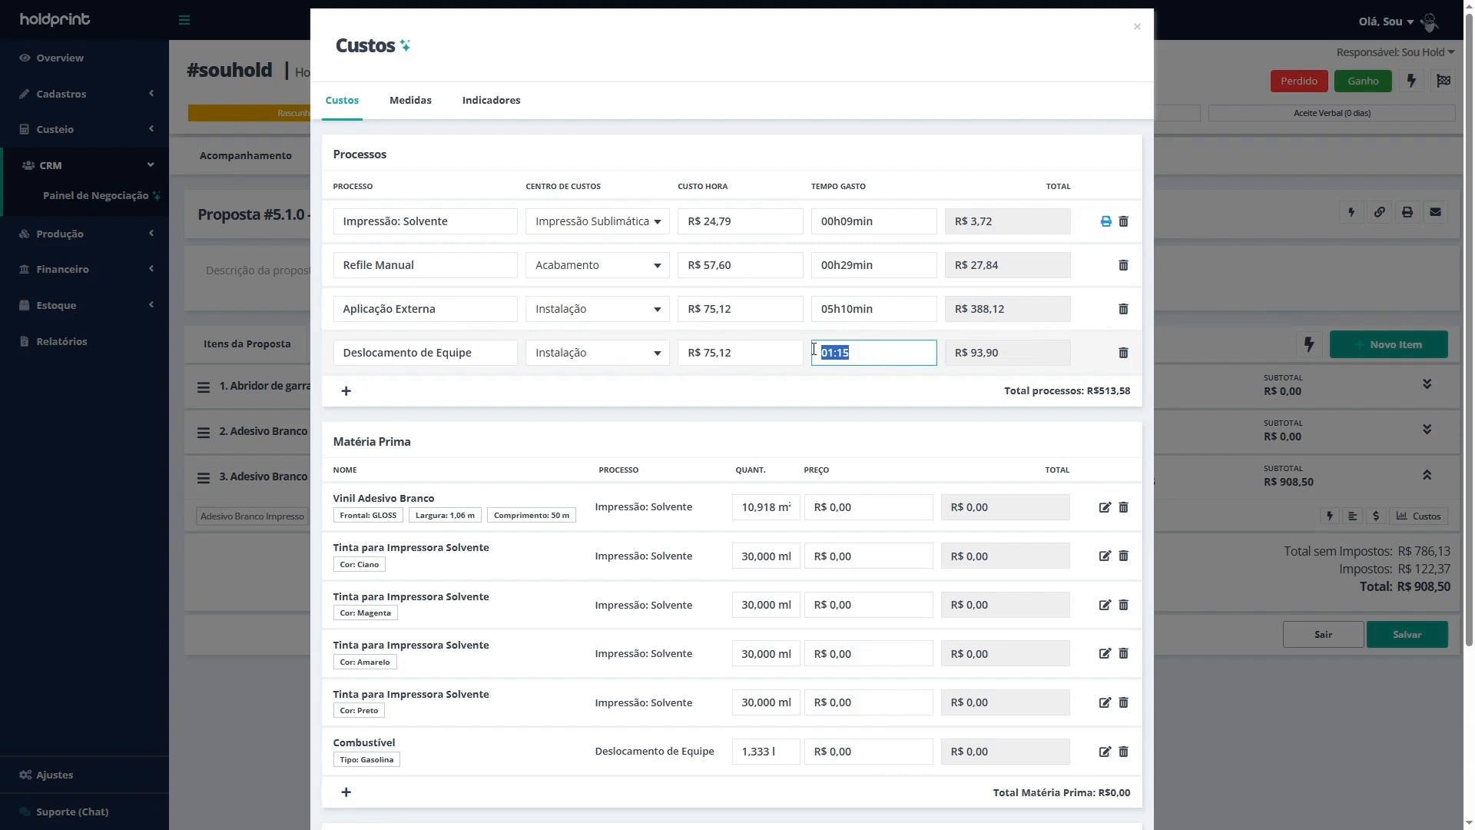
pyautogui.click(886, 398)
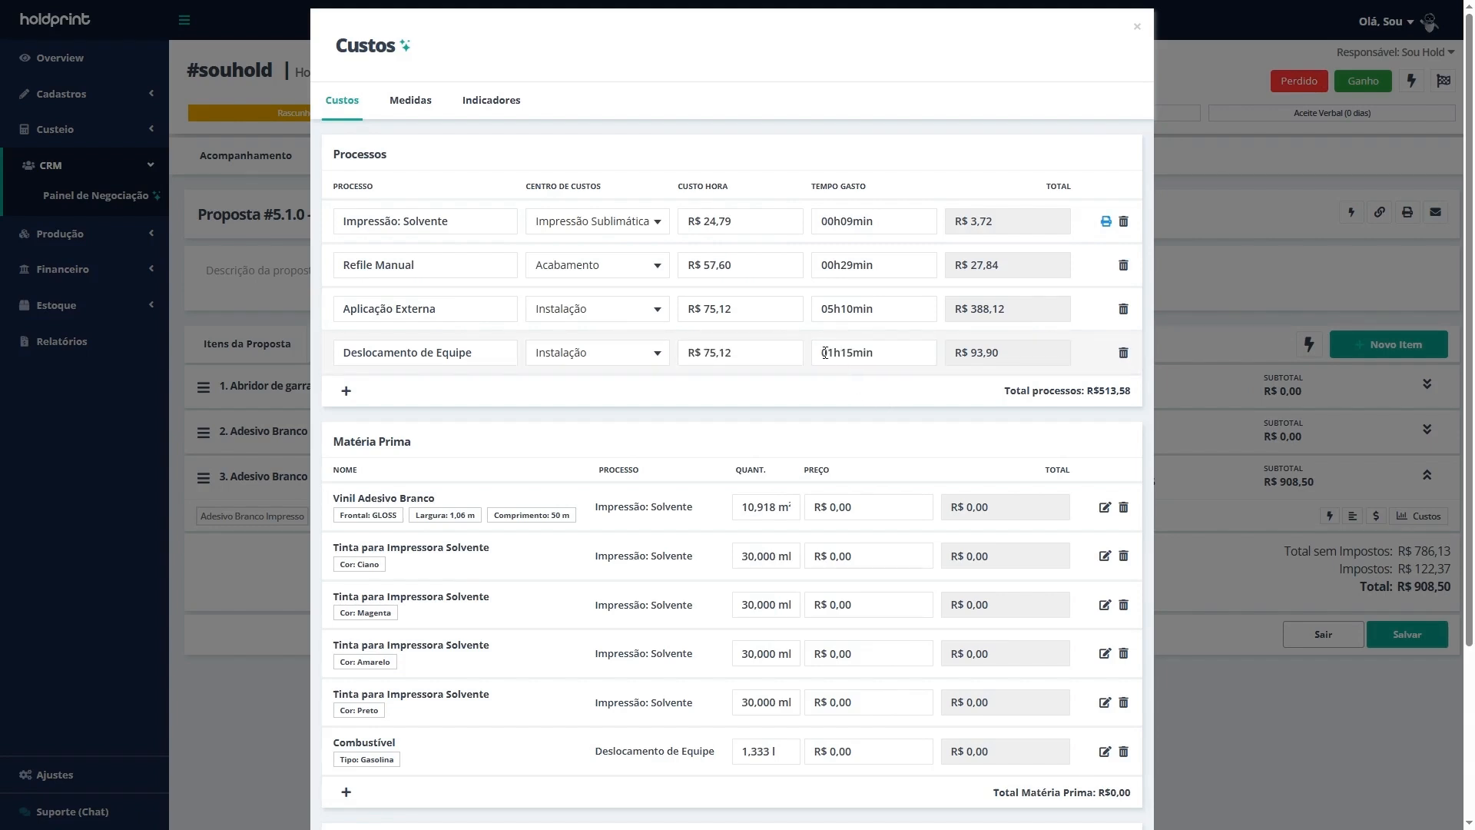